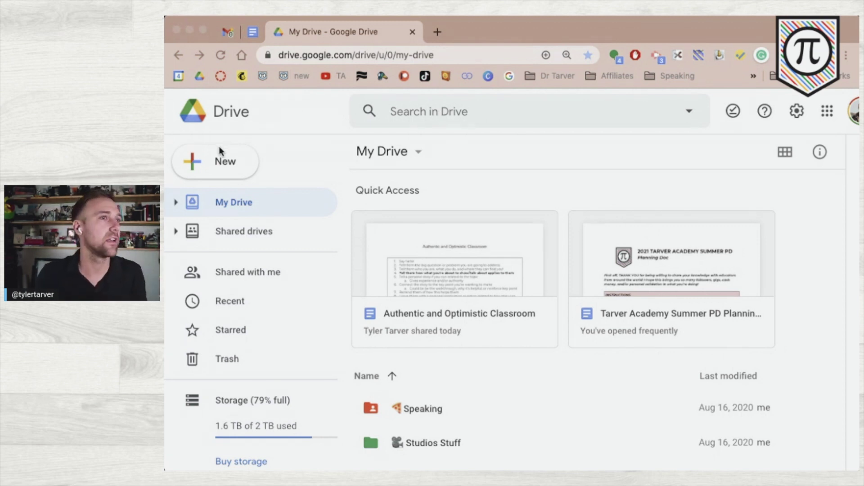
# - Create a new blank Google Form from Google Drive's New menu
pyautogui.click(287, 129)
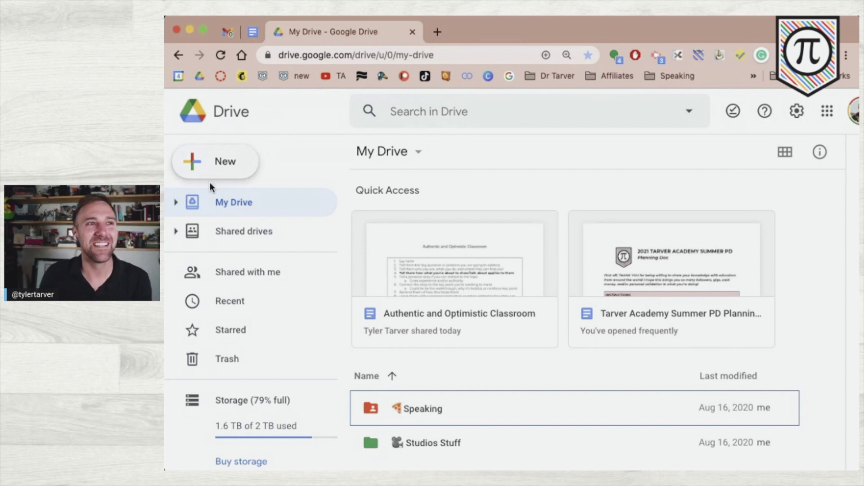
pyautogui.click(216, 163)
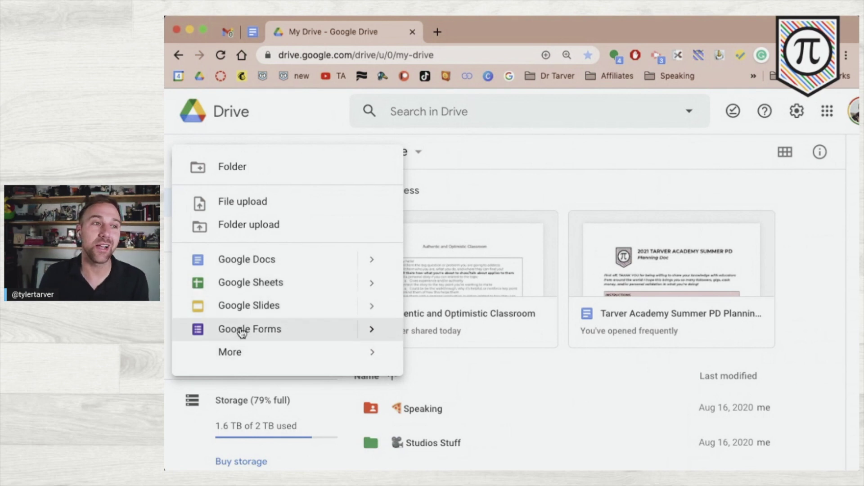
pyautogui.moveTo(252, 350)
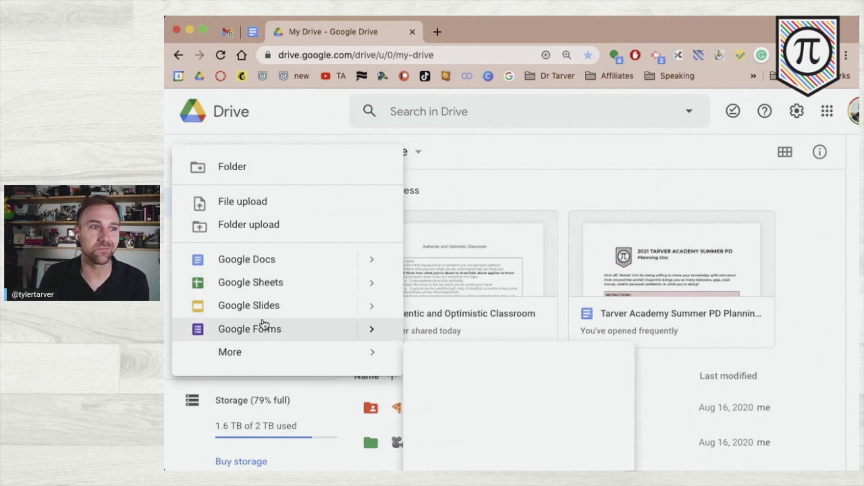
pyautogui.click(261, 329)
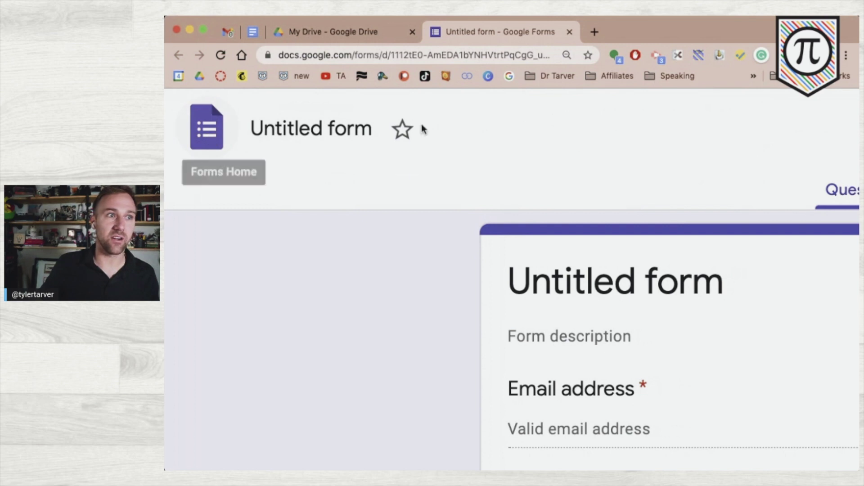
# - Reset the page zoom to normal and go to the Google Forms home page
pyautogui.hotkey('ctrl', '0')
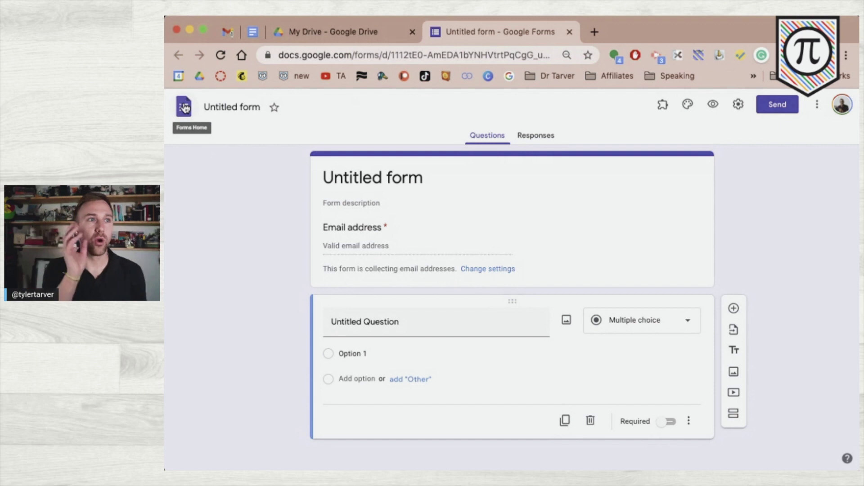
pyautogui.click(184, 108)
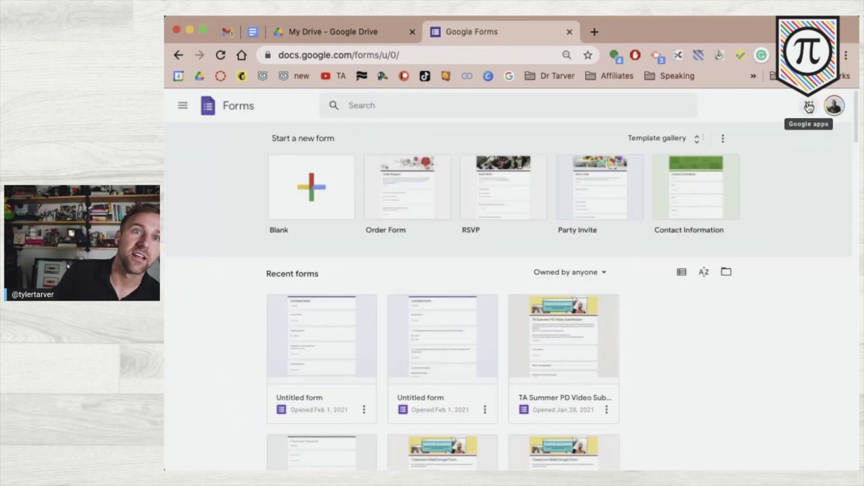
# - Show the Google apps panel and scroll through its app tiles
pyautogui.click(809, 108)
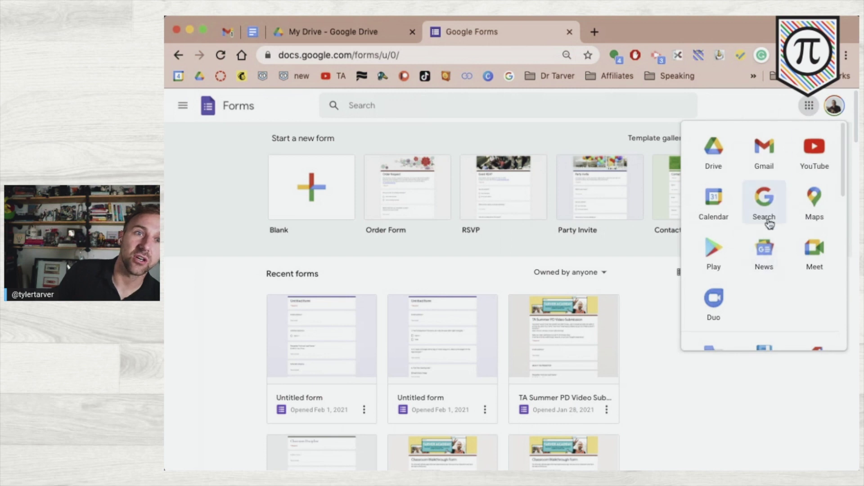
pyautogui.scroll(-1, 770, 223)
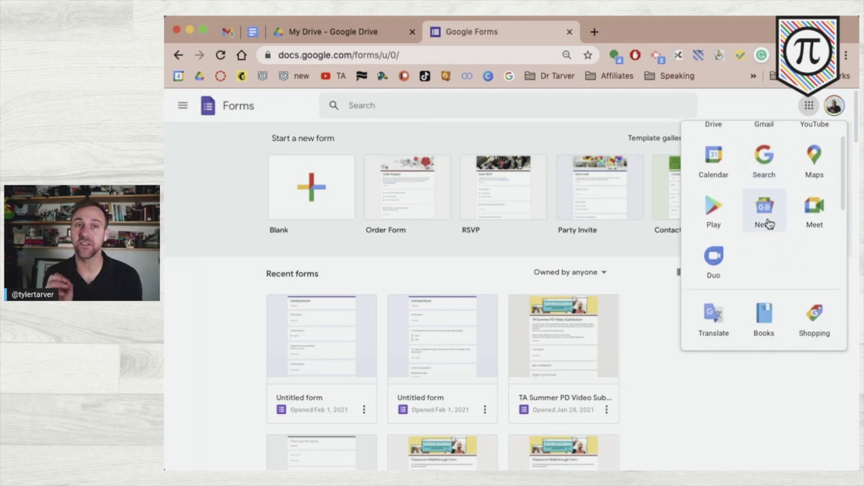
pyautogui.scroll(2, 770, 223)
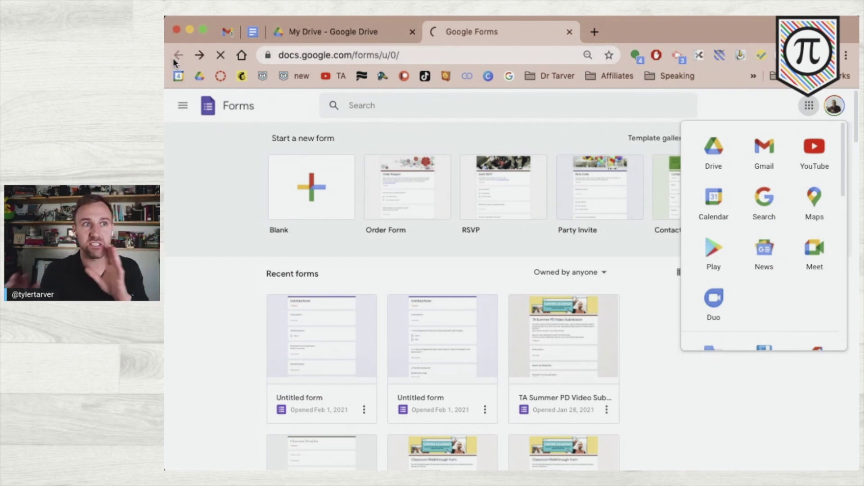
# - Go back to the Untitled form editor and expand its first question
pyautogui.click(174, 59)
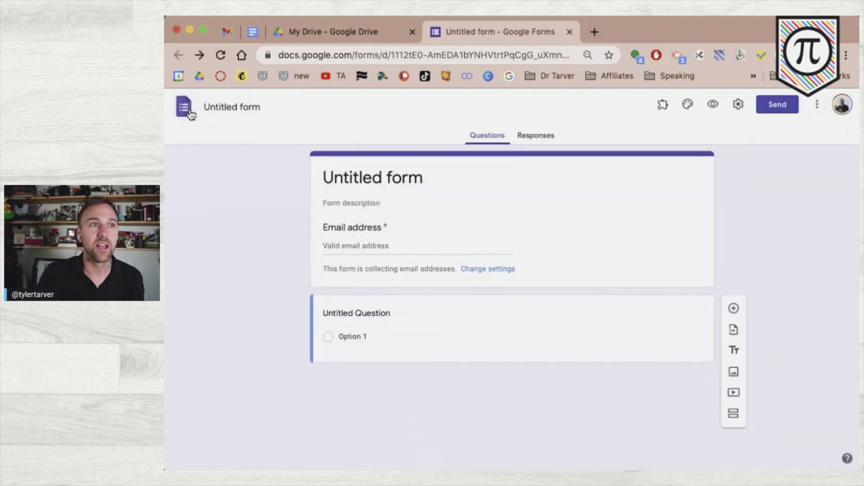
pyautogui.click(212, 107)
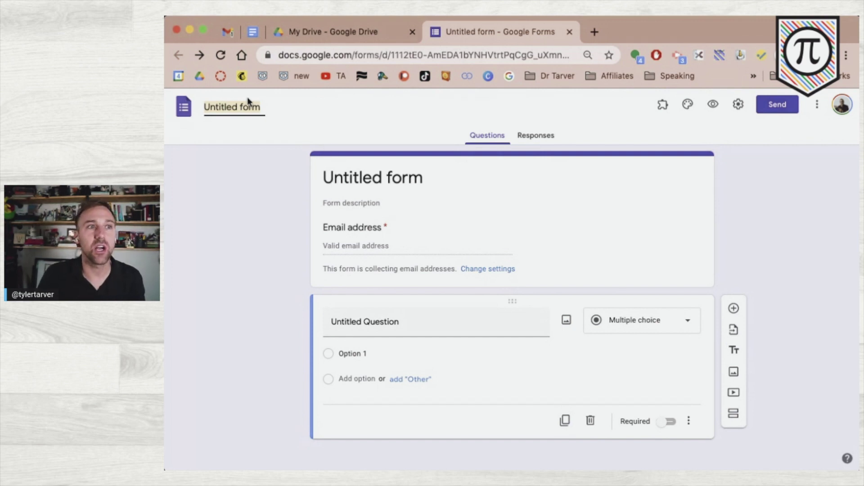
# - Set the form title to 'Google Forms Beginner Session' and rename the Drive file identically
pyautogui.click(402, 179)
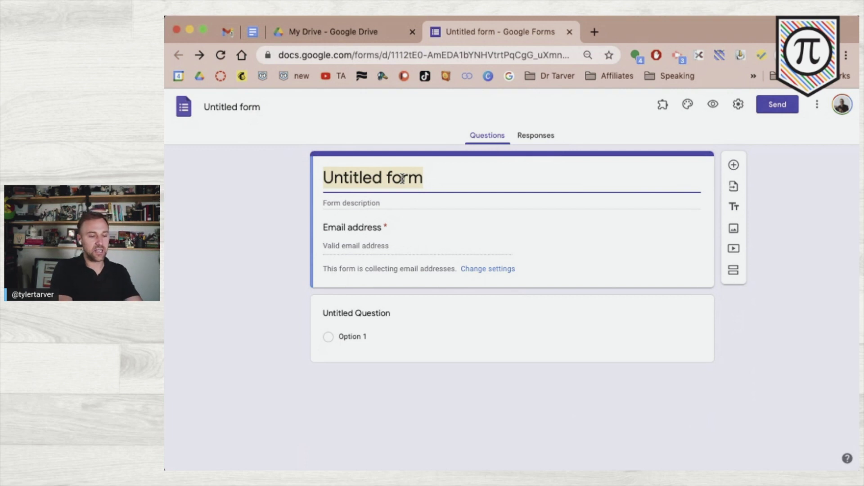
pyautogui.write('Google Forms Beginner Session')
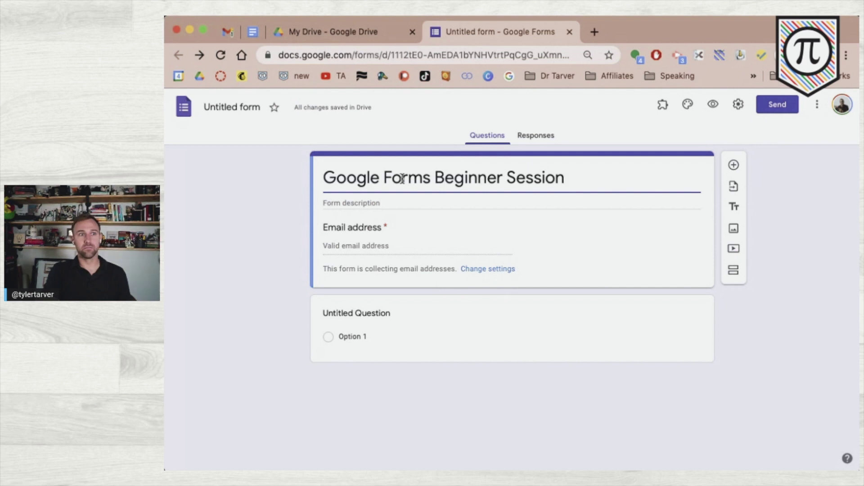
pyautogui.click(388, 212)
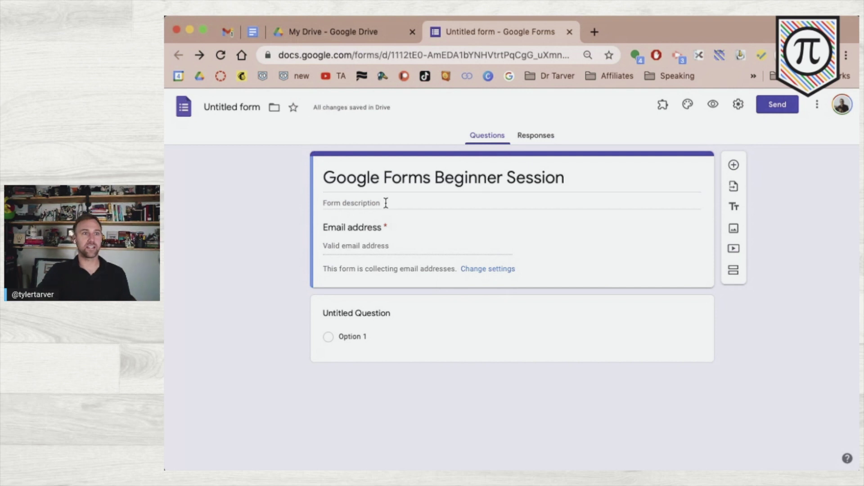
pyautogui.click(364, 203)
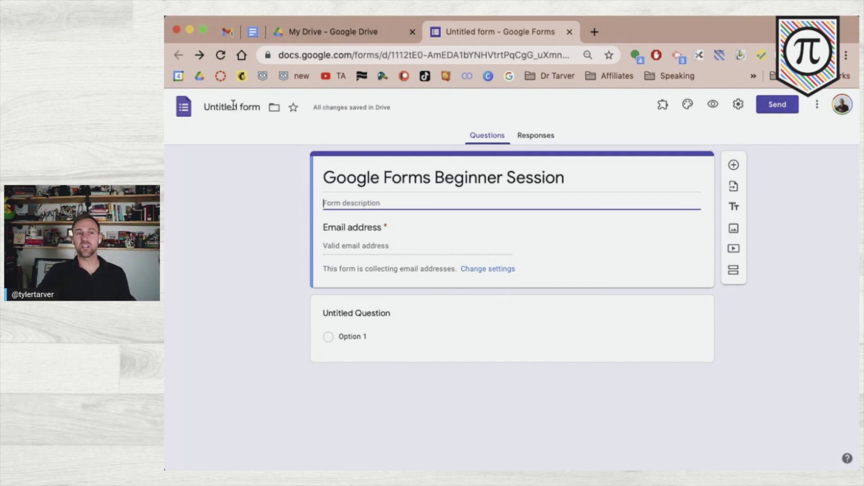
pyautogui.click(233, 106)
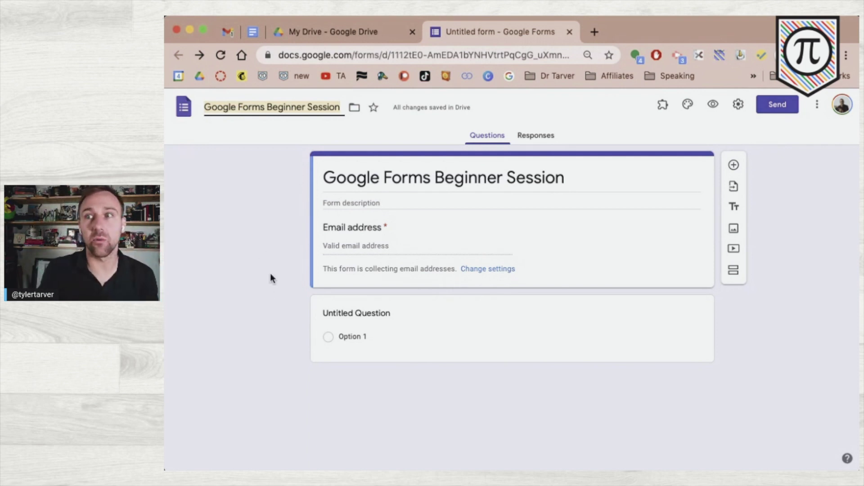
pyautogui.click(277, 244)
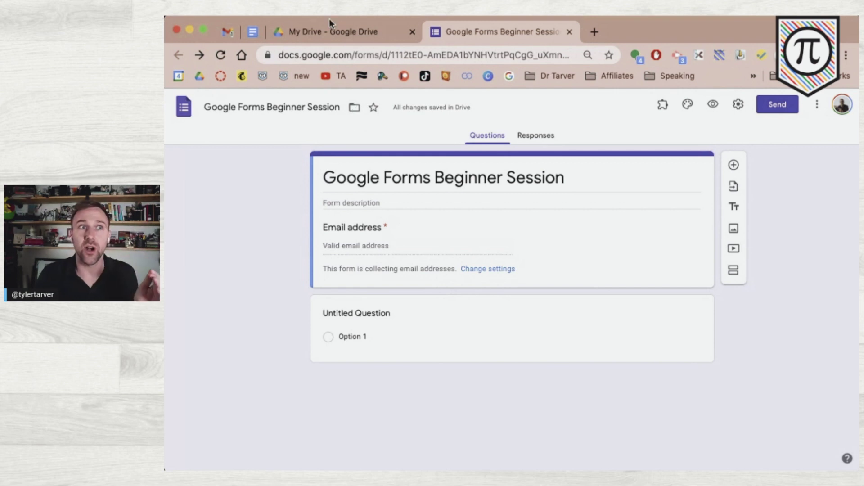
pyautogui.click(327, 31)
pyautogui.scroll(-4, 423, 317)
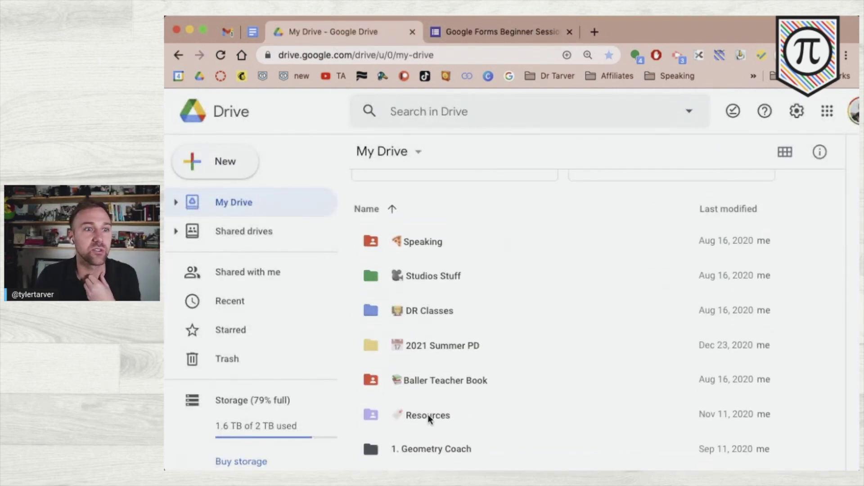
pyautogui.doubleClick(429, 419)
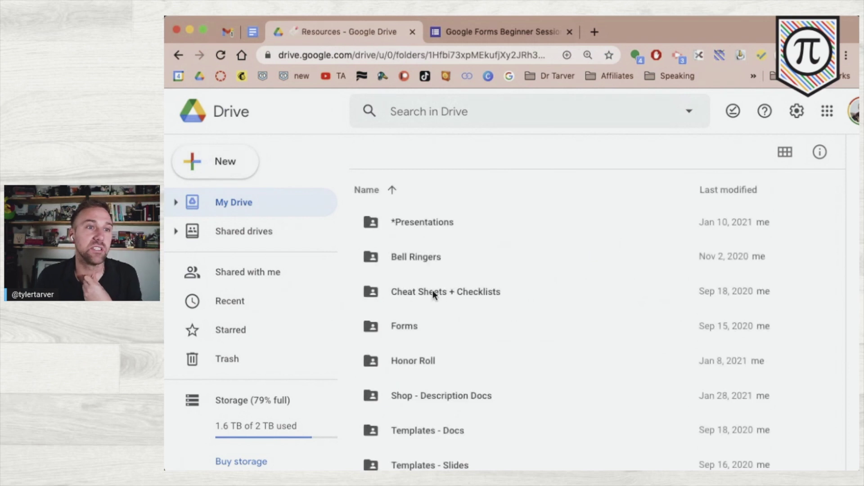
pyautogui.doubleClick(425, 322)
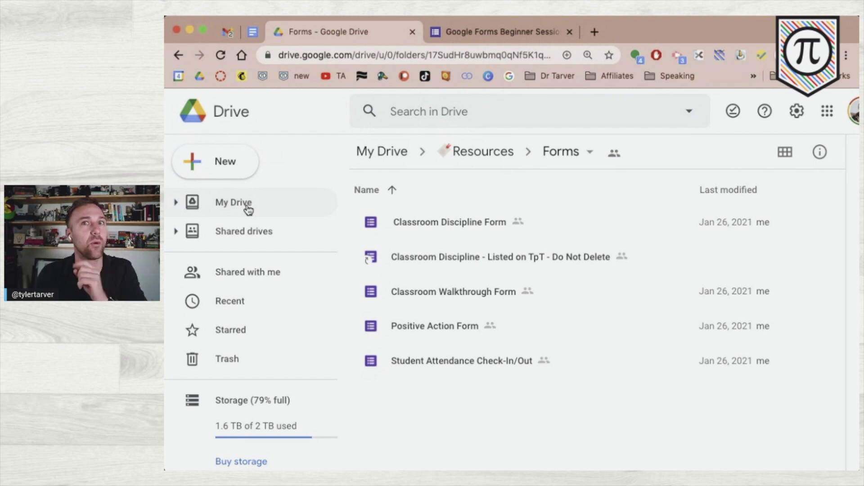
pyautogui.click(247, 203)
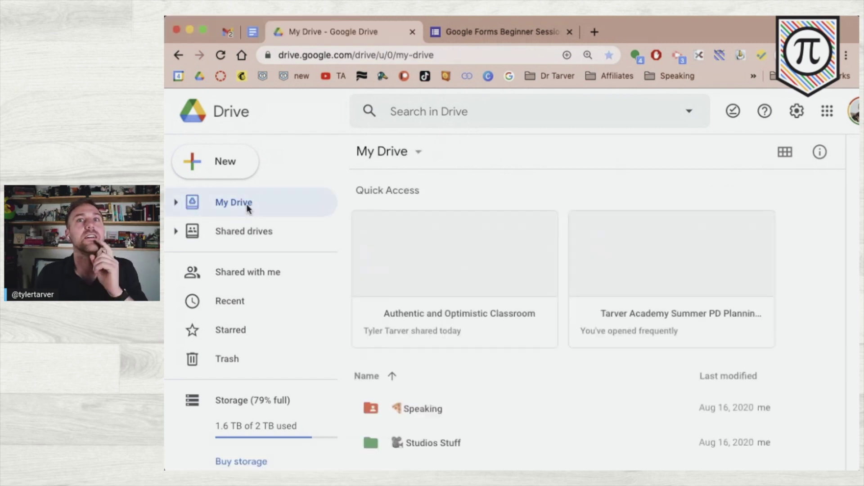
pyautogui.scroll(-4, 551, 381)
pyautogui.scroll(-2, 553, 382)
pyautogui.scroll(8, 553, 381)
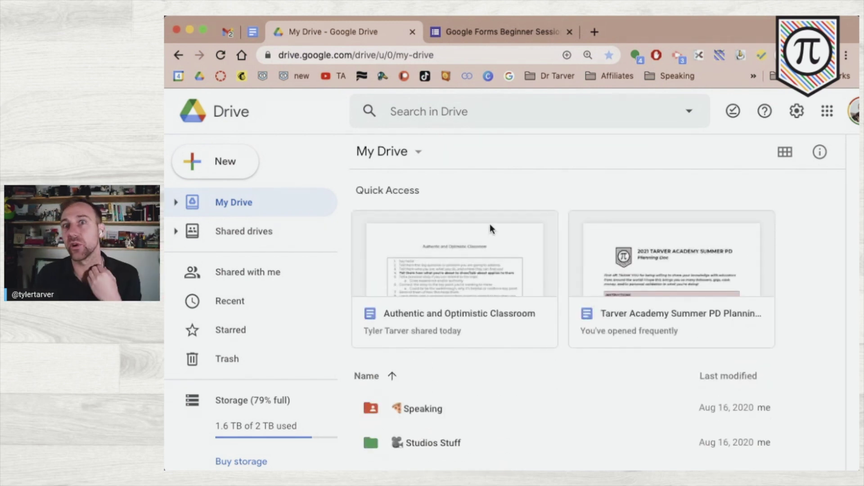
pyautogui.click(465, 36)
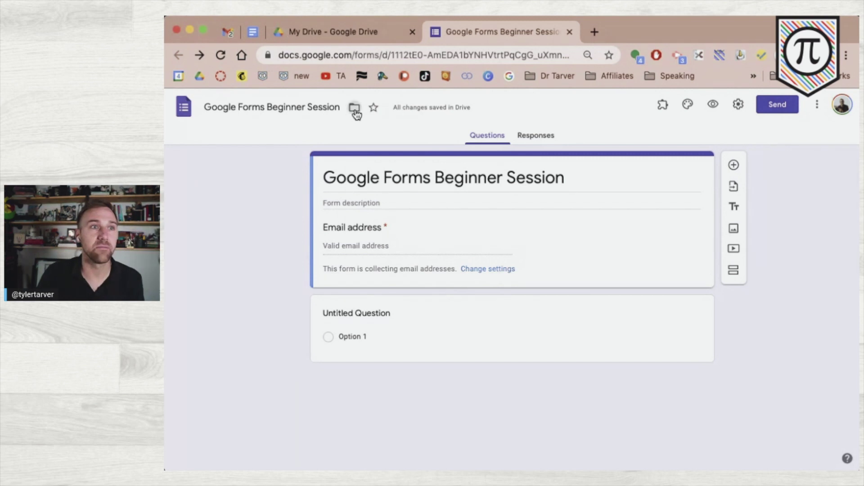
# - Move the form into the Resources > Forms folder, confirming the access change
pyautogui.click(355, 108)
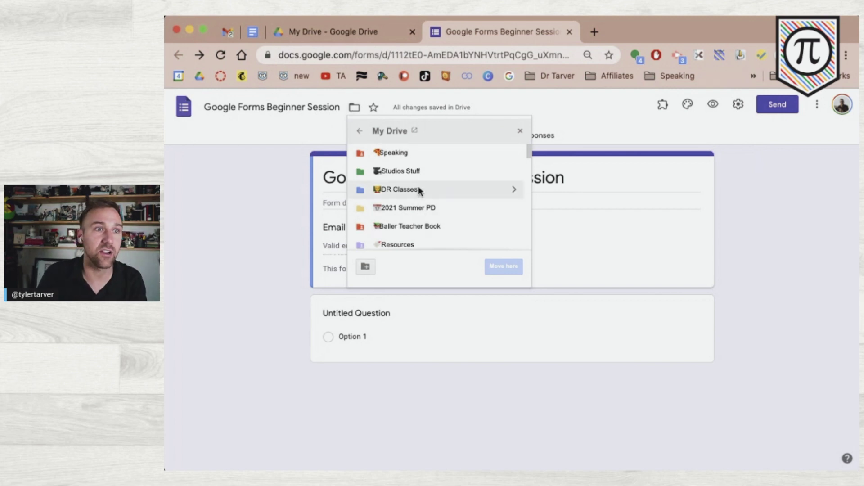
pyautogui.scroll(-3, 415, 205)
pyautogui.scroll(2, 416, 205)
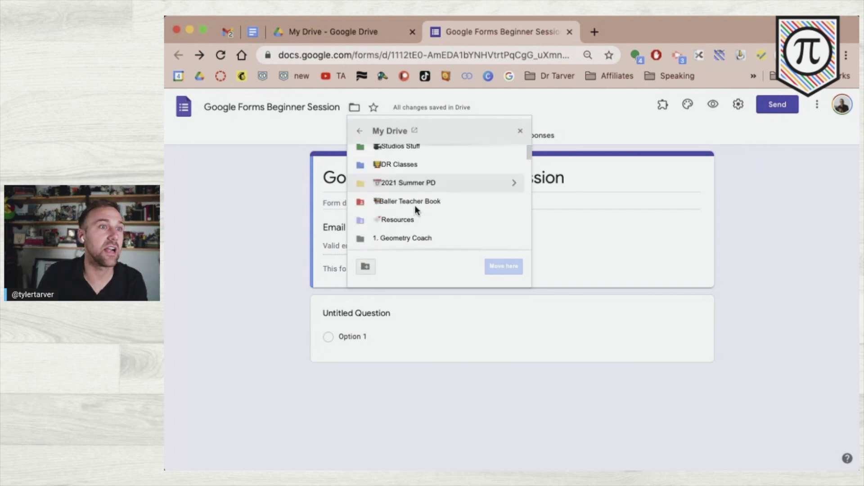
pyautogui.scroll(-1, 431, 214)
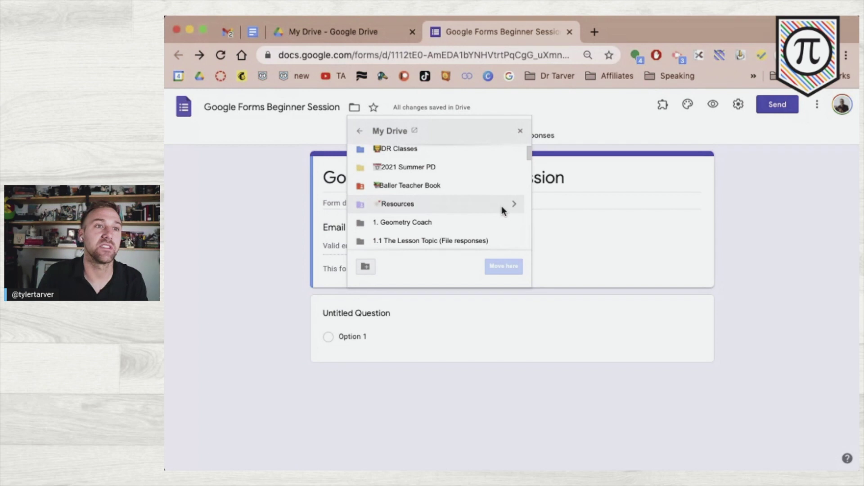
pyautogui.click(513, 205)
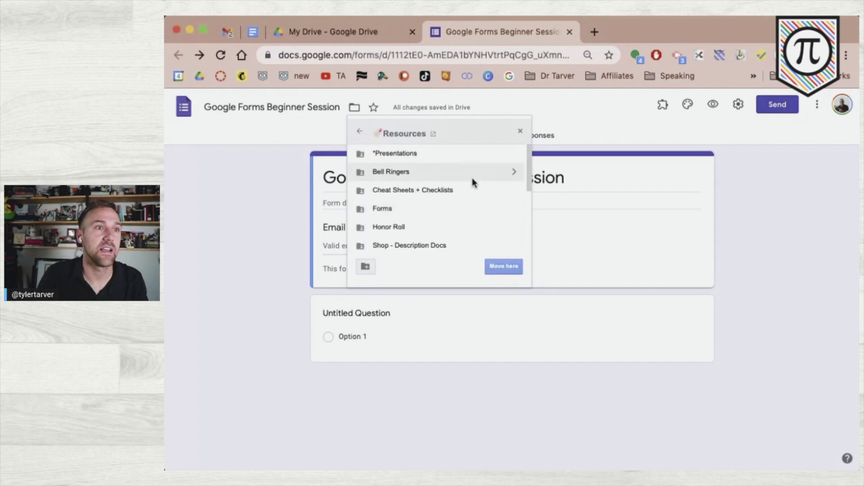
pyautogui.click(514, 208)
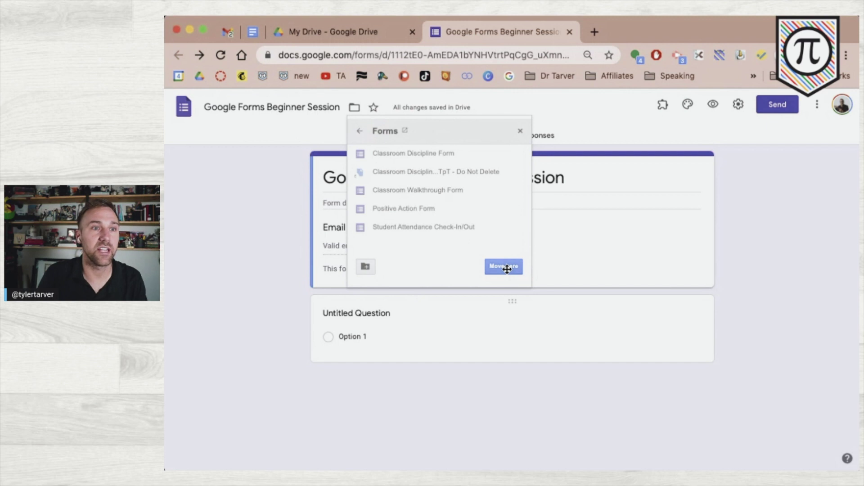
pyautogui.click(504, 267)
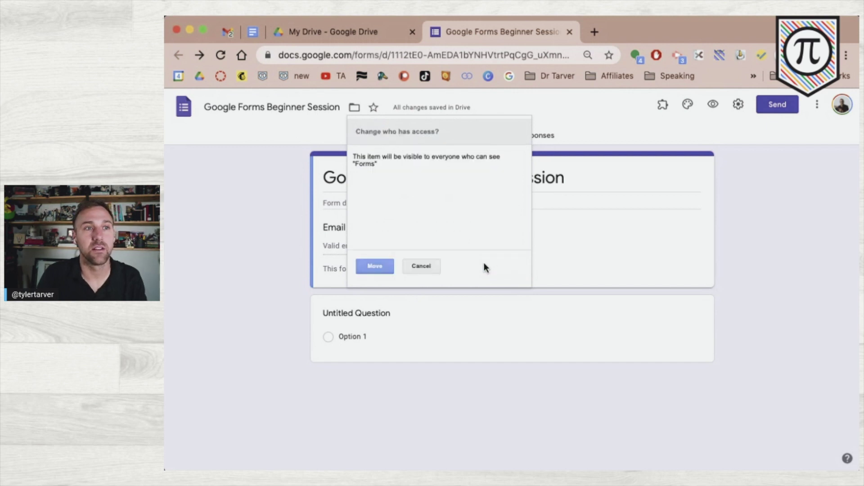
pyautogui.click(369, 266)
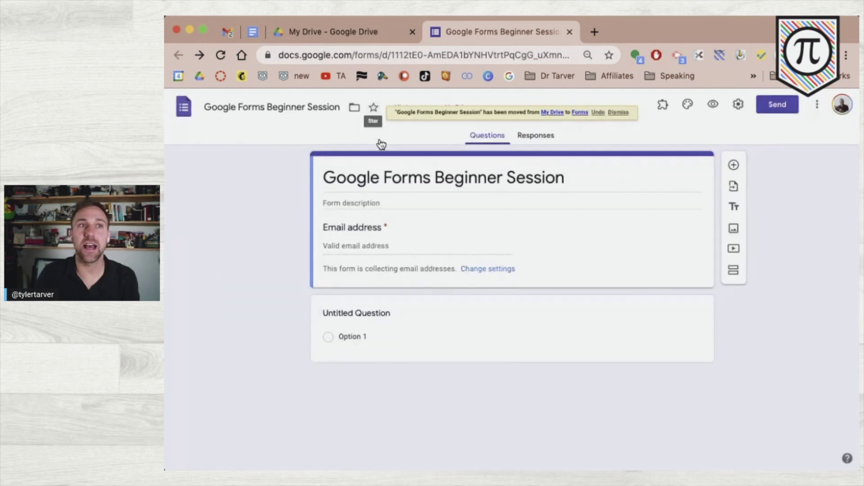
# - Star the form and bring up the My Drive page
pyautogui.click(377, 138)
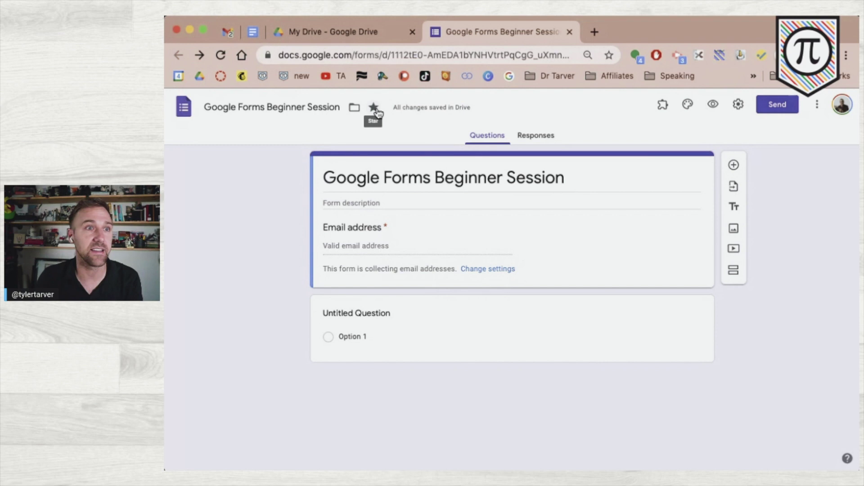
pyautogui.click(354, 33)
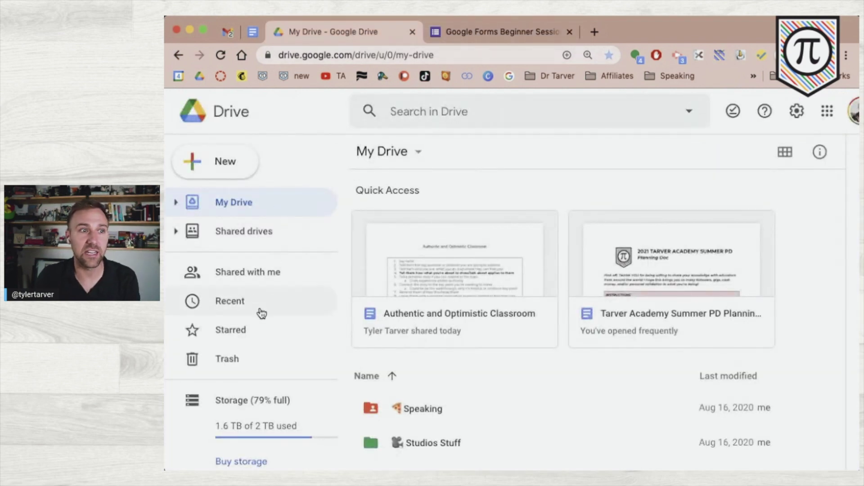
# - Locate Google Forms Beginner Session under Starred in Drive, then return to its editor
pyautogui.click(258, 331)
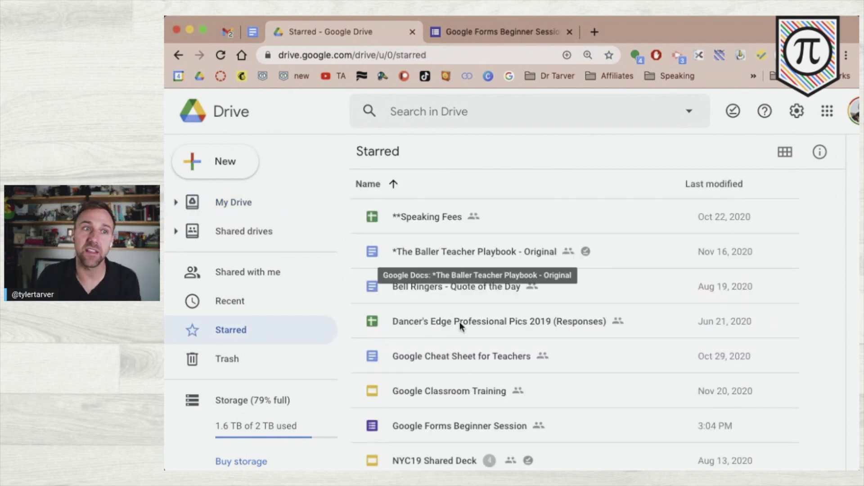
pyautogui.scroll(-3, 457, 328)
pyautogui.scroll(-8, 454, 335)
pyautogui.scroll(13, 454, 336)
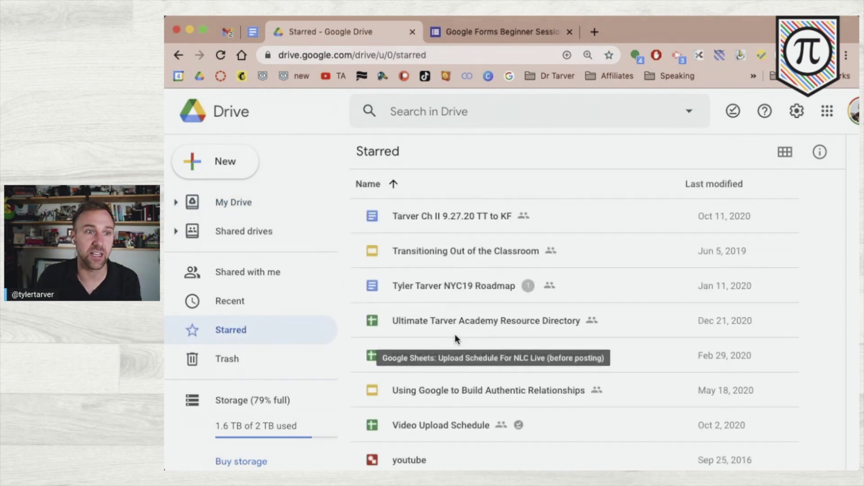
pyautogui.scroll(-3, 456, 343)
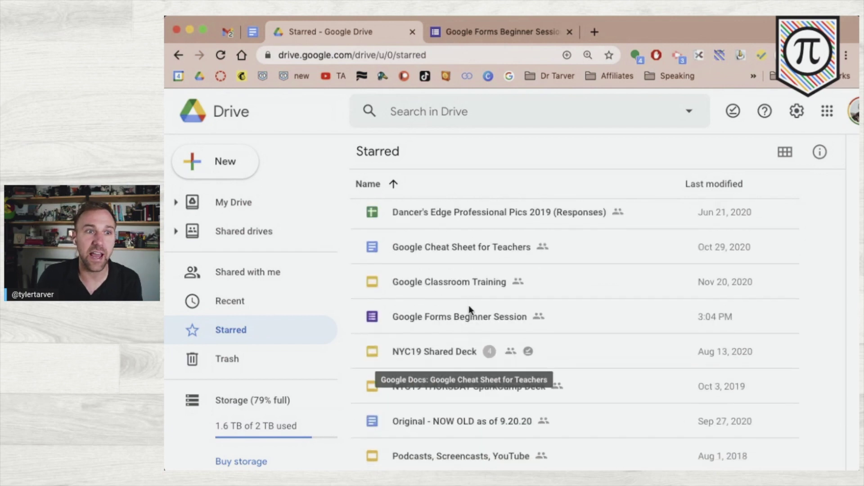
pyautogui.click(447, 318)
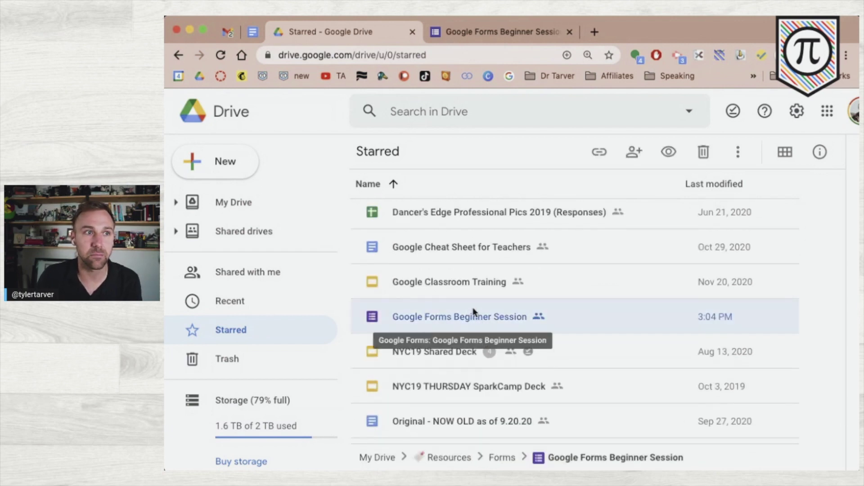
pyautogui.click(477, 28)
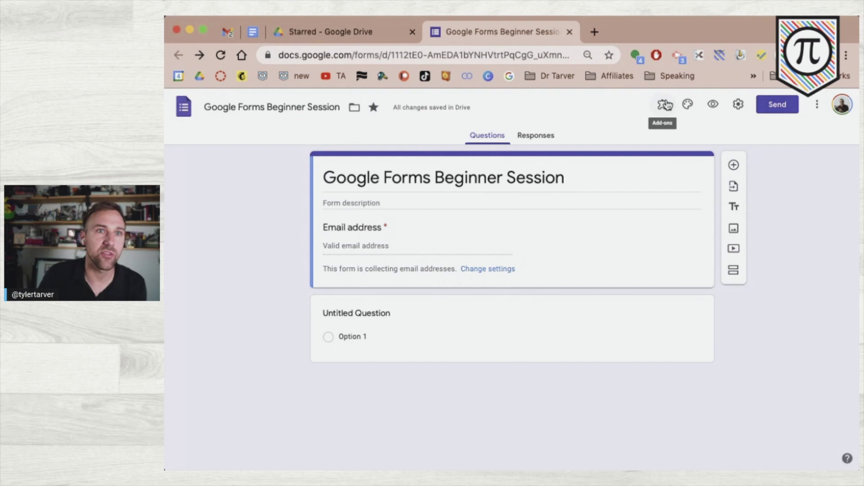
pyautogui.scroll(5, 664, 107)
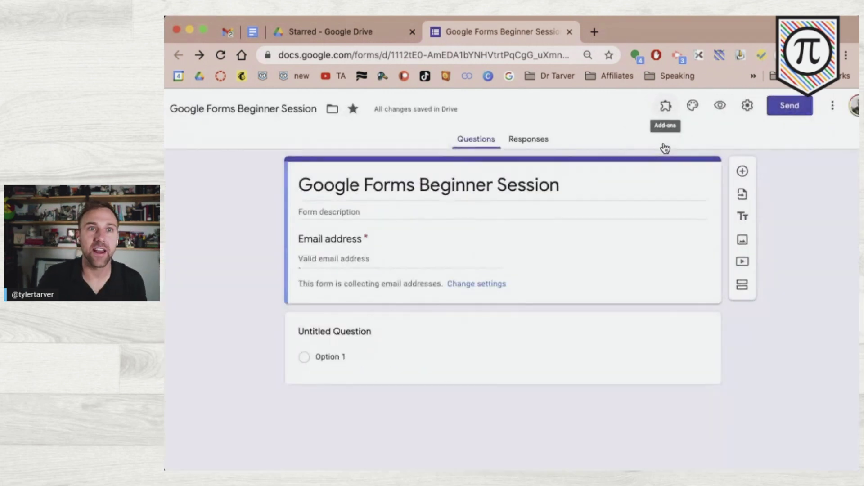
pyautogui.click(663, 135)
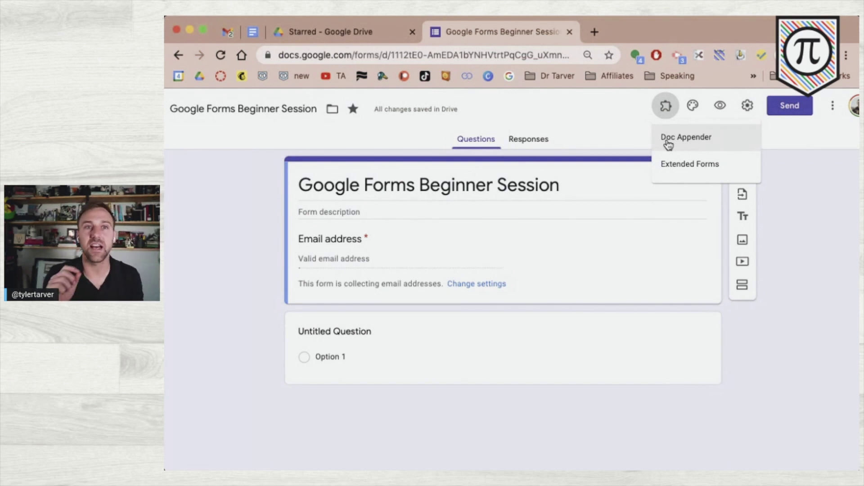
pyautogui.click(676, 175)
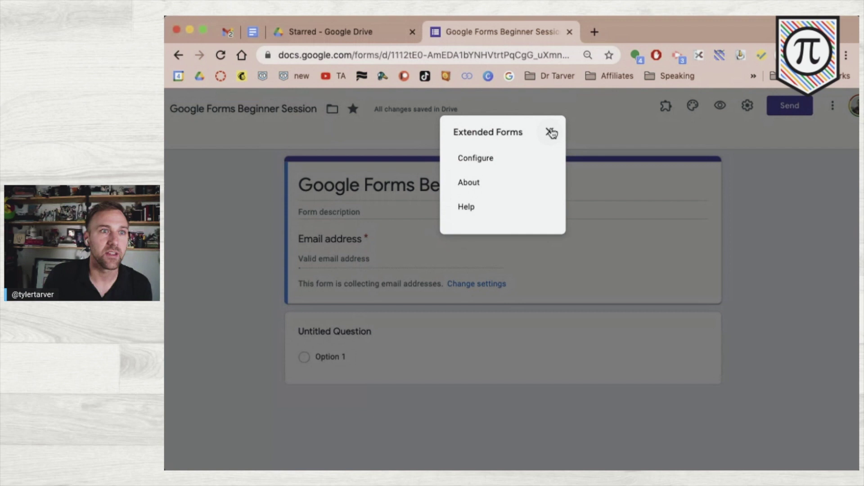
pyautogui.click(549, 130)
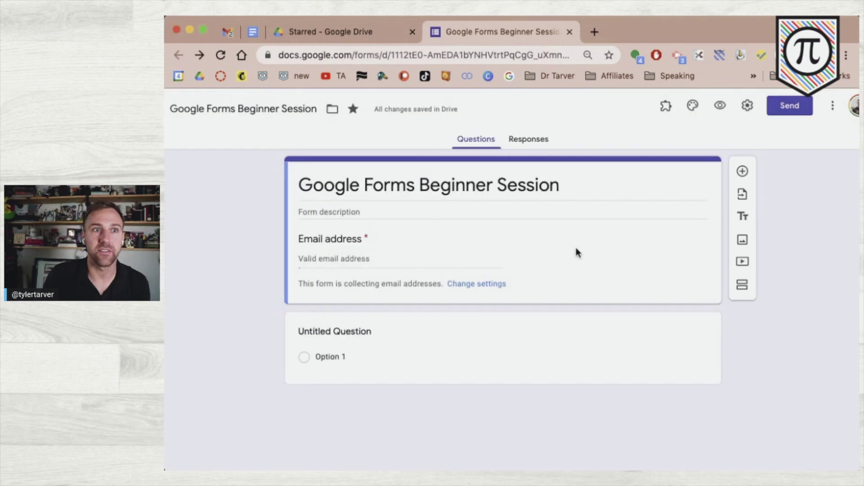
pyautogui.click(661, 112)
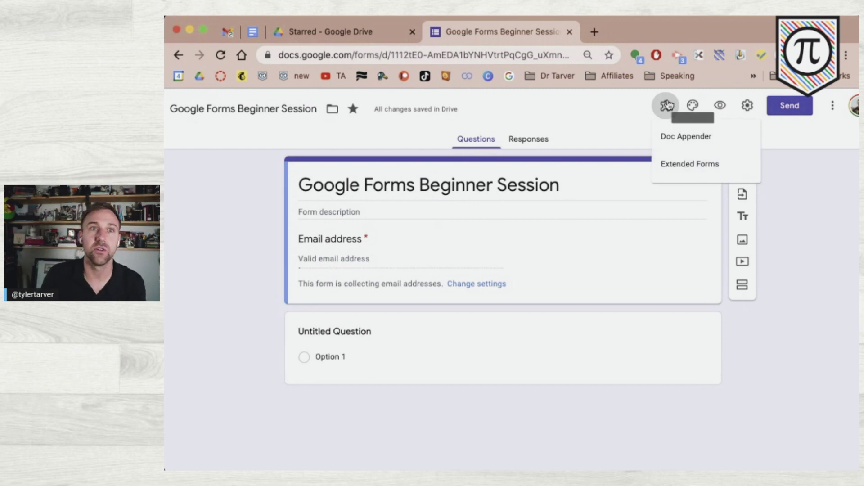
pyautogui.click(666, 106)
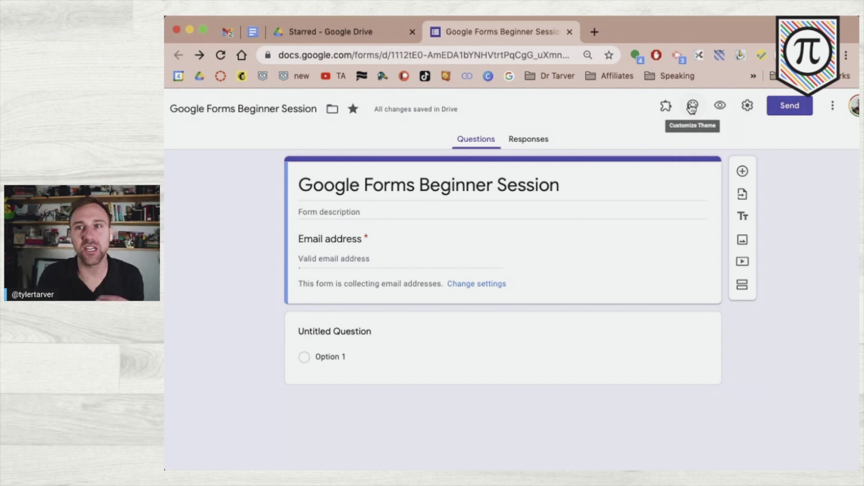
# - Try orange, blue and green theme colours, settle on red, then bring up header images
pyautogui.click(692, 106)
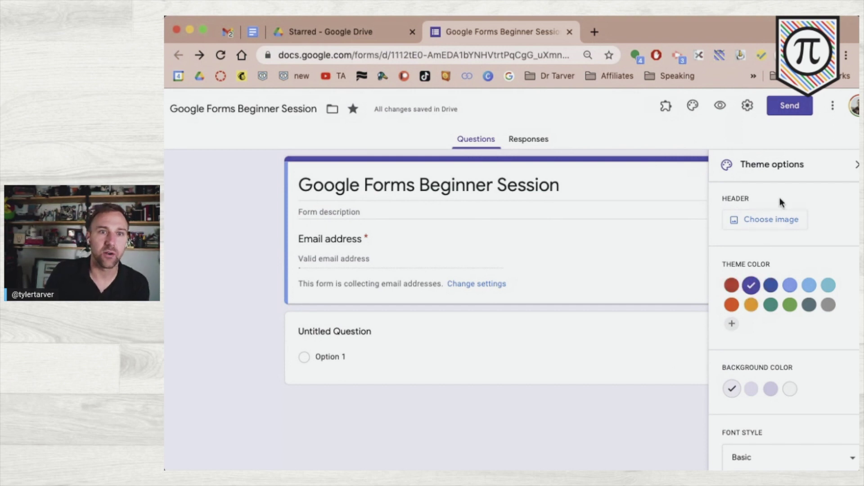
pyautogui.click(733, 306)
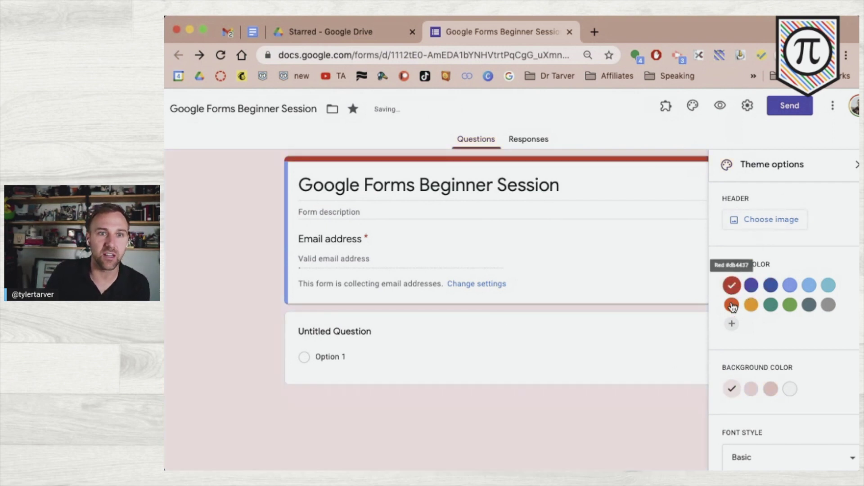
pyautogui.click(789, 285)
pyautogui.click(791, 305)
pyautogui.click(732, 285)
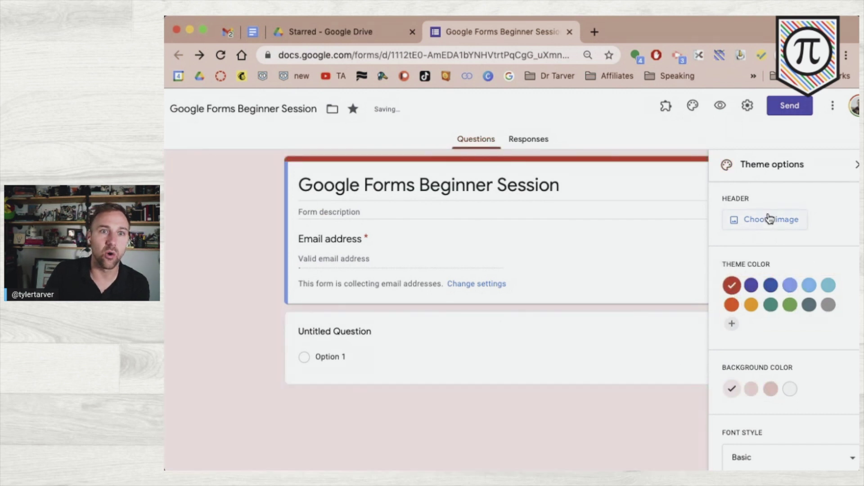
pyautogui.click(768, 221)
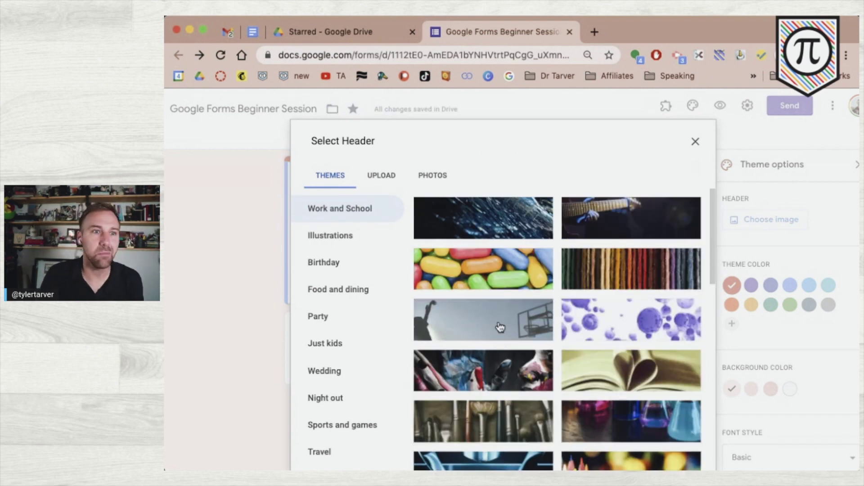
# - Insert the basketball header, set theme colour to blue #4a7eb5, then remove the header image
pyautogui.click(500, 327)
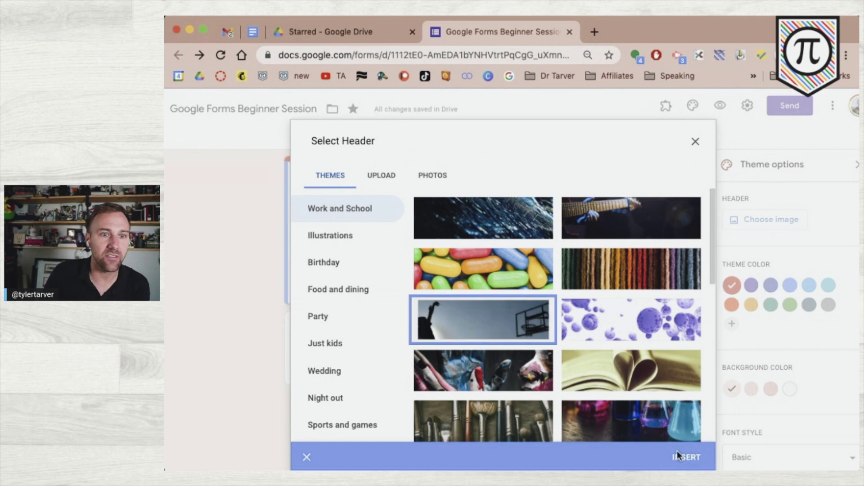
pyautogui.click(693, 457)
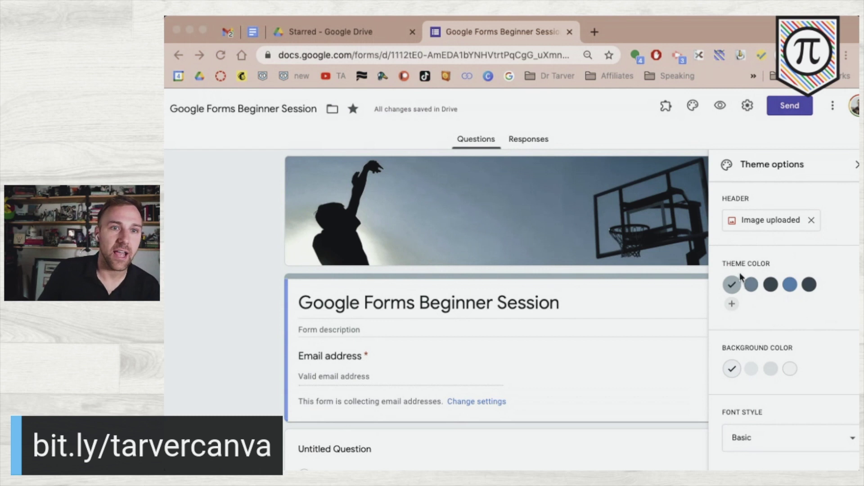
pyautogui.click(765, 287)
pyautogui.click(753, 286)
pyautogui.click(753, 286)
pyautogui.click(771, 286)
pyautogui.click(791, 287)
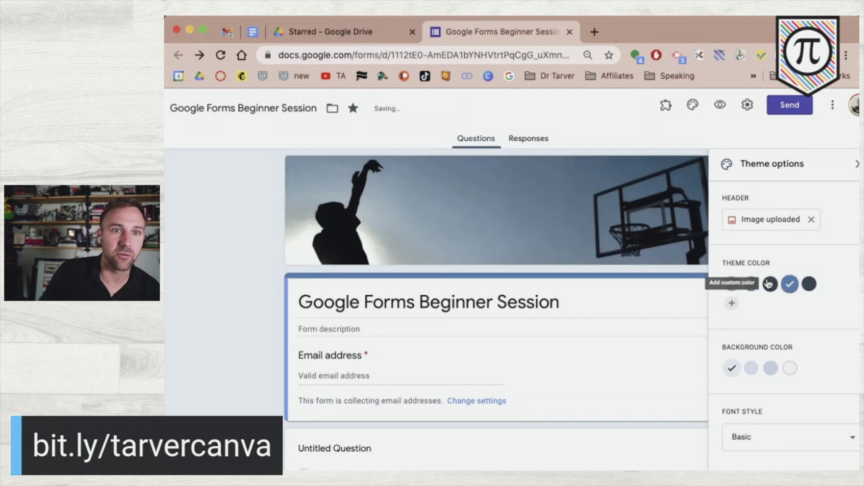
pyautogui.click(813, 221)
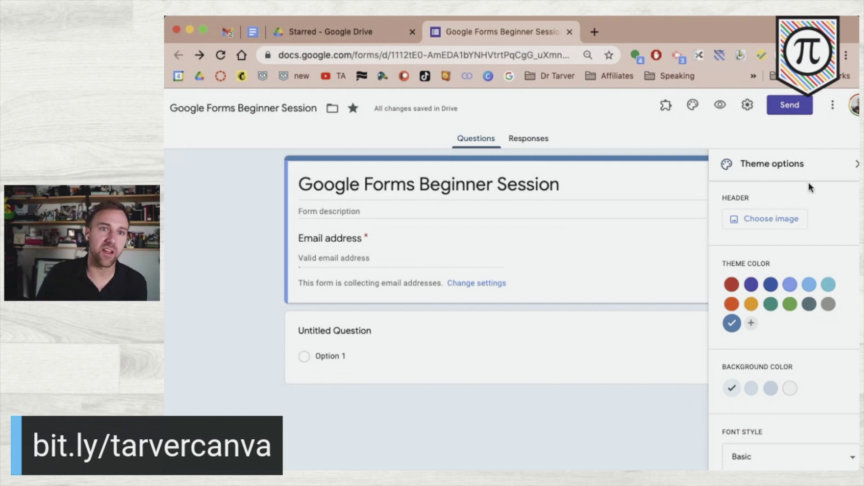
# - Reopen the Select Header dialog and move from Upload to the Photos search
pyautogui.click(782, 225)
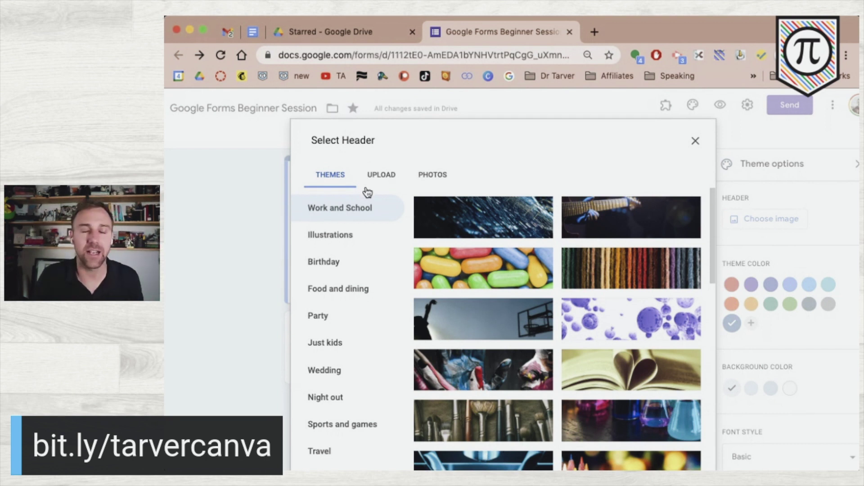
pyautogui.click(695, 141)
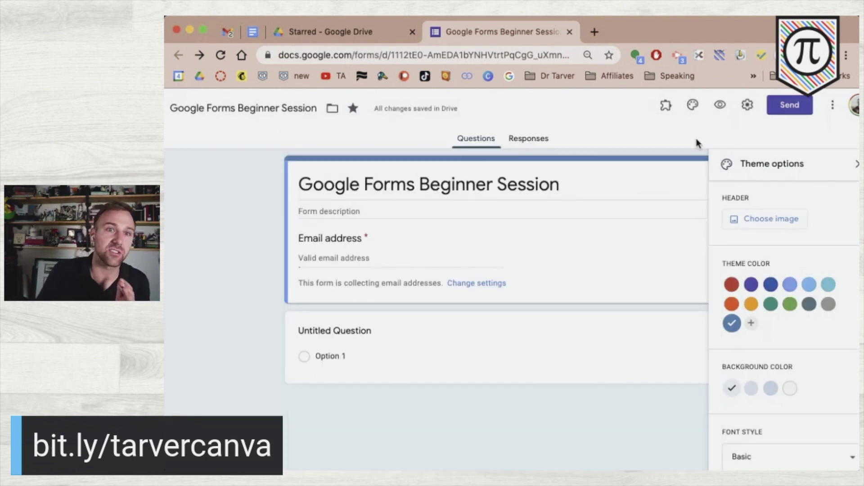
pyautogui.click(797, 219)
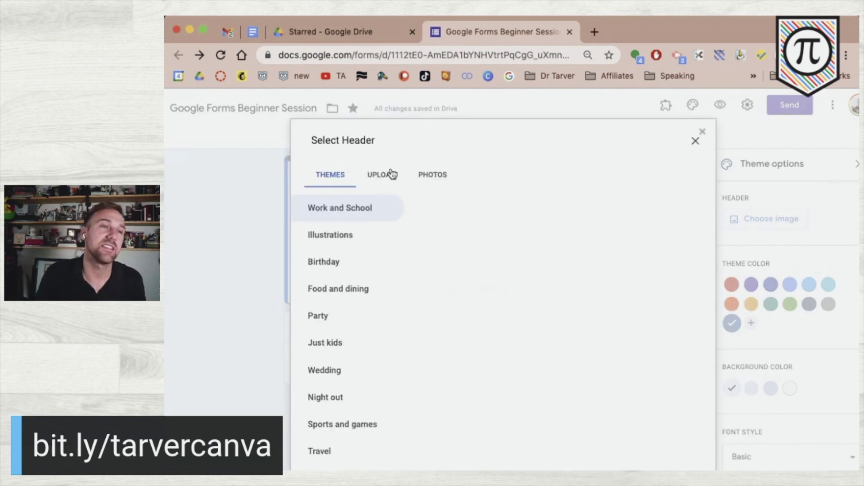
pyautogui.click(382, 176)
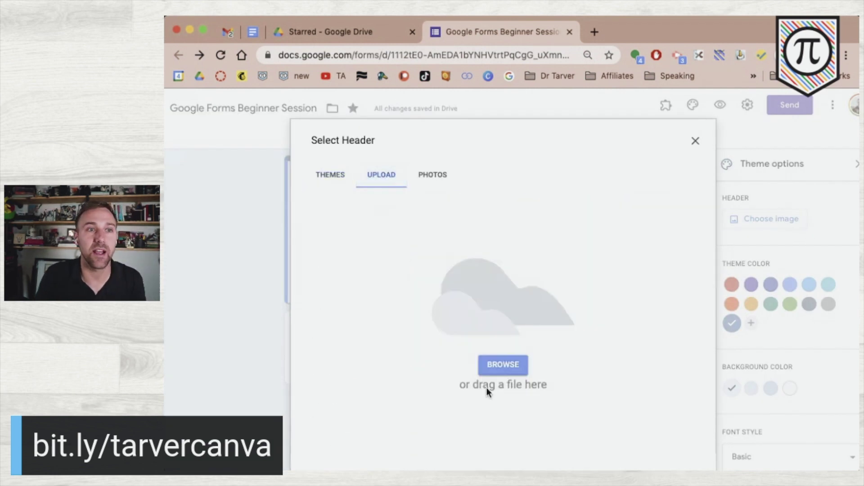
pyautogui.click(437, 180)
pyautogui.click(504, 142)
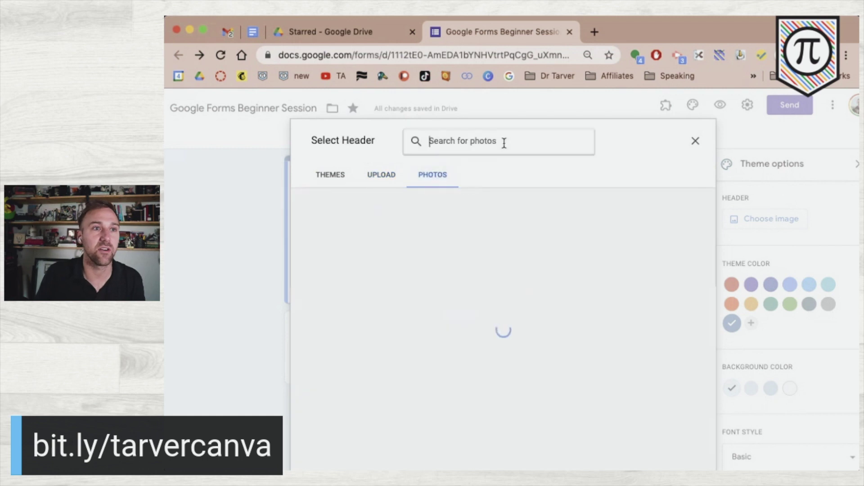
# - Search the header image Photos for 'tarver academy' and browse the results
pyautogui.write('tarver academy')
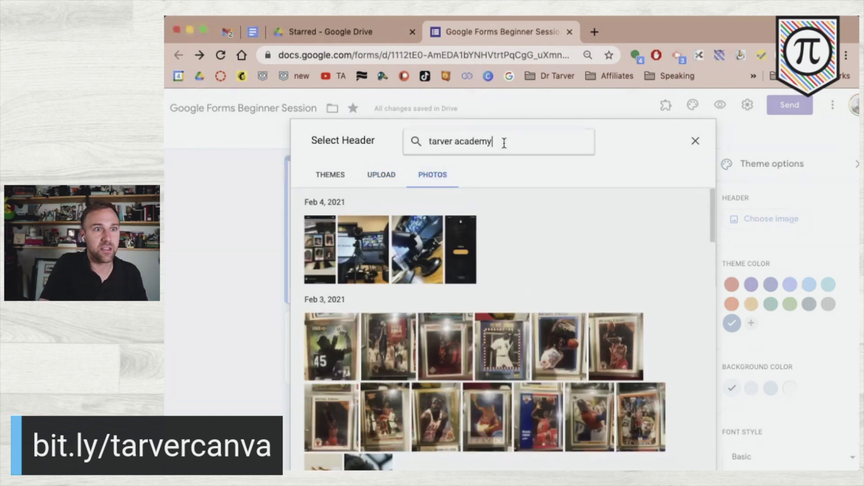
pyautogui.press('Return')
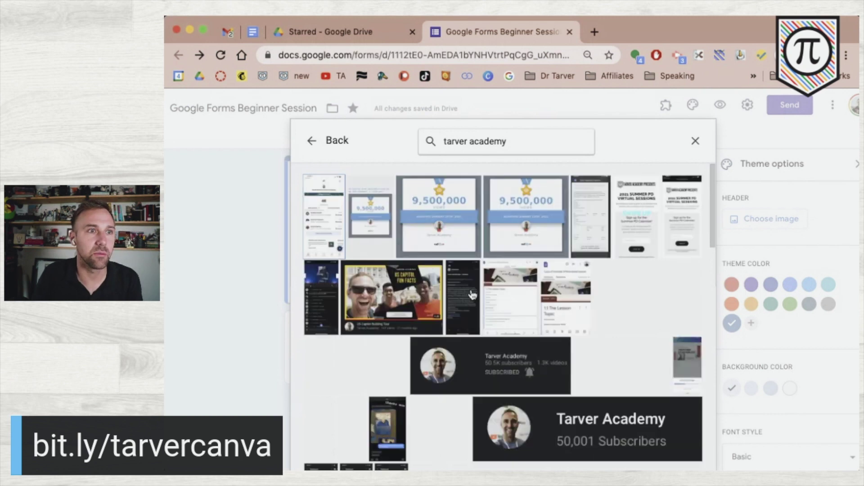
pyautogui.scroll(-15, 497, 324)
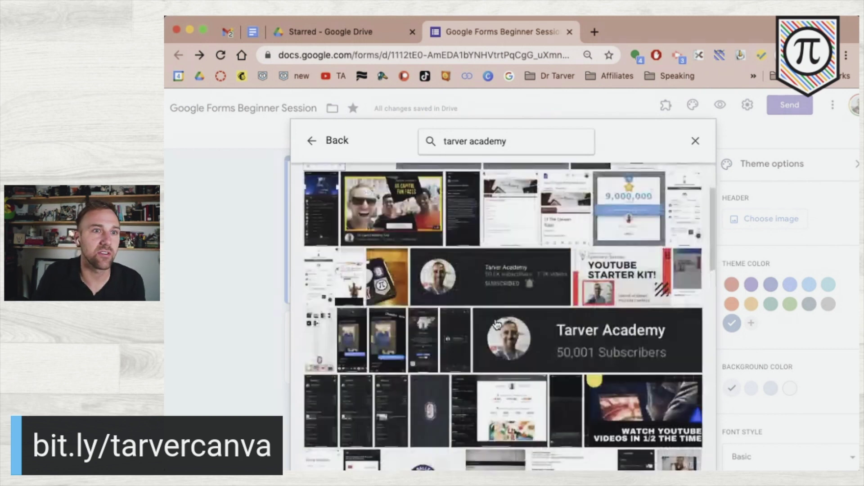
pyautogui.scroll(-15, 497, 325)
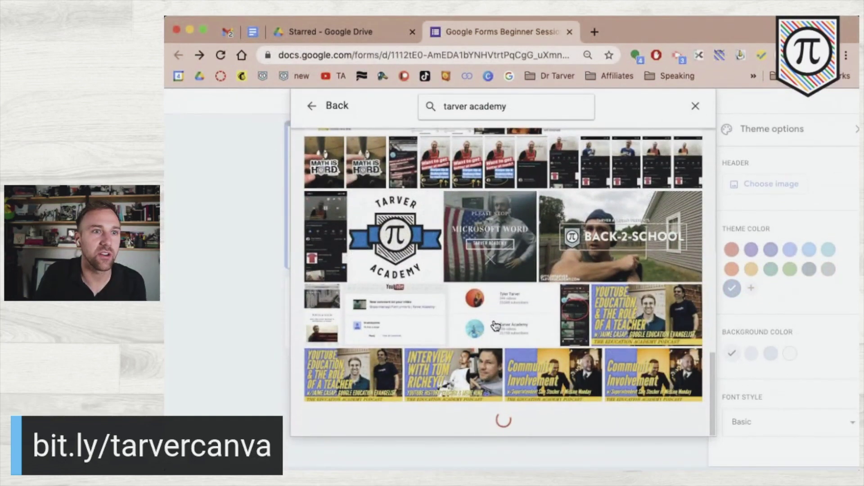
pyautogui.scroll(2, 493, 334)
pyautogui.scroll(1, 492, 338)
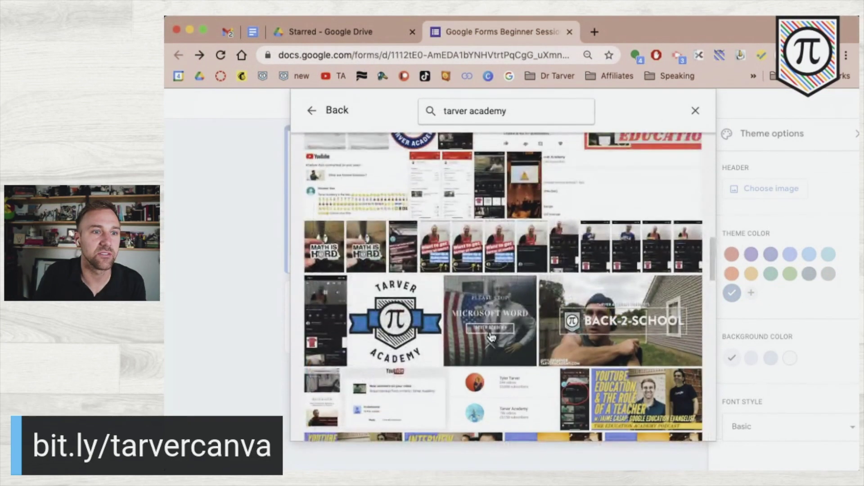
pyautogui.scroll(-5, 491, 338)
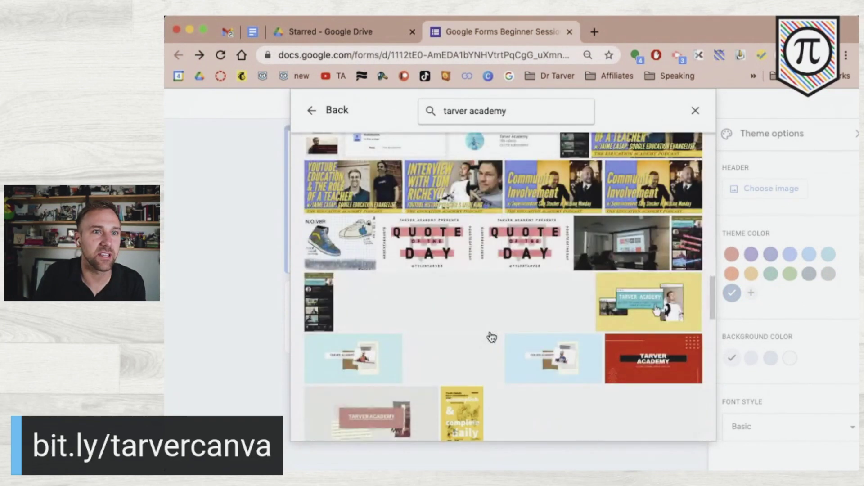
pyautogui.scroll(-1, 490, 338)
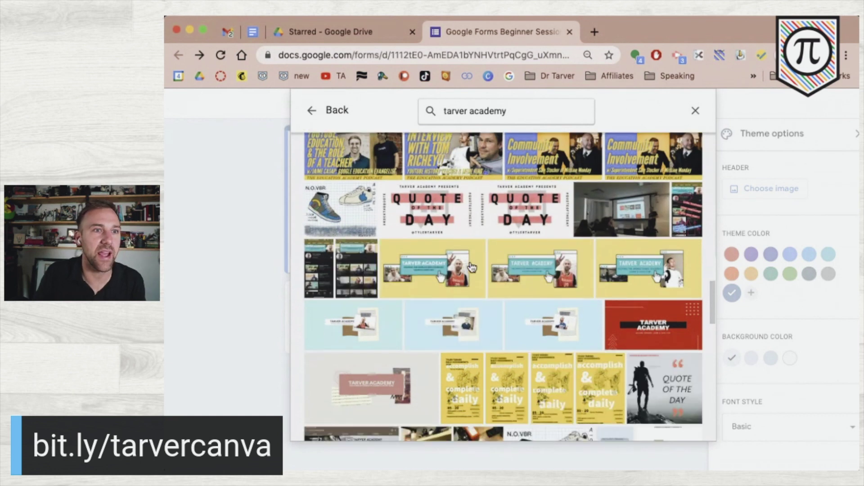
# - Insert the yellow Tarver Academy banner as the header and adjust its crop
pyautogui.click(448, 277)
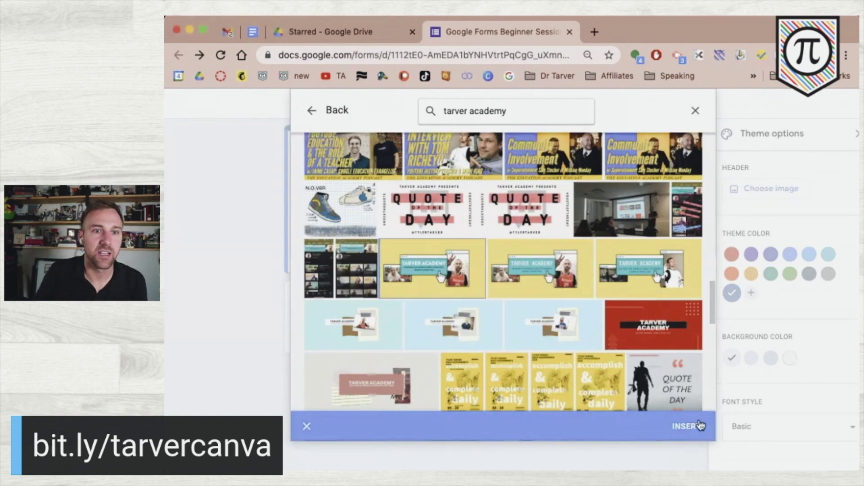
pyautogui.click(686, 427)
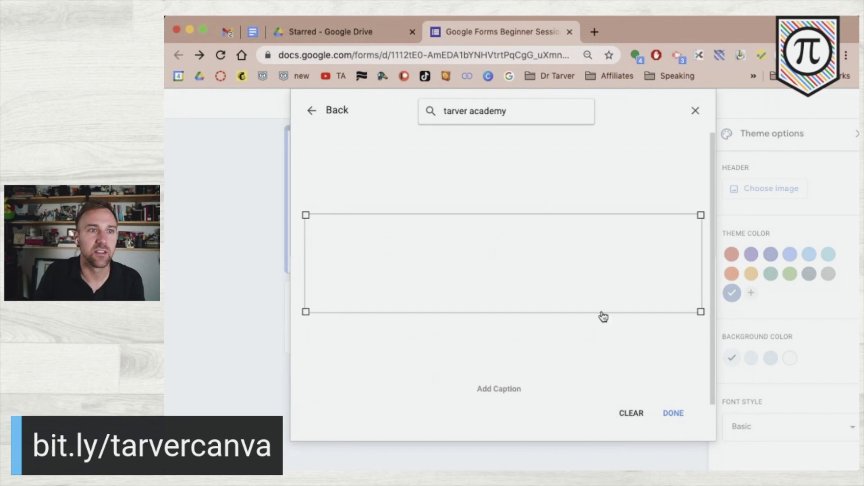
pyautogui.moveTo(529, 257); pyautogui.dragTo(525, 257)
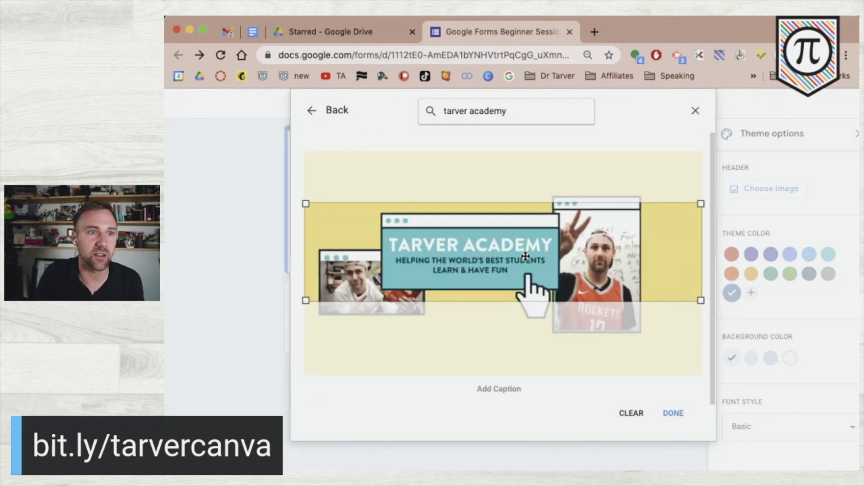
pyautogui.click(674, 413)
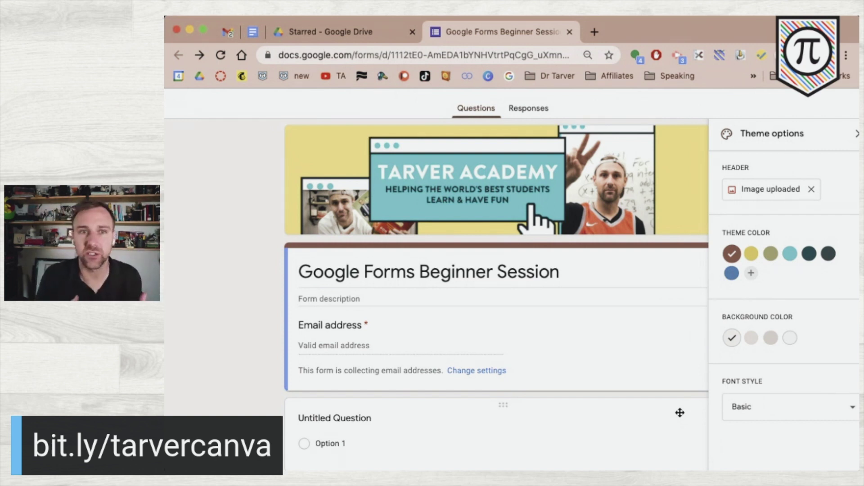
# - Try theme colours before settling on light teal, keeping the lightest background
pyautogui.click(752, 254)
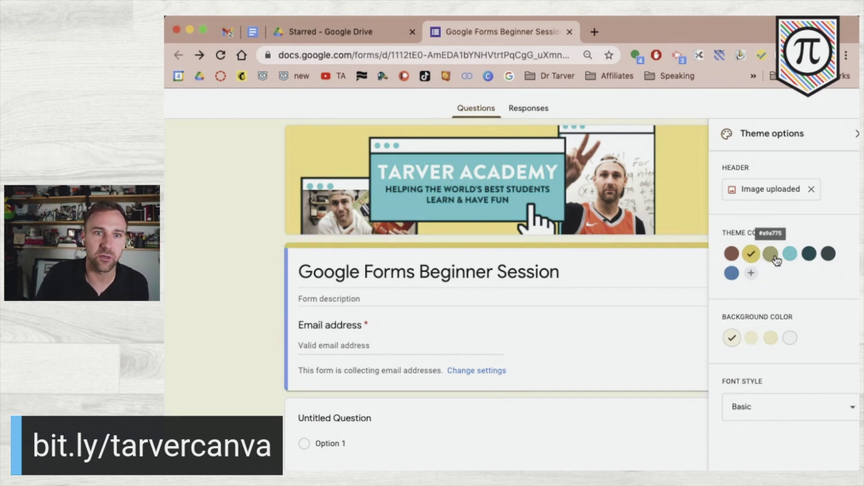
pyautogui.click(775, 259)
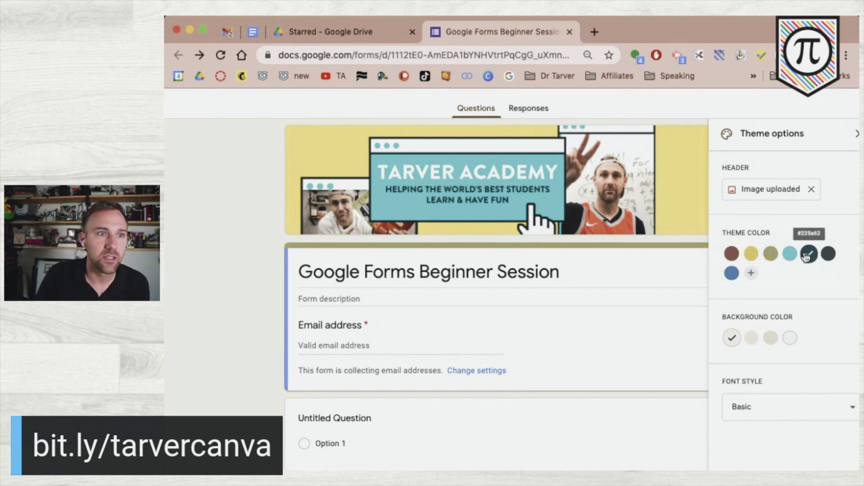
pyautogui.click(808, 256)
pyautogui.click(790, 255)
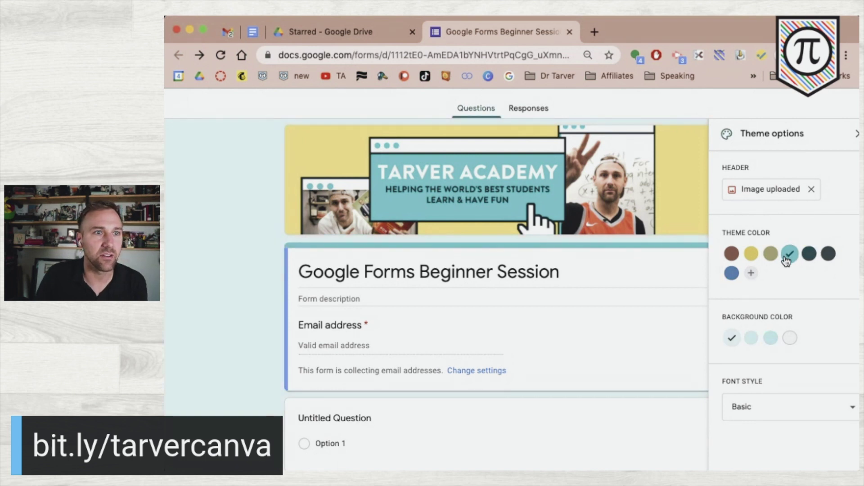
pyautogui.click(769, 339)
pyautogui.click(751, 339)
pyautogui.click(734, 341)
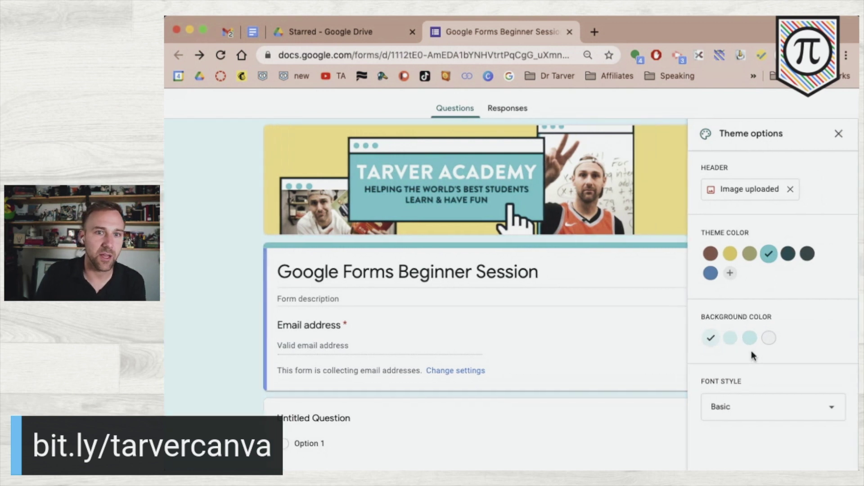
# - Try the Formal and Decorative font styles, then return to Basic
pyautogui.scroll(-1, 770, 372)
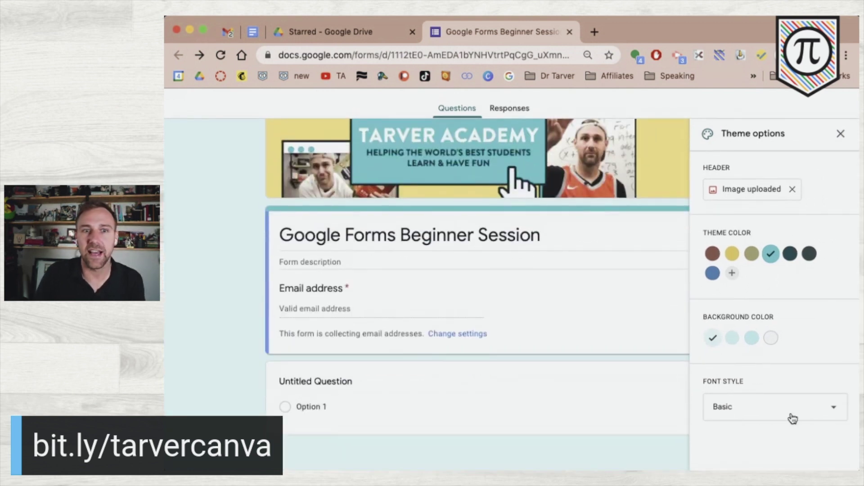
pyautogui.click(792, 418)
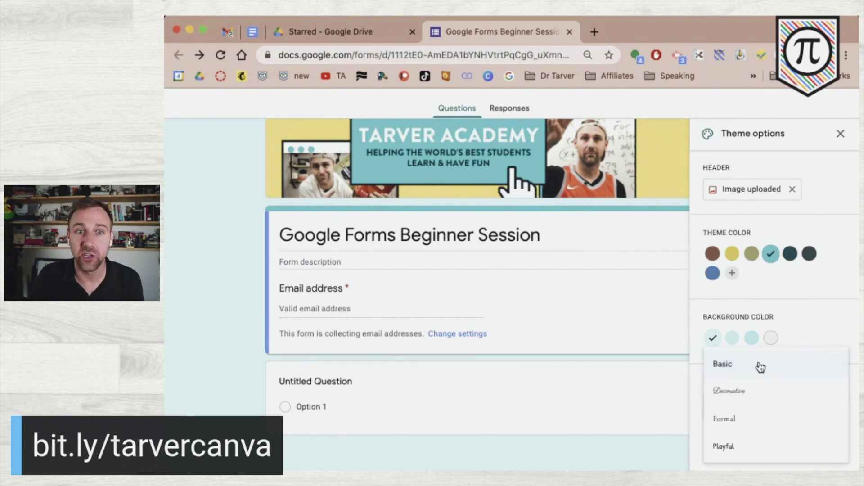
pyautogui.scroll(5, 762, 364)
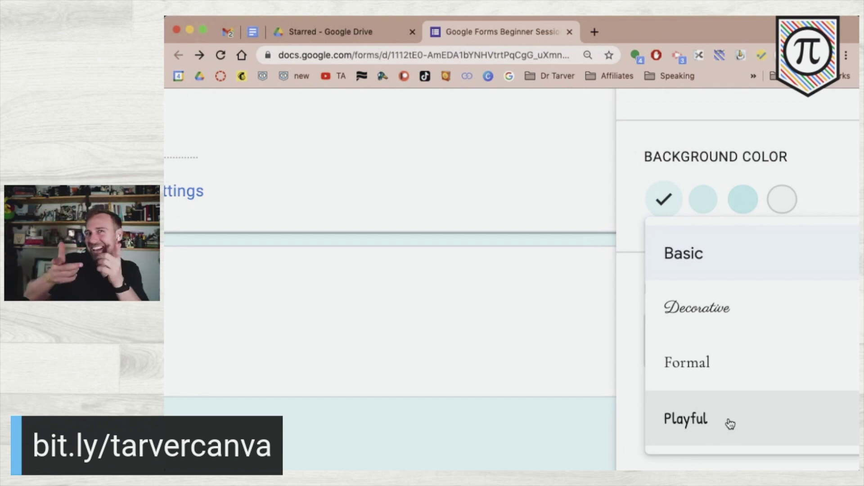
pyautogui.scroll(-5, 741, 347)
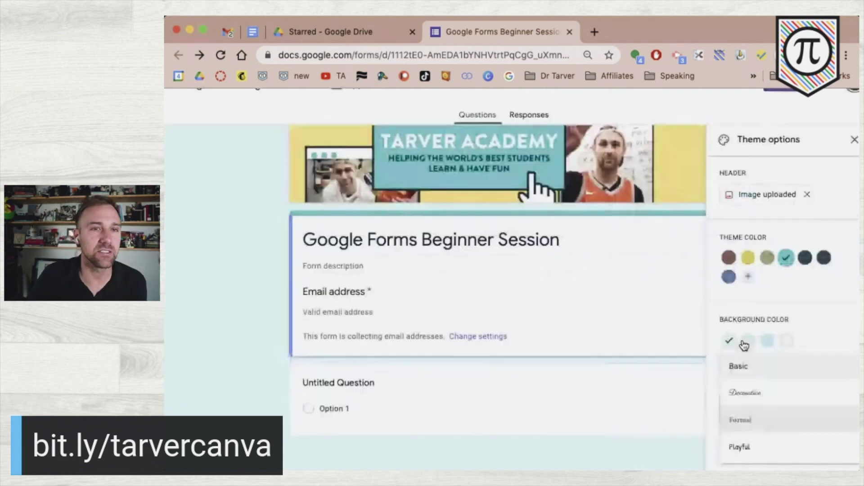
pyautogui.click(778, 418)
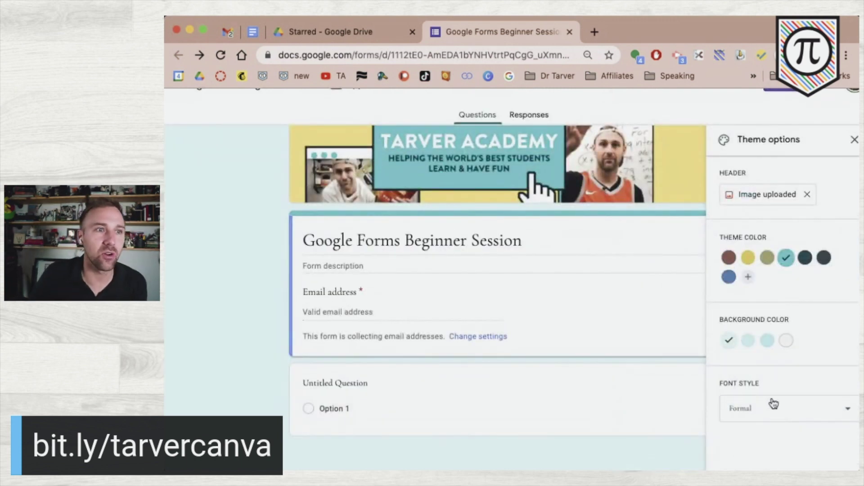
pyautogui.click(768, 408)
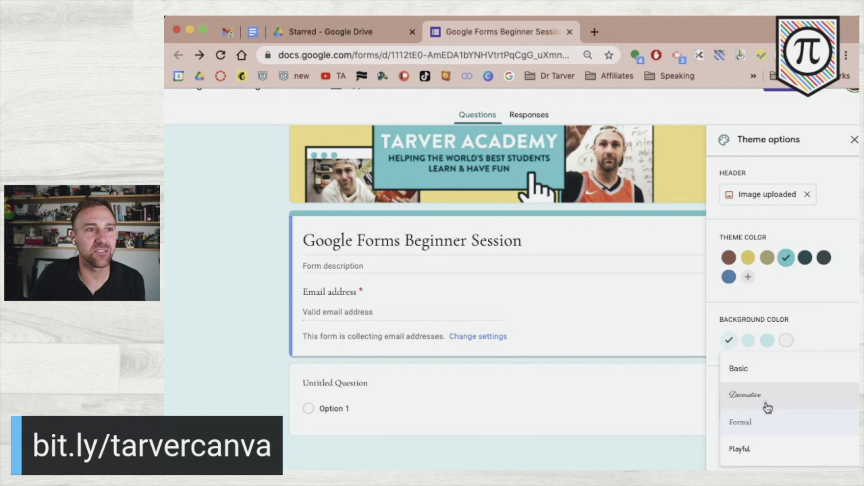
pyautogui.click(768, 408)
pyautogui.click(795, 410)
pyautogui.click(795, 375)
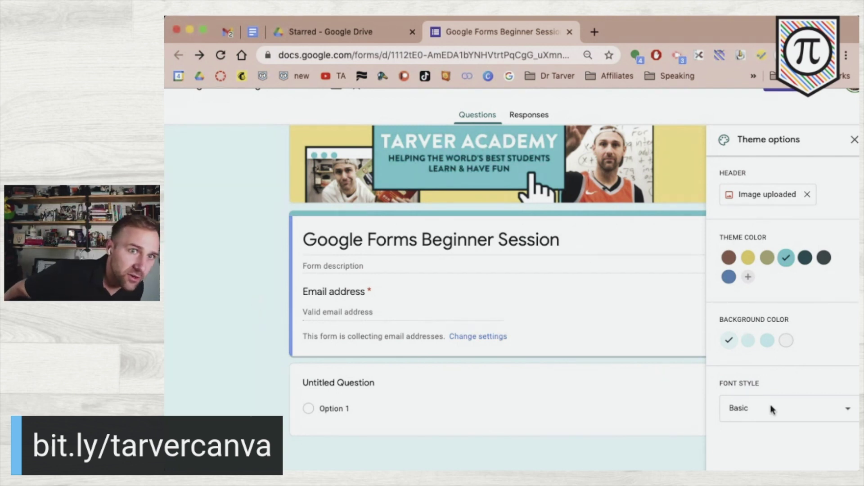
pyautogui.scroll(3, 756, 387)
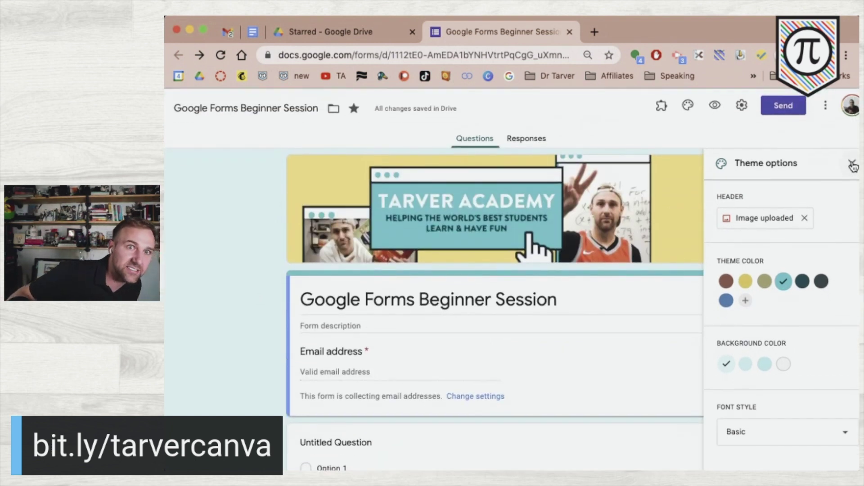
# - Close the theme options panel and return to the form editor
pyautogui.click(853, 166)
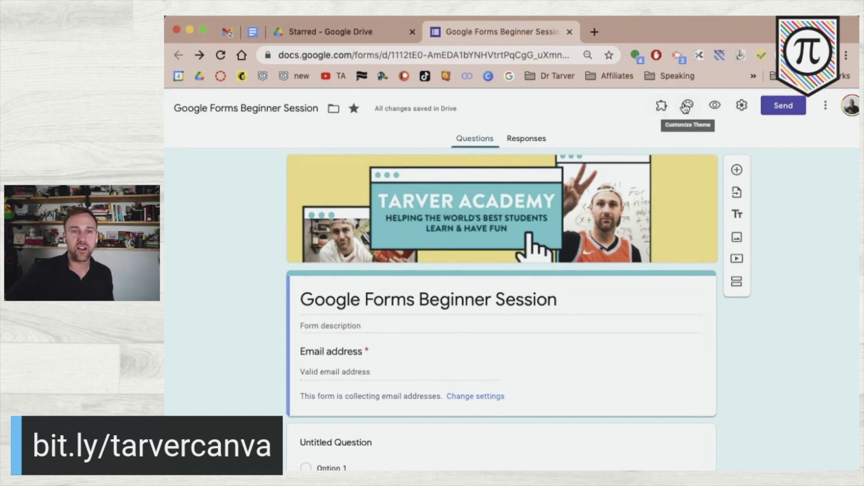
pyautogui.scroll(5, 686, 107)
pyautogui.hscroll(5, 689, 112)
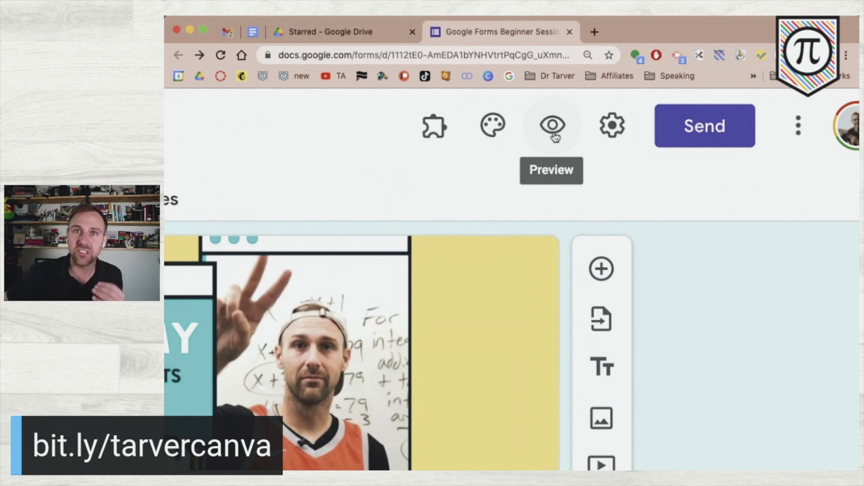
pyautogui.scroll(-5, 555, 137)
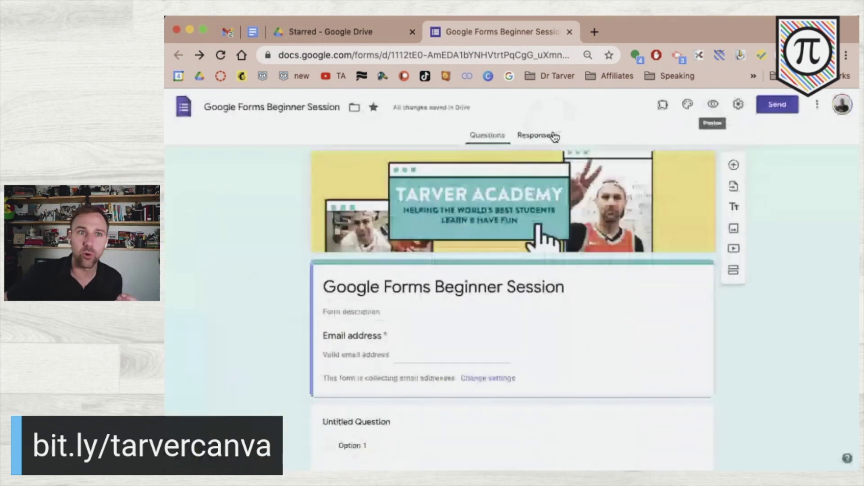
# - Preview the form, then reopen its respondent view in a new tab and select its URL
pyautogui.click(713, 107)
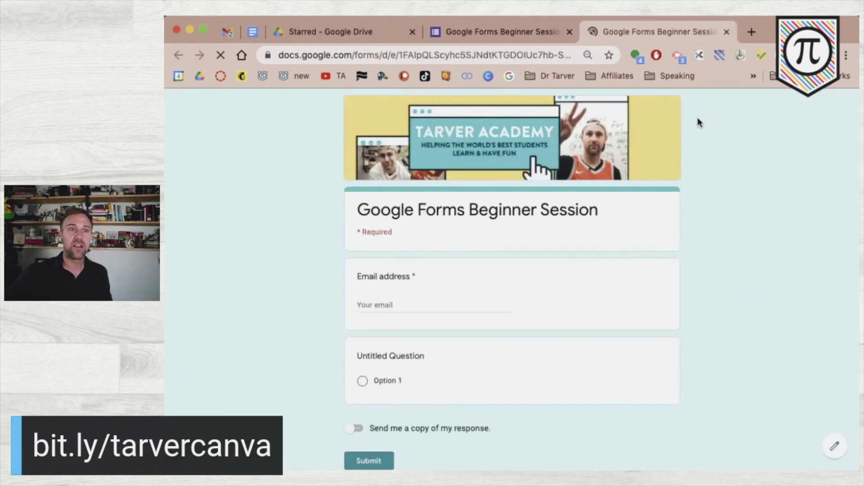
pyautogui.scroll(-2, 404, 226)
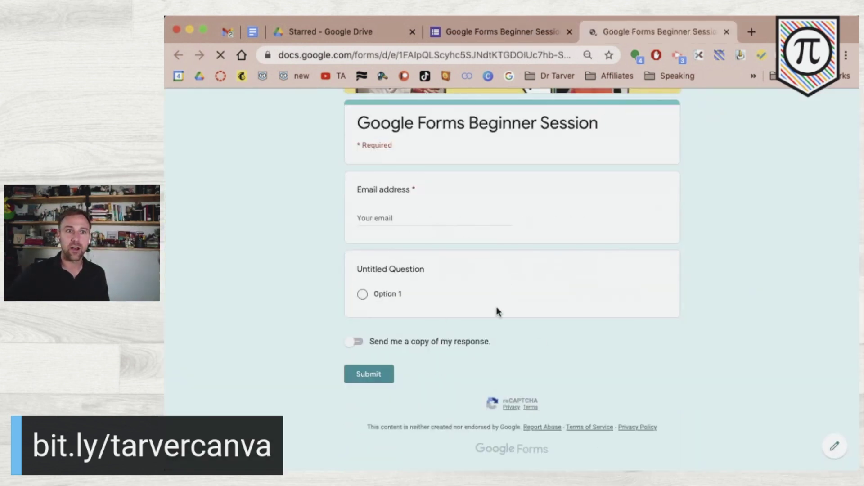
pyautogui.click(727, 31)
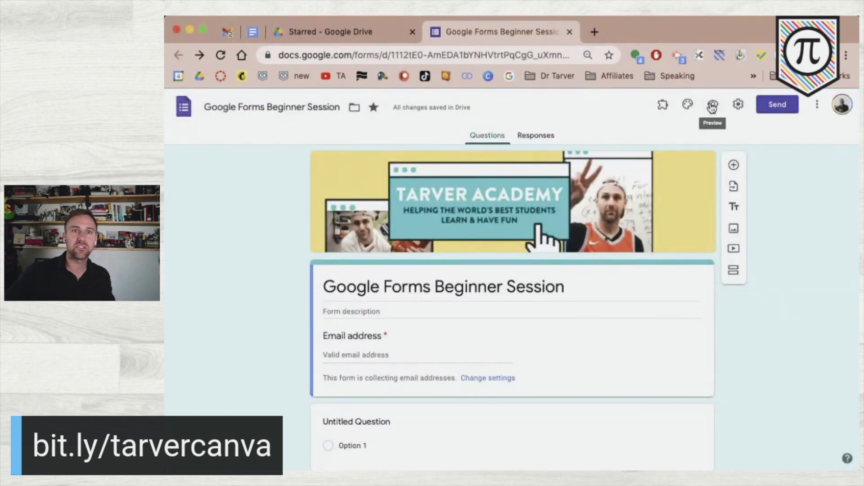
pyautogui.click(713, 107)
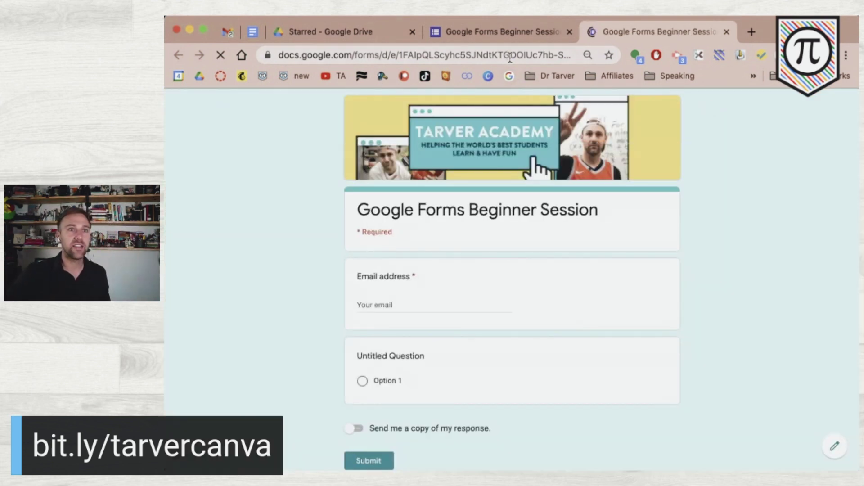
pyautogui.click(509, 57)
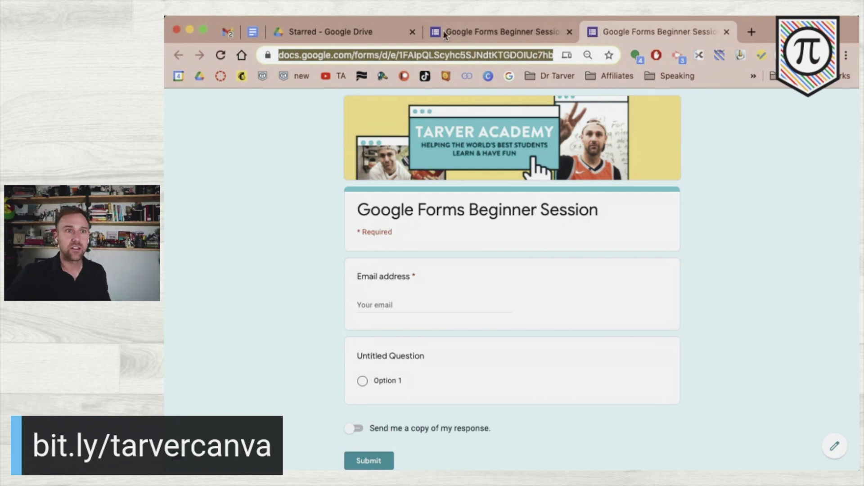
# - In Gmail, draft an email titled 'do this' with the pasted form link, then close it
pyautogui.click(226, 32)
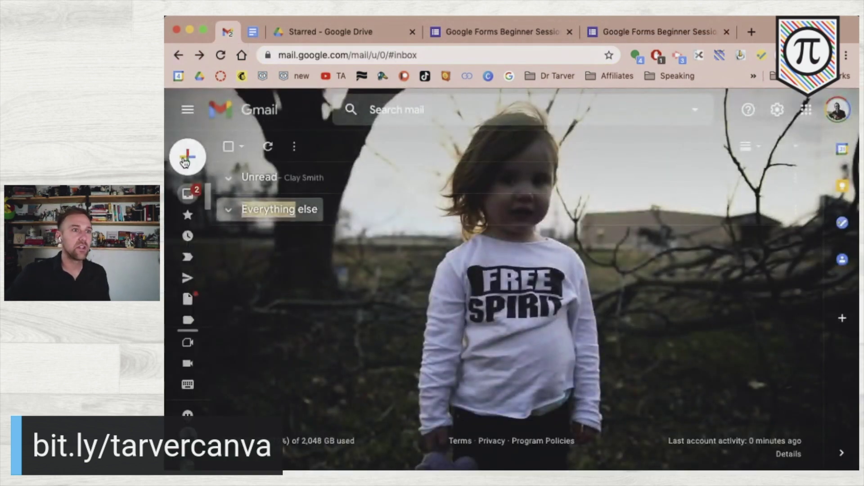
pyautogui.press('c')
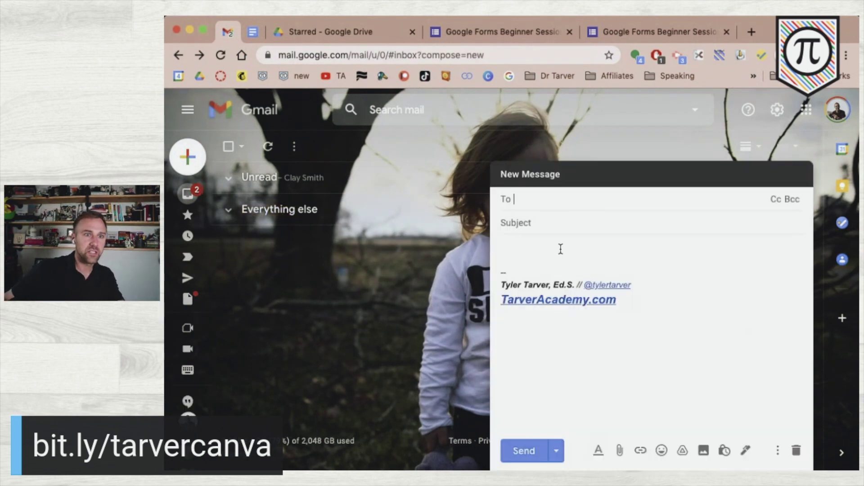
pyautogui.click(543, 223)
pyautogui.write('do this')
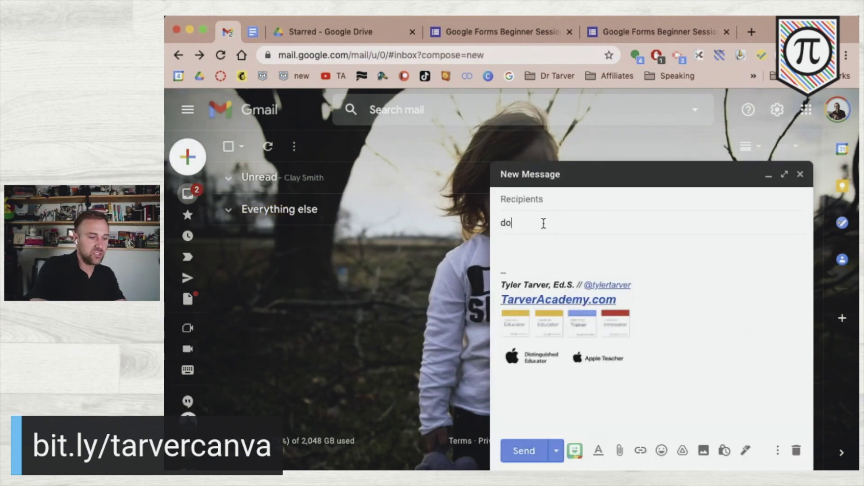
pyautogui.click(556, 242)
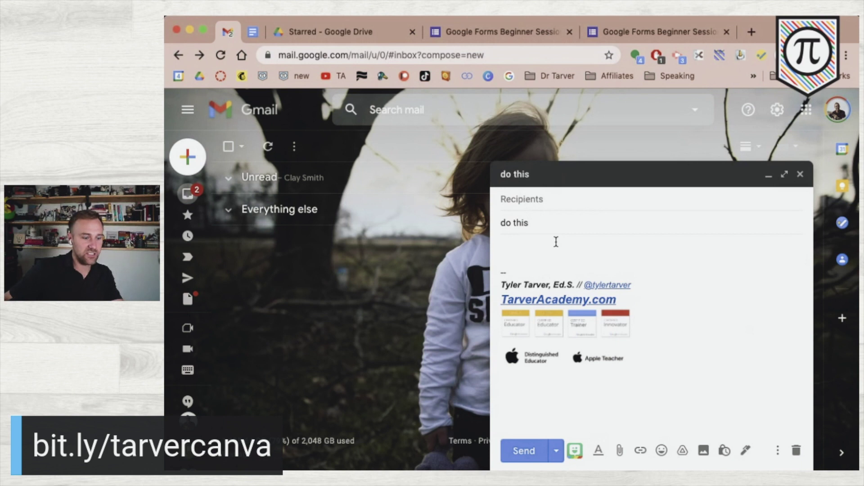
pyautogui.write('https://docs.google.com/forms/d/e/1FAIpQLScyhc5SJNdtKTGDOIUc7hb-S4e9LNzX7Vd31ROWG2bw_fIB_Q/viewform')
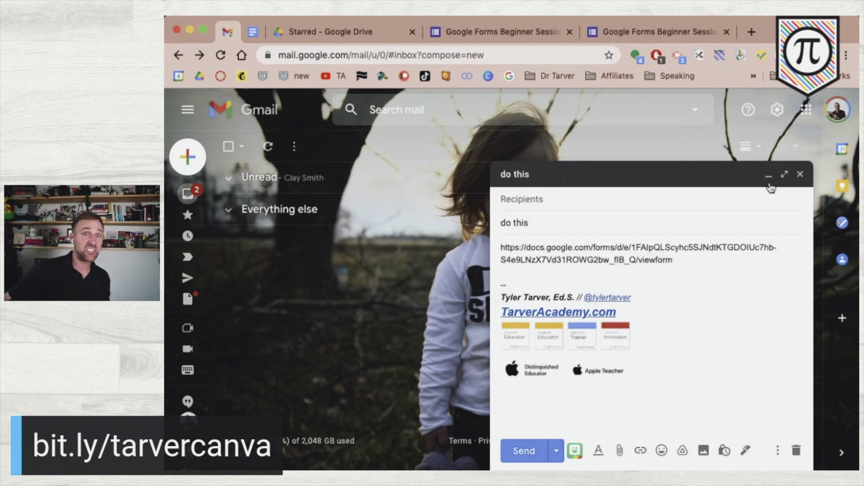
pyautogui.click(800, 175)
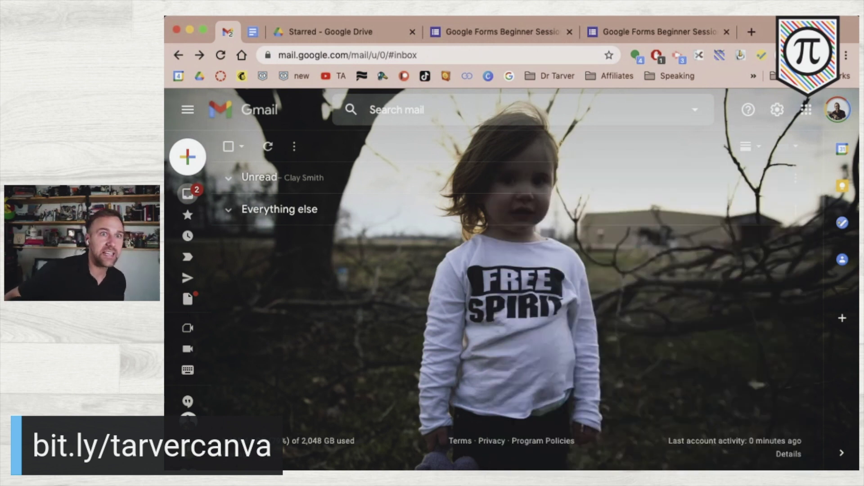
pyautogui.click(474, 31)
# - Switch to the live respondent view tab and scroll through the form
pyautogui.click(646, 35)
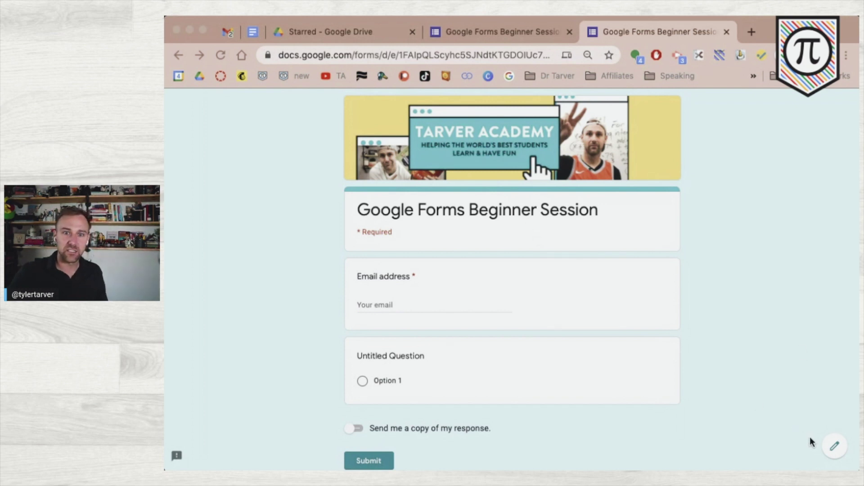
pyautogui.scroll(-1, 678, 386)
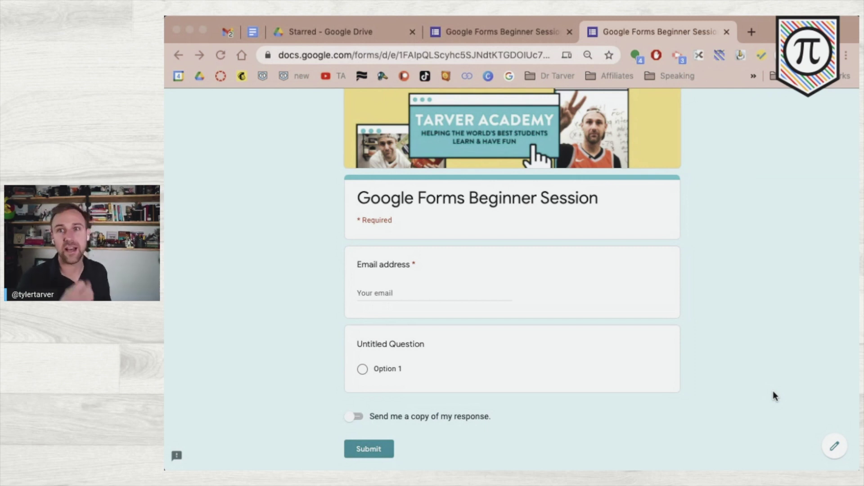
# - Open the editor from the respondent view, then close the duplicate editor tab
pyautogui.click(832, 447)
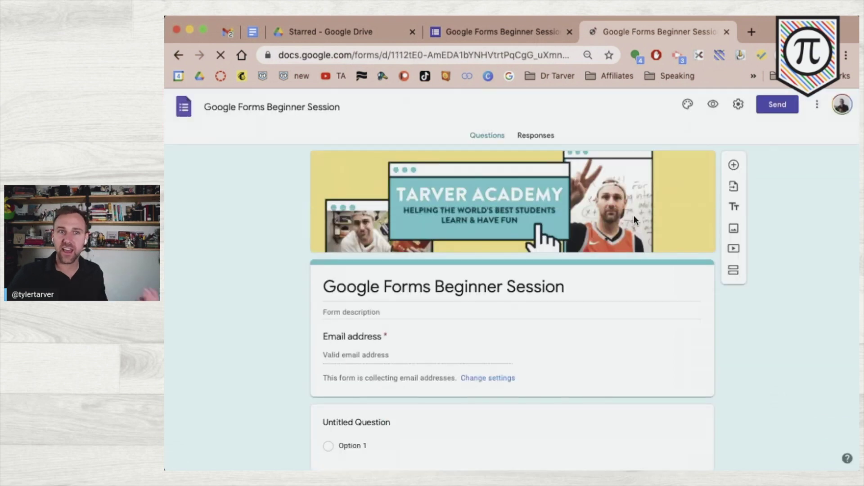
pyautogui.scroll(-1, 687, 373)
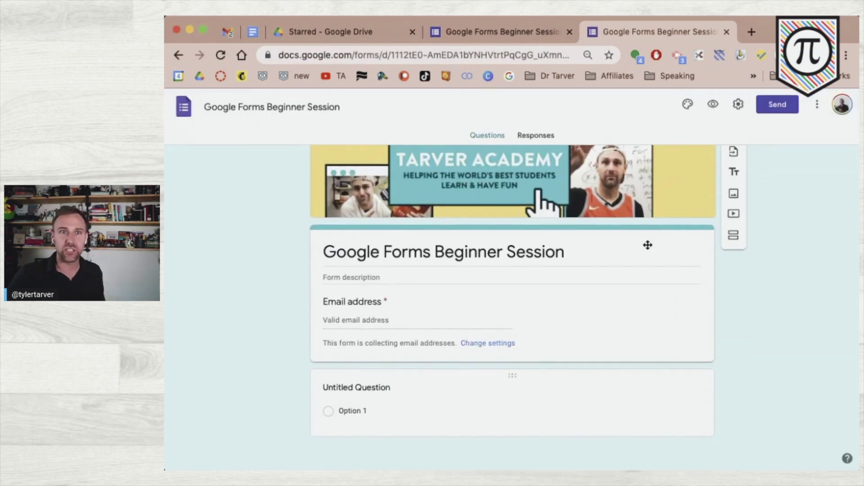
pyautogui.click(727, 32)
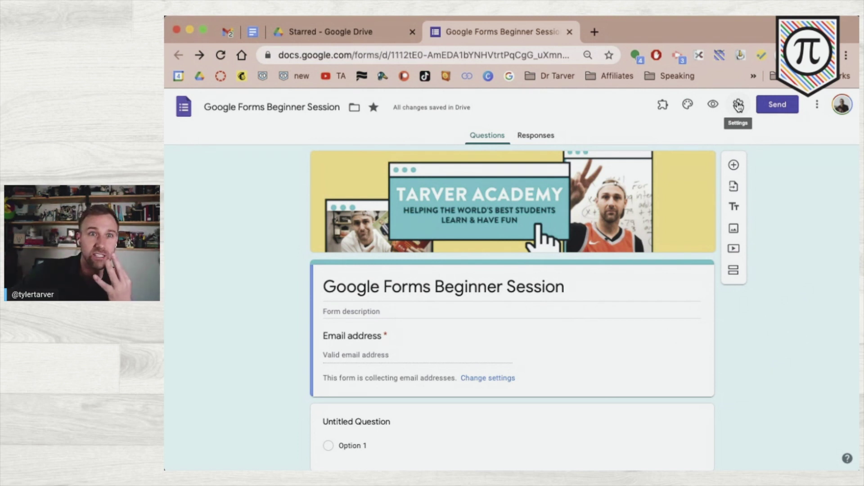
# - Open Settings and leave Collect email addresses turned on
pyautogui.click(738, 105)
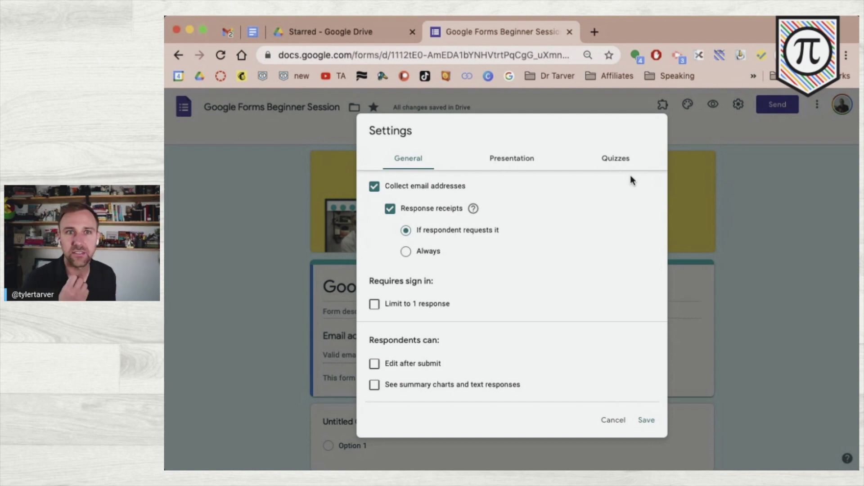
pyautogui.click(375, 186)
pyautogui.click(376, 189)
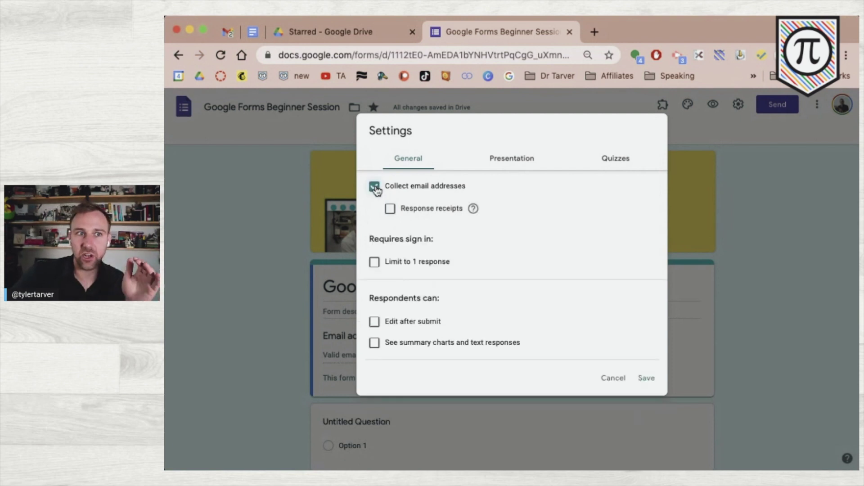
pyautogui.click(376, 190)
pyautogui.click(376, 193)
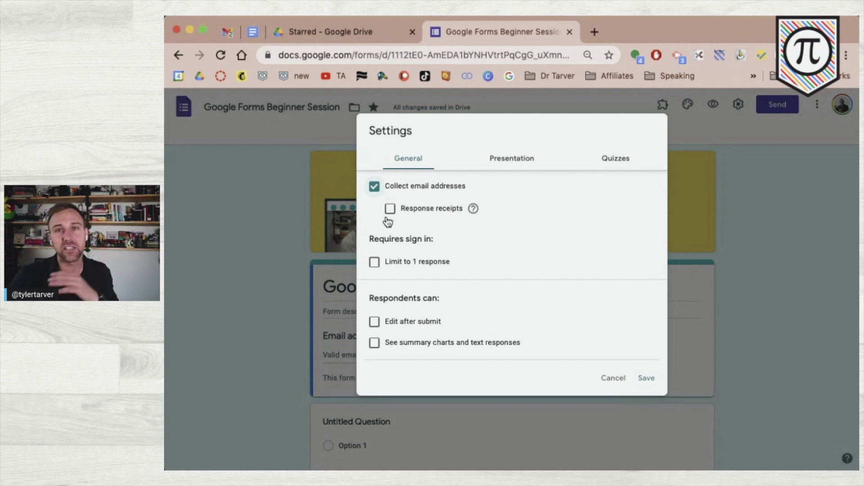
pyautogui.scroll(5, 388, 222)
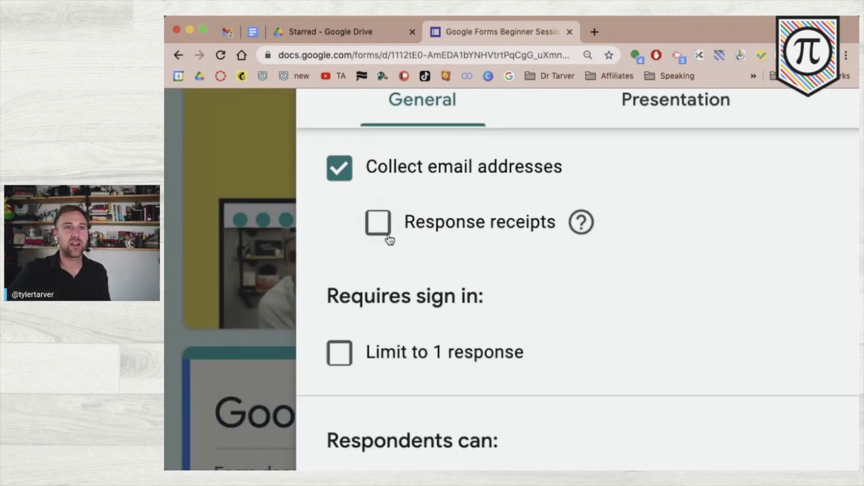
# - Turn on Response receipts set to Always
pyautogui.click(441, 222)
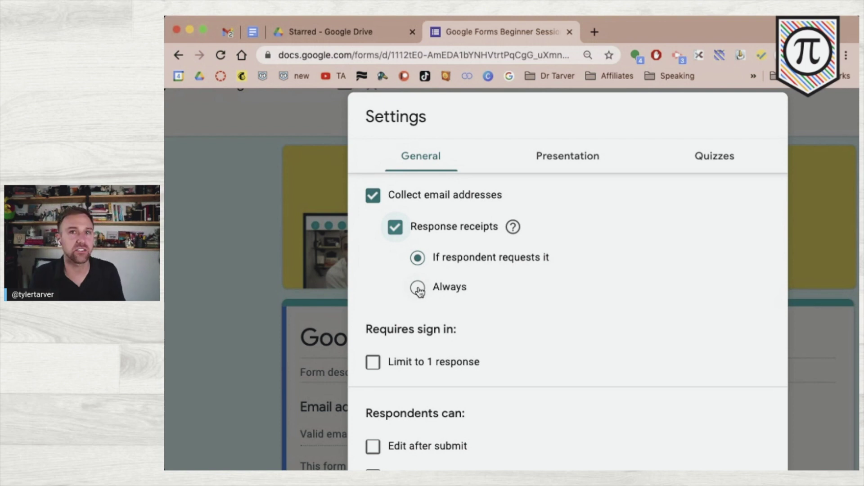
pyautogui.click(418, 288)
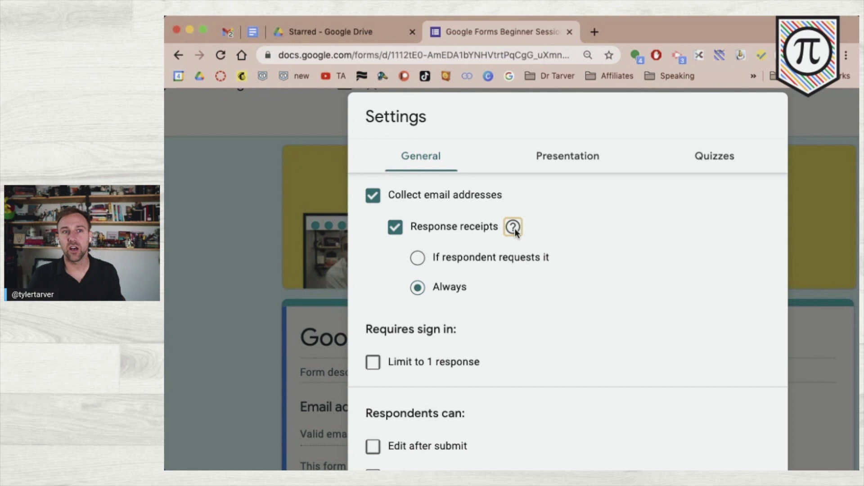
pyautogui.moveTo(514, 229)
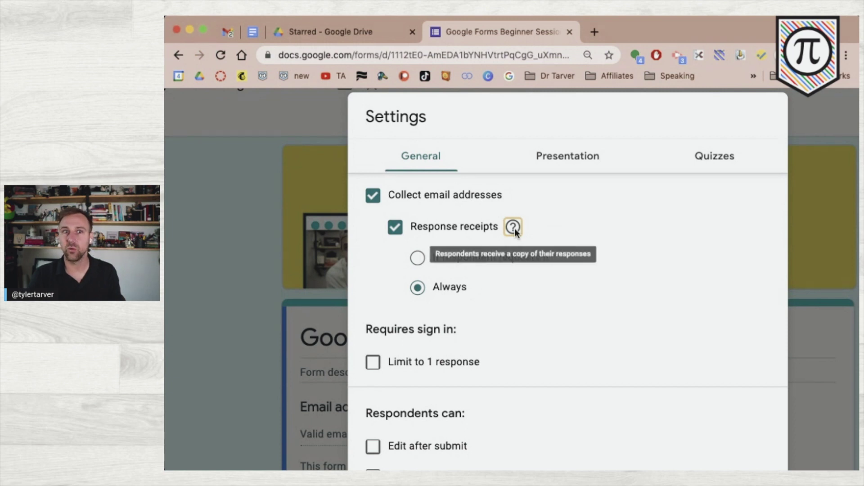
pyautogui.click(479, 228)
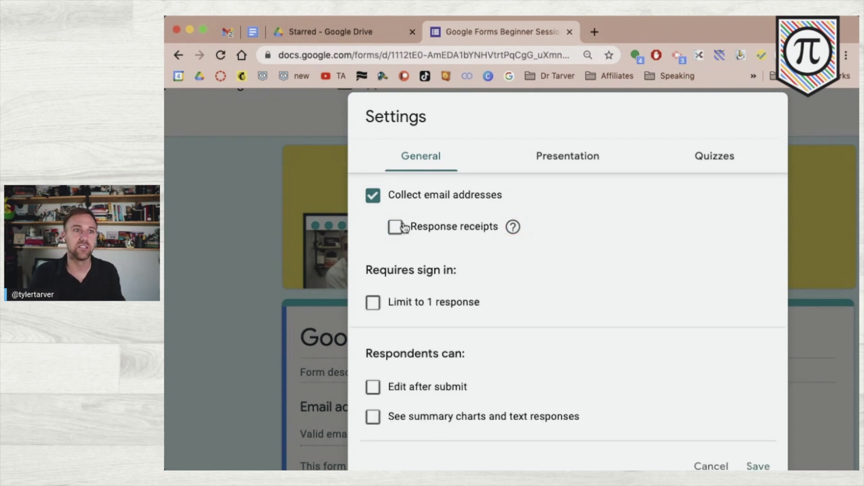
pyautogui.press('super+minus')
pyautogui.press('super+minus')
pyautogui.click(390, 209)
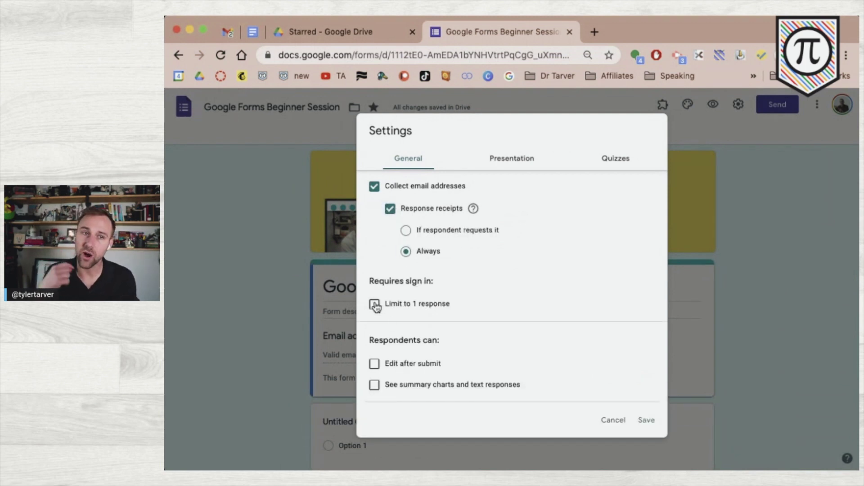
pyautogui.press('super+equal')
pyautogui.press('super+equal')
pyautogui.press('super+equal')
pyautogui.press('super+equal')
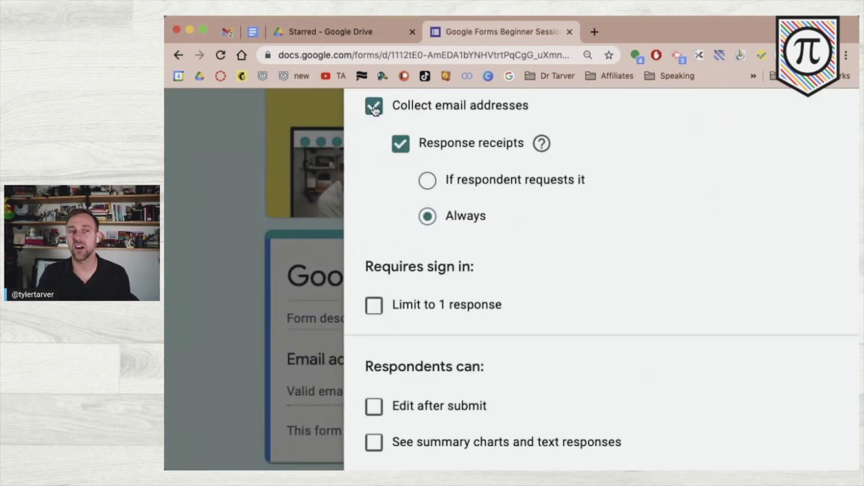
# - Keep email collection on, send receipts on request, and leave Limit to 1 response unchecked
pyautogui.click(375, 111)
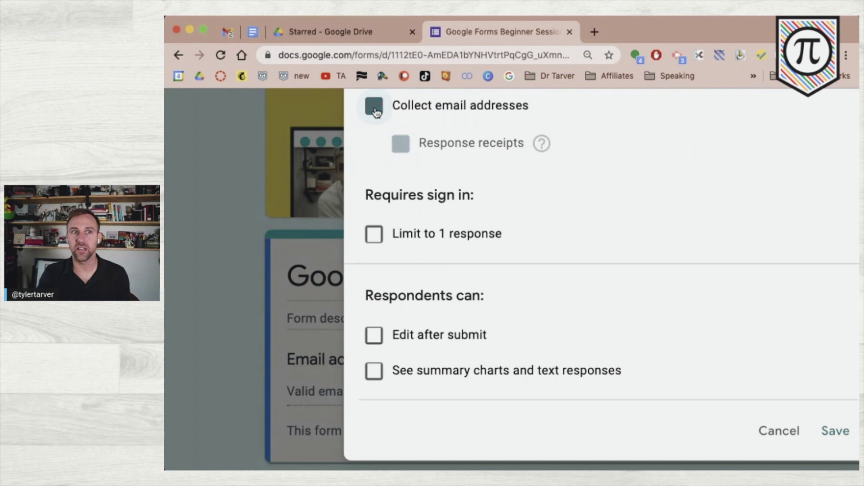
pyautogui.click(375, 234)
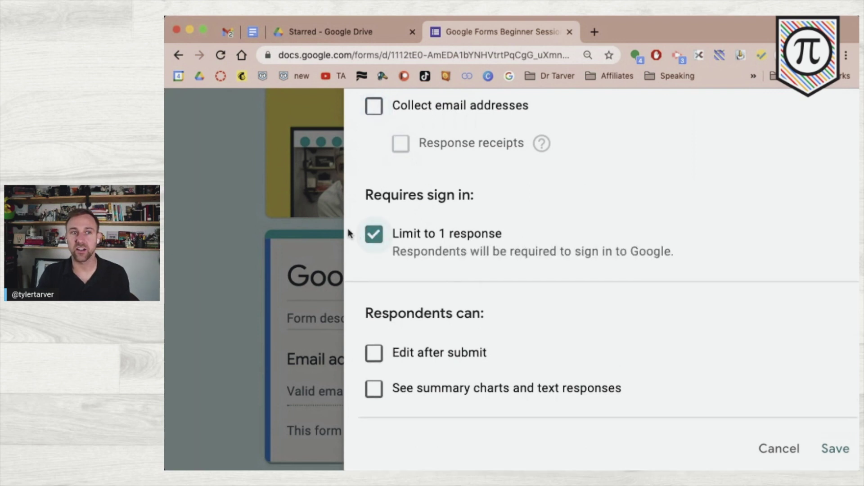
pyautogui.click(379, 109)
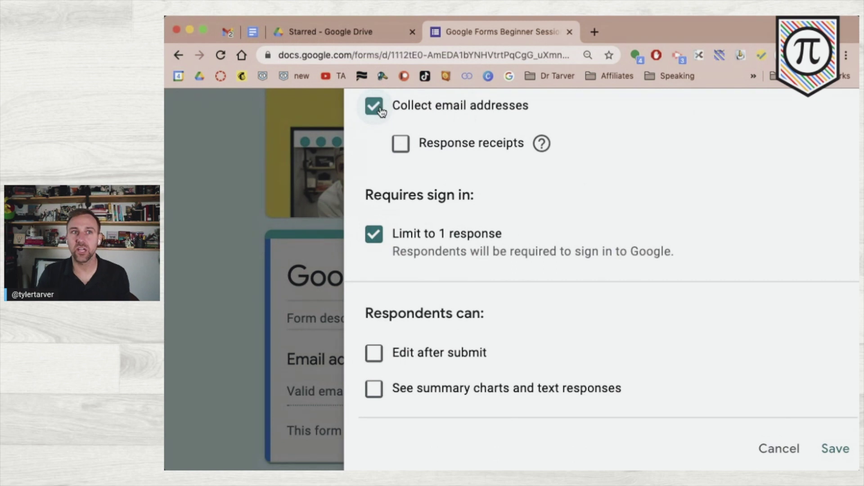
pyautogui.click(400, 143)
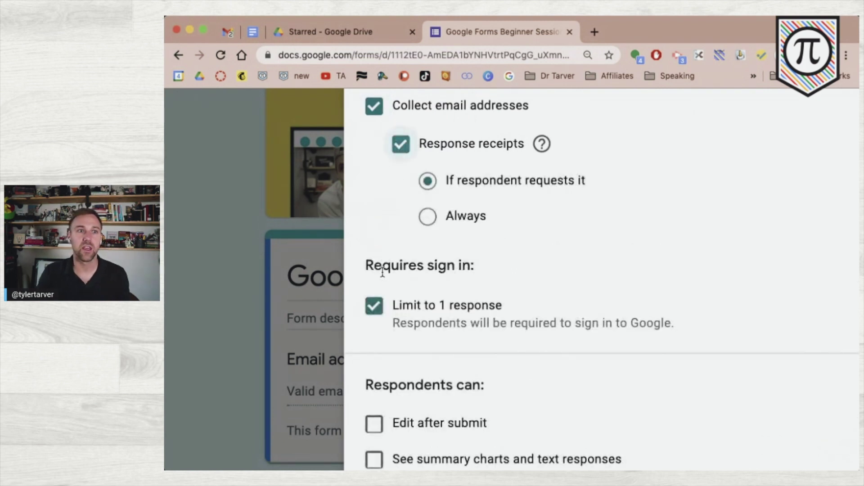
pyautogui.scroll(-1, 391, 318)
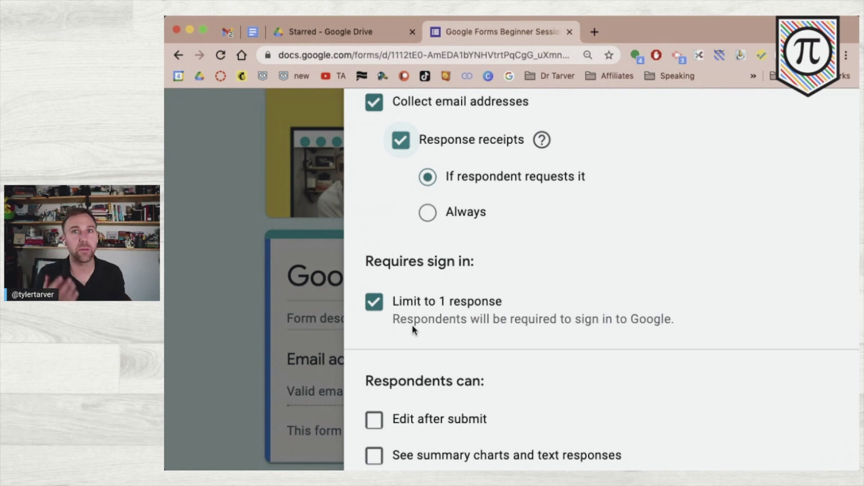
pyautogui.press('super+0')
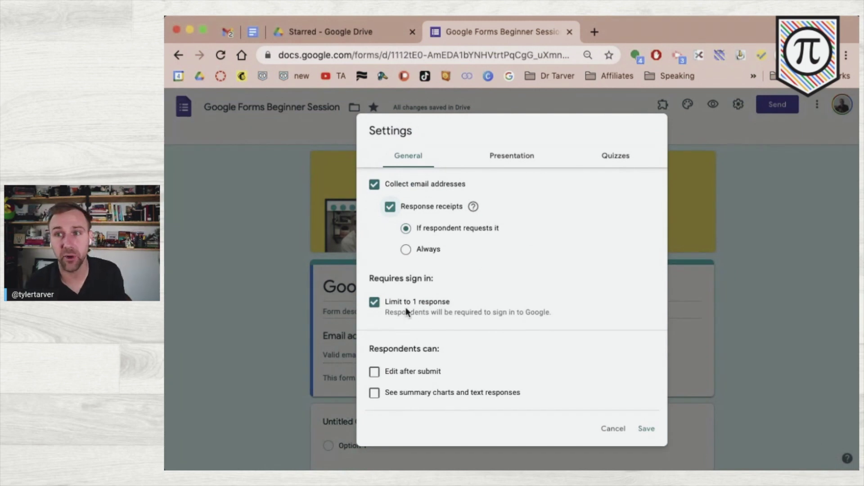
pyautogui.click(375, 302)
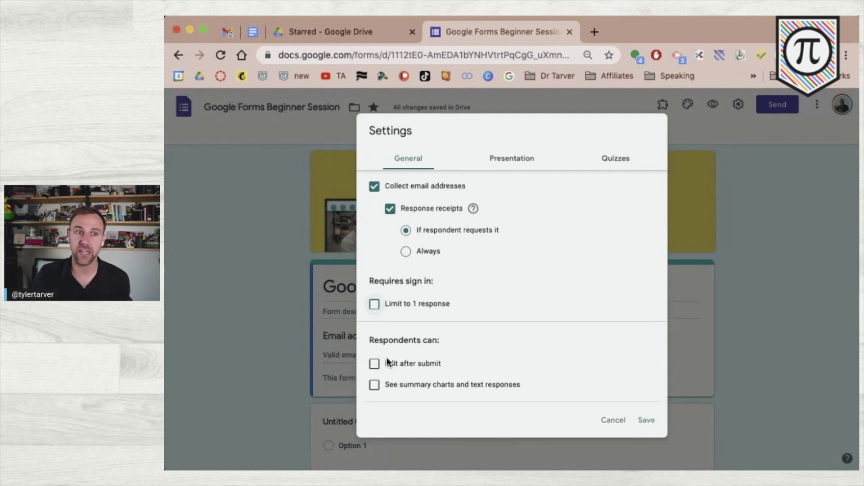
# - Check 'Edit after submit' in General, then switch to the Presentation settings
pyautogui.scroll(3, 390, 355)
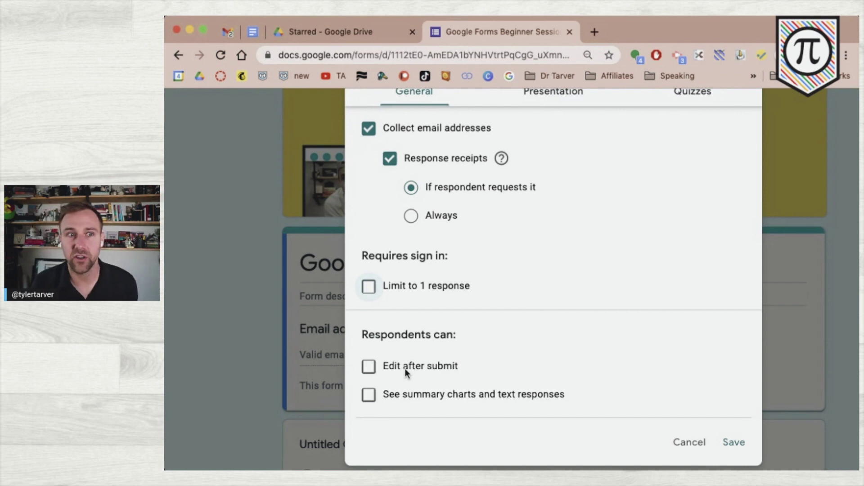
pyautogui.click(404, 368)
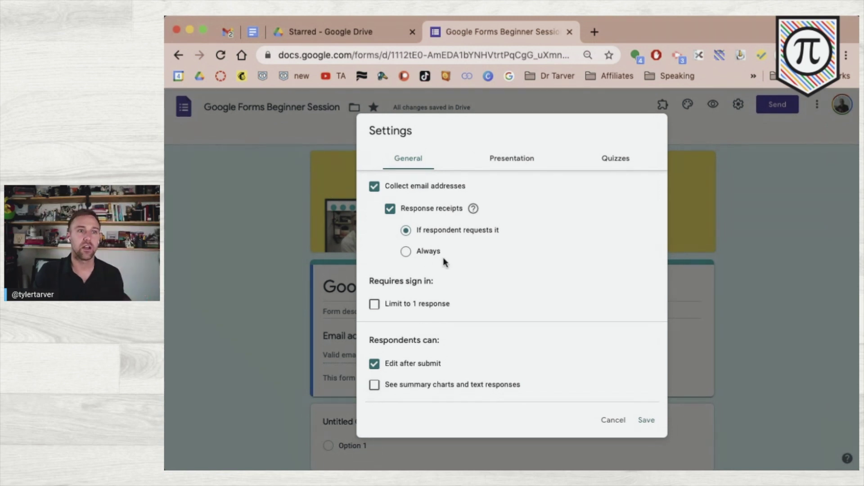
pyautogui.click(506, 163)
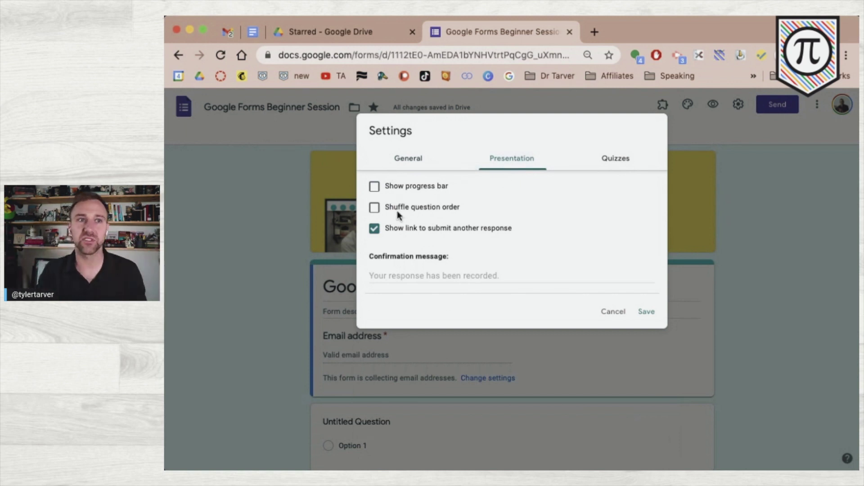
pyautogui.click(373, 188)
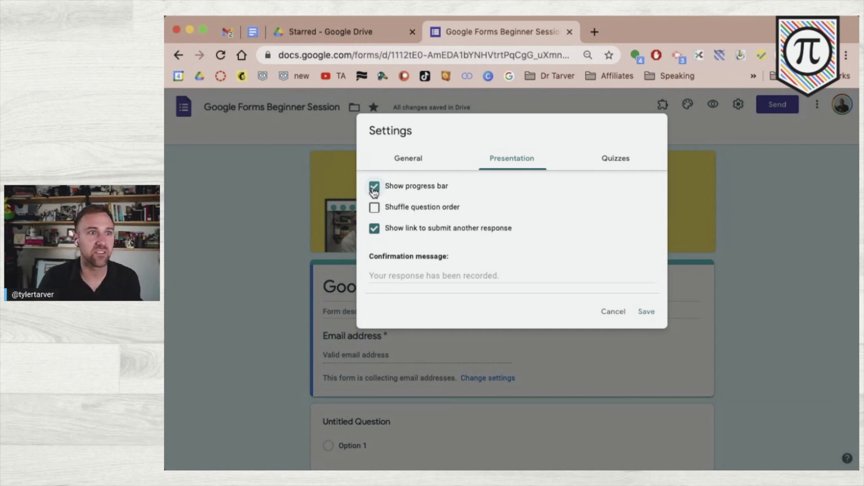
pyautogui.click(374, 187)
pyautogui.click(374, 208)
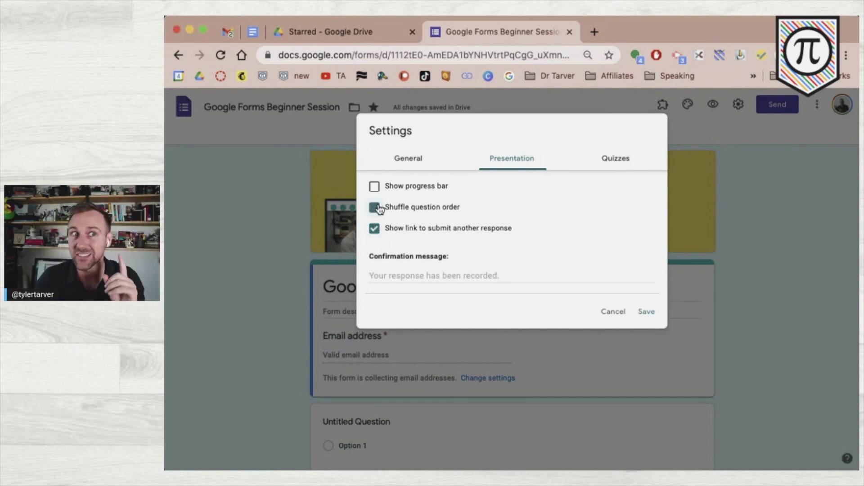
pyautogui.click(377, 208)
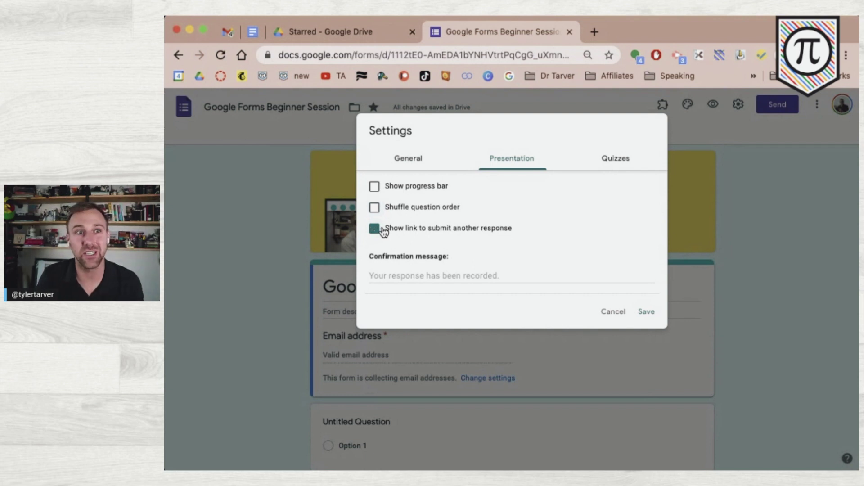
pyautogui.click(382, 229)
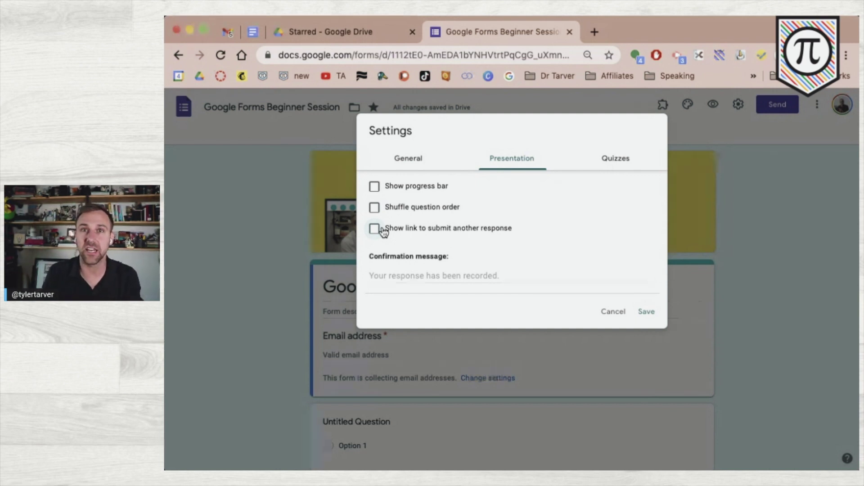
pyautogui.click(375, 229)
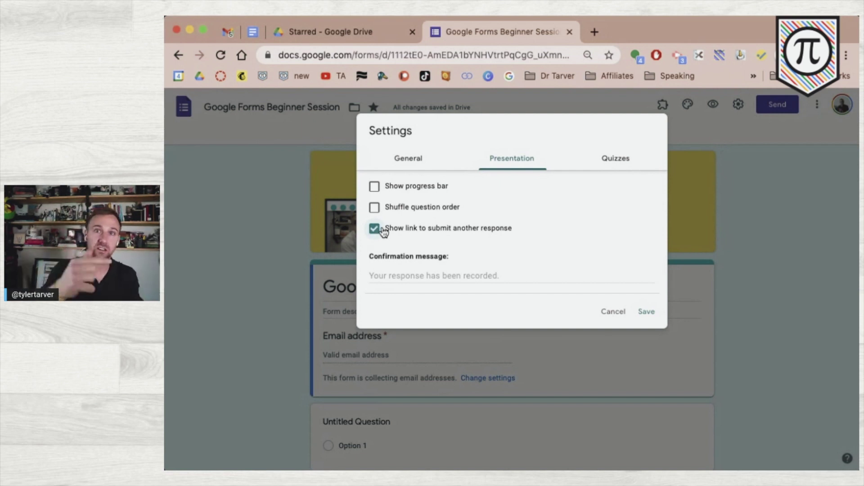
pyautogui.click(422, 276)
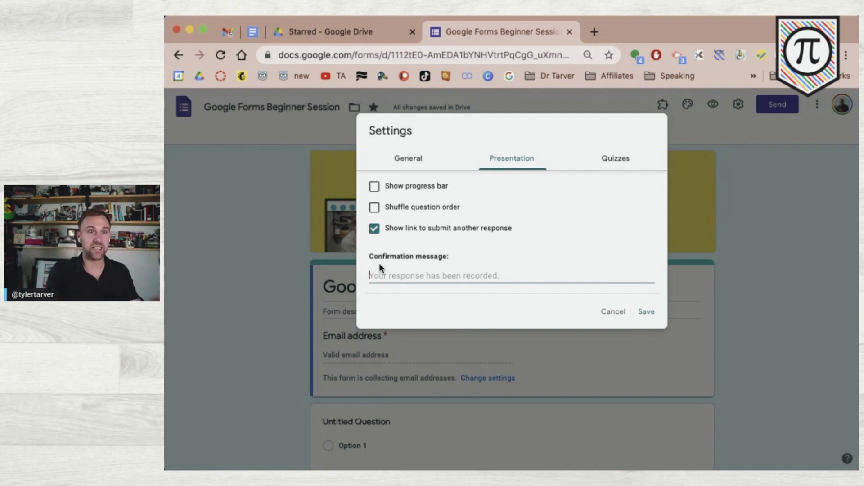
pyautogui.write('Thank you for submitting your information! Please click the link on this page')
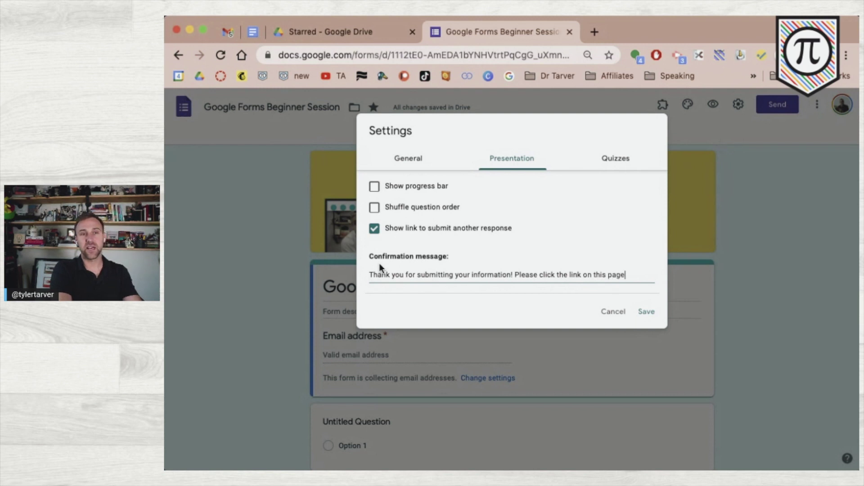
pyautogui.write(' to fil')
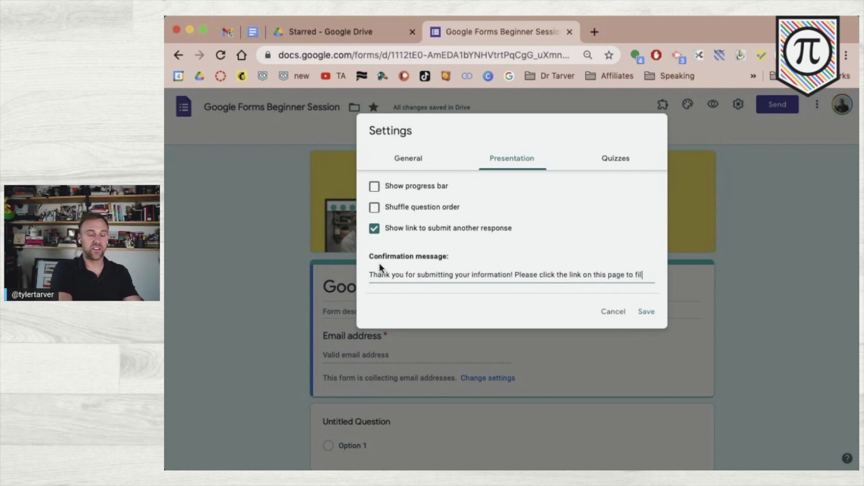
pyautogui.write('l out a new form.')
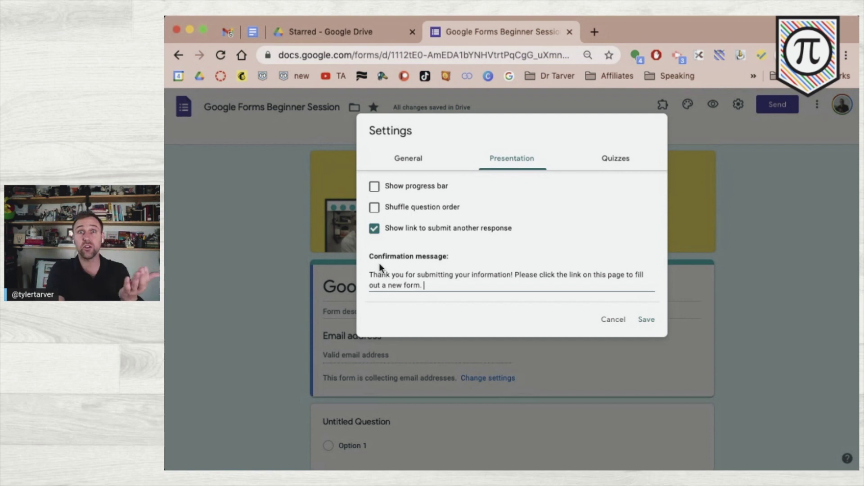
pyautogui.write('Get more re')
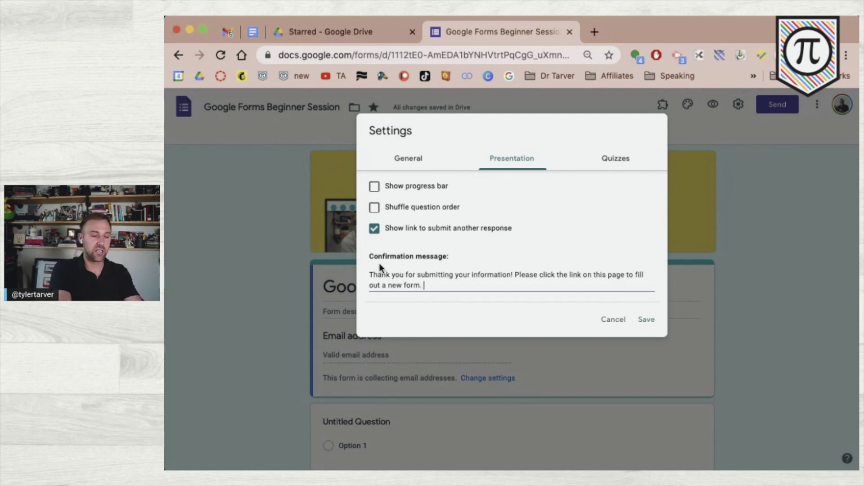
pyautogui.write('srouc')
pyautogui.press('BackSpace')
pyautogui.press('BackSpace')
pyautogui.press('BackSpace')
pyautogui.press('BackSpace')
pyautogui.write('ource')
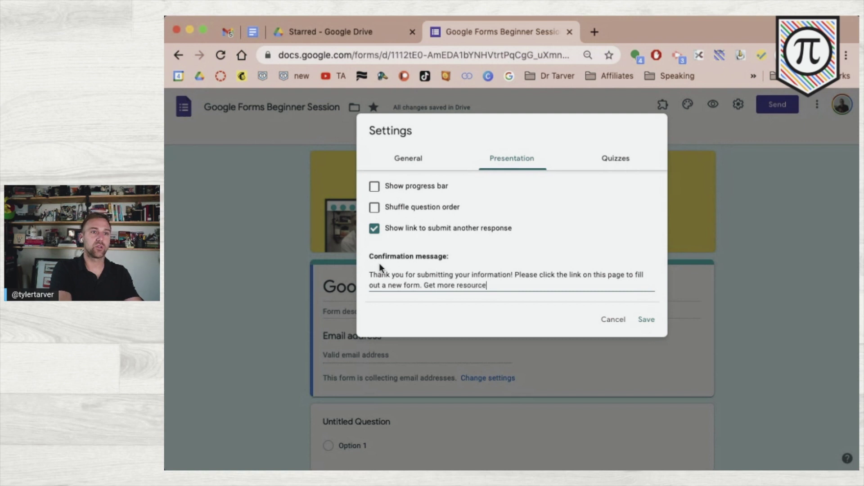
pyautogui.write('s at http:')
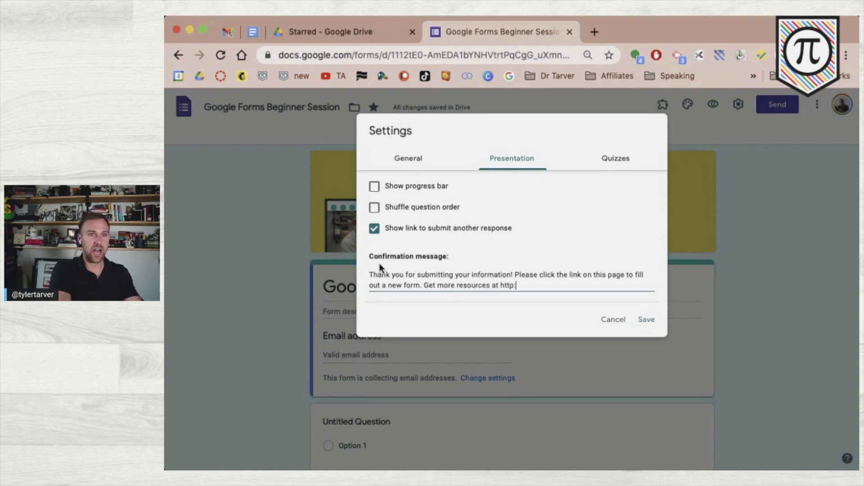
pyautogui.write('//tarver')
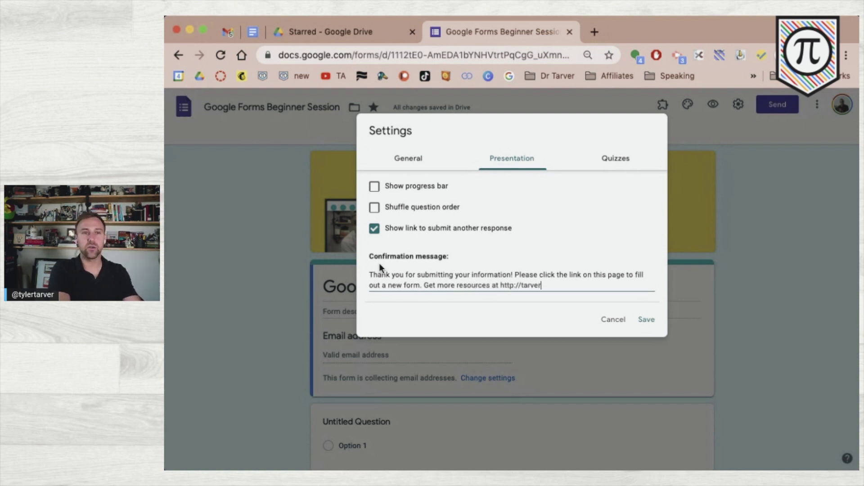
pyautogui.write('academy.com/')
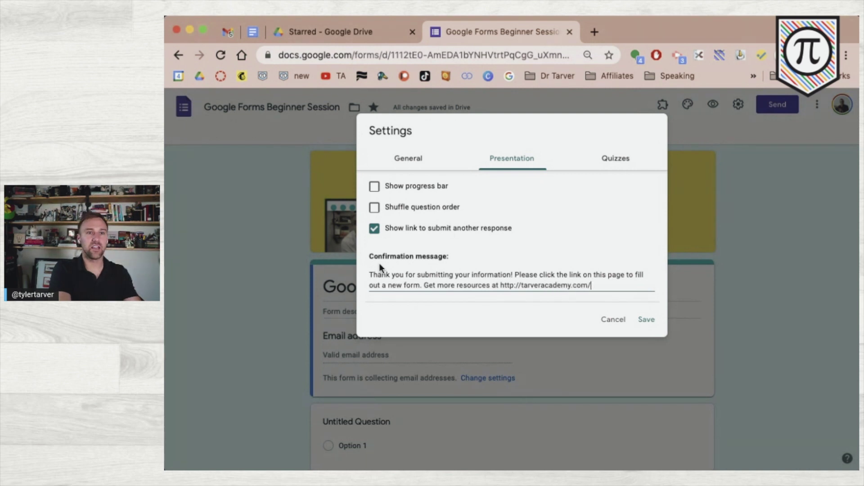
pyautogui.write('resoru')
pyautogui.press('BackSpace')
pyautogui.press('BackSpace')
pyautogui.press('BackSpace')
pyautogui.press('BackSpace')
pyautogui.press('BackSpace')
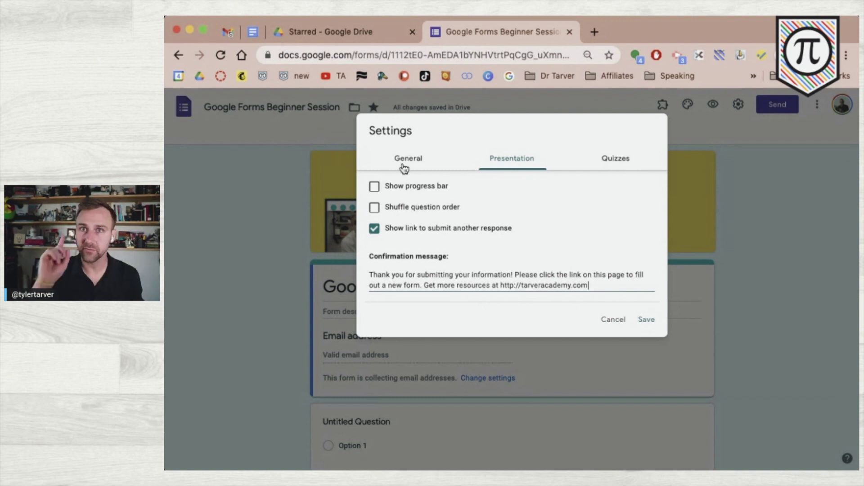
# - Turn on quiz mode and set Release grade to 'Later, after manual review'
pyautogui.click(630, 158)
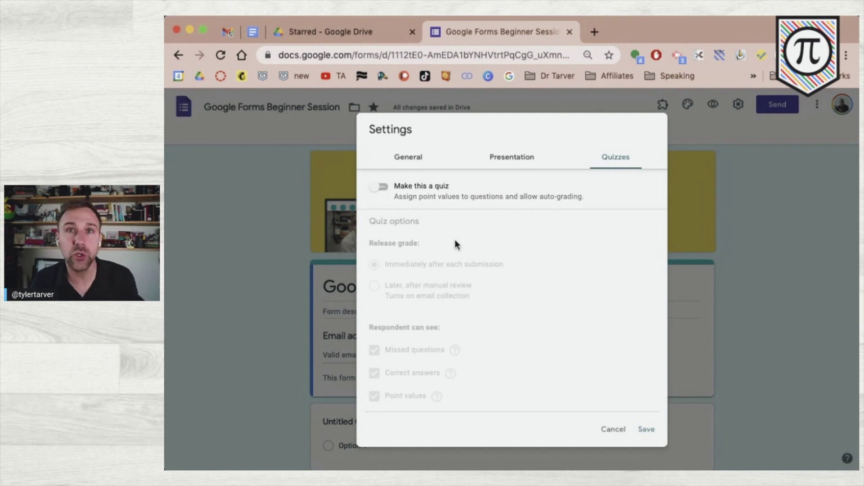
pyautogui.click(380, 188)
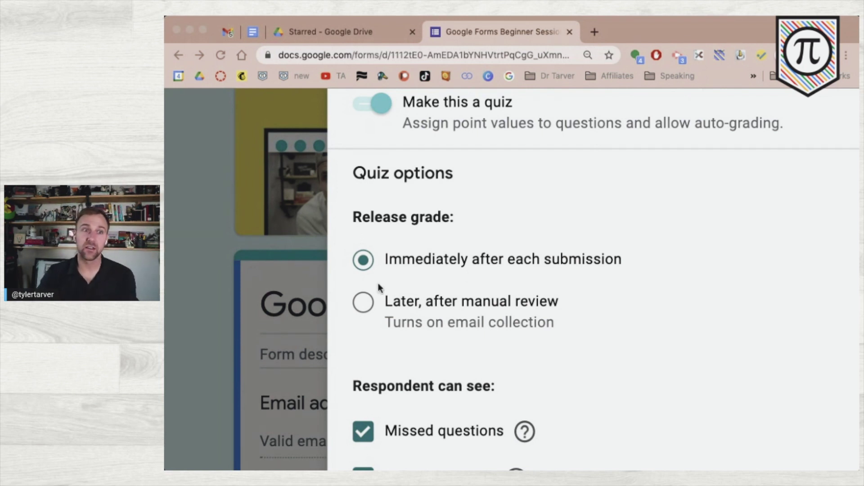
pyautogui.scroll(-3, 536, 312)
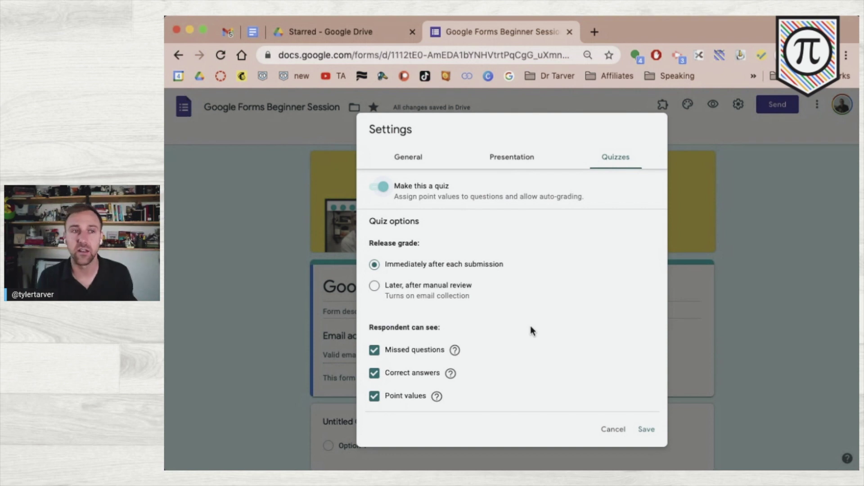
pyautogui.click(380, 285)
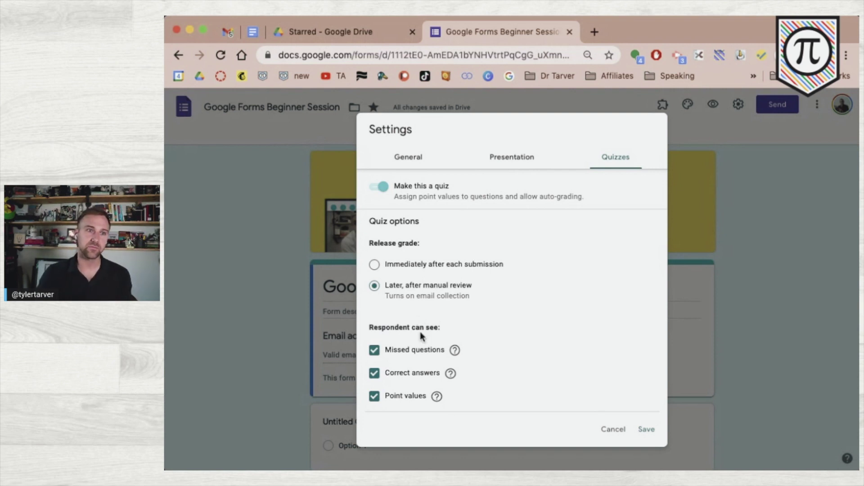
pyautogui.scroll(5, 417, 317)
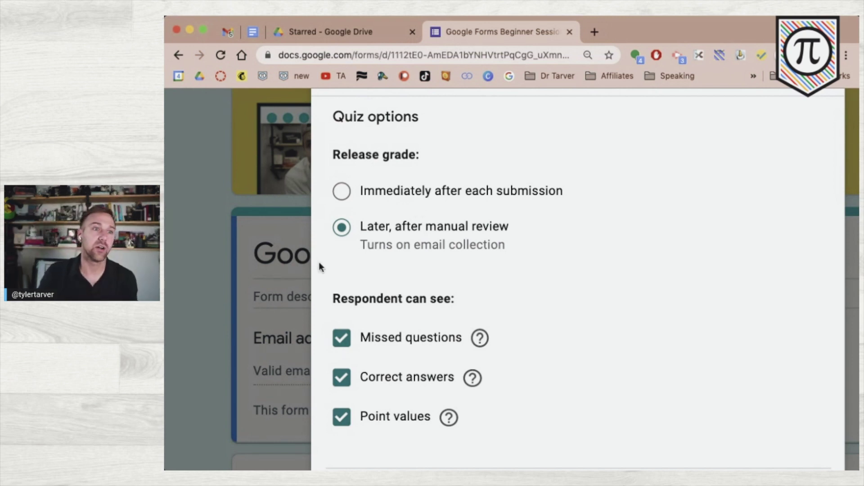
# - Toggle Missed questions, Correct answers and Point values off and back on, leaving all checked
pyautogui.click(416, 339)
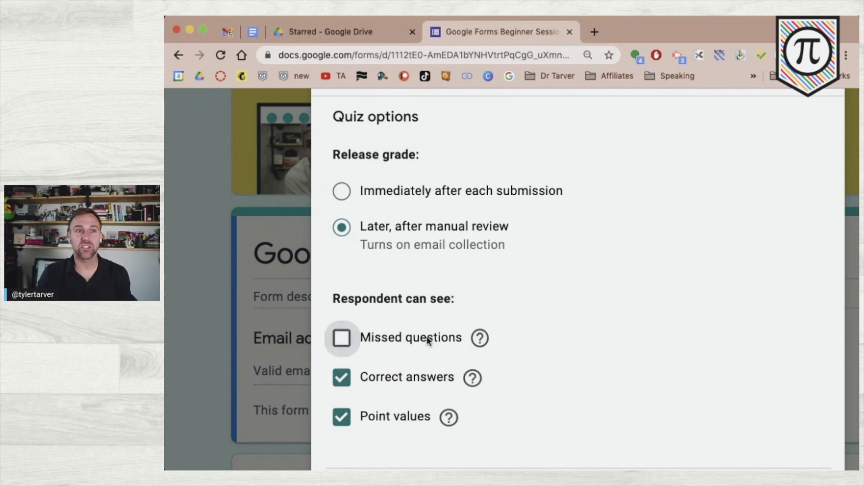
pyautogui.click(428, 339)
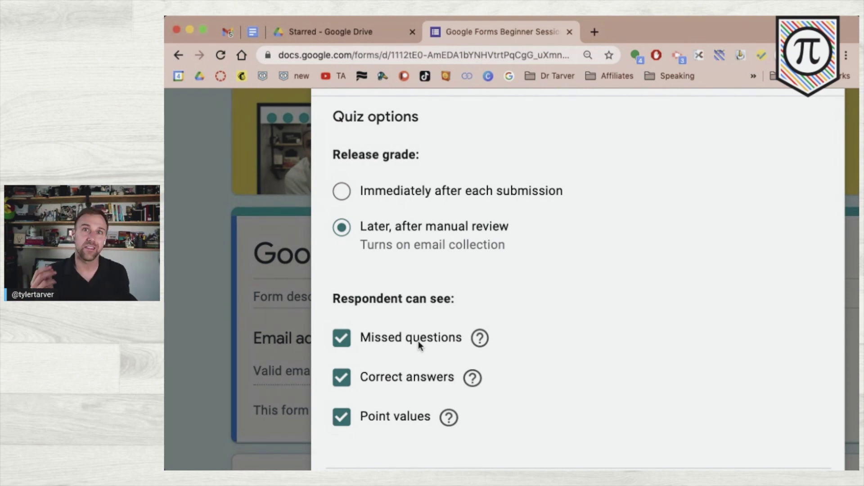
pyautogui.click(359, 340)
pyautogui.click(358, 377)
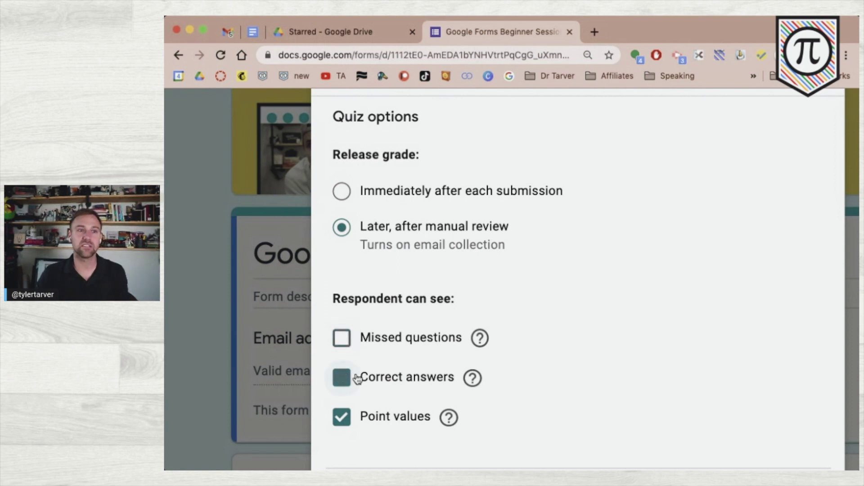
pyautogui.click(352, 412)
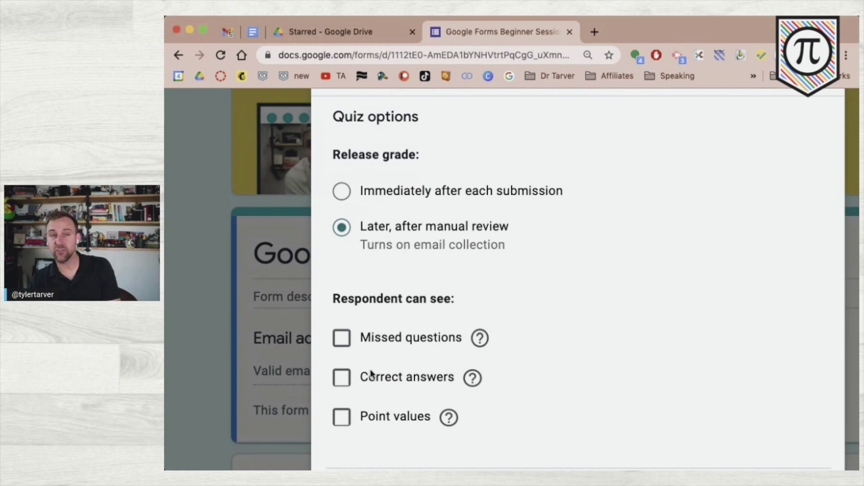
pyautogui.click(341, 339)
pyautogui.click(342, 377)
pyautogui.click(343, 423)
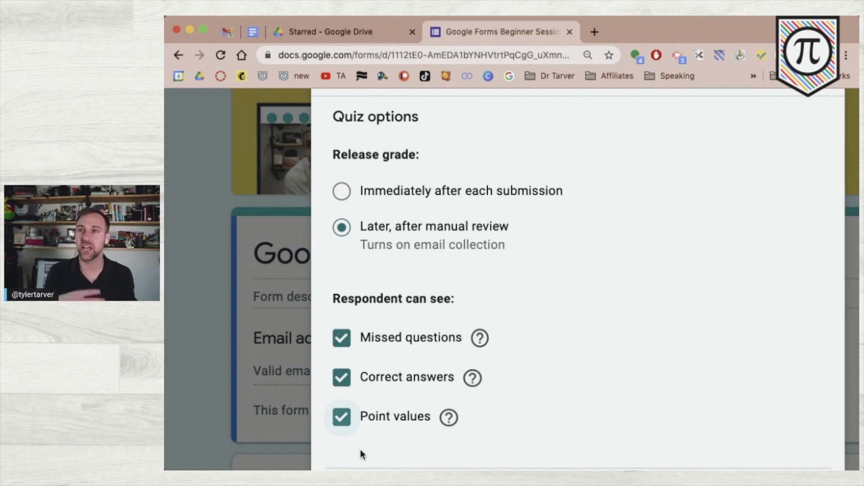
pyautogui.press('super+0')
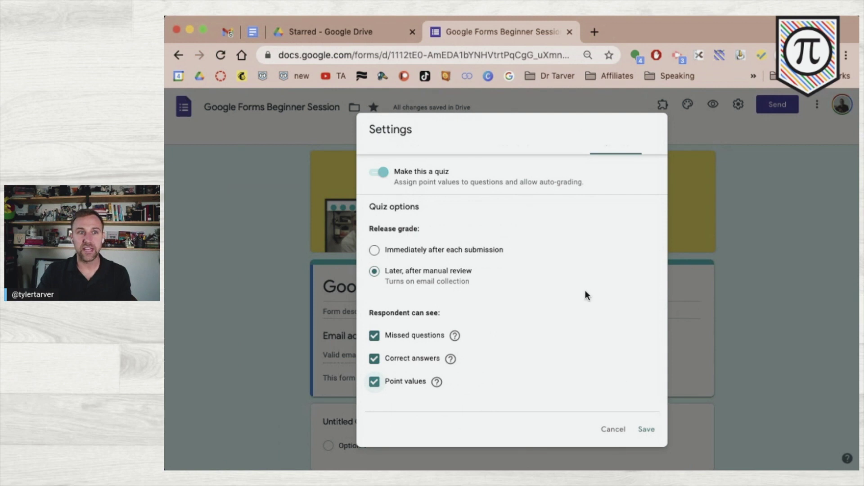
# - Save the quiz settings and check the editor now shows 4 total points
pyautogui.scroll(1, 541, 244)
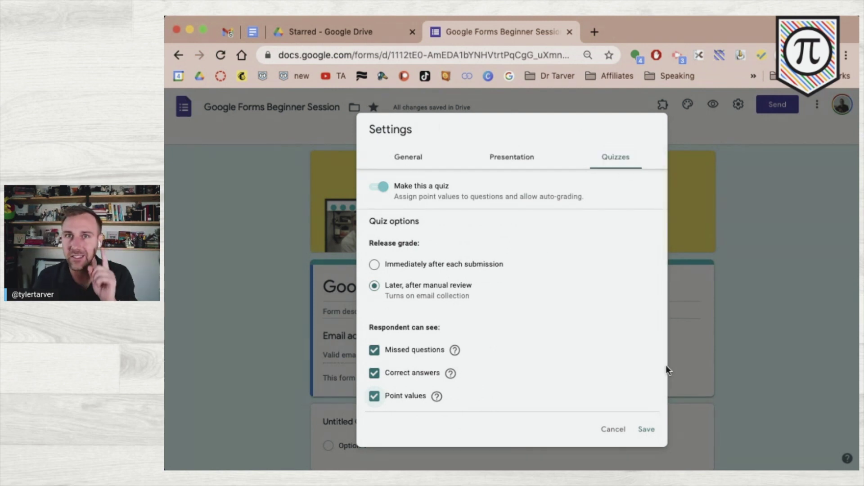
pyautogui.click(647, 430)
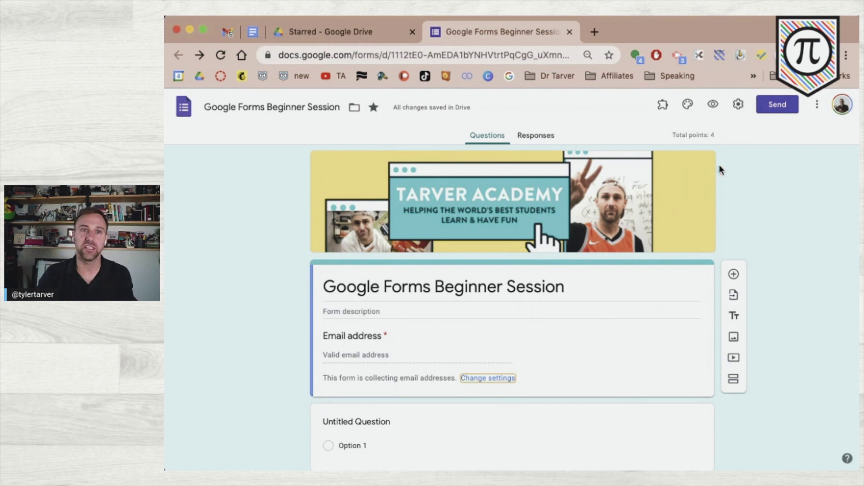
pyautogui.scroll(5, 690, 120)
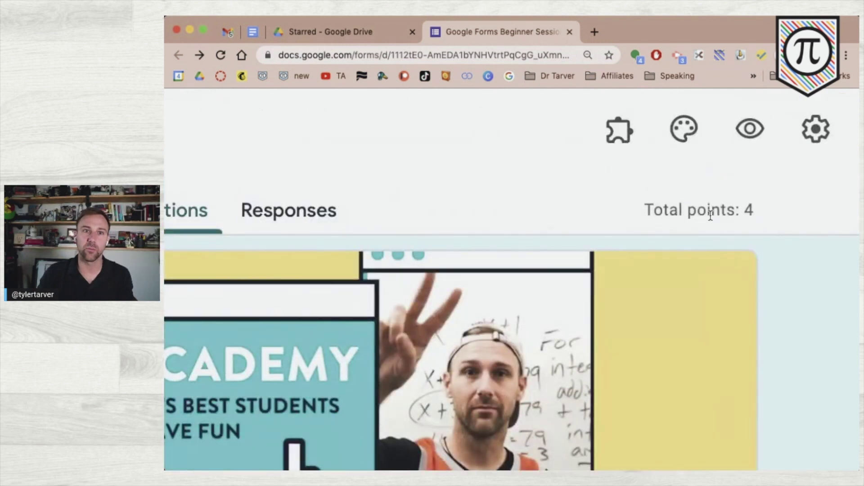
pyautogui.scroll(-5, 670, 218)
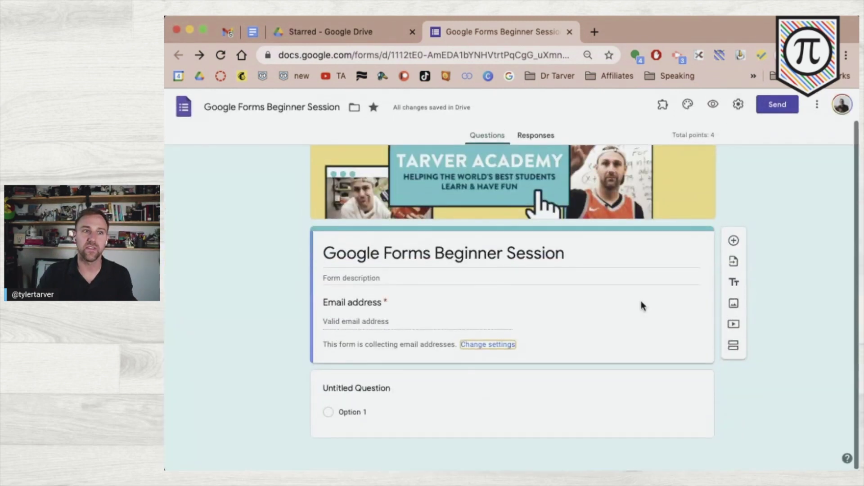
pyautogui.scroll(2, 617, 250)
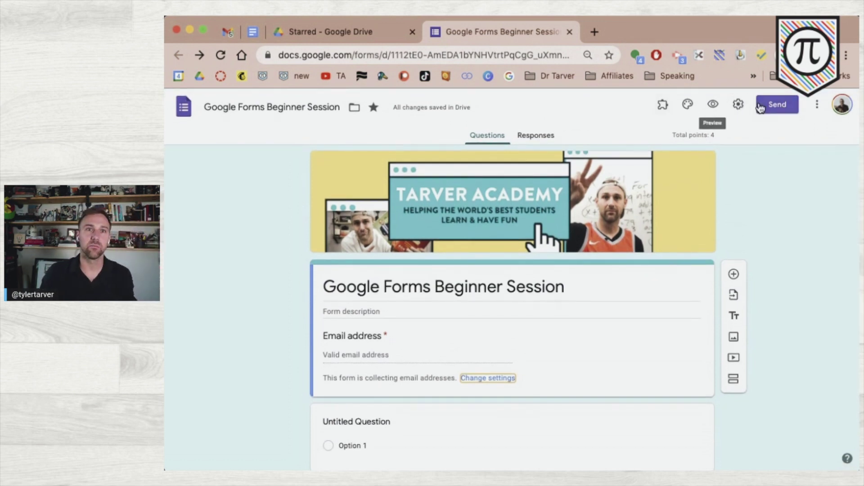
pyautogui.scroll(5, 760, 107)
pyautogui.scroll(-5, 760, 108)
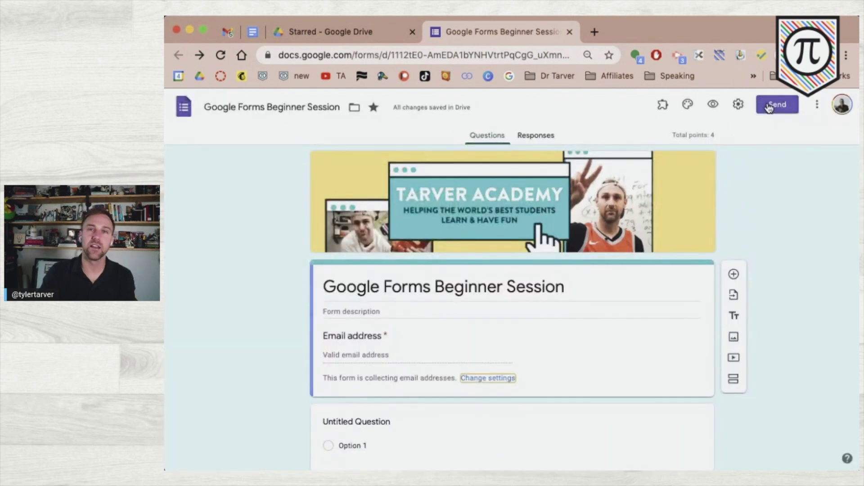
# - Start an email invitation for the form, addressed to a suggested contact
pyautogui.click(770, 106)
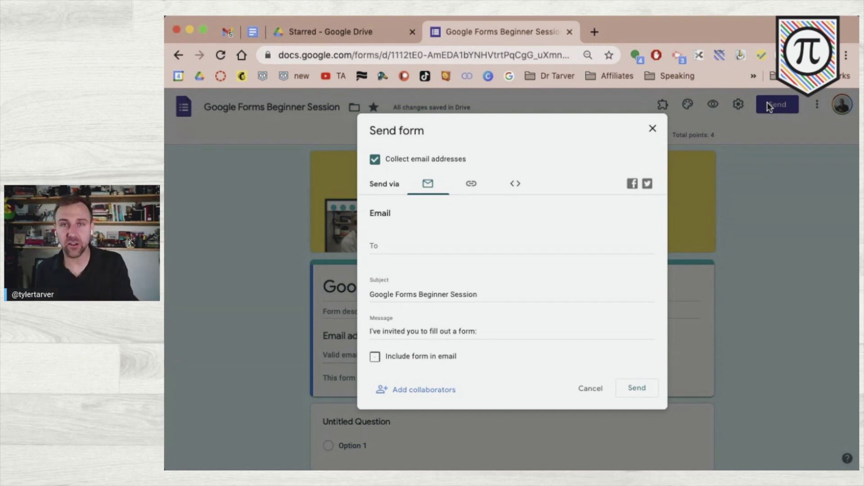
pyautogui.click(431, 245)
pyautogui.write('matt')
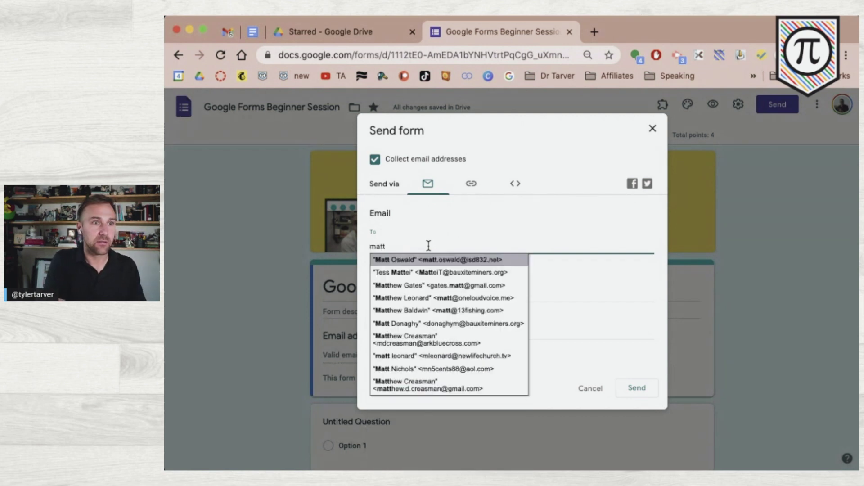
pyautogui.write(' ba')
pyautogui.press('BackSpace')
pyautogui.press('BackSpace')
pyautogui.press('BackSpace')
pyautogui.press('BackSpace')
pyautogui.press('BackSpace')
pyautogui.press('BackSpace')
pyautogui.press('BackSpace')
pyautogui.press('Return')
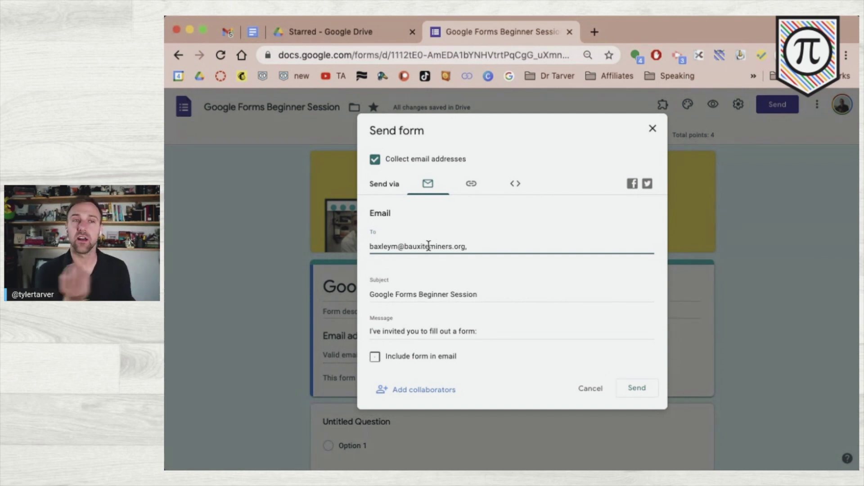
# - Select the email subject line and the invitation message text
pyautogui.click(409, 291)
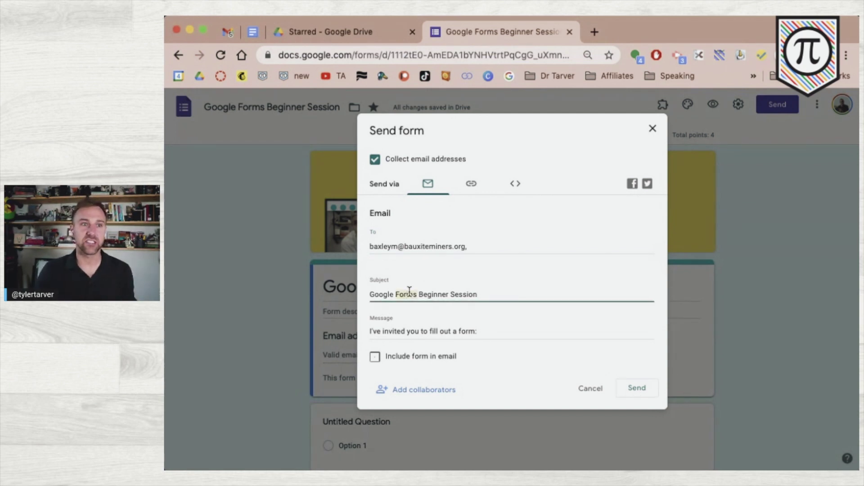
pyautogui.tripleClick(410, 292)
pyautogui.scroll(-2, 411, 311)
pyautogui.click(415, 330)
pyautogui.tripleClick(415, 330)
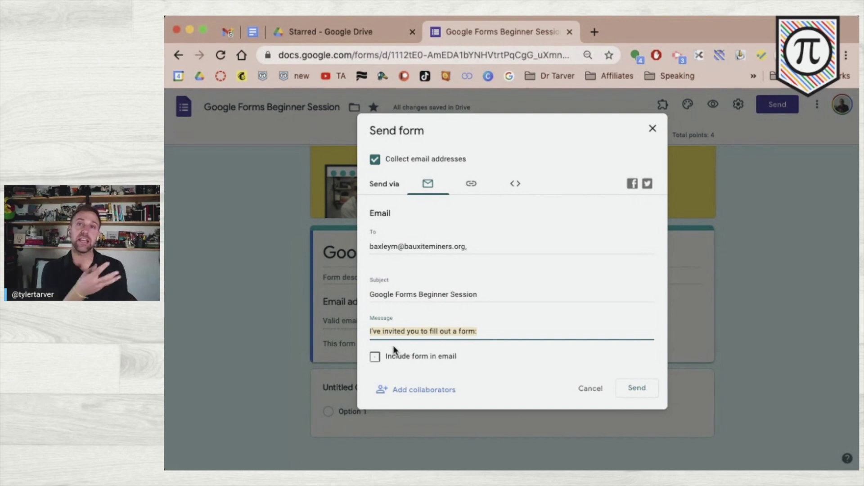
# - Replace the recipient with another suggested contact and include the form in the email
pyautogui.tripleClick(432, 246)
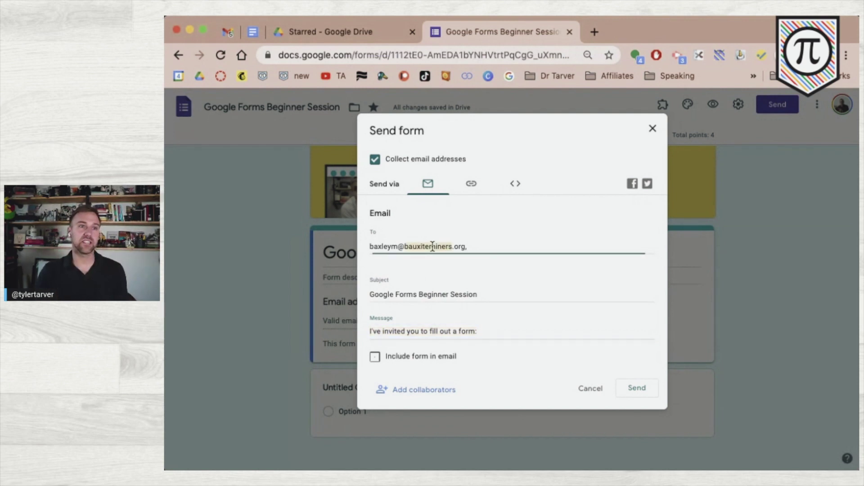
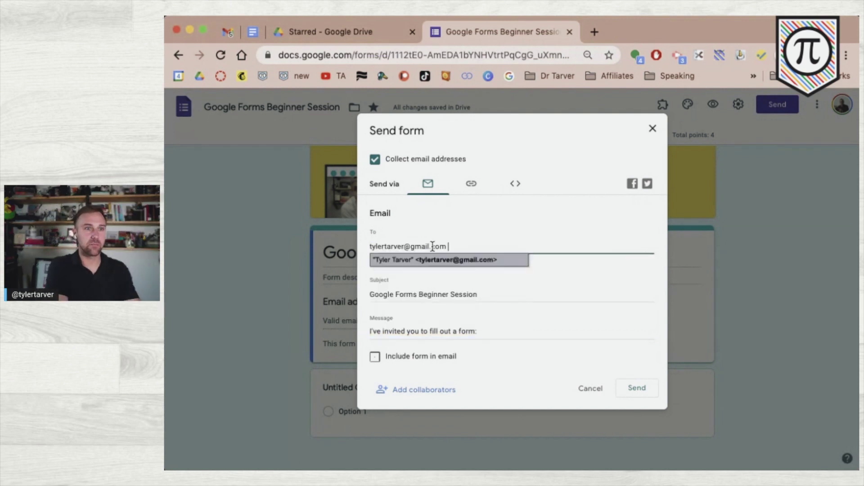
pyautogui.press('Return')
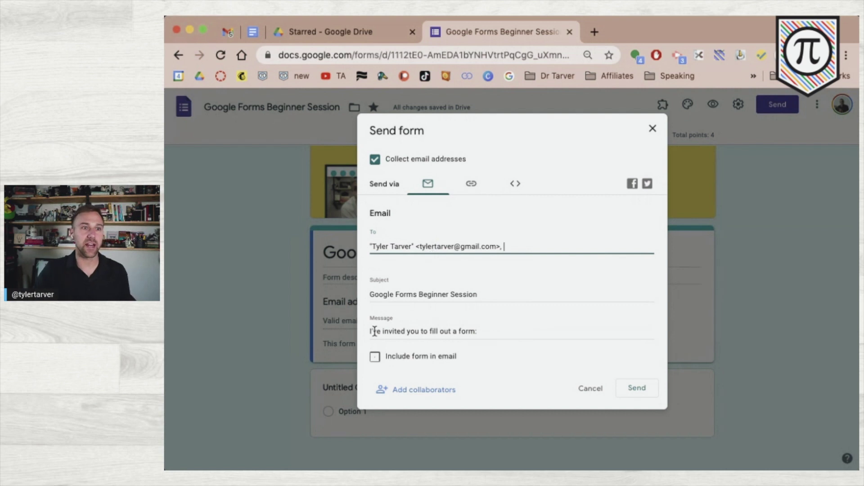
pyautogui.click(376, 357)
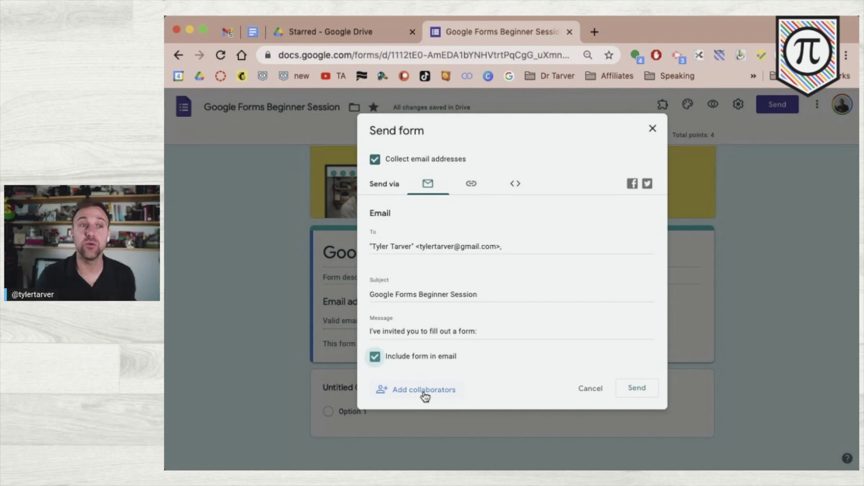
# - Check the editors list, then reopen Send and enter the recipient's e-mail address
pyautogui.click(424, 390)
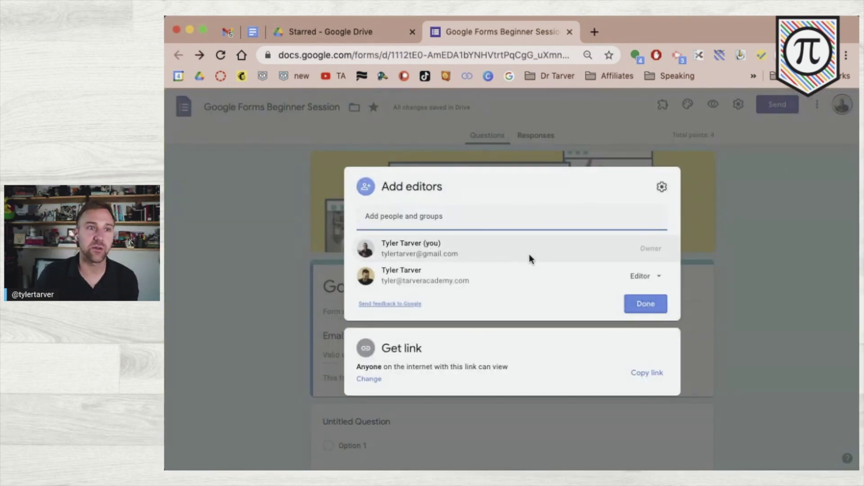
pyautogui.click(728, 220)
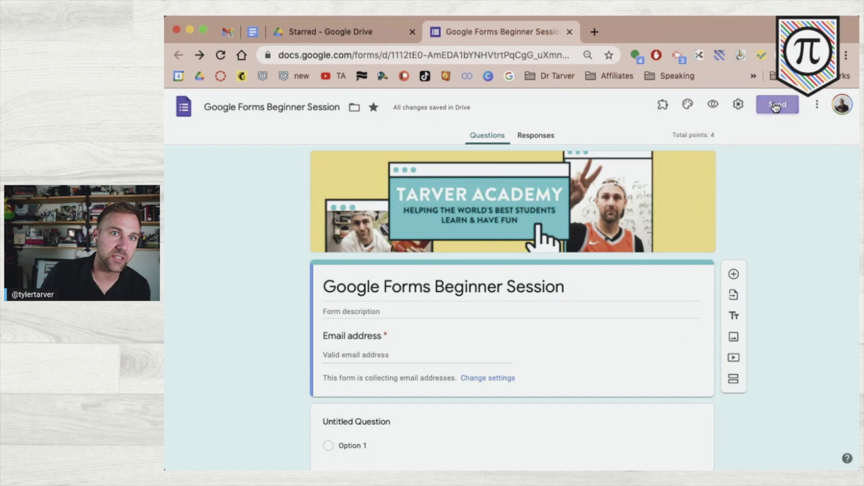
pyautogui.click(777, 105)
pyautogui.click(399, 243)
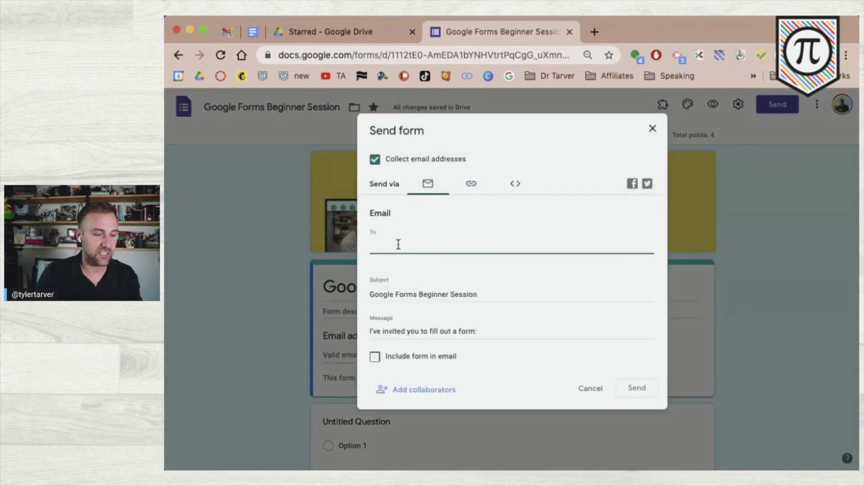
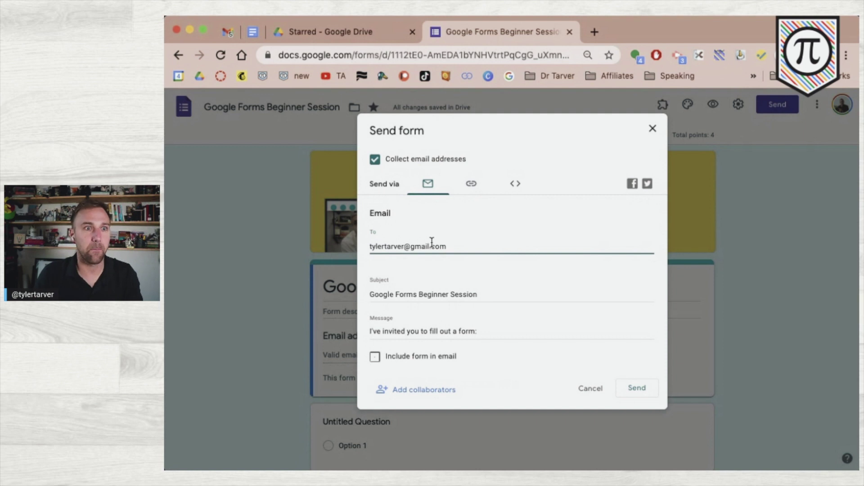
# - Leave the form out of the email body, keeping the default subject and message
pyautogui.click(450, 292)
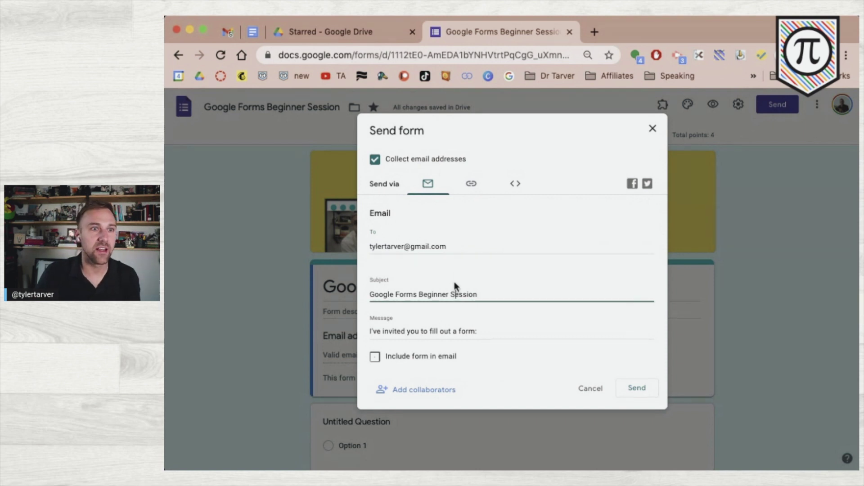
pyautogui.click(457, 245)
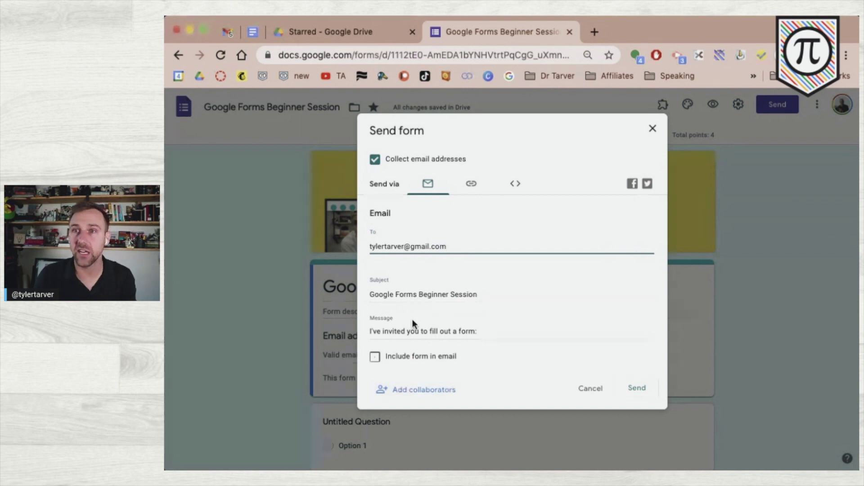
pyautogui.click(375, 357)
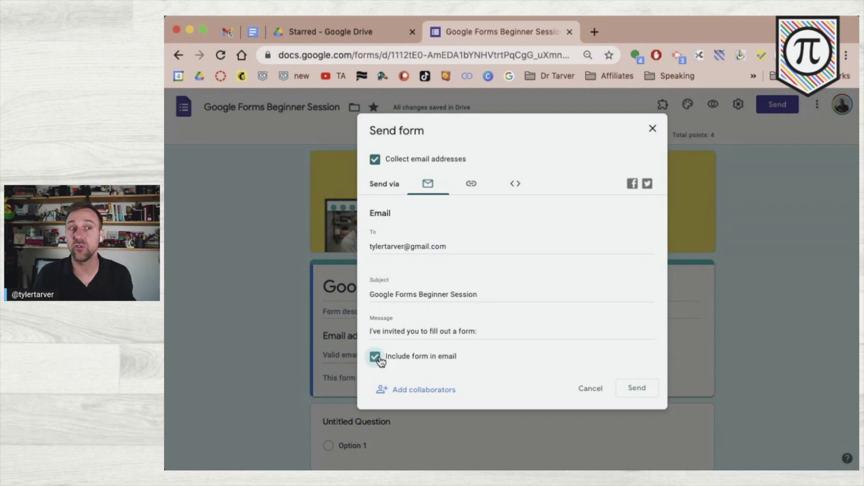
pyautogui.click(377, 358)
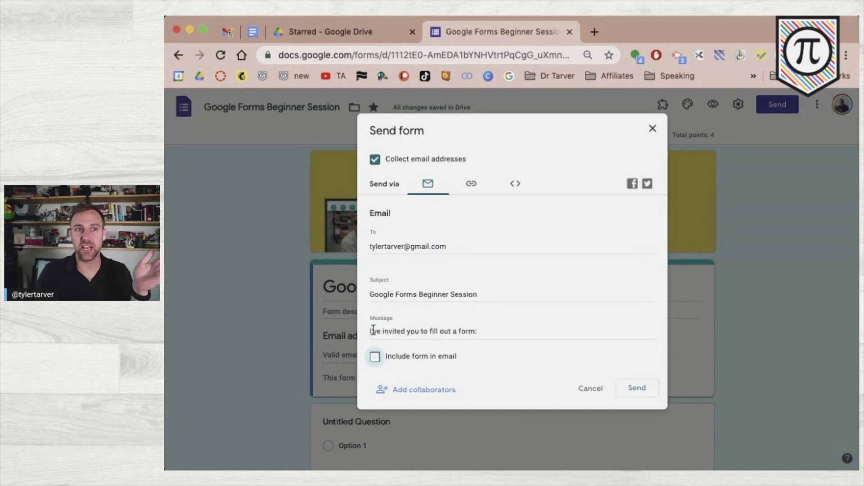
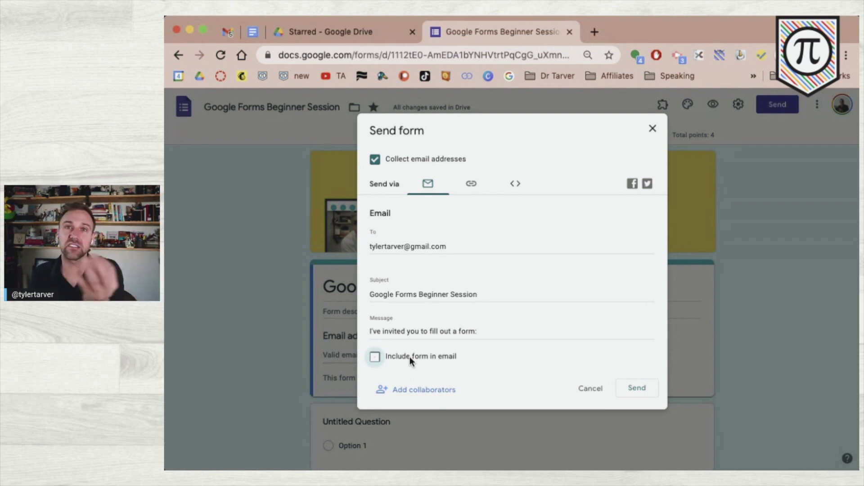
# - Leave the form out of the email, then show the form's share link shortened
pyautogui.click(410, 356)
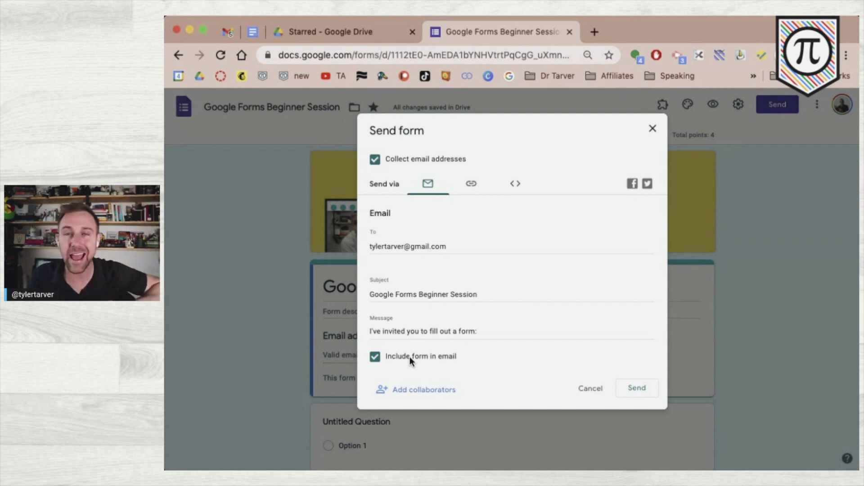
pyautogui.click(406, 357)
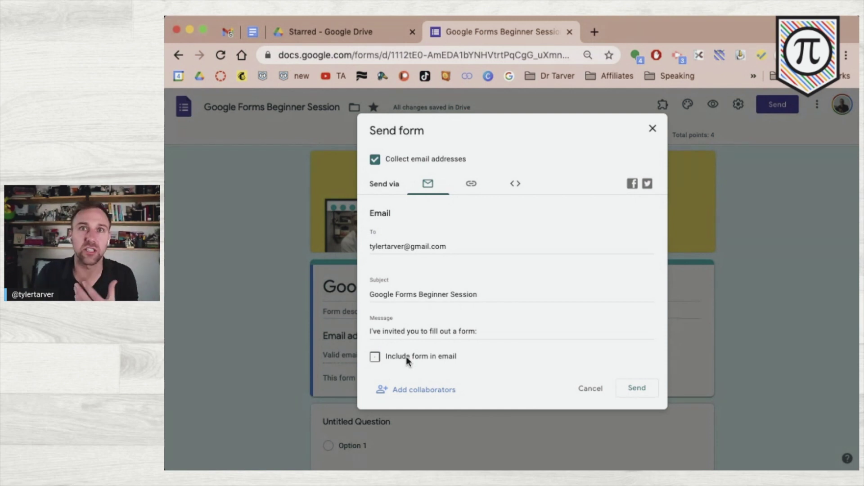
pyautogui.click(481, 191)
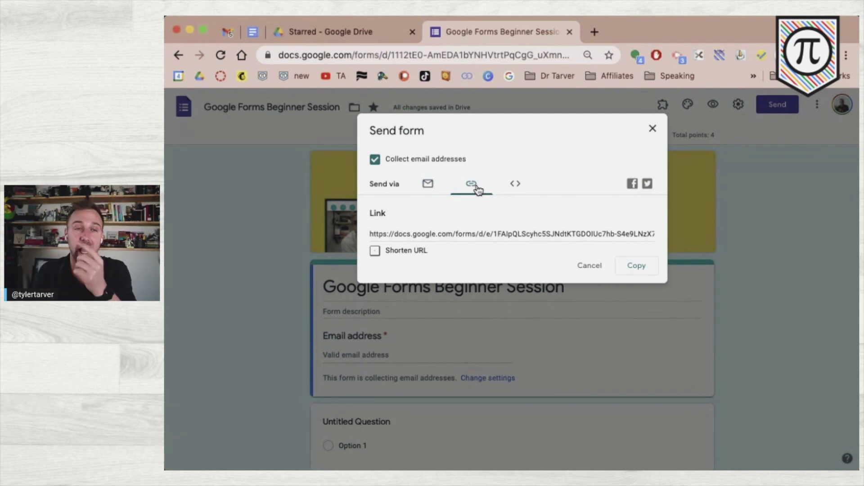
pyautogui.click(375, 251)
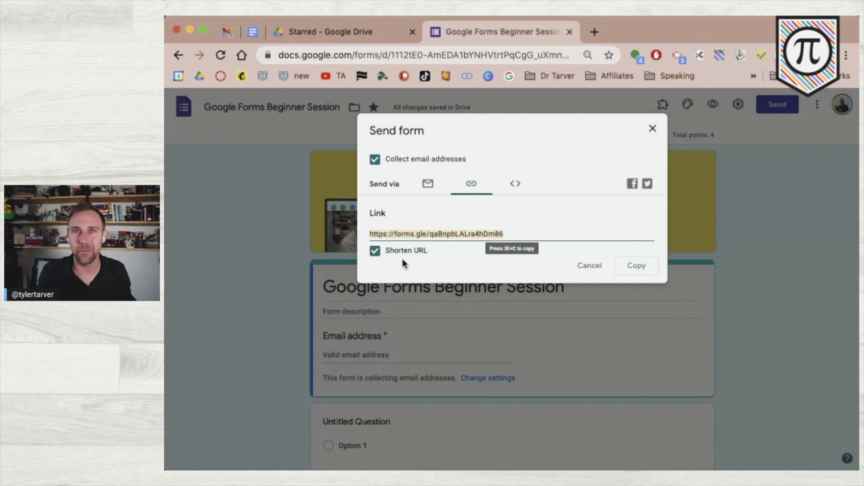
# - Keep the shortened link, then display the 640 × 637 px iframe embed code
pyautogui.click(400, 252)
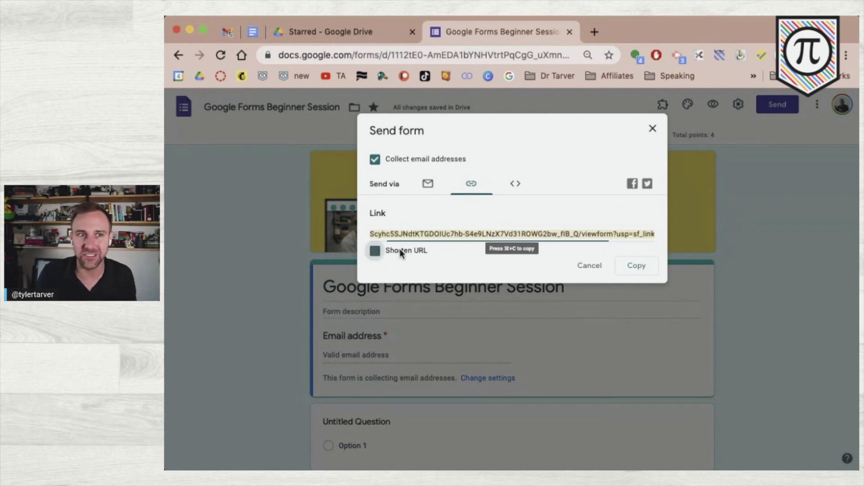
pyautogui.click(401, 252)
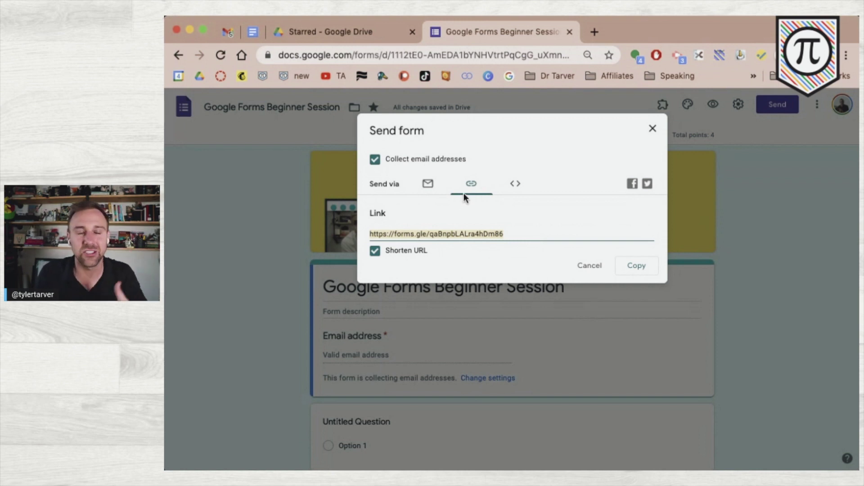
pyautogui.click(516, 188)
pyautogui.click(473, 235)
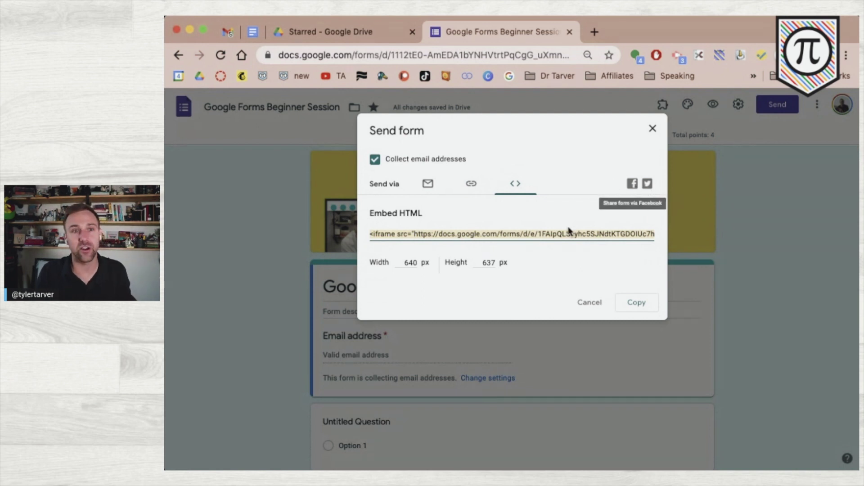
# - Go back to email sending, with subject 'Google Forms Beginner Session' and the default message
pyautogui.click(428, 184)
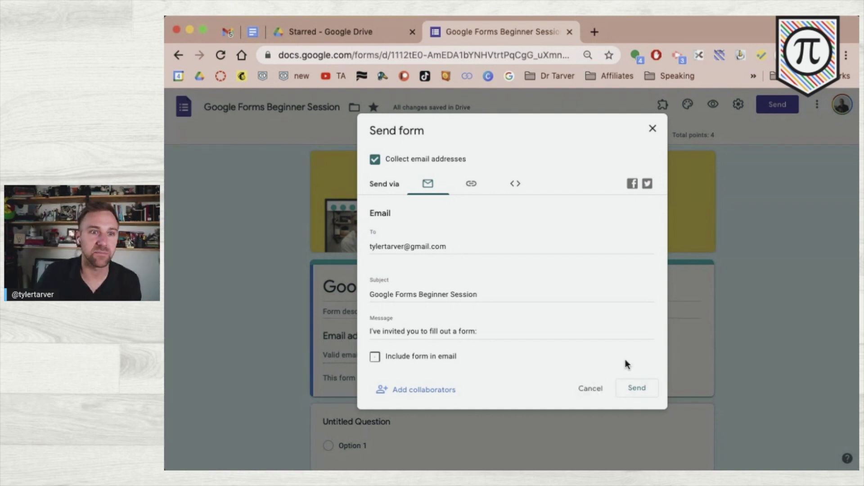
# - Send the invitation, open the 'Google Forms Beginner Session' email in Gmail, and launch the live form
pyautogui.click(638, 389)
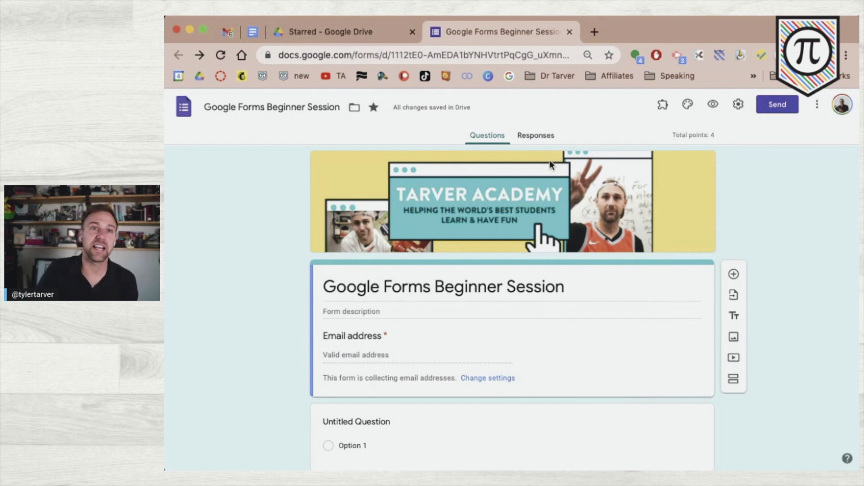
pyautogui.click(229, 32)
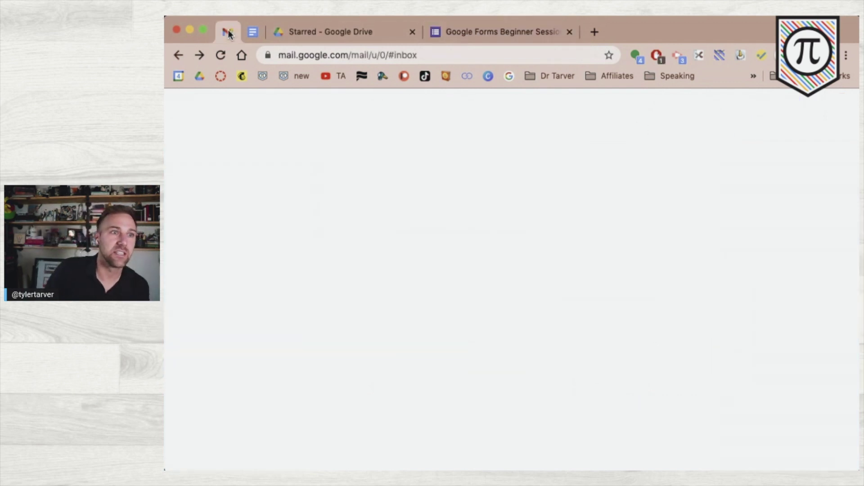
pyautogui.click(283, 178)
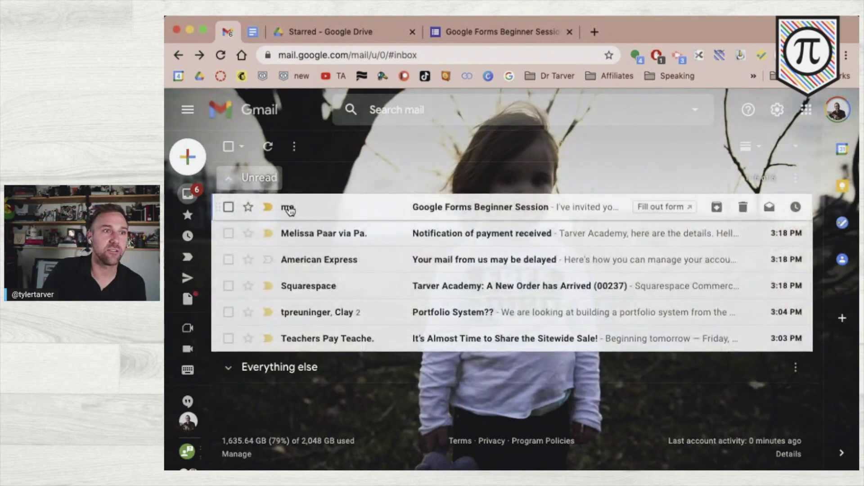
pyautogui.click(289, 208)
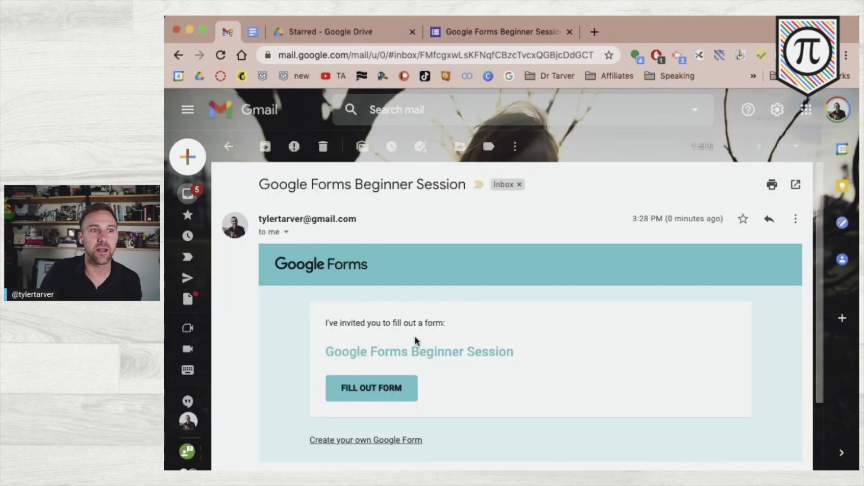
pyautogui.scroll(-3, 418, 373)
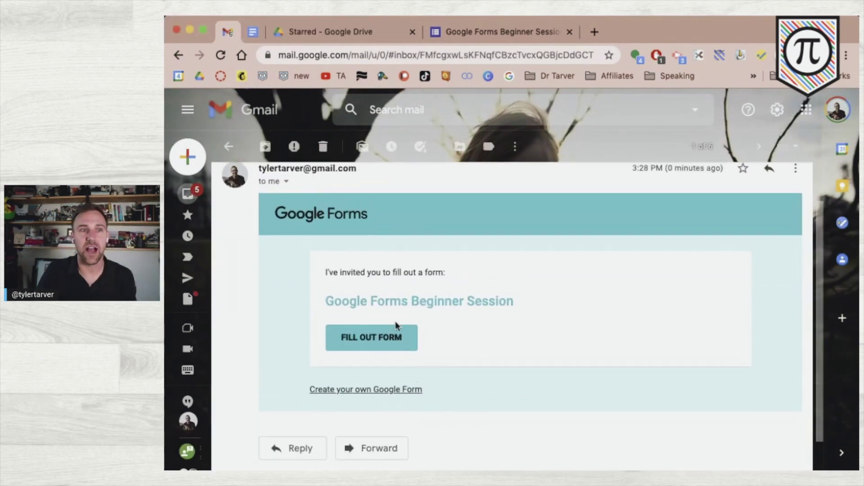
pyautogui.click(368, 337)
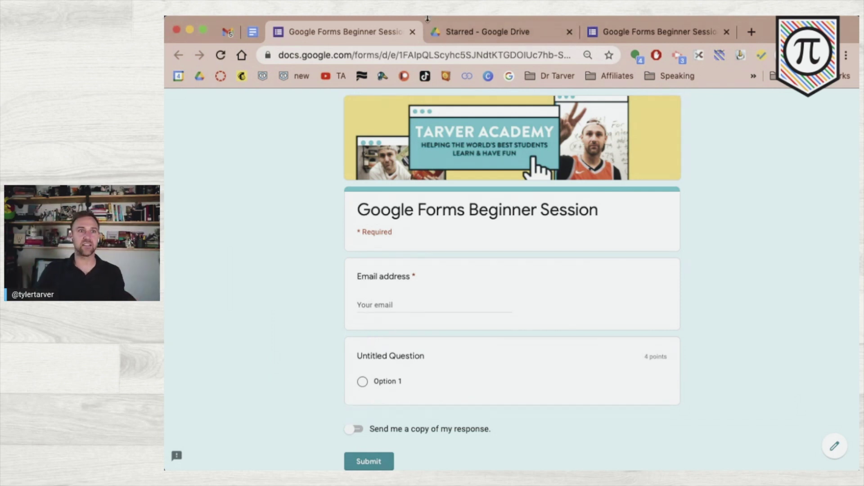
# - Return to the 'Google Forms Beginner Session' editor and open the More options menu
pyautogui.click(630, 32)
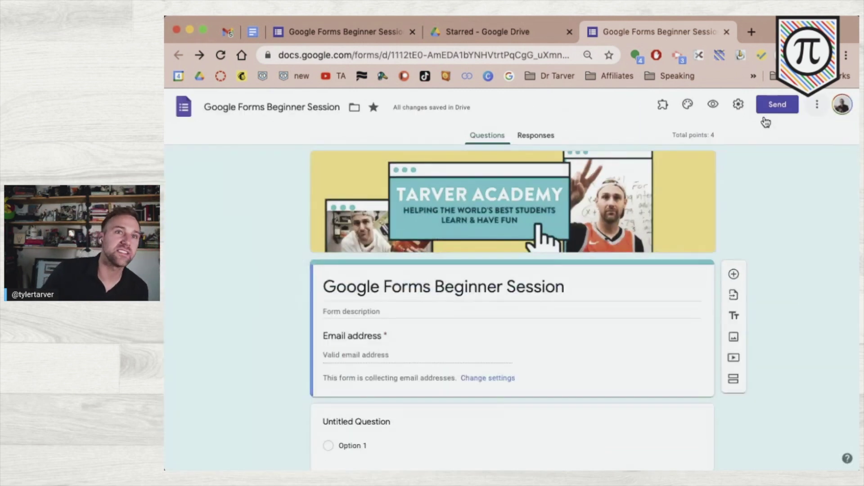
pyautogui.click(768, 121)
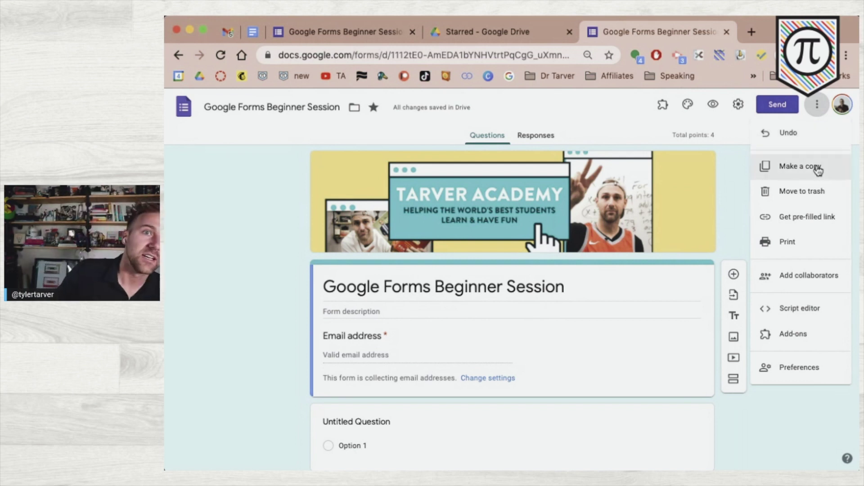
# - Select the Untitled Question, then open Make a copy and close it without copying
pyautogui.click(737, 178)
pyautogui.scroll(-1, 662, 348)
pyautogui.scroll(-2, 662, 349)
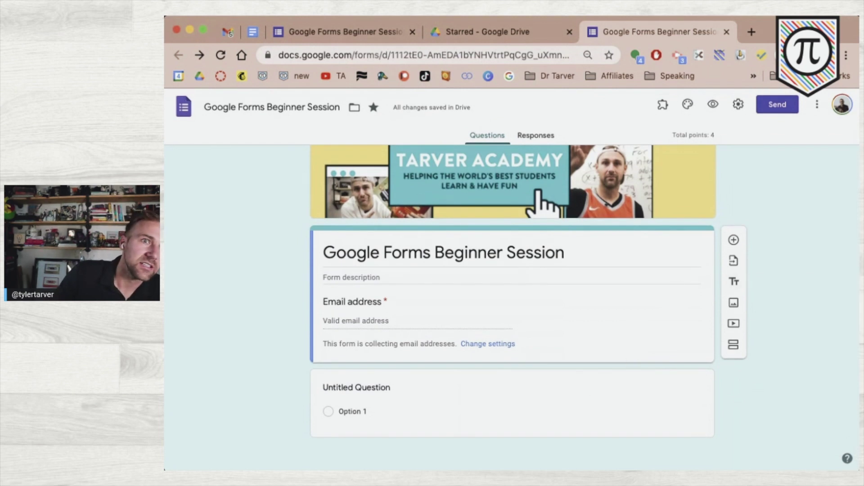
pyautogui.click(604, 411)
pyautogui.click(817, 104)
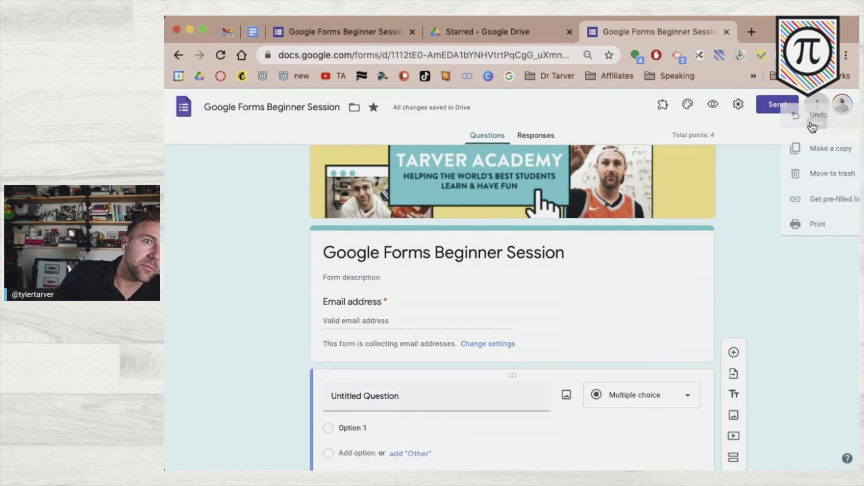
pyautogui.click(797, 167)
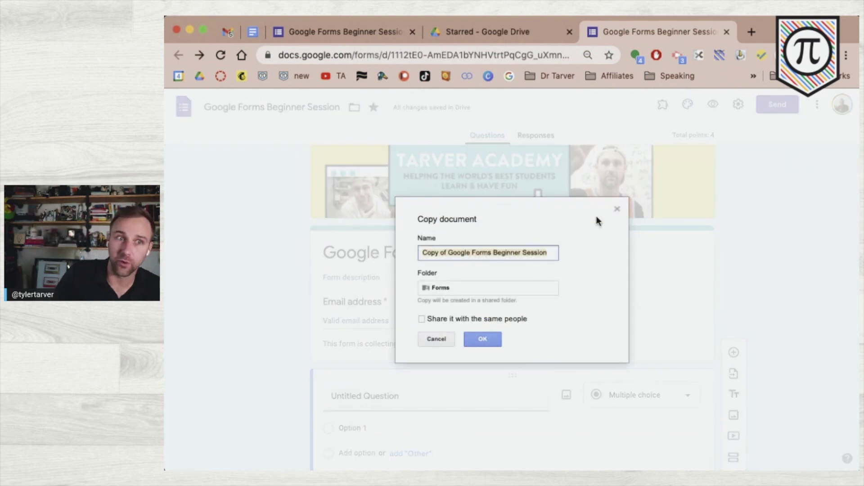
pyautogui.click(618, 209)
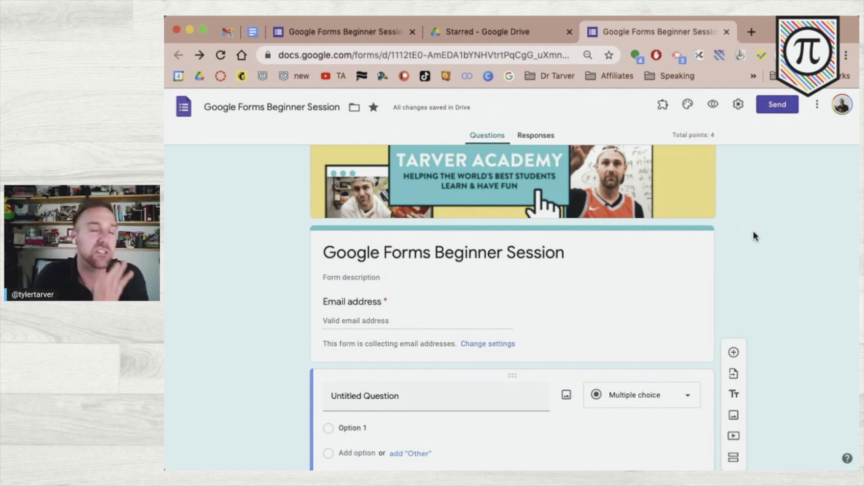
# - Reopen Make a copy and dismiss the 'Copy of Google Forms Beginner Session' dialog
pyautogui.click(818, 104)
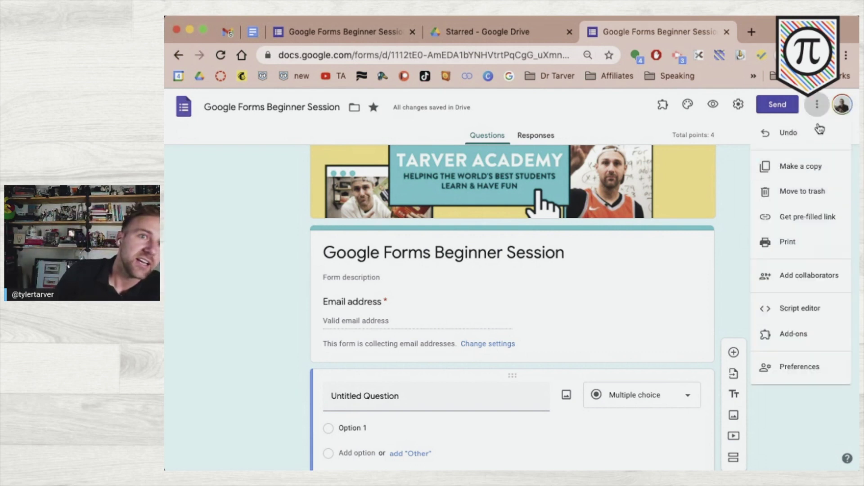
pyautogui.click(811, 170)
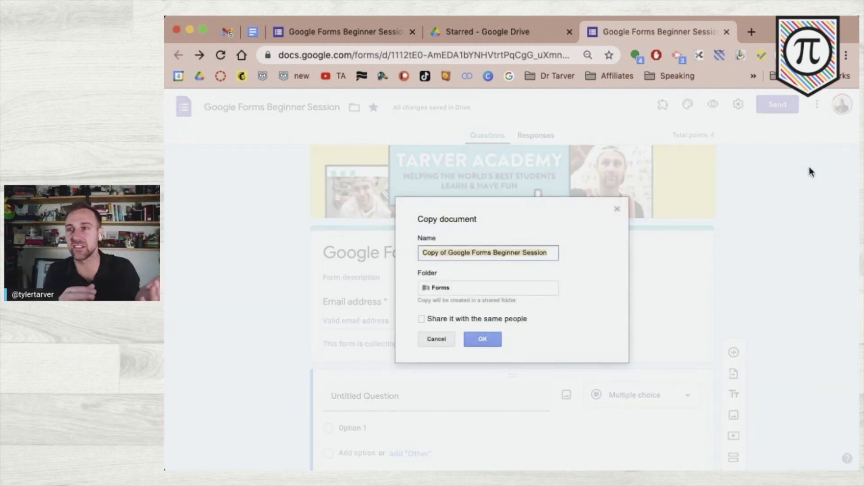
pyautogui.click(618, 210)
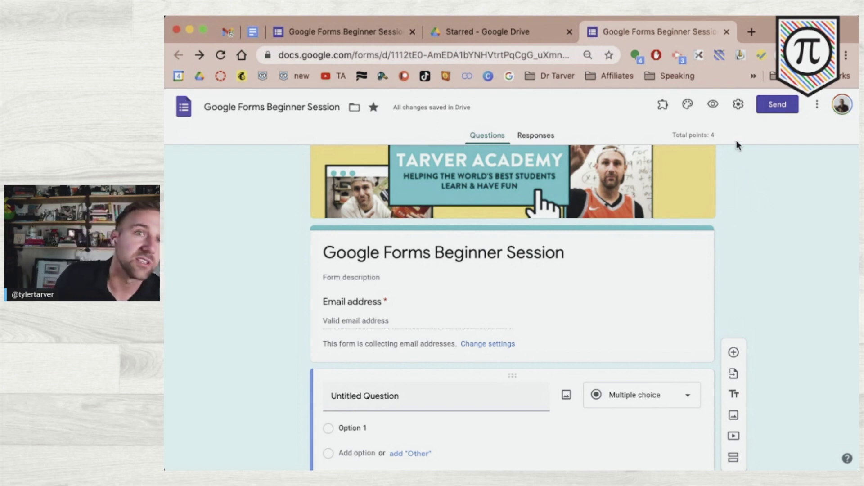
pyautogui.click(817, 104)
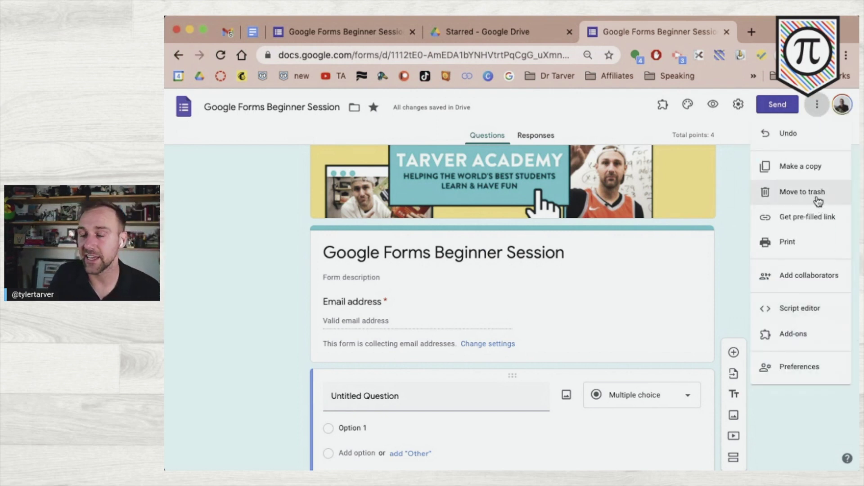
pyautogui.click(806, 225)
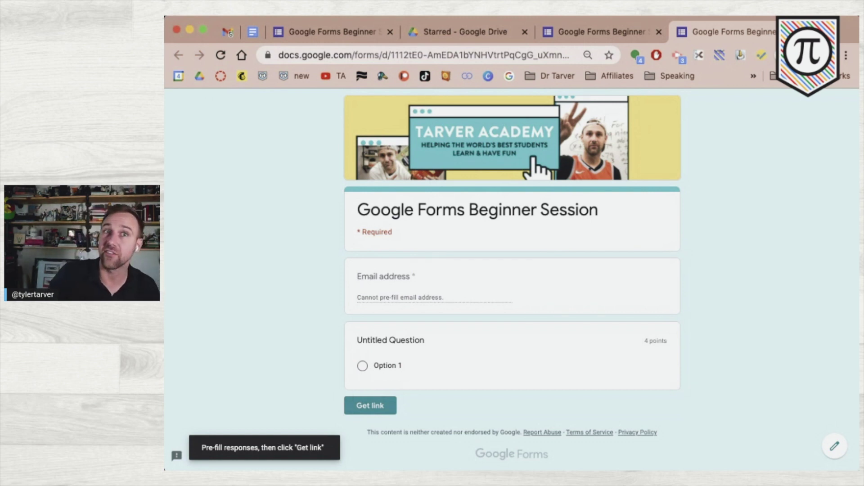
pyautogui.click(794, 32)
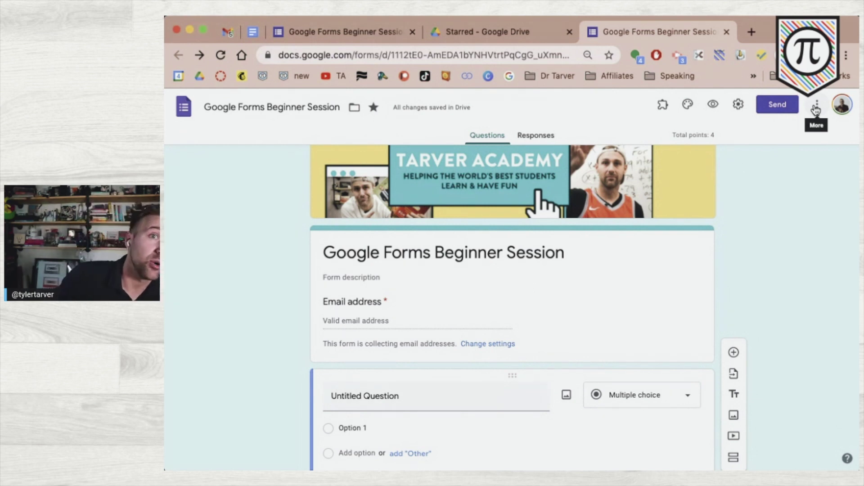
# - Choose Print from the More menu, then reopen the form's More options list
pyautogui.click(816, 107)
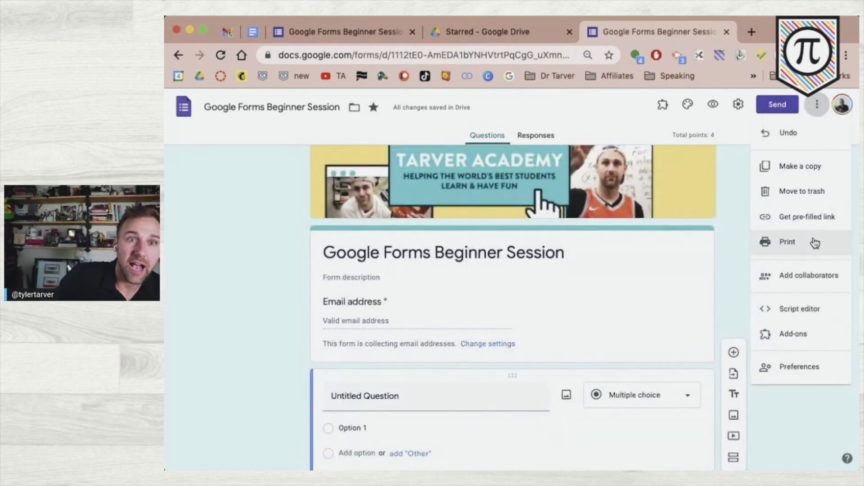
pyautogui.click(817, 242)
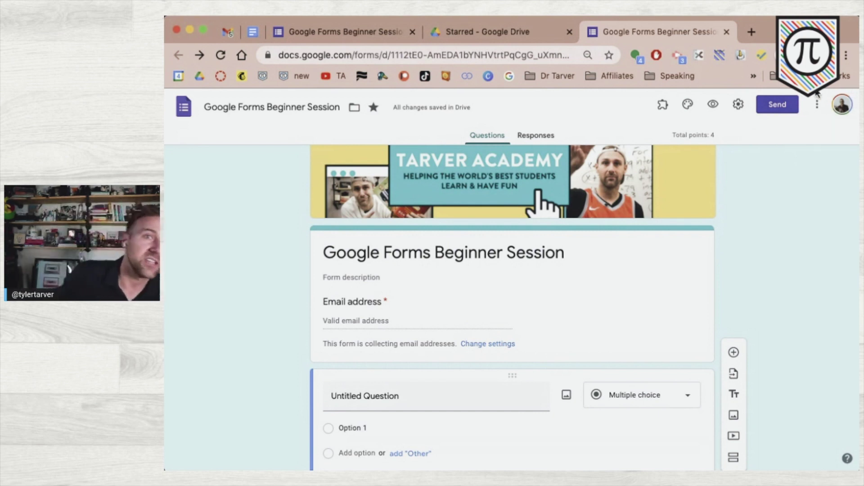
pyautogui.click(817, 108)
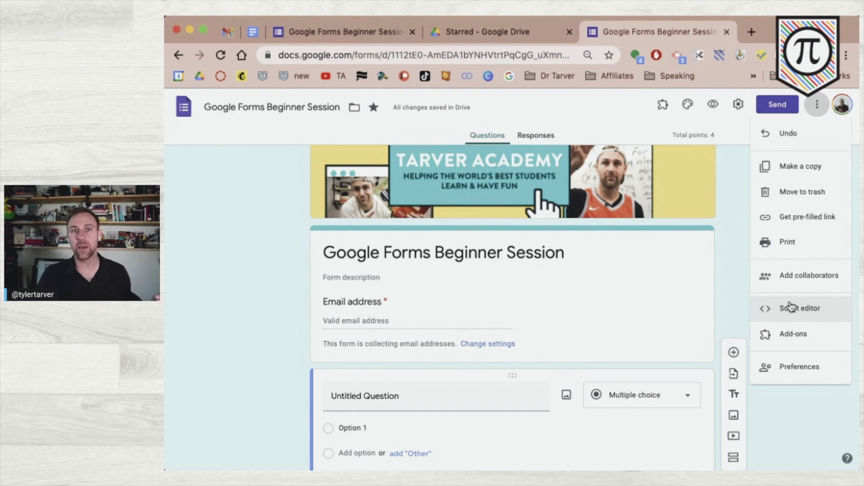
# - Open Add collaborators and keep the second account's Editor access
pyautogui.click(791, 278)
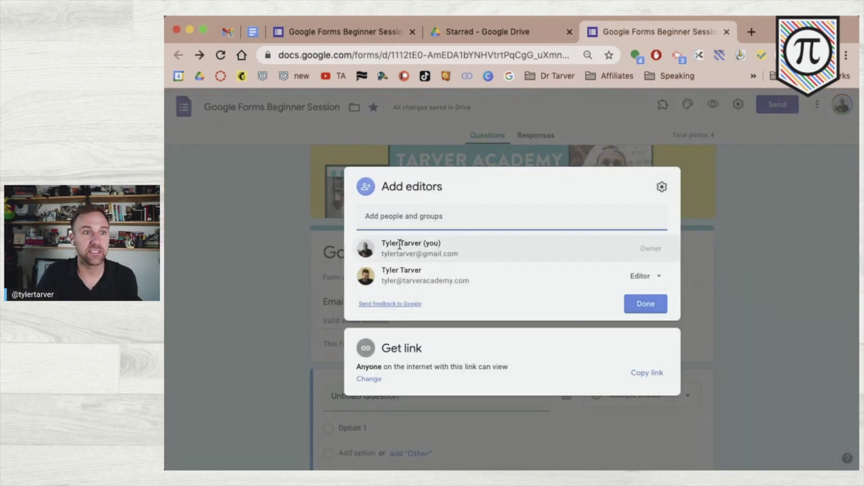
pyautogui.click(644, 281)
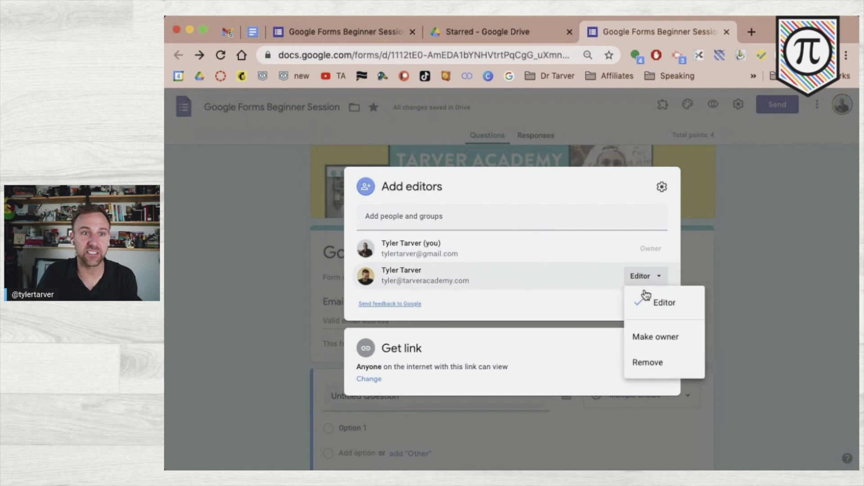
pyautogui.click(580, 305)
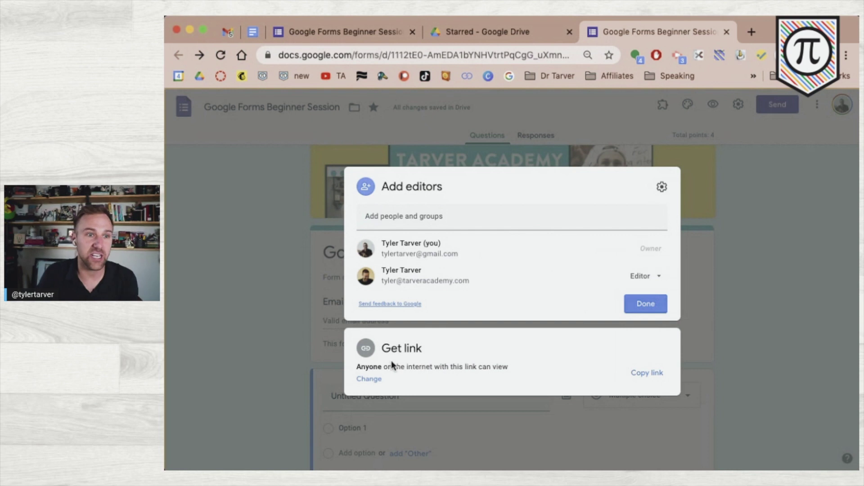
# - Set link sharing so anyone with the link can view, then close with Done
pyautogui.click(381, 382)
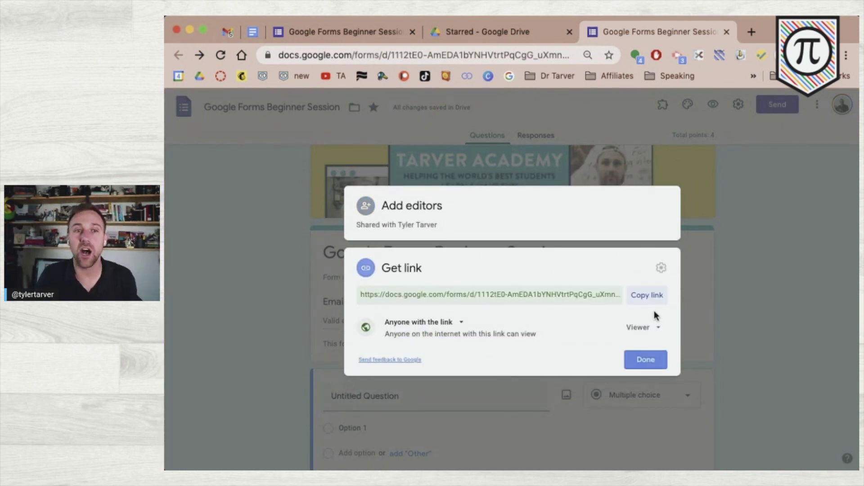
pyautogui.click(459, 323)
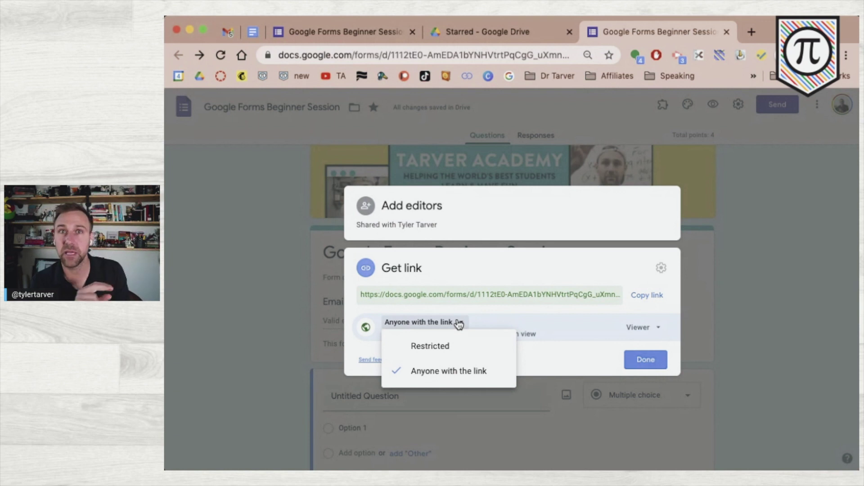
pyautogui.click(593, 351)
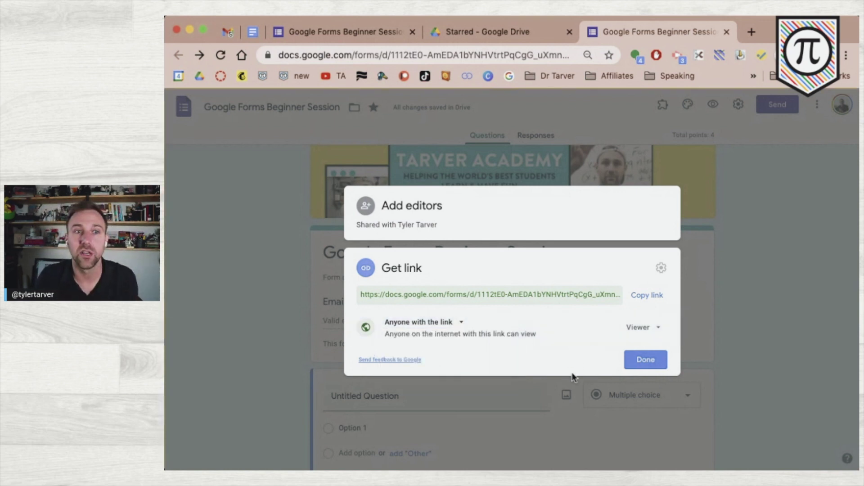
pyautogui.click(649, 360)
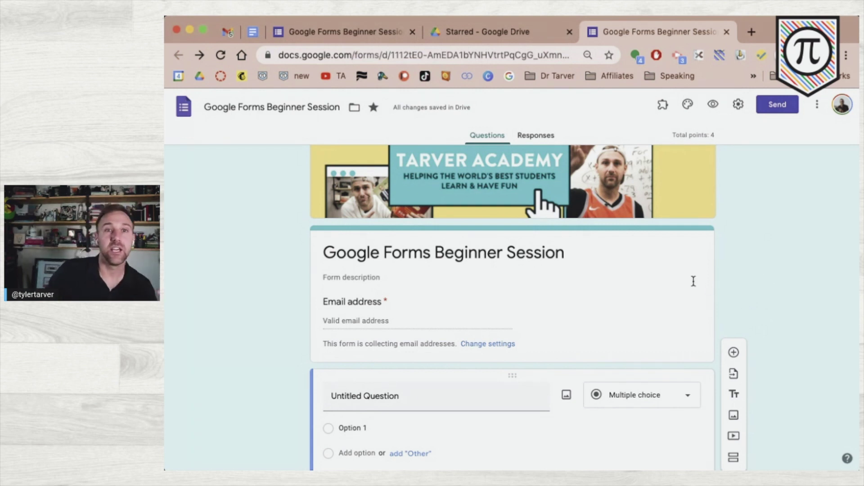
# - Review the Make a copy dialog, close it without copying, and reopen the More menu
pyautogui.click(816, 108)
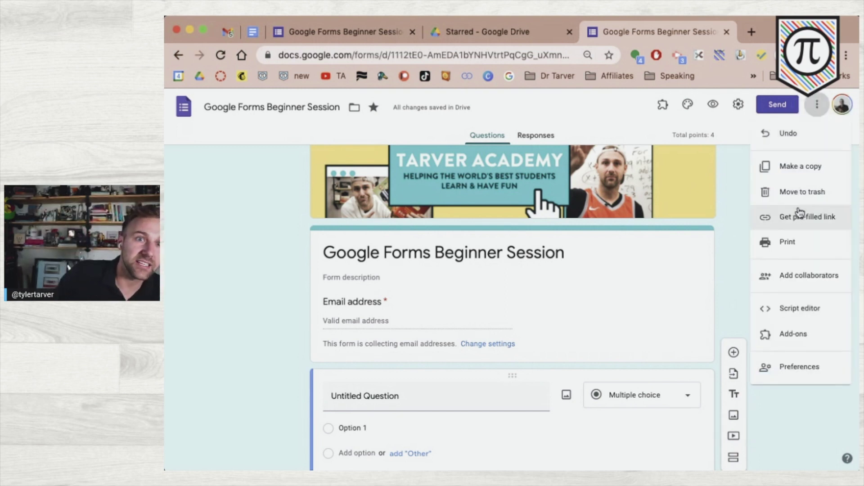
pyautogui.click(801, 167)
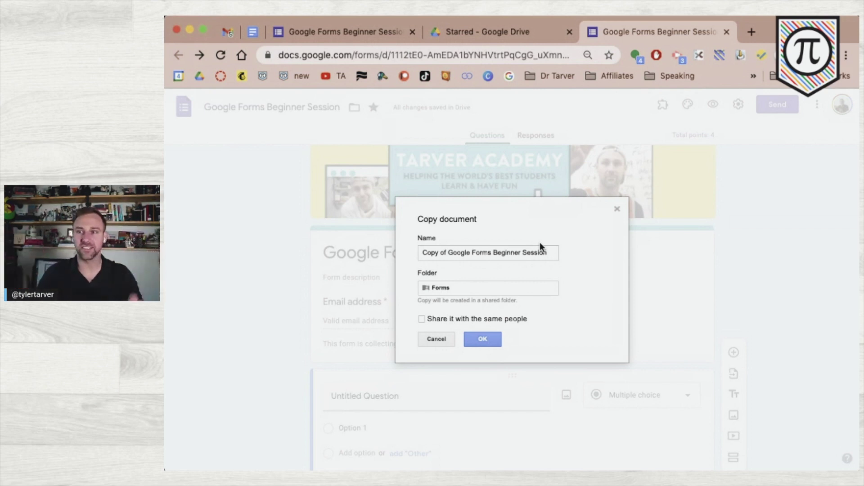
pyautogui.click(616, 209)
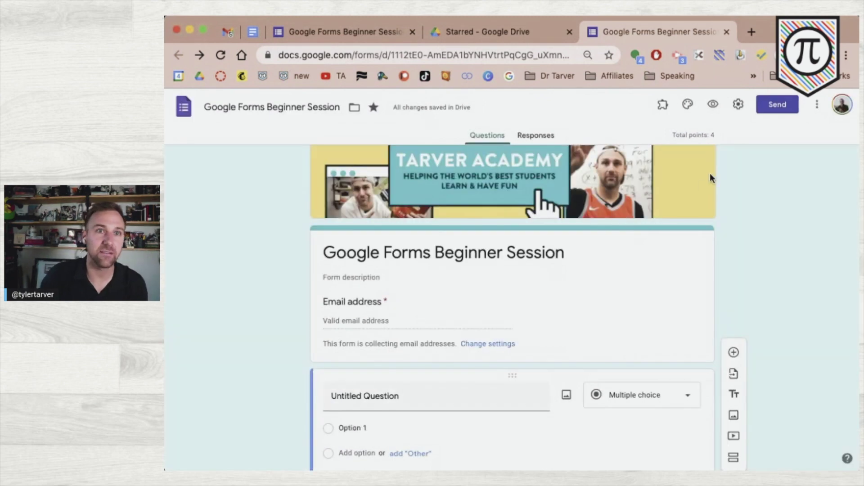
pyautogui.click(817, 104)
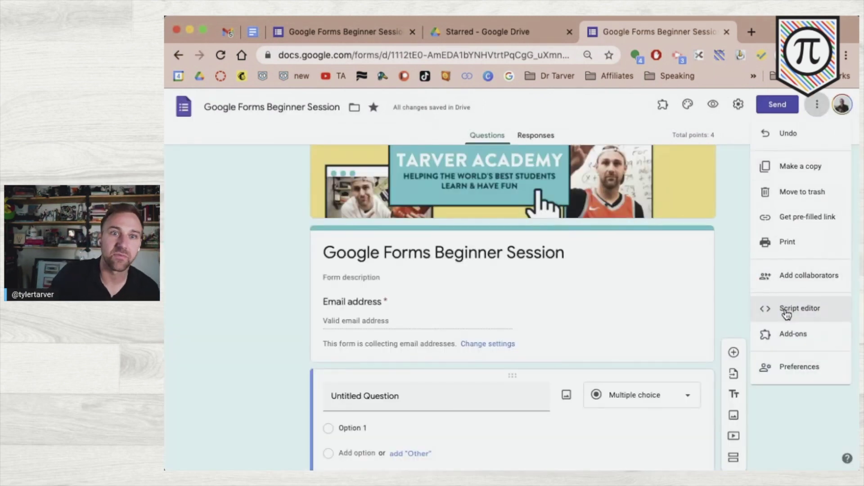
# - Open the form's 'Untitled project' in Apps Script, then close its tab with Cmd+W
pyautogui.click(786, 311)
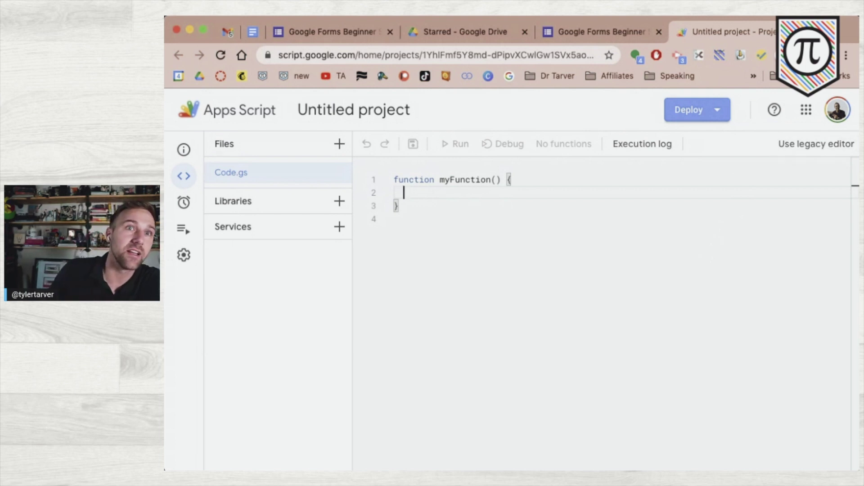
pyautogui.press('super+w')
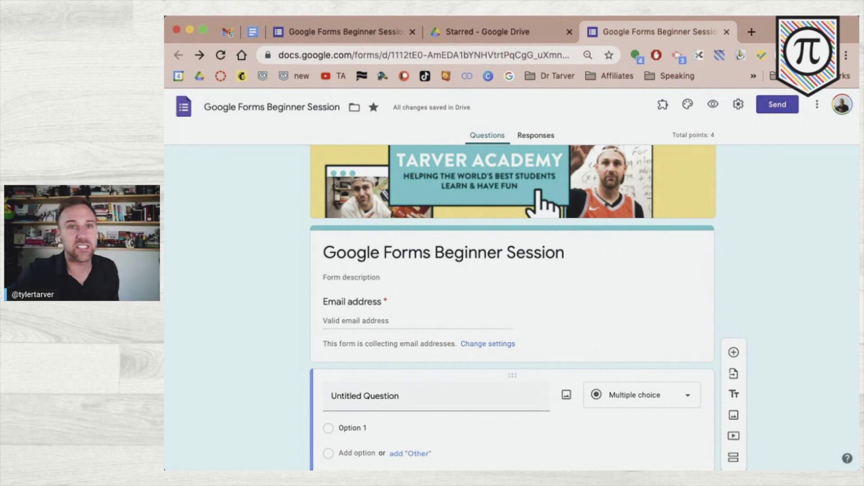
pyautogui.click(820, 108)
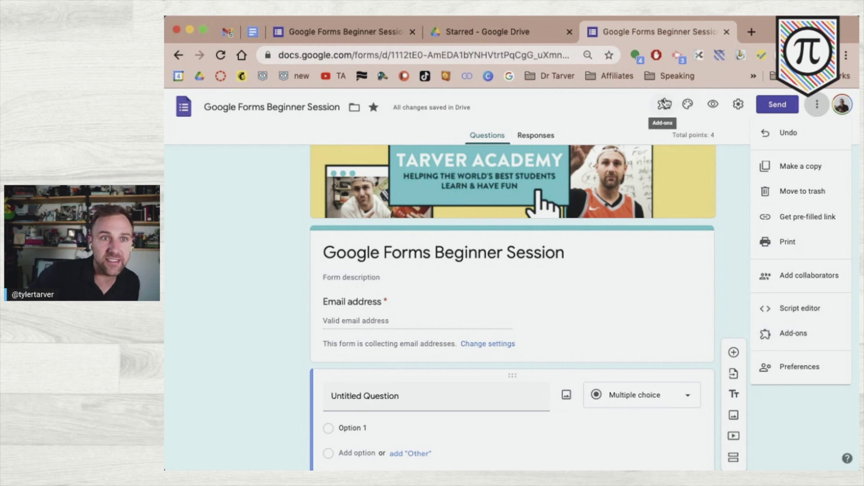
pyautogui.click(795, 334)
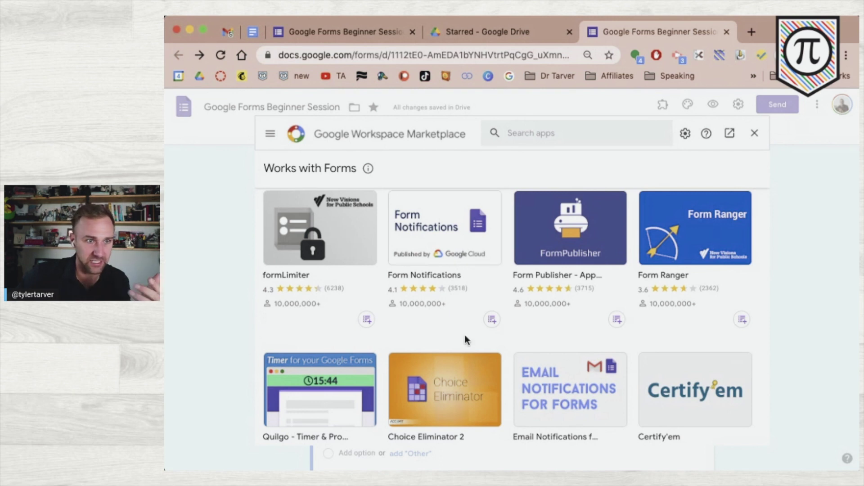
pyautogui.scroll(-3, 464, 335)
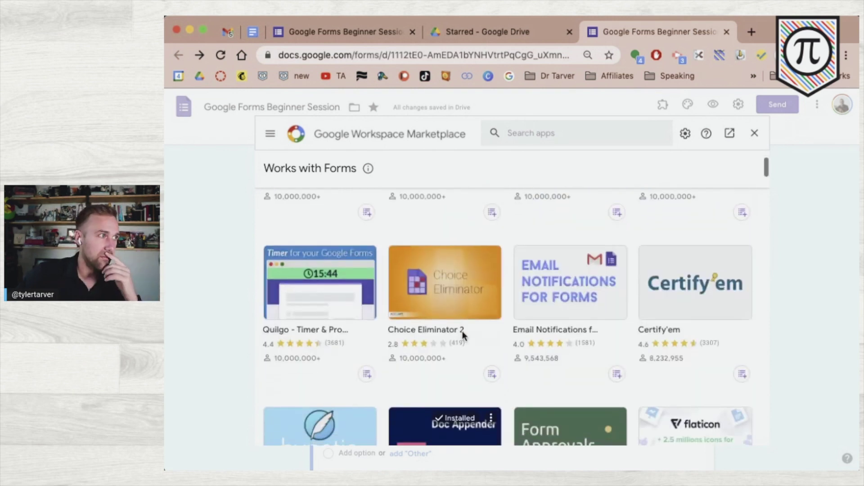
pyautogui.scroll(3, 463, 332)
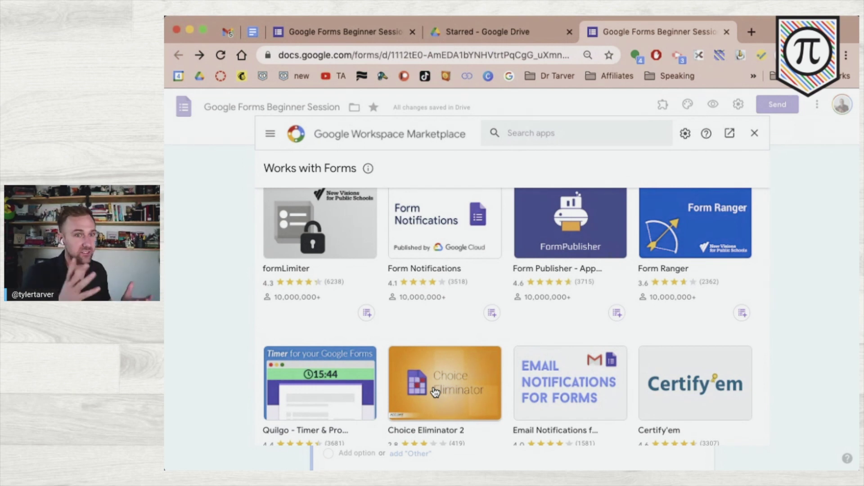
pyautogui.scroll(-5, 482, 328)
pyautogui.scroll(3, 484, 328)
pyautogui.scroll(2, 484, 328)
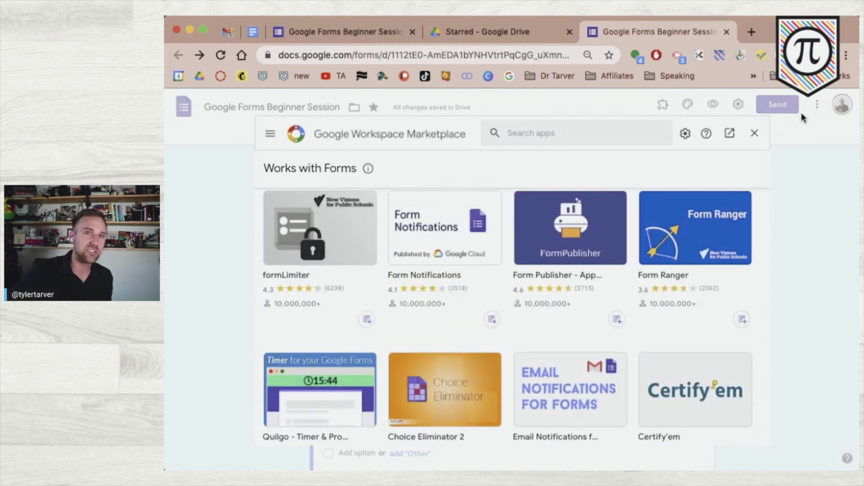
pyautogui.click(754, 133)
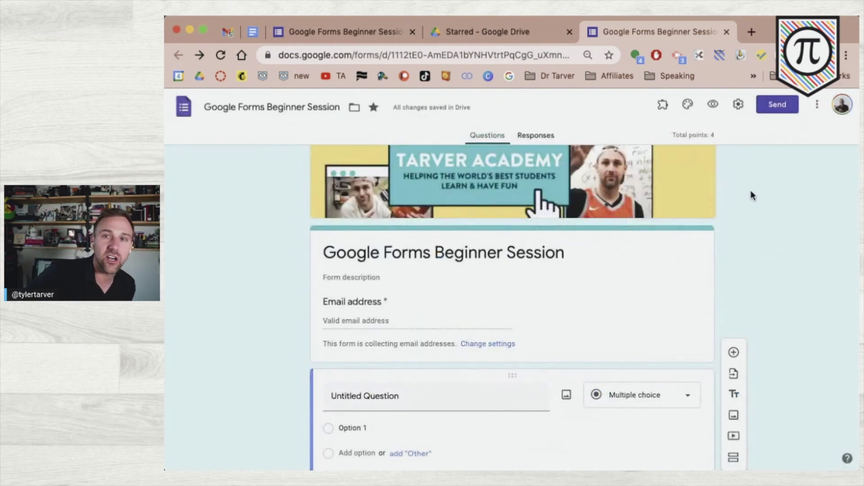
# - Open More > Preferences, leaving email address collection on by default
pyautogui.click(818, 108)
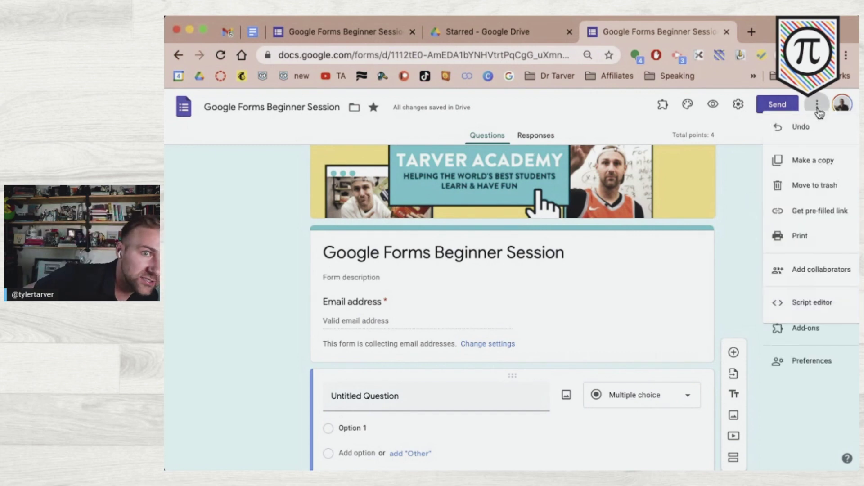
pyautogui.click(802, 368)
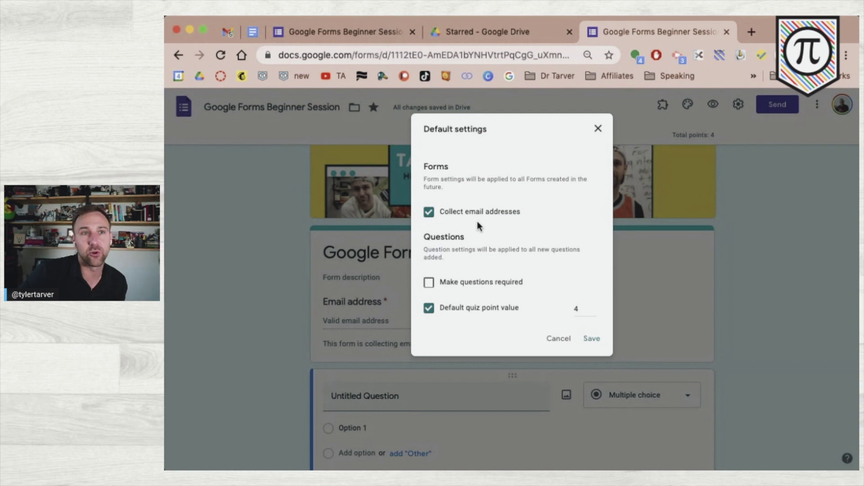
pyautogui.click(466, 211)
pyautogui.click(466, 210)
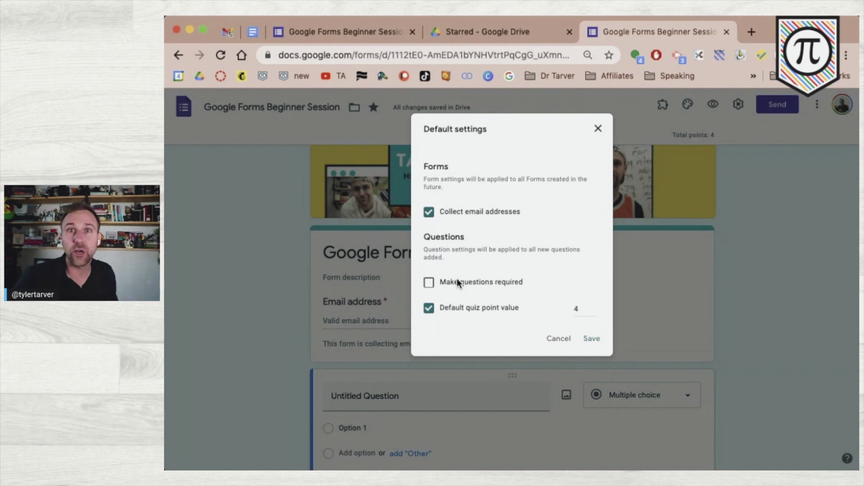
# - Make questions required by default and set the default quiz point value to 5, then save
pyautogui.click(457, 279)
pyautogui.click(457, 308)
pyautogui.click(458, 308)
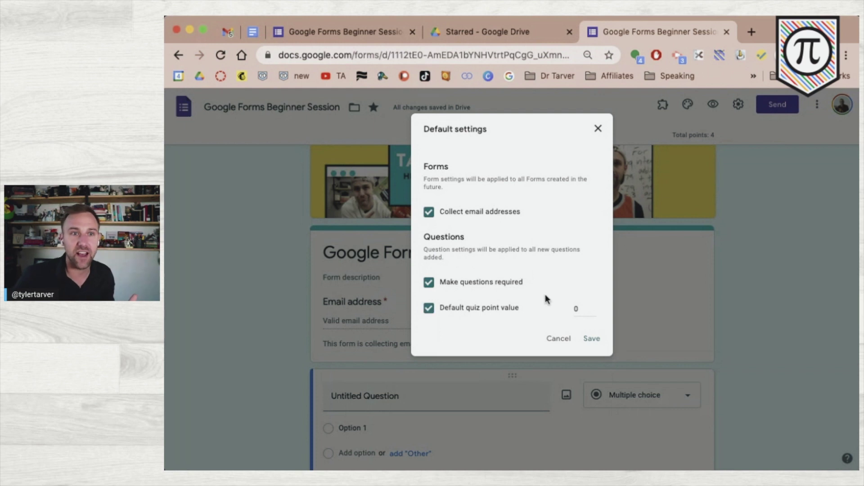
pyautogui.click(593, 306)
pyautogui.click(592, 307)
pyautogui.click(593, 307)
pyautogui.click(592, 307)
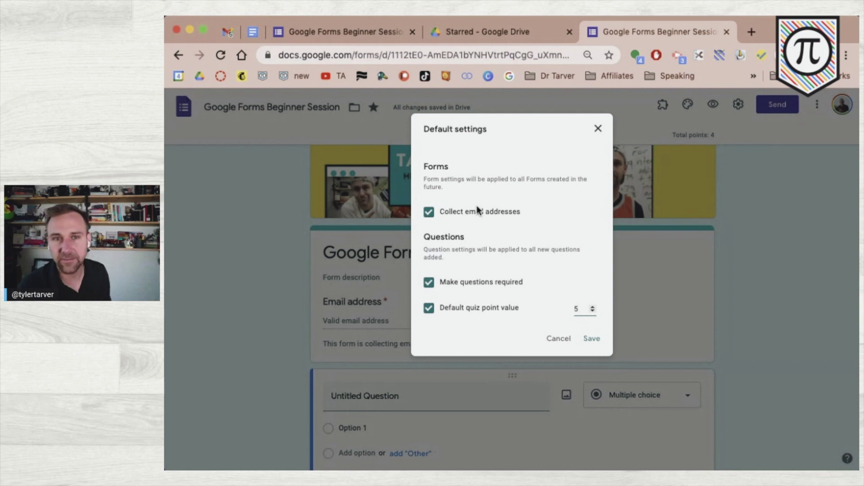
pyautogui.click(584, 343)
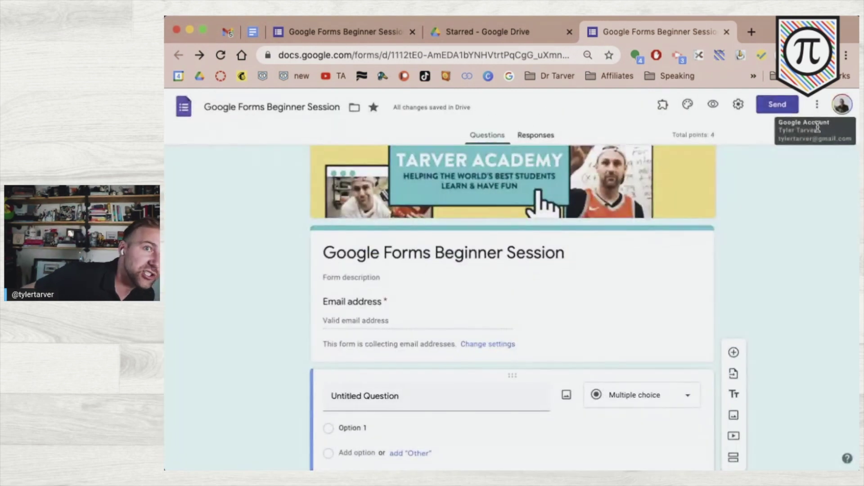
pyautogui.click(842, 105)
pyautogui.click(841, 108)
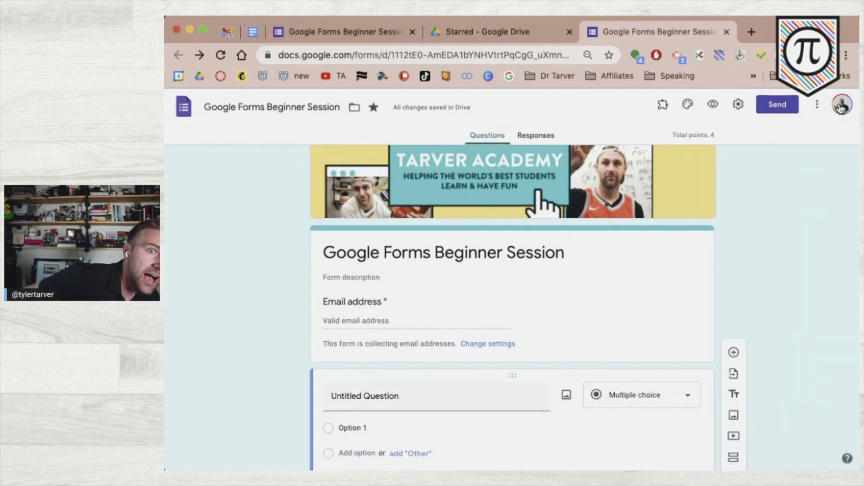
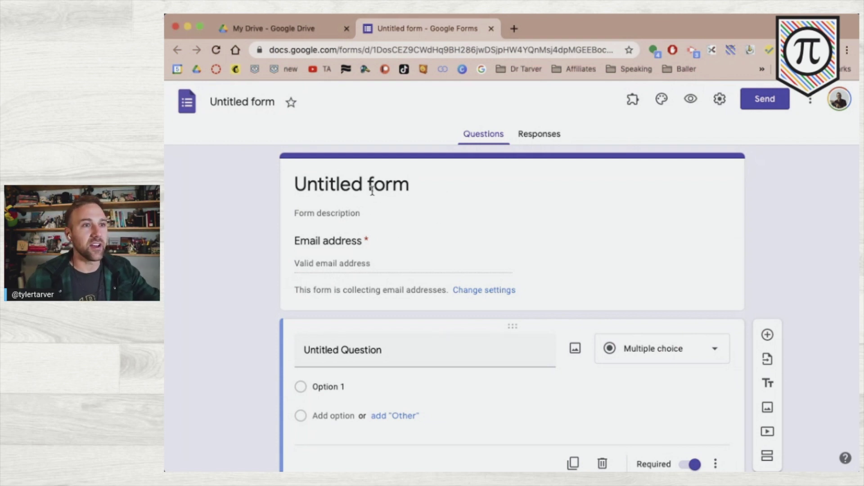
# - Change the form title from 'Untitled form' to 'titled form', then select the first question
pyautogui.click(354, 186)
pyautogui.doubleClick(353, 185)
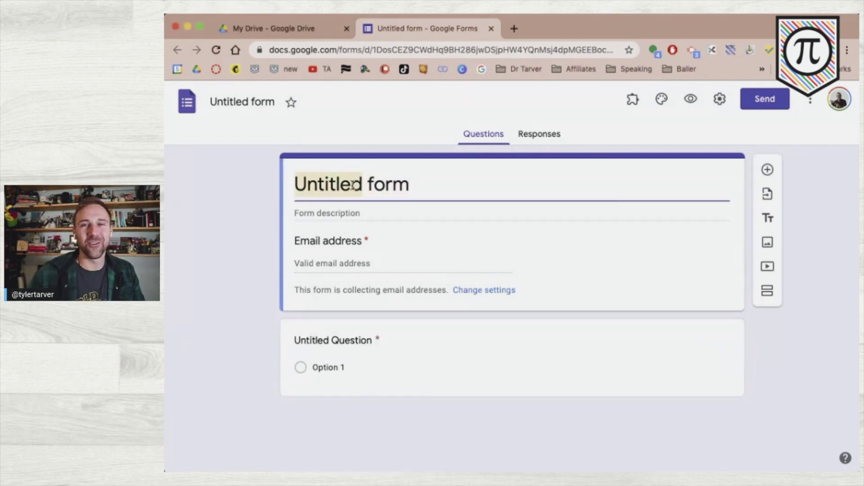
pyautogui.write('titk')
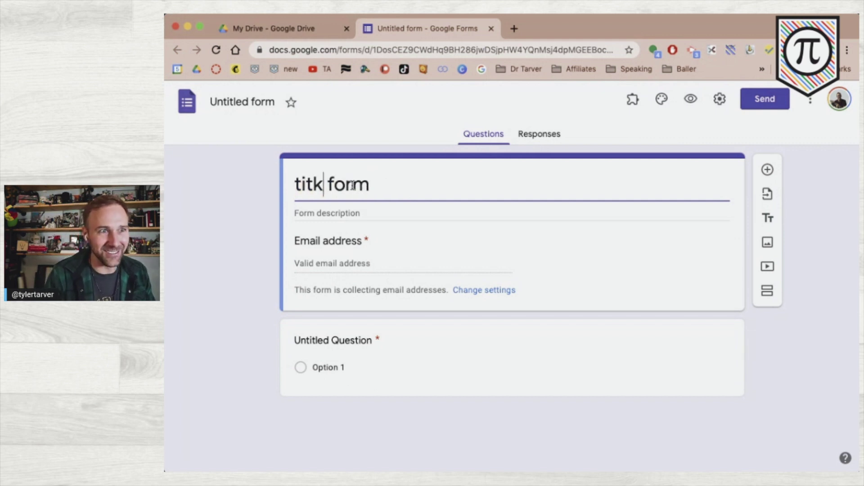
pyautogui.press('BackSpace')
pyautogui.write('led')
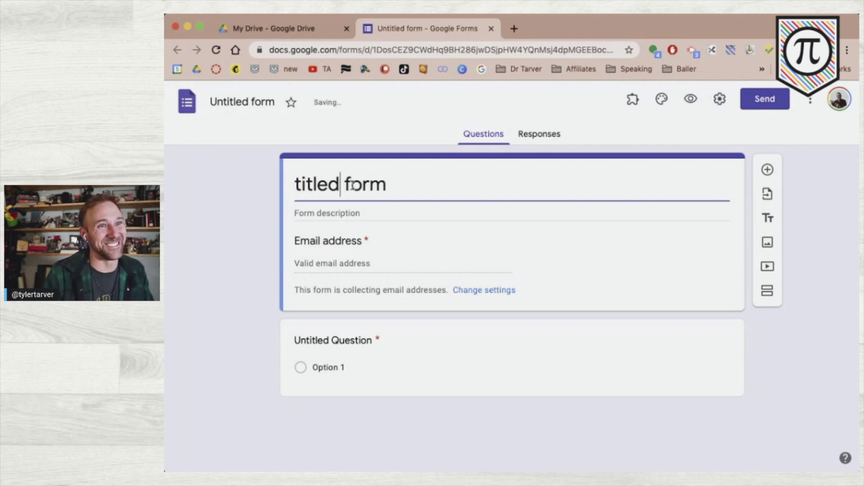
pyautogui.click(258, 106)
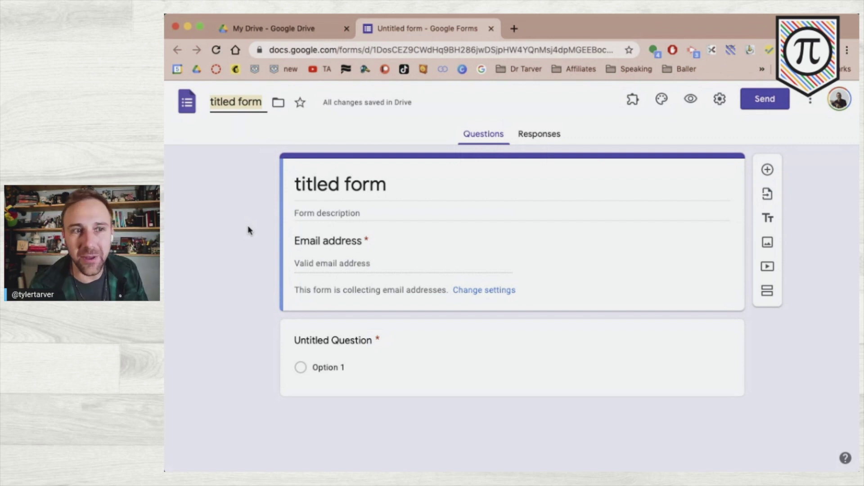
pyautogui.click(411, 335)
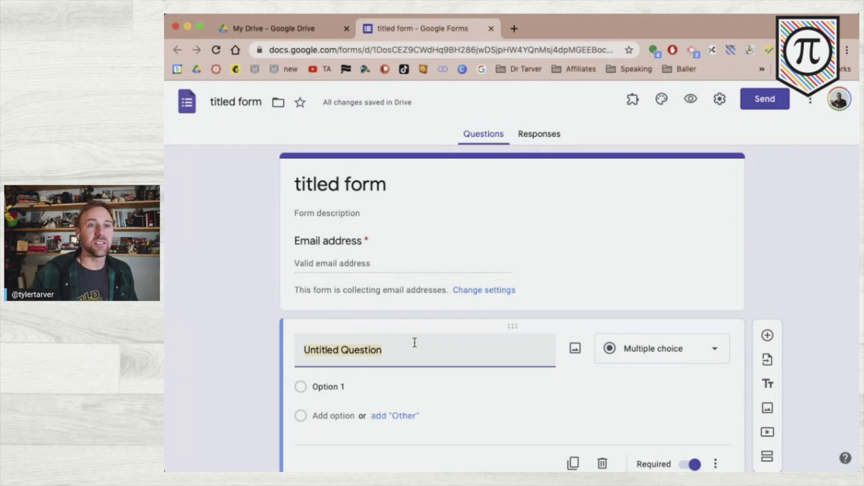
# - Keep the first question as Multiple choice and title it 'What is the best NBA team?'
pyautogui.scroll(-2, 415, 343)
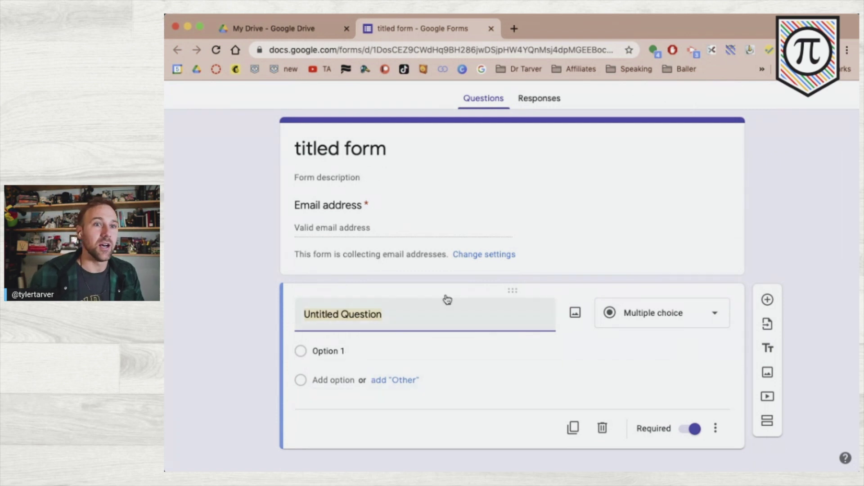
pyautogui.click(632, 313)
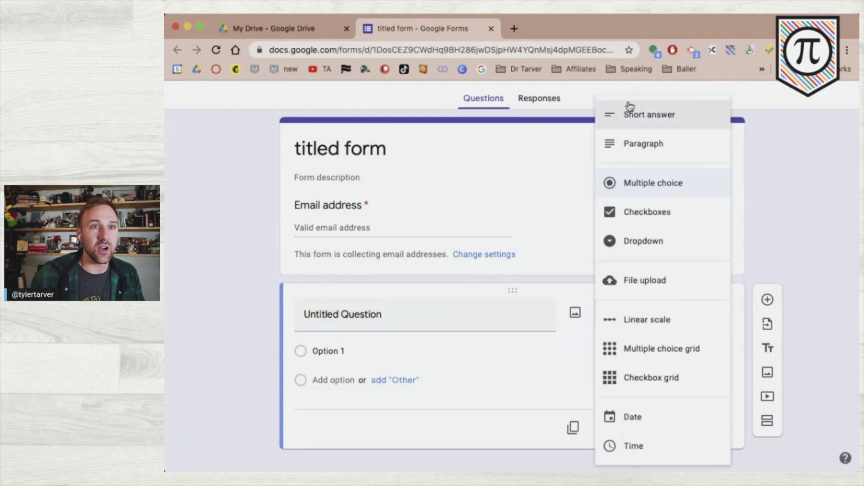
pyautogui.click(818, 253)
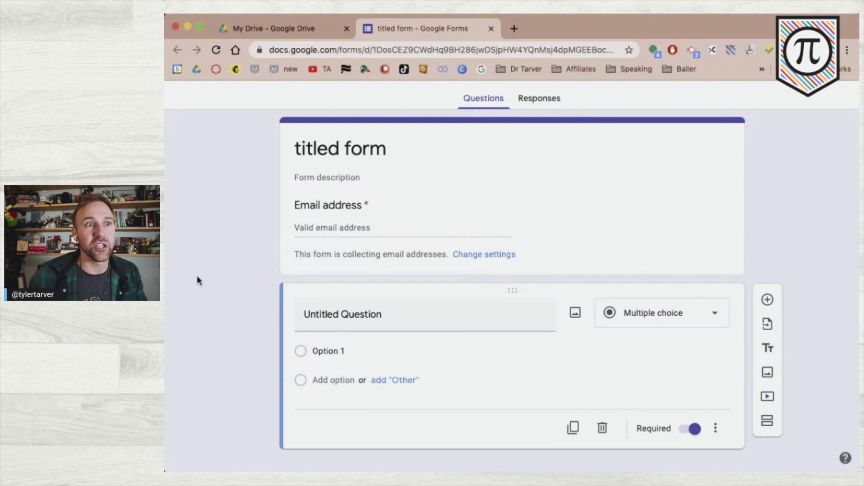
pyautogui.click(343, 312)
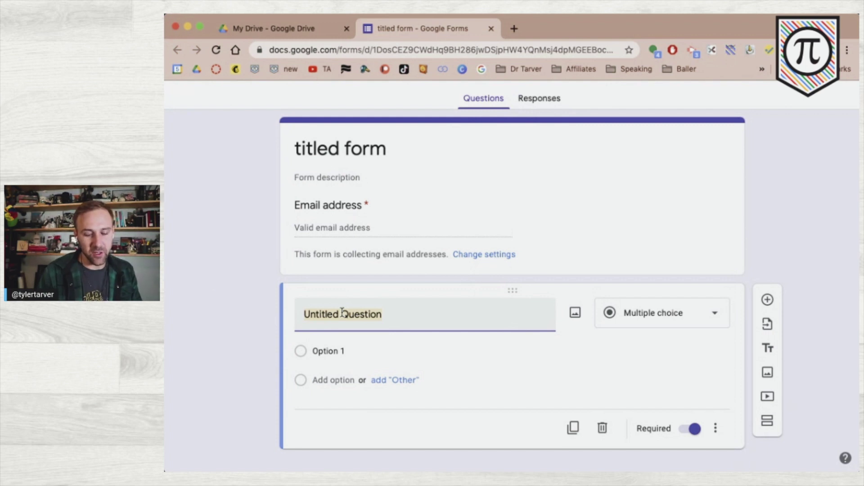
pyautogui.write('W')
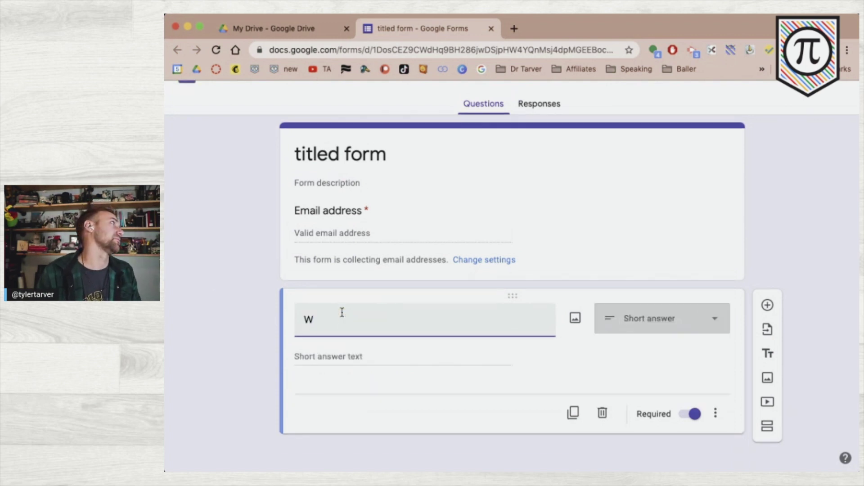
pyautogui.write('hich')
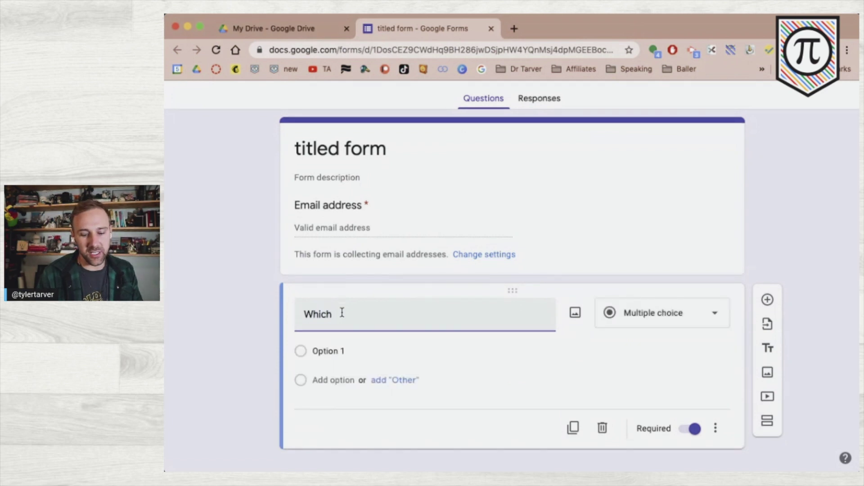
pyautogui.press('BackSpace')
pyautogui.press('BackSpace')
pyautogui.press('BackSpace')
pyautogui.press('BackSpace')
pyautogui.write('at is the best NBA team?')
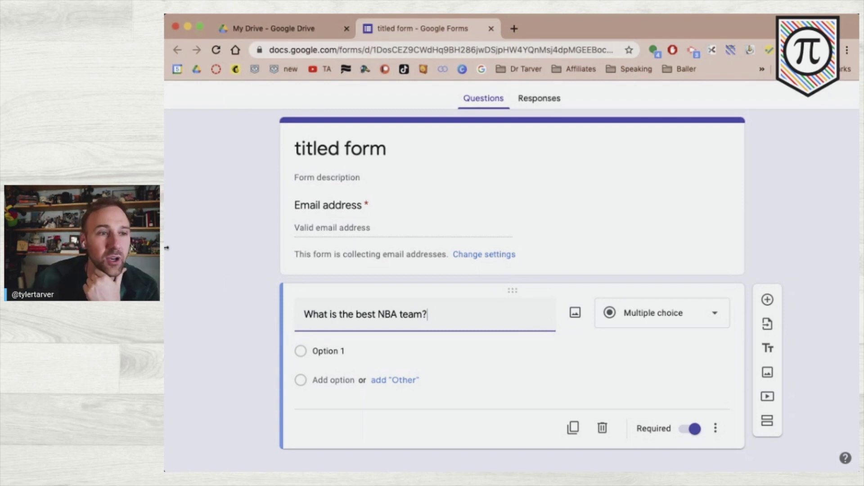
pyautogui.click(223, 320)
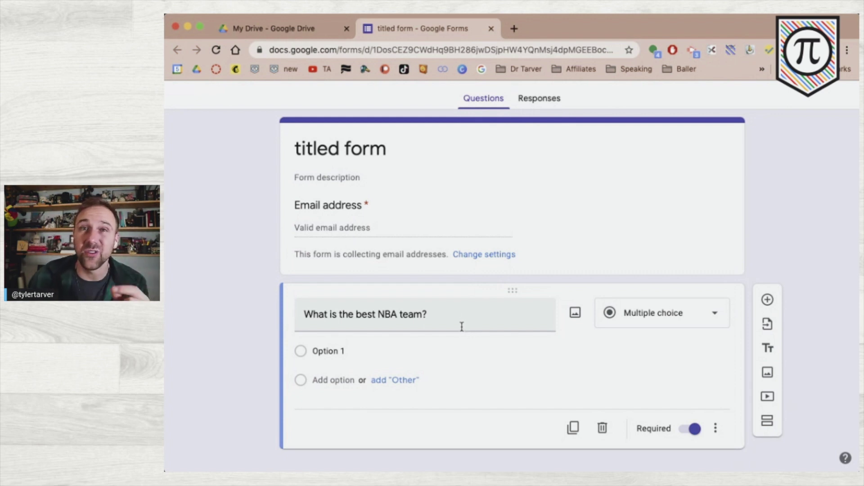
# - Enter the answer choices Lakers, Bucks, Warriors and Hornets for the NBA question
pyautogui.click(411, 356)
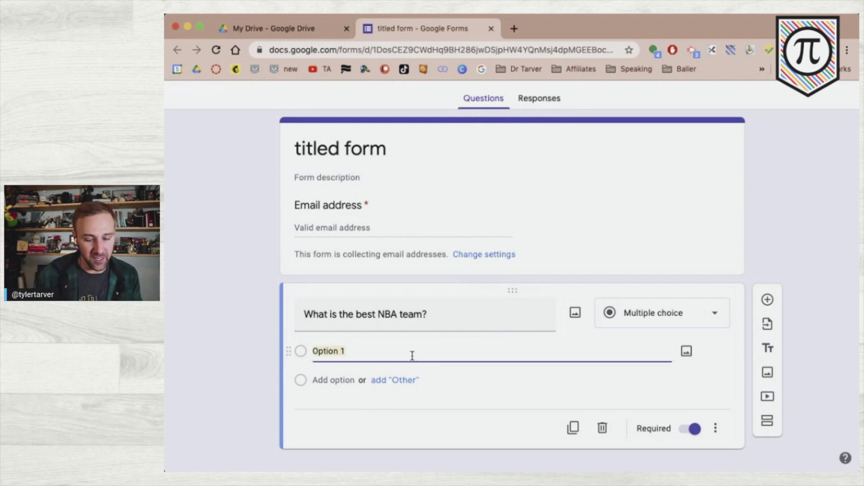
pyautogui.write('Lakers')
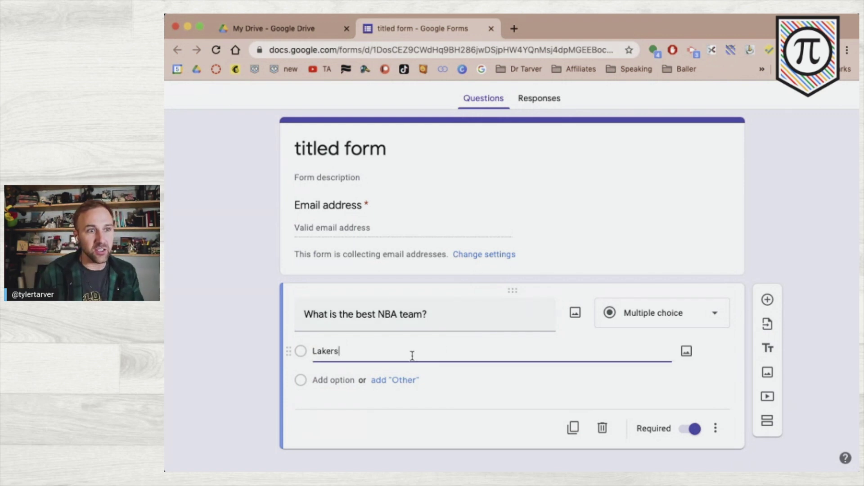
pyautogui.press('Return')
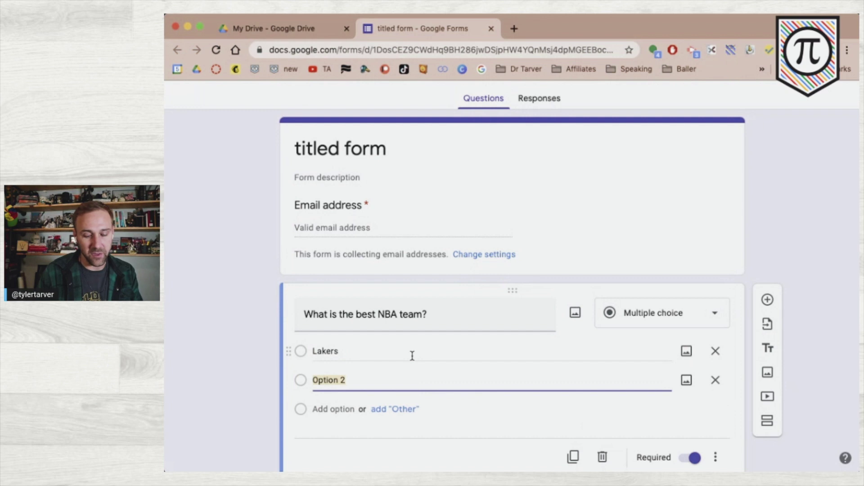
pyautogui.write('Bucks')
pyautogui.press('Return')
pyautogui.write('Warr')
pyautogui.write('iord')
pyautogui.press('BackSpace')
pyautogui.write('s')
pyautogui.press('Return')
pyautogui.write('Hornets')
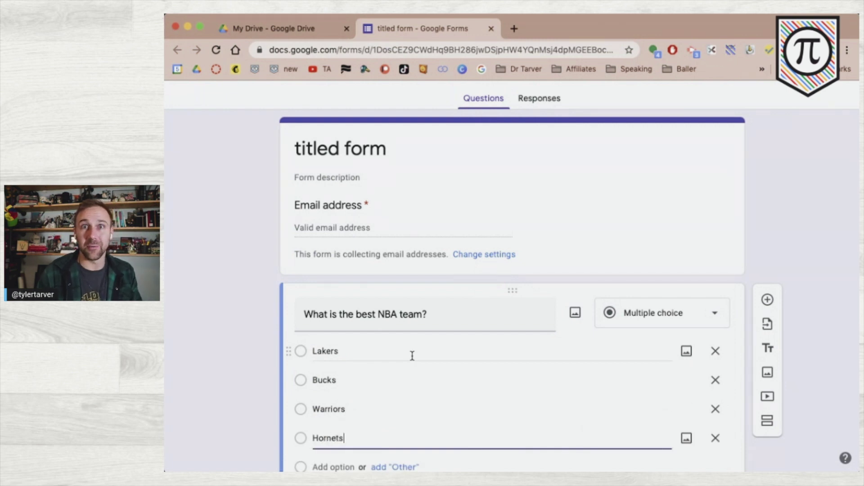
pyautogui.click(214, 376)
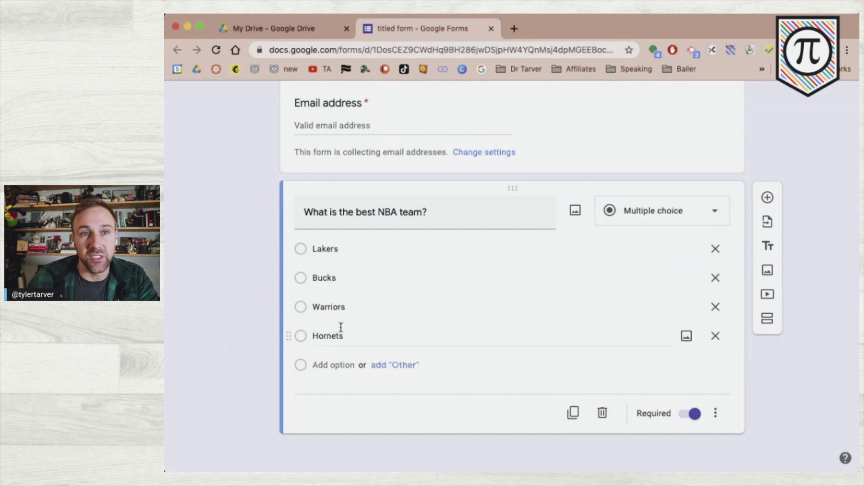
pyautogui.scroll(5, 304, 245)
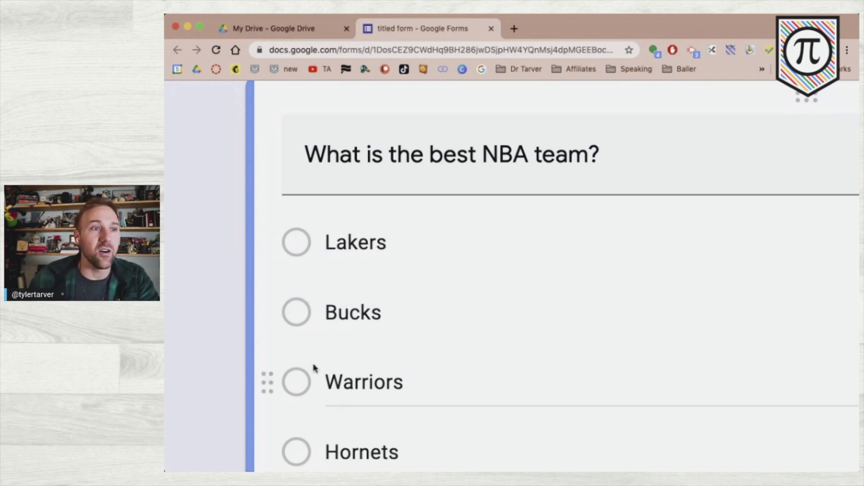
pyautogui.scroll(-2, 314, 367)
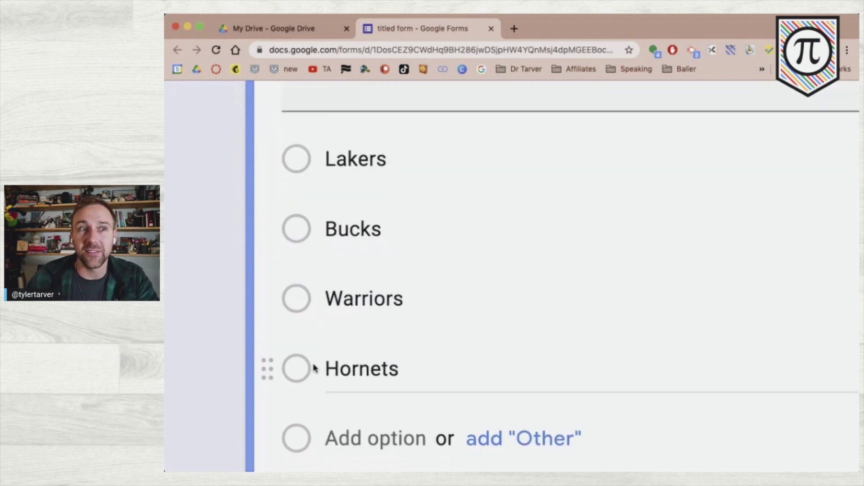
pyautogui.scroll(-5, 290, 367)
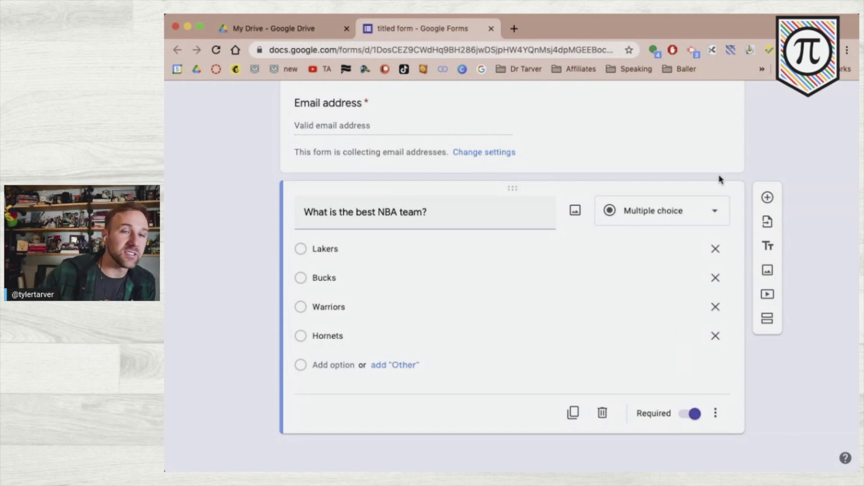
pyautogui.scroll(3, 716, 163)
pyautogui.click(691, 100)
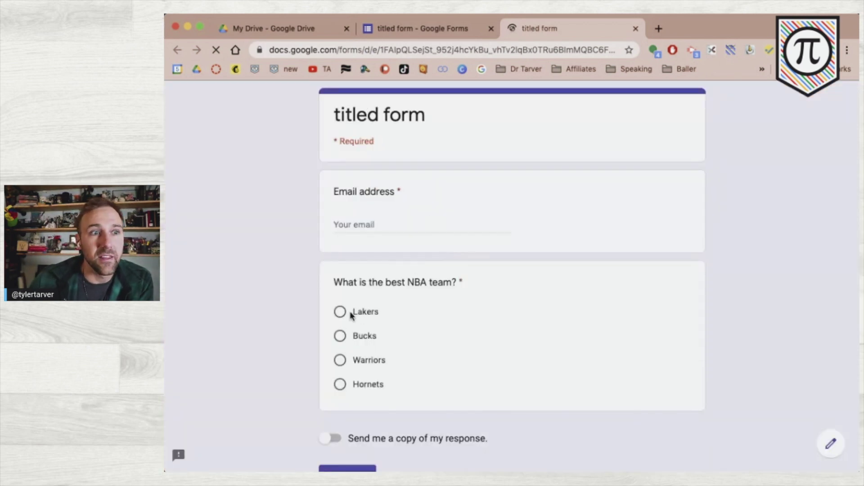
pyautogui.click(341, 312)
pyautogui.click(340, 336)
pyautogui.click(340, 360)
pyautogui.click(341, 317)
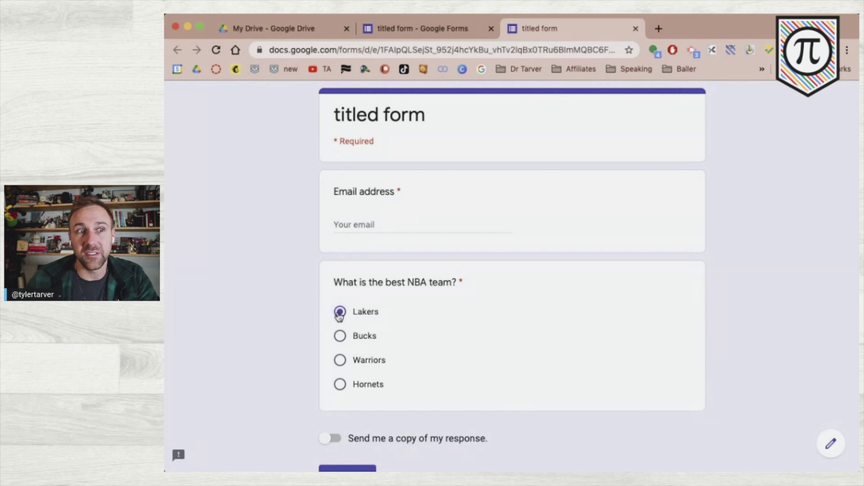
pyautogui.click(341, 335)
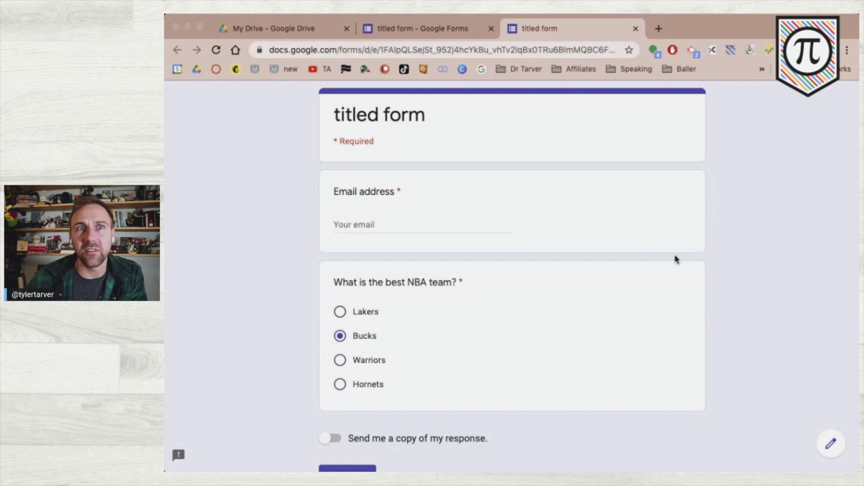
# - Close the preview and add an 'Other' choice to the NBA question
pyautogui.press('super+w')
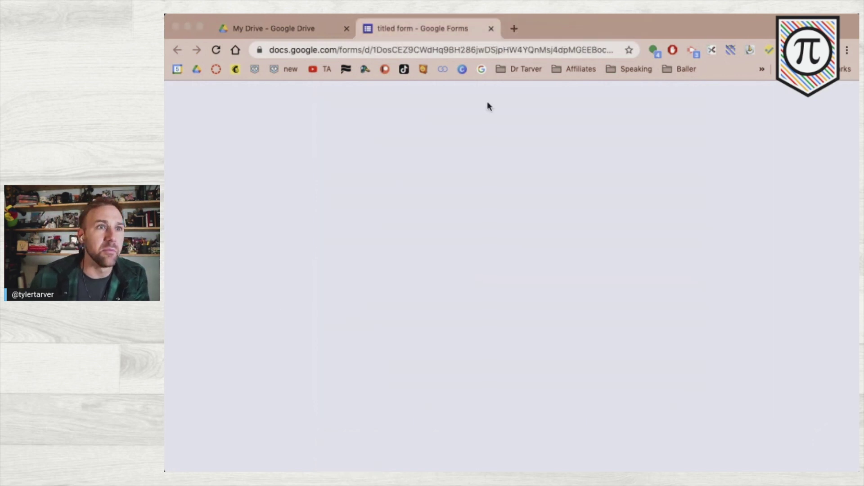
pyautogui.scroll(-2, 363, 287)
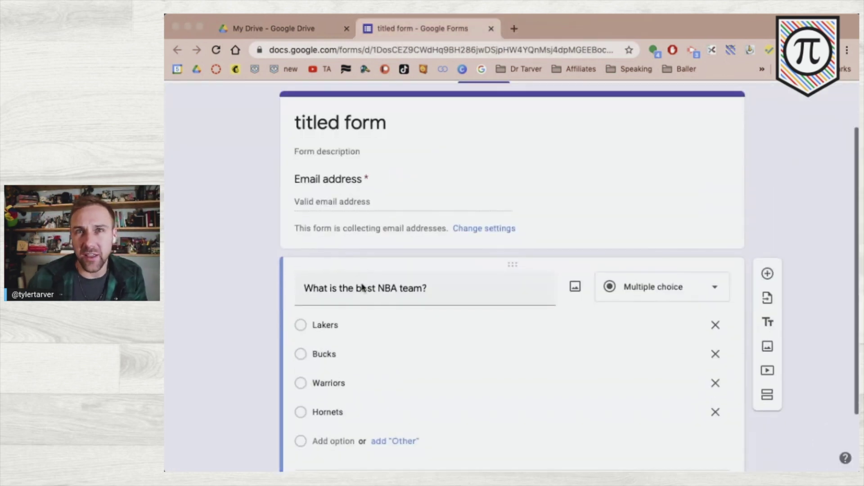
pyautogui.scroll(-2, 363, 287)
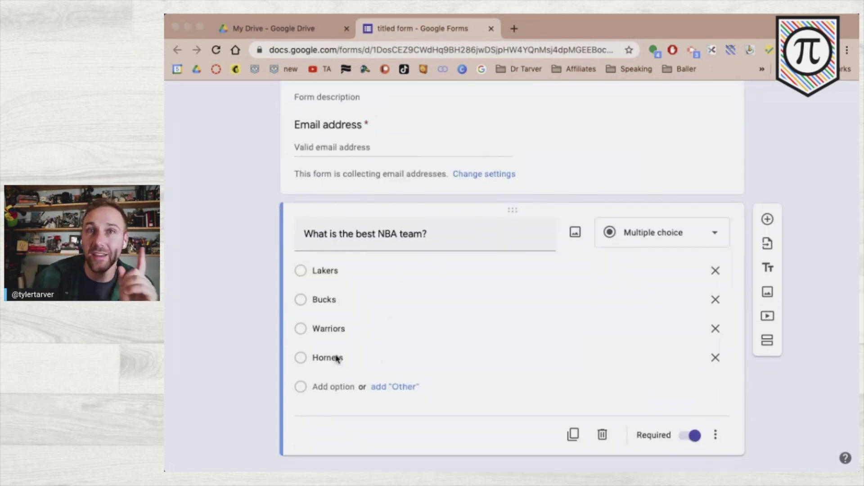
pyautogui.click(382, 387)
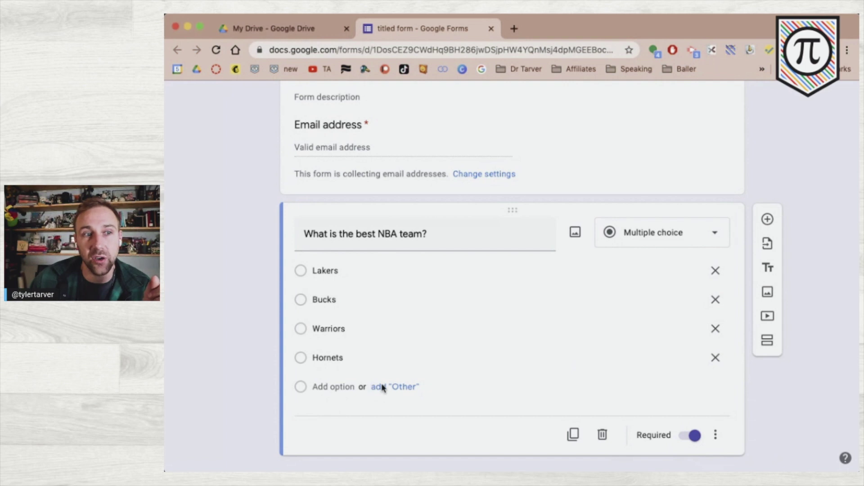
pyautogui.scroll(5, 388, 392)
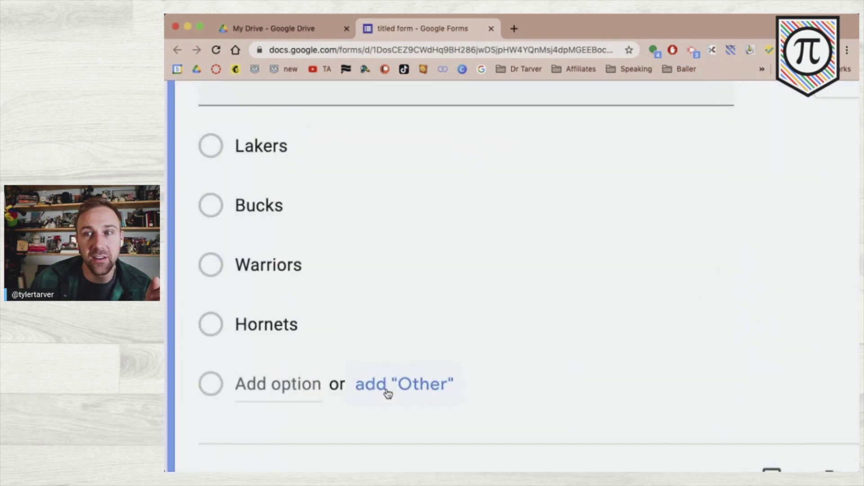
pyautogui.scroll(-5, 388, 392)
pyautogui.click(388, 388)
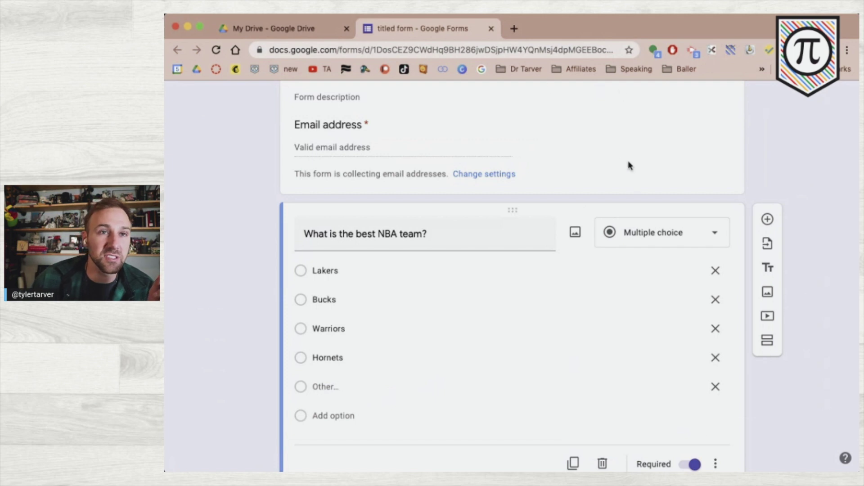
pyautogui.scroll(3, 636, 190)
# - In a fresh preview, answer Other with 'Heat', then return to the editor
pyautogui.click(689, 99)
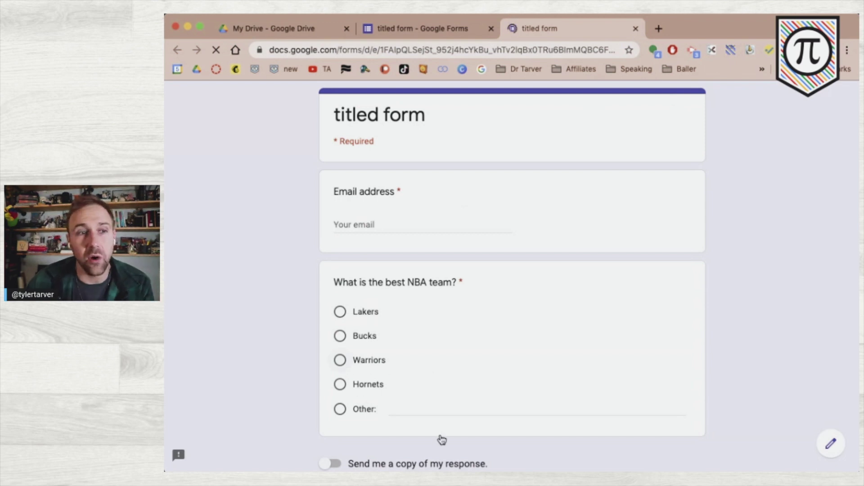
pyautogui.click(414, 408)
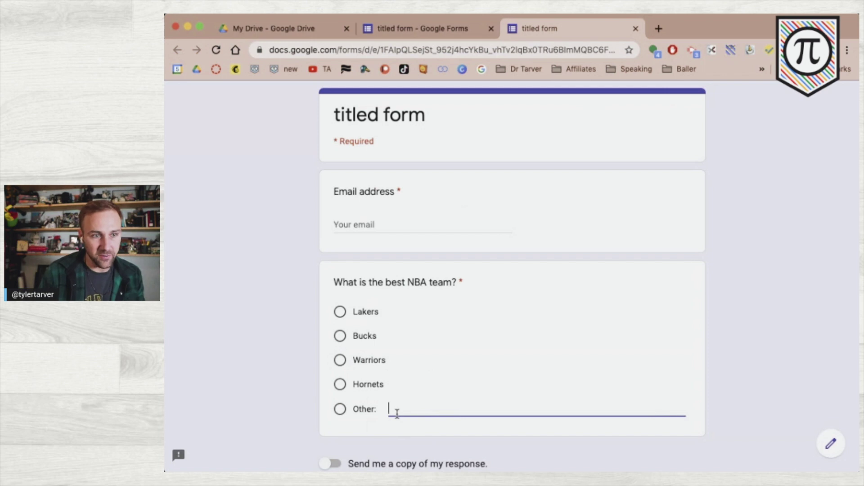
pyautogui.write('Heat')
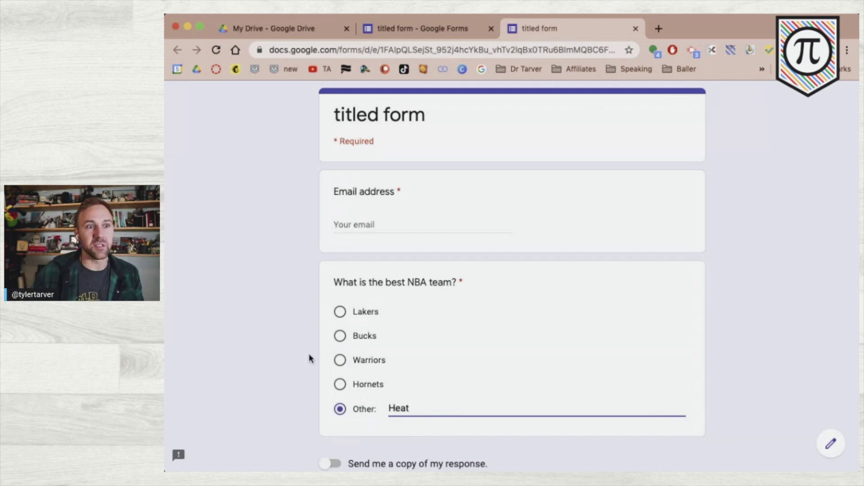
pyautogui.click(339, 410)
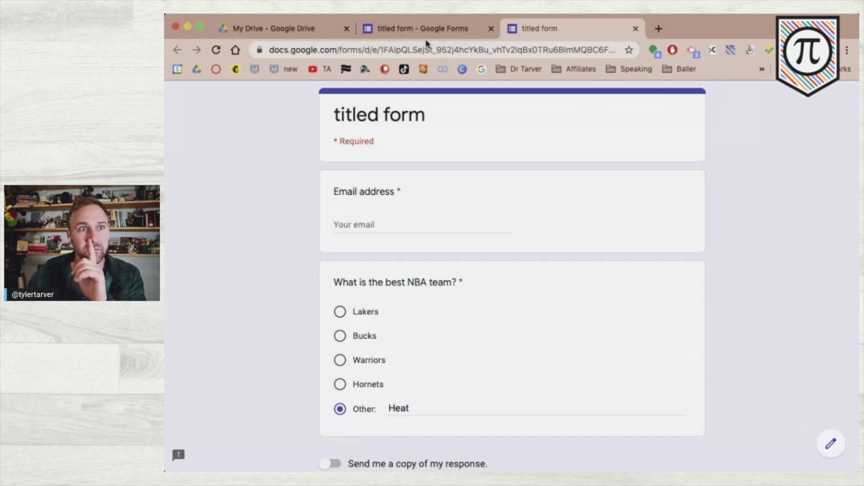
pyautogui.click(426, 29)
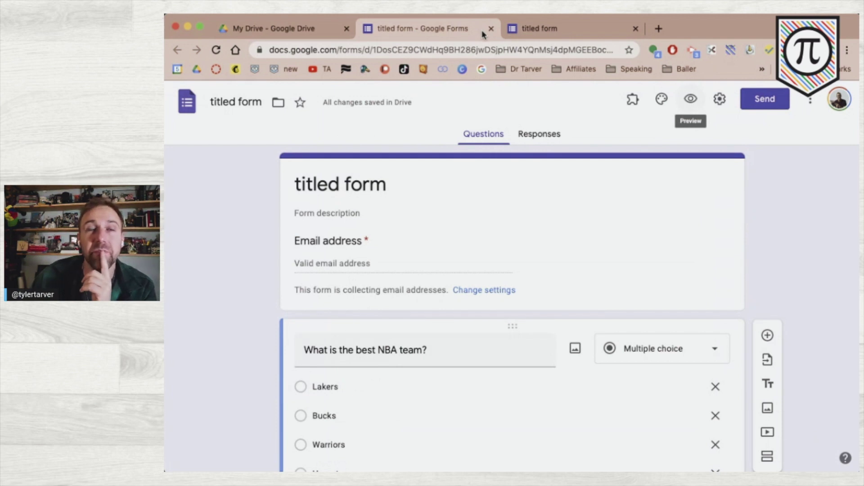
# - Delete the Hornets option, leaving Lakers, Bucks, Warriors and Other
pyautogui.scroll(-2, 376, 232)
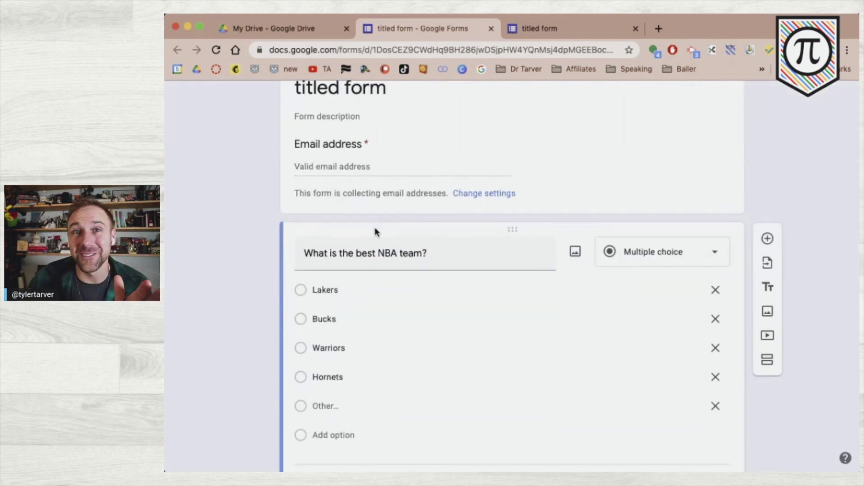
pyautogui.scroll(-1, 376, 232)
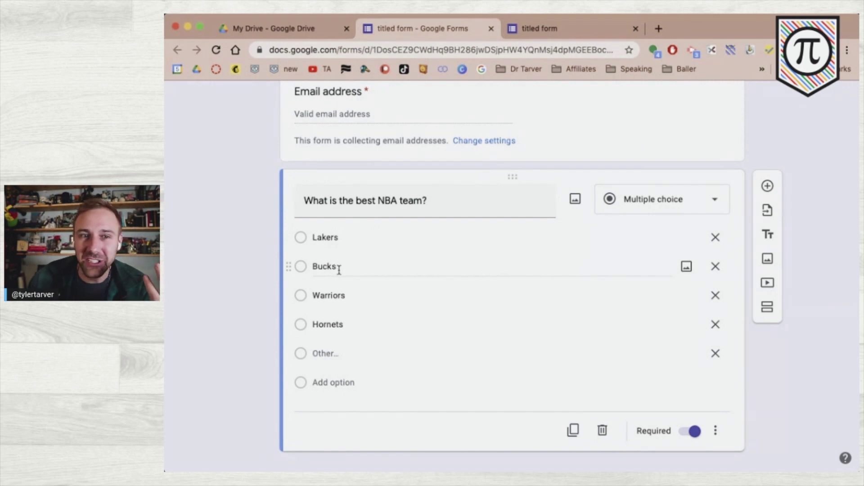
pyautogui.scroll(-1, 338, 270)
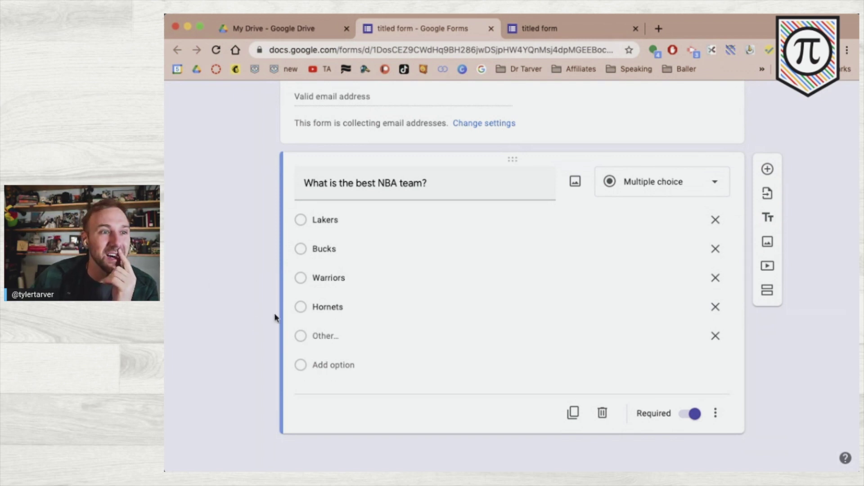
pyautogui.scroll(3, 276, 317)
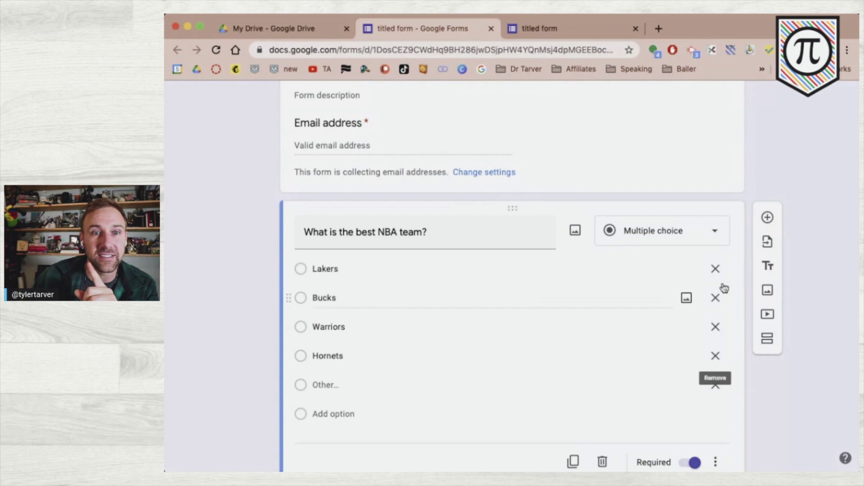
pyautogui.click(716, 357)
pyautogui.click(237, 407)
pyautogui.scroll(2, 238, 407)
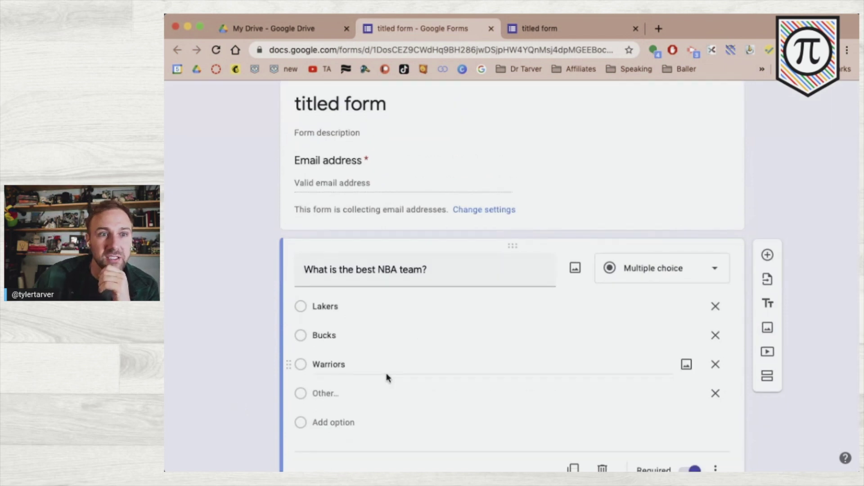
pyautogui.scroll(-2, 260, 310)
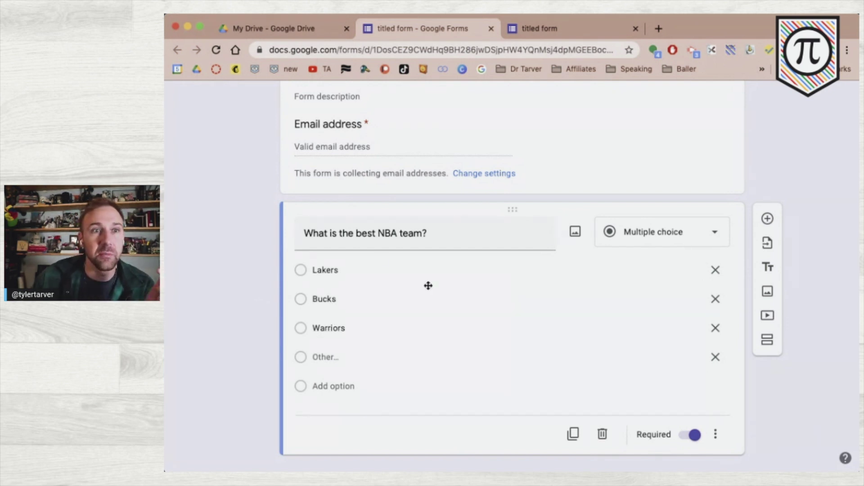
pyautogui.scroll(5, 388, 254)
pyautogui.hscroll(3, 639, 229)
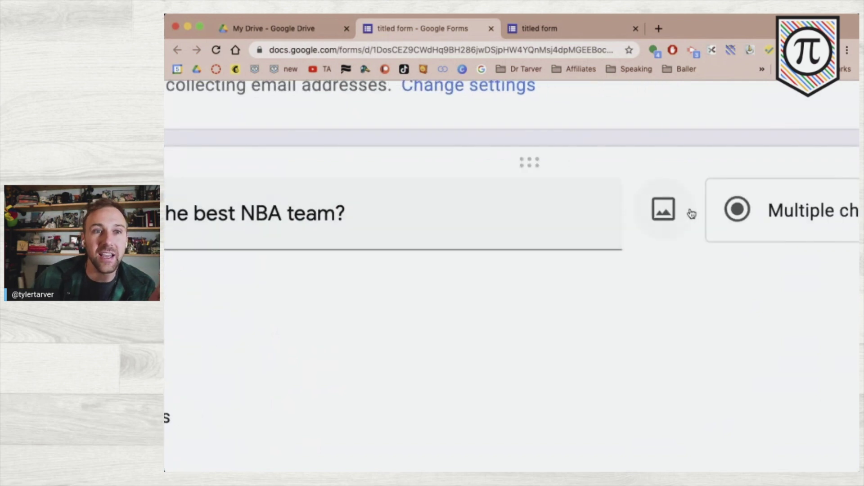
pyautogui.scroll(-5, 692, 214)
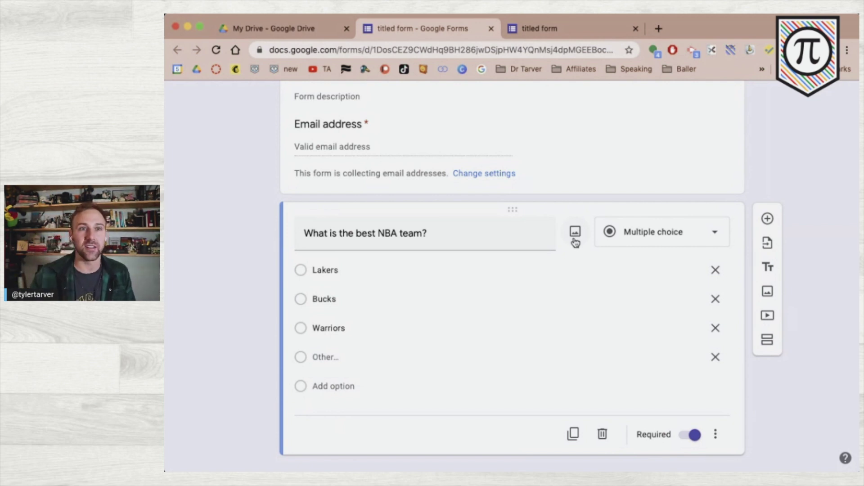
# - Insert a webcam snapshot of the handwritten math note card into the NBA question
pyautogui.click(577, 235)
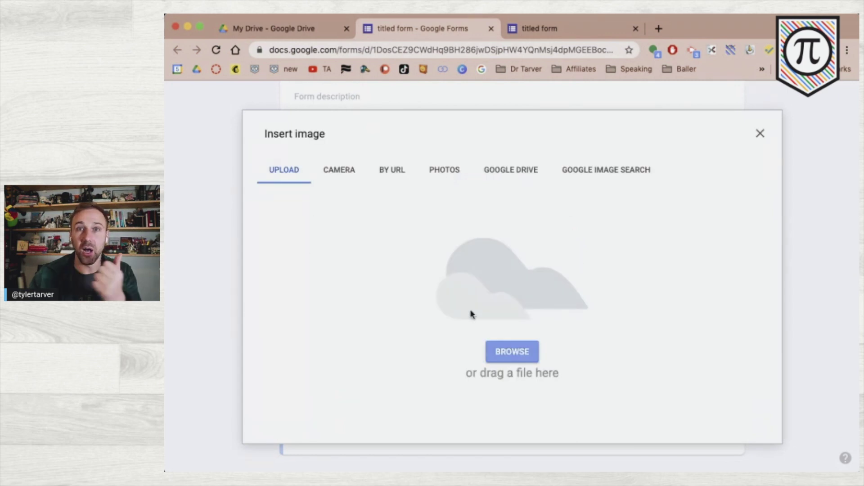
pyautogui.click(342, 179)
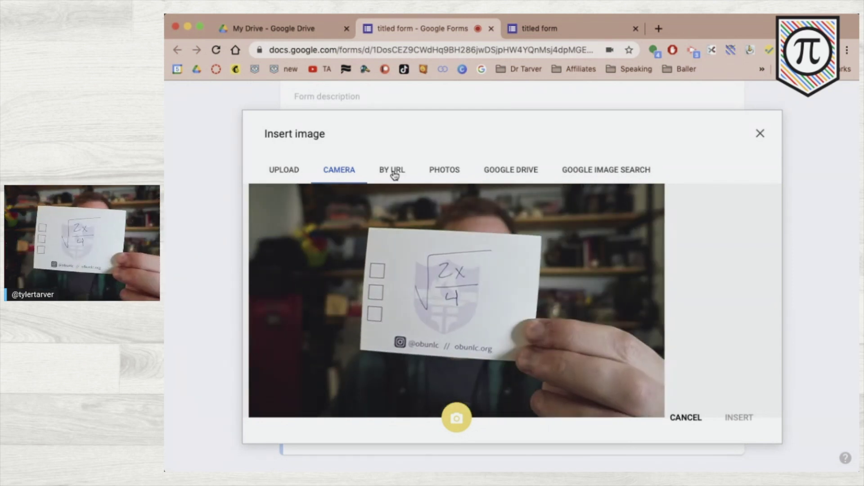
pyautogui.click(460, 422)
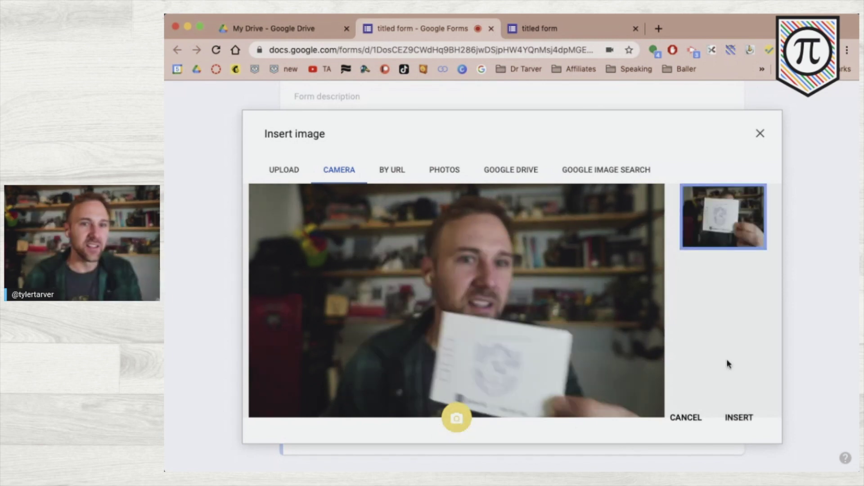
pyautogui.click(732, 416)
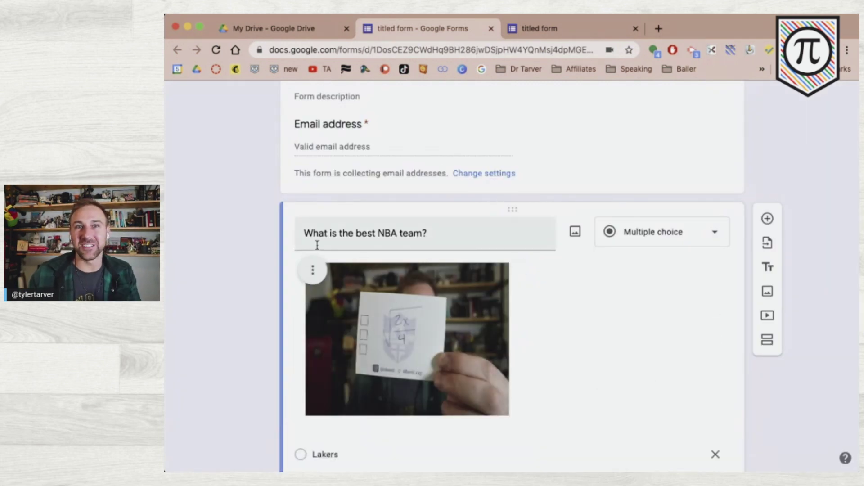
pyautogui.click(313, 270)
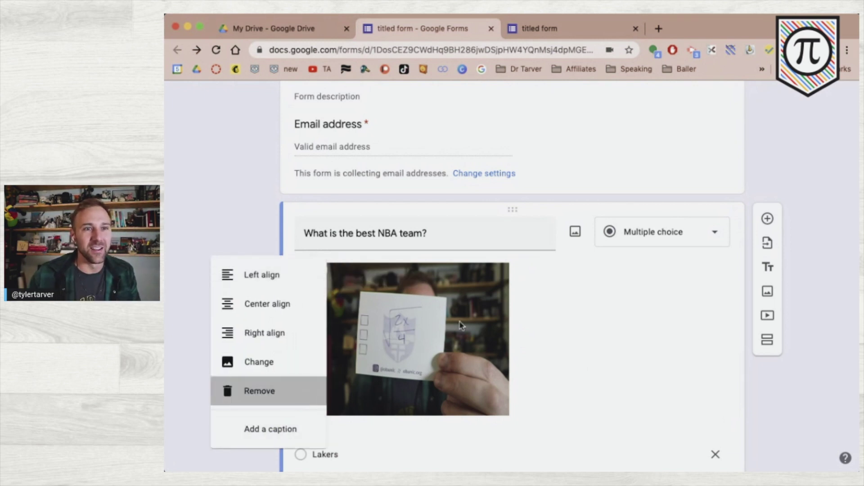
# - Remove the webcam photo and run a web image search for 'coordinate plane exmaple'
pyautogui.click(300, 398)
pyautogui.click(575, 239)
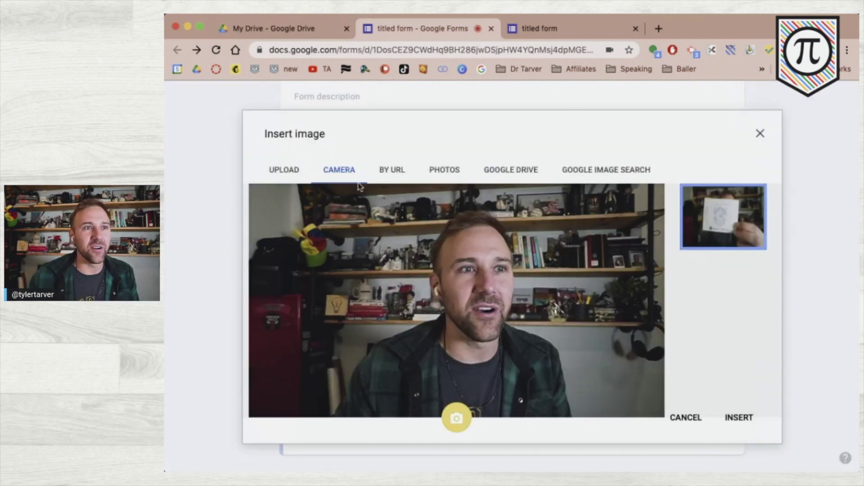
pyautogui.click(387, 176)
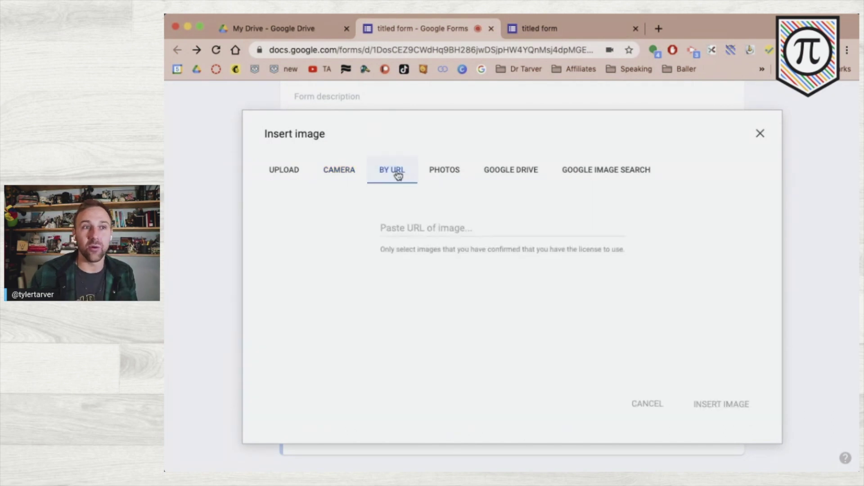
pyautogui.click(449, 170)
pyautogui.click(489, 172)
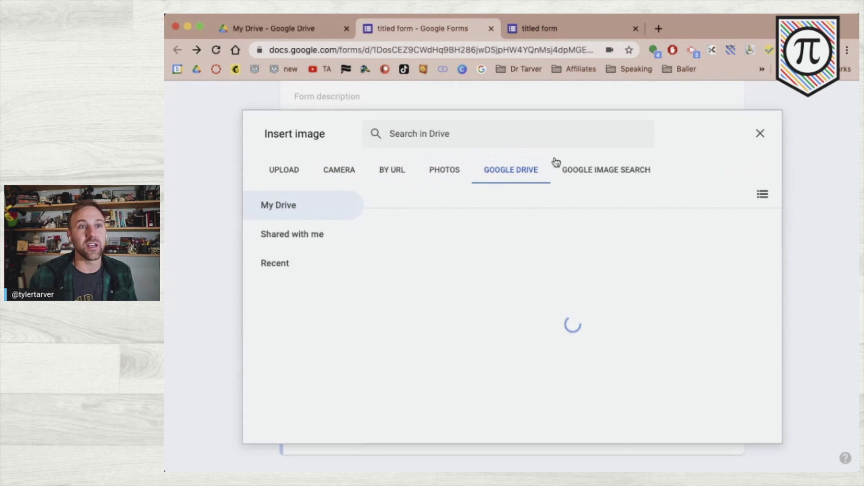
pyautogui.click(575, 174)
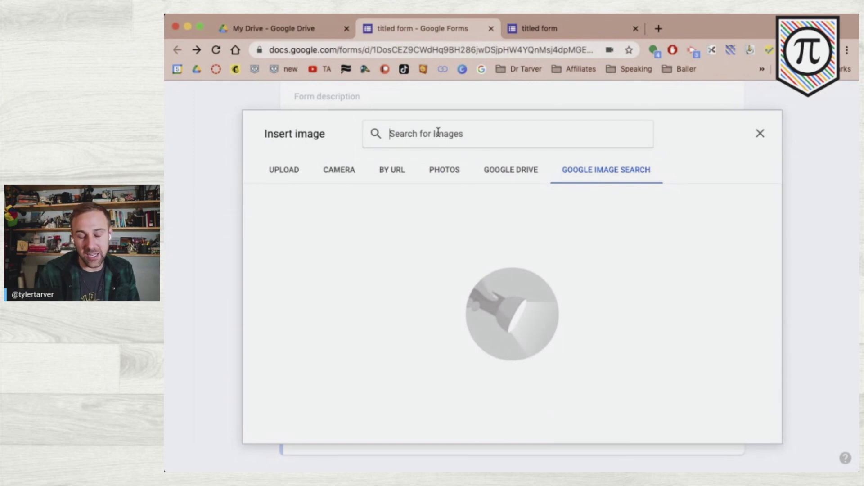
pyautogui.write('coordinate')
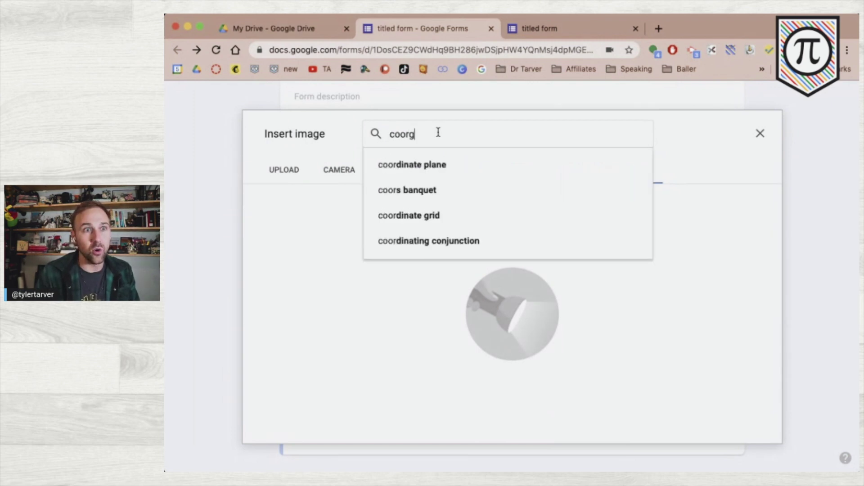
pyautogui.write(' plane exma')
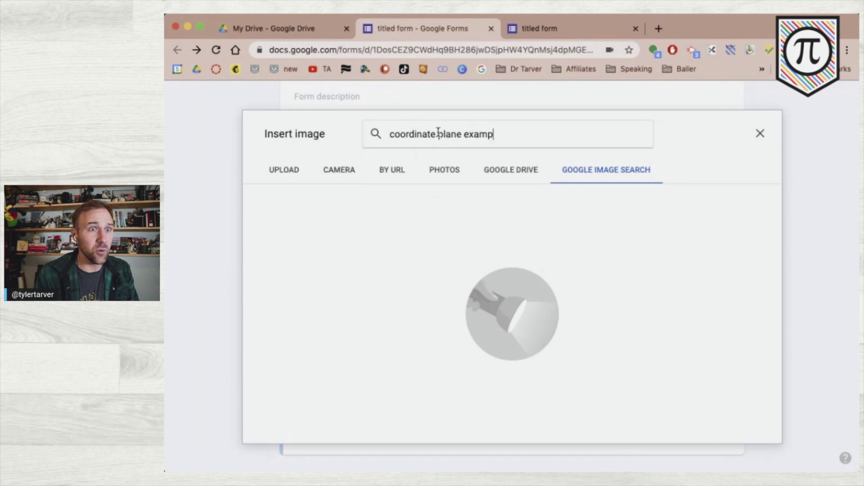
pyautogui.write('ple')
pyautogui.press('Return')
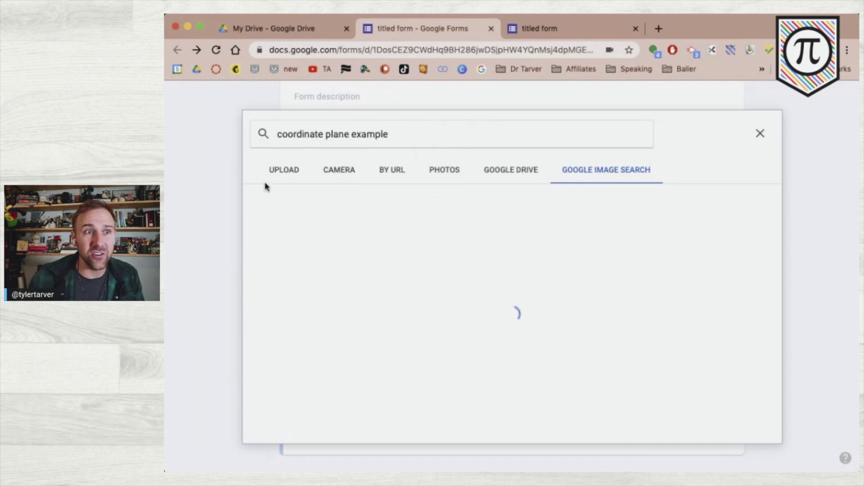
# - Search images for 'nba' instead and insert the blue NBA logo
pyautogui.scroll(-10, 574, 323)
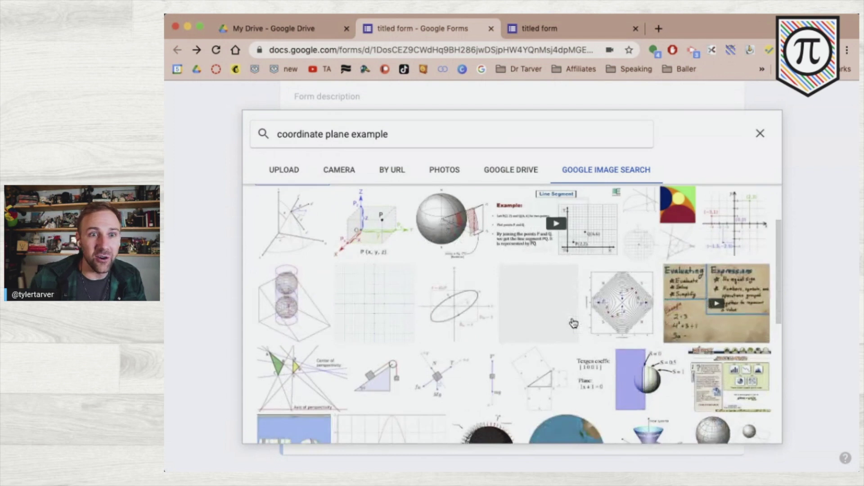
pyautogui.scroll(10, 574, 324)
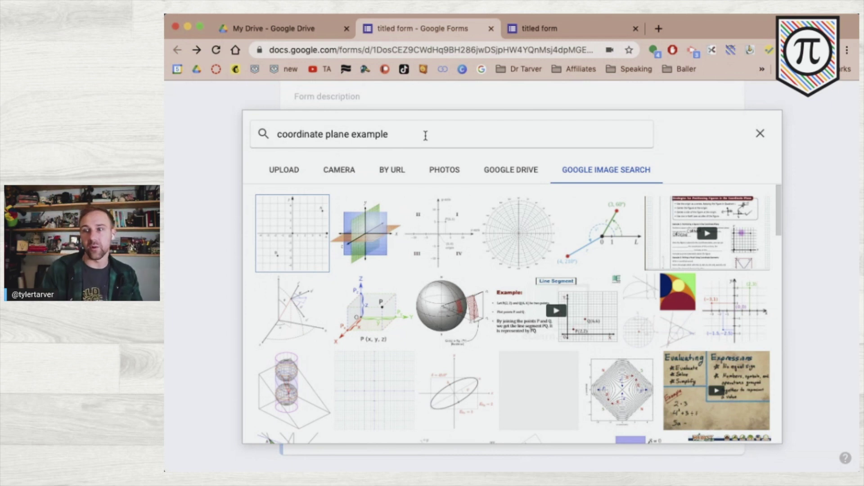
pyautogui.tripleClick(395, 139)
pyautogui.write('nba')
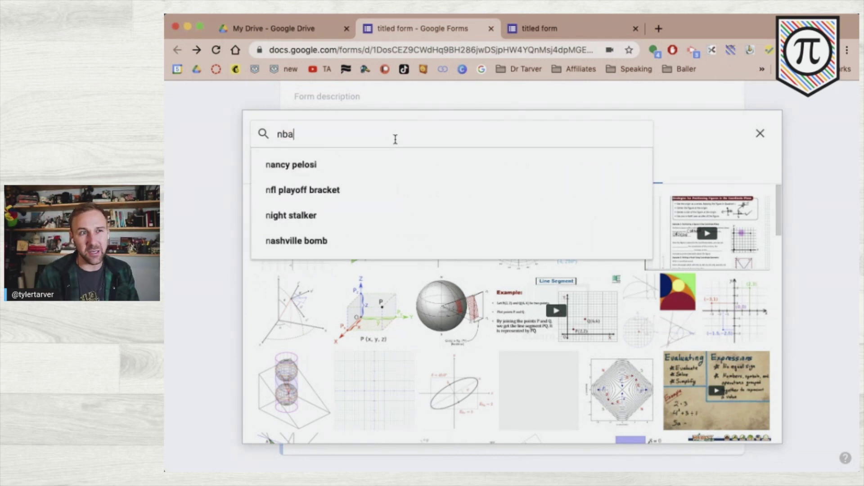
pyautogui.press('Return')
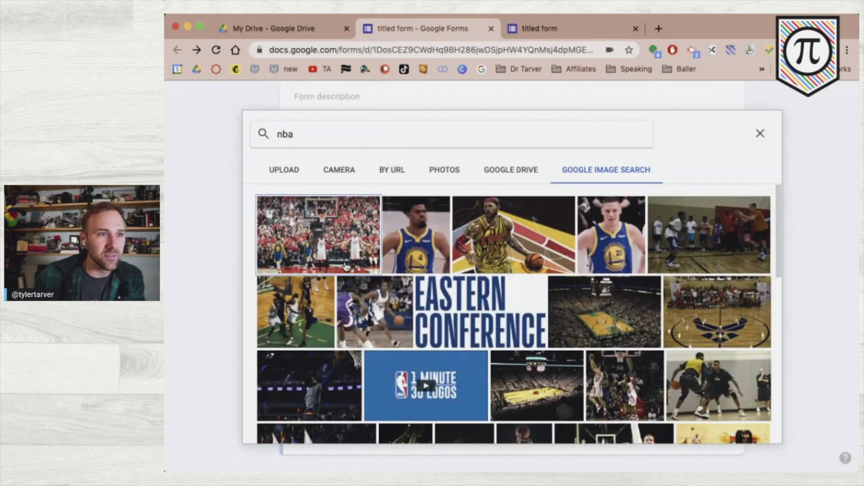
pyautogui.scroll(-4, 535, 358)
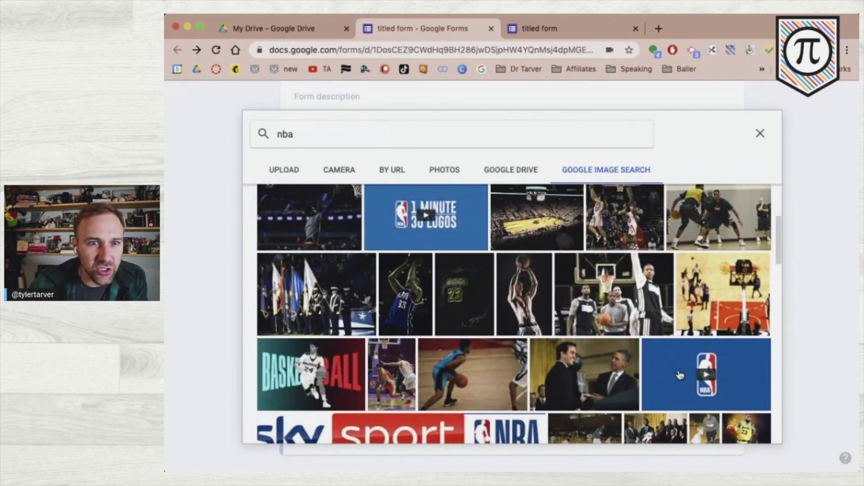
pyautogui.click(680, 375)
pyautogui.click(749, 431)
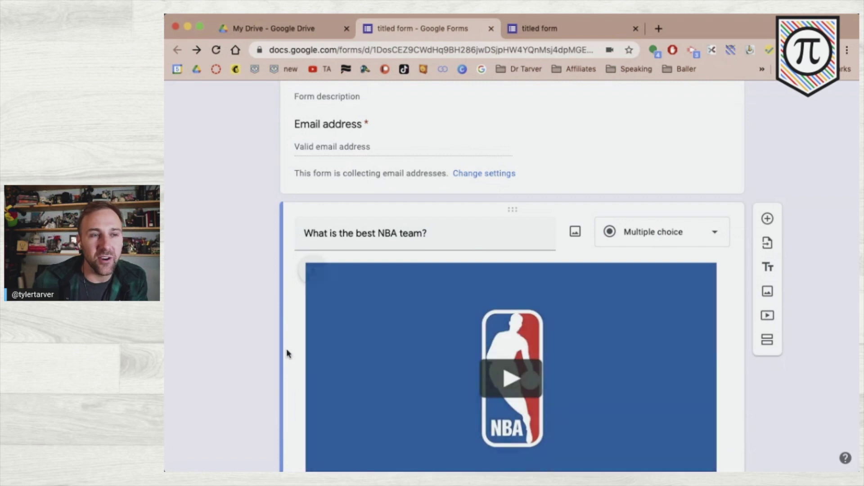
# - Caption the NBA logo image with 'isn't that so pretty?'
pyautogui.scroll(-3, 289, 353)
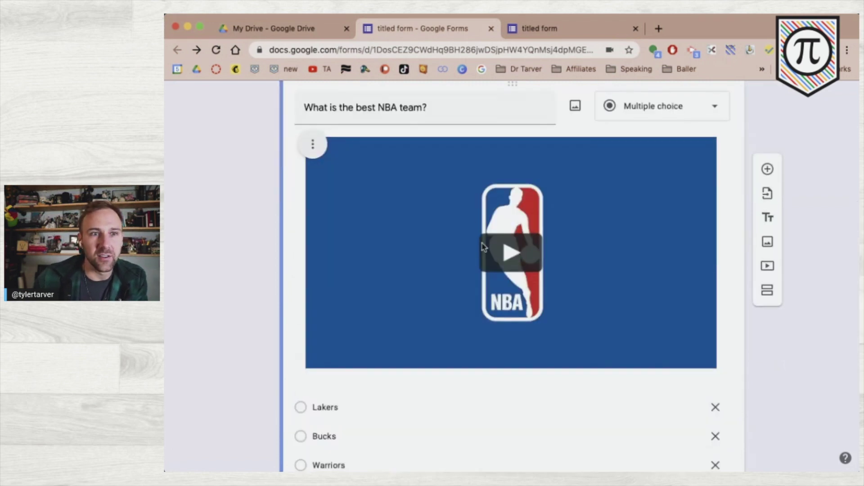
pyautogui.scroll(1, 222, 327)
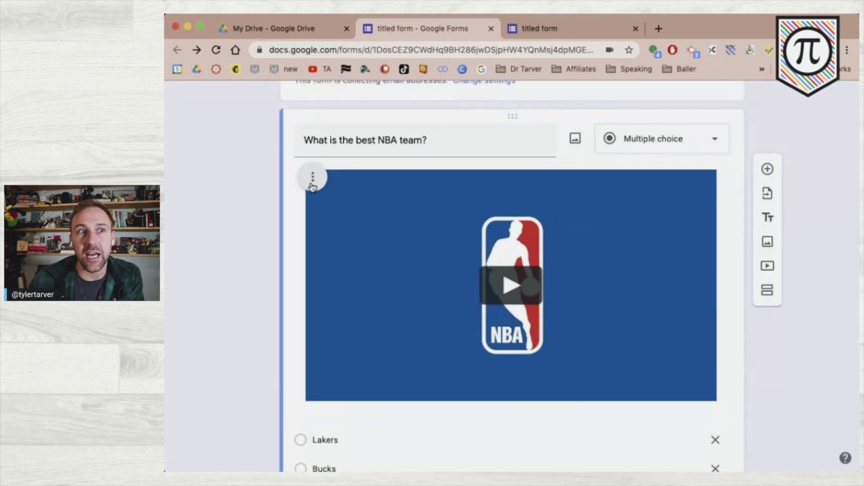
pyautogui.click(312, 180)
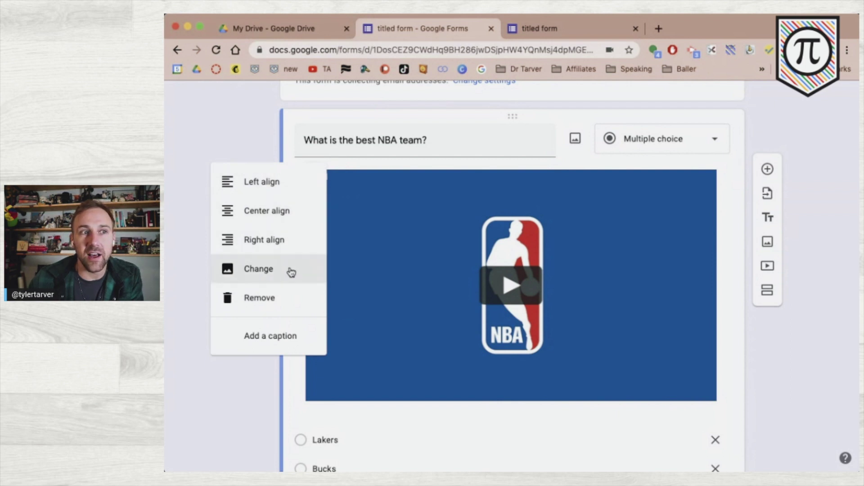
pyautogui.click(288, 337)
pyautogui.write("isn't that")
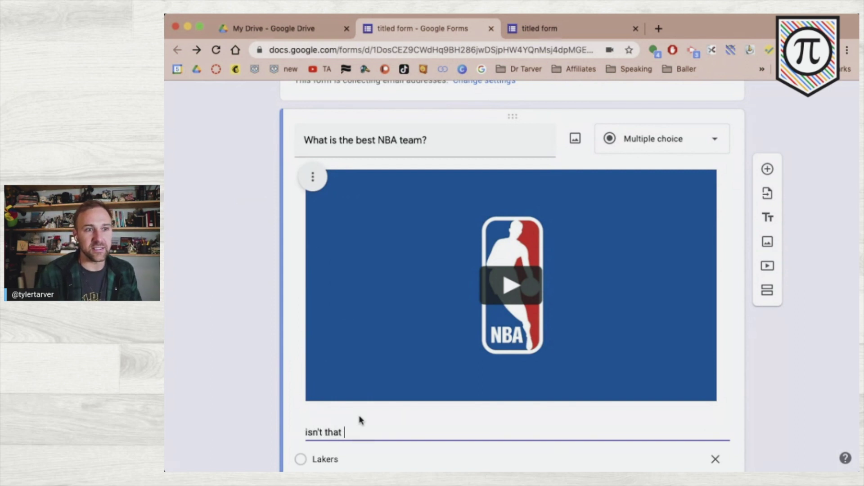
pyautogui.write(' so pretty')
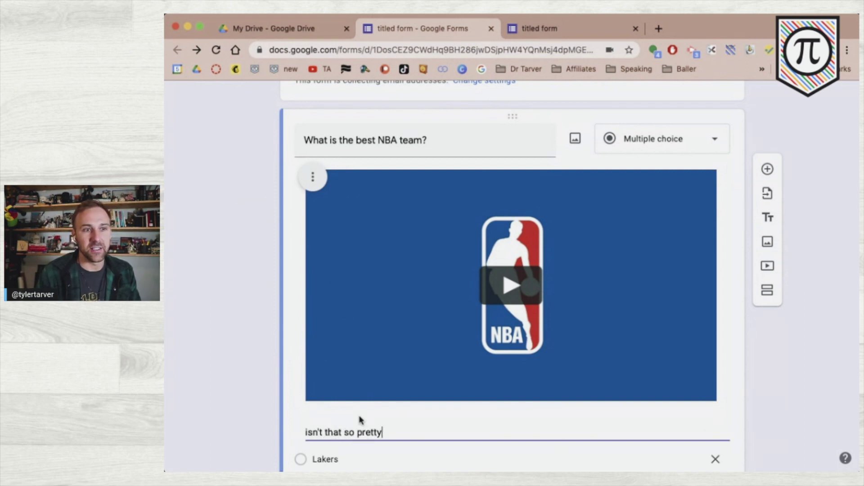
pyautogui.write('.')
pyautogui.press('BackSpace')
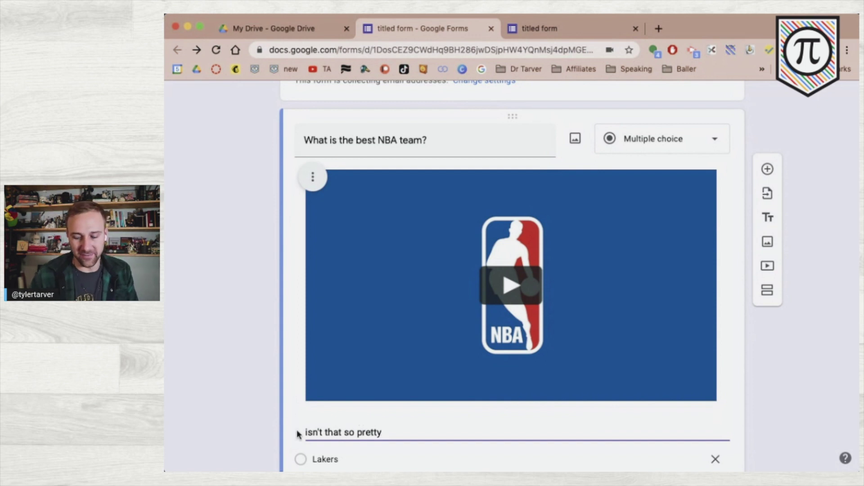
pyautogui.click(220, 397)
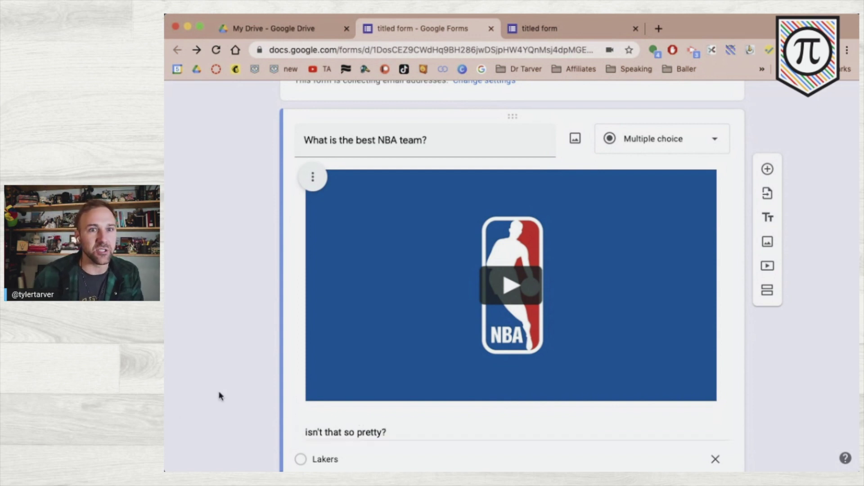
pyautogui.scroll(-3, 220, 396)
pyautogui.scroll(4, 219, 396)
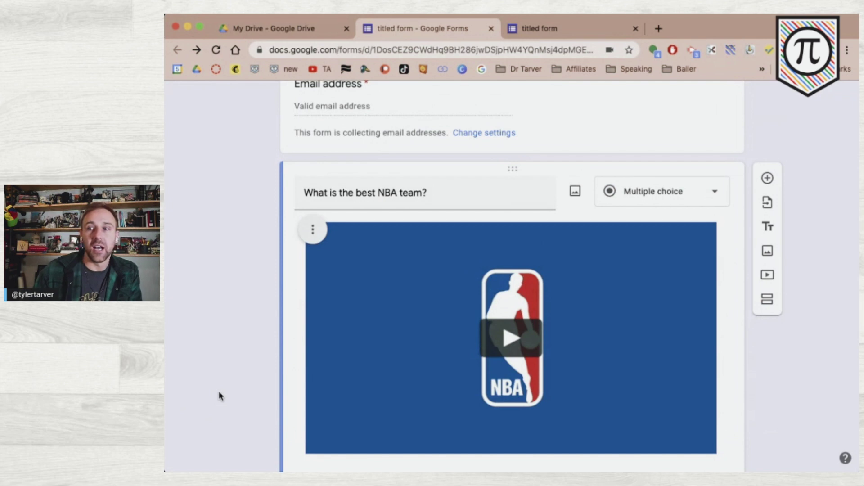
pyautogui.scroll(-5, 219, 397)
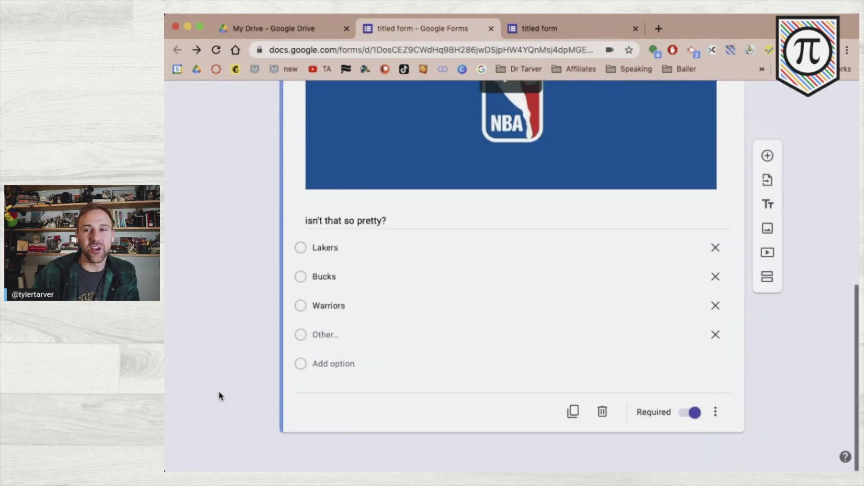
pyautogui.scroll(9, 218, 396)
pyautogui.scroll(-5, 228, 411)
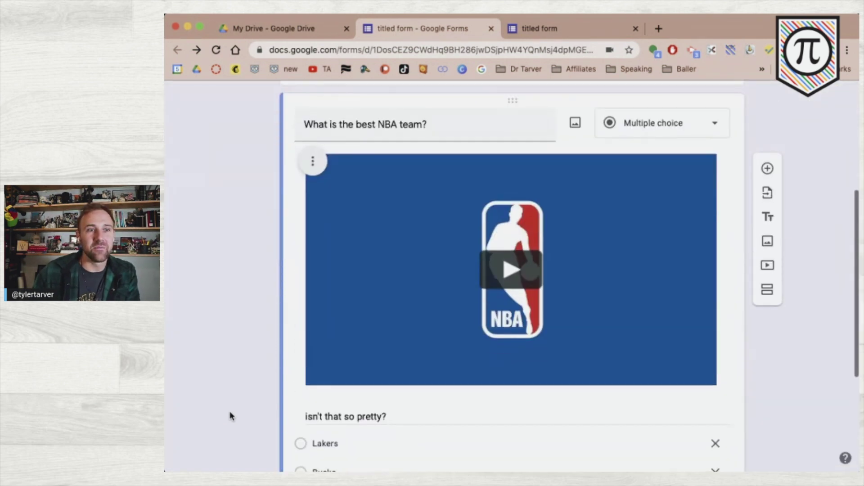
pyautogui.scroll(-4, 229, 416)
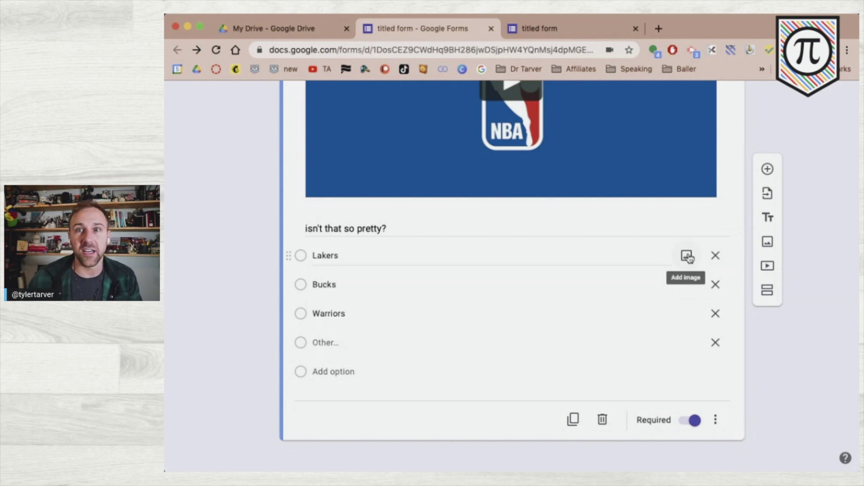
# - Attach a Lakers logo from a Google image search for 'laker' to the Lakers choice
pyautogui.click(686, 256)
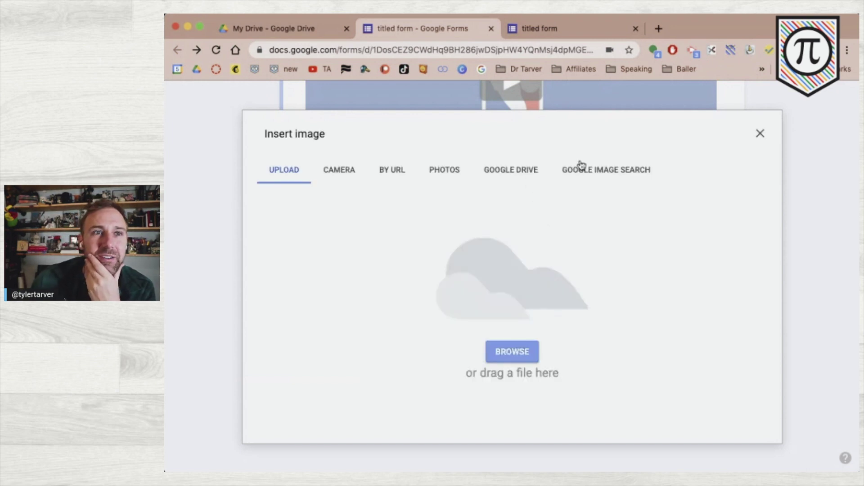
pyautogui.click(608, 170)
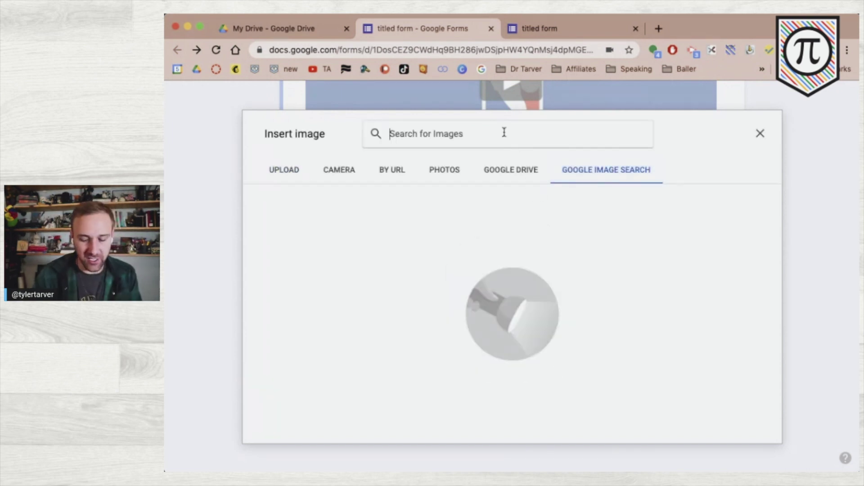
pyautogui.write('lakers')
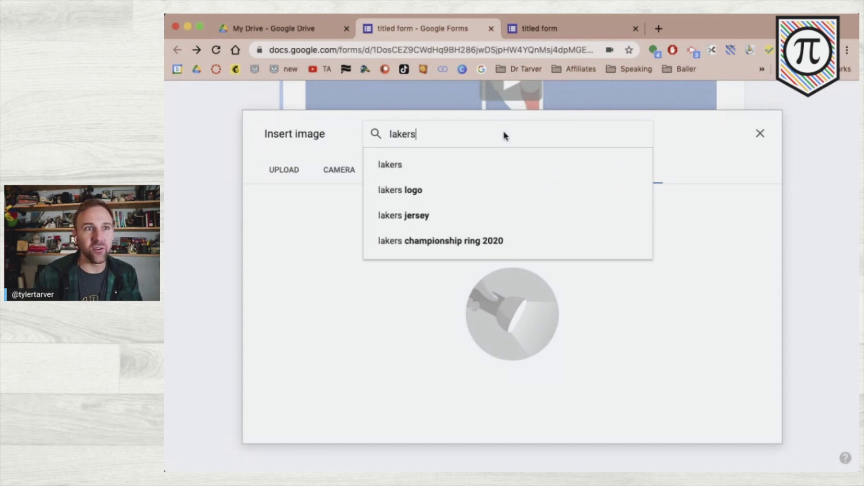
pyautogui.press('Return')
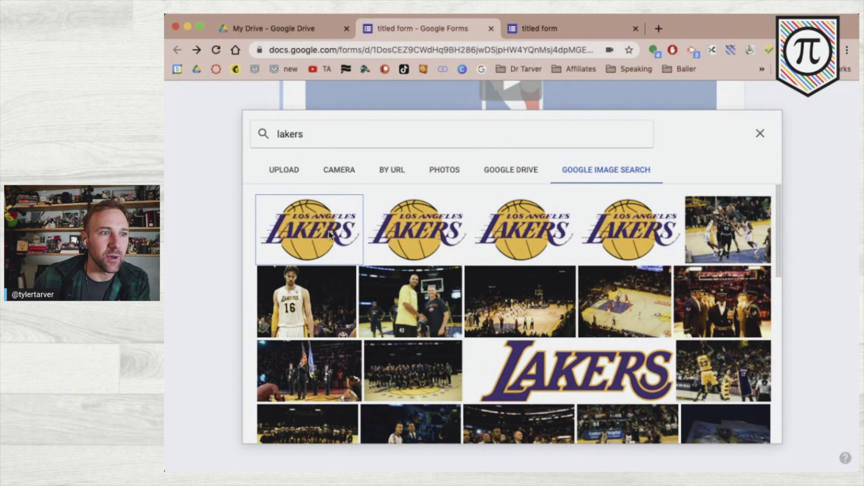
pyautogui.click(333, 236)
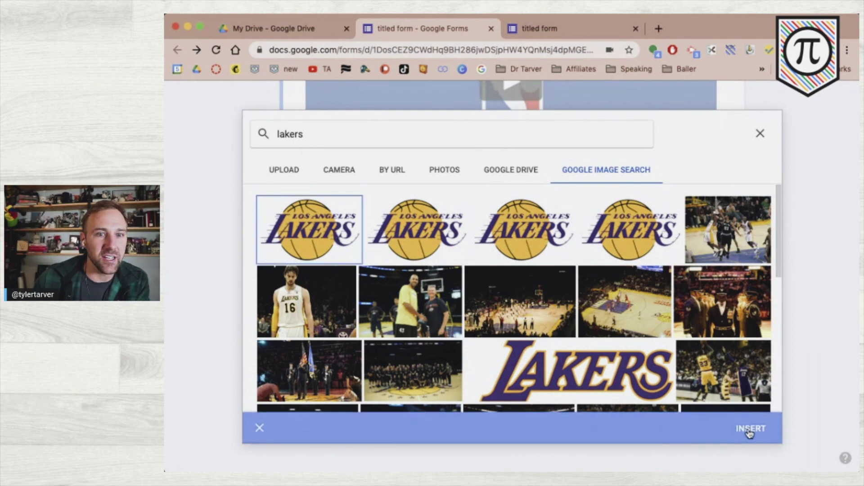
pyautogui.click(748, 428)
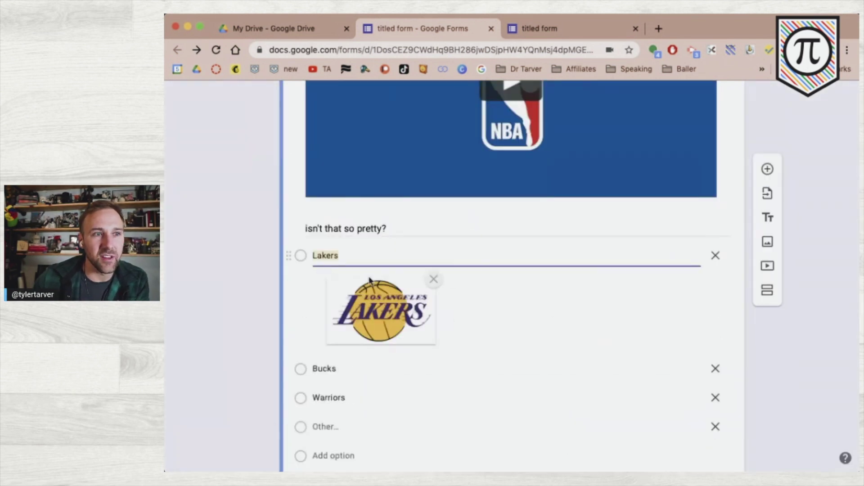
# - Delete the Lakers text so the first choice shows only the logo
pyautogui.click(715, 261)
pyautogui.click(431, 265)
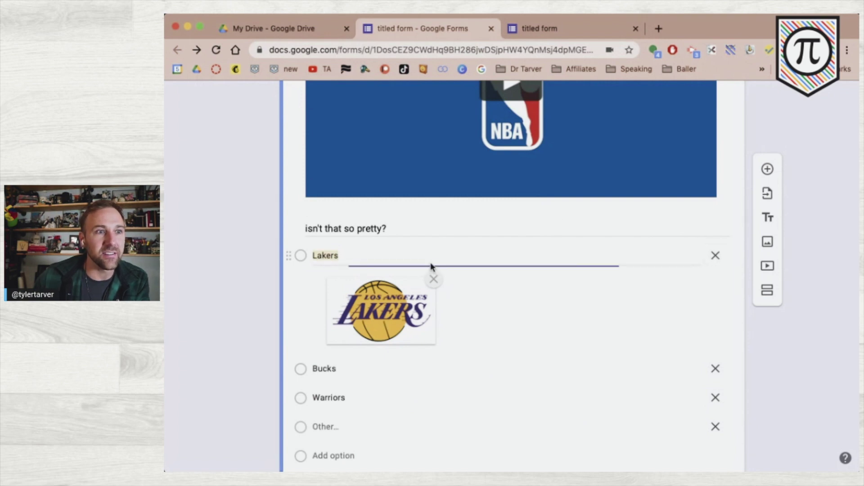
pyautogui.press('BackSpace')
pyautogui.click(276, 344)
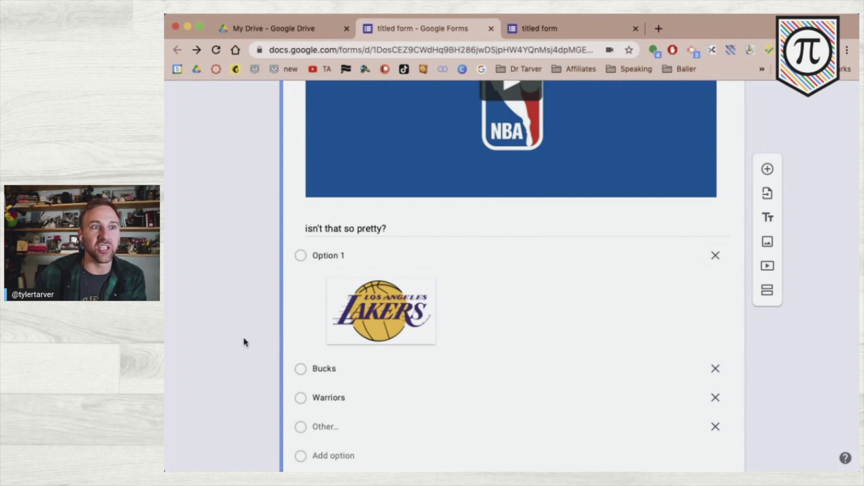
pyautogui.click(390, 249)
pyautogui.press('BackSpace')
pyautogui.click(204, 305)
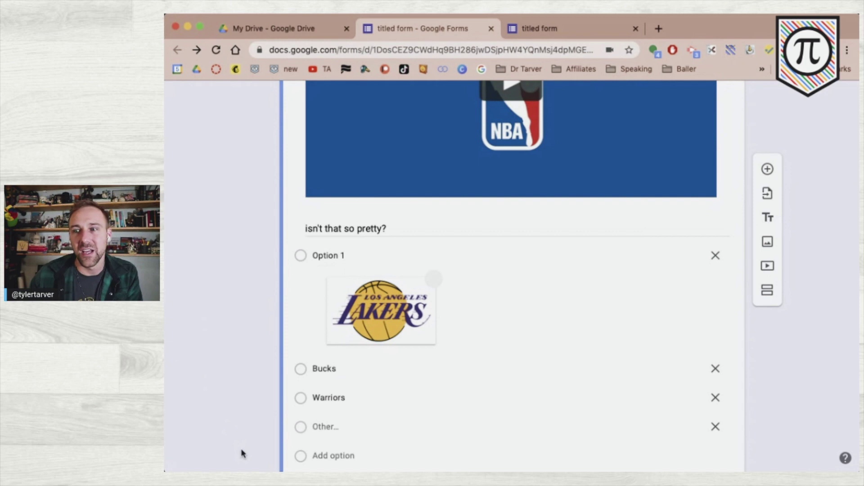
pyautogui.scroll(-2, 243, 455)
pyautogui.scroll(3, 243, 454)
pyautogui.scroll(-2, 243, 454)
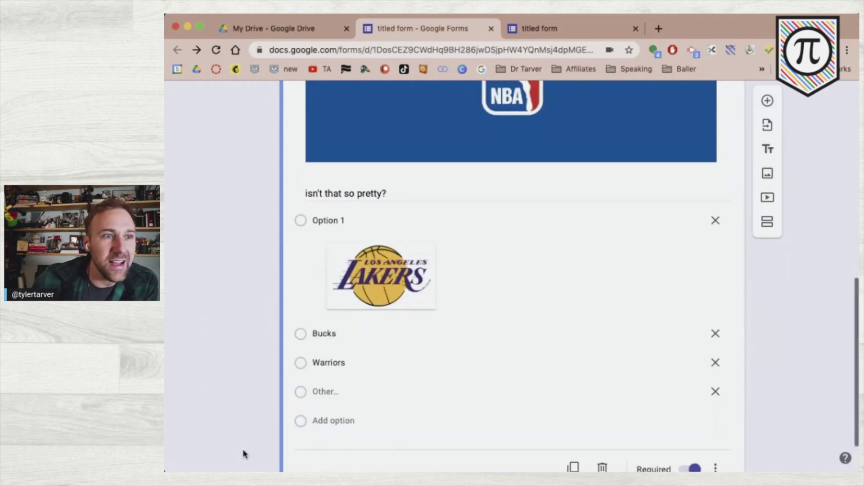
pyautogui.scroll(-1, 374, 322)
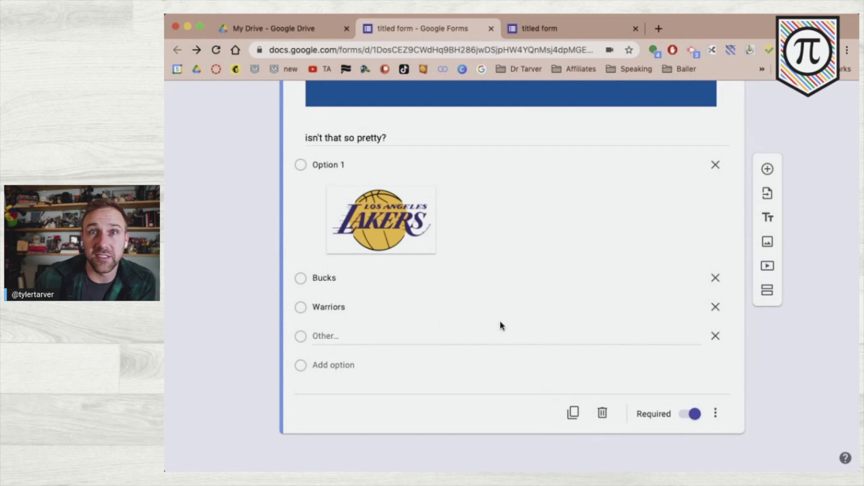
# - Add the question 'Which photo represents a positive slope' and start inserting an image on Option 1
pyautogui.click(767, 169)
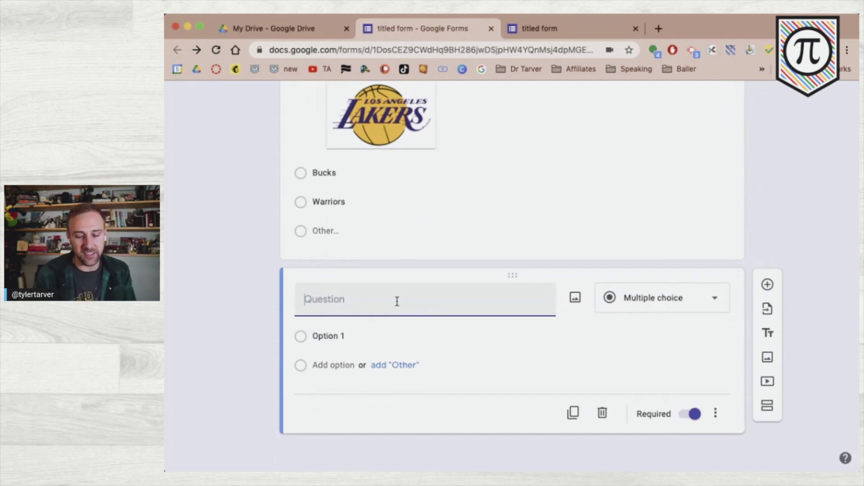
pyautogui.write('Whic')
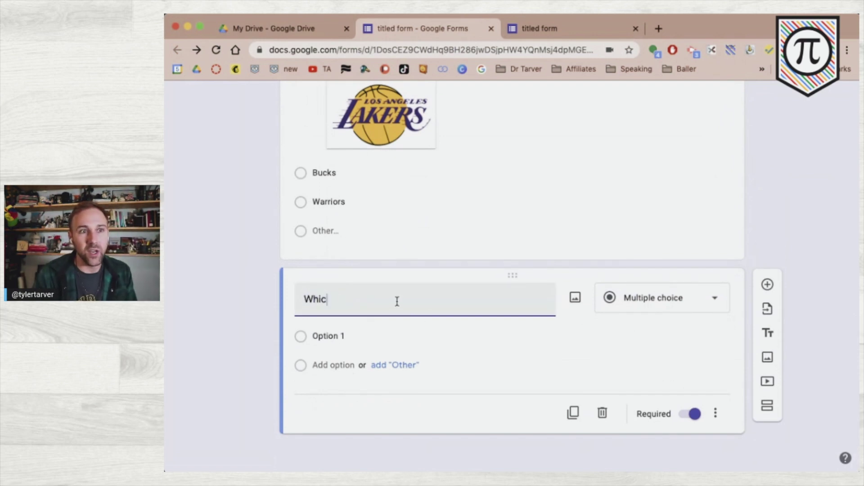
pyautogui.write('h photo represents a pos')
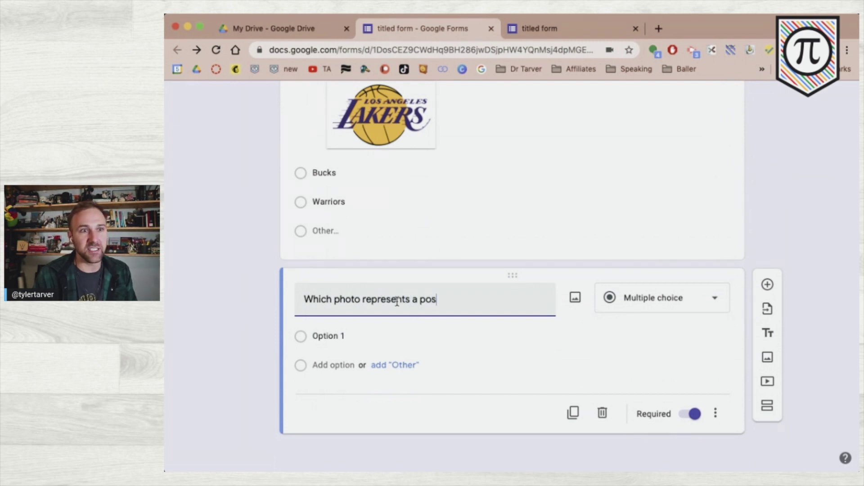
pyautogui.write('itive slope?')
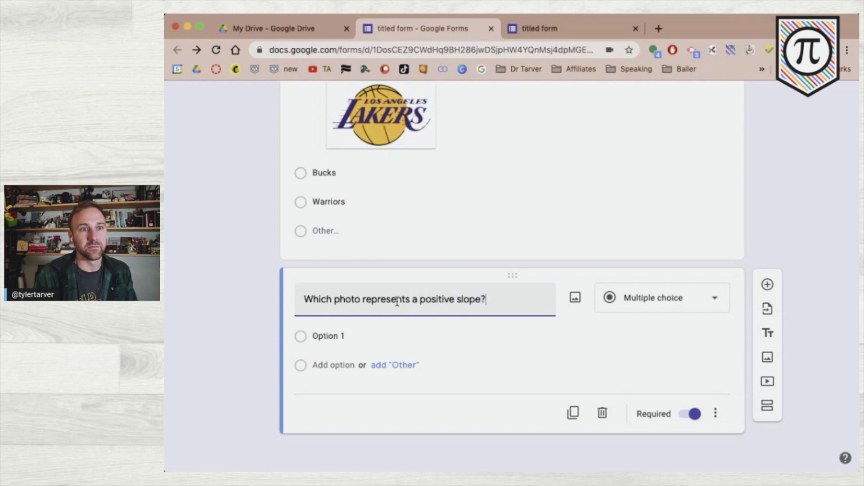
pyautogui.click(387, 337)
pyautogui.click(685, 338)
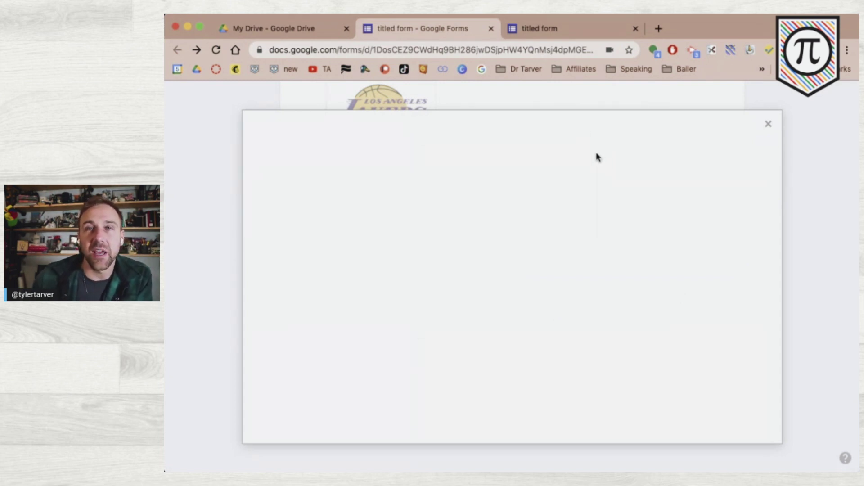
# - Search Google images for 'slope' and insert the m = 1 graph into Option 1
pyautogui.click(594, 175)
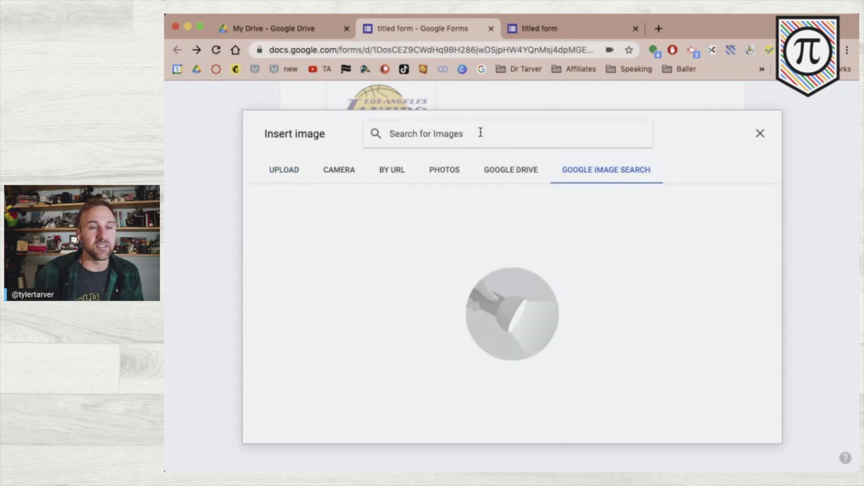
pyautogui.write('slope')
pyautogui.press('Return')
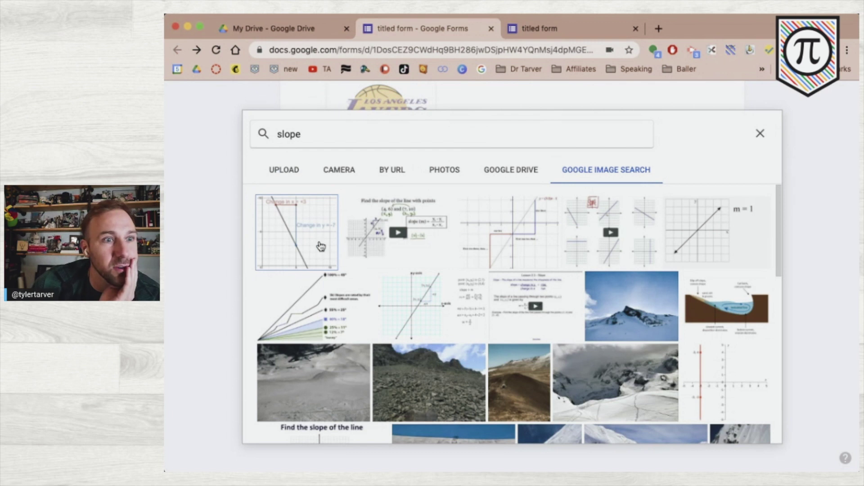
pyautogui.click(317, 247)
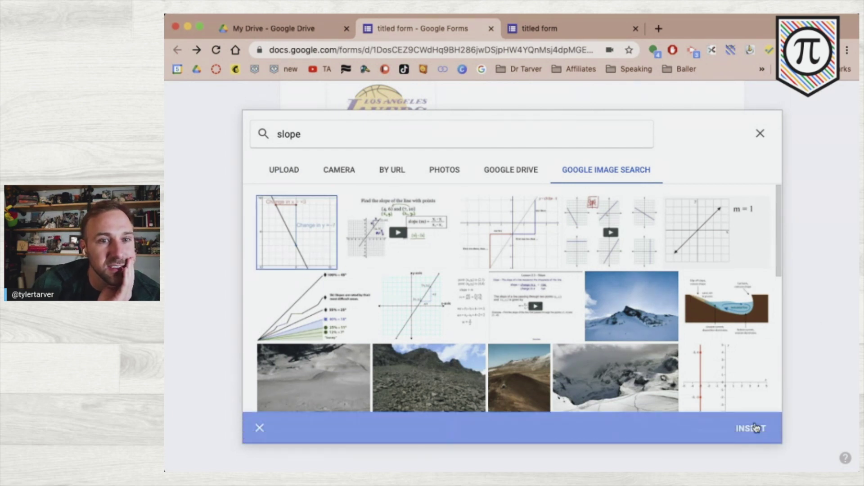
pyautogui.click(714, 255)
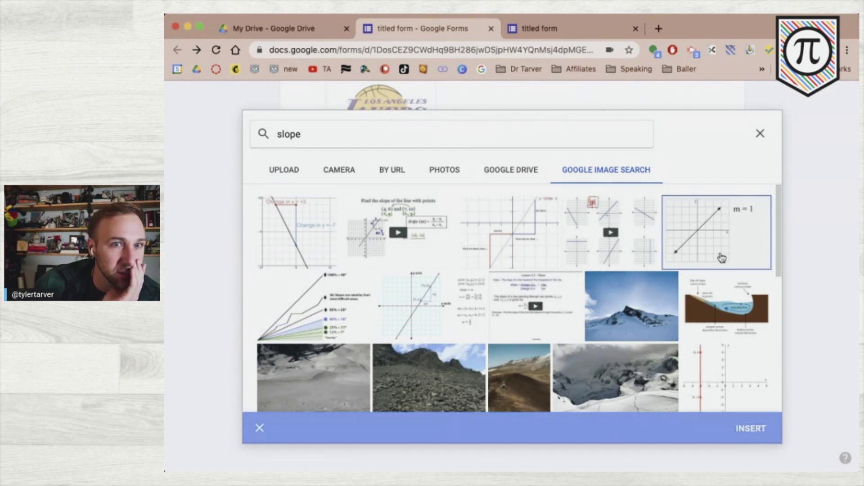
pyautogui.click(745, 430)
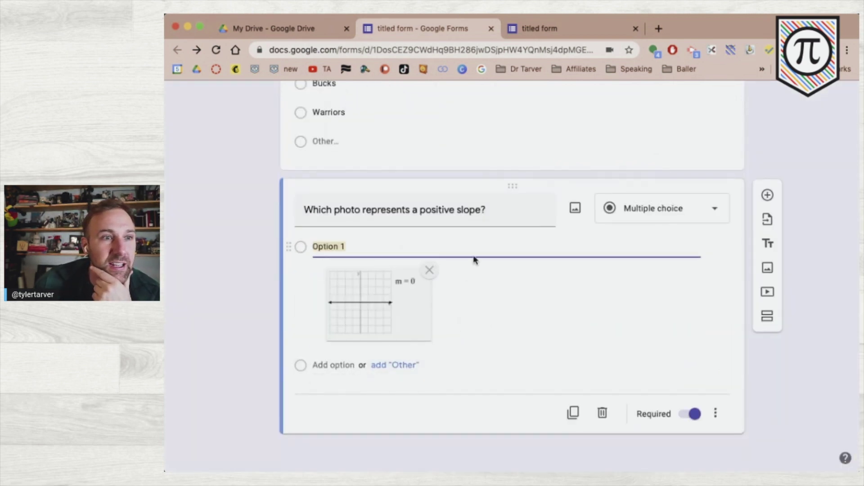
# - Add an Option 2 answer and delete the slope image from Option 1
pyautogui.click(470, 250)
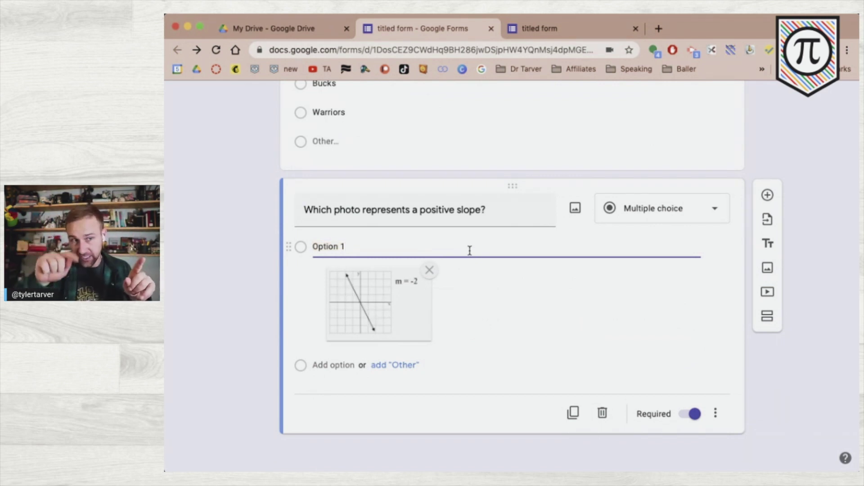
pyautogui.press('Return')
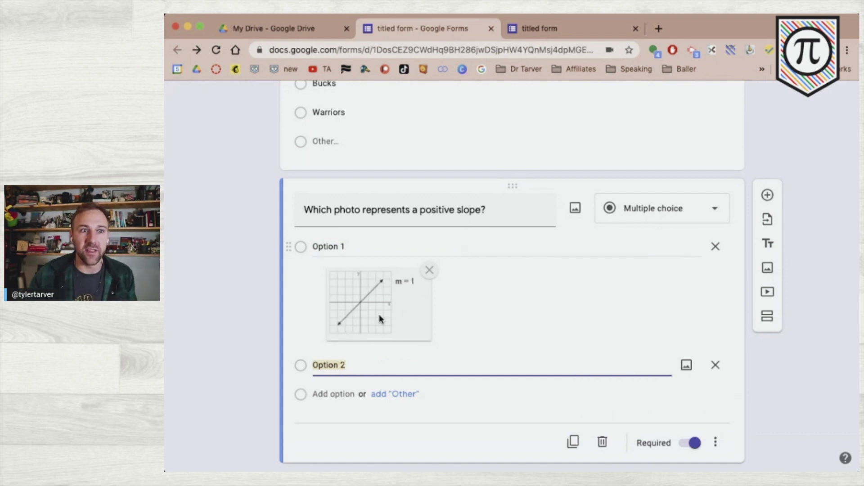
pyautogui.click(429, 271)
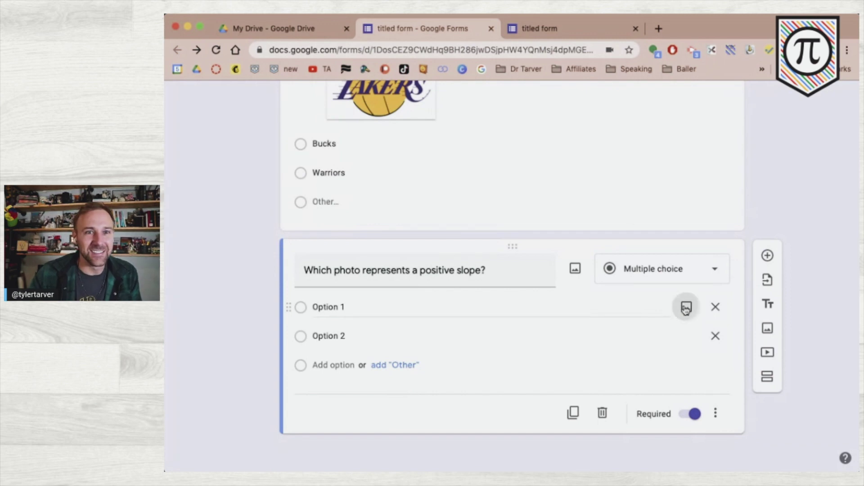
pyautogui.click(684, 307)
pyautogui.scroll(-10, 588, 265)
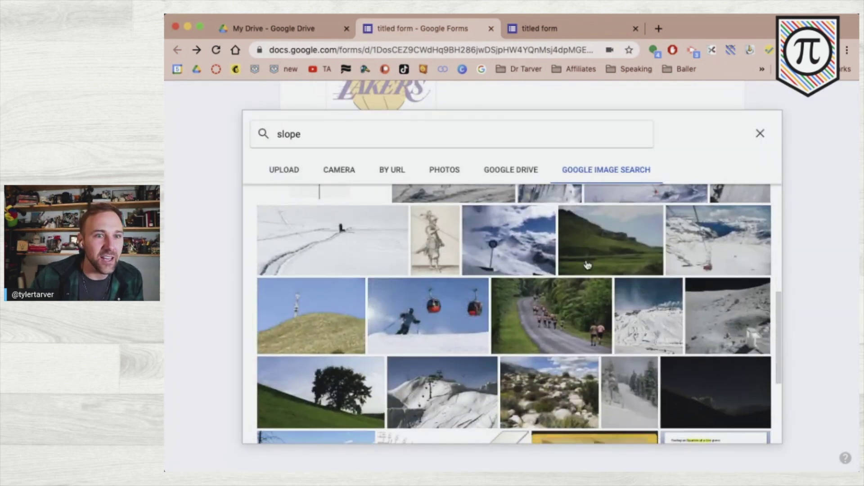
pyautogui.scroll(15, 587, 265)
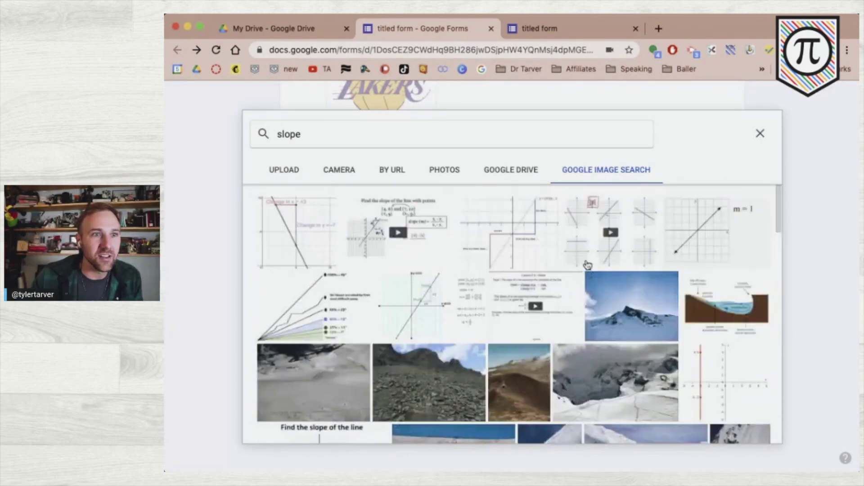
pyautogui.click(354, 133)
pyautogui.write('line coordinate ')
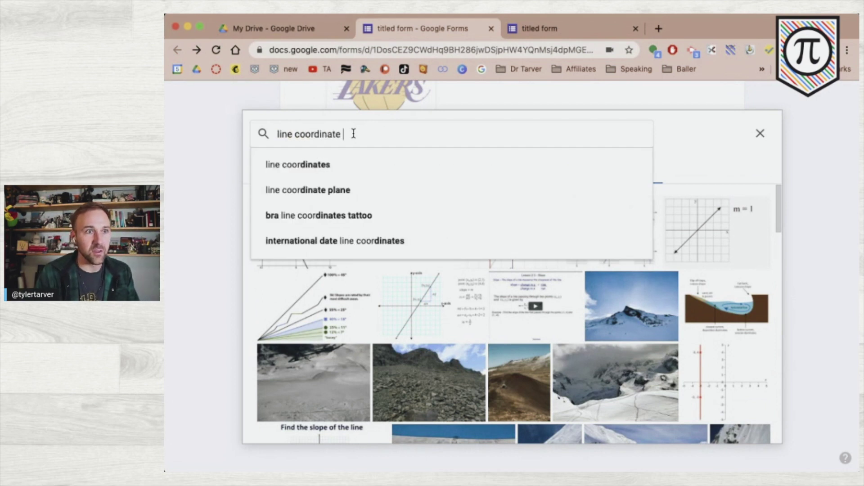
pyautogui.write('plane')
pyautogui.press('Return')
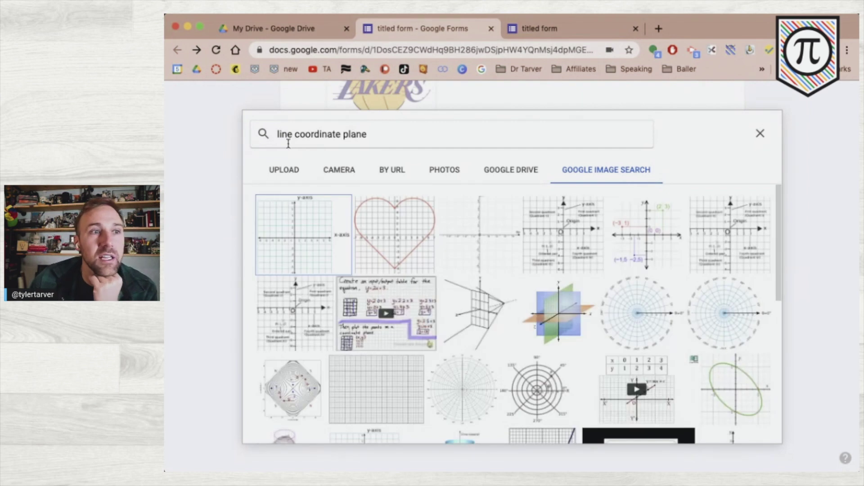
pyautogui.scroll(-5, 571, 267)
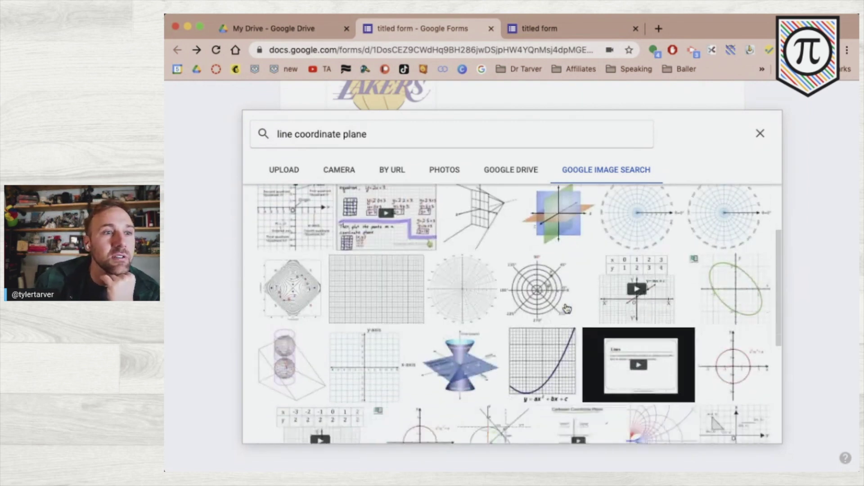
pyautogui.scroll(-3, 567, 309)
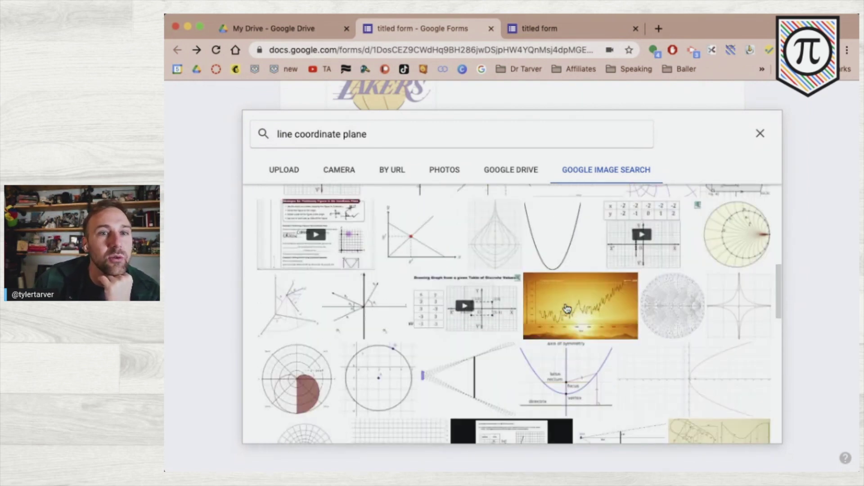
pyautogui.scroll(-10, 526, 358)
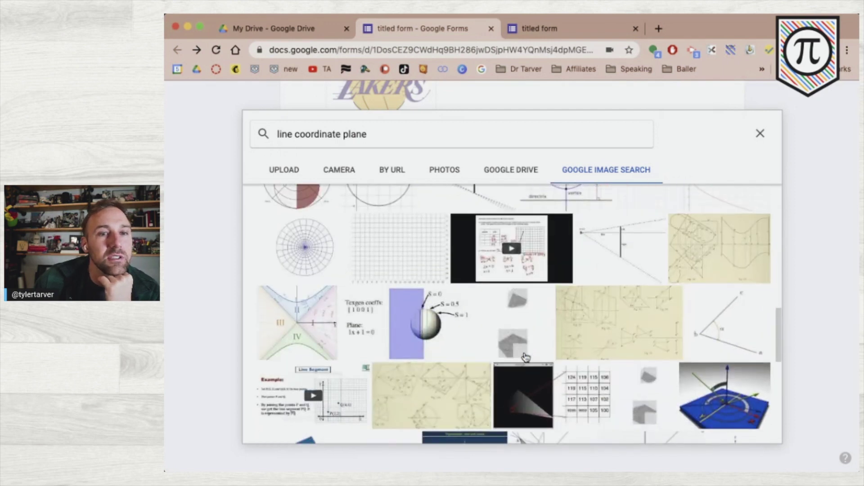
pyautogui.scroll(-10, 526, 358)
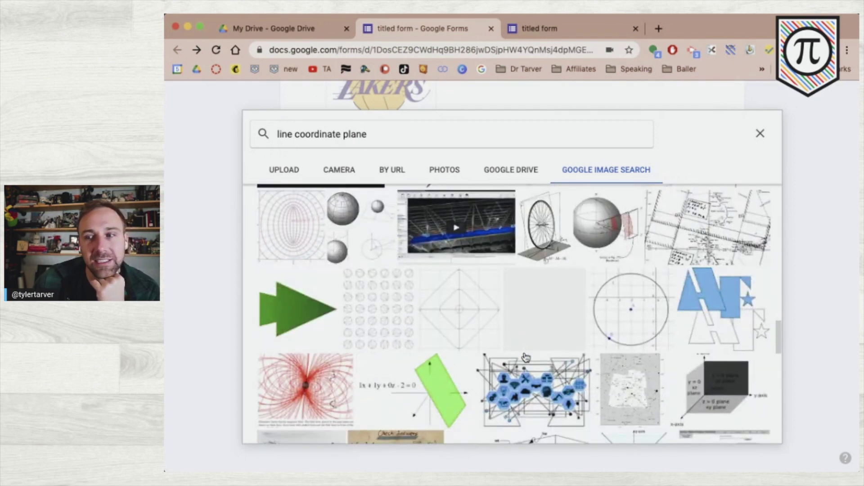
pyautogui.scroll(-10, 526, 358)
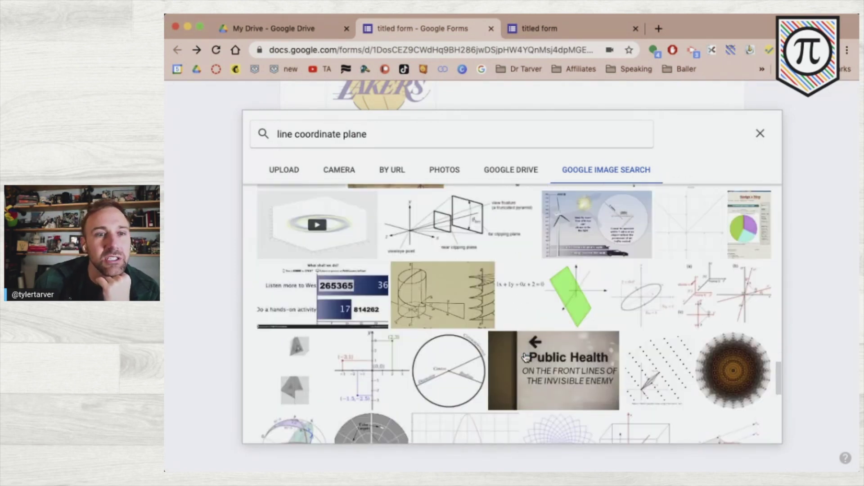
pyautogui.scroll(-10, 526, 358)
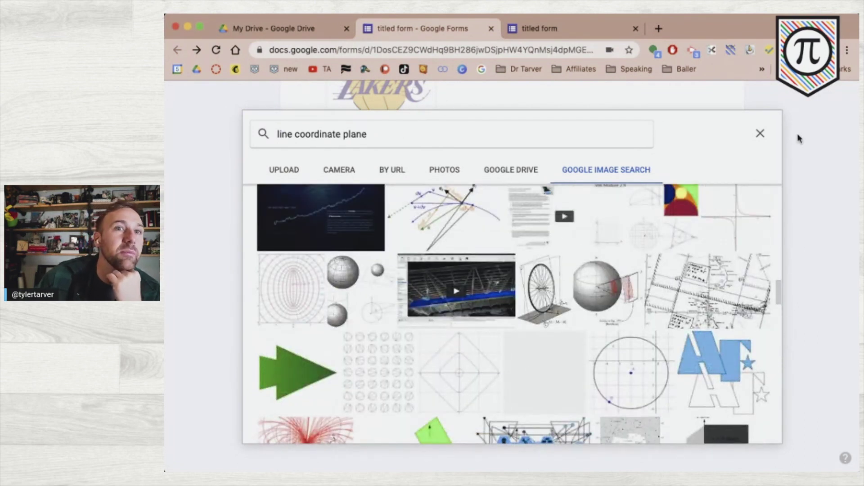
pyautogui.click(761, 137)
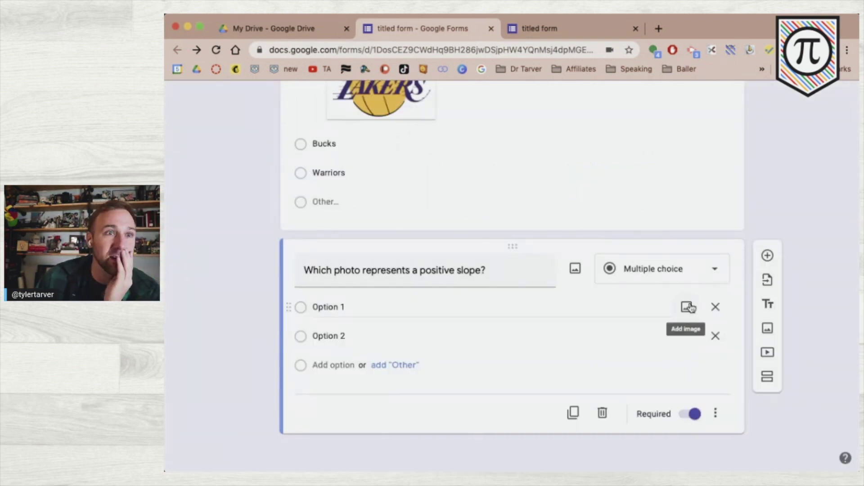
# - Run a Google web search for 'slope' in the third Chrome tab, replacing the form preview
pyautogui.click(554, 28)
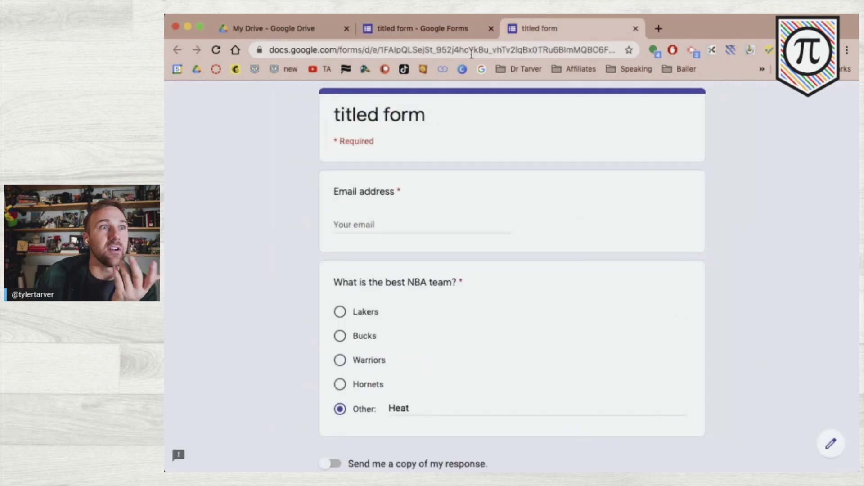
pyautogui.click(431, 50)
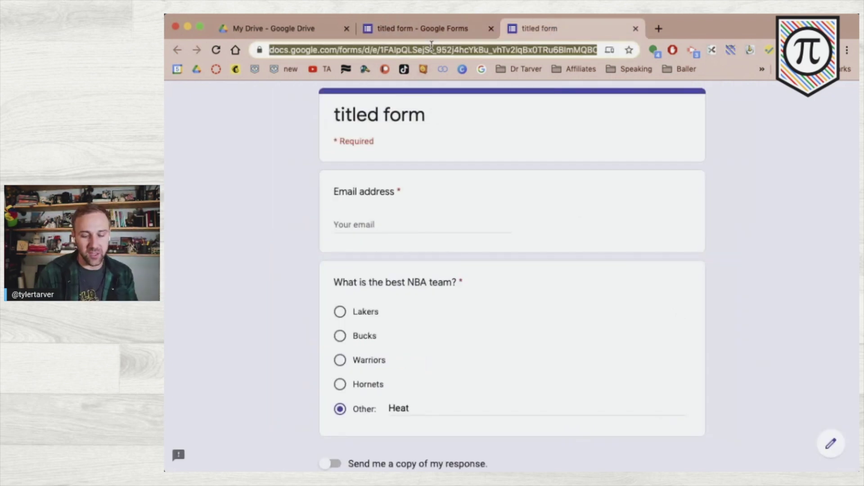
pyautogui.write('sliope')
pyautogui.press('Return')
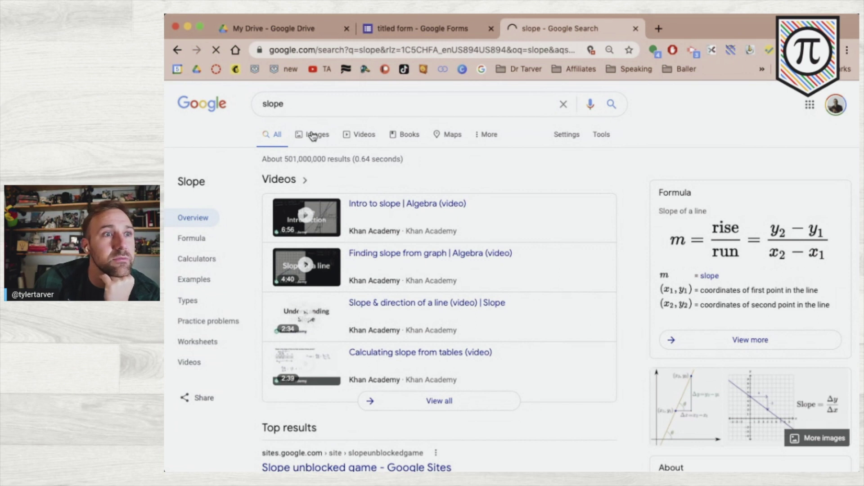
# - Save the Khan Academy 'Slope review' graph from the slope image results as an SVG file
pyautogui.click(313, 135)
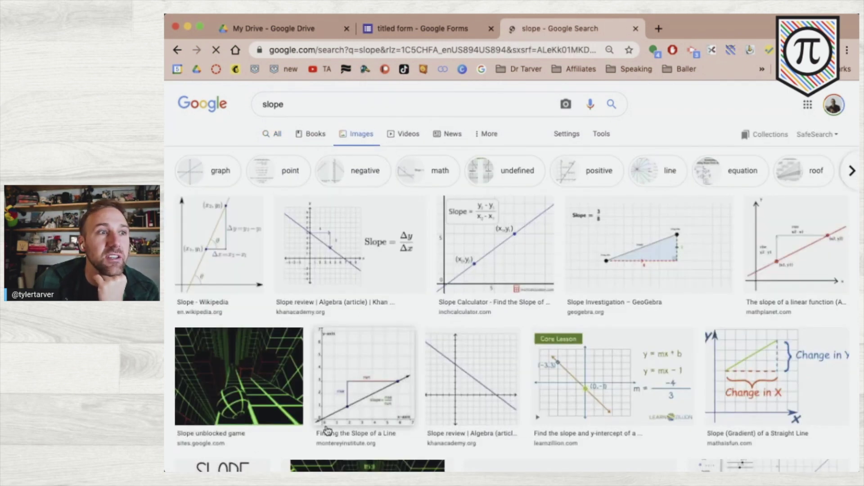
pyautogui.scroll(-2, 405, 340)
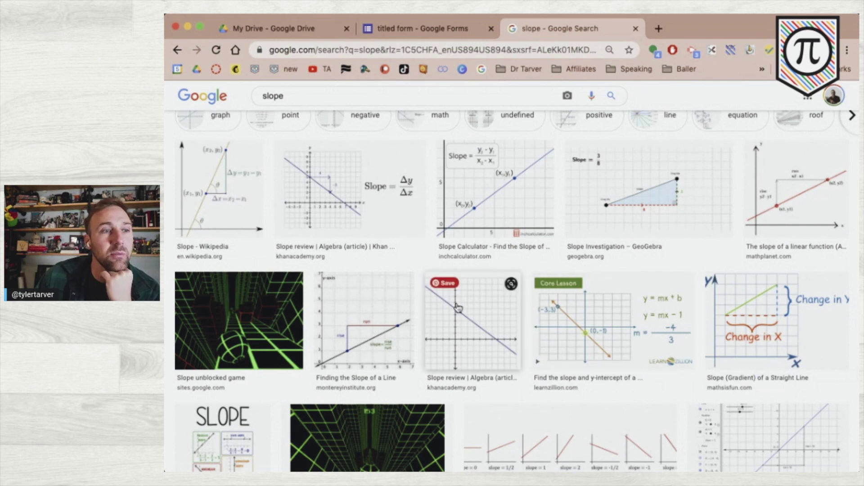
pyautogui.scroll(-4, 457, 326)
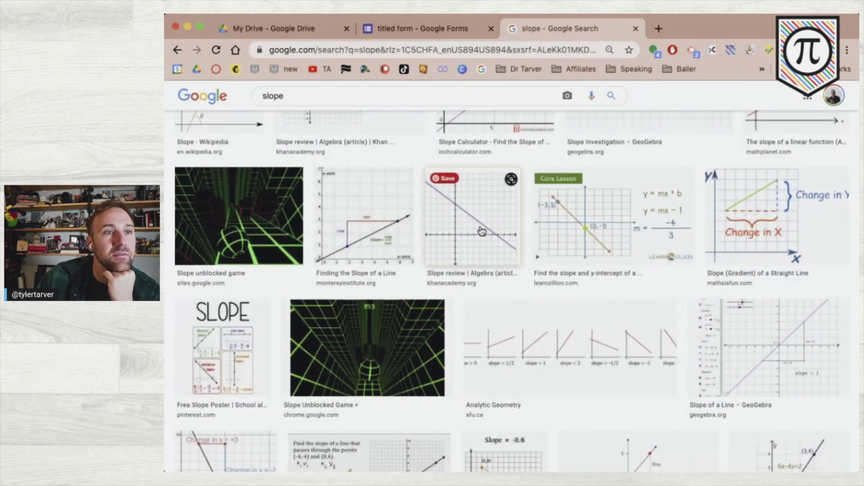
pyautogui.click(481, 232)
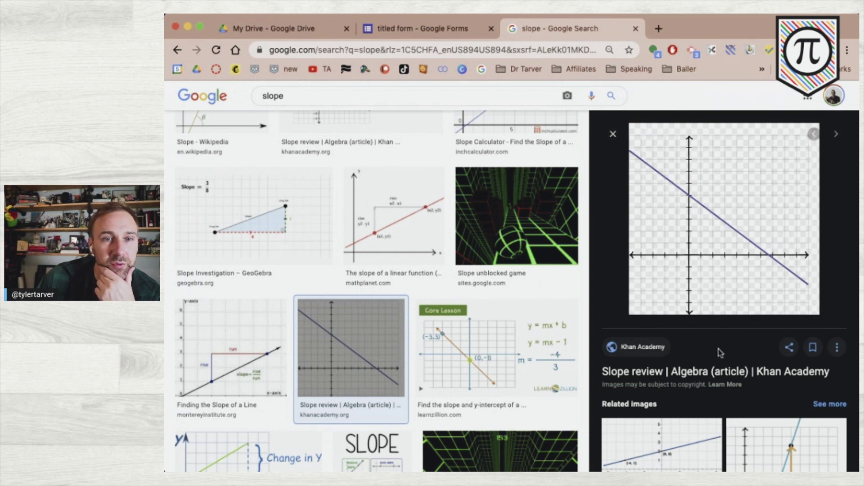
pyautogui.press('super+shift+4')
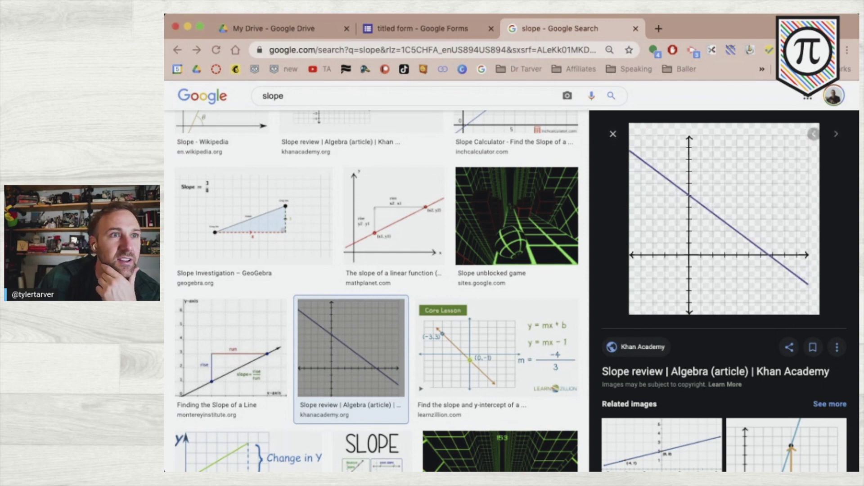
pyautogui.click(422, 27)
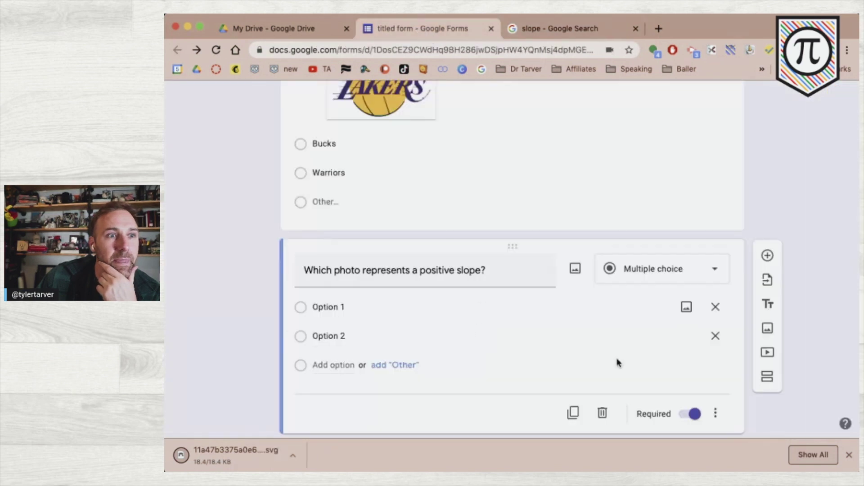
# - Upload the downloaded slope graph SVG from the computer as Option 1's image
pyautogui.click(687, 306)
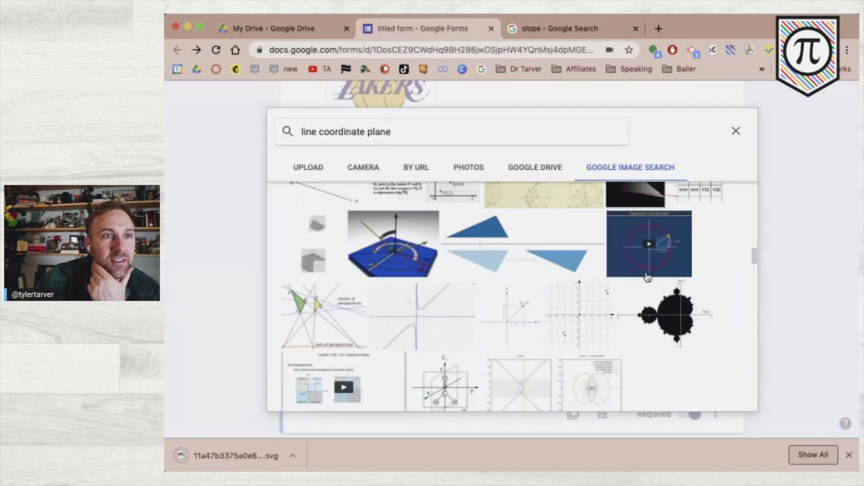
pyautogui.click(318, 172)
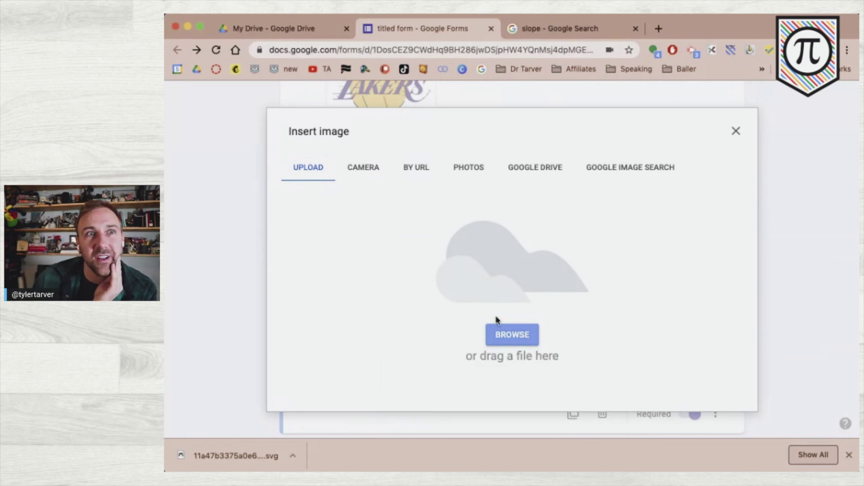
pyautogui.click(536, 33)
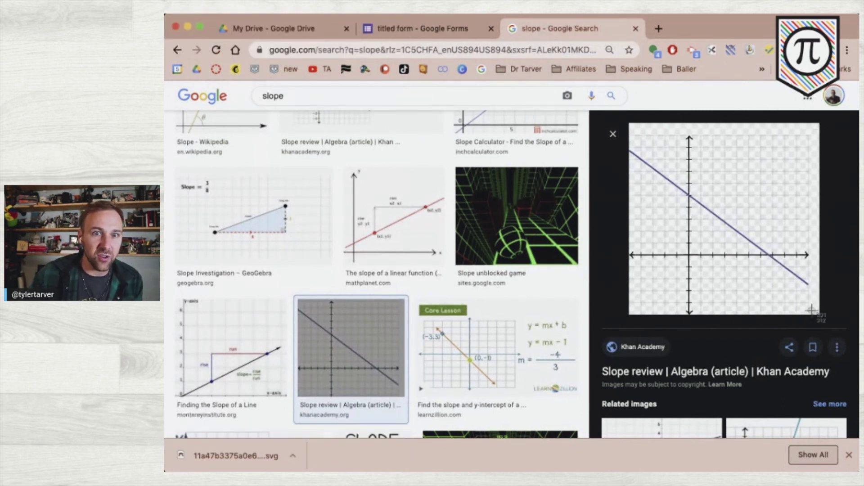
pyautogui.click(423, 30)
pyautogui.click(527, 336)
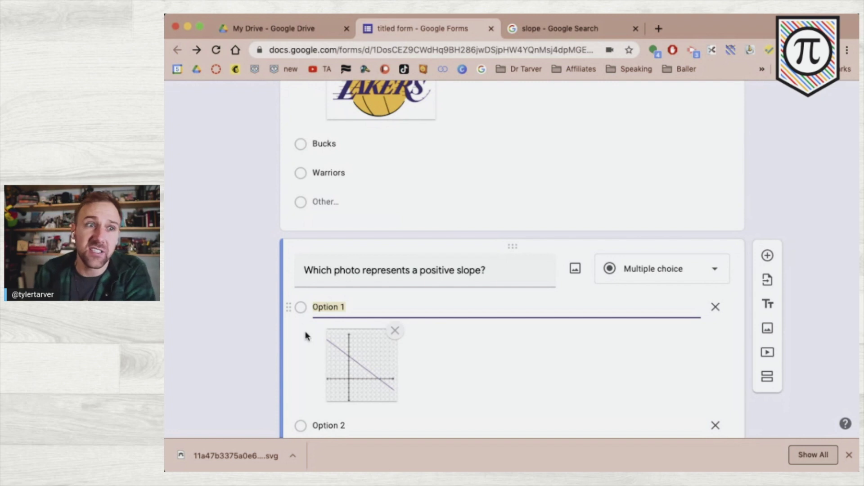
pyautogui.click(238, 348)
pyautogui.scroll(-3, 239, 344)
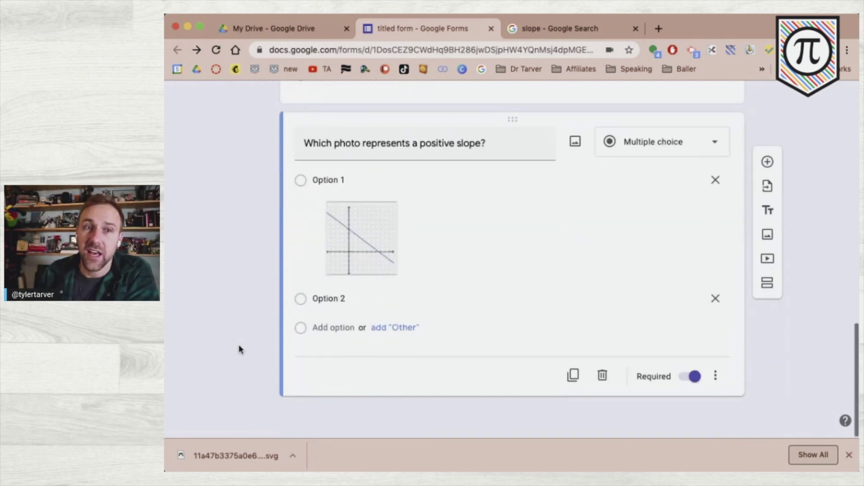
pyautogui.scroll(6, 236, 351)
pyautogui.scroll(-5, 230, 356)
pyautogui.scroll(8, 285, 223)
pyautogui.scroll(-9, 559, 318)
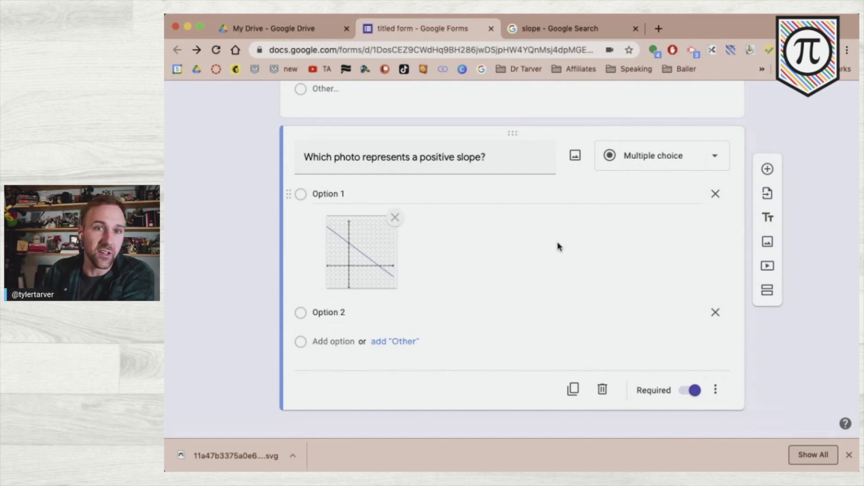
# - Add a new Short answer question below the slope question
pyautogui.click(767, 169)
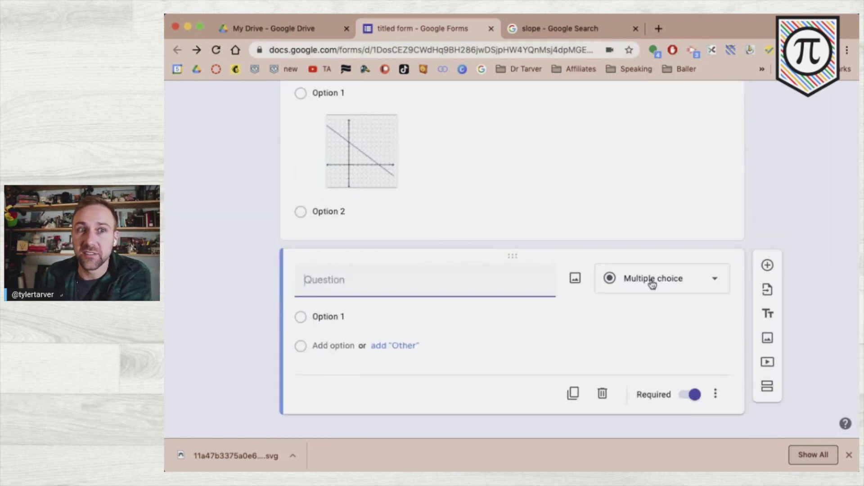
pyautogui.click(653, 284)
pyautogui.click(629, 114)
# - Title it 'Who was the first President of the United States?' and keep it Short answer
pyautogui.click(380, 285)
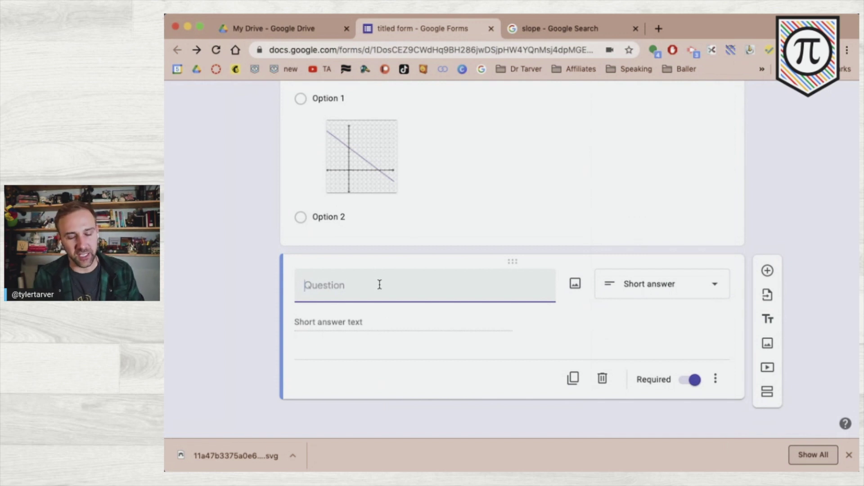
pyautogui.write('Who ')
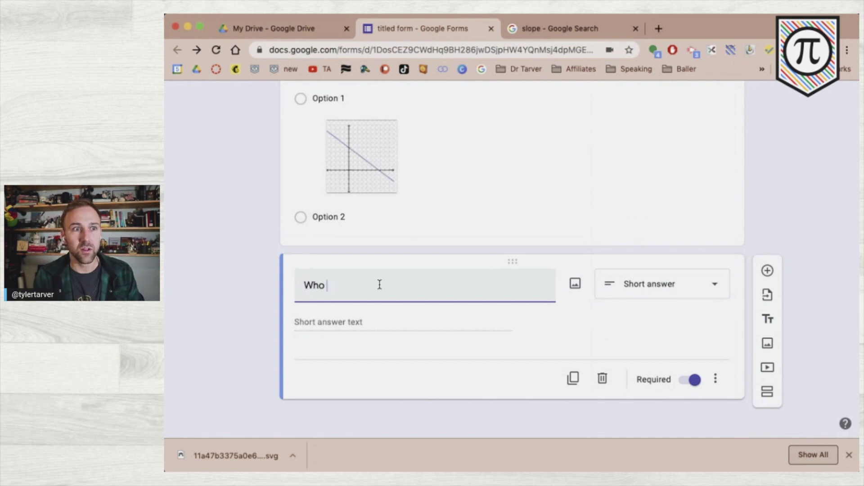
pyautogui.write('was the fir')
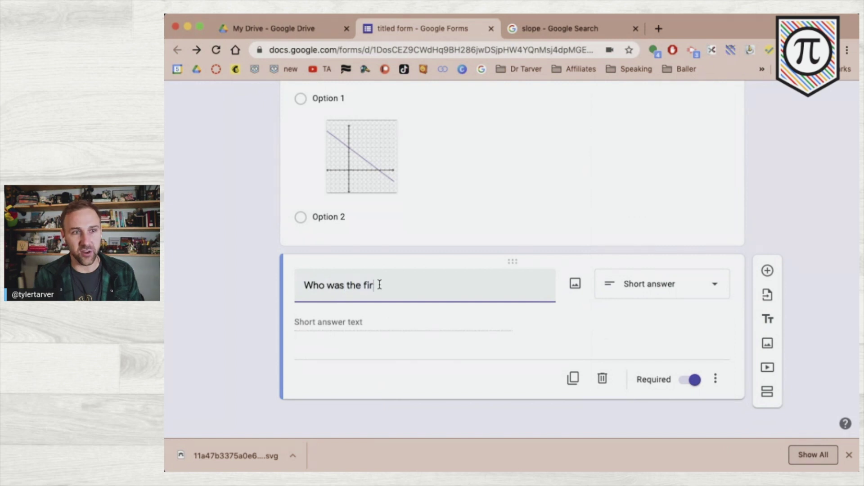
pyautogui.write('st pre')
pyautogui.press('BackSpace')
pyautogui.press('BackSpace')
pyautogui.press('BackSpace')
pyautogui.write('Pre')
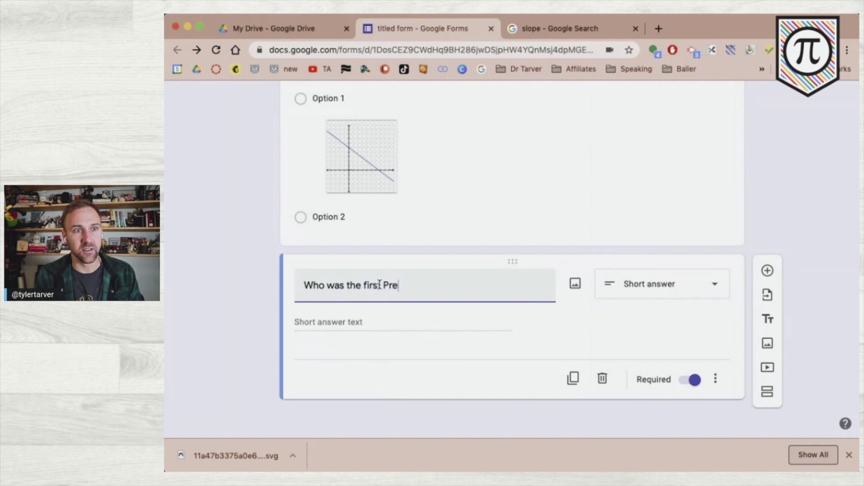
pyautogui.write('sident')
pyautogui.press('BackSpace')
pyautogui.press('BackSpace')
pyautogui.press('BackSpace')
pyautogui.press('BackSpace')
pyautogui.press('BackSpace')
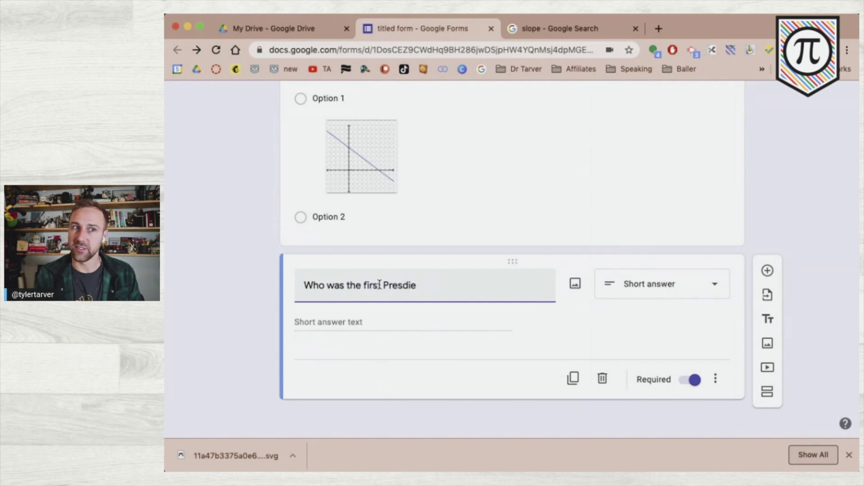
pyautogui.write('ident of hte')
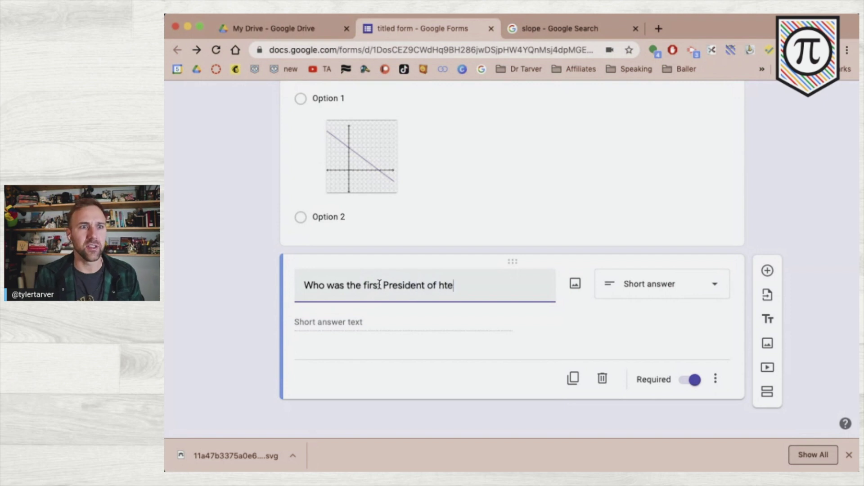
pyautogui.press('BackSpace')
pyautogui.press('BackSpace')
pyautogui.press('BackSpace')
pyautogui.press('BackSpace')
pyautogui.write('the Unite')
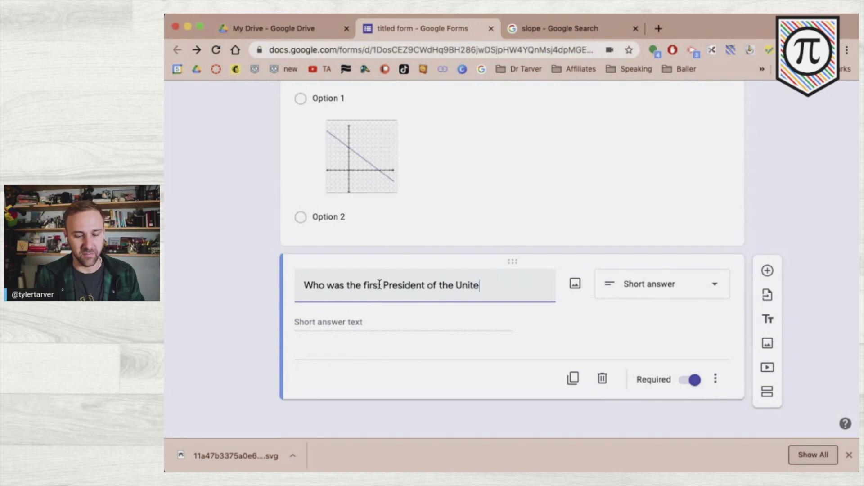
pyautogui.write('d States?')
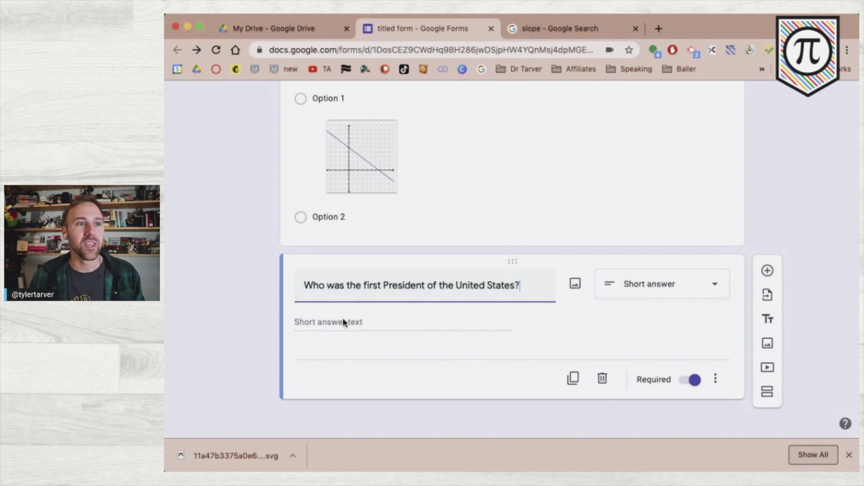
pyautogui.click(331, 320)
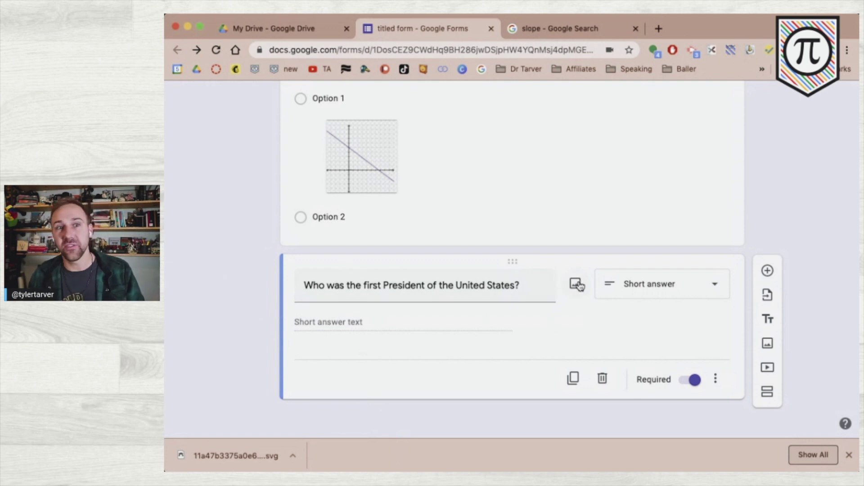
pyautogui.click(665, 294)
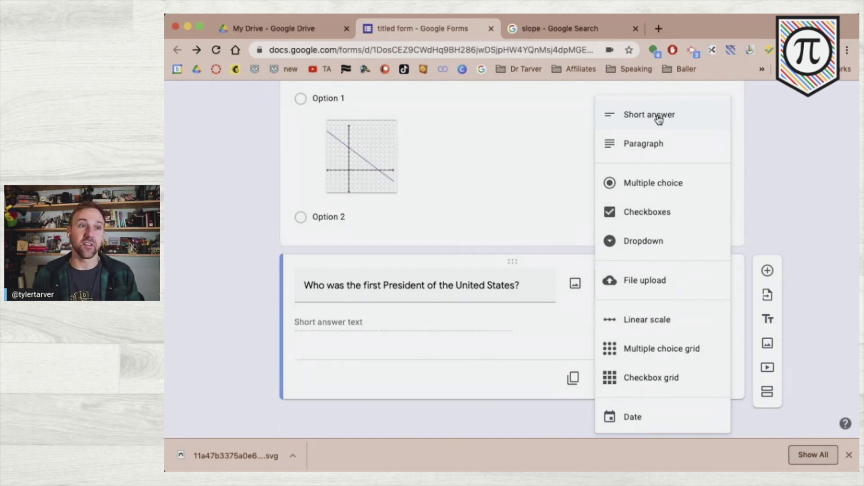
pyautogui.click(255, 326)
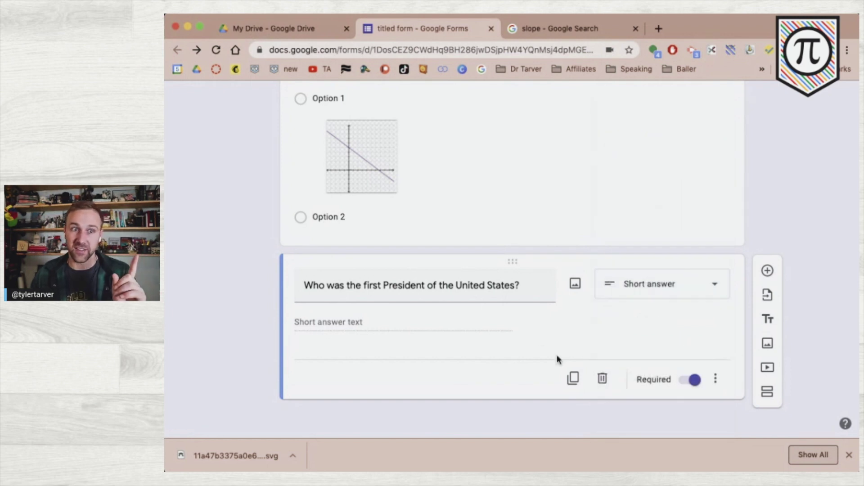
# - Duplicate the question, change 'first' to 'second' in the title, and make it a Paragraph answer
pyautogui.click(573, 379)
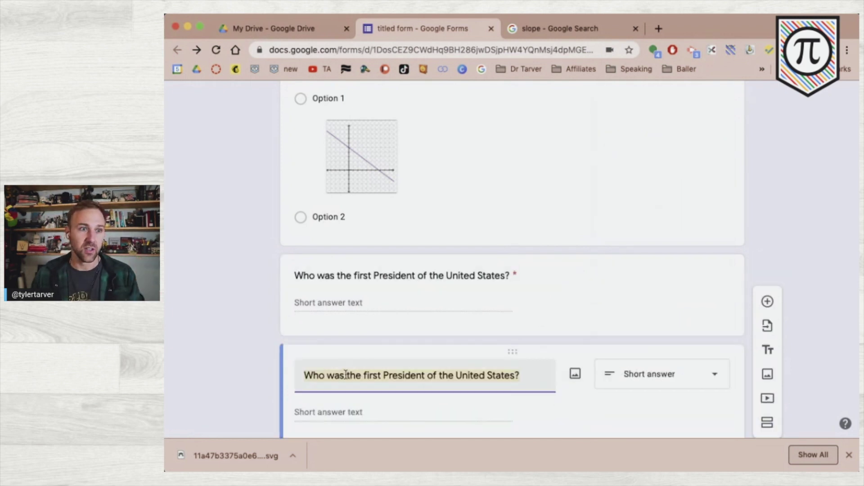
pyautogui.click(367, 375)
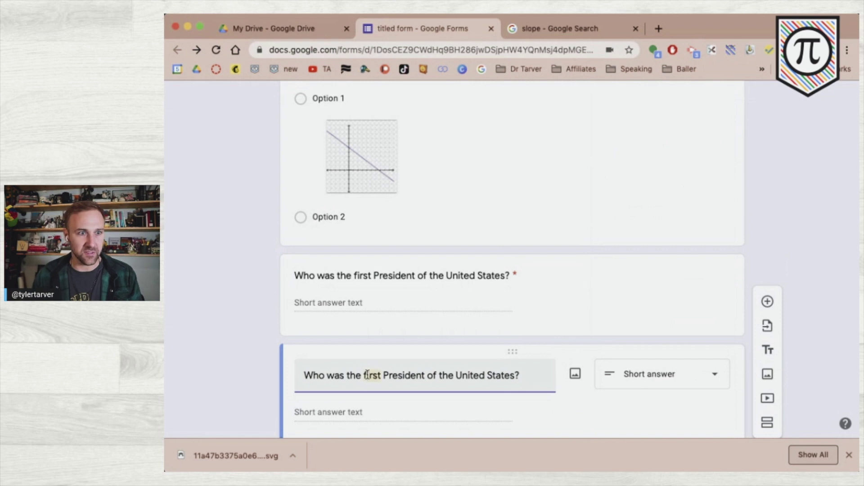
pyautogui.write('second')
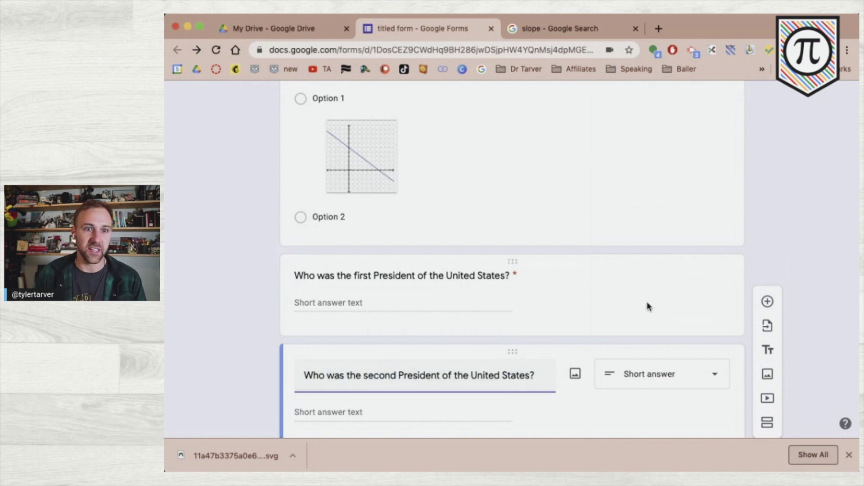
pyautogui.click(665, 367)
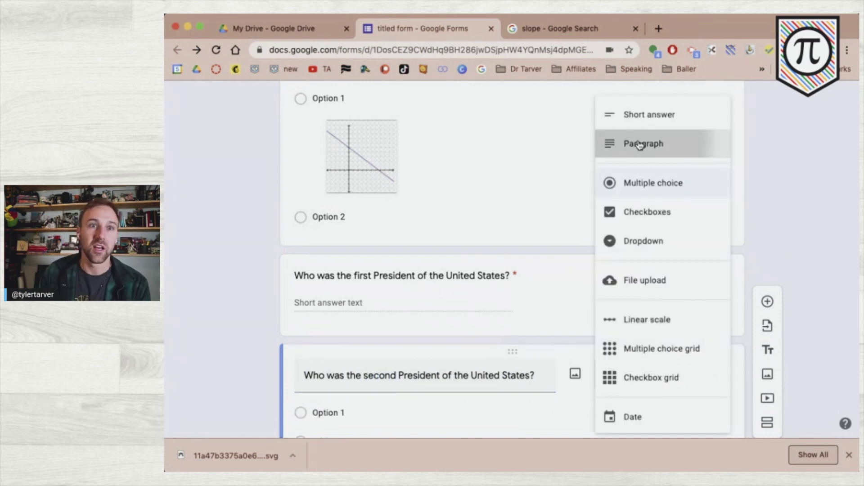
pyautogui.click(640, 144)
pyautogui.scroll(15, 752, 251)
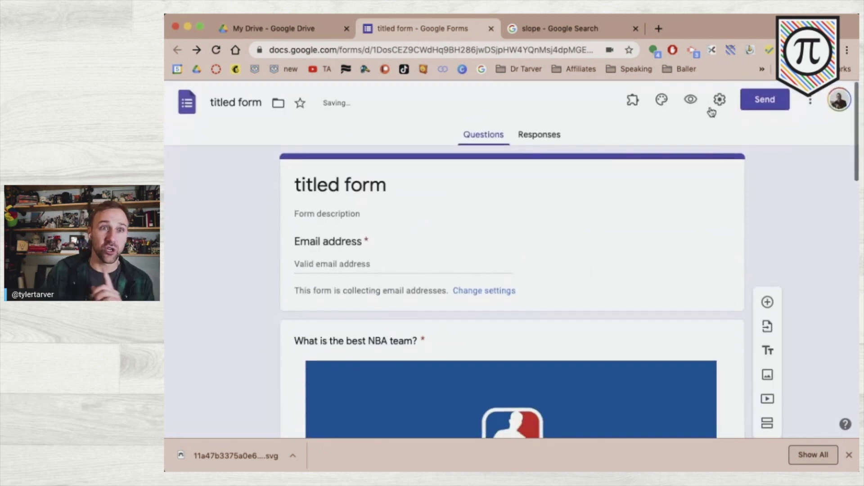
pyautogui.click(689, 101)
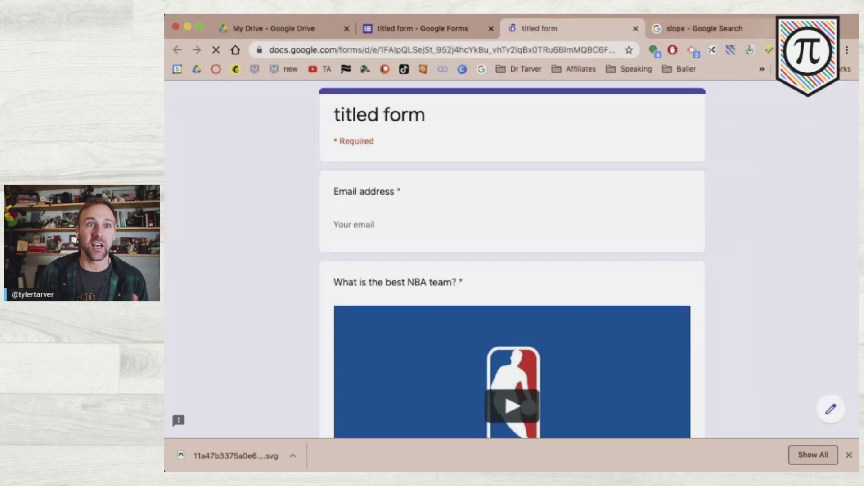
pyautogui.click(850, 455)
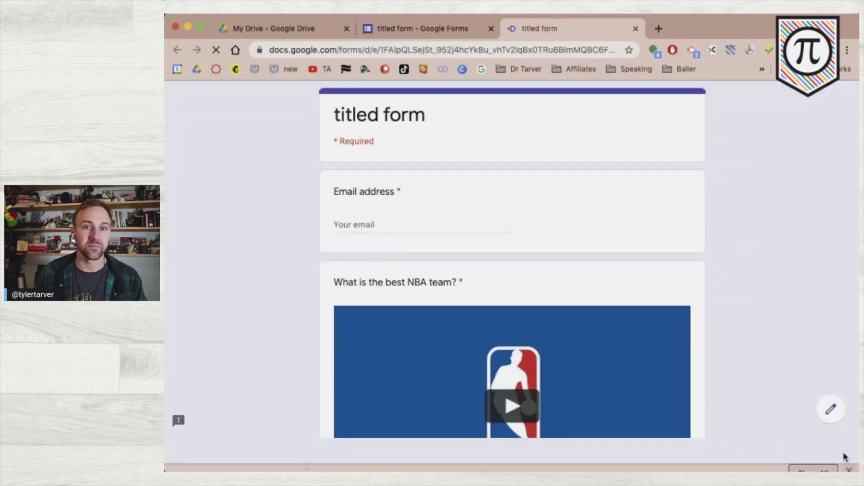
pyautogui.scroll(-10, 518, 315)
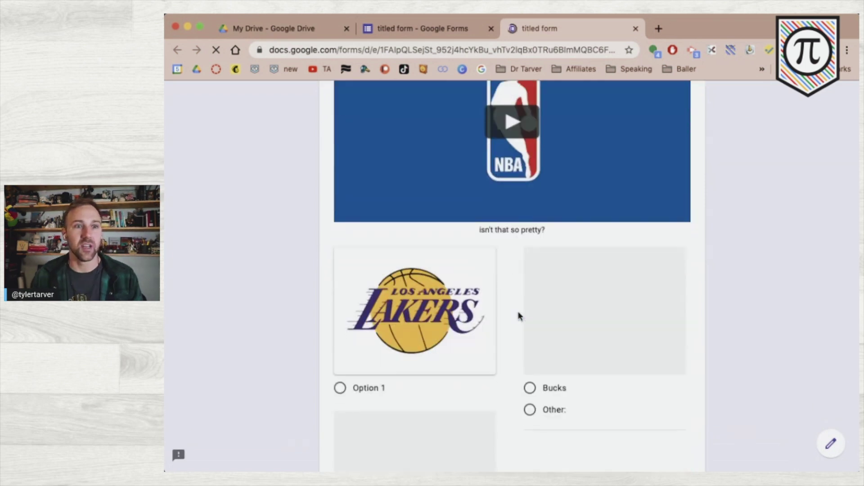
pyautogui.scroll(-10, 520, 317)
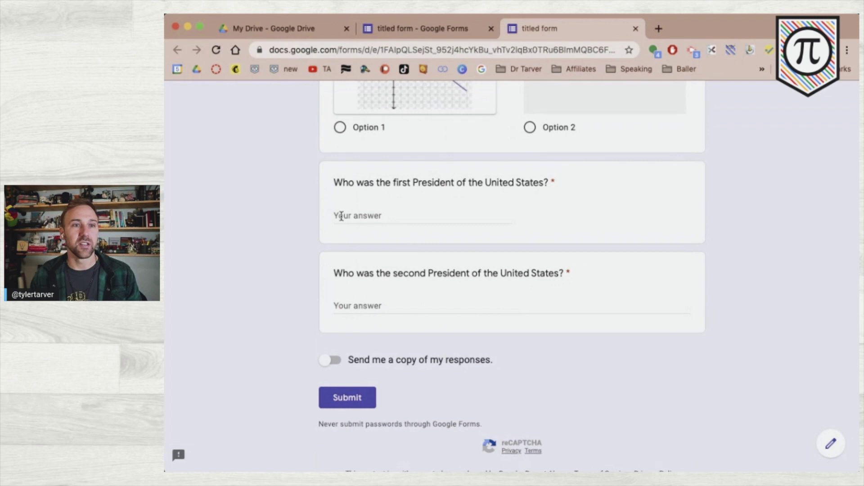
pyautogui.click(388, 216)
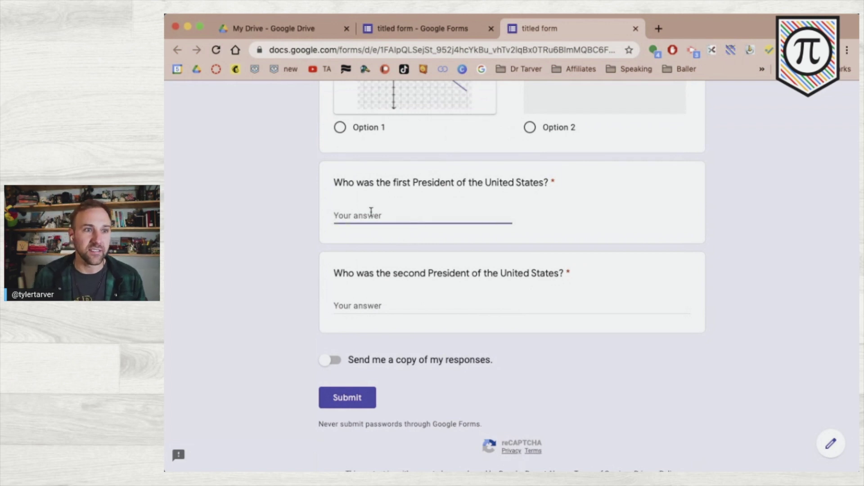
pyautogui.click(492, 312)
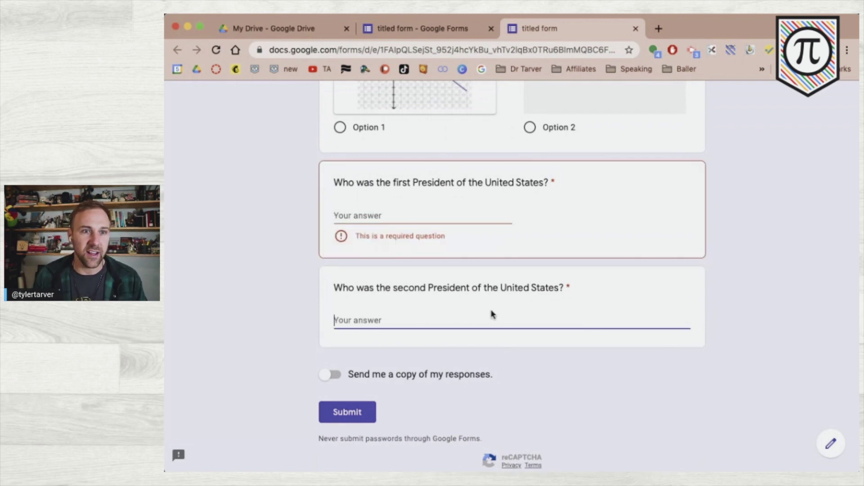
pyautogui.click(411, 217)
pyautogui.click(412, 315)
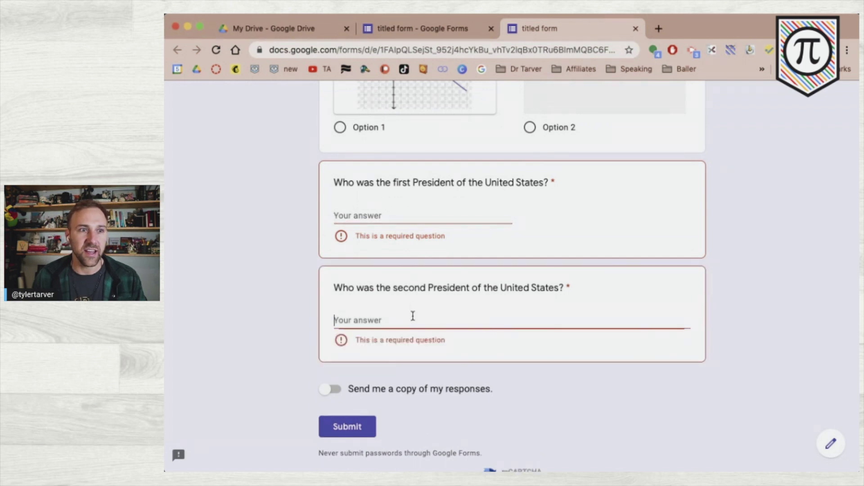
pyautogui.click(398, 209)
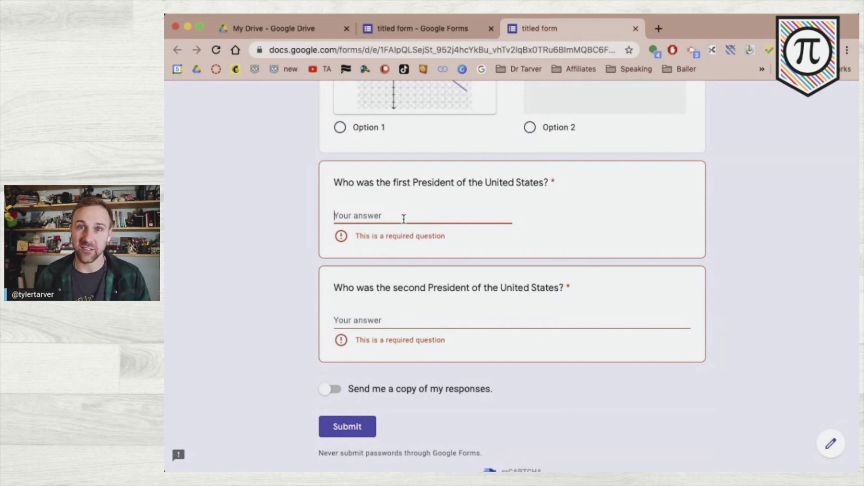
pyautogui.click(404, 219)
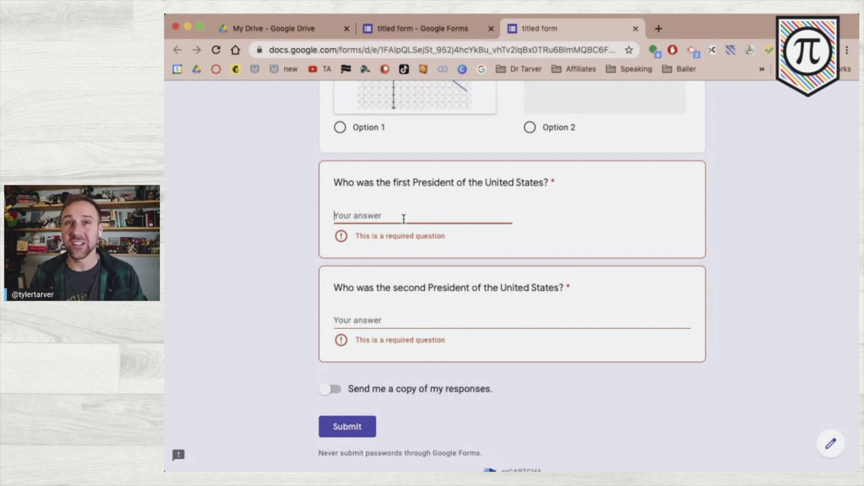
pyautogui.click(635, 29)
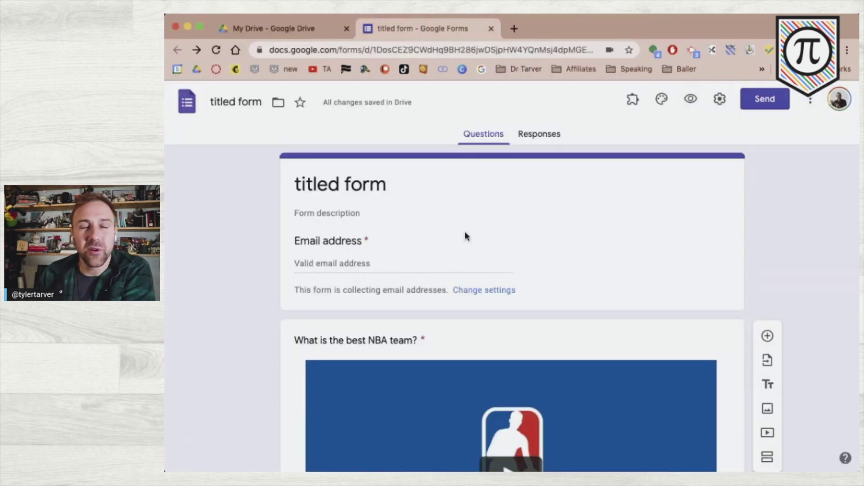
# - Change the second-President question's type to Checkboxes, leaving a single Option 1
pyautogui.scroll(-15, 466, 236)
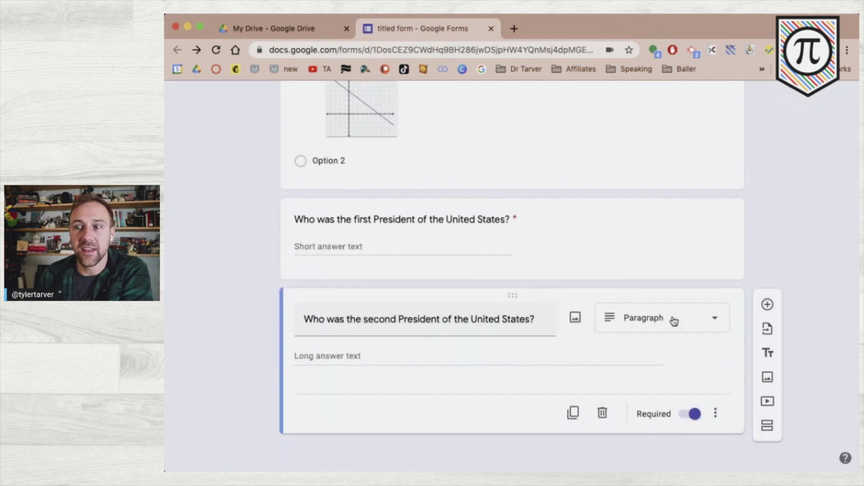
pyautogui.click(674, 321)
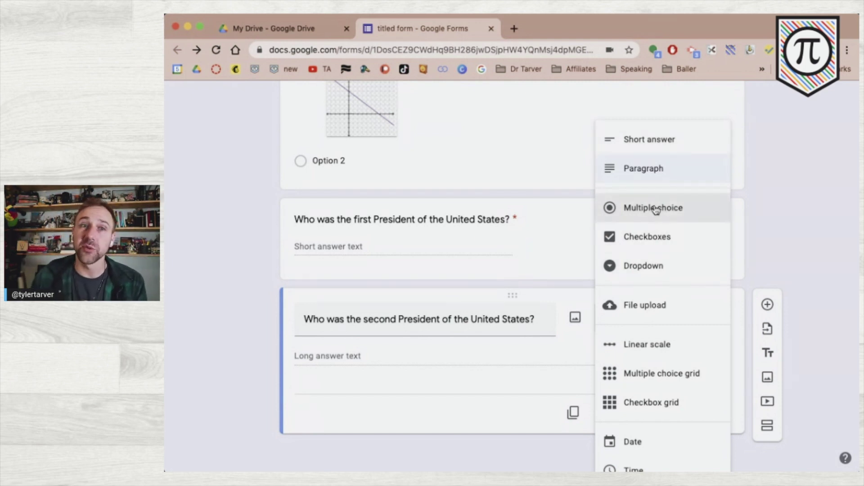
pyautogui.click(662, 235)
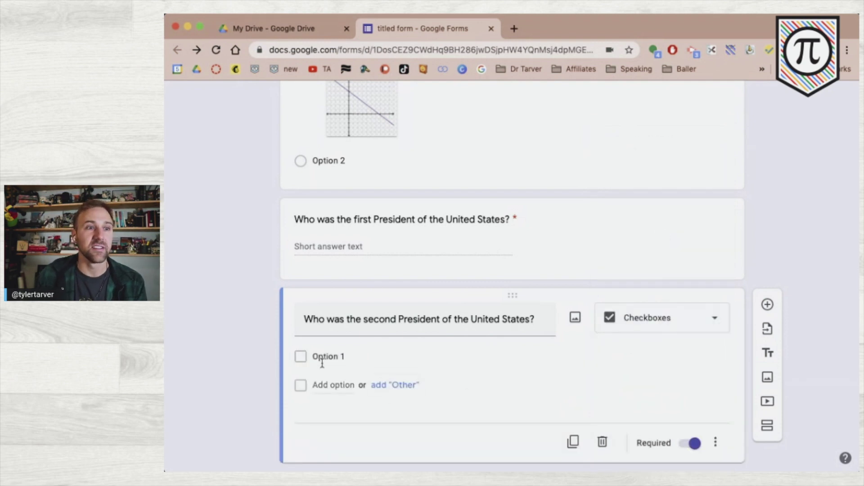
pyautogui.click(355, 358)
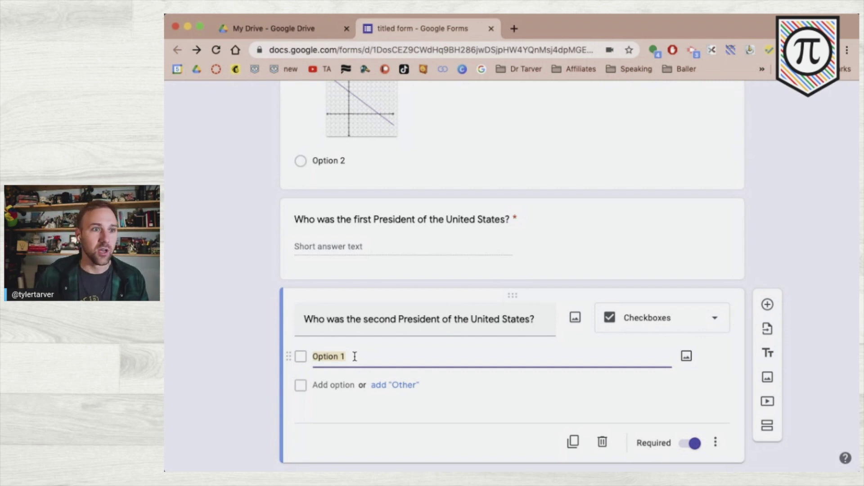
pyautogui.click(379, 321)
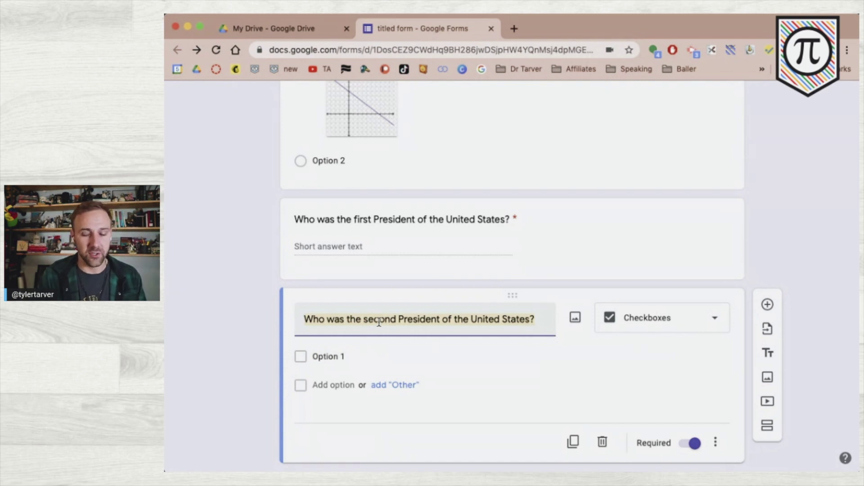
# - Retitle the checkbox question 'Which teams have won an NBA championship in the past 5 years?'
pyautogui.write('Which tea')
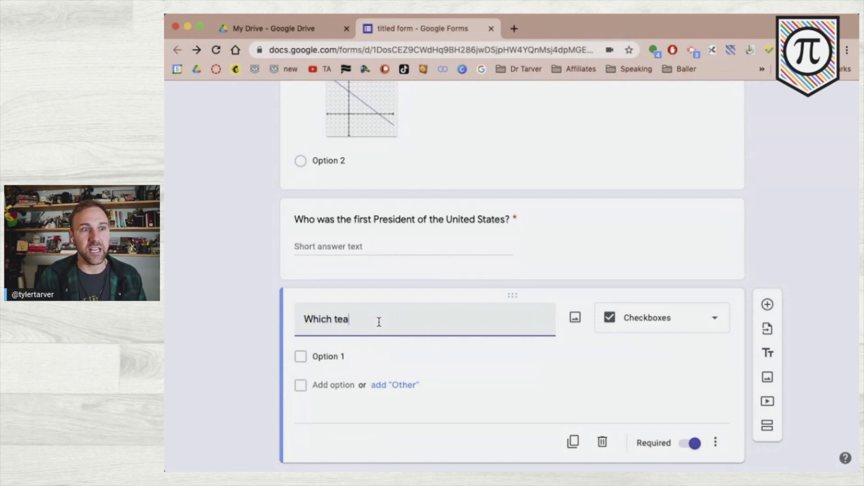
pyautogui.write('ms have ')
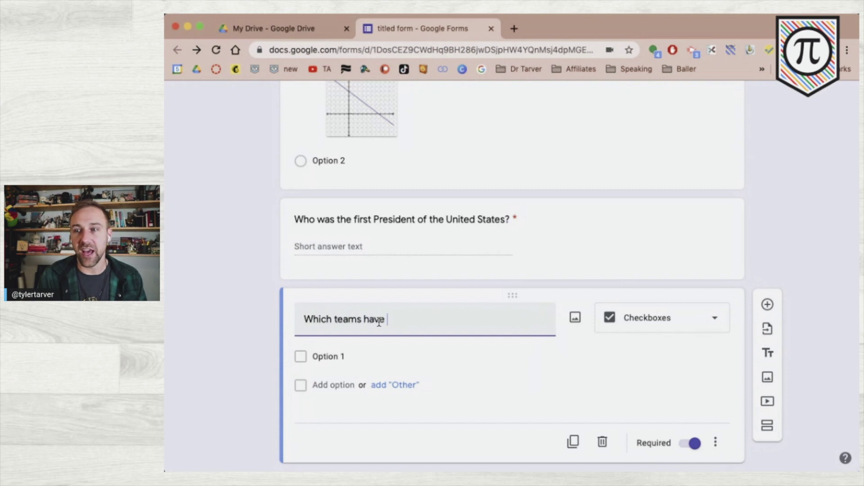
pyautogui.write('won a')
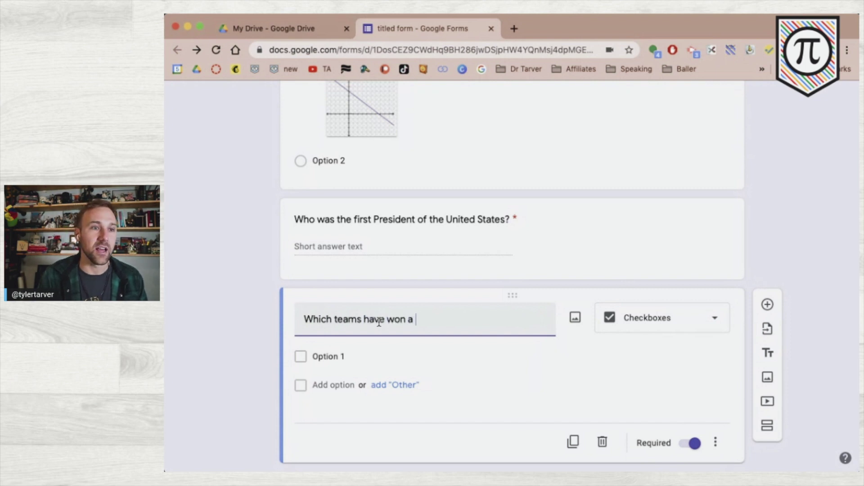
pyautogui.write('n NBA cha')
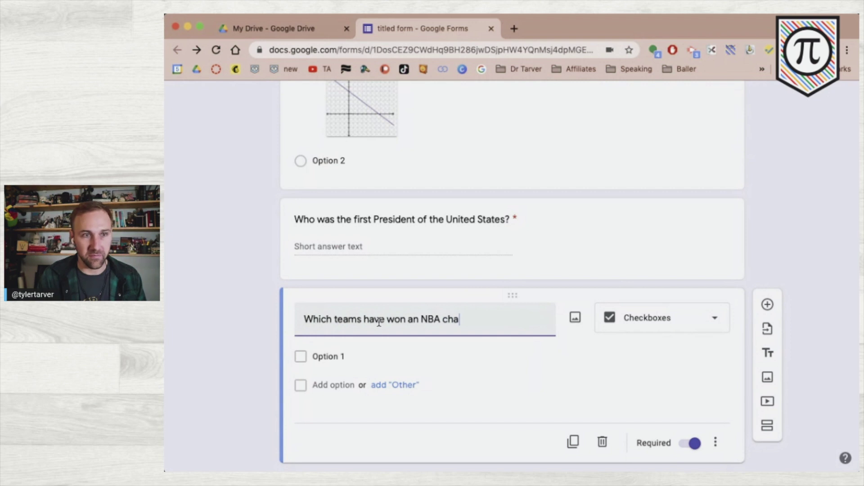
pyautogui.write('mpionship in the pa')
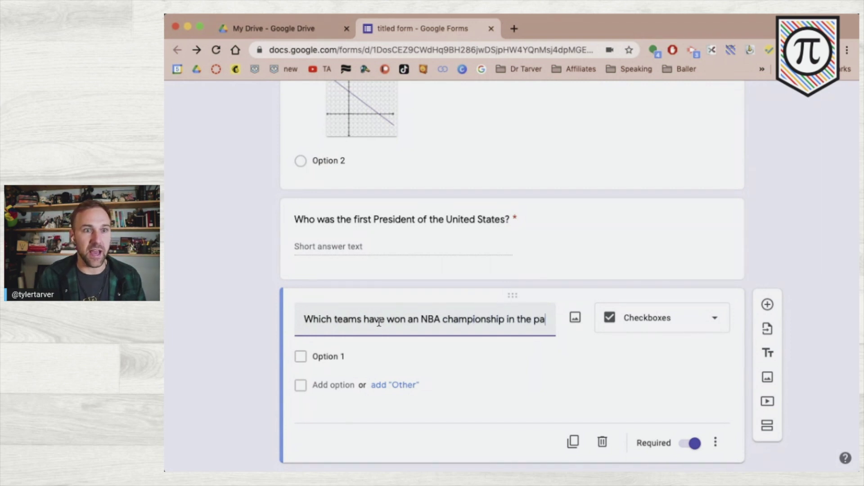
pyautogui.write('st 5 yr')
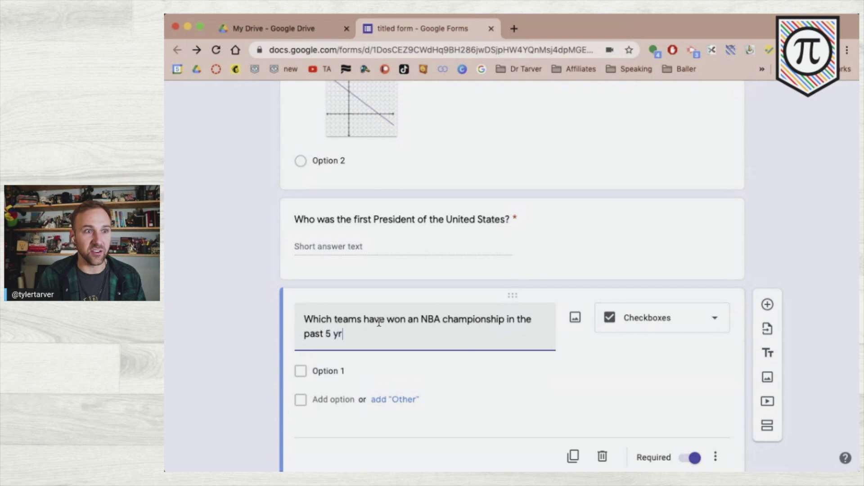
pyautogui.press('BackSpace')
pyautogui.write('ears?')
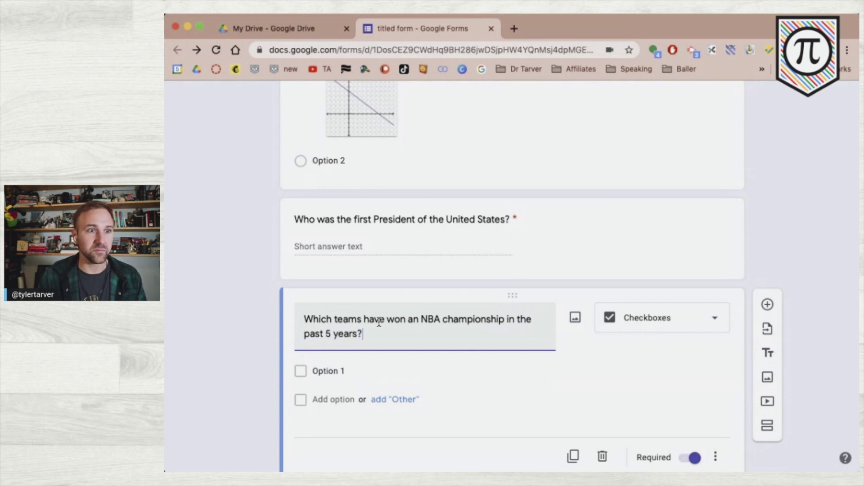
pyautogui.click(365, 371)
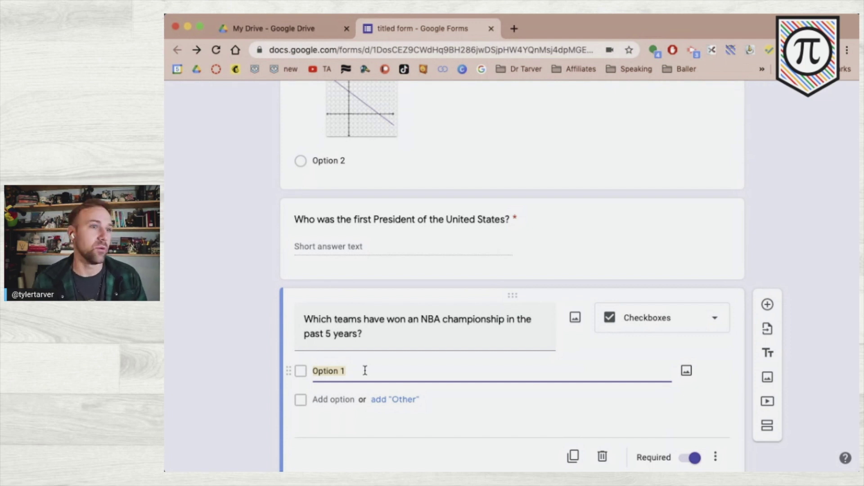
# - Enter Warriors, Heat, Bucks, Lakers and Cavs as the five checkbox choices
pyautogui.write('Wa')
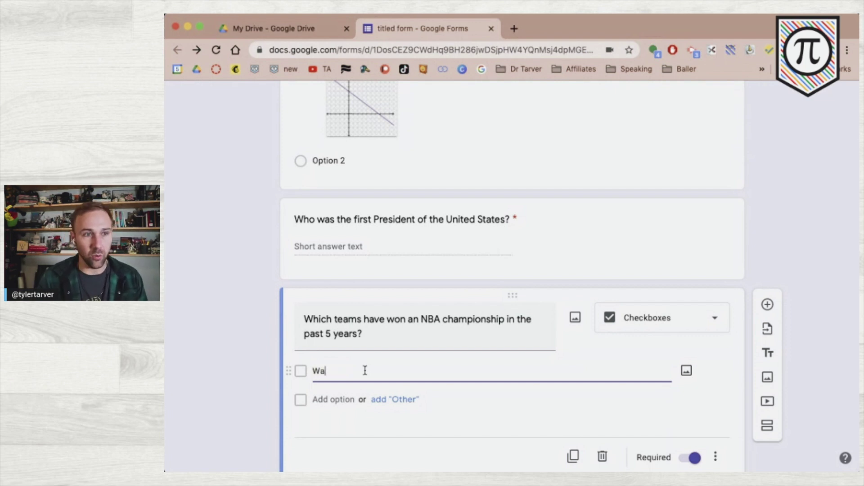
pyautogui.write('rriors')
pyautogui.press('Return')
pyautogui.write('Heat')
pyautogui.press('Return')
pyautogui.write('Bucks')
pyautogui.press('Return')
pyautogui.write('Lakers')
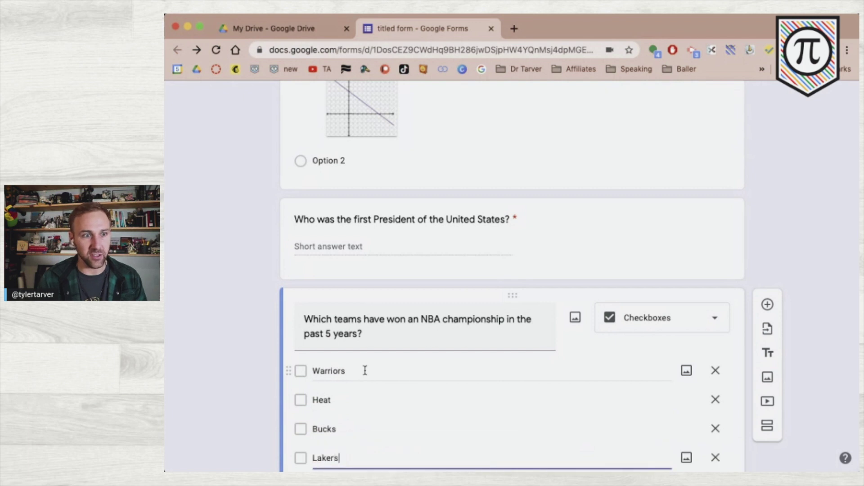
pyautogui.press('Return')
pyautogui.write('Cavs')
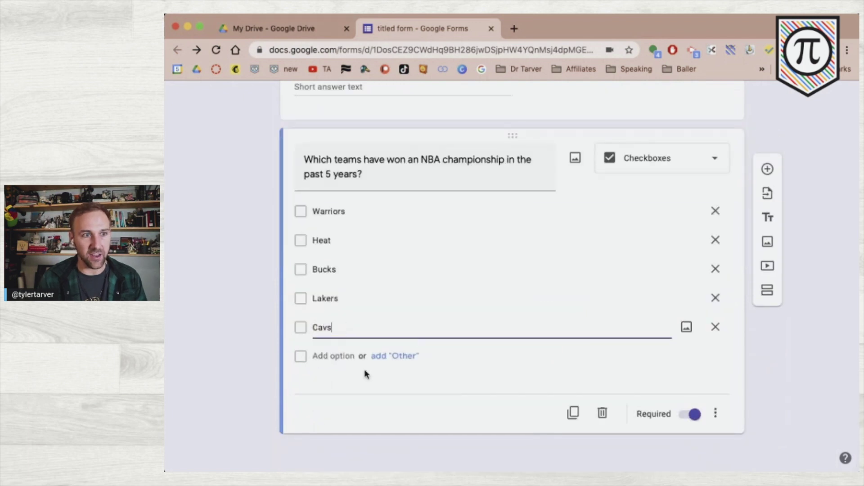
pyautogui.click(229, 291)
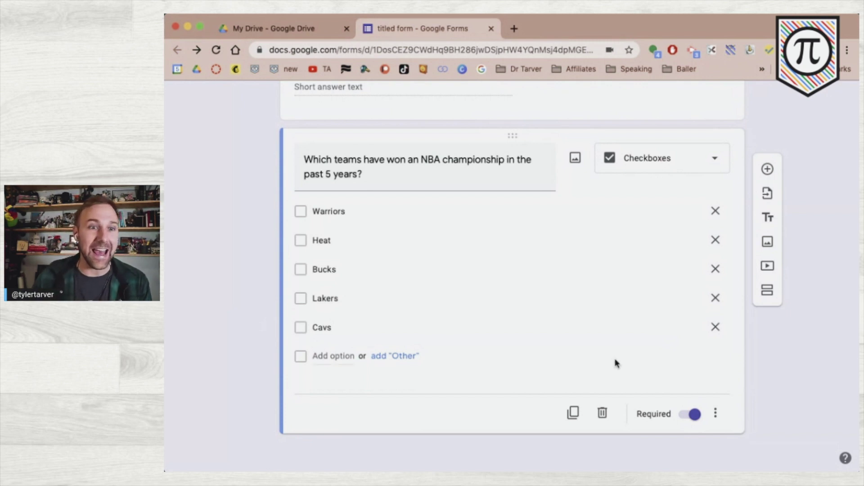
pyautogui.scroll(15, 719, 322)
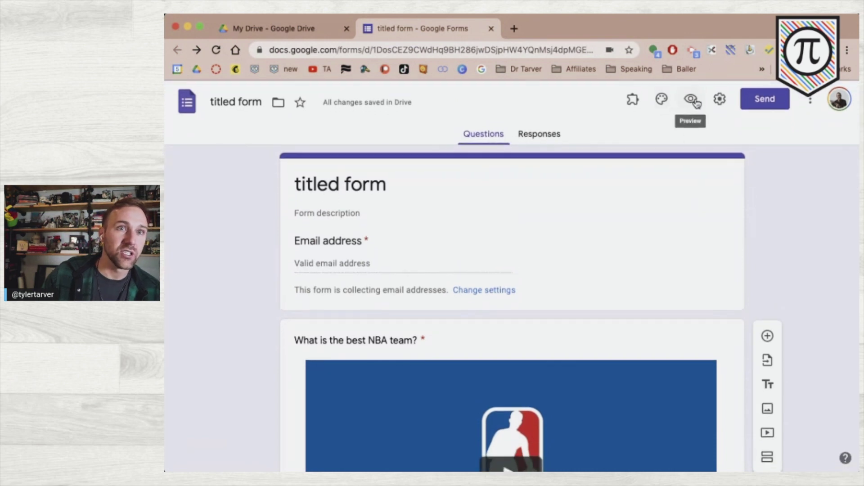
# - Preview the form and answer the best-team question with the Lakers image
pyautogui.click(690, 101)
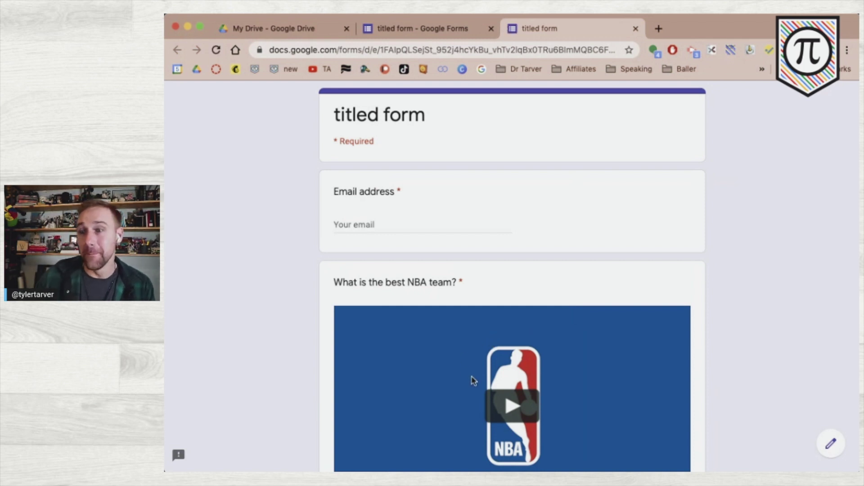
pyautogui.scroll(-10, 318, 341)
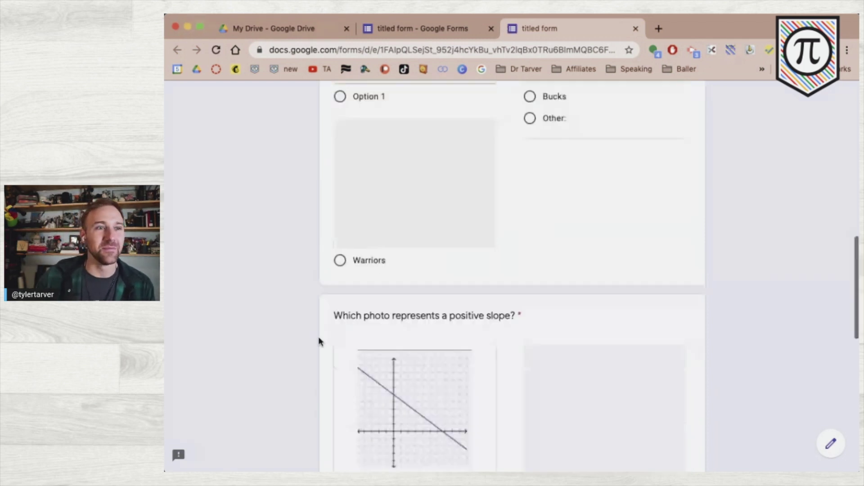
pyautogui.scroll(-10, 318, 341)
pyautogui.scroll(2, 354, 183)
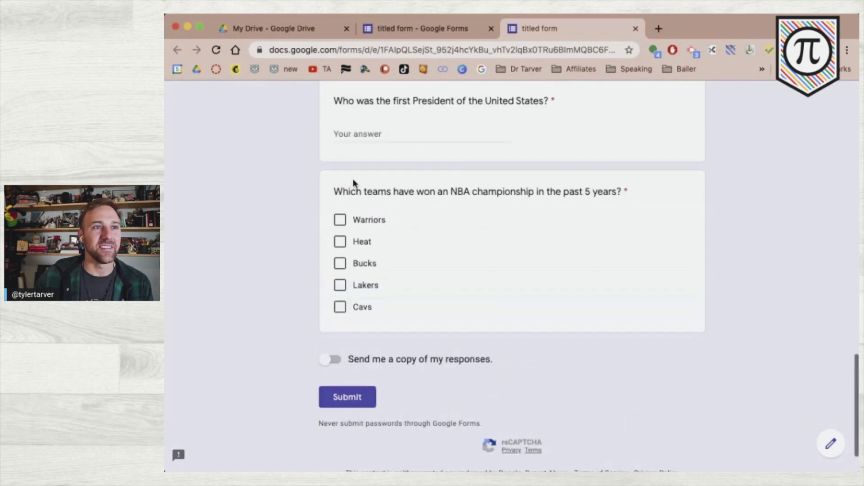
pyautogui.scroll(10, 354, 183)
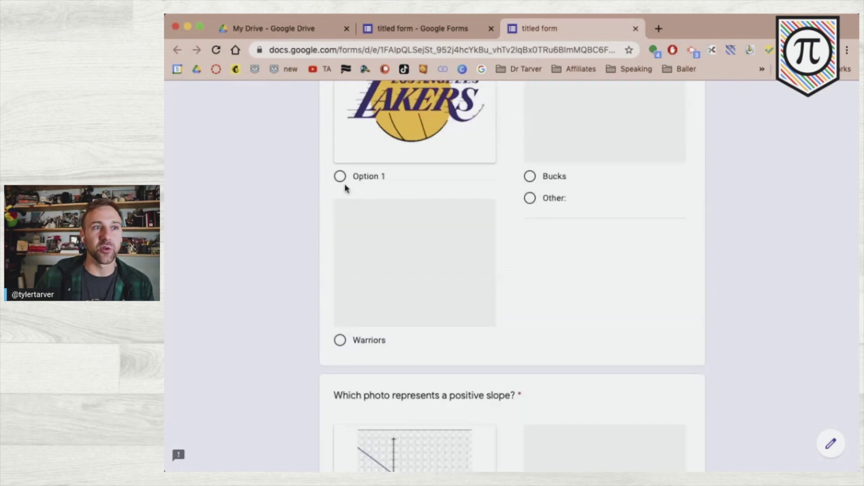
pyautogui.scroll(-1, 345, 185)
pyautogui.click(341, 153)
pyautogui.click(340, 317)
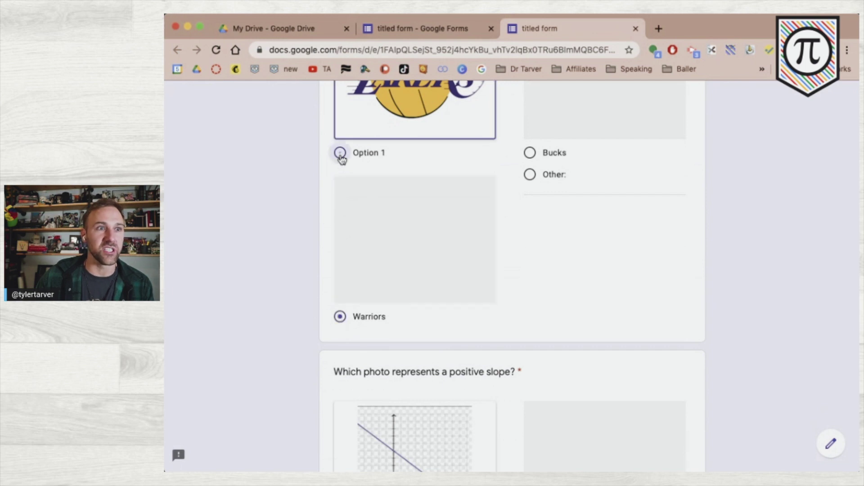
pyautogui.click(340, 153)
# - Tick Warriors, Lakers and Cavs on the championship question, then return to the editor
pyautogui.scroll(-10, 316, 235)
pyautogui.click(340, 168)
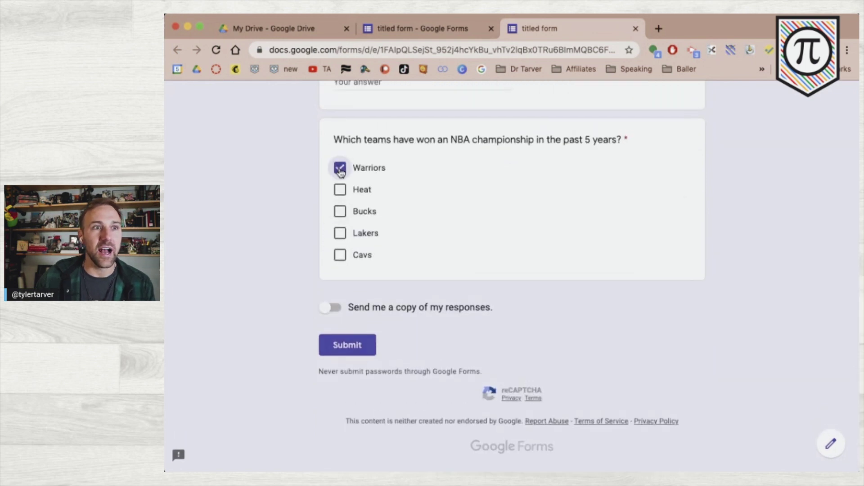
pyautogui.click(340, 233)
pyautogui.click(340, 254)
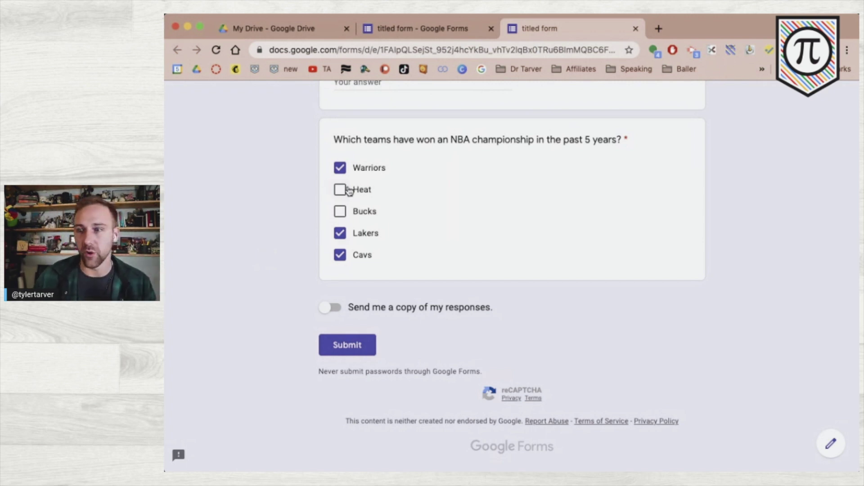
pyautogui.click(396, 27)
# - Insert an untitled Dropdown question, holding only Option 1, after the championship checkbox question
pyautogui.scroll(-10, 251, 311)
pyautogui.click(276, 297)
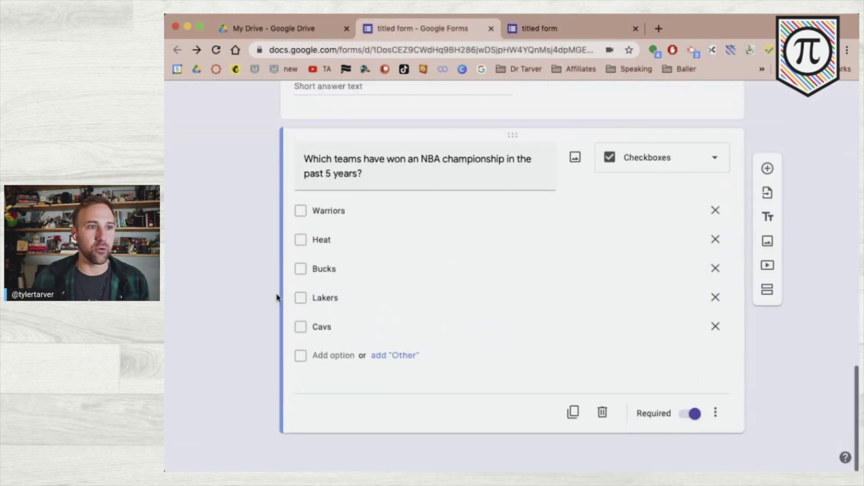
pyautogui.click(769, 170)
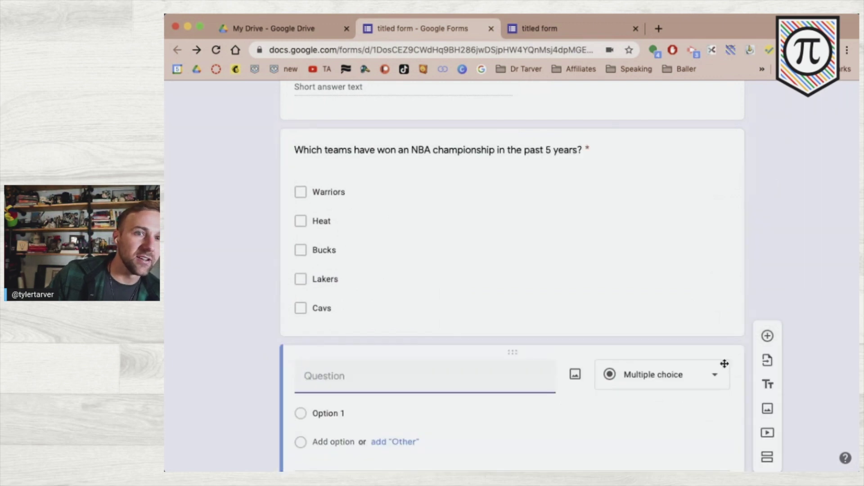
pyautogui.click(695, 374)
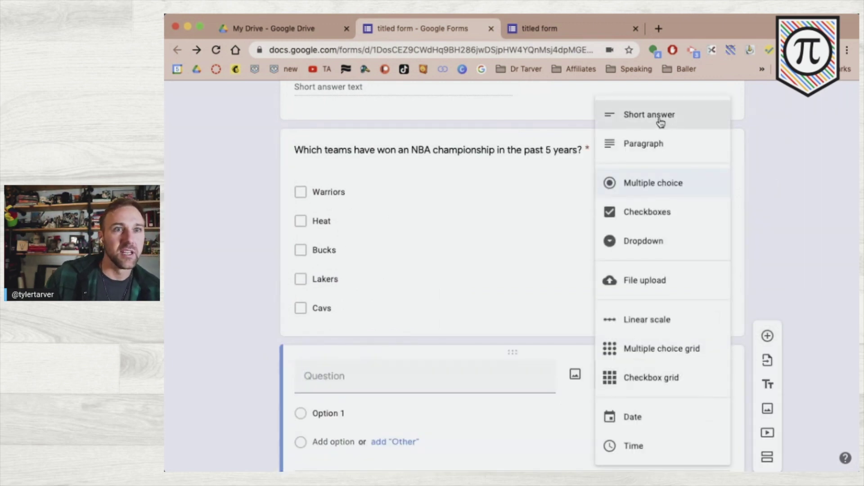
pyautogui.click(653, 242)
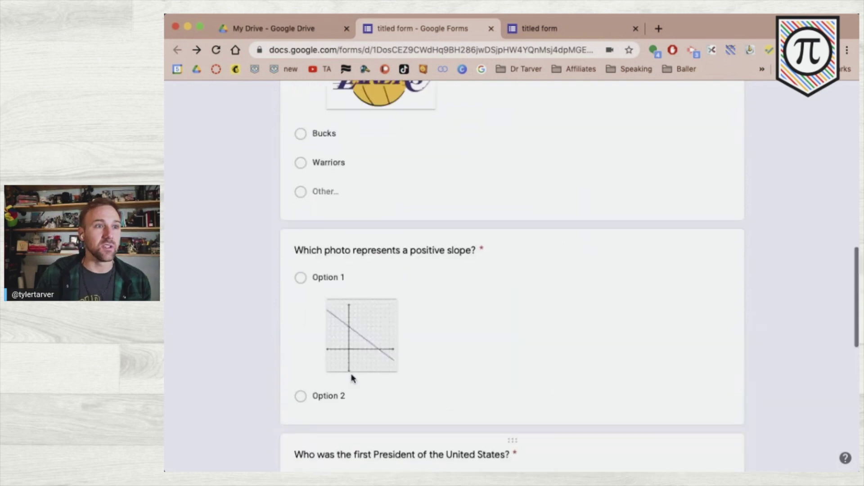
pyautogui.scroll(5, 353, 378)
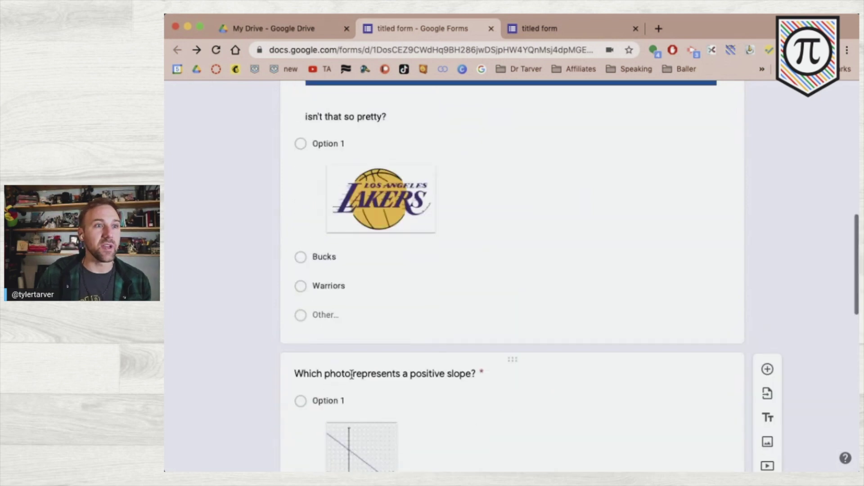
# - Strip the Lakers image and the NBA video from the best NBA team question, and retype the first choice as 'Lakers'
pyautogui.click(400, 272)
pyautogui.click(433, 274)
pyautogui.scroll(4, 415, 269)
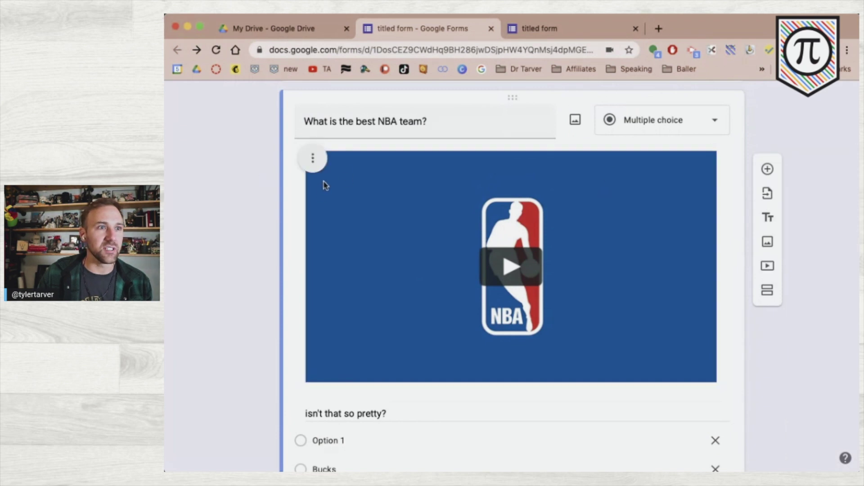
pyautogui.click(313, 158)
pyautogui.click(274, 286)
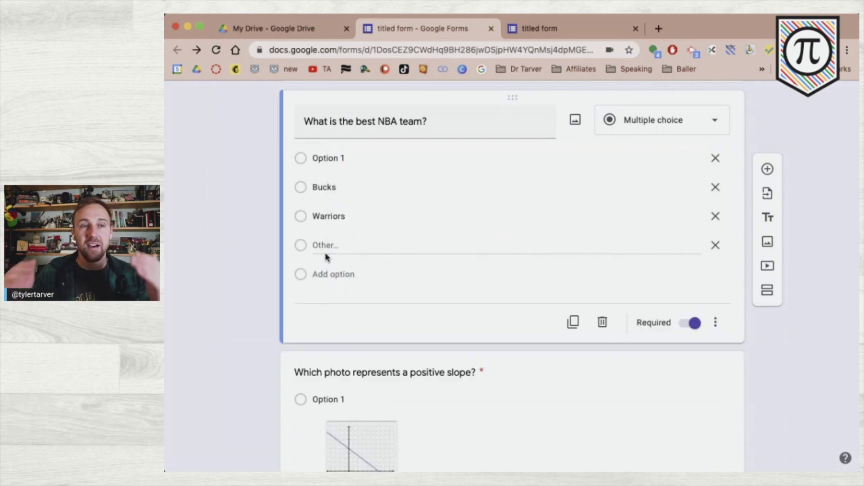
pyautogui.click(348, 159)
pyautogui.write('Lakers')
pyautogui.click(226, 246)
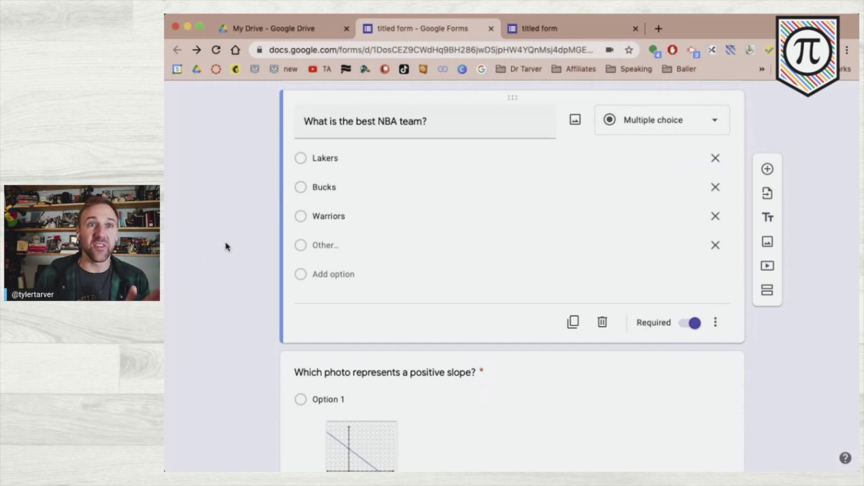
# - Duplicate the best NBA team question and make the copy a Dropdown listing Lakers, Bucks and Warriors
pyautogui.click(574, 323)
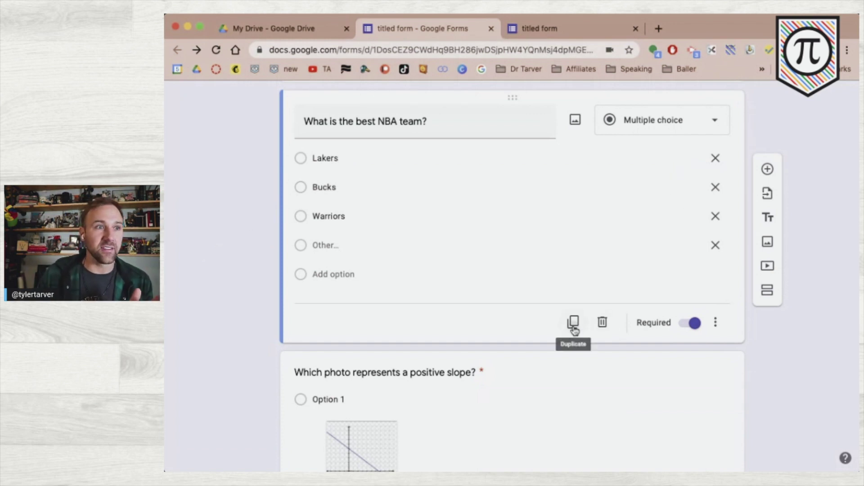
pyautogui.click(663, 293)
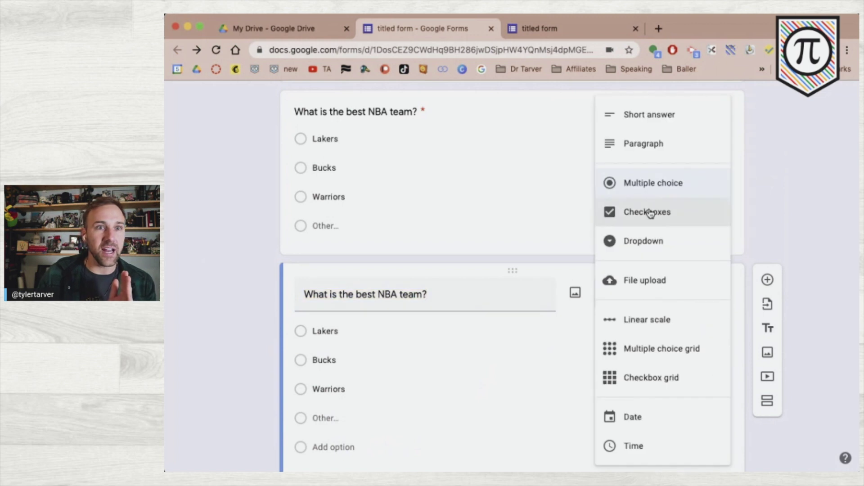
pyautogui.click(650, 239)
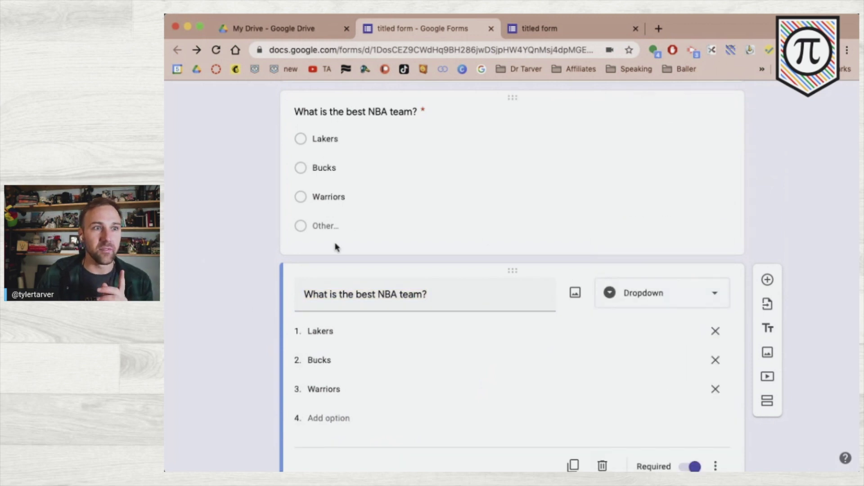
pyautogui.click(343, 219)
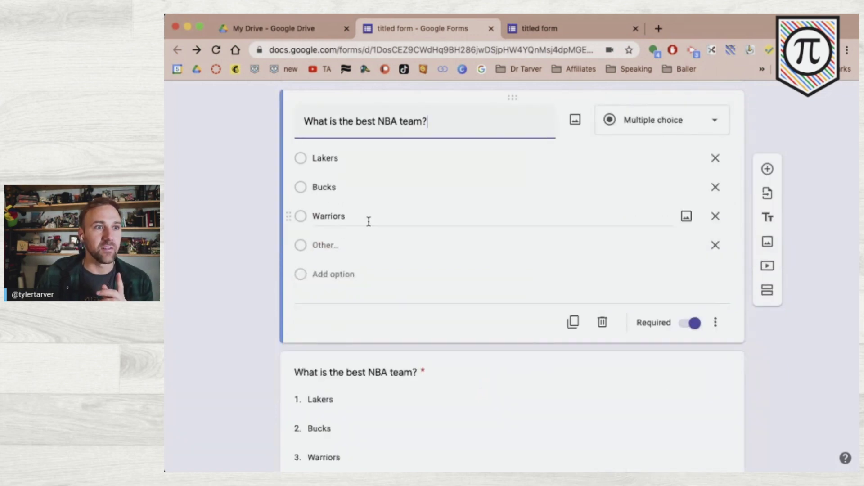
pyautogui.scroll(-2, 260, 325)
pyautogui.scroll(6, 264, 330)
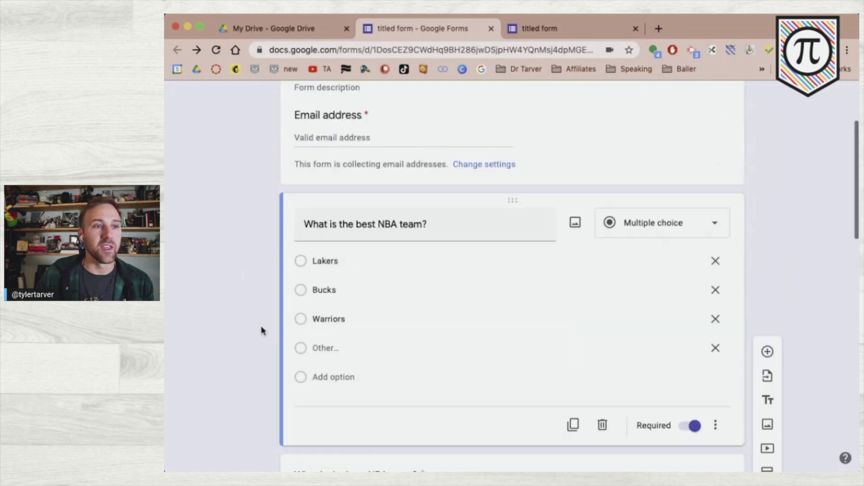
# - Open the respondent preview, close the extra blank tab, and zoom the preview in
pyautogui.click(691, 100)
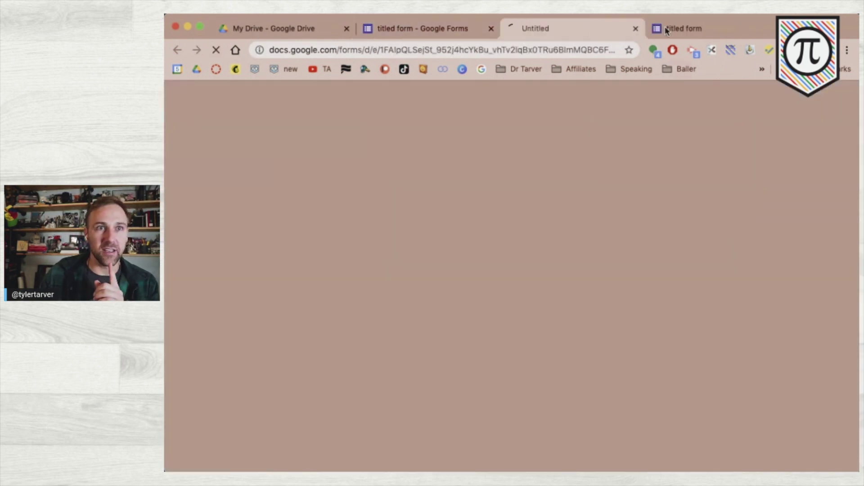
pyautogui.press('super+w')
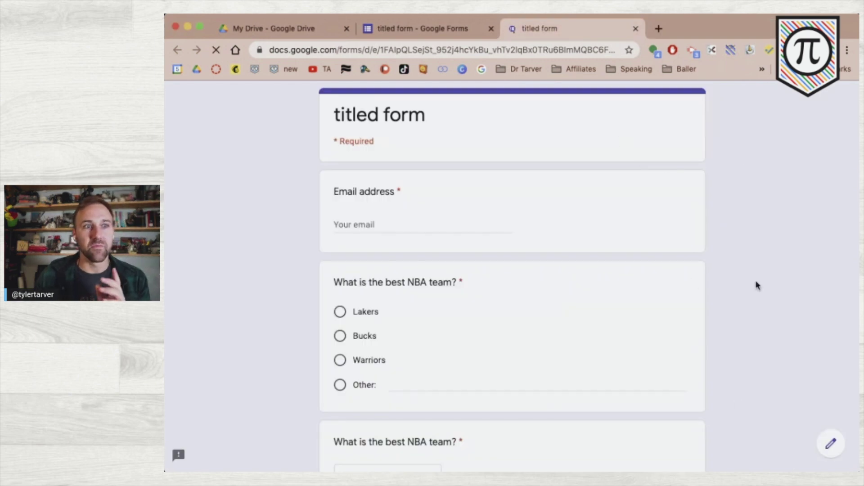
pyautogui.scroll(-3, 755, 284)
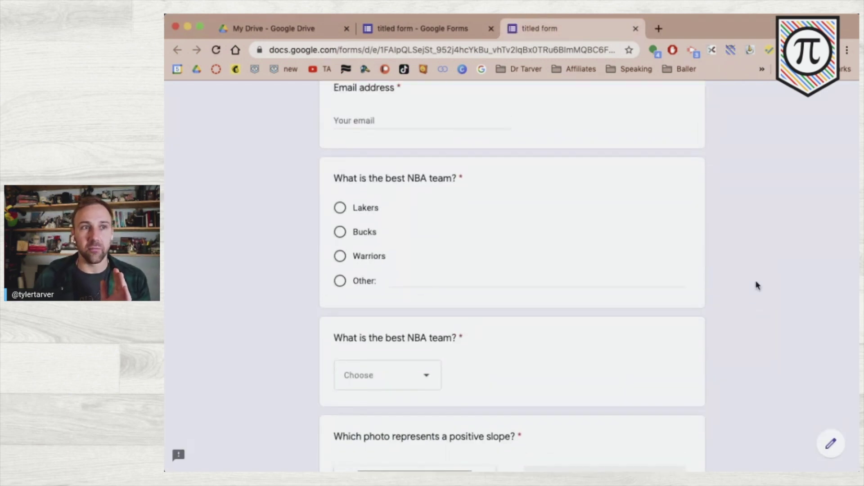
pyautogui.press('super+equal')
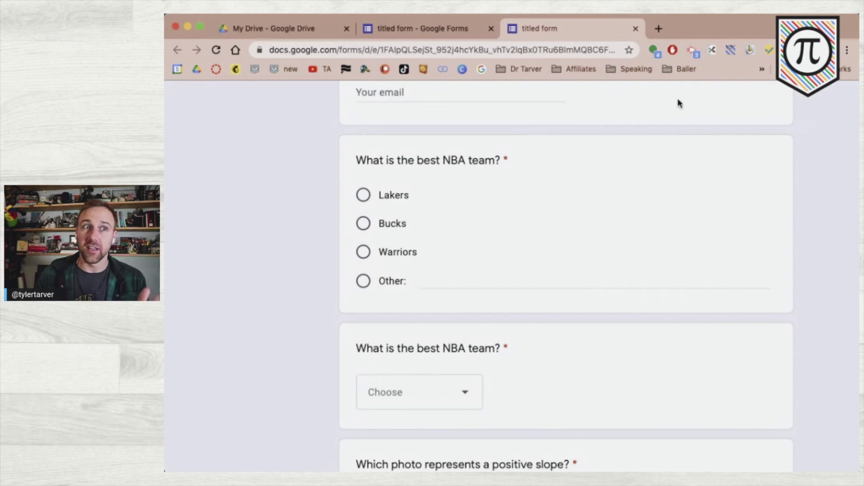
# - Answer Lakers in both the multiple-choice and the dropdown NBA questions
pyautogui.click(364, 197)
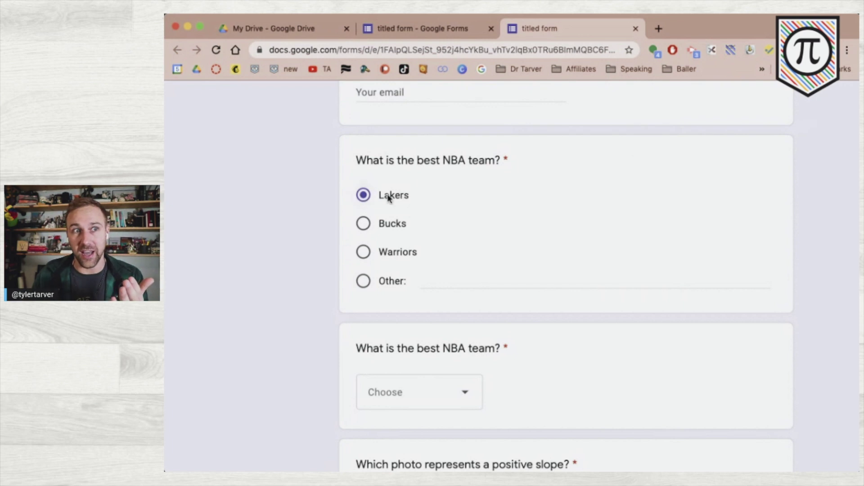
pyautogui.click(414, 399)
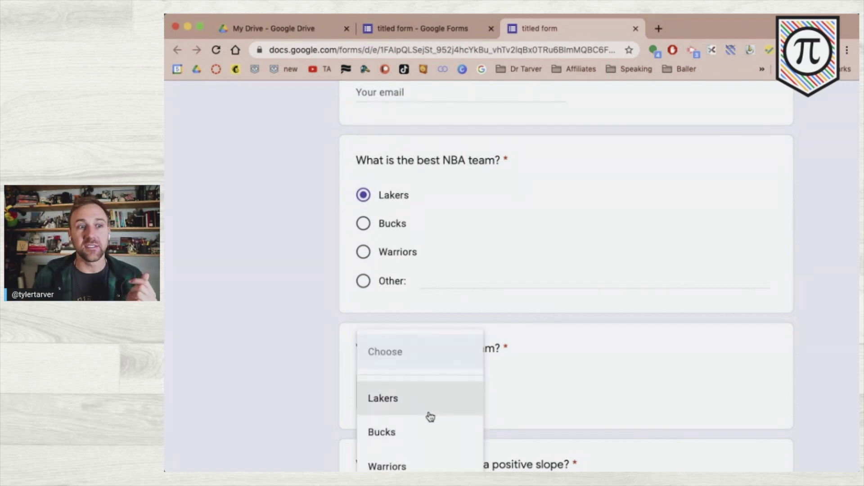
pyautogui.scroll(-2, 428, 415)
pyautogui.click(411, 367)
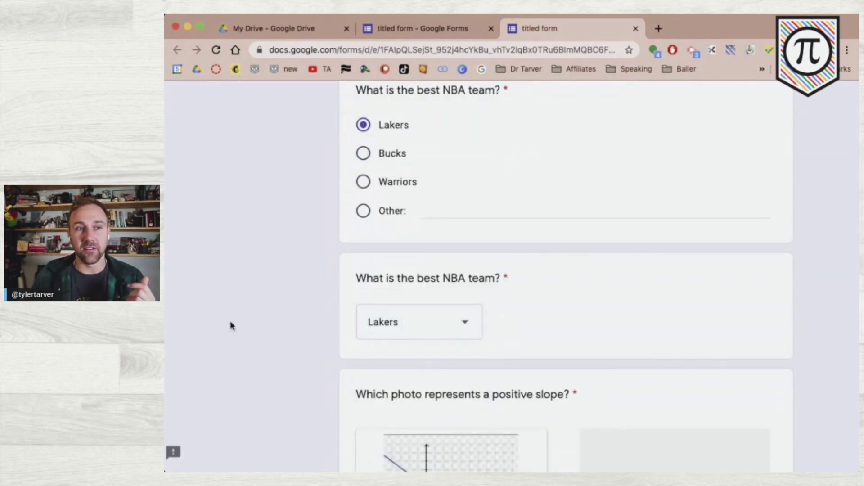
pyautogui.click(410, 322)
# - Reset the dropdown NBA question to the blank Choose entry
pyautogui.click(420, 290)
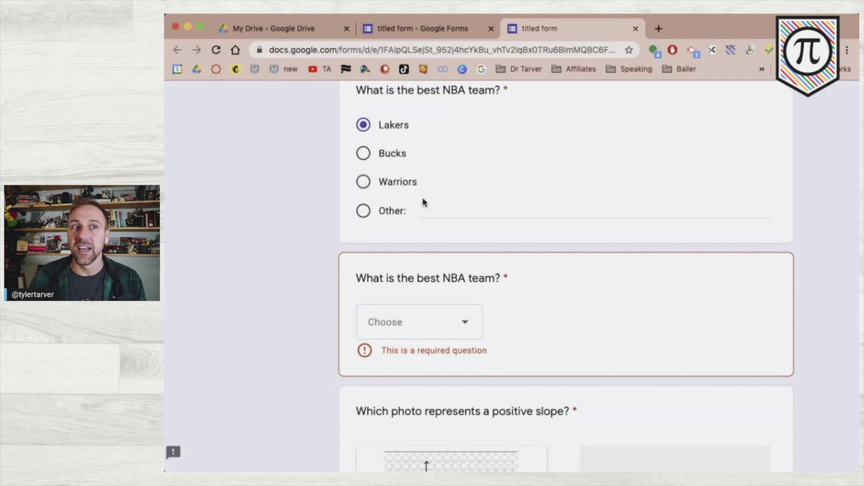
pyautogui.click(450, 211)
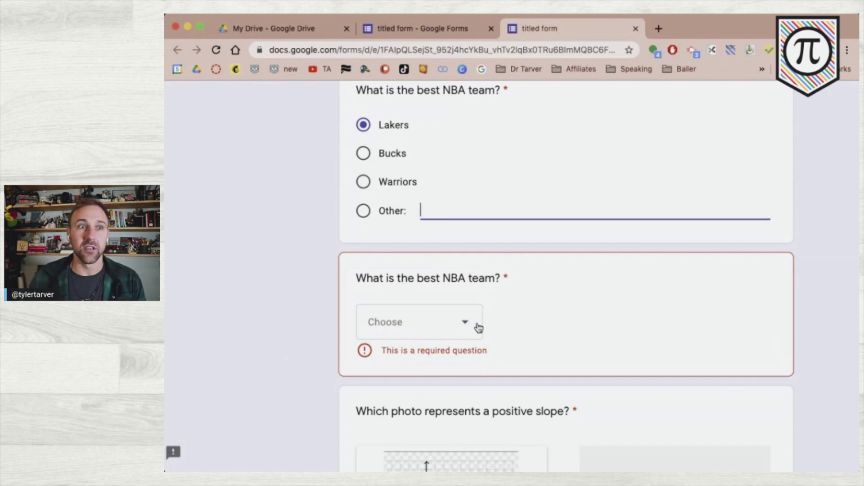
pyautogui.click(468, 323)
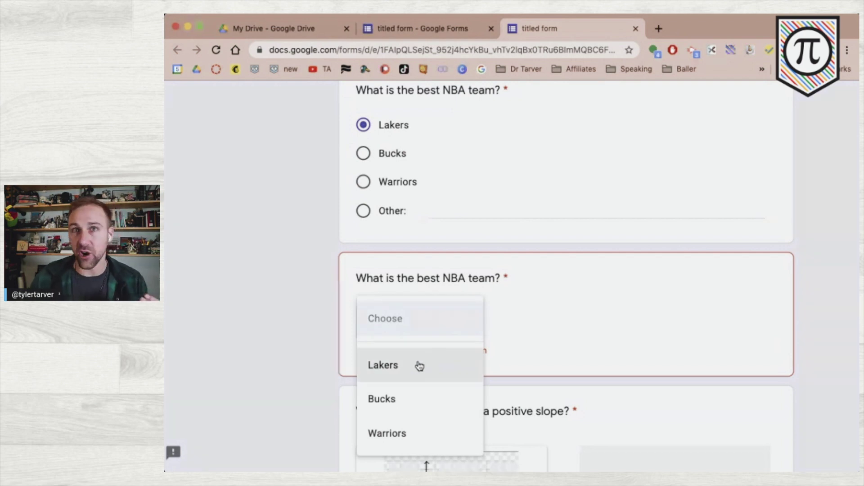
pyautogui.click(275, 343)
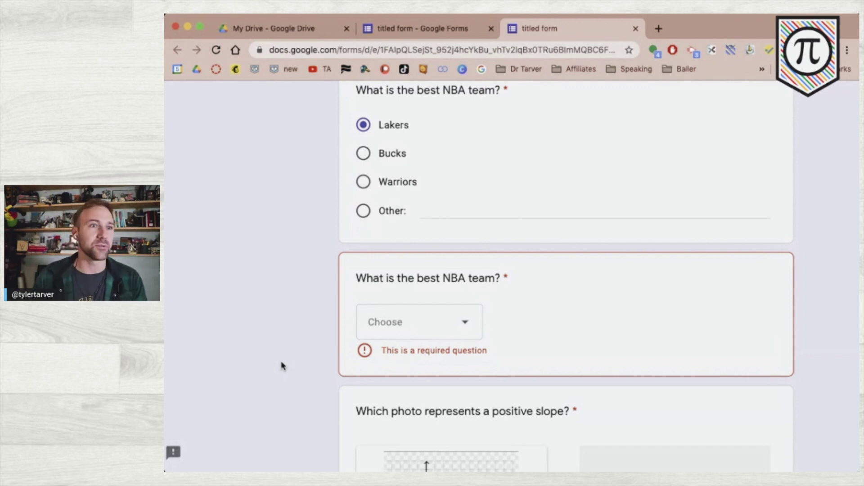
pyautogui.scroll(1, 342, 315)
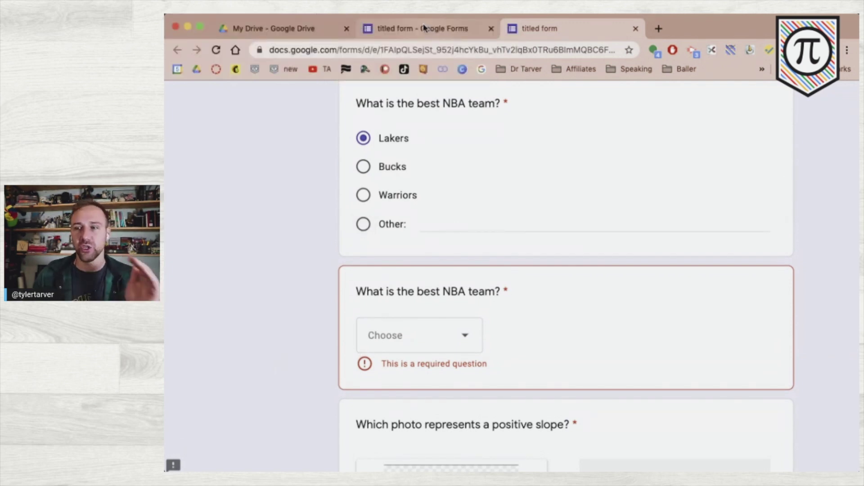
# - In the editor, change the last unfinished question's type to File upload
pyautogui.click(423, 28)
pyautogui.scroll(-10, 349, 352)
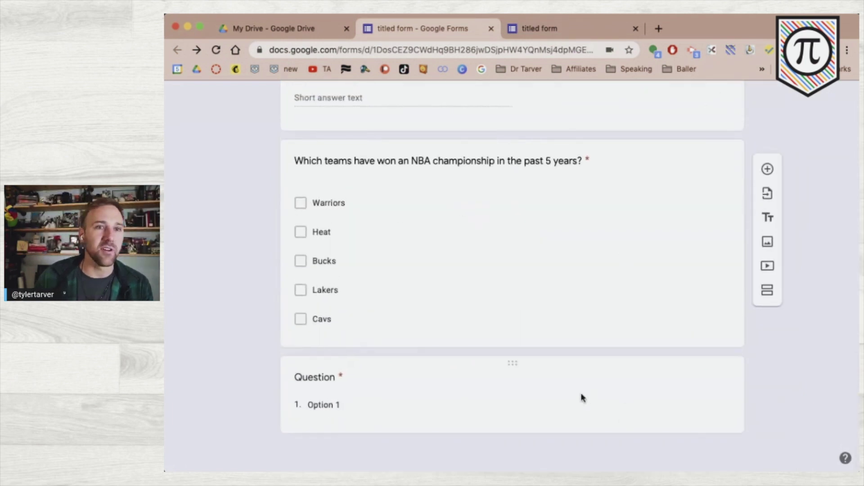
pyautogui.click(581, 398)
pyautogui.click(691, 309)
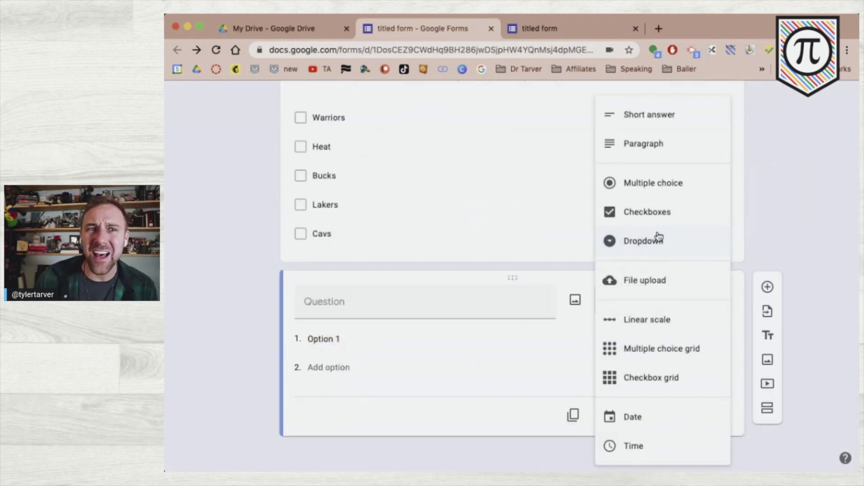
pyautogui.click(654, 288)
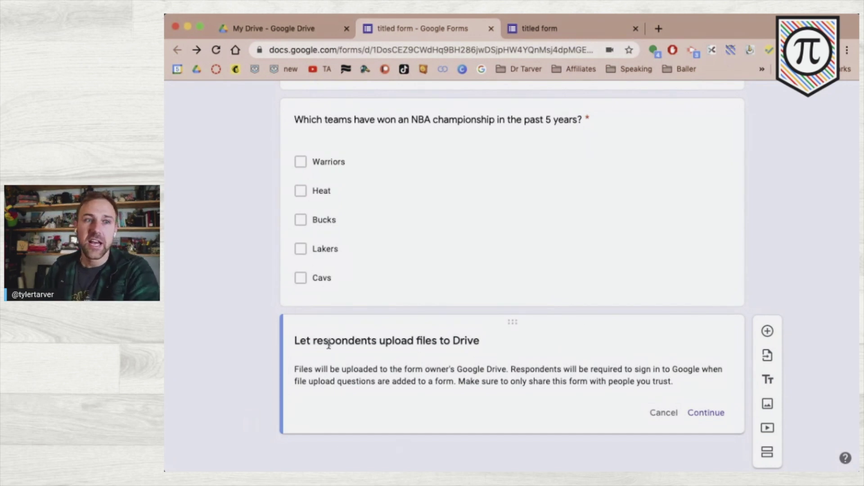
# - Accept the notice letting respondents upload files to Drive
pyautogui.scroll(3, 329, 345)
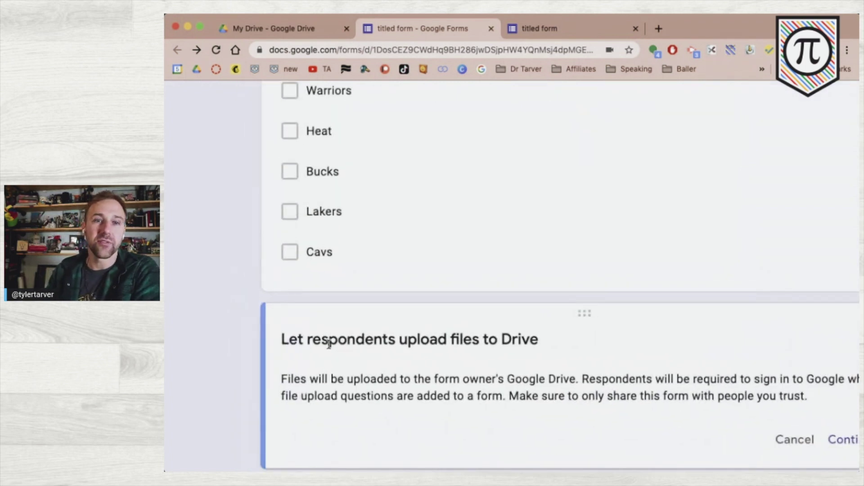
pyautogui.scroll(-3, 328, 344)
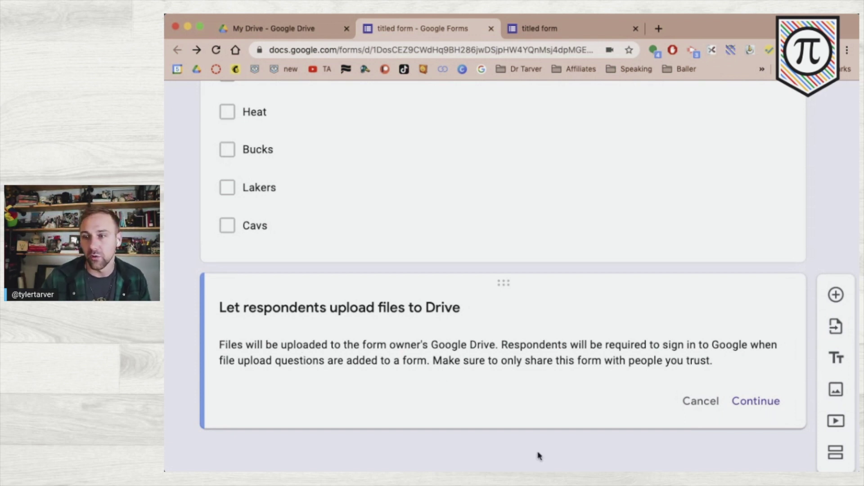
pyautogui.click(761, 401)
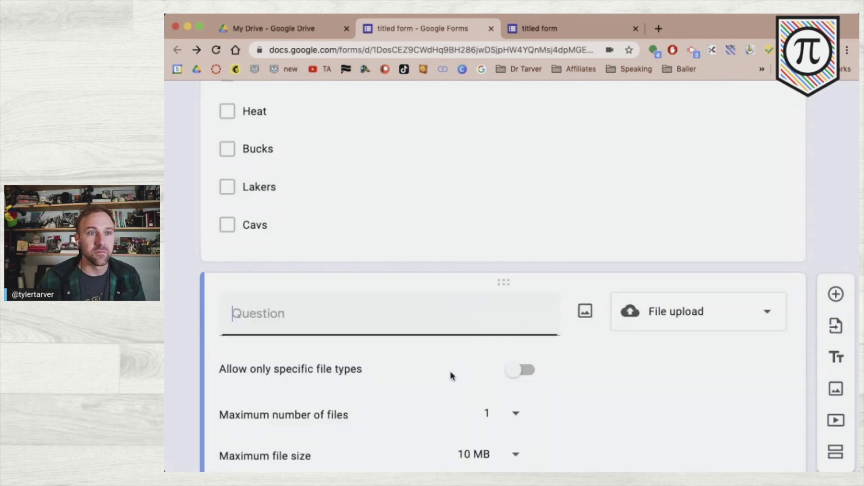
# - Title the file upload question 'Take a photo of your notes from this, and upload them.'
pyautogui.press('super+minus')
pyautogui.press('super+minus')
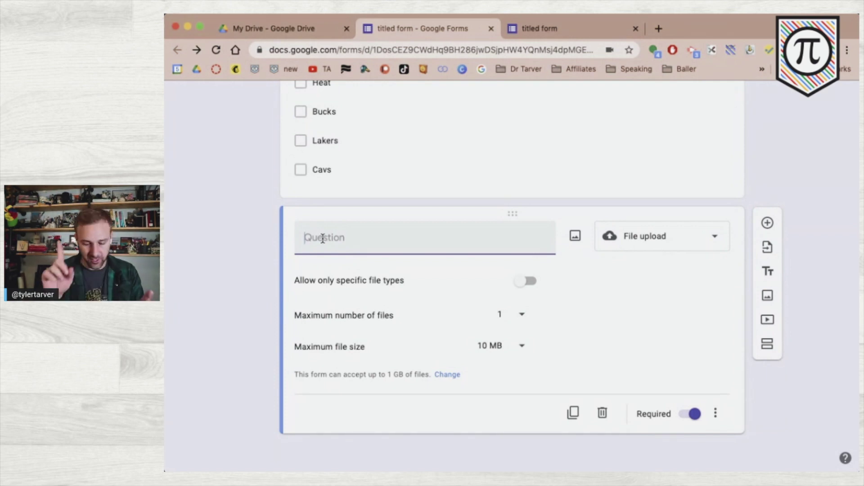
pyautogui.write('Take a')
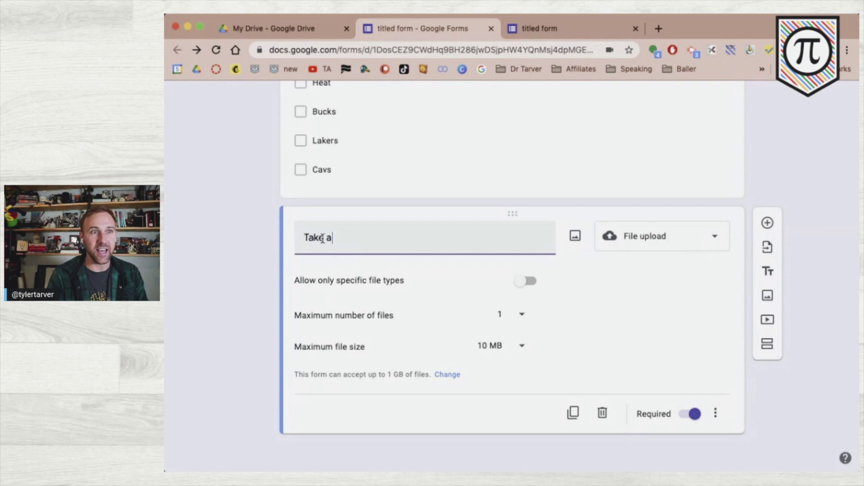
pyautogui.write(' photo of yo')
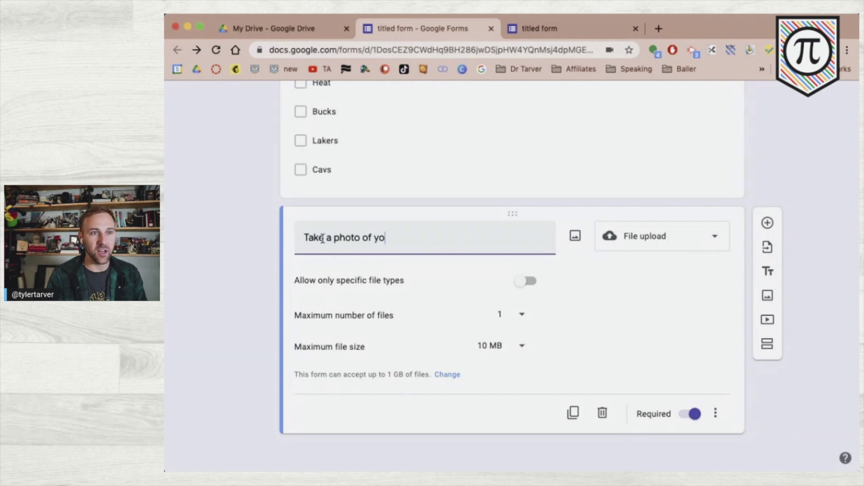
pyautogui.write('ur notes from this, and ')
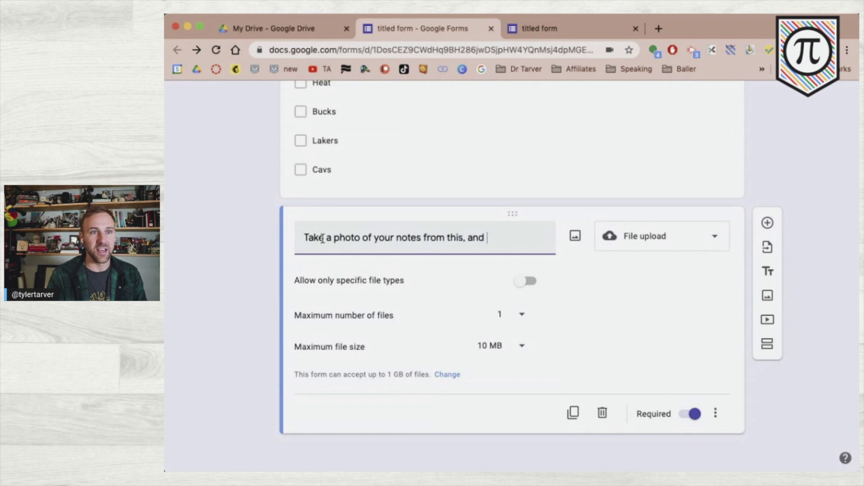
pyautogui.write('upload them.')
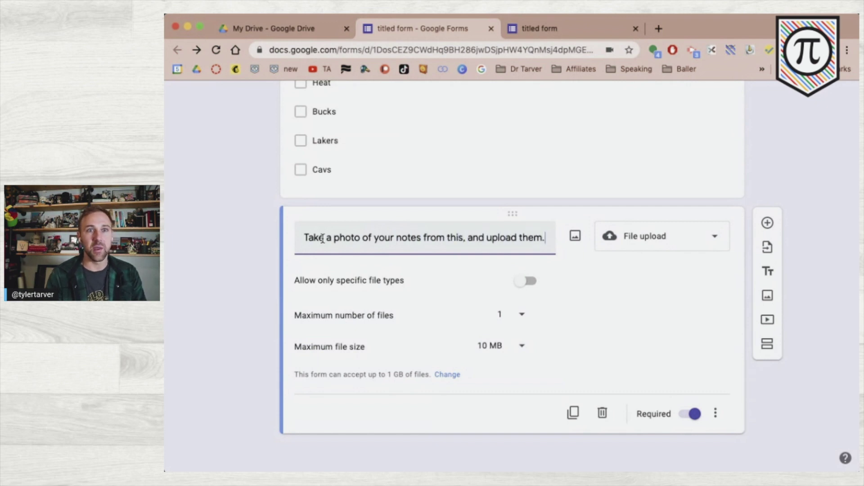
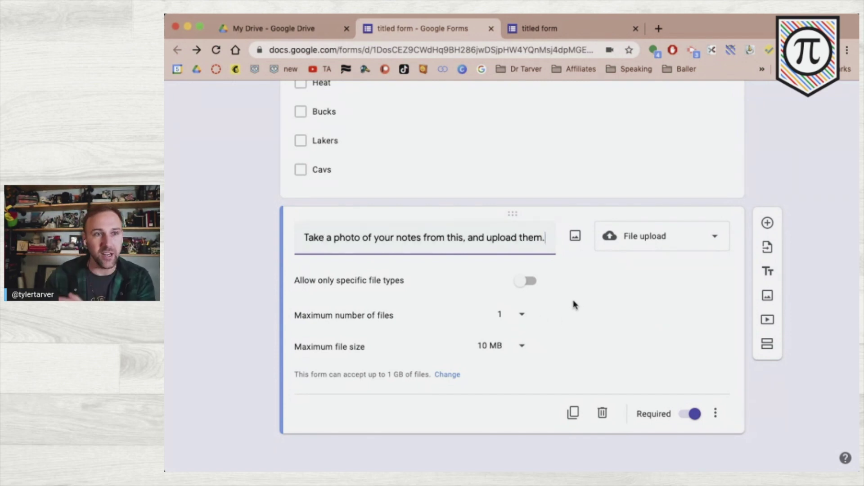
# - Limit photo uploads to Document, Spreadsheet, PDF, Presentation, Drawing and Image file types
pyautogui.click(525, 282)
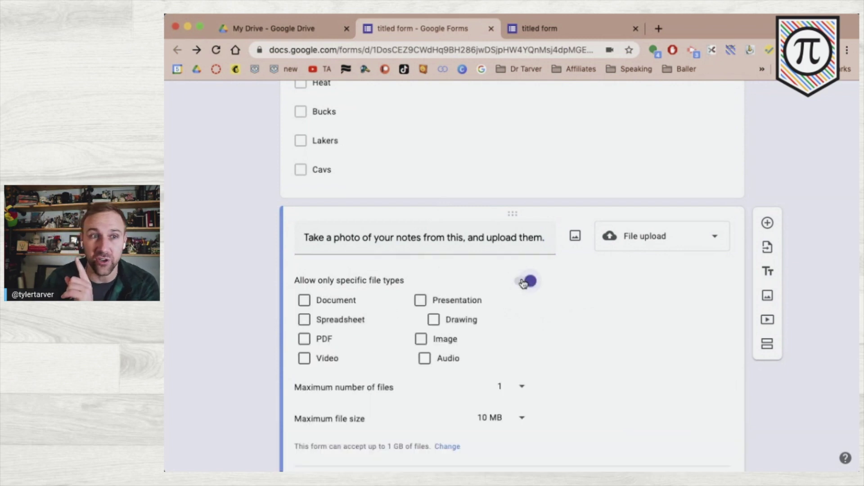
pyautogui.click(525, 282)
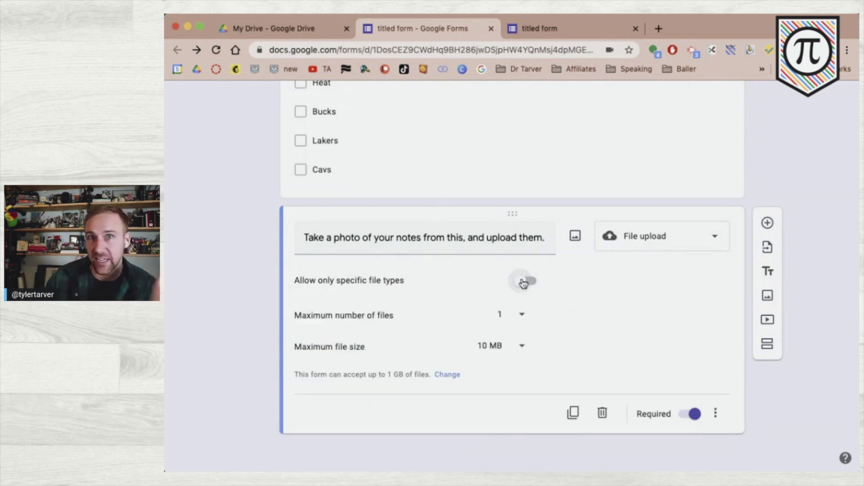
pyautogui.click(525, 282)
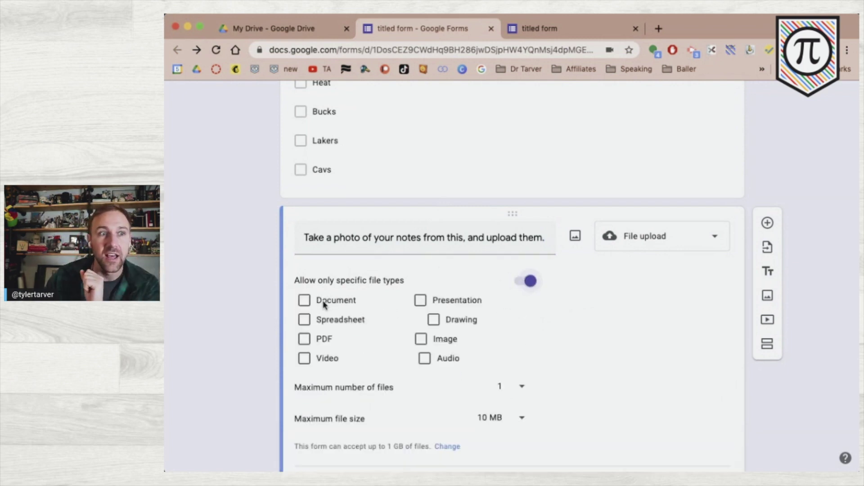
pyautogui.click(309, 303)
pyautogui.click(309, 321)
pyautogui.click(309, 344)
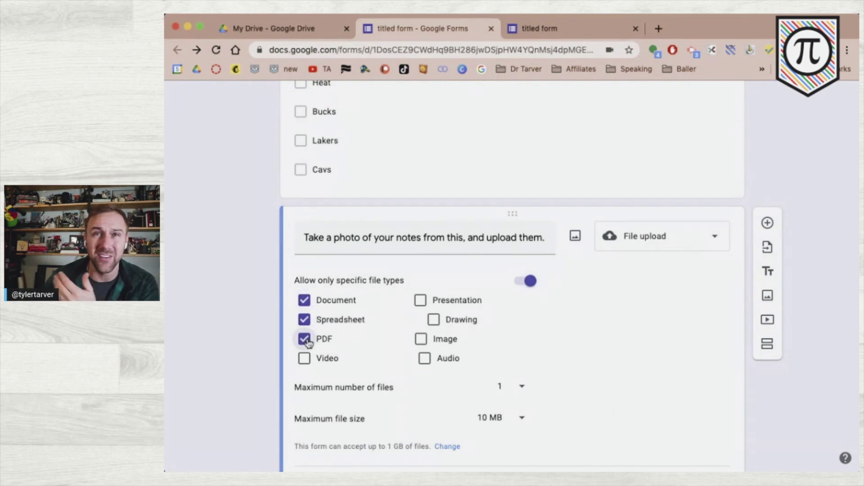
pyautogui.click(423, 300)
pyautogui.click(435, 319)
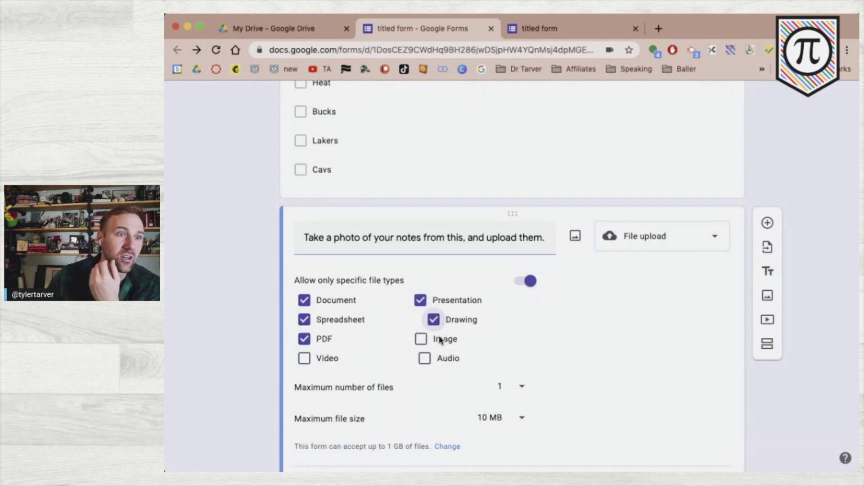
pyautogui.click(424, 339)
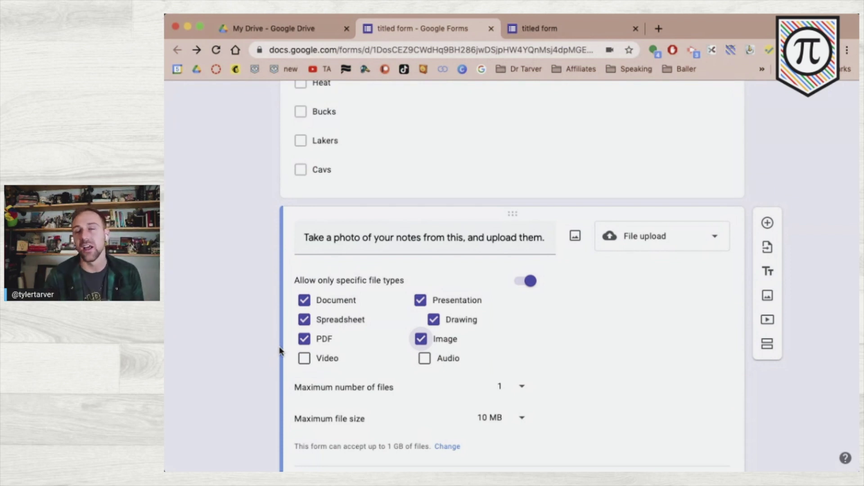
# - Allow up to 10 uploaded files per response, each at most 100 MB
pyautogui.scroll(-1, 280, 349)
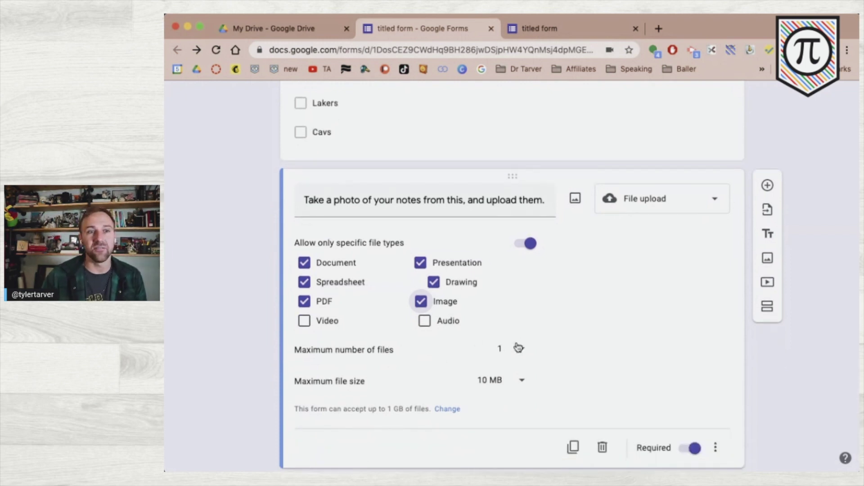
pyautogui.click(517, 350)
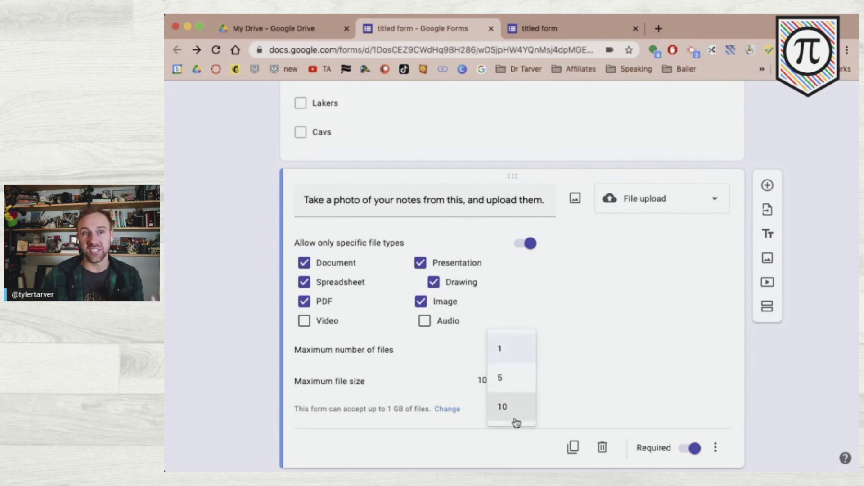
pyautogui.scroll(-1, 514, 415)
pyautogui.scroll(1, 511, 412)
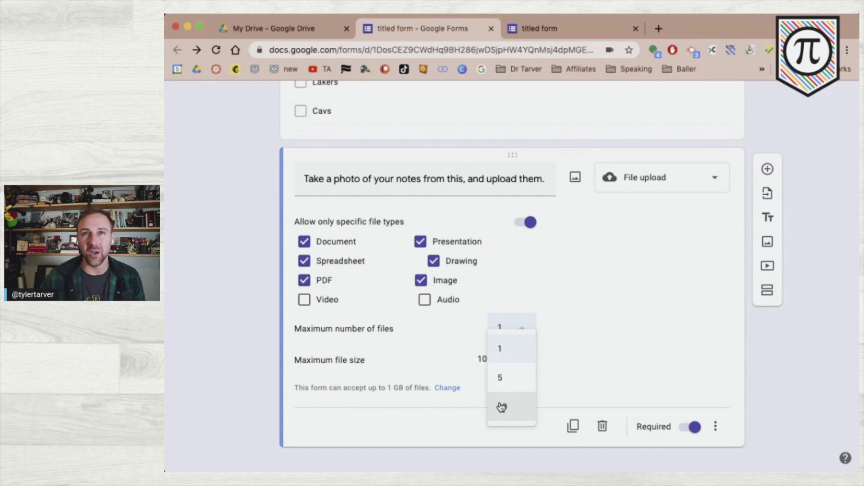
pyautogui.click(502, 408)
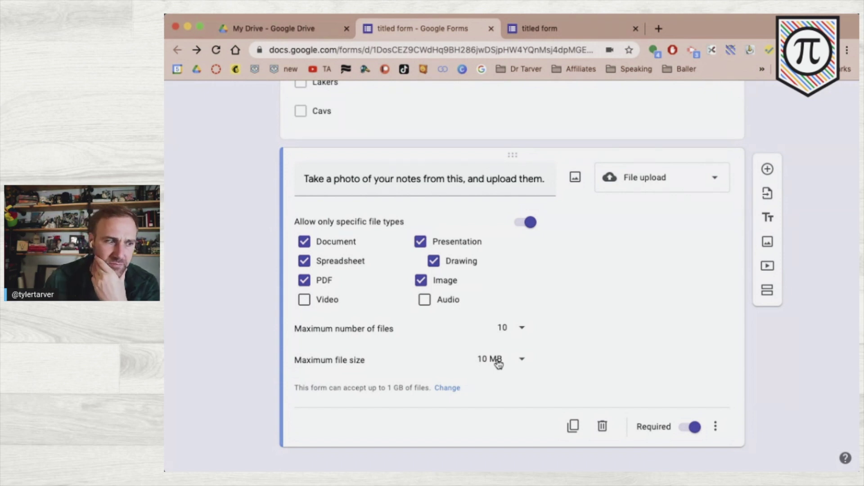
pyautogui.click(497, 361)
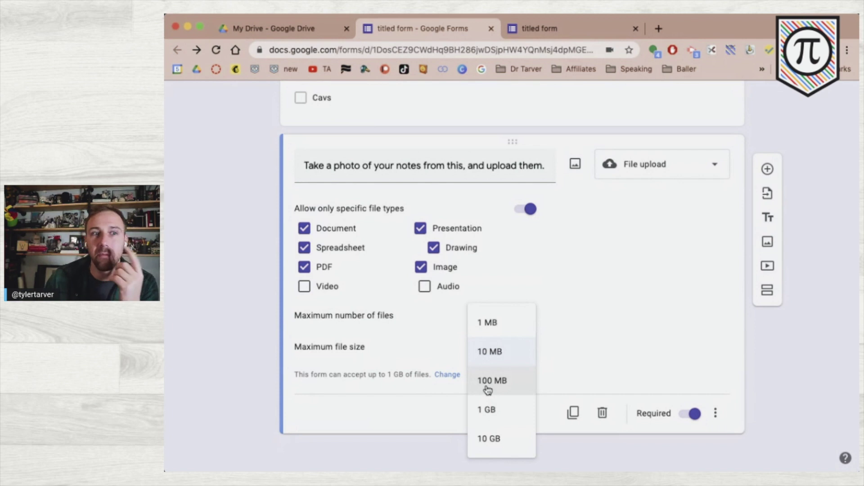
pyautogui.click(489, 390)
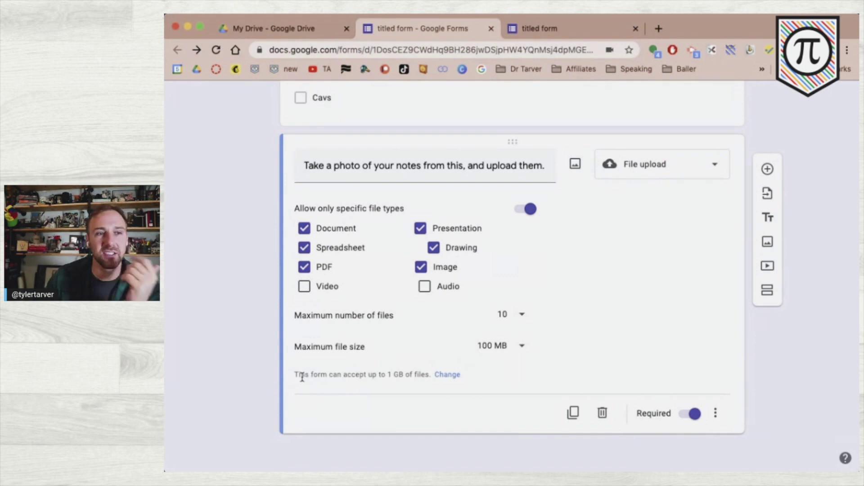
# - Raise the form's total upload limit to 10 GB, keeping the 100 MB per-file cap
pyautogui.click(451, 375)
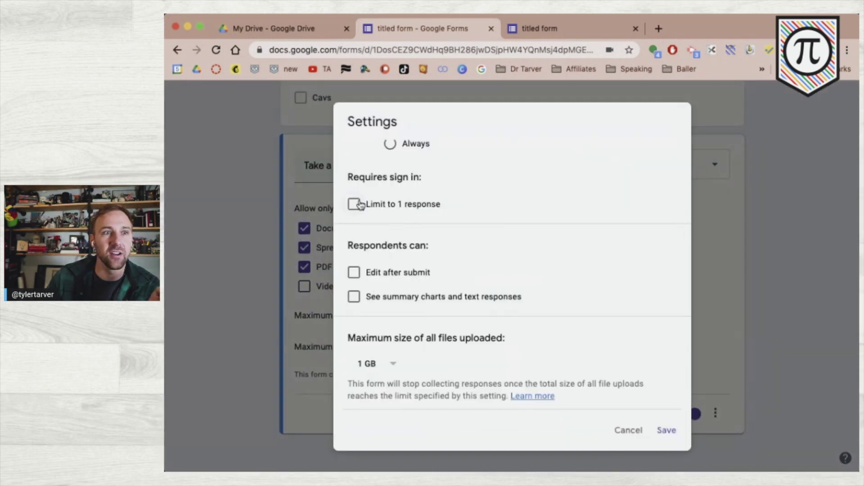
pyautogui.click(394, 367)
pyautogui.click(383, 389)
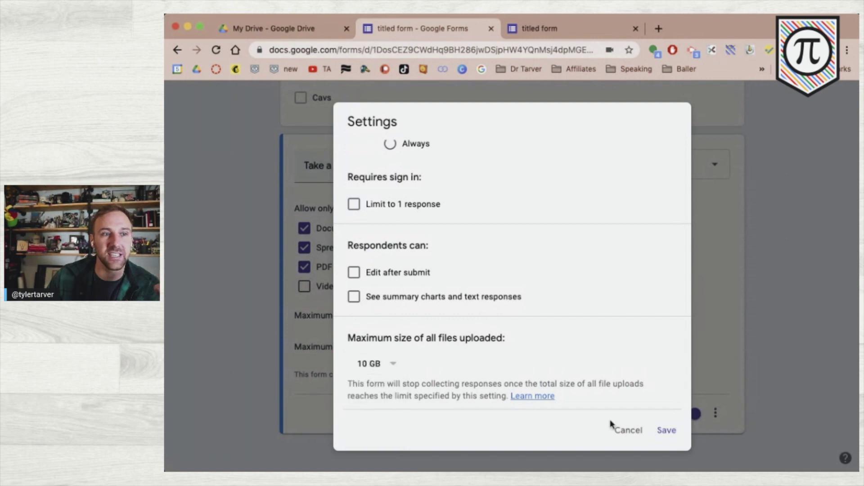
pyautogui.click(668, 433)
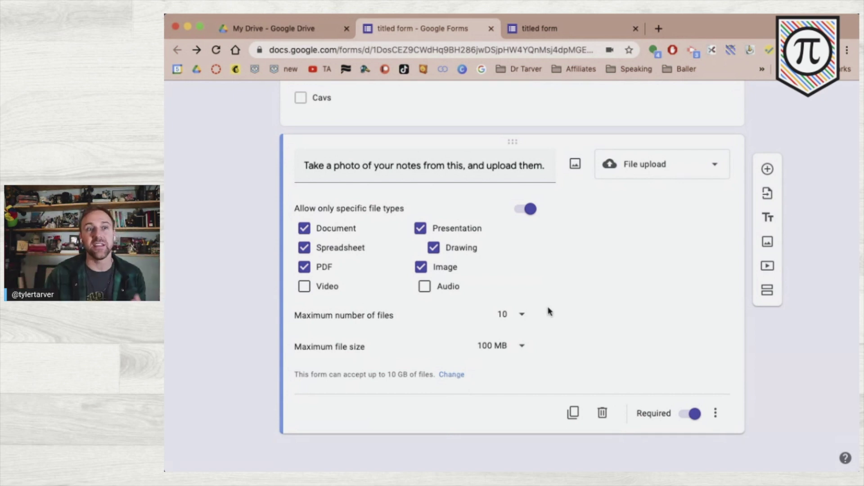
pyautogui.click(494, 348)
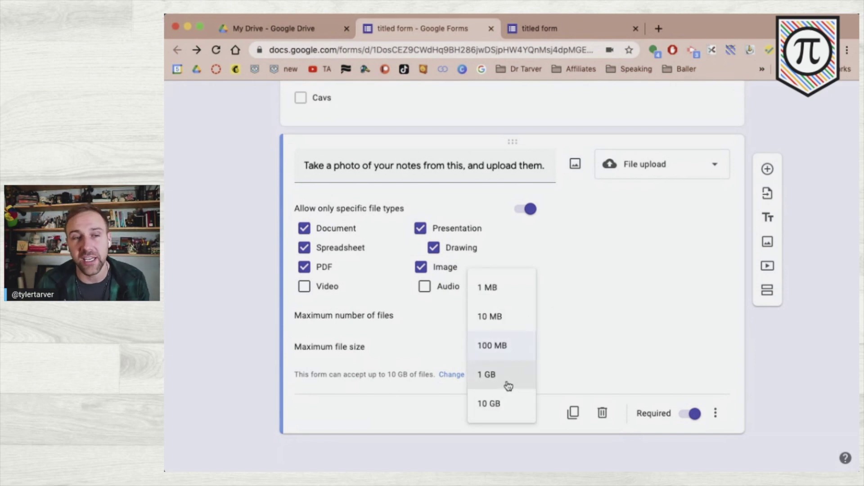
pyautogui.click(369, 413)
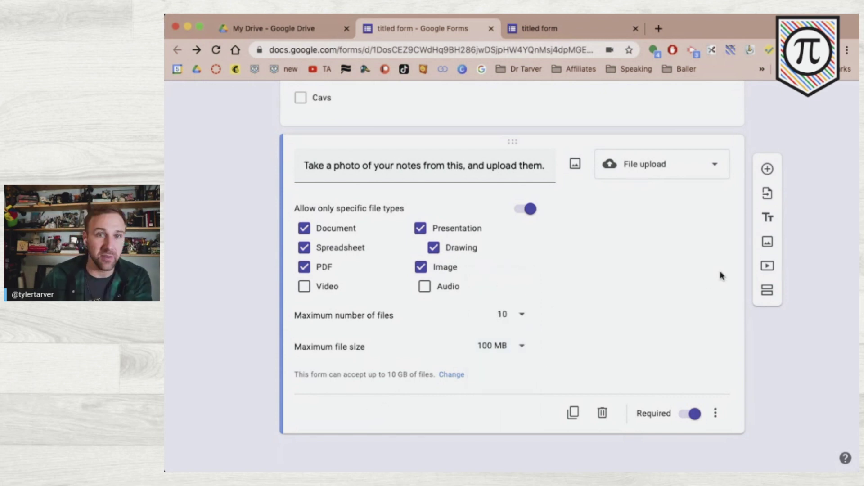
# - Add a linear scale question 'How confident are you in the test you just took?'
pyautogui.click(766, 168)
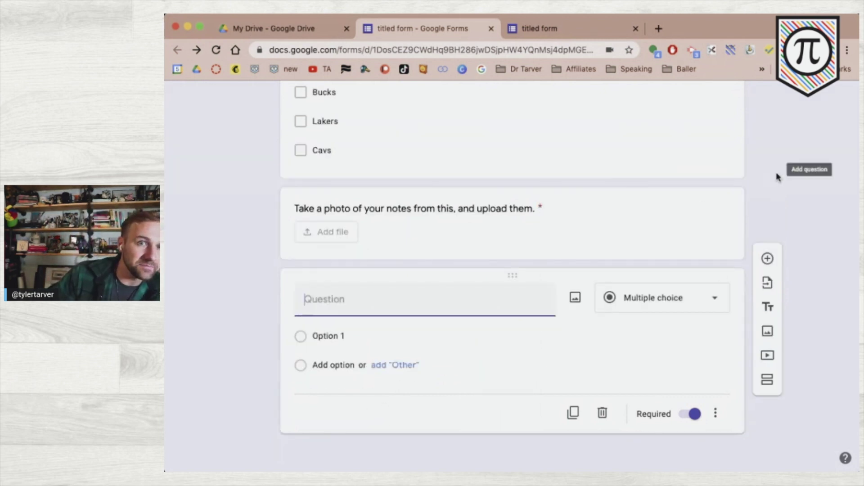
pyautogui.click(768, 286)
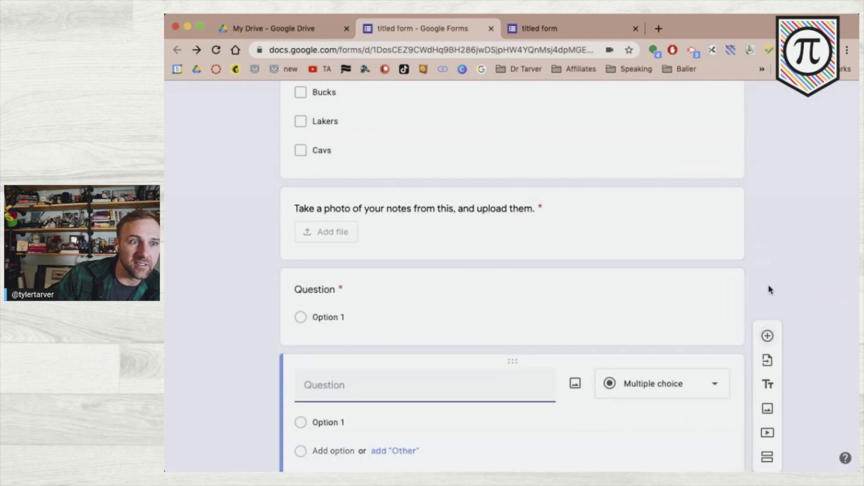
pyautogui.click(675, 386)
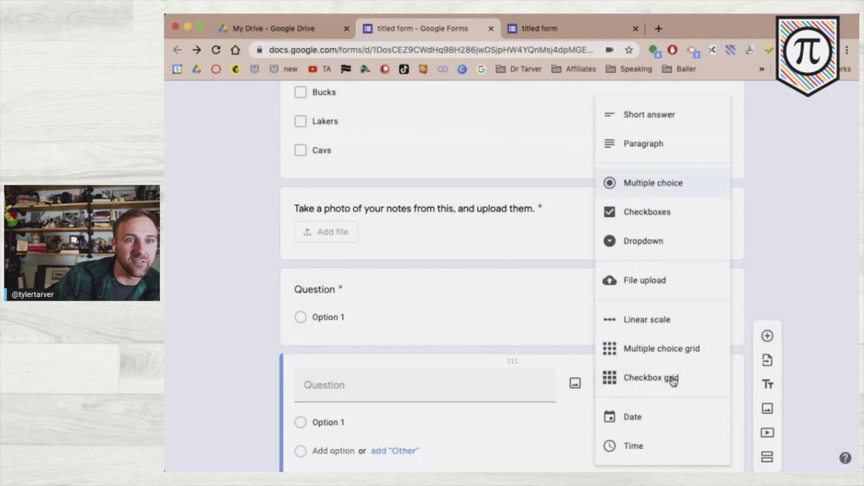
pyautogui.click(675, 333)
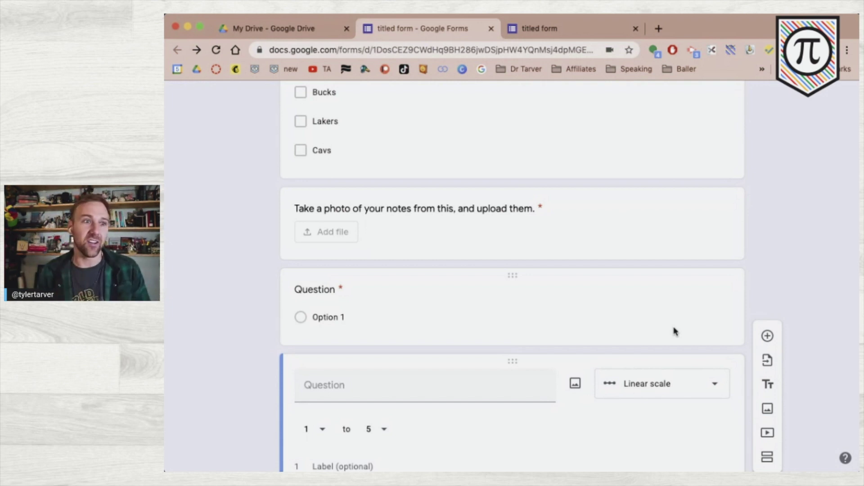
pyautogui.click(392, 391)
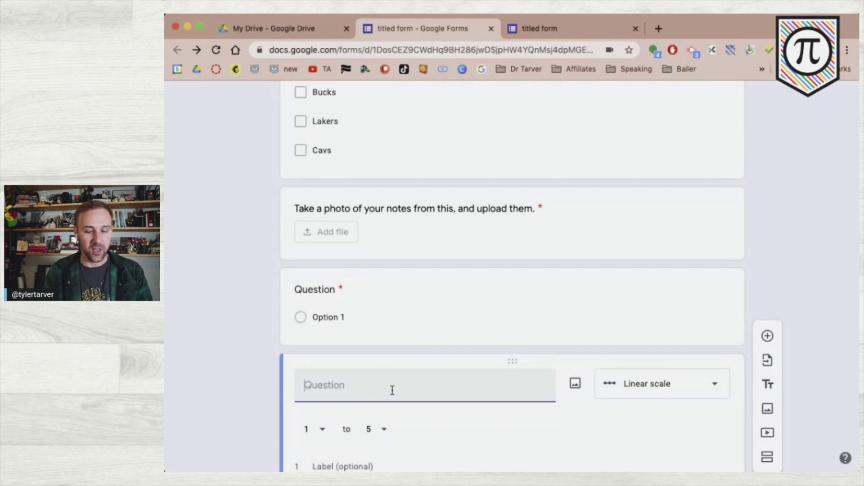
pyautogui.write('How confid')
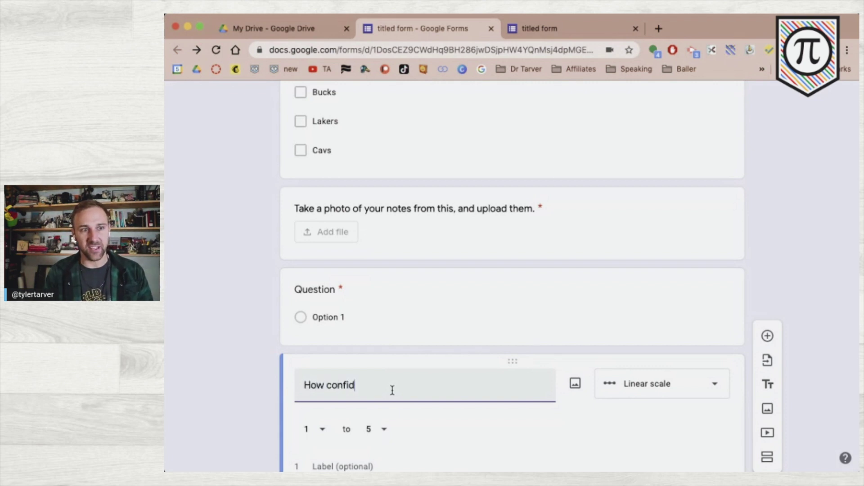
pyautogui.write('ent are you in the test you g')
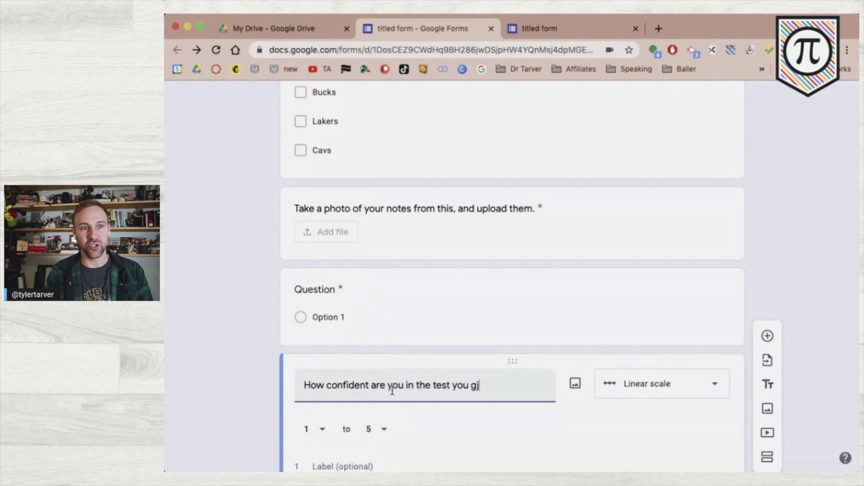
pyautogui.press('BackSpace')
pyautogui.write('just ')
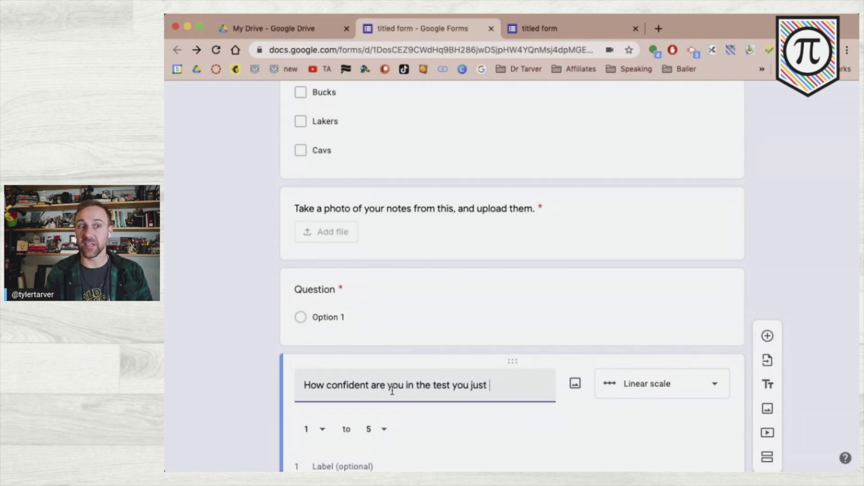
pyautogui.write('took?')
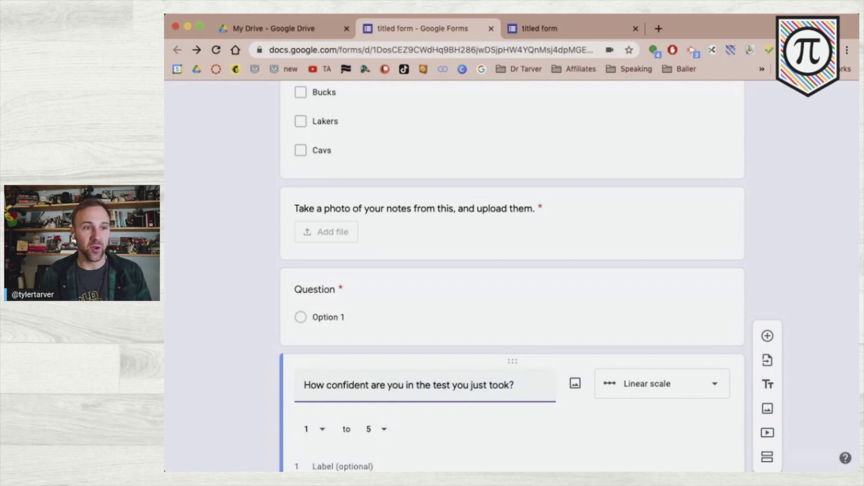
# - Extend the scale to 1–10 and label its ends 'No clue' and 'I ACED IT!!!'
pyautogui.click(386, 431)
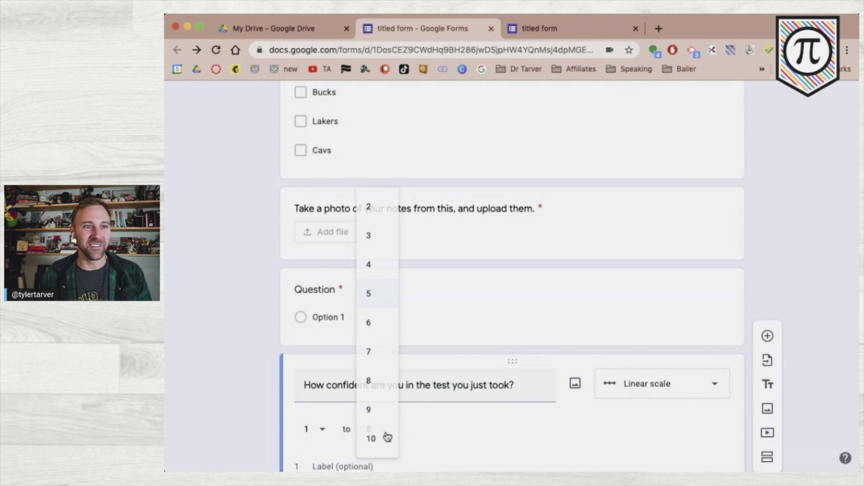
pyautogui.click(383, 439)
pyautogui.scroll(-3, 238, 424)
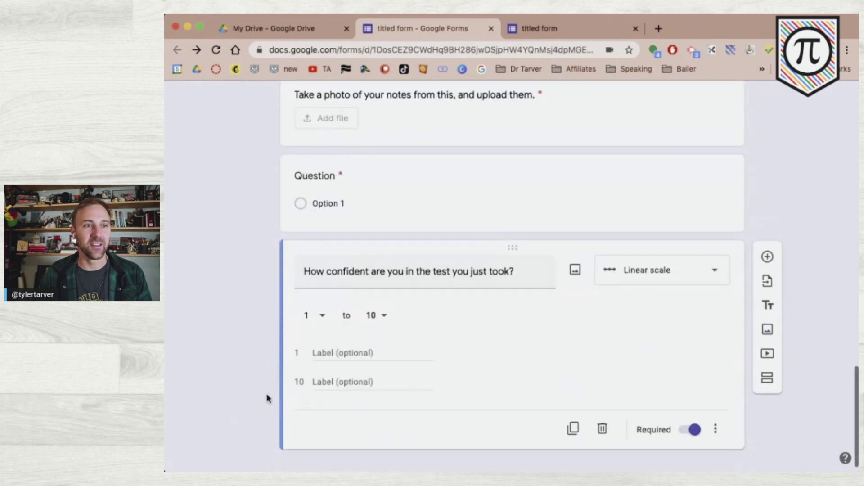
pyautogui.click(331, 466)
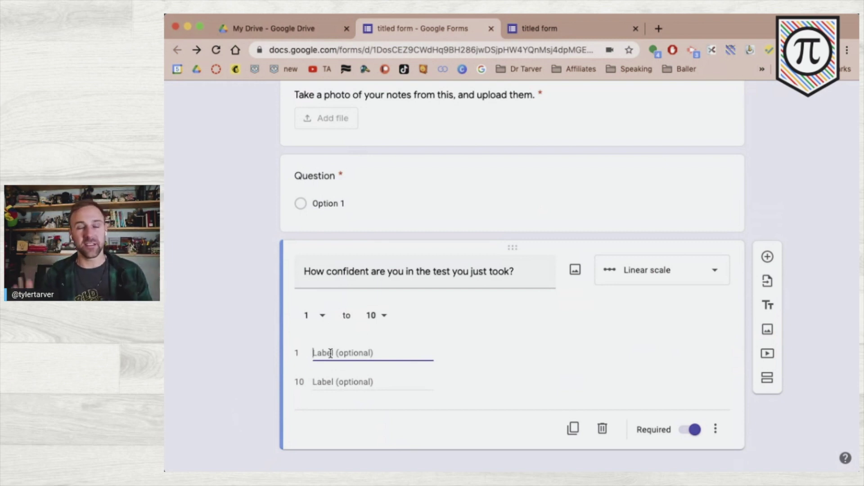
pyautogui.write('No clue')
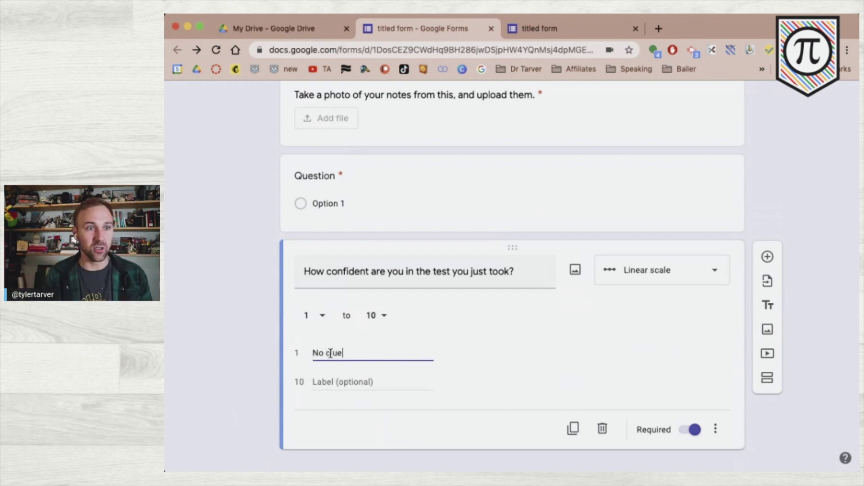
pyautogui.press('Tab')
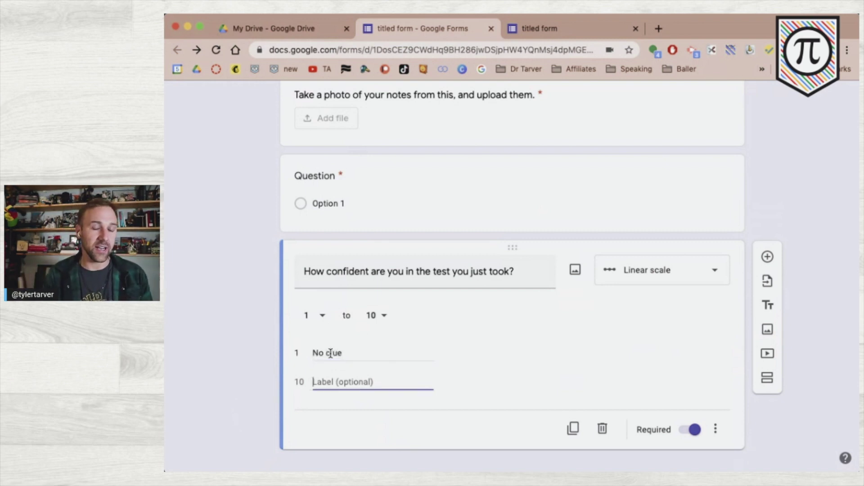
pyautogui.write('I ACED IT!')
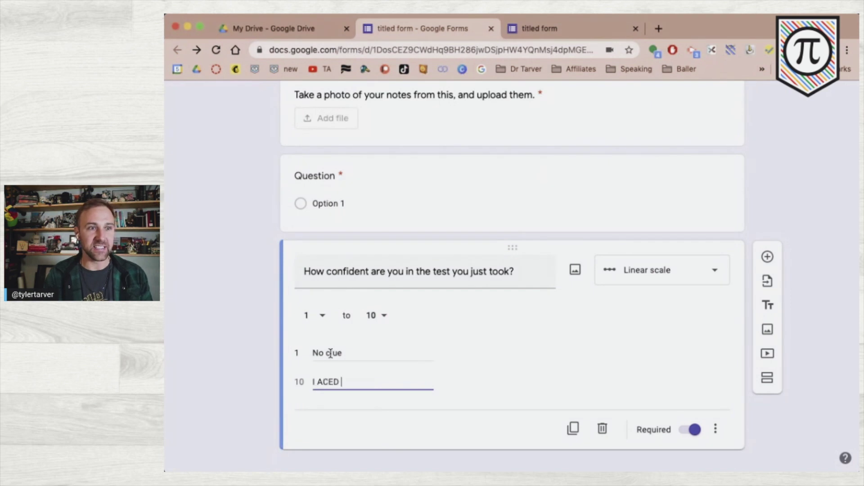
pyautogui.click(241, 355)
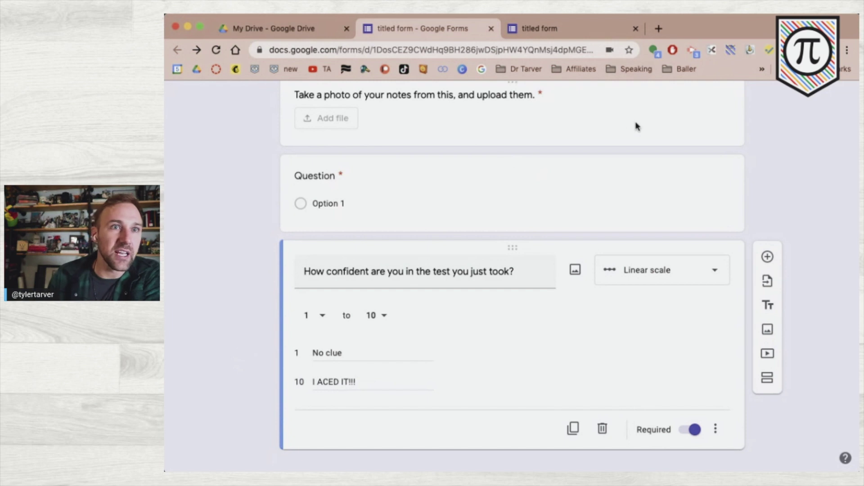
pyautogui.scroll(15, 635, 131)
# - Preview the form and try attaching a file to the photo question, then cancel
pyautogui.click(692, 100)
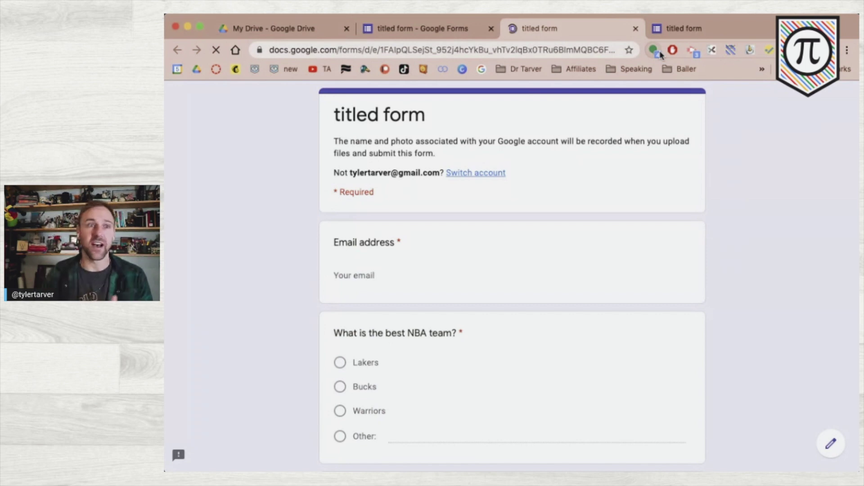
pyautogui.scroll(-15, 401, 269)
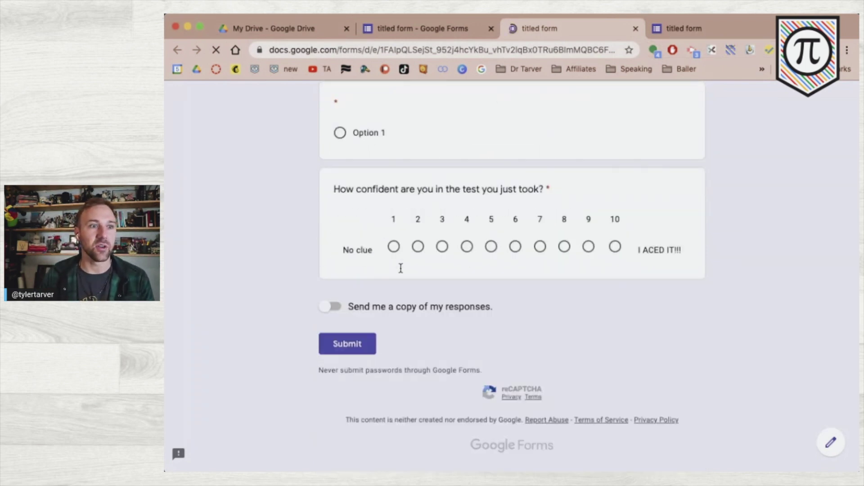
pyautogui.scroll(5, 401, 270)
pyautogui.scroll(1, 401, 272)
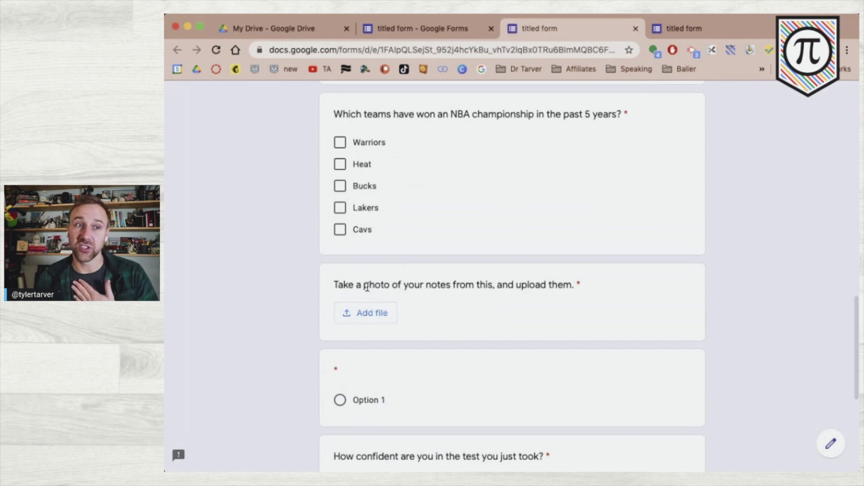
pyautogui.click(360, 315)
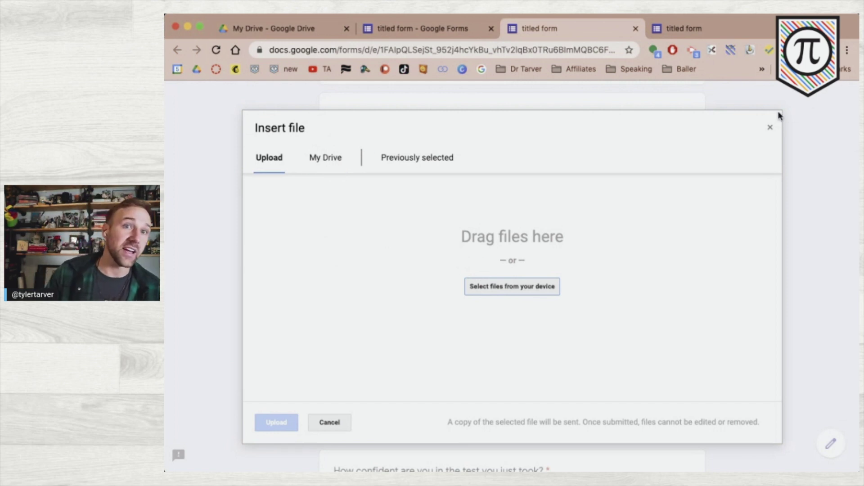
pyautogui.click(769, 130)
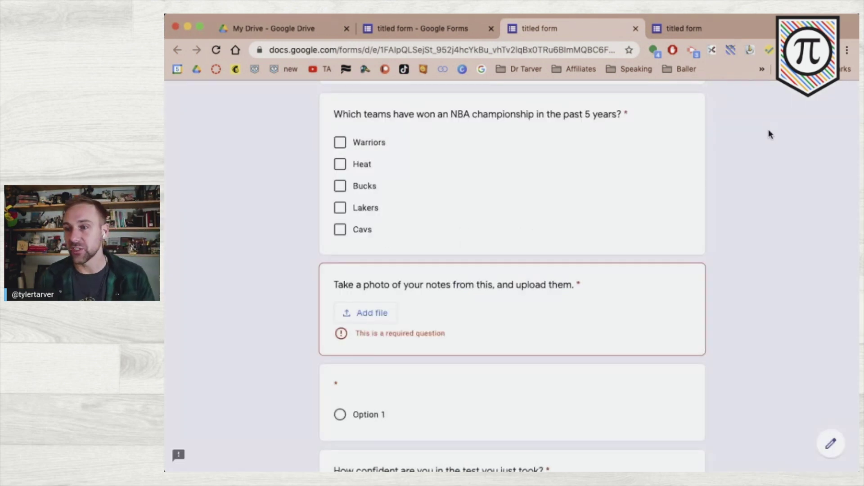
# - Rate confidence 8 on the scale in the preview and return to the editor
pyautogui.scroll(-6, 495, 305)
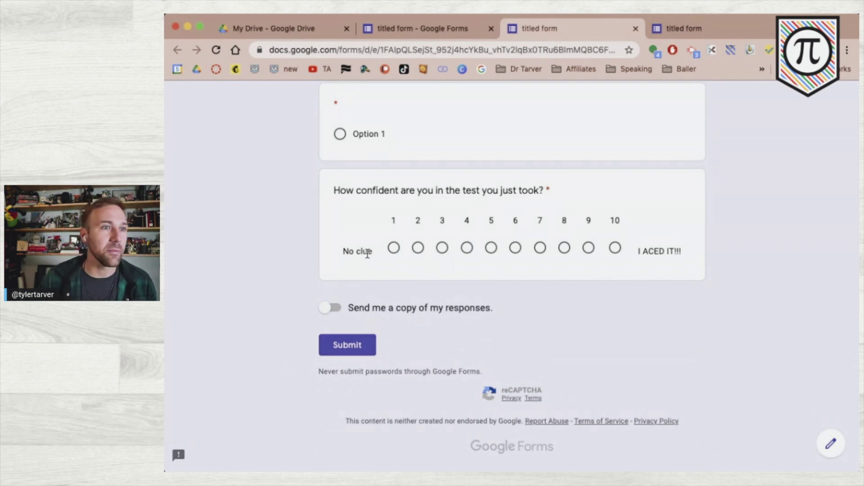
pyautogui.click(564, 248)
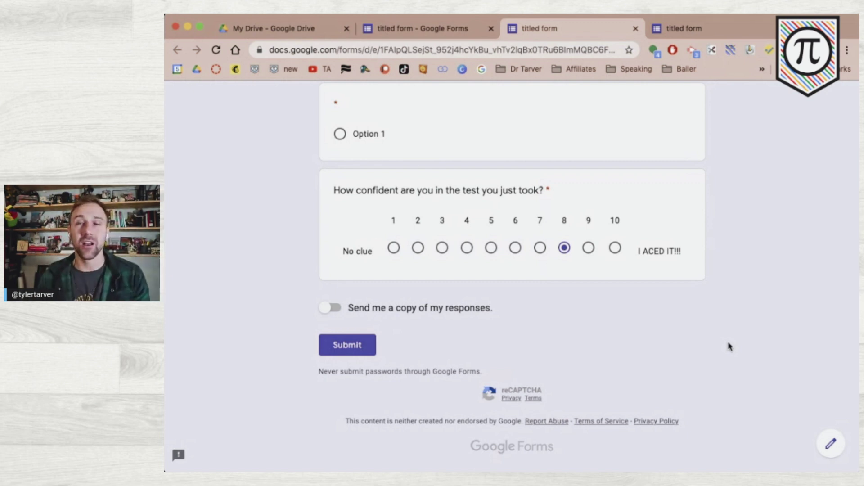
pyautogui.scroll(4, 258, 299)
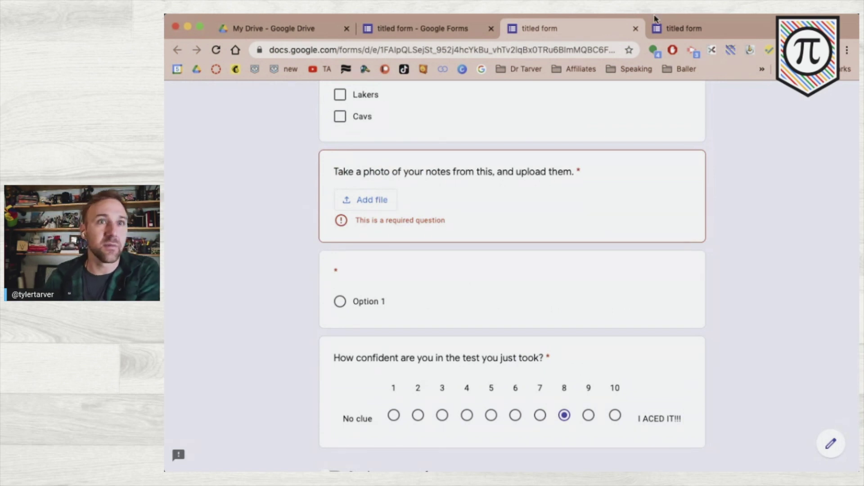
pyautogui.click(459, 35)
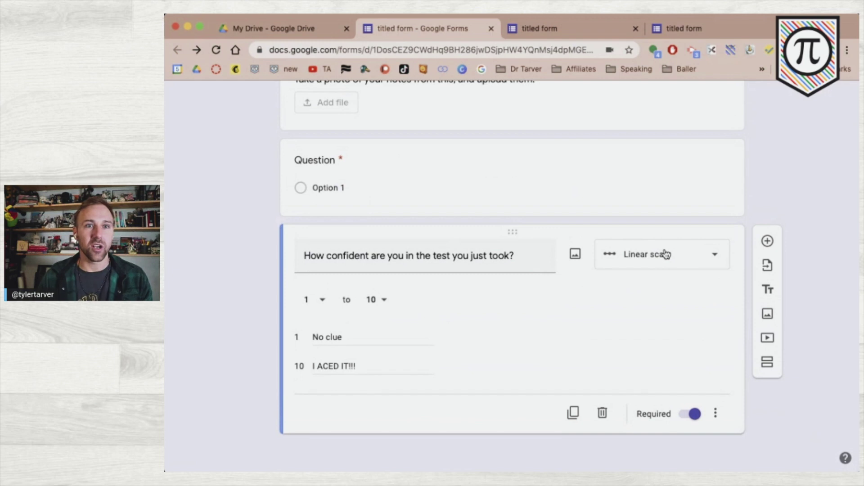
# - Turn the question into a multiple choice grid titled 'Which players play for which team?'
pyautogui.click(666, 255)
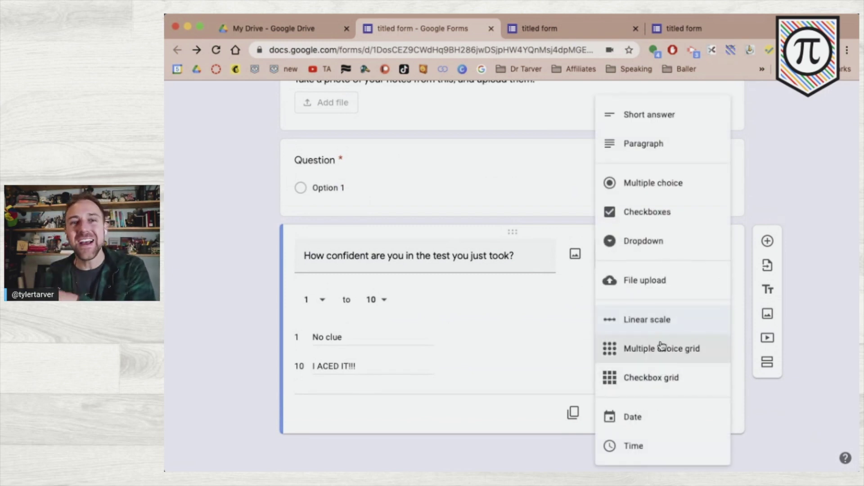
pyautogui.click(682, 358)
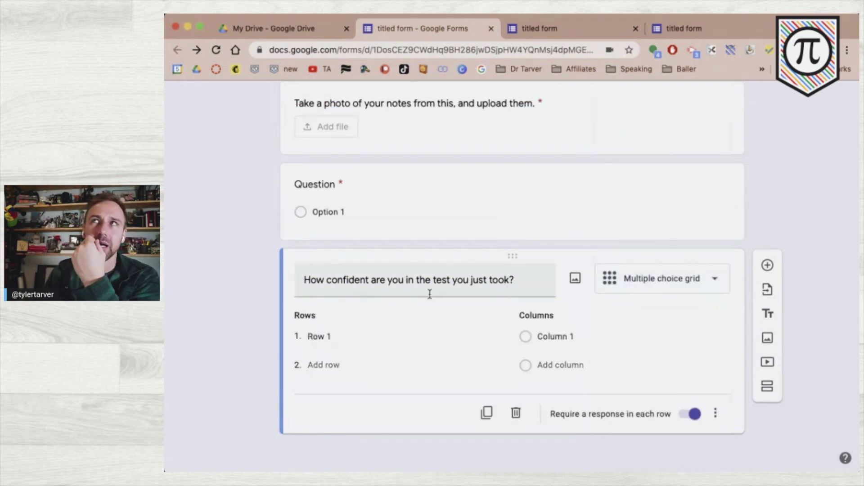
pyautogui.click(396, 278)
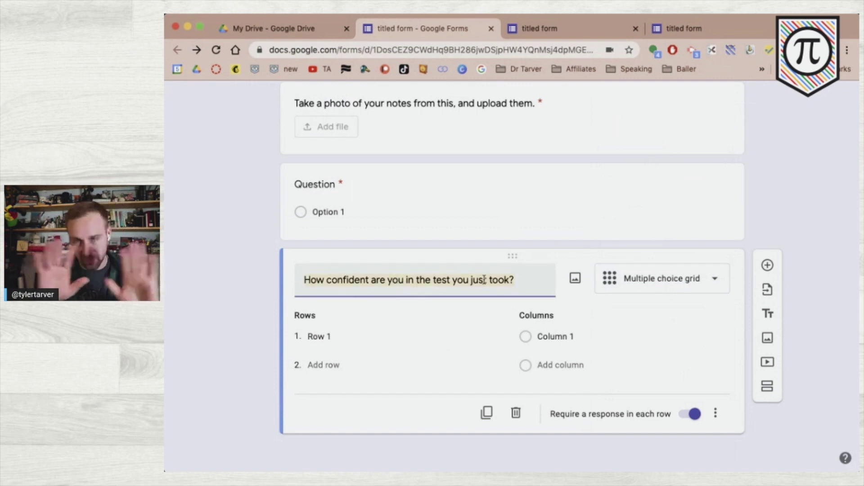
pyautogui.write('Which ')
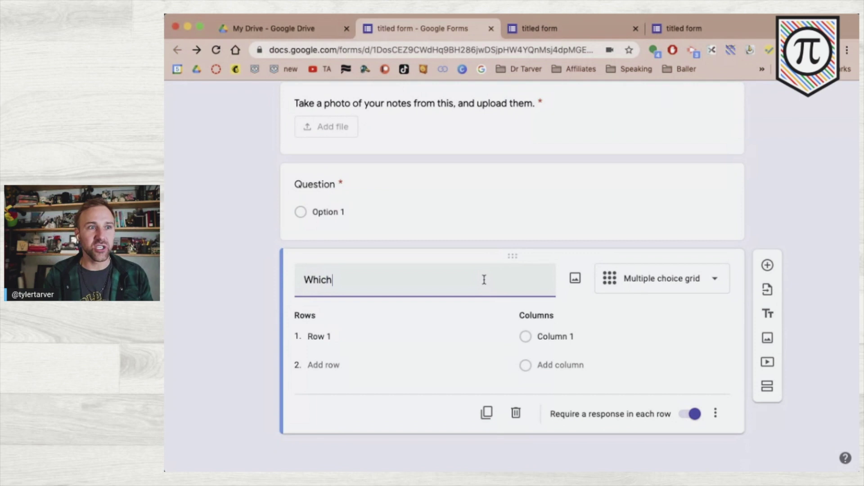
pyautogui.write('pl')
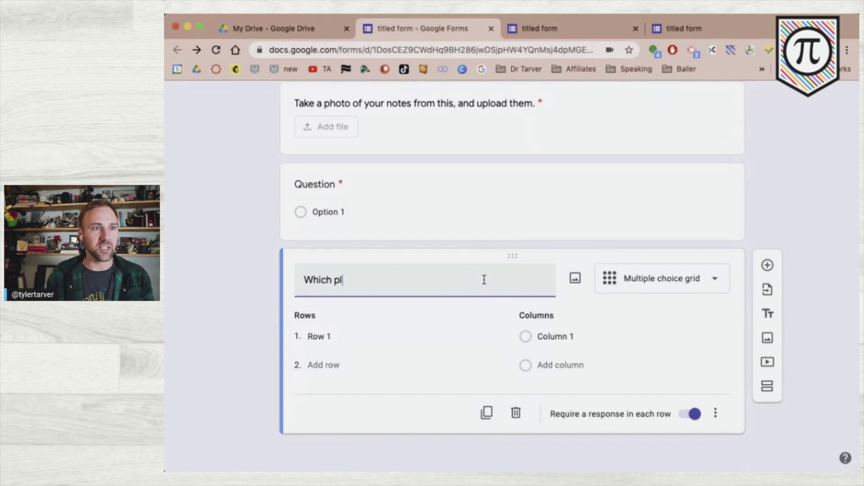
pyautogui.write('ayers play ')
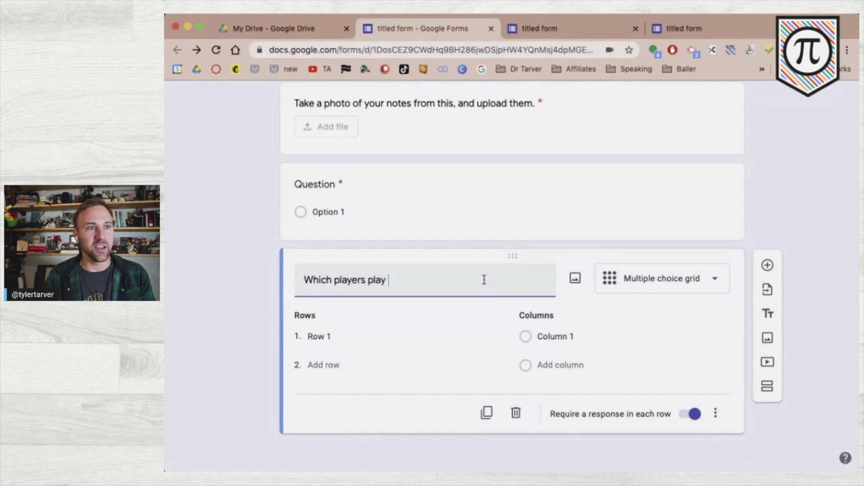
pyautogui.write('for which team?')
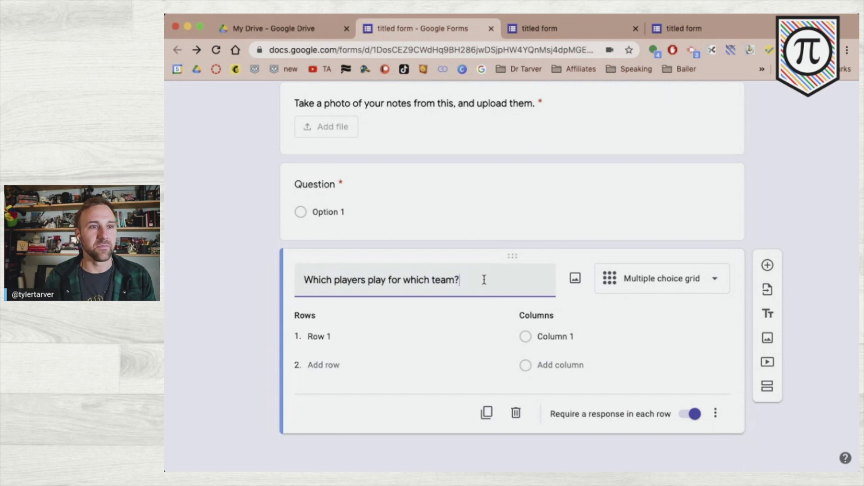
# - Enter grid rows Lakers, Warriors and Hornets
pyautogui.click(390, 331)
pyautogui.write('Lakers')
pyautogui.press('Return')
pyautogui.write('Warriors')
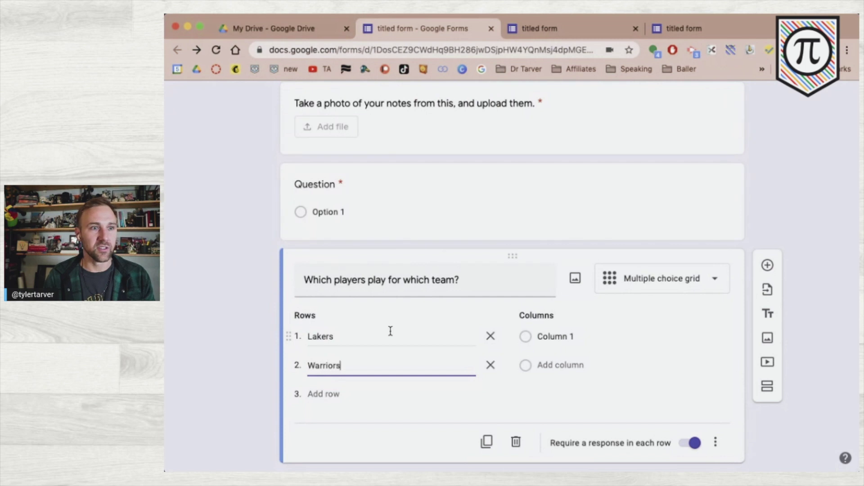
pyautogui.press('Return')
pyautogui.write('Hortnet')
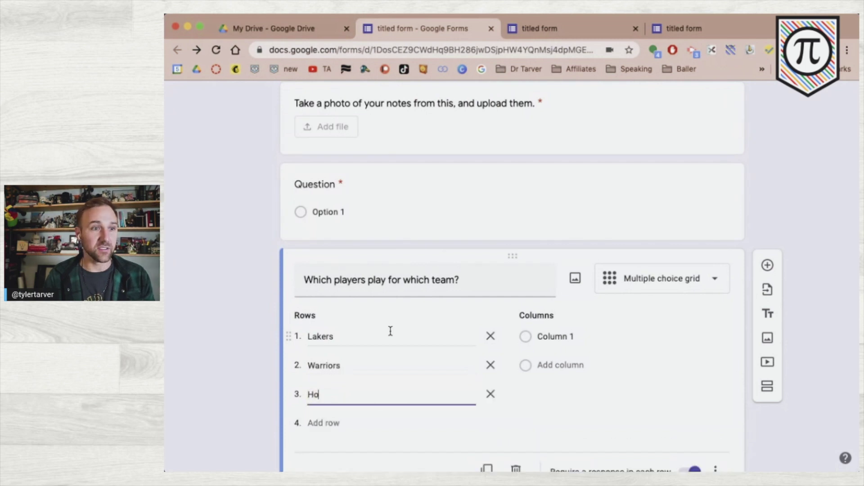
pyautogui.press('BackSpace')
pyautogui.press('BackSpace')
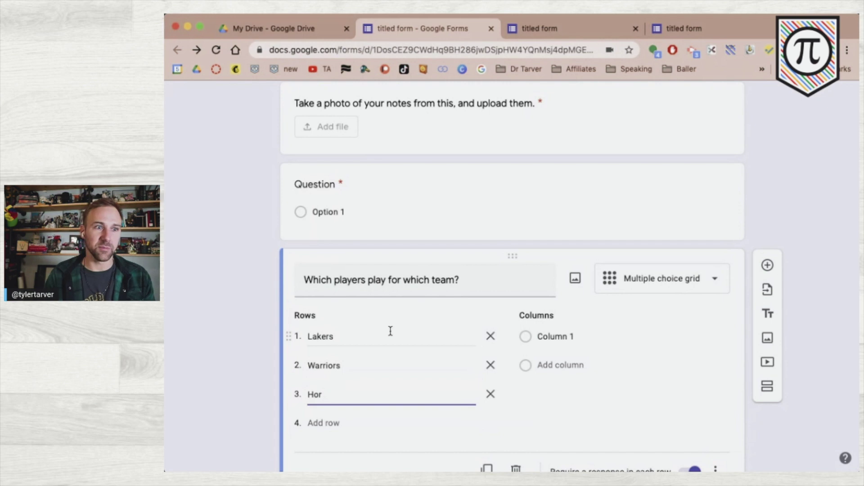
pyautogui.write('nets')
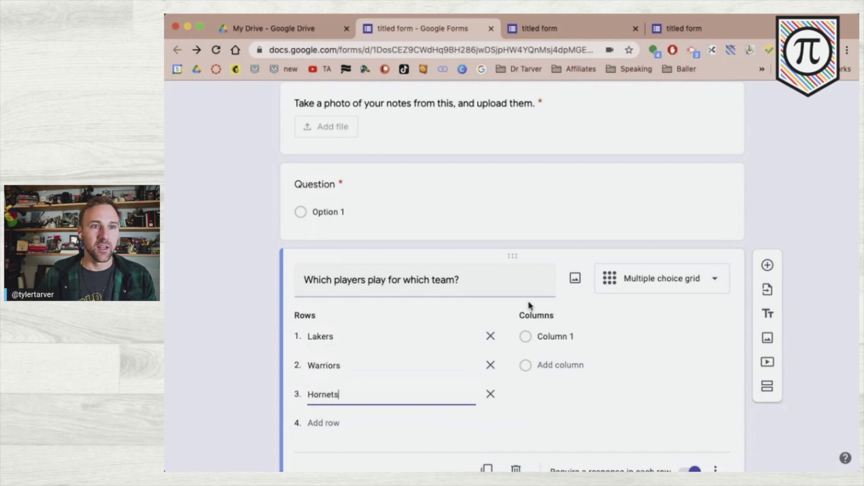
# - Enter grid columns Lebron, Curry and Ball
pyautogui.click(580, 339)
pyautogui.write('Lebron')
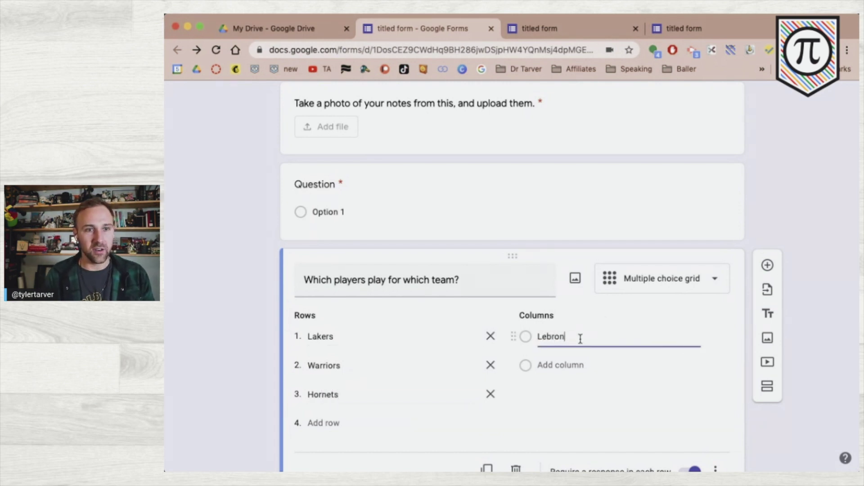
pyautogui.press('Return')
pyautogui.write('Curry')
pyautogui.press('Return')
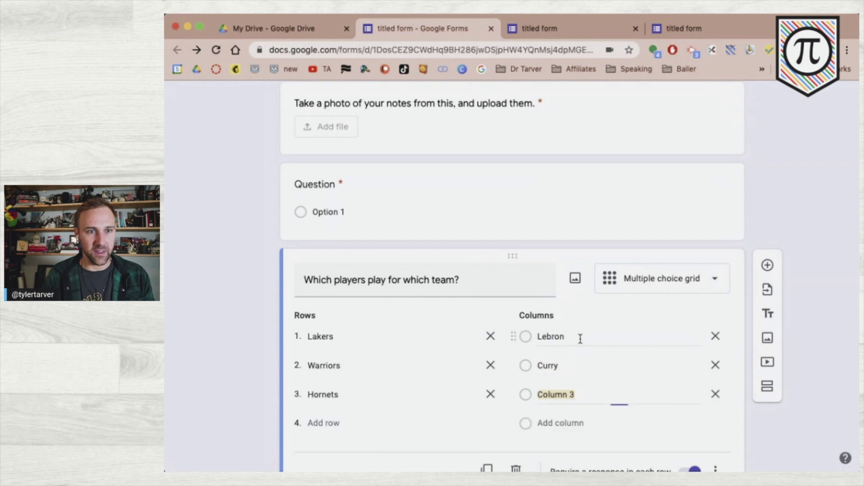
pyautogui.write('Ball')
pyautogui.click(801, 390)
pyautogui.scroll(3, 800, 390)
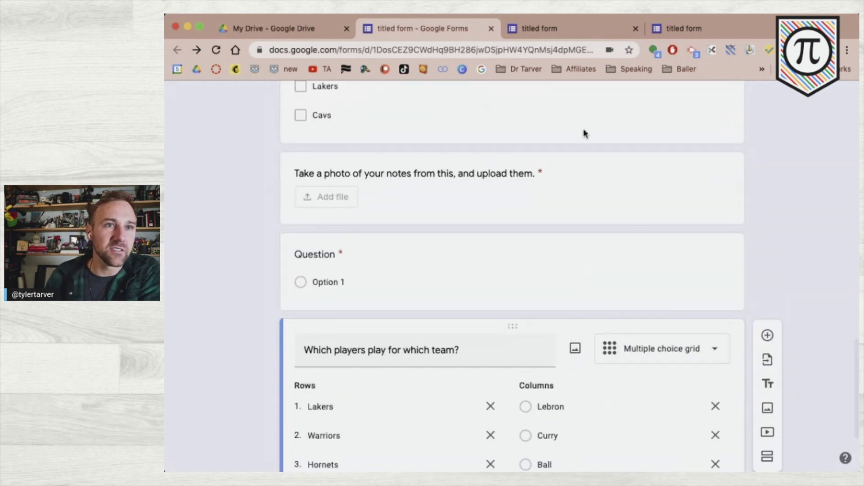
pyautogui.scroll(15, 586, 134)
# - In preview, match Lebron to Lakers, Curry to Warriors and Ball to Hornets, then return to editing
pyautogui.click(688, 100)
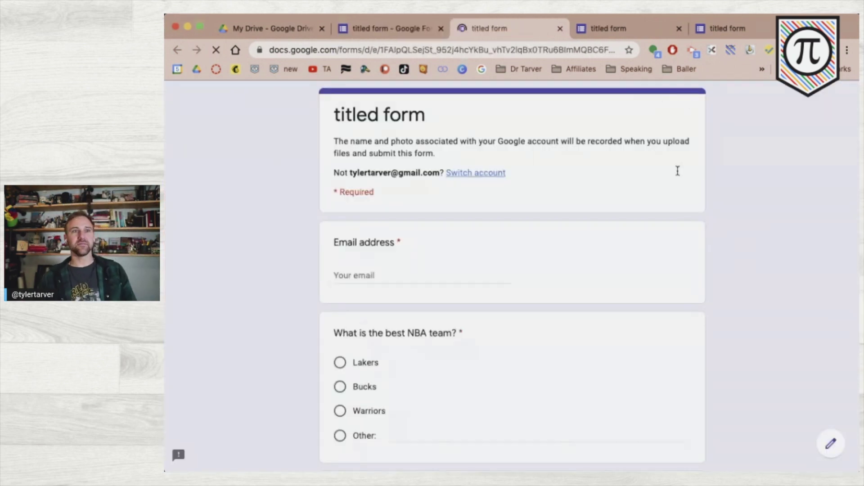
pyautogui.scroll(-15, 498, 178)
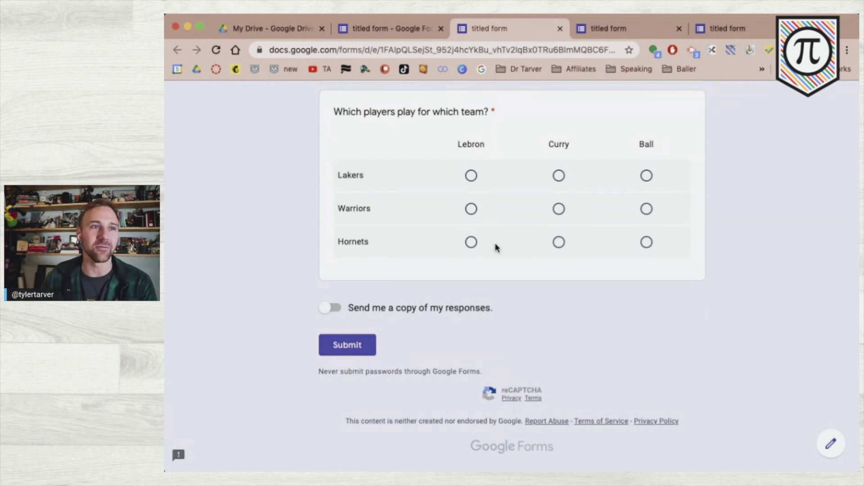
pyautogui.click(471, 175)
pyautogui.click(559, 208)
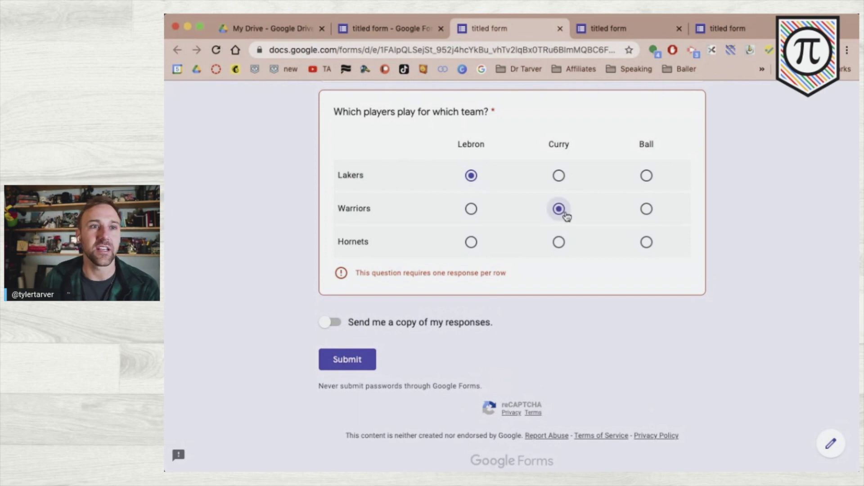
pyautogui.click(647, 242)
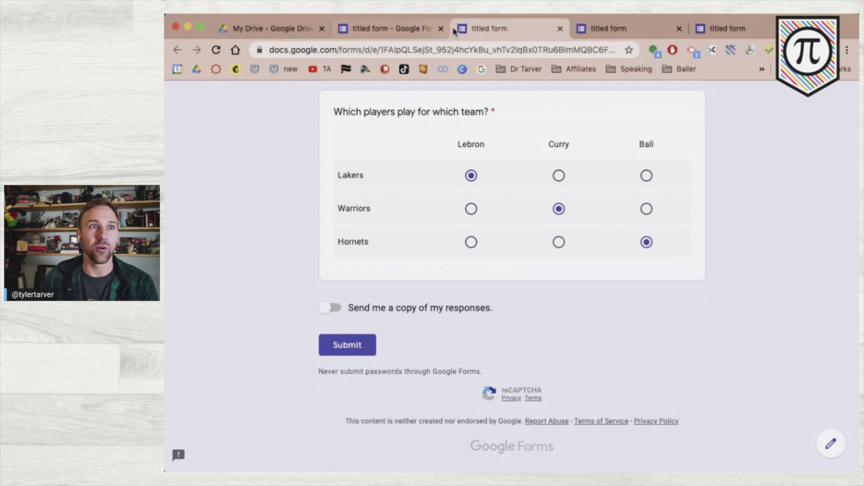
pyautogui.click(418, 28)
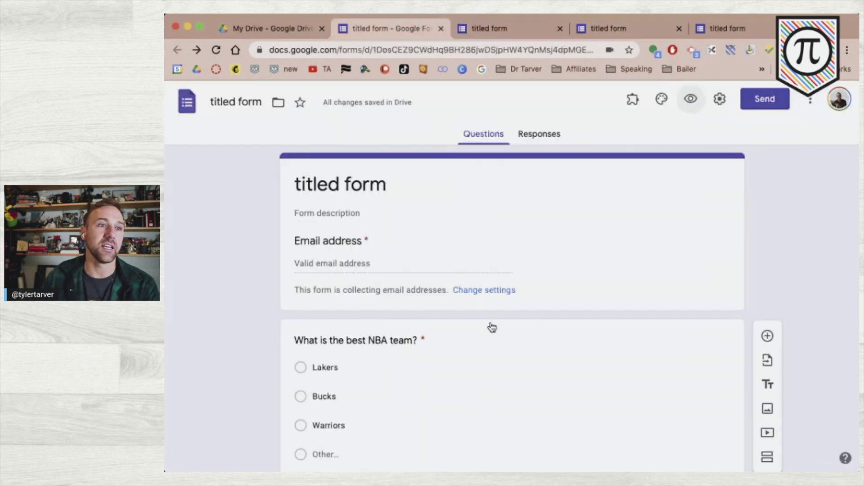
# - Duplicate the 'Which players play for which team?' grid question
pyautogui.scroll(-10, 423, 315)
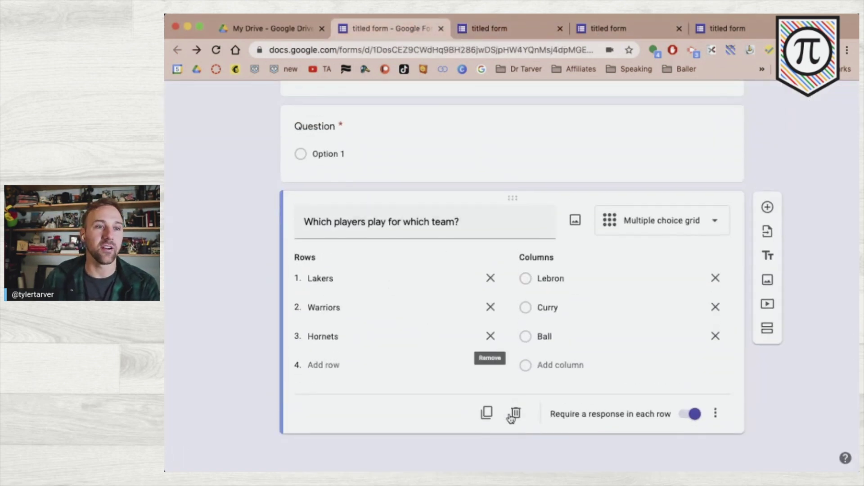
pyautogui.click(487, 404)
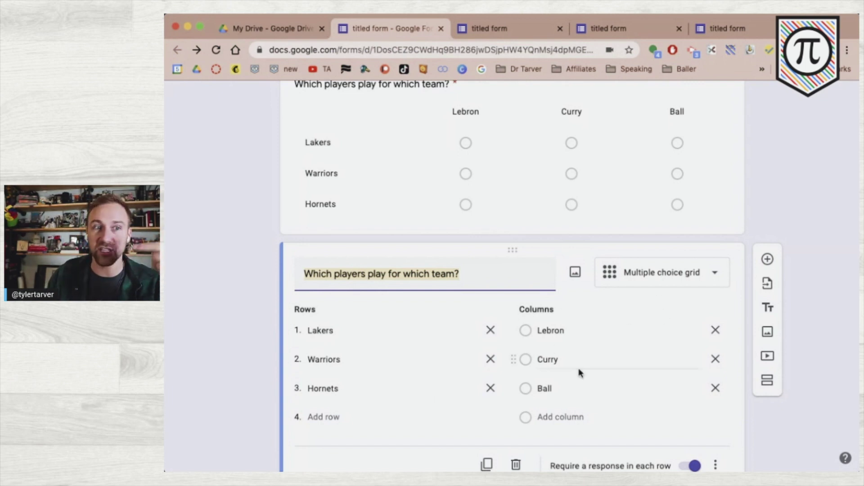
pyautogui.scroll(-2, 585, 361)
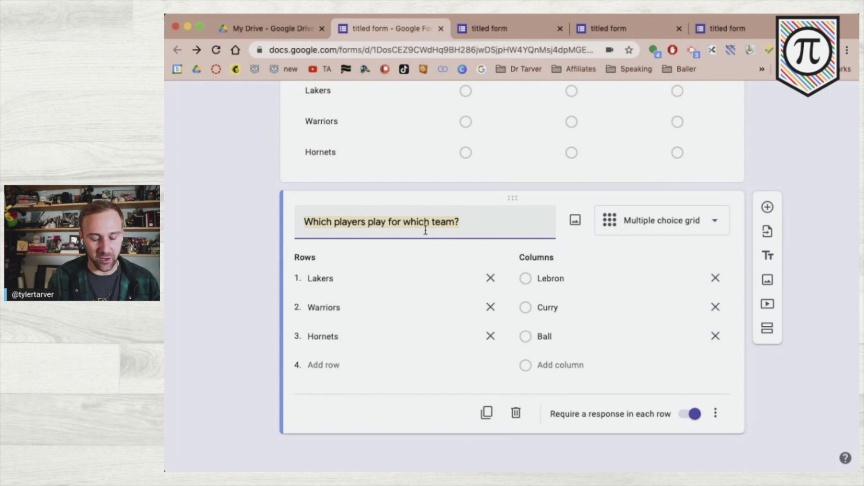
# - Retitle the copy 'Answer the questions appropriately' and make row 1 'How likely are you to steal from us?'
pyautogui.write('Answer the questions appro')
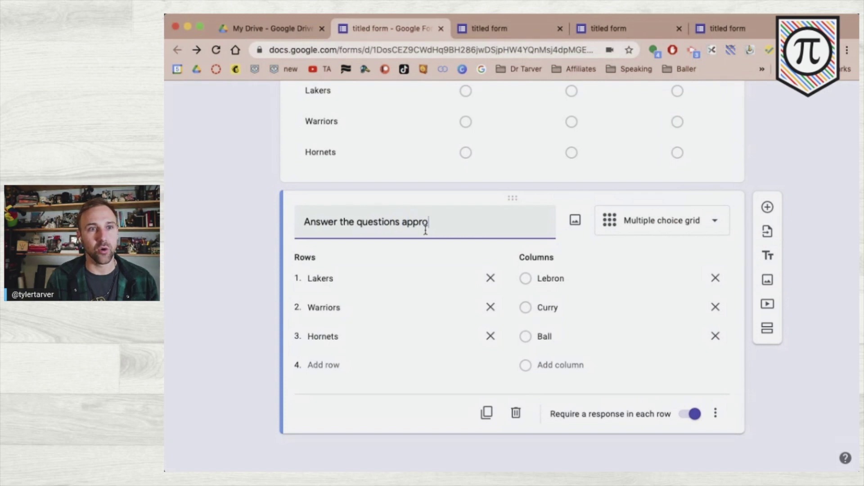
pyautogui.write('priately')
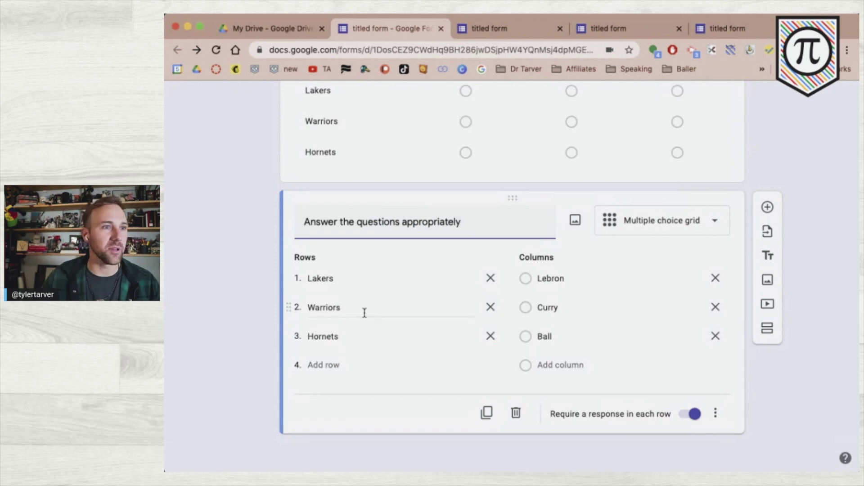
pyautogui.click(372, 282)
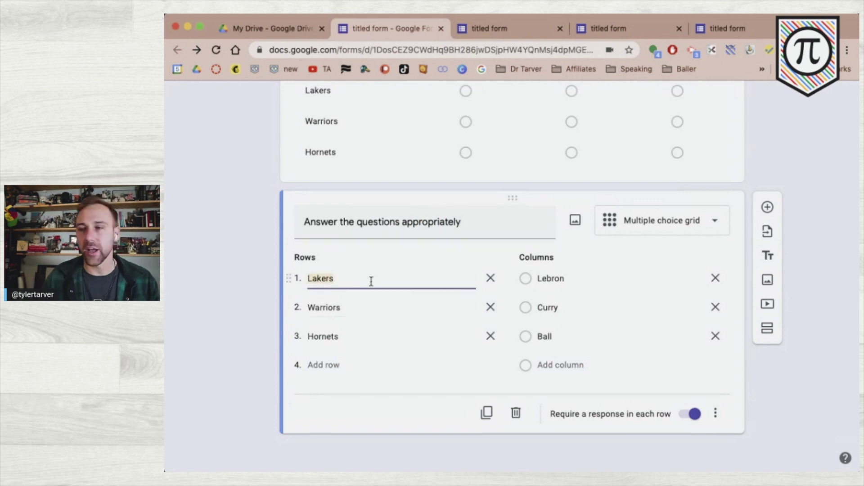
pyautogui.write('How likely are you do')
pyautogui.press('BackSpace')
pyautogui.press('BackSpace')
pyautogui.write('to set')
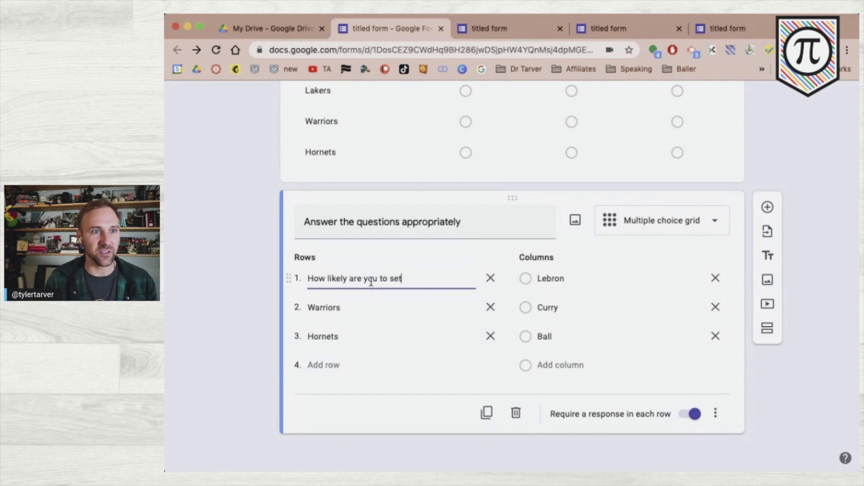
pyautogui.press('BackSpace')
pyautogui.press('BackSpace')
pyautogui.write('teal frmo us')
pyautogui.press('BackSpace')
pyautogui.press('BackSpace')
pyautogui.press('BackSpace')
pyautogui.press('BackSpace')
pyautogui.press('BackSpace')
pyautogui.press('BackSpace')
pyautogui.write('rom')
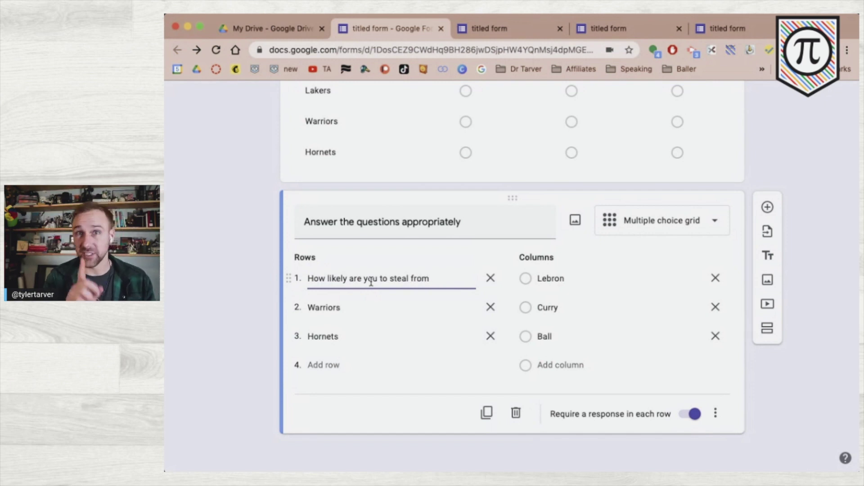
pyautogui.write(' us?')
# - Set the remaining rows to 'How likely are you to stay here long term?' and 'How likely are you to make friends?'
pyautogui.click(365, 306)
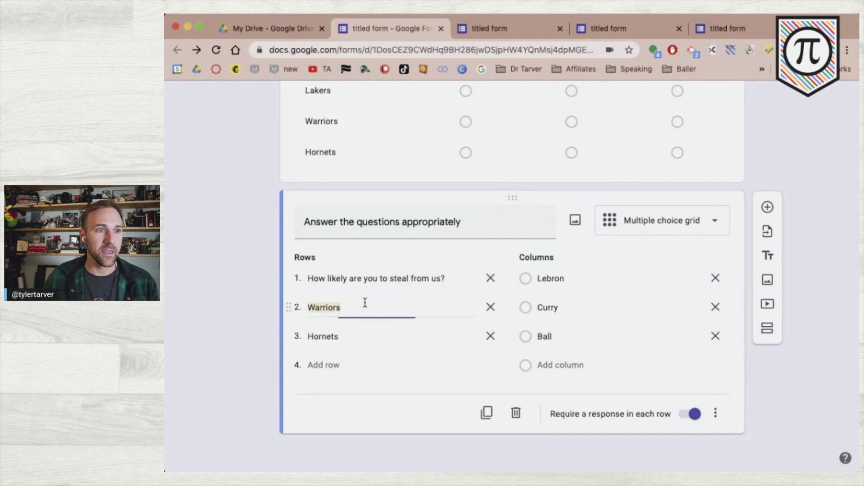
pyautogui.write('Ho')
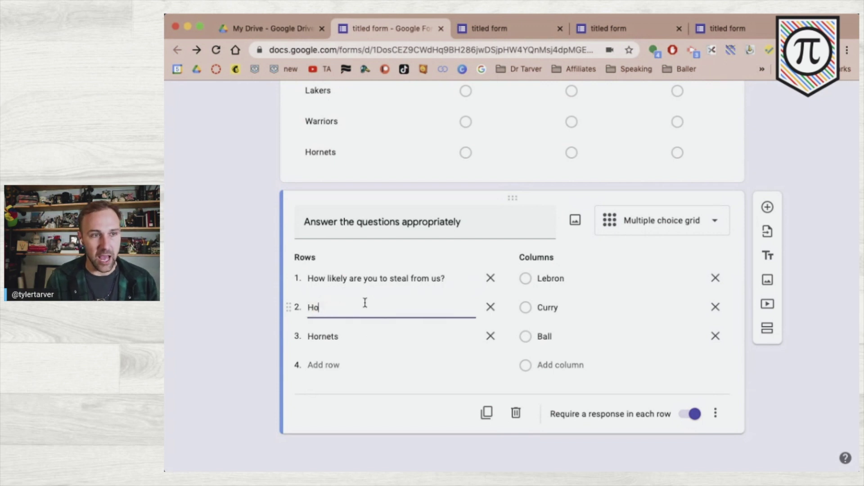
pyautogui.write('w excited are ')
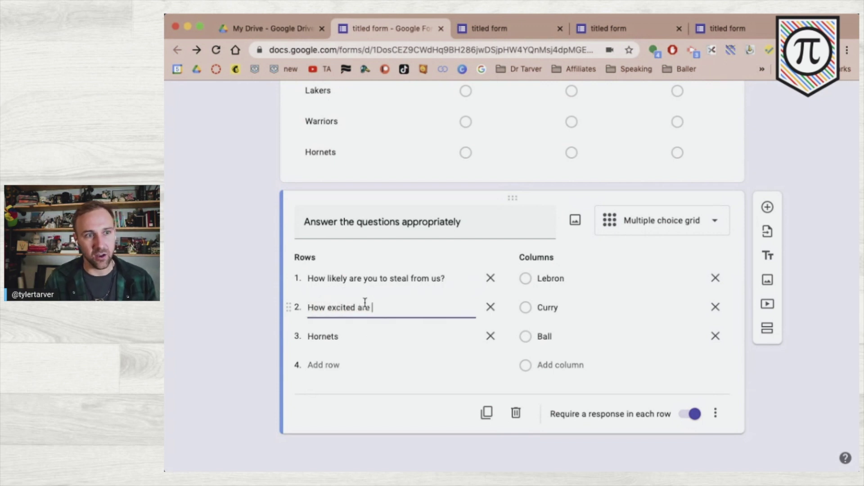
pyautogui.write('you to work here?')
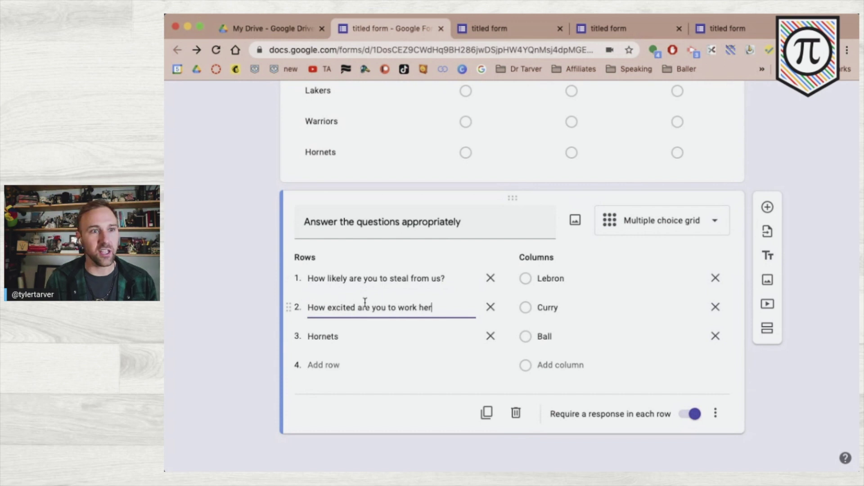
pyautogui.click(358, 337)
pyautogui.write('Whatt')
pyautogui.press('BackSpace')
pyautogui.press('BackSpace')
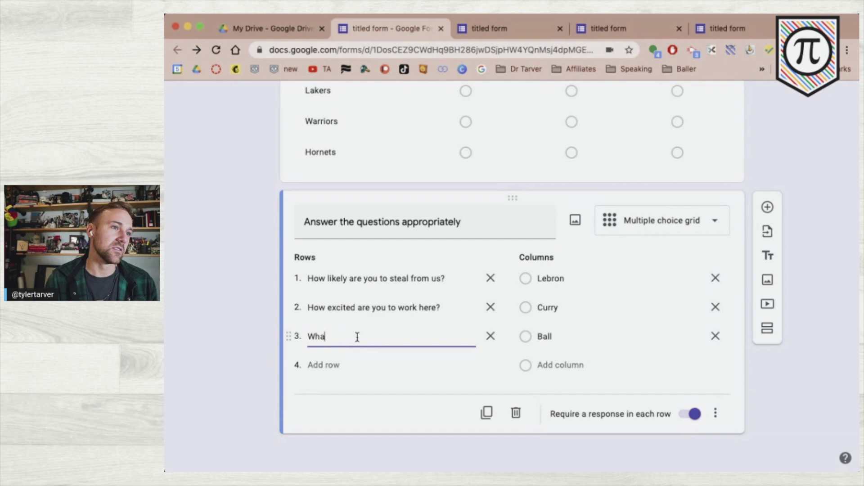
pyautogui.press('BackSpace')
pyautogui.press('BackSpace')
pyautogui.press('BackSpace')
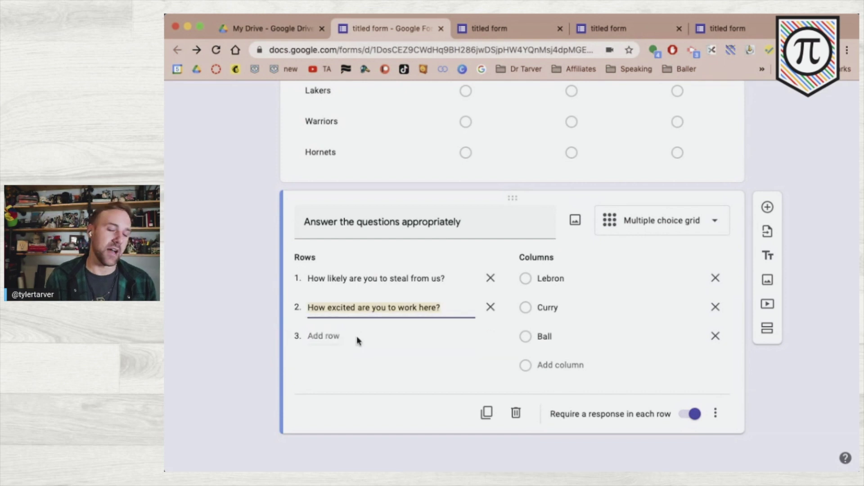
pyautogui.write('How likely are you to')
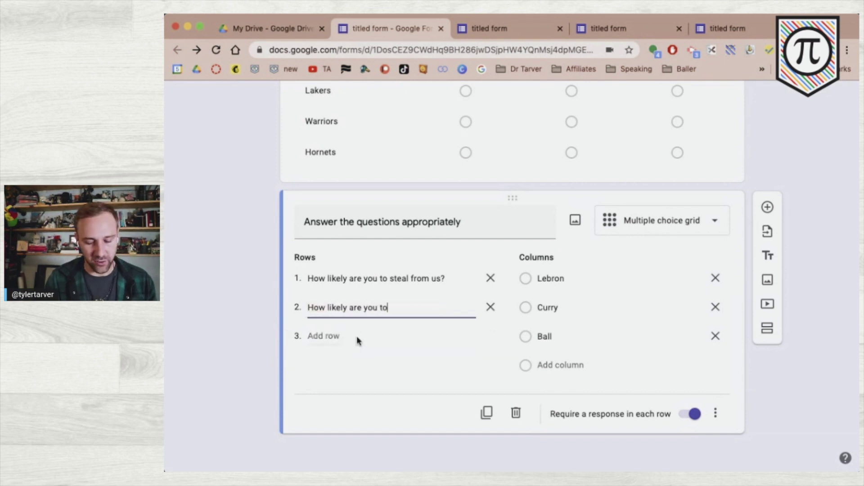
pyautogui.write(' staa here')
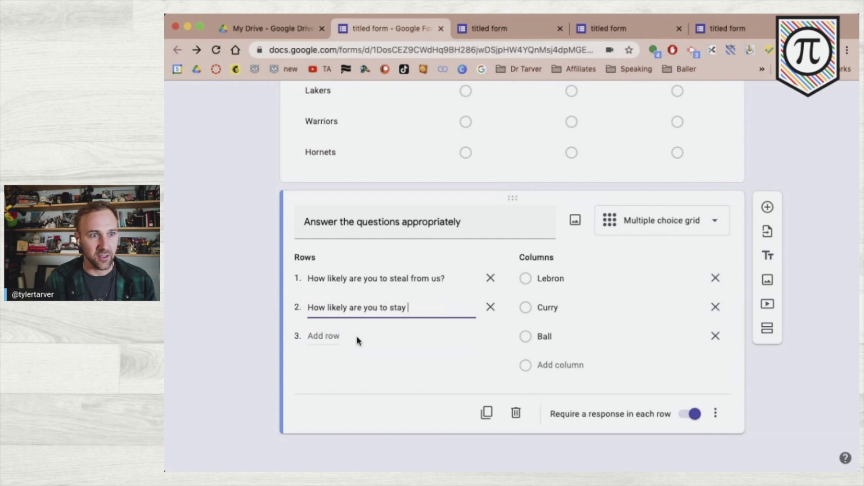
pyautogui.write(' long tem')
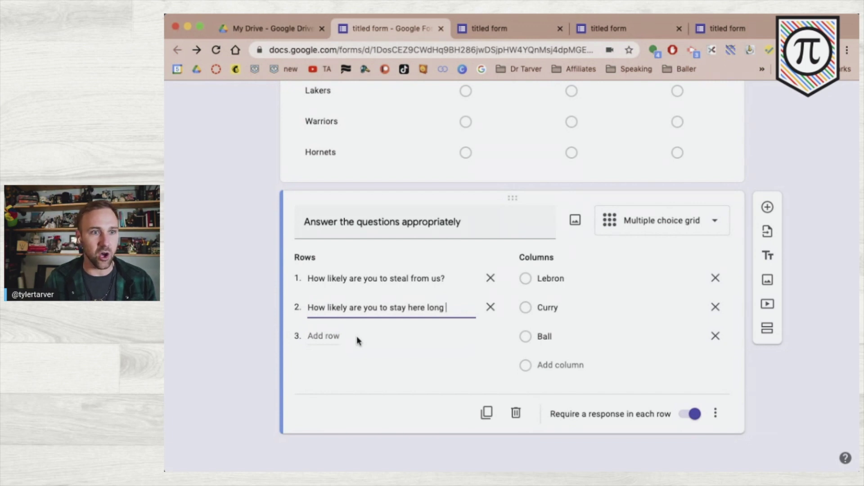
pyautogui.press('BackSpace')
pyautogui.press('BackSpace')
pyautogui.write('erm')
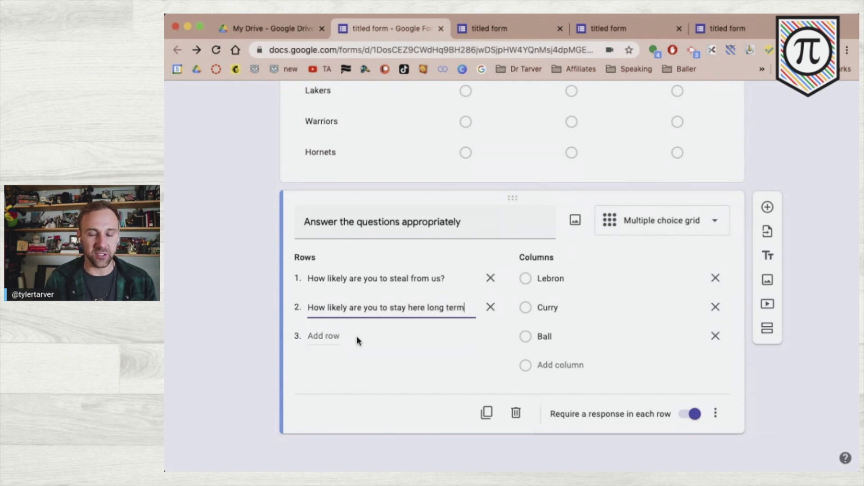
pyautogui.write('?')
pyautogui.click(356, 336)
pyautogui.write('How likely ar')
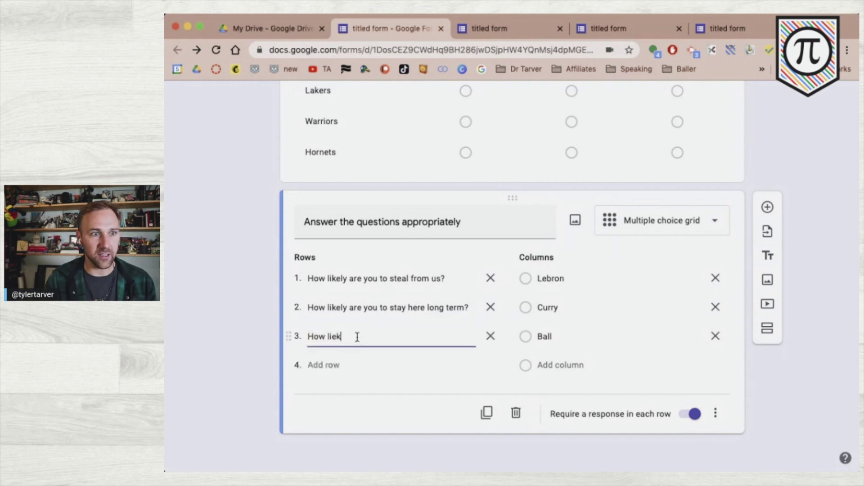
pyautogui.write('e you to make friends?')
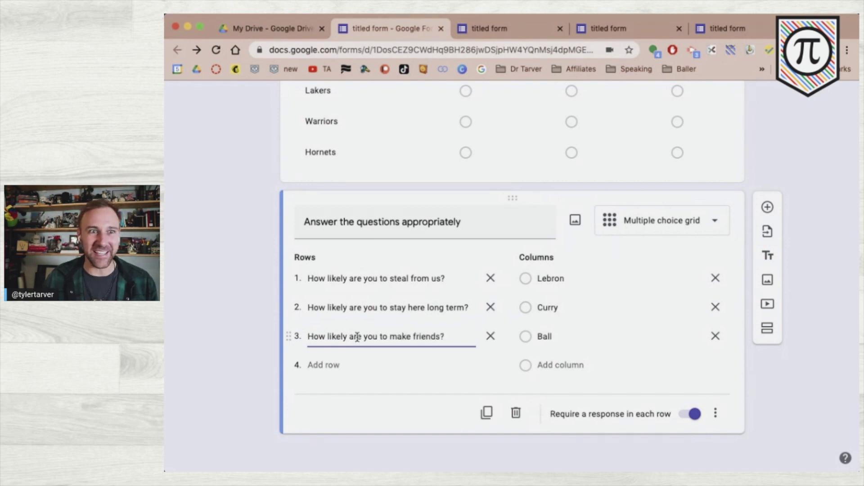
# - Rename the grid columns to 'Not likely at all', 'Kinda likely' and 'Likely'
pyautogui.click(580, 280)
pyautogui.write('Not likely at all')
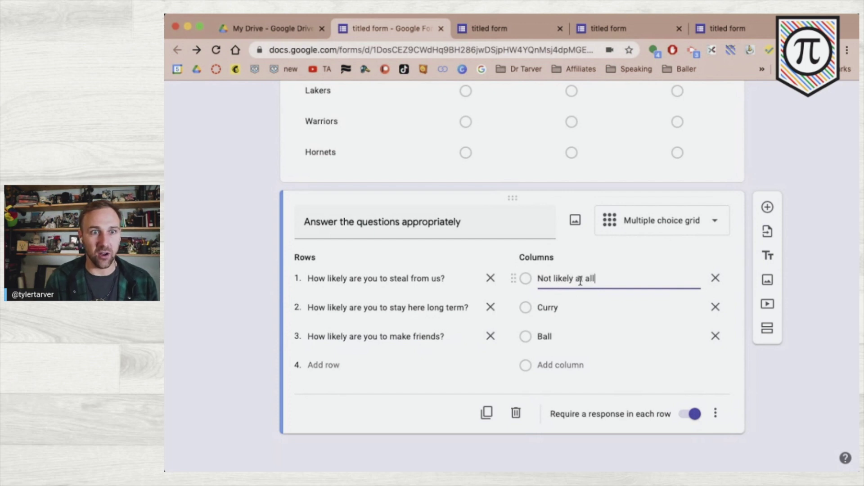
pyautogui.press('Return')
pyautogui.write('Kinda likely')
pyautogui.click(573, 333)
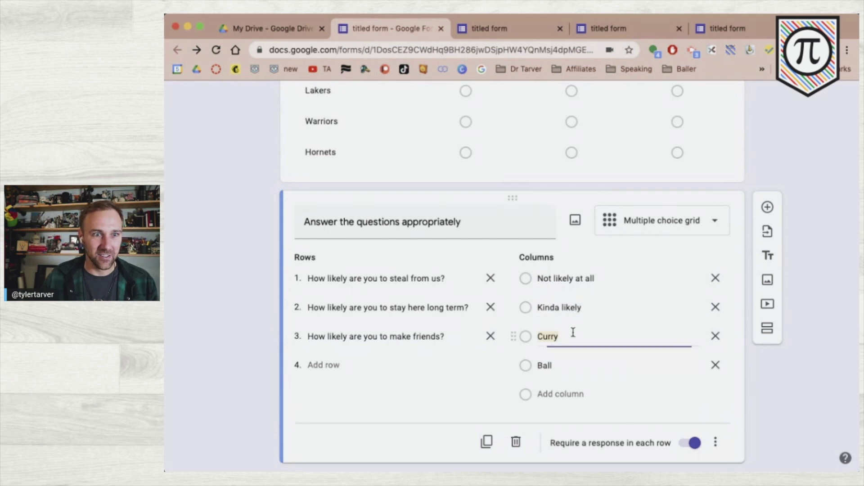
pyautogui.write('Liek')
pyautogui.press('BackSpace')
pyautogui.press('BackSpace')
pyautogui.write('kely')
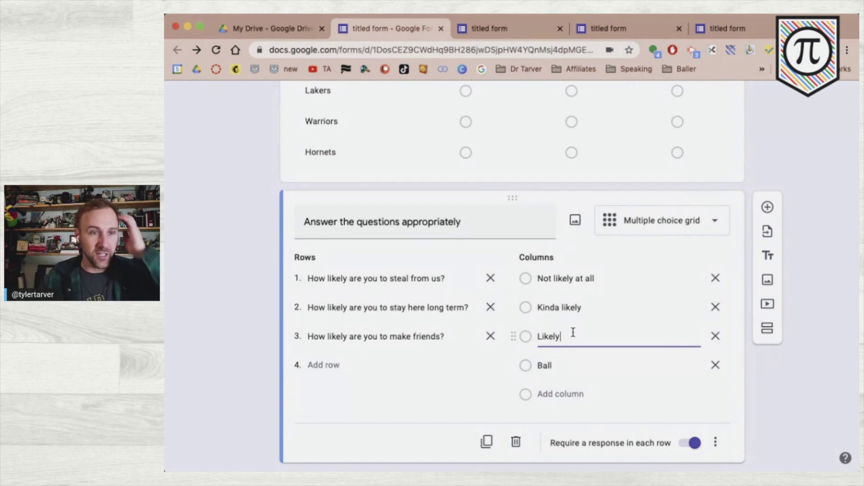
# - Add a fourth column 'Very Likely', correcting its misspelling
pyautogui.click(555, 370)
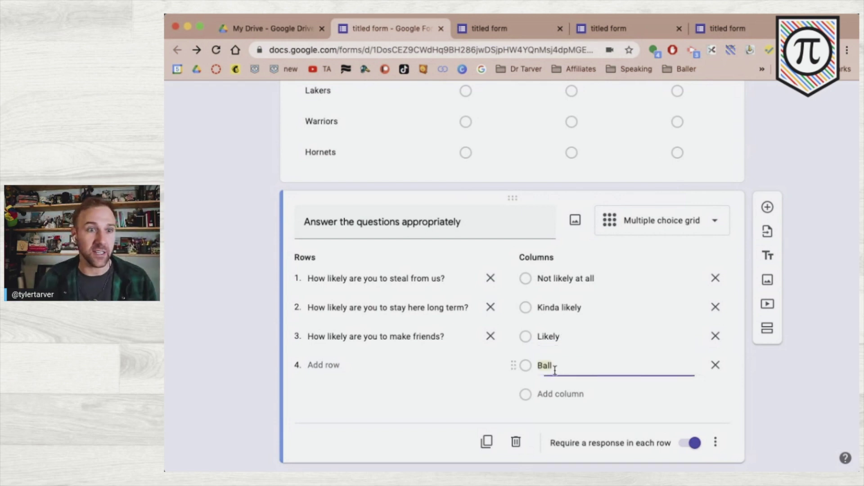
pyautogui.write('Kinda')
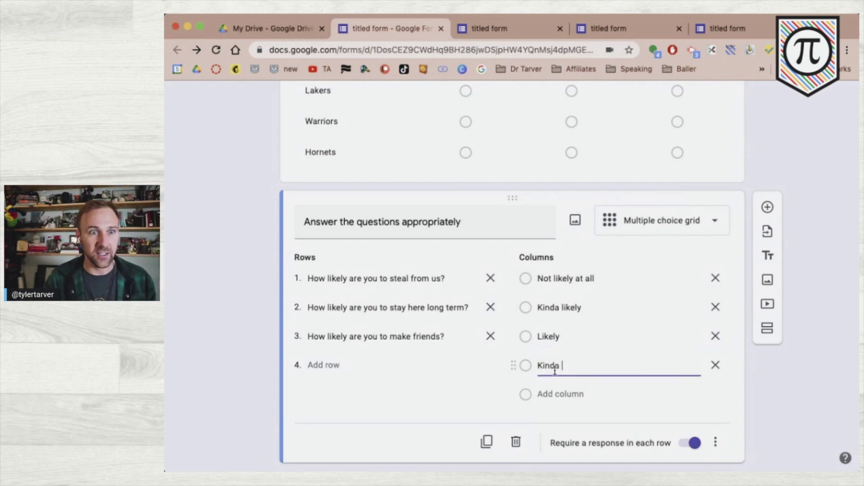
pyautogui.press('BackSpace')
pyautogui.press('BackSpace')
pyautogui.press('BackSpace')
pyautogui.press('BackSpace')
pyautogui.press('BackSpace')
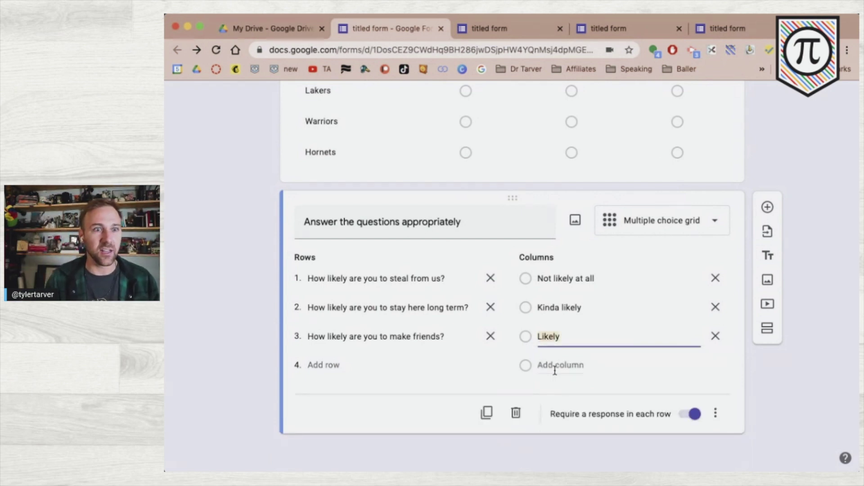
pyautogui.press('Return')
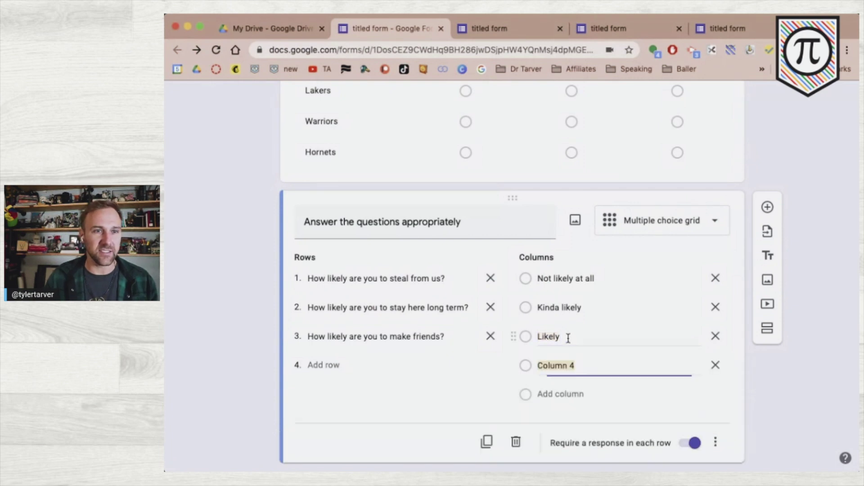
pyautogui.write('Very K')
pyautogui.press('BackSpace')
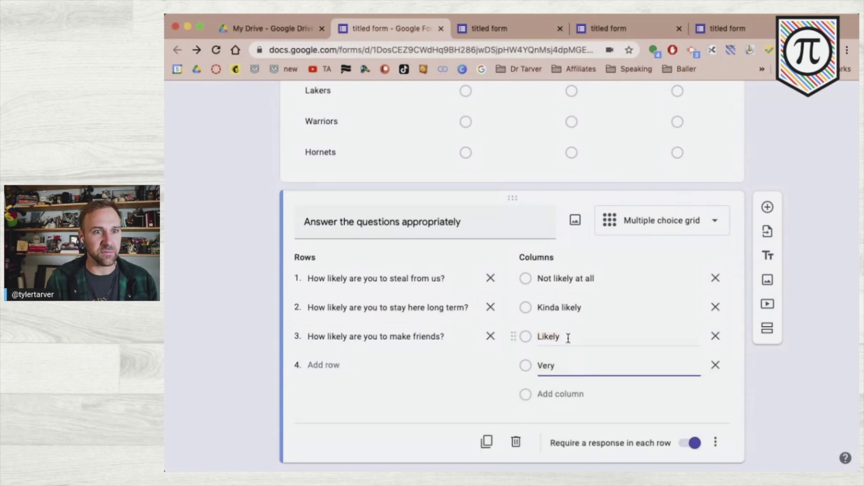
pyautogui.write('Likel')
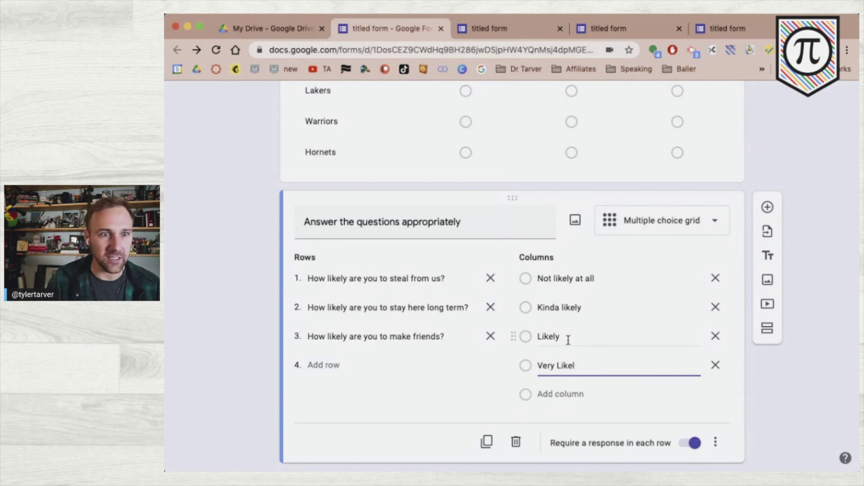
pyautogui.press('BackSpace')
pyautogui.press('BackSpace')
pyautogui.write('ley')
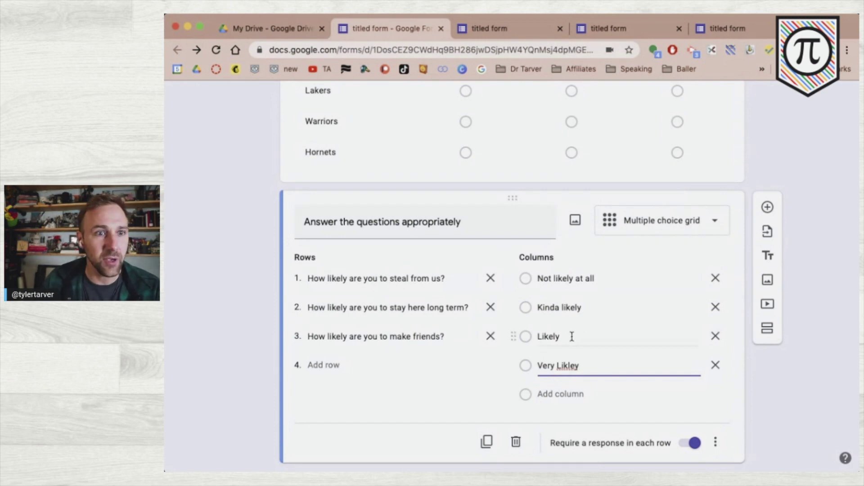
pyautogui.doubleClick(562, 367)
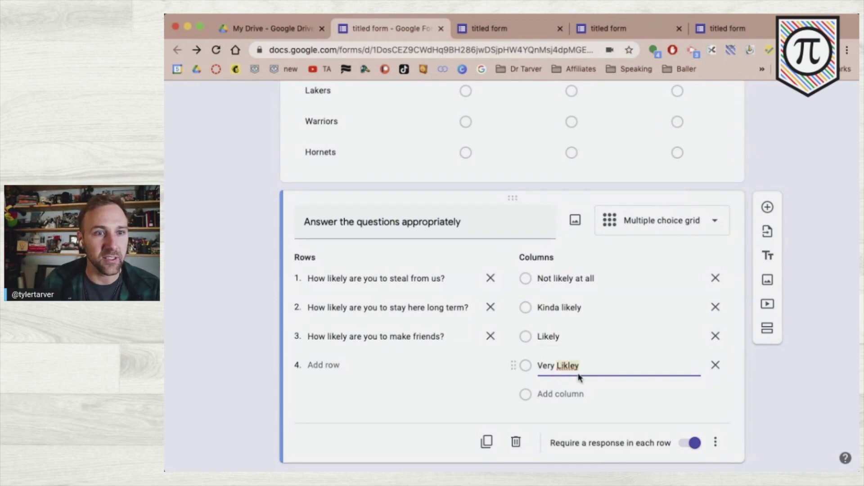
pyautogui.write('Likely')
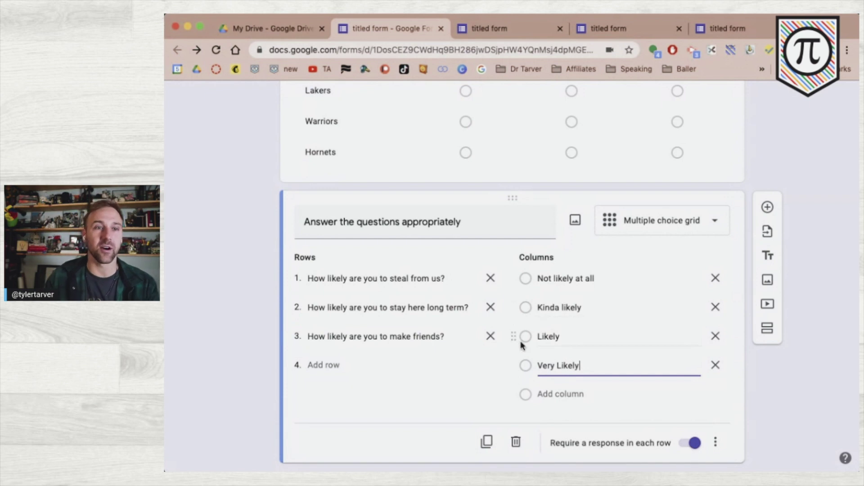
pyautogui.moveTo(510, 340)
pyautogui.mouseDown()
pyautogui.moveTo(511, 299)
pyautogui.moveTo(513, 338)
pyautogui.mouseUp()
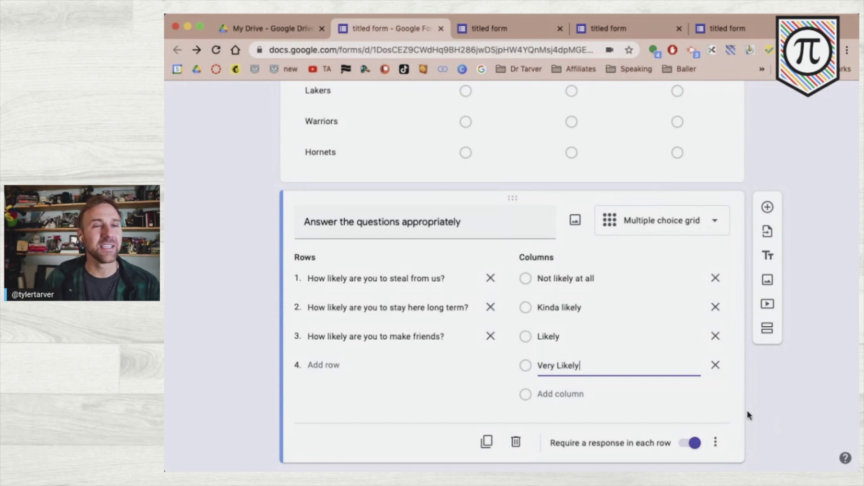
pyautogui.scroll(15, 668, 185)
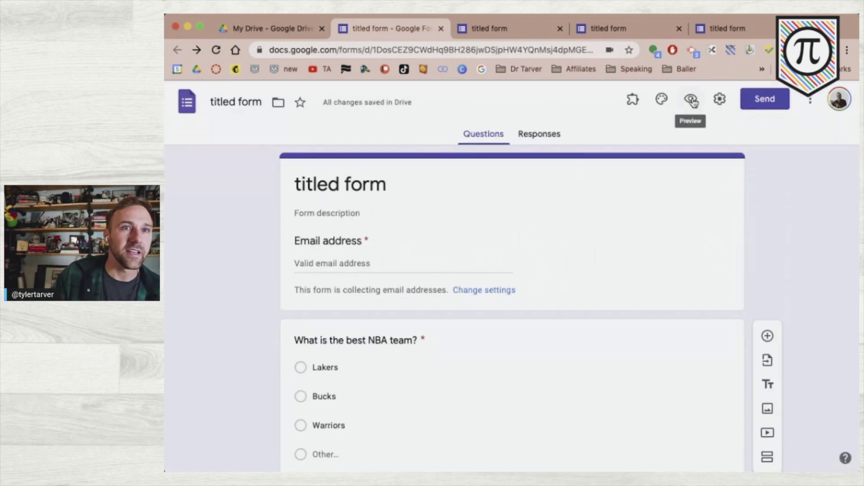
# - Open a form preview and close the older preview tabs
pyautogui.click(692, 101)
pyautogui.click(599, 29)
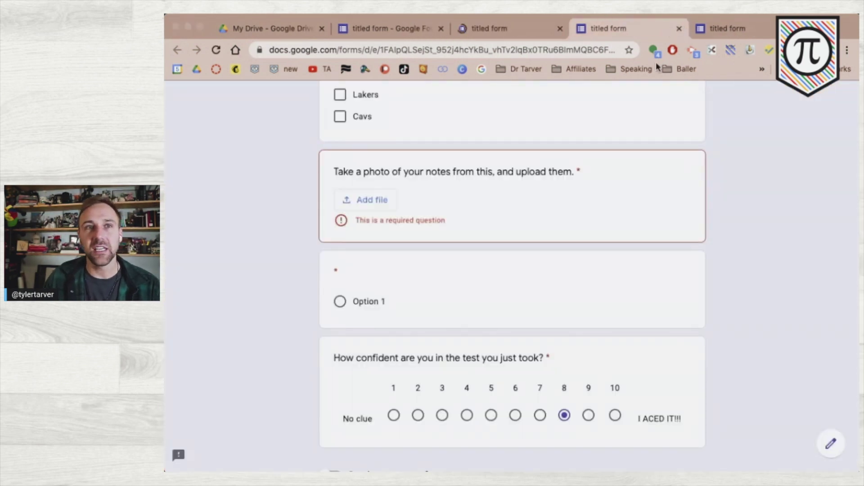
pyautogui.click(679, 28)
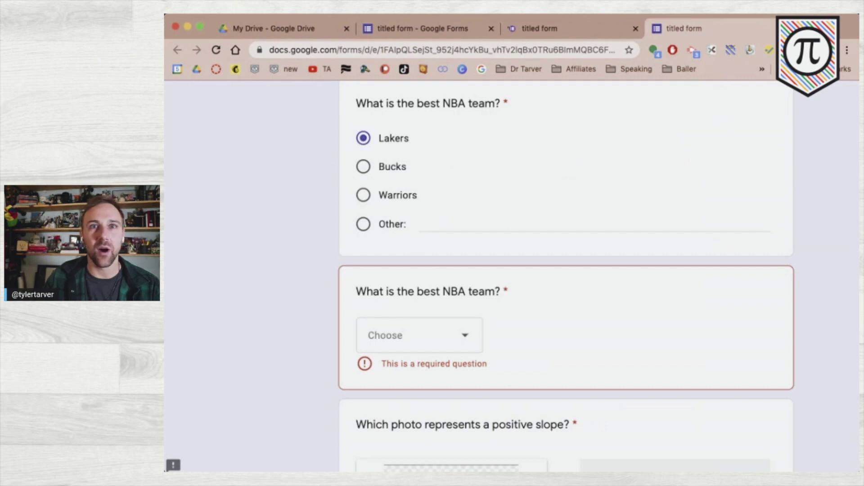
pyautogui.press('super+w')
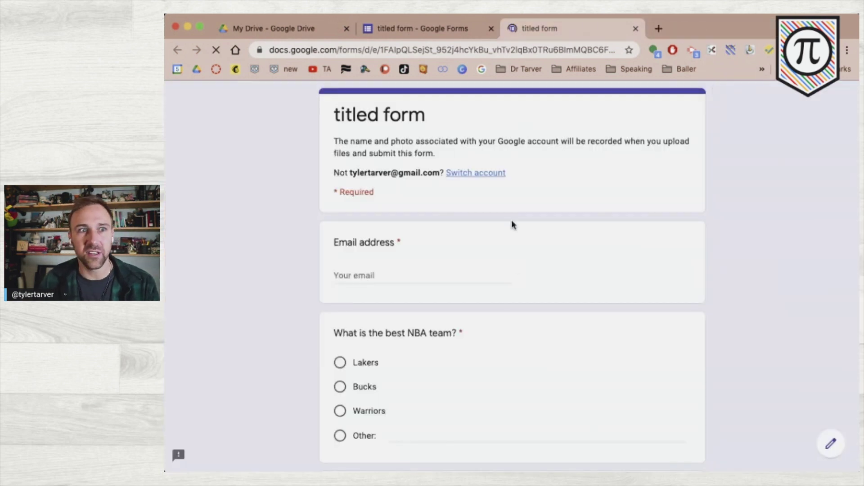
pyautogui.scroll(-20, 516, 265)
pyautogui.scroll(4, 498, 353)
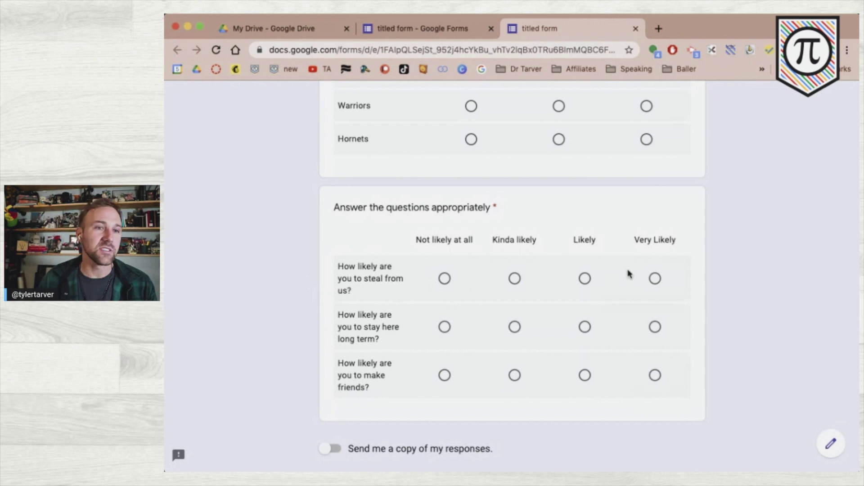
# - Answer the grid with Not likely at all, Kinda likely and Very Likely, then return to the editor
pyautogui.click(444, 278)
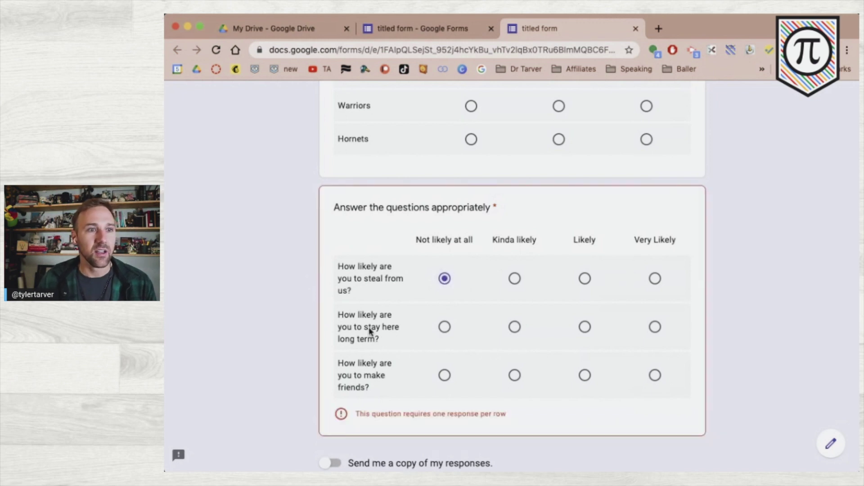
pyautogui.click(444, 327)
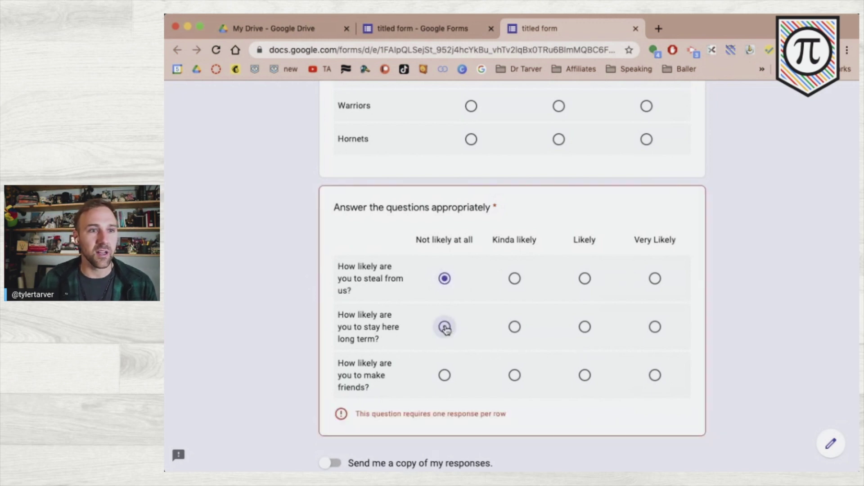
pyautogui.click(517, 330)
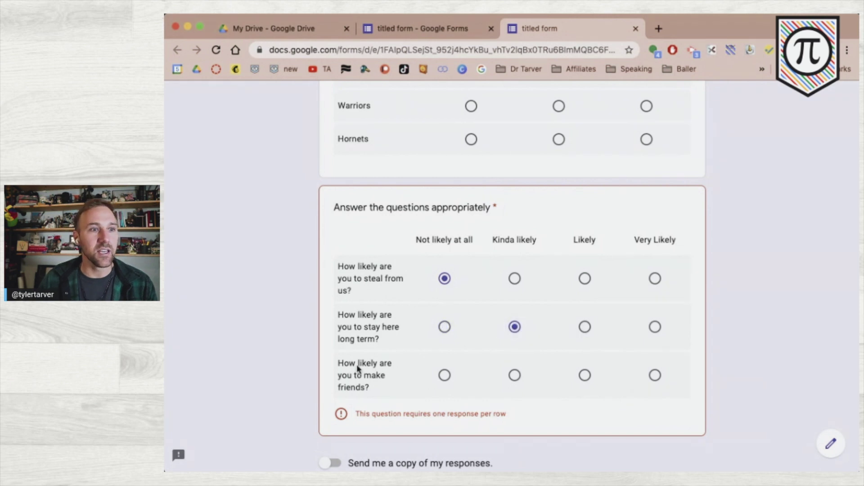
pyautogui.click(657, 377)
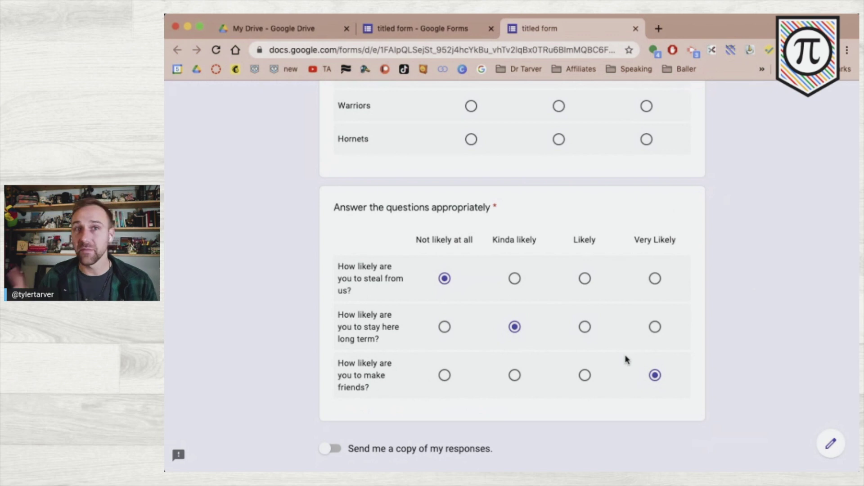
pyautogui.click(442, 31)
pyautogui.scroll(-15, 510, 395)
# - Change the likelihood question's type to Checkbox grid and open a new preview
pyautogui.click(508, 402)
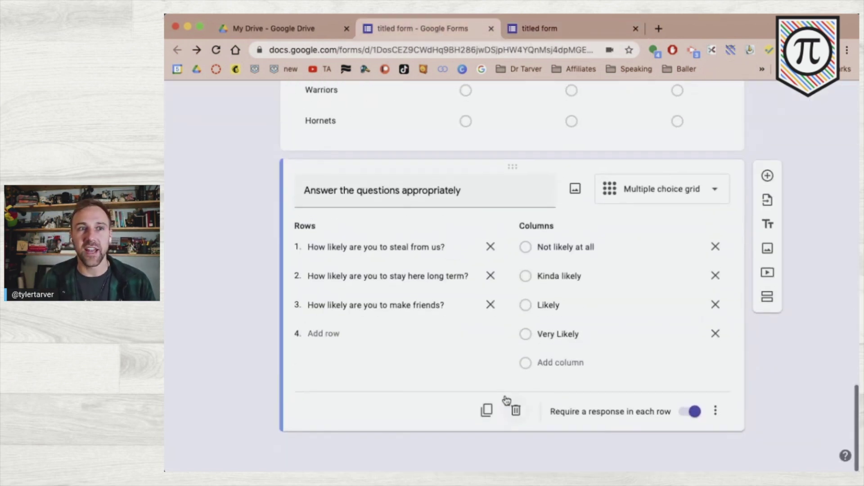
pyautogui.click(670, 193)
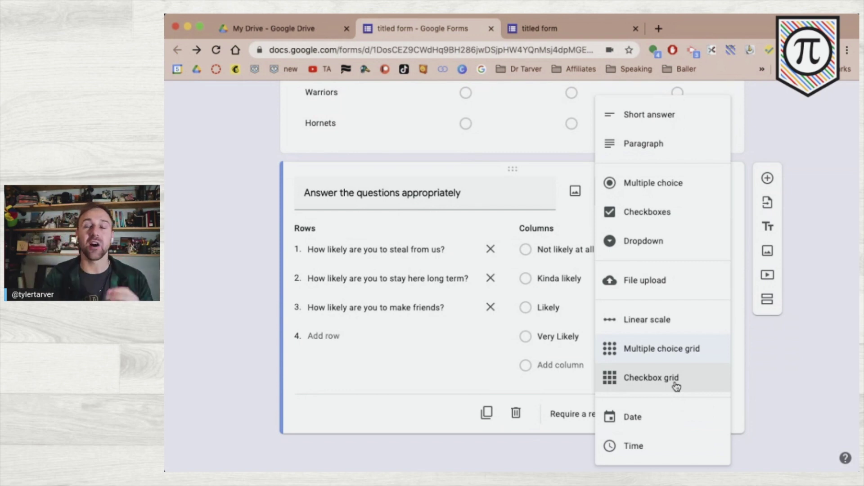
pyautogui.click(676, 386)
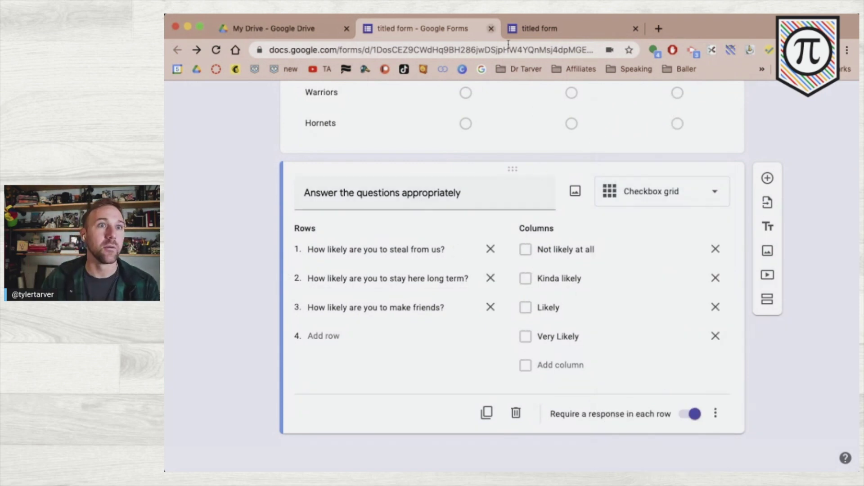
pyautogui.scroll(20, 681, 128)
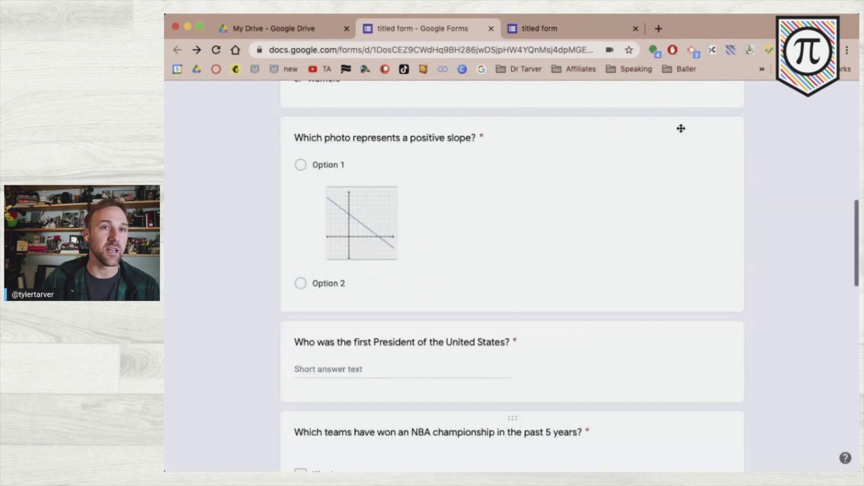
pyautogui.click(687, 103)
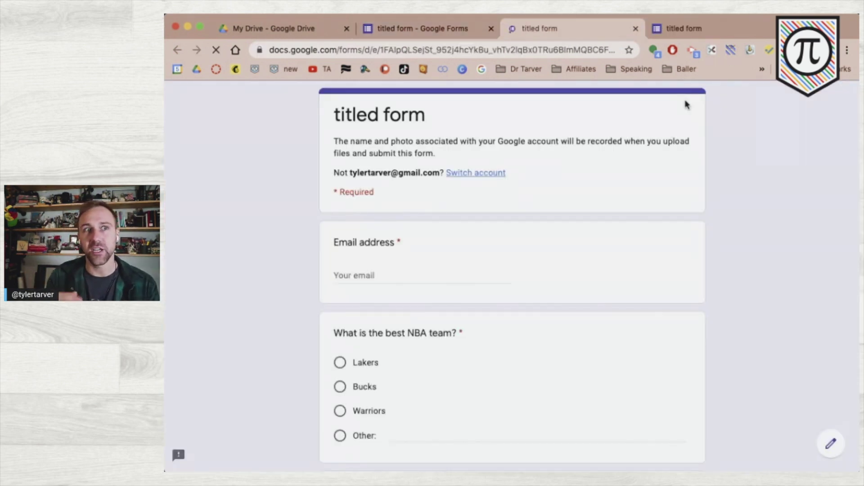
# - Answer Lebron for the Lakers row in the preview
pyautogui.scroll(-15, 641, 267)
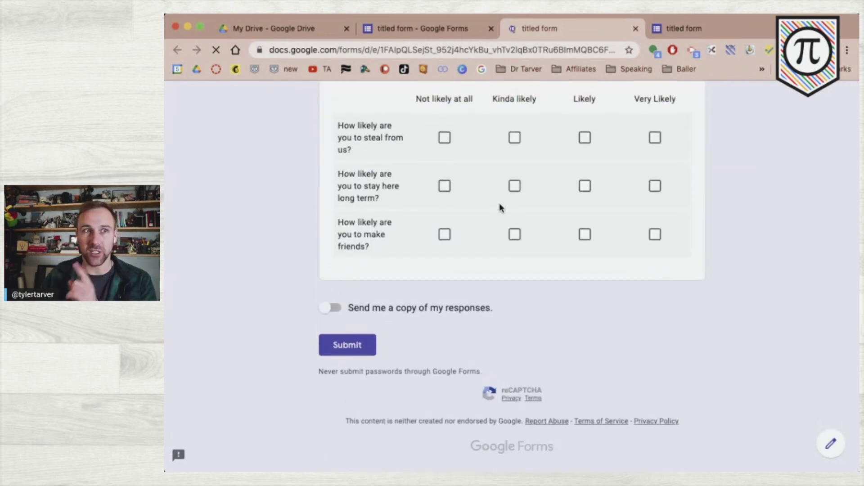
pyautogui.scroll(5, 499, 205)
pyautogui.click(472, 180)
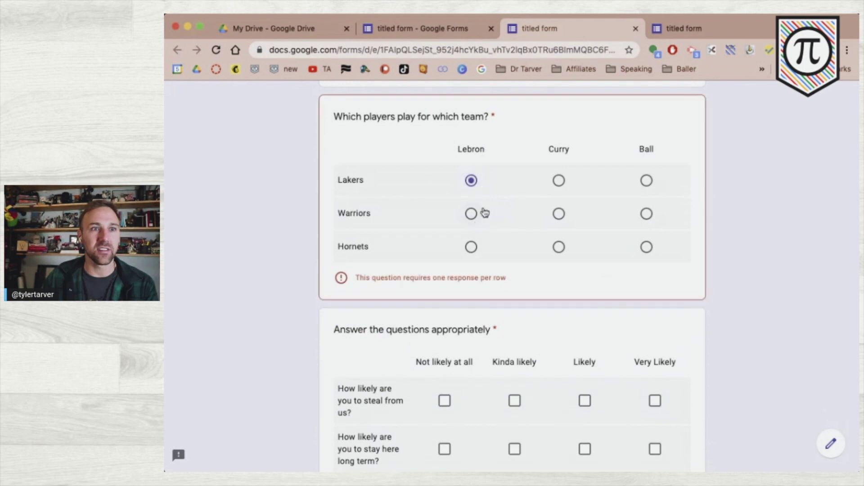
pyautogui.click(559, 181)
pyautogui.click(468, 181)
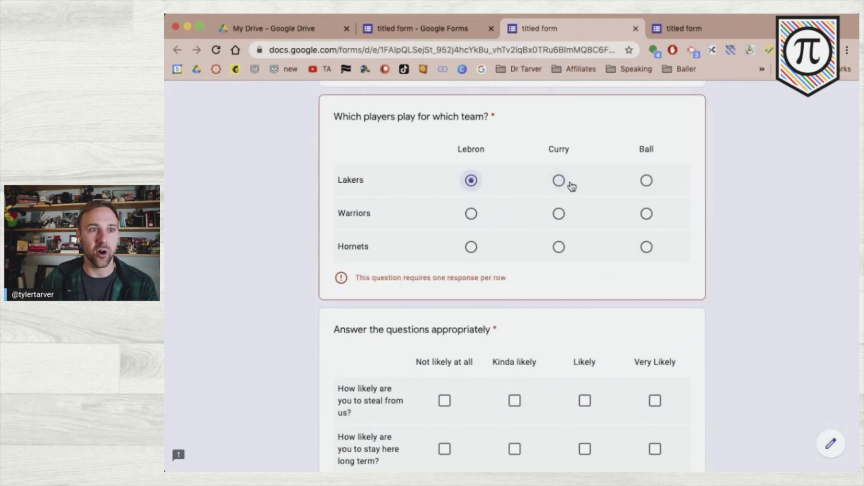
# - Tick several likelihood boxes per grid row, then reselect the grid question in the editor
pyautogui.scroll(-2, 528, 374)
pyautogui.click(446, 306)
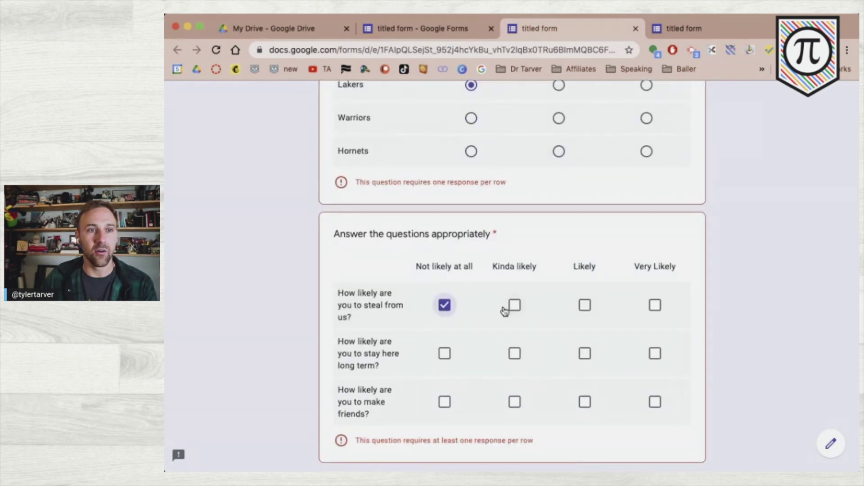
pyautogui.click(514, 305)
pyautogui.click(516, 355)
pyautogui.click(584, 355)
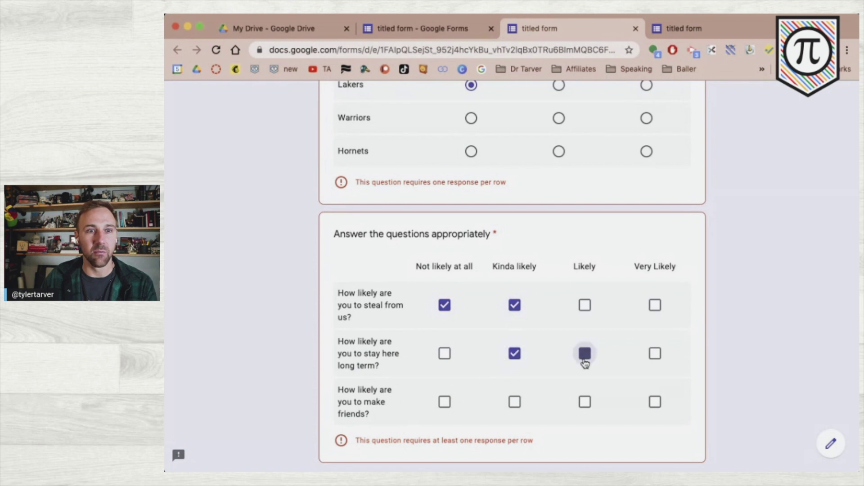
pyautogui.click(655, 355)
pyautogui.click(445, 403)
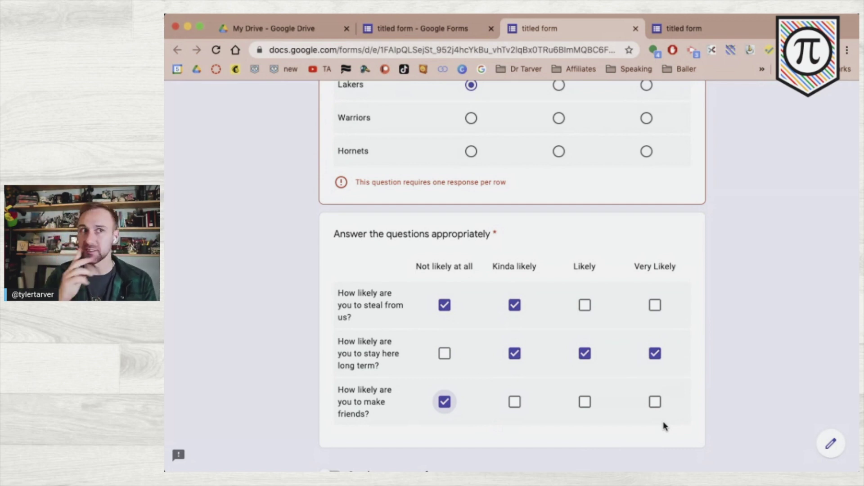
pyautogui.click(447, 29)
pyautogui.scroll(-15, 647, 321)
pyautogui.click(646, 324)
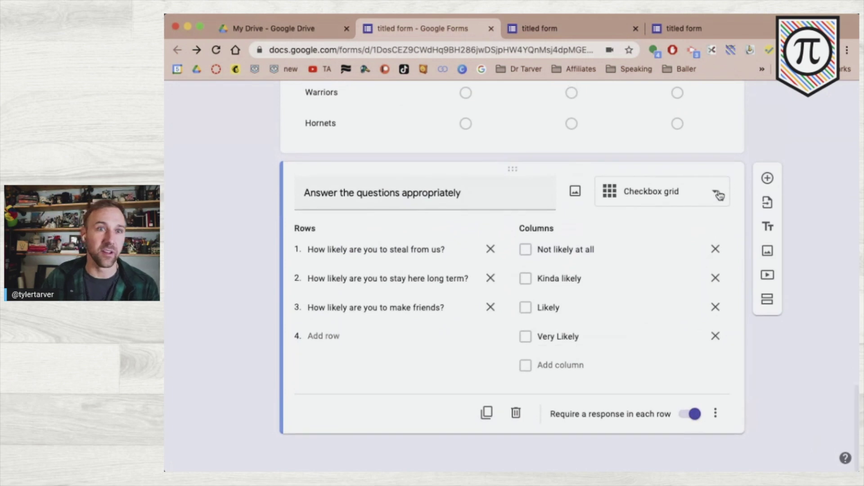
# - Add a new Date question below the likelihood grid
pyautogui.click(688, 189)
pyautogui.click(811, 239)
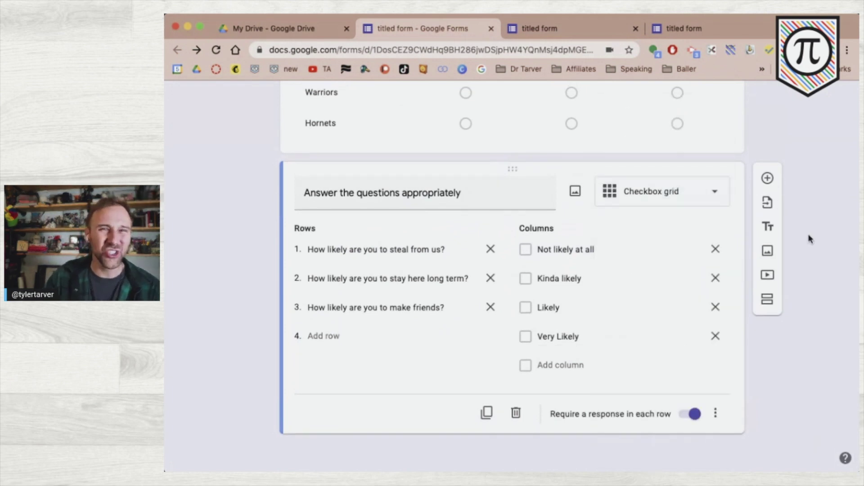
pyautogui.click(767, 178)
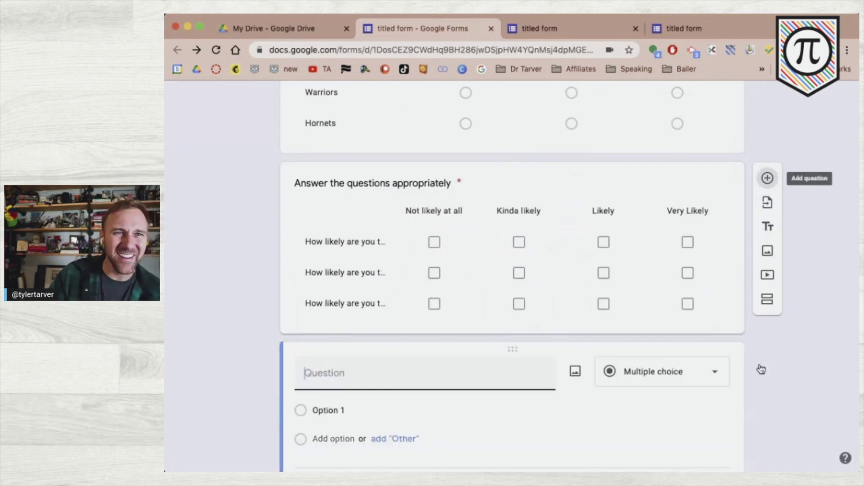
pyautogui.click(666, 331)
pyautogui.scroll(-2, 665, 344)
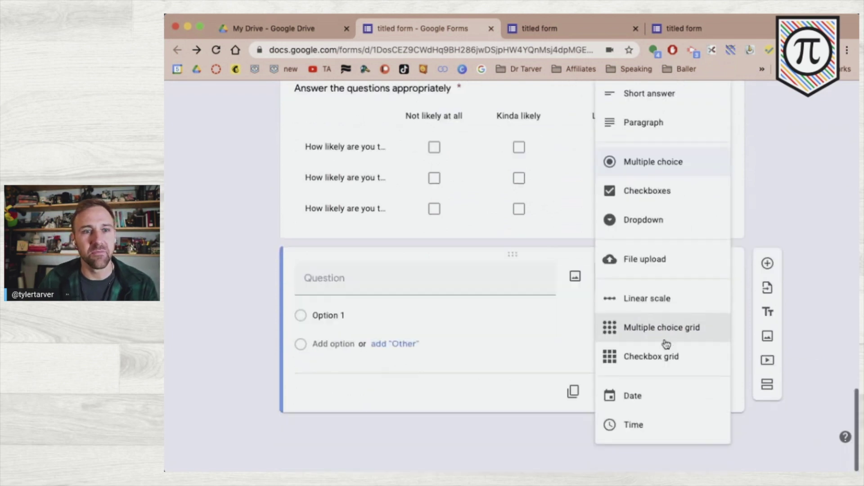
pyautogui.click(659, 424)
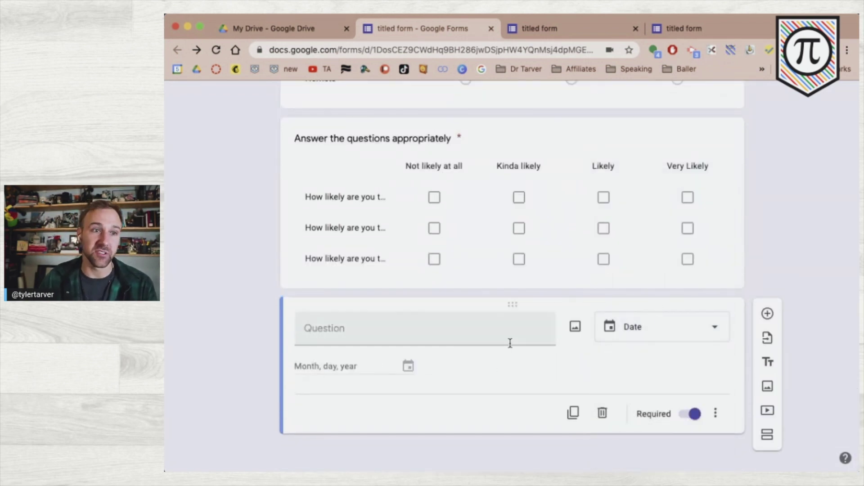
# - Title the date question 'Which day did this occur?' and duplicate it
pyautogui.click(447, 342)
pyautogui.write('Which day did this occu')
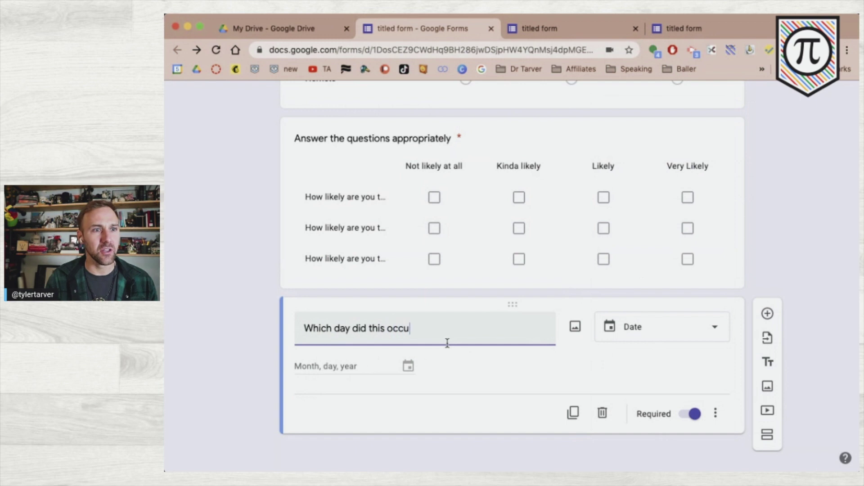
pyautogui.write('r?')
pyautogui.click(274, 361)
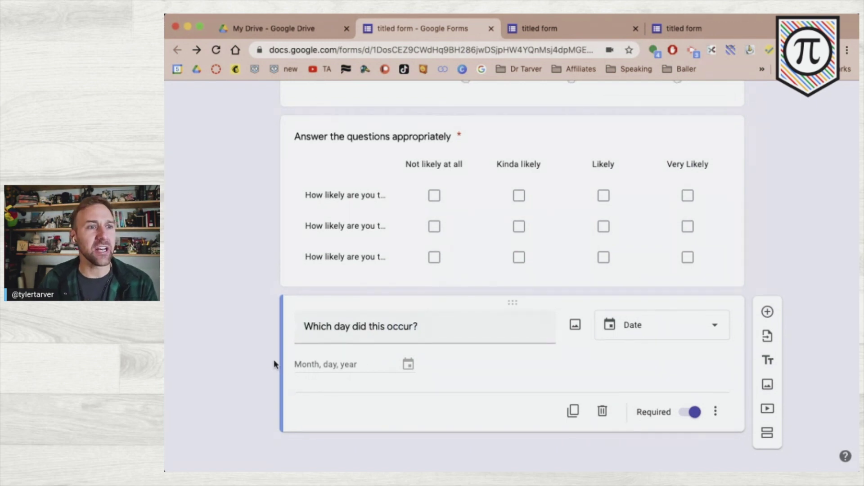
pyautogui.click(573, 413)
pyautogui.click(650, 413)
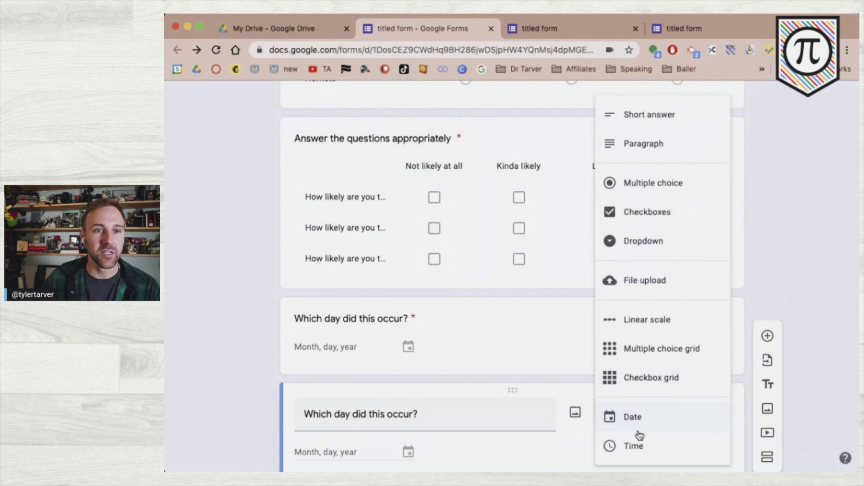
# - Make the copy a Time question titled 'What time did this occur'
pyautogui.click(643, 445)
pyautogui.tripleClick(345, 414)
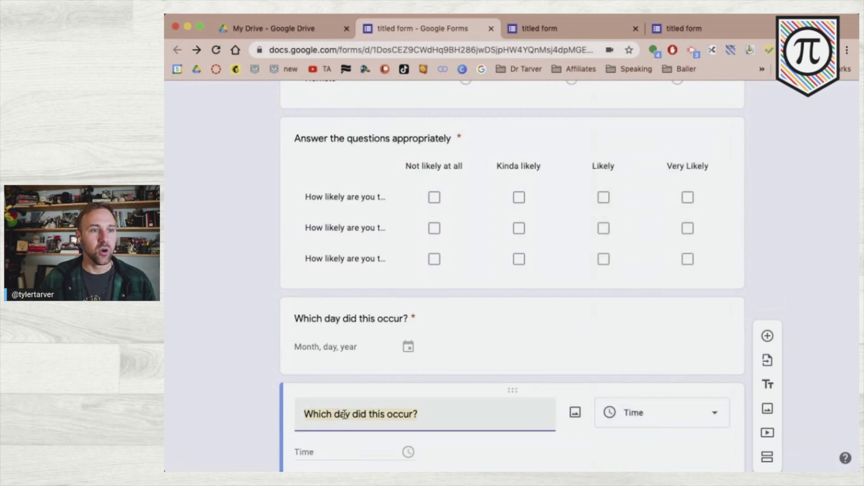
pyautogui.write('What time did this')
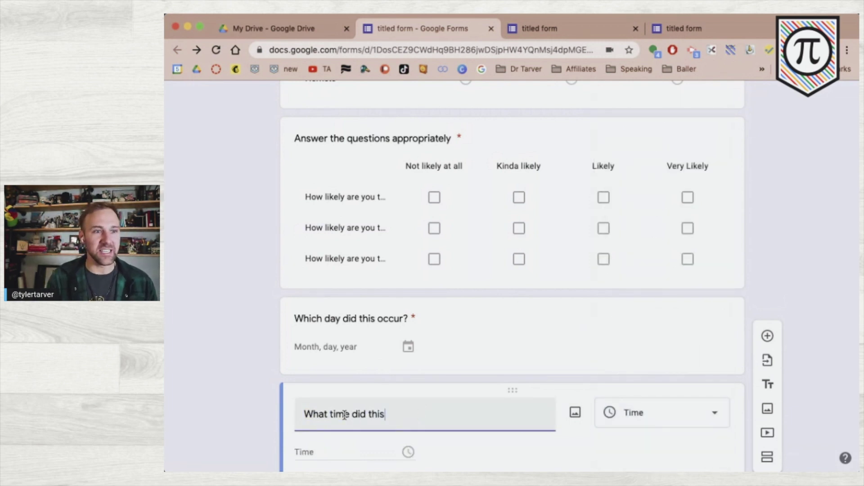
pyautogui.write(' occur?')
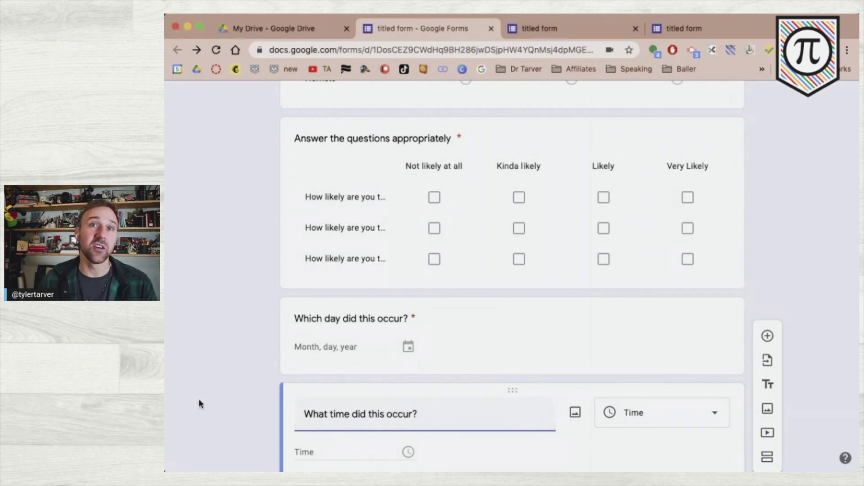
pyautogui.scroll(-3, 245, 380)
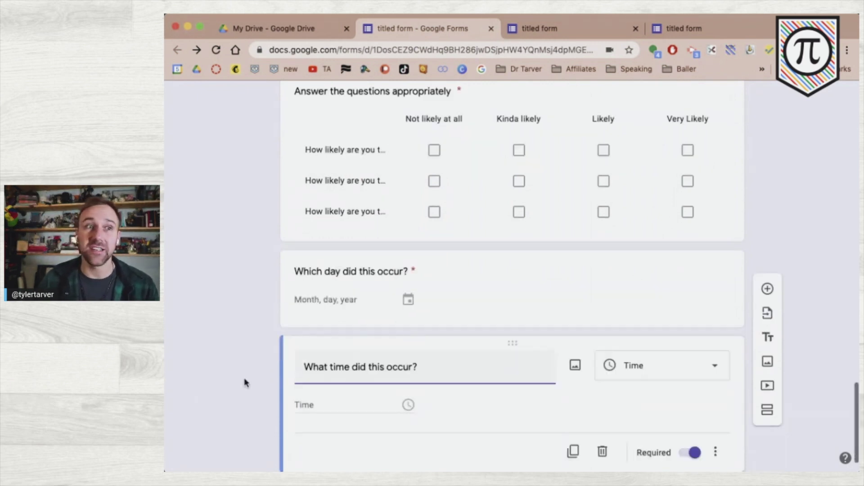
pyautogui.click(244, 383)
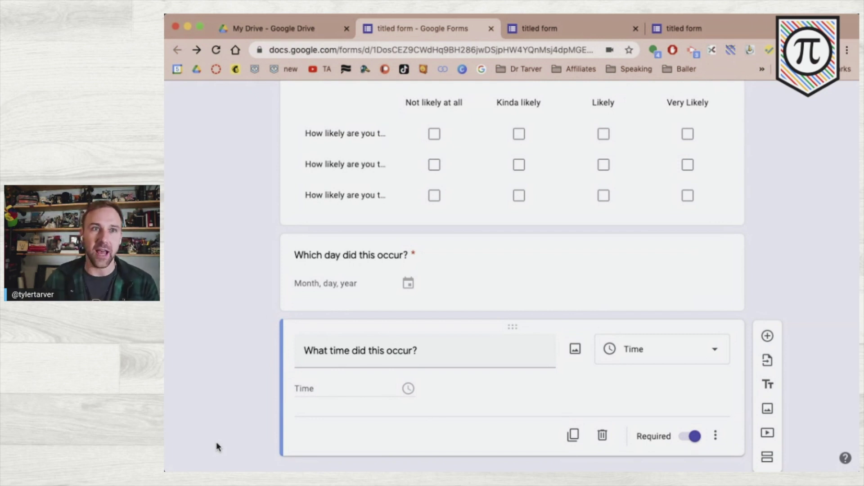
pyautogui.scroll(20, 677, 242)
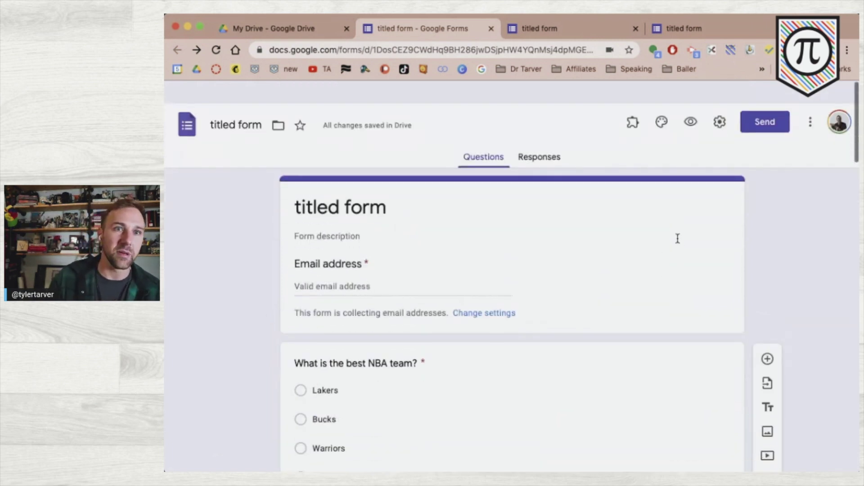
# - In a preview, enter 05/13/2021 as the date using the calendar picker
pyautogui.click(690, 99)
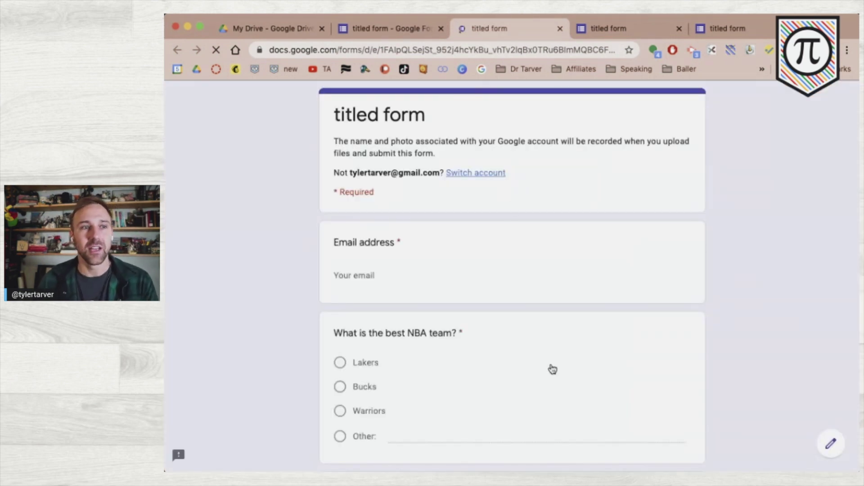
pyautogui.scroll(-15, 303, 291)
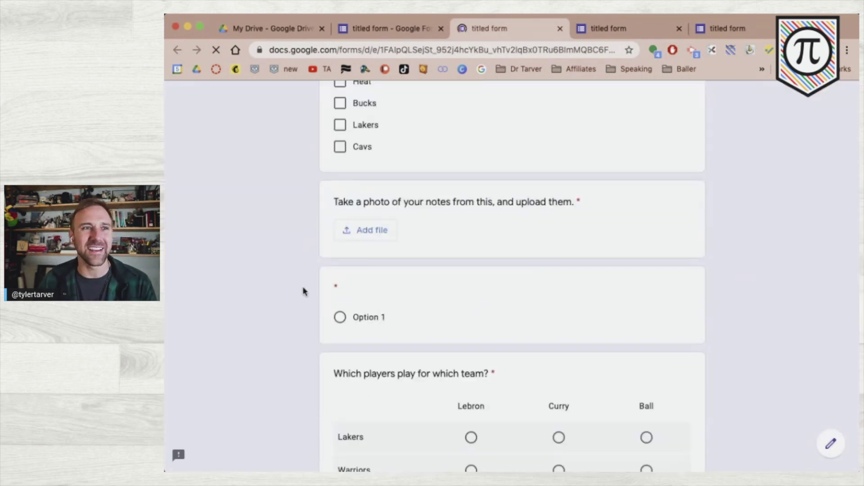
pyautogui.scroll(-5, 303, 291)
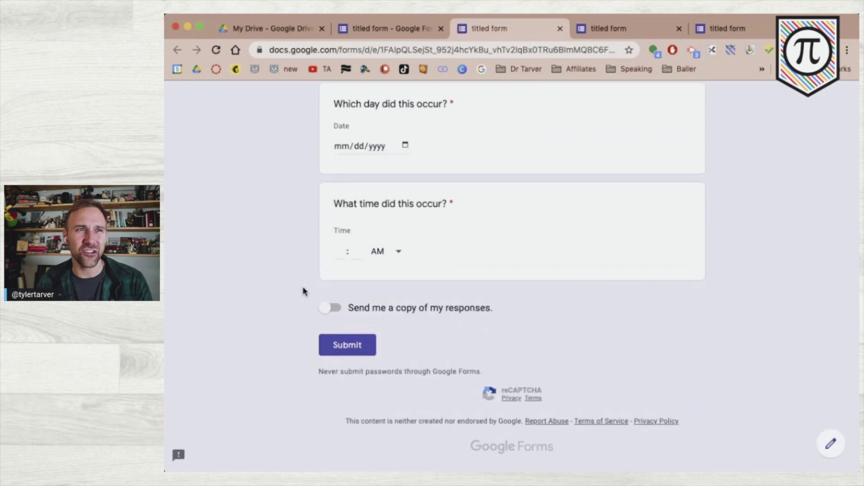
pyautogui.scroll(2, 302, 291)
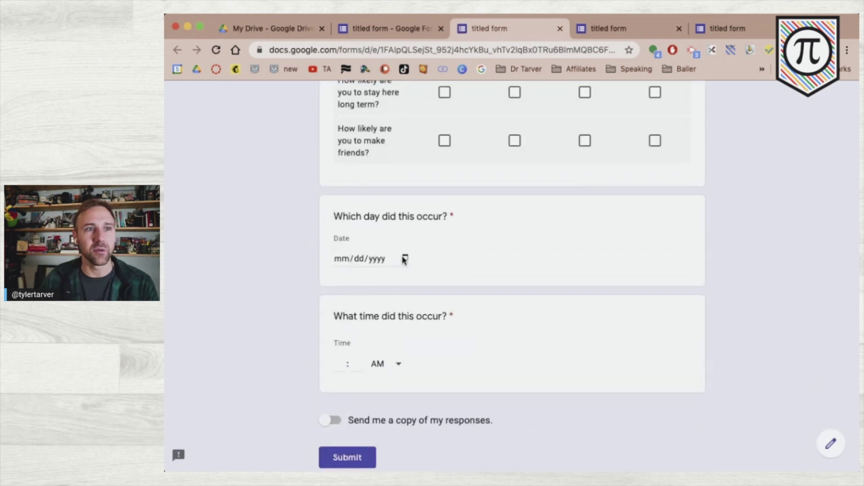
pyautogui.click(377, 259)
pyautogui.click(343, 259)
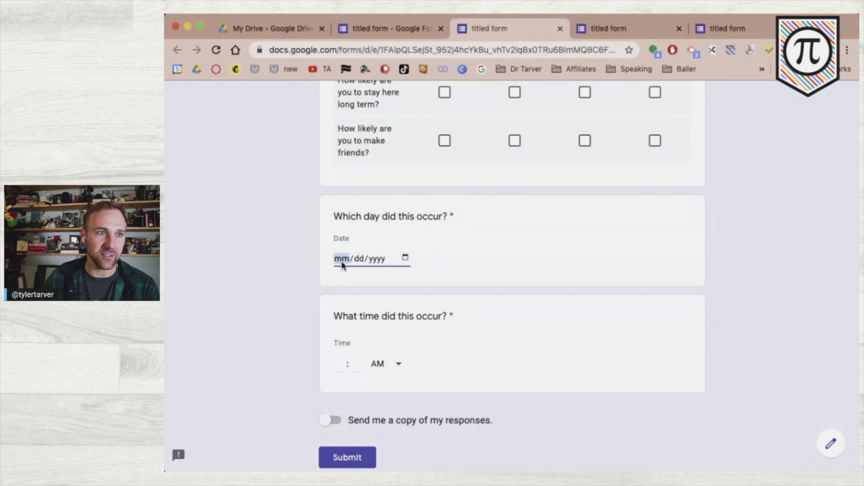
pyautogui.write('06/')
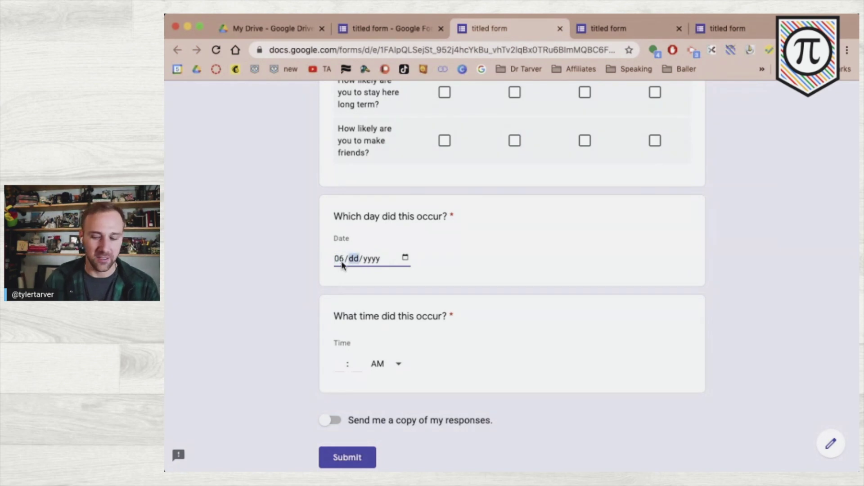
pyautogui.write('15/')
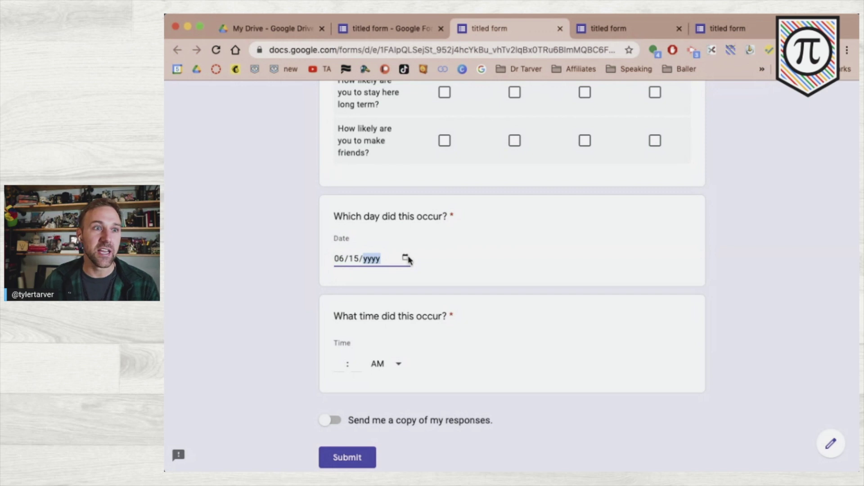
pyautogui.click(406, 258)
pyautogui.click(454, 285)
pyautogui.click(453, 285)
pyautogui.click(453, 285)
pyautogui.click(421, 351)
pyautogui.click(279, 336)
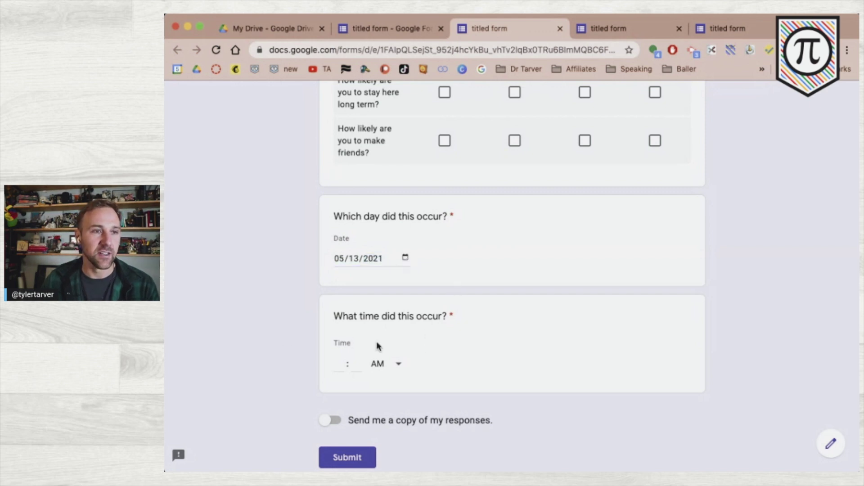
# - Enter 08:30 PM as the time, then return to the form editor
pyautogui.click(341, 364)
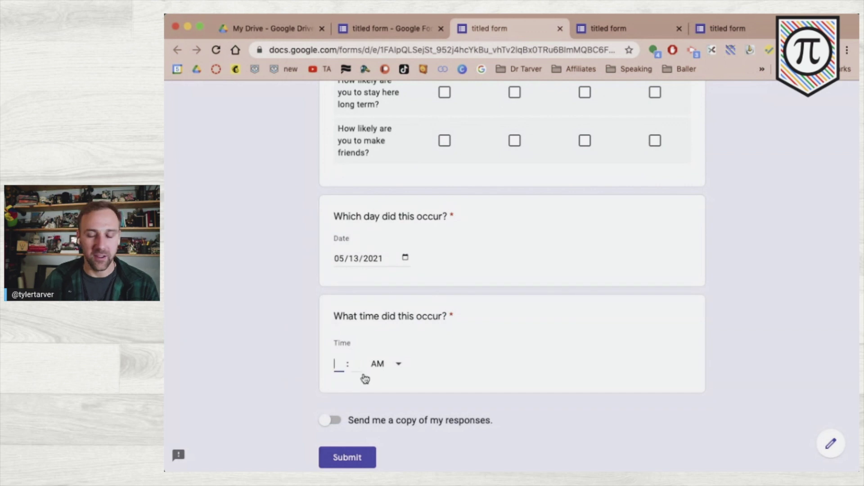
pyautogui.write('8 : ')
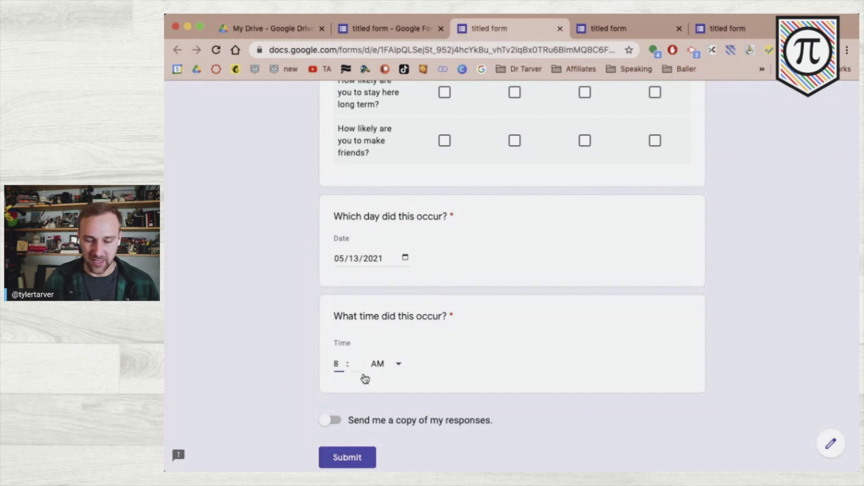
pyautogui.write('30')
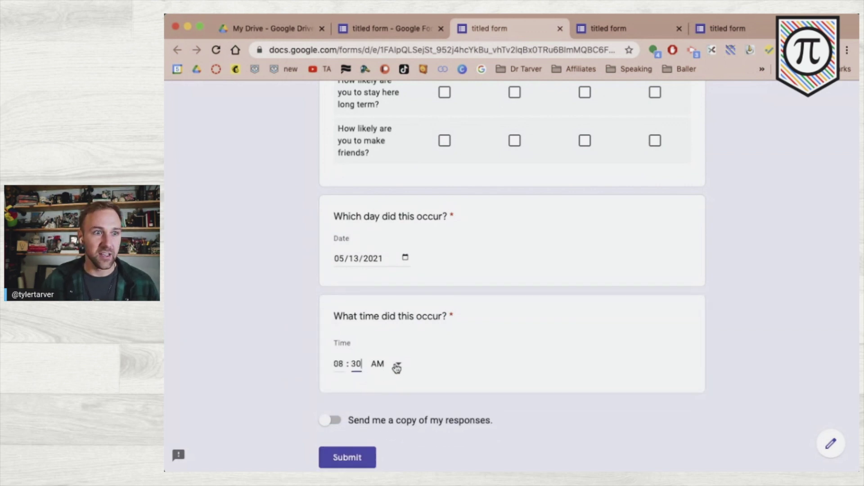
pyautogui.click(396, 367)
pyautogui.click(390, 397)
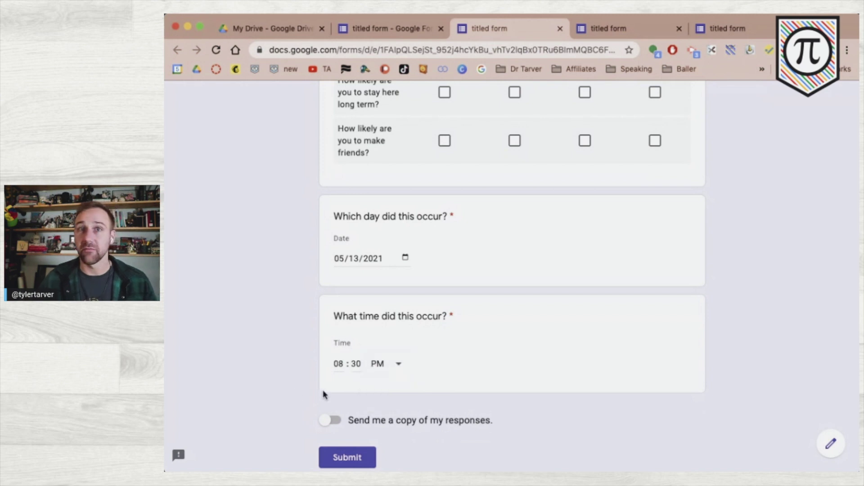
pyautogui.click(381, 28)
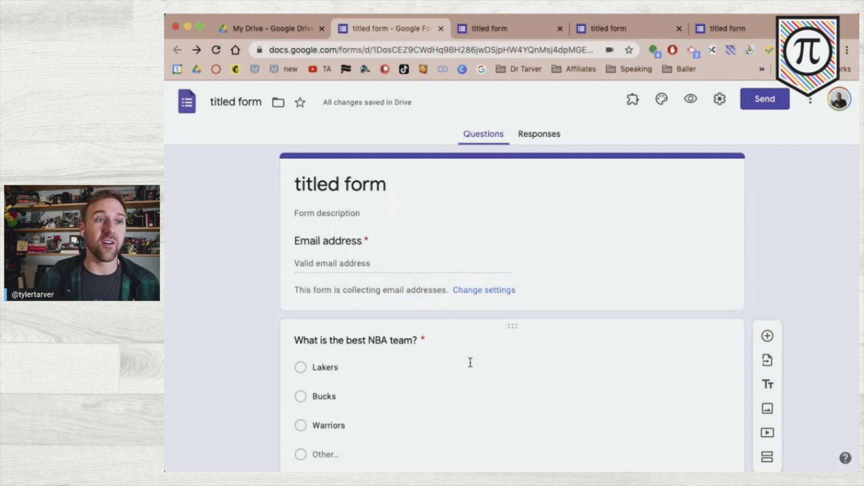
pyautogui.scroll(-15, 470, 362)
pyautogui.scroll(15, 471, 365)
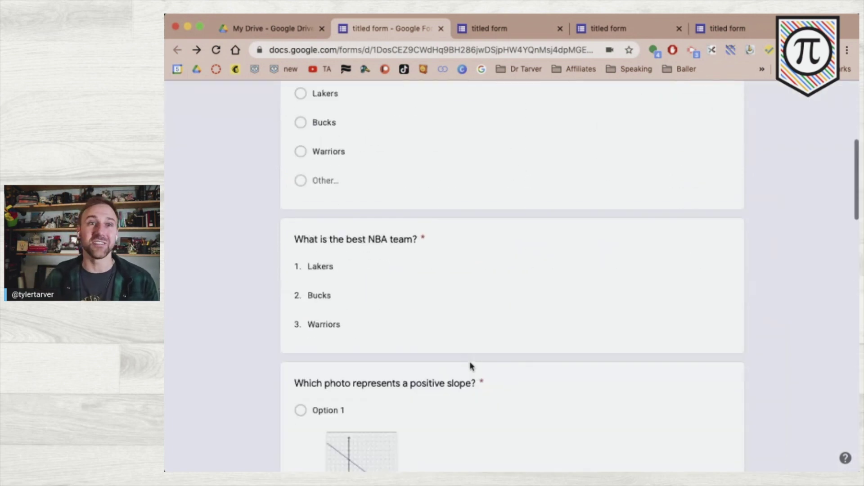
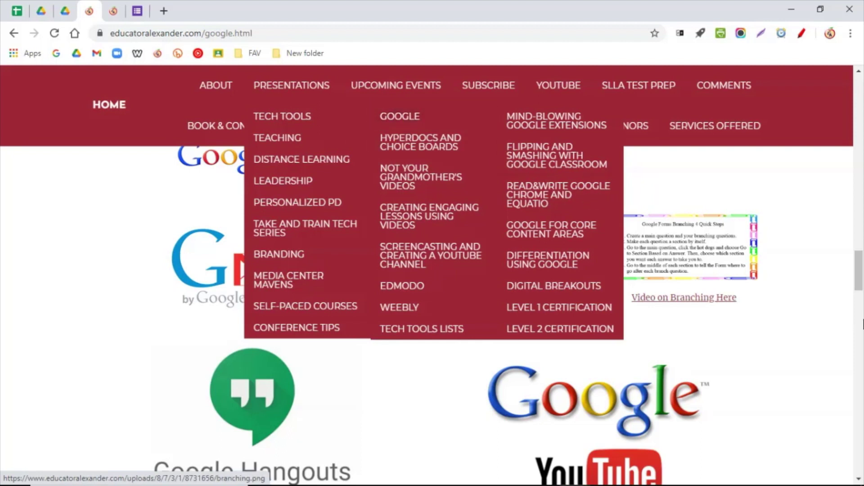
# - View the full-size Branching 4 Quick Steps image on educatoralexander.com, then return to the Branching form
pyautogui.moveTo(861, 279); pyautogui.dragTo(851, 55)
pyautogui.moveTo(860, 84); pyautogui.dragTo(863, 262)
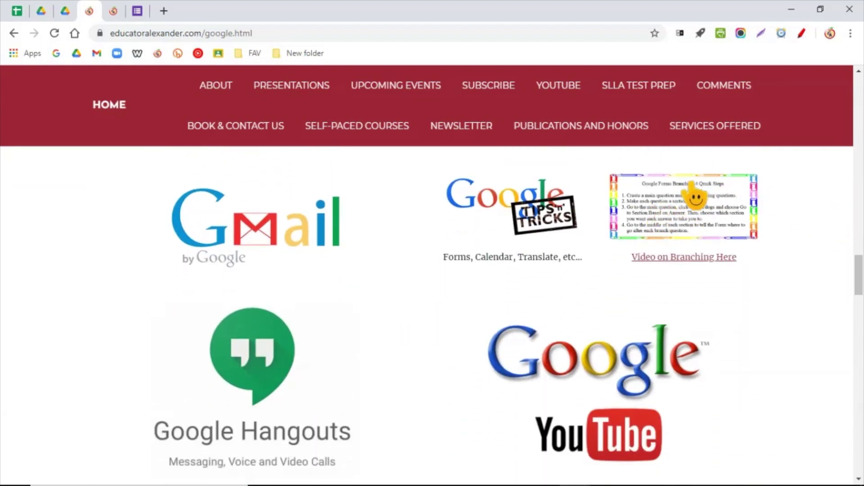
pyautogui.click(686, 211)
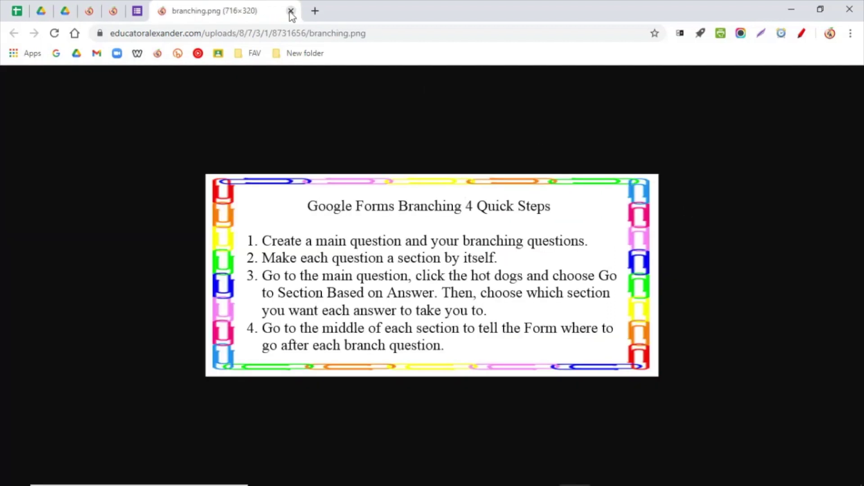
pyautogui.click(291, 11)
pyautogui.click(138, 11)
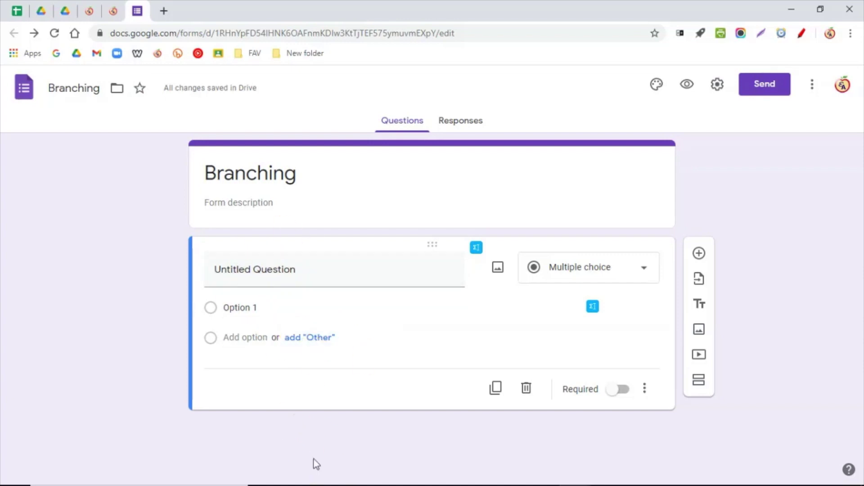
# - Rename the first question to 'Name' and make it a Short answer question
pyautogui.click(275, 278)
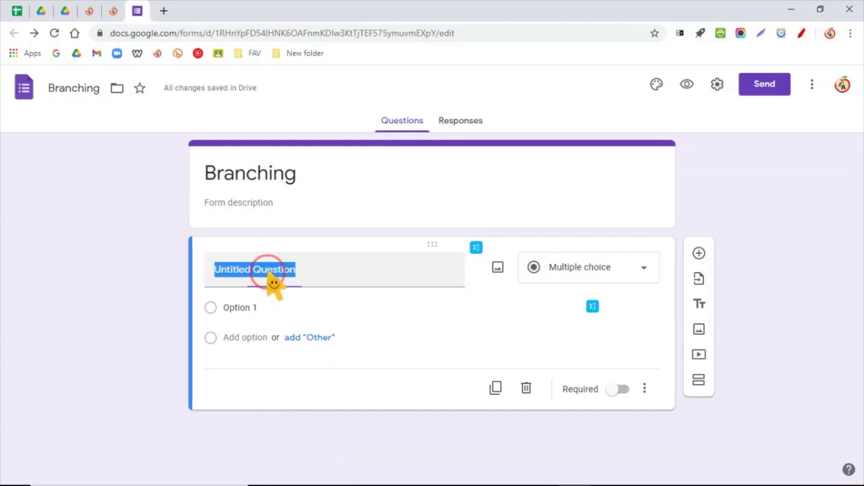
pyautogui.write('Name')
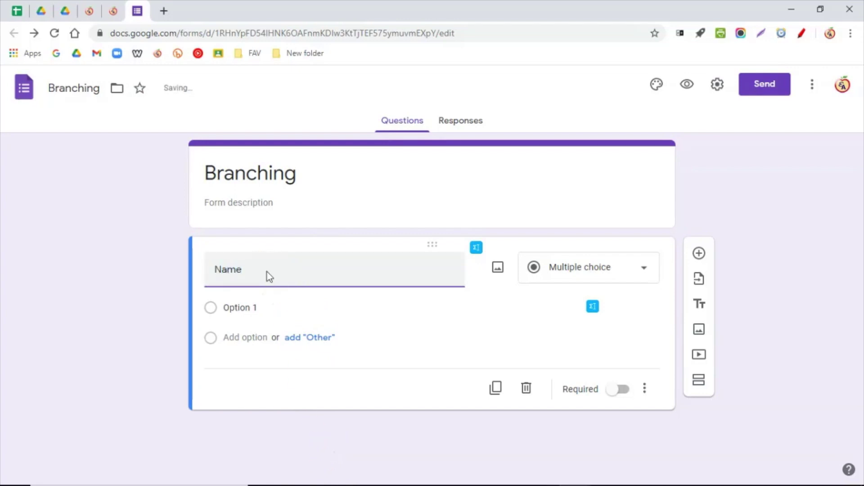
pyautogui.click(570, 272)
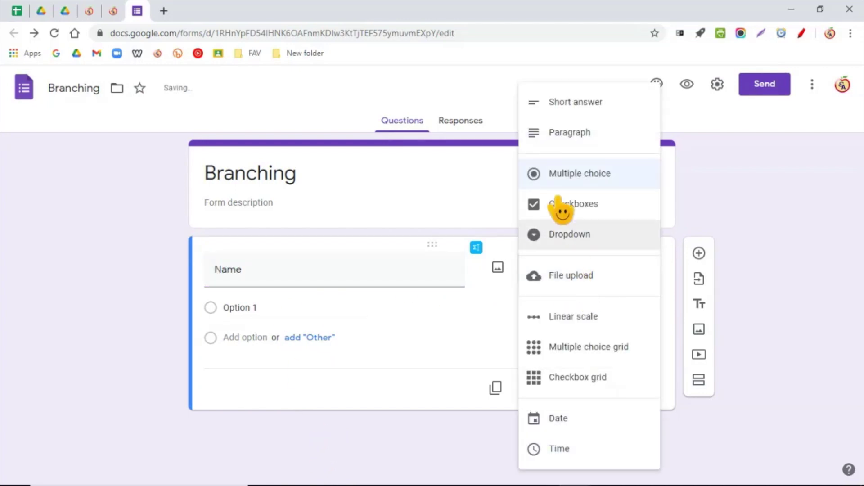
pyautogui.click(579, 104)
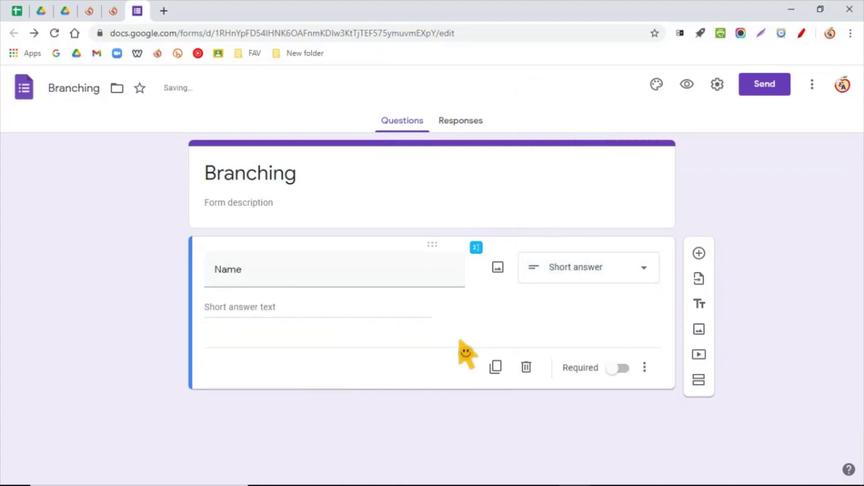
# - Add a second question titled 'How did you like this training?'
pyautogui.click(698, 254)
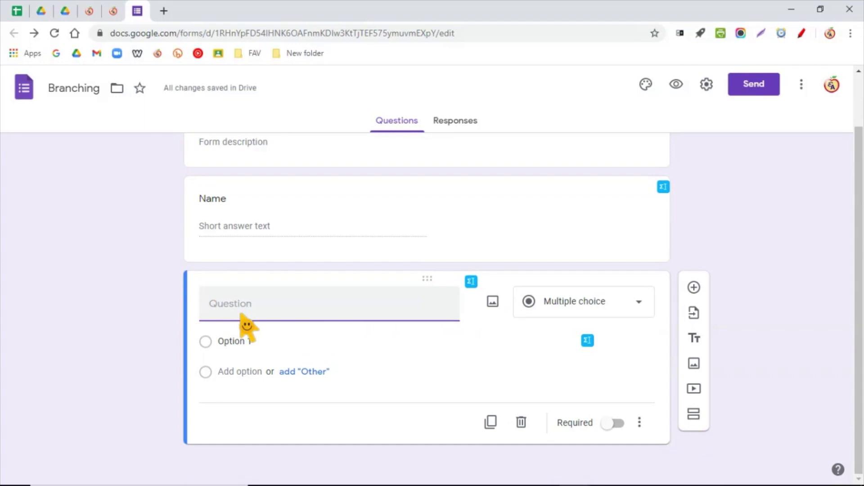
pyautogui.click(539, 303)
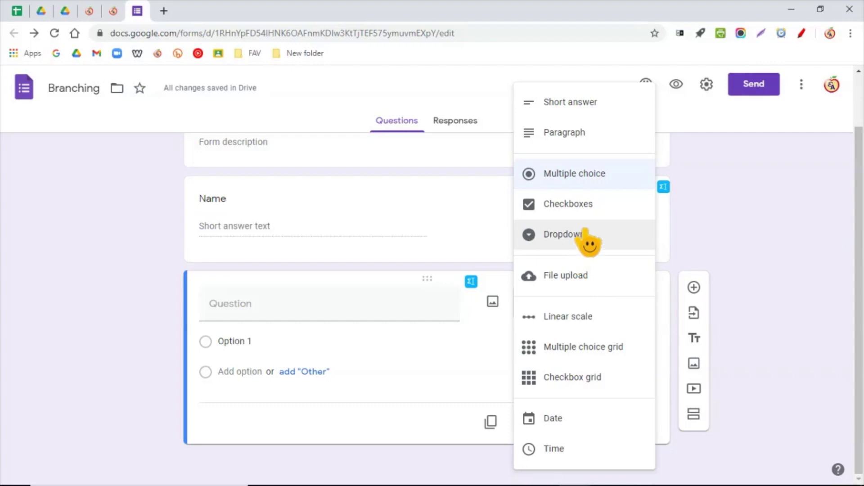
pyautogui.click(600, 176)
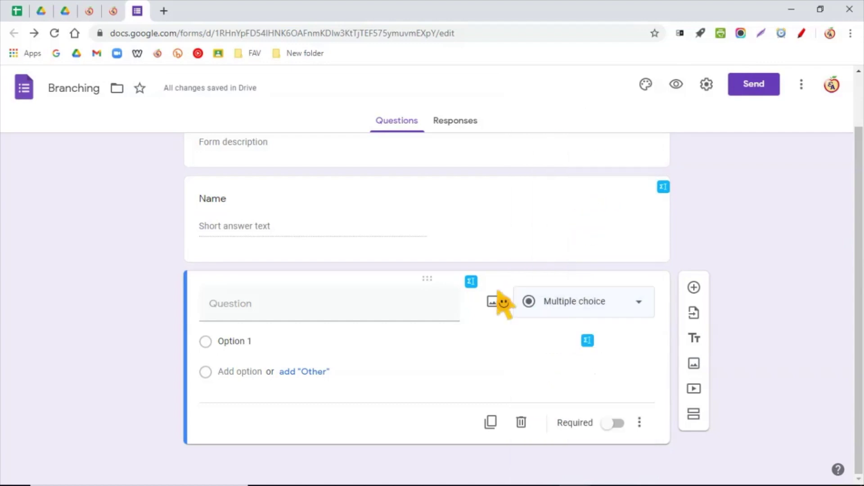
pyautogui.click(230, 308)
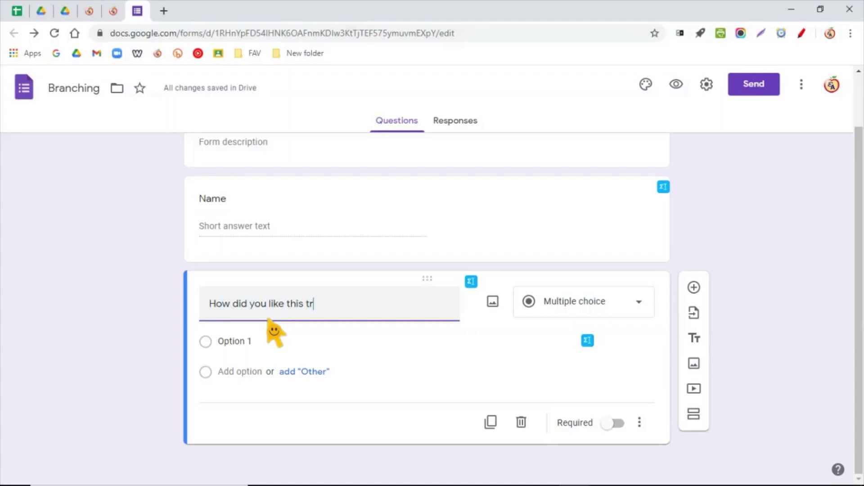
pyautogui.write('ing?')
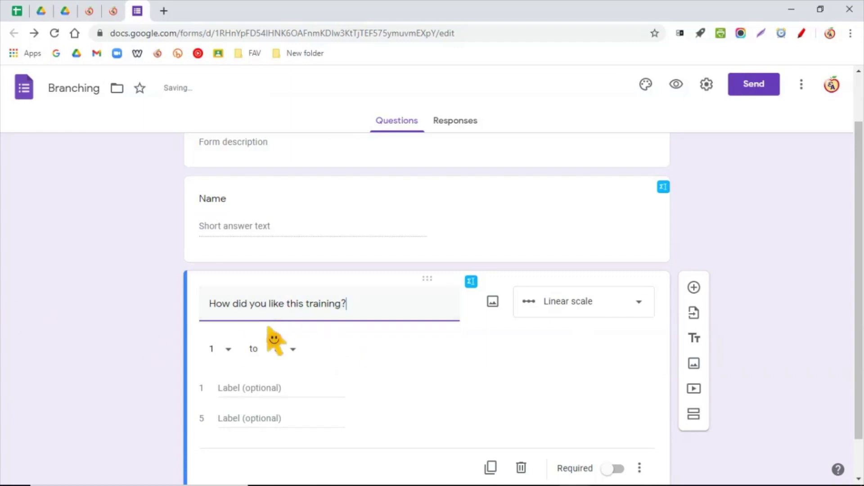
# - Make the training question multiple choice with options AWESOME, OK and Horrible
pyautogui.click(557, 301)
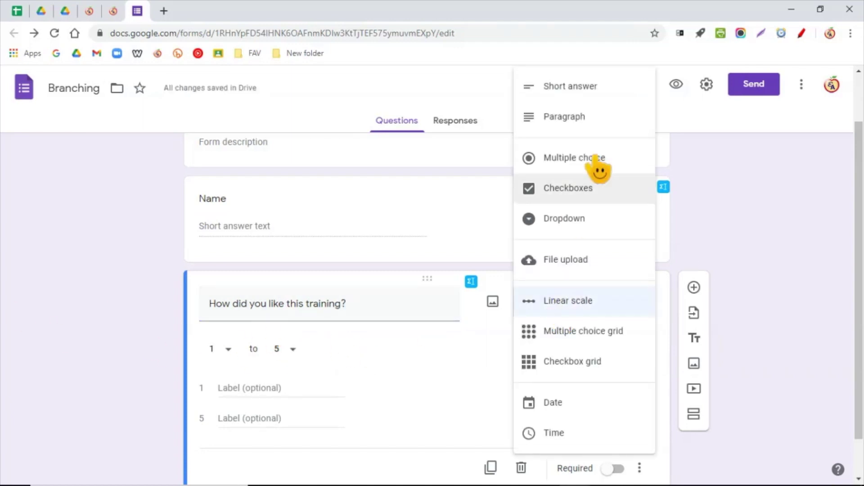
pyautogui.click(590, 167)
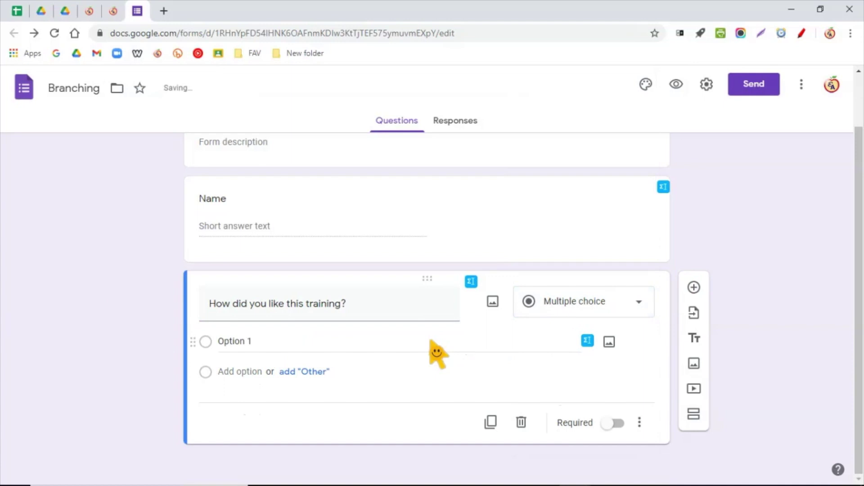
pyautogui.click(238, 342)
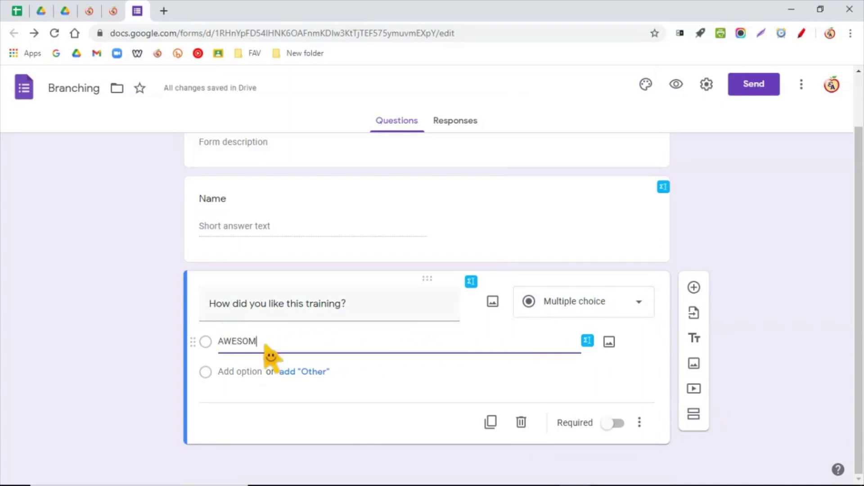
pyautogui.press('Return')
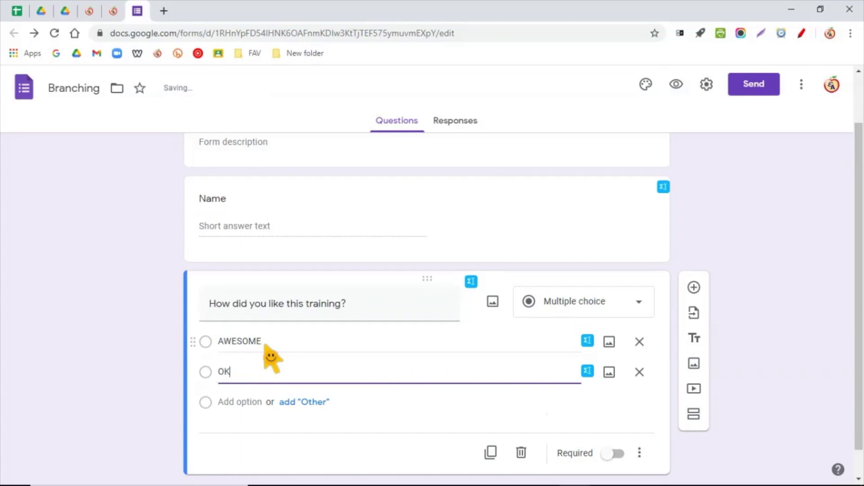
pyautogui.press('Return')
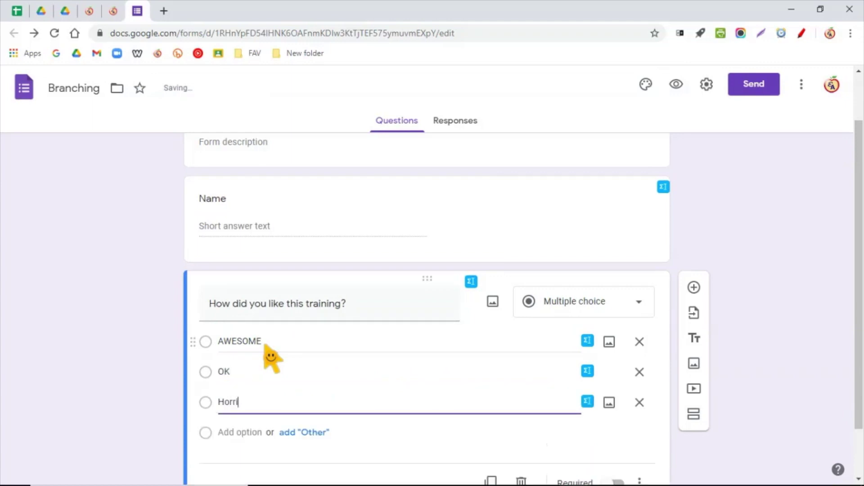
pyautogui.scroll(-1, 270, 356)
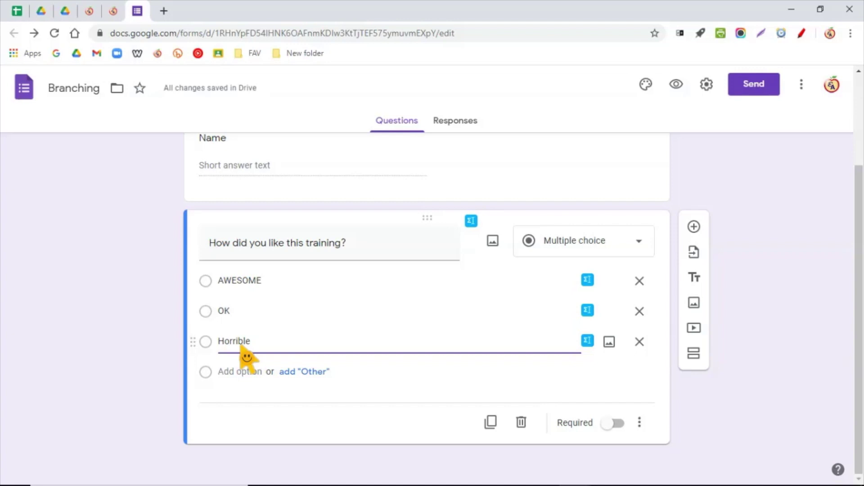
pyautogui.click(694, 226)
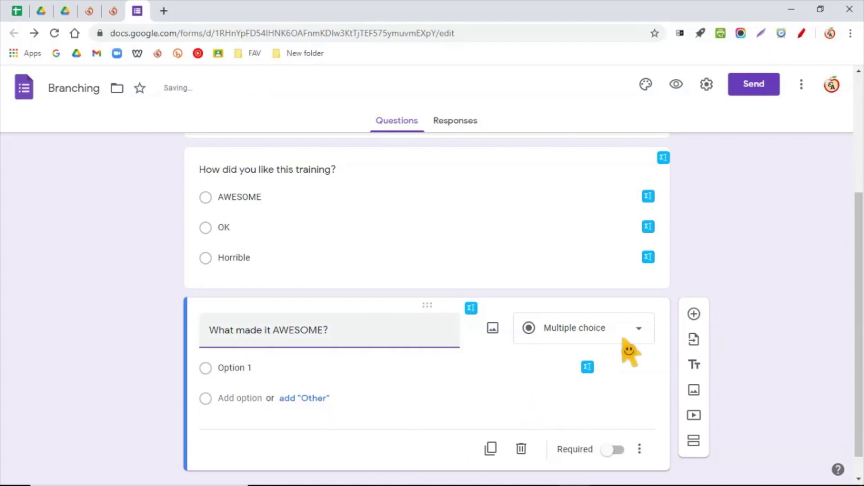
# - Make 'What made it AWESOME?' a short answer and duplicate it as 'What made it OK?'
pyautogui.click(598, 330)
pyautogui.click(585, 104)
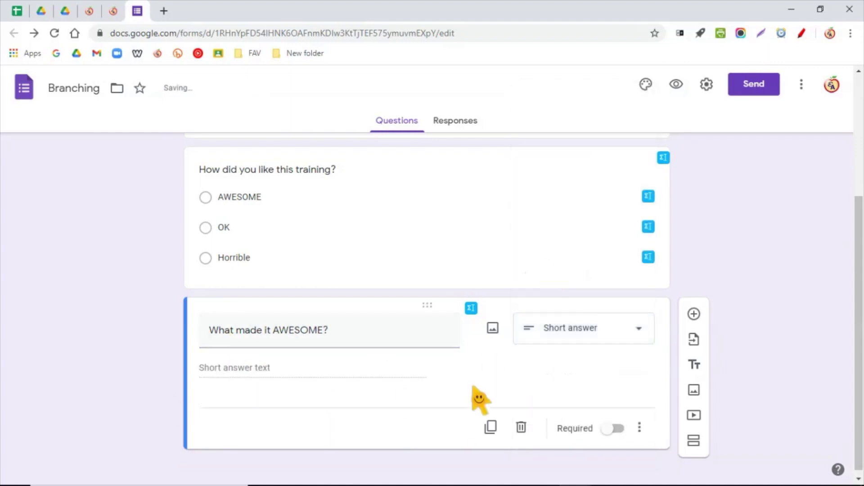
pyautogui.click(491, 427)
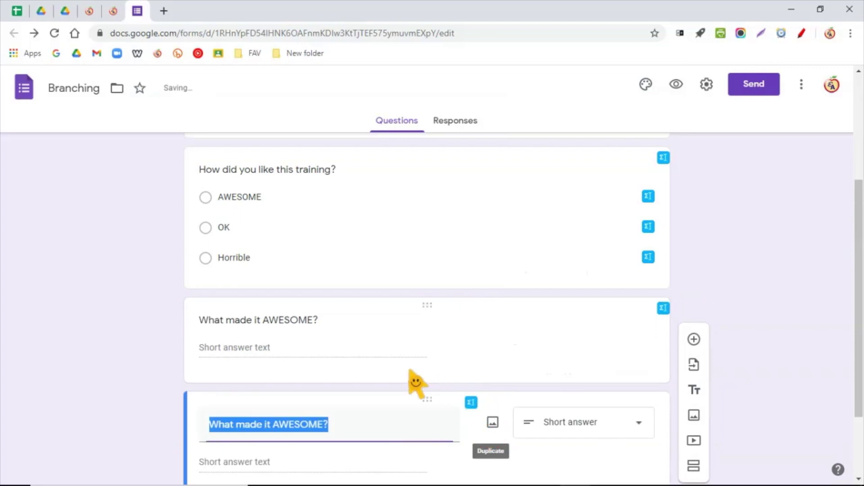
pyautogui.click(288, 325)
pyautogui.moveTo(274, 325); pyautogui.dragTo(323, 325)
pyautogui.write('O')
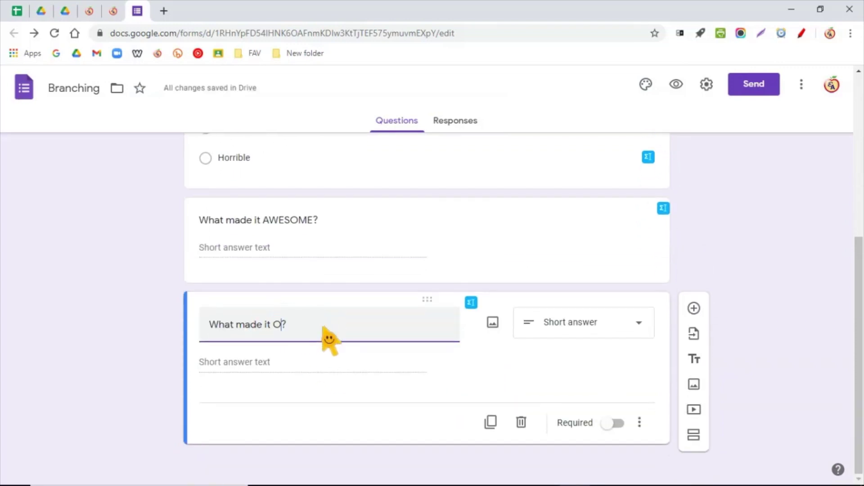
# - Duplicate the OK question and retitle the copy 'What made it HORRIBLE?'
pyautogui.click(492, 424)
pyautogui.click(272, 325)
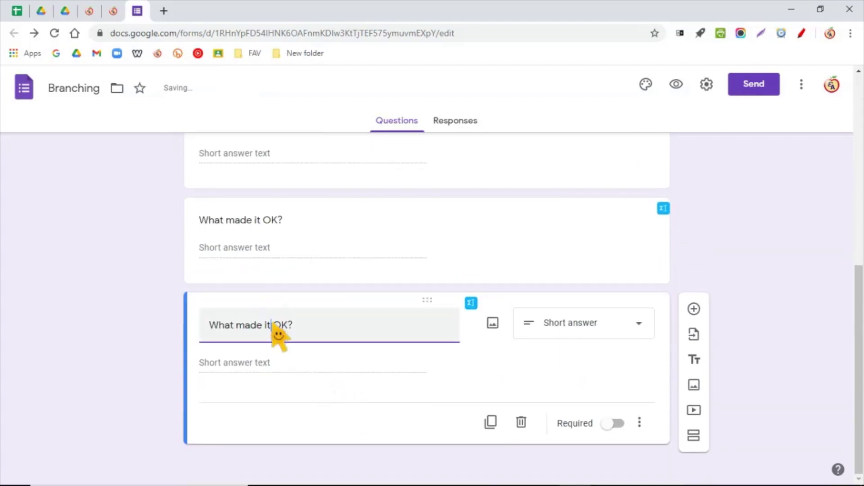
pyautogui.moveTo(275, 325); pyautogui.dragTo(289, 326)
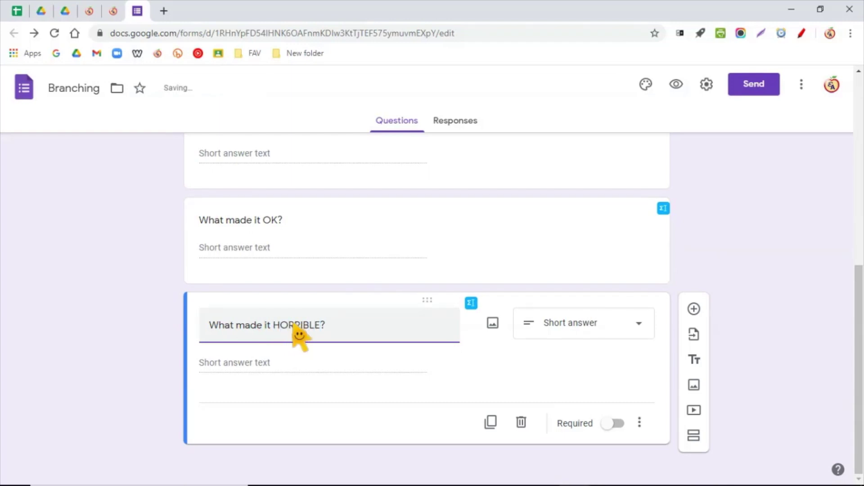
pyautogui.scroll(5, 288, 216)
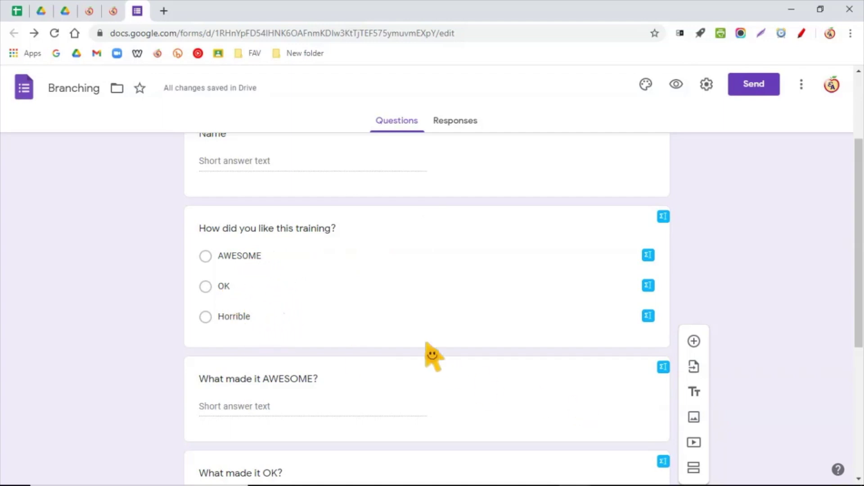
# - Add a multiple-choice question 'RANDO QUESTION TO CONTINUE THE SURVEY' below the HORRIBLE follow-up
pyautogui.scroll(-5, 428, 353)
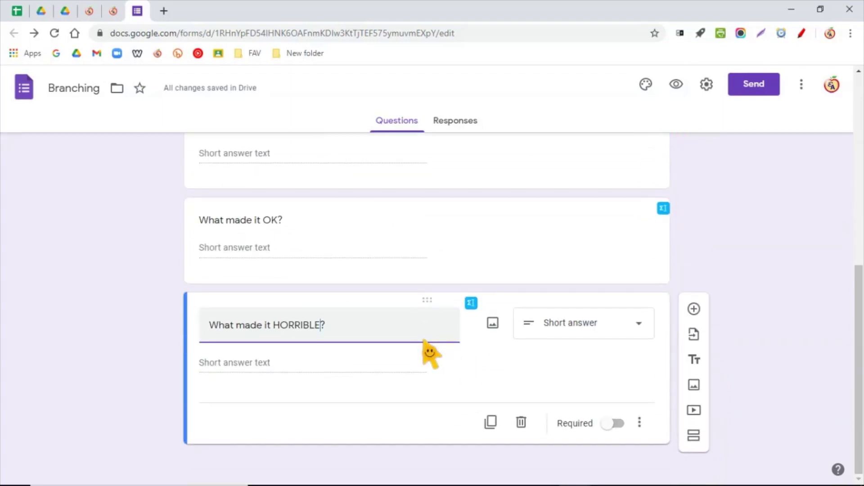
pyautogui.scroll(7, 430, 353)
pyautogui.scroll(-4, 430, 353)
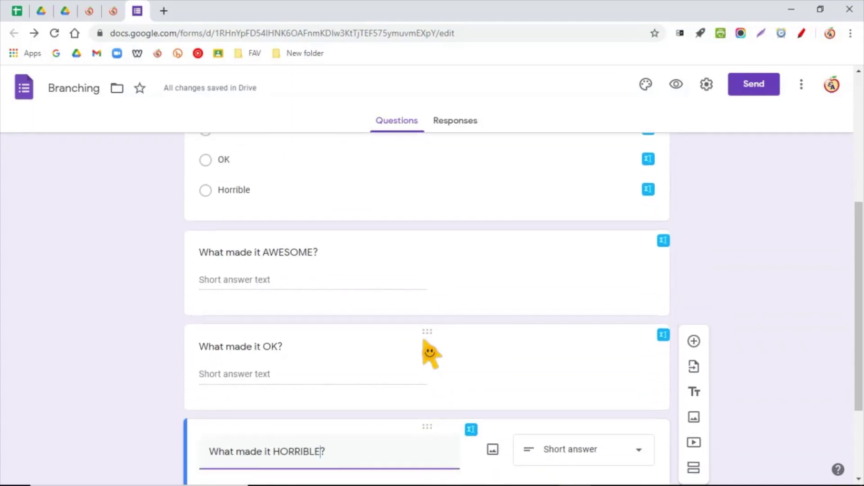
pyautogui.scroll(-3, 428, 350)
pyautogui.scroll(5, 426, 346)
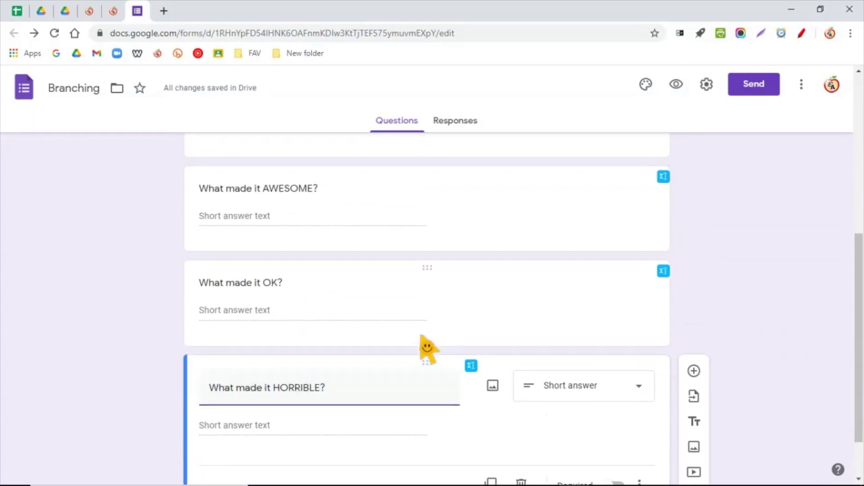
pyautogui.scroll(-5, 426, 346)
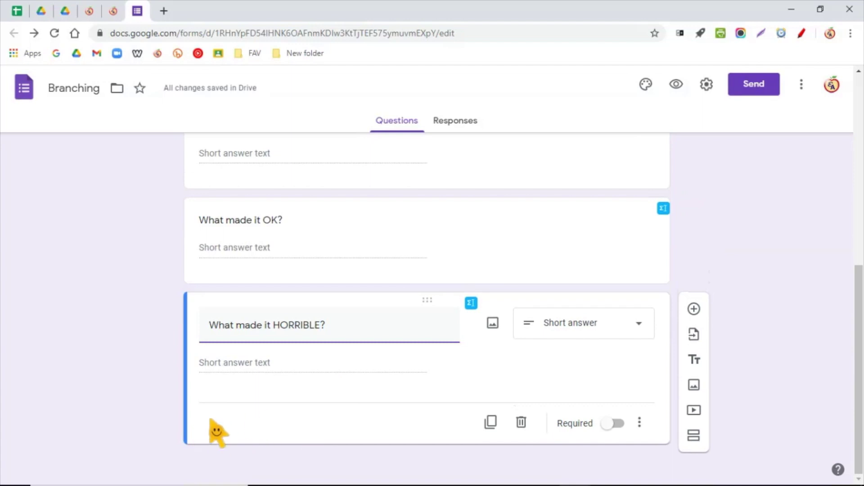
pyautogui.click(693, 310)
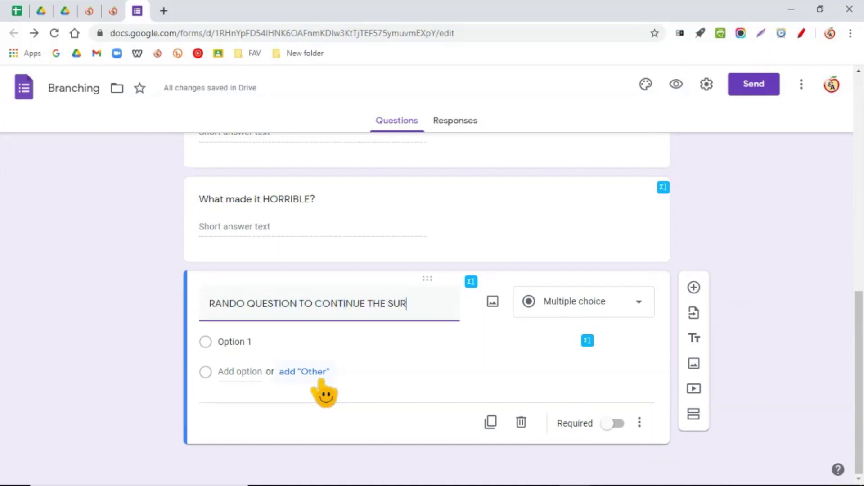
pyautogui.scroll(9, 331, 390)
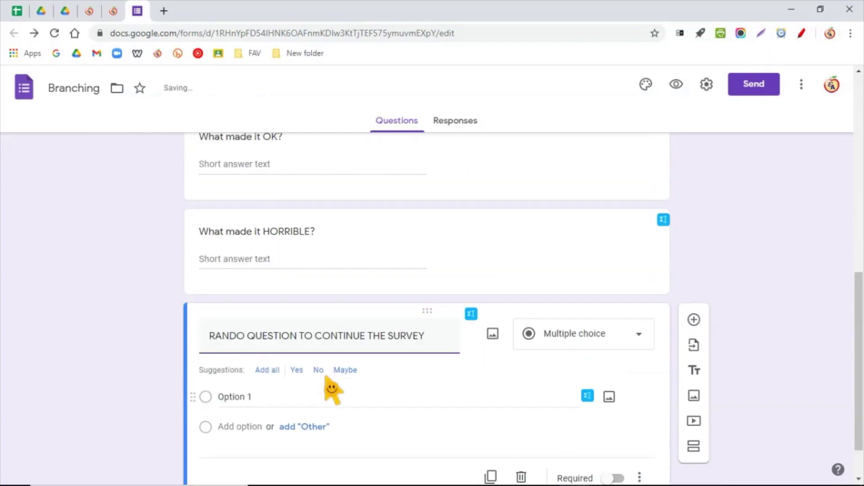
pyautogui.scroll(-9, 333, 392)
pyautogui.scroll(8, 332, 396)
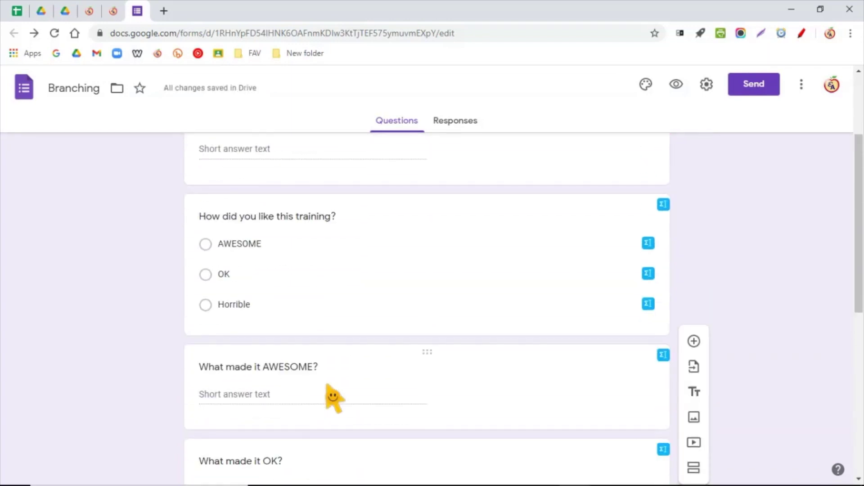
pyautogui.click(320, 275)
pyautogui.scroll(-5, 356, 396)
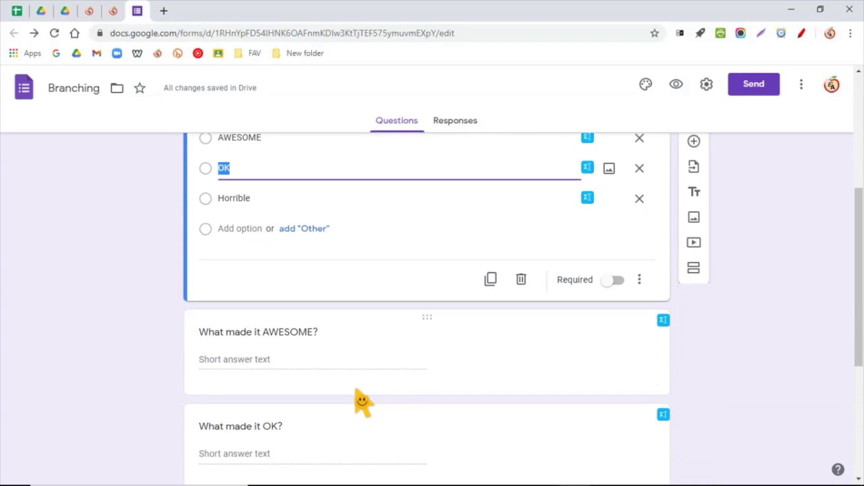
pyautogui.scroll(1, 347, 379)
pyautogui.scroll(1, 332, 250)
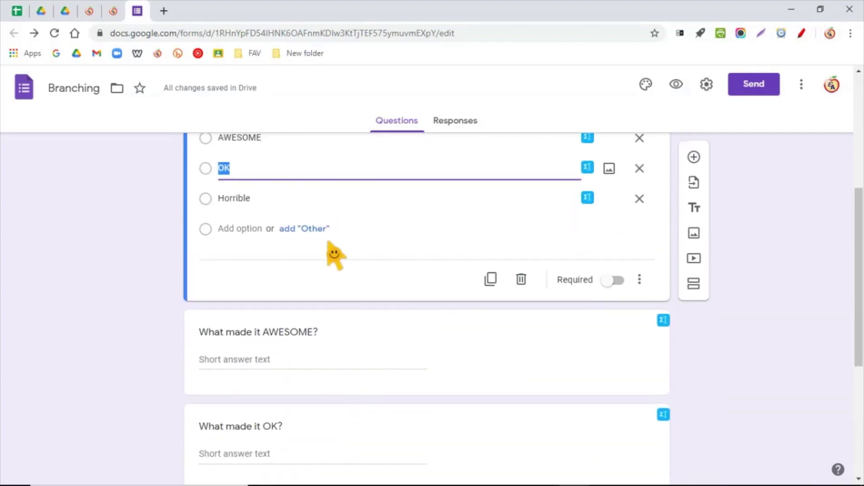
pyautogui.scroll(-2, 363, 303)
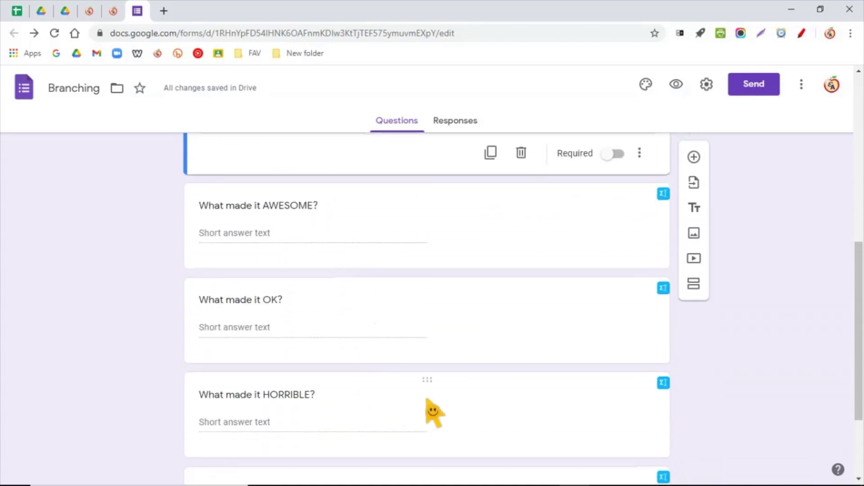
pyautogui.scroll(4, 484, 405)
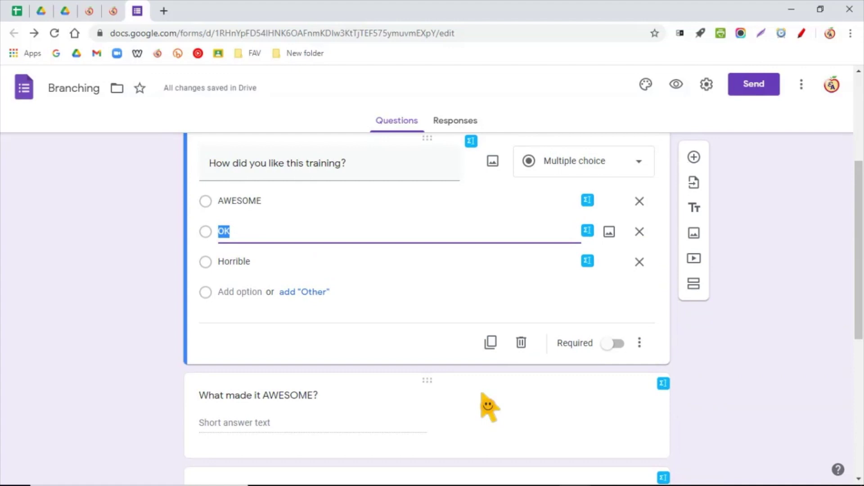
pyautogui.scroll(1, 488, 408)
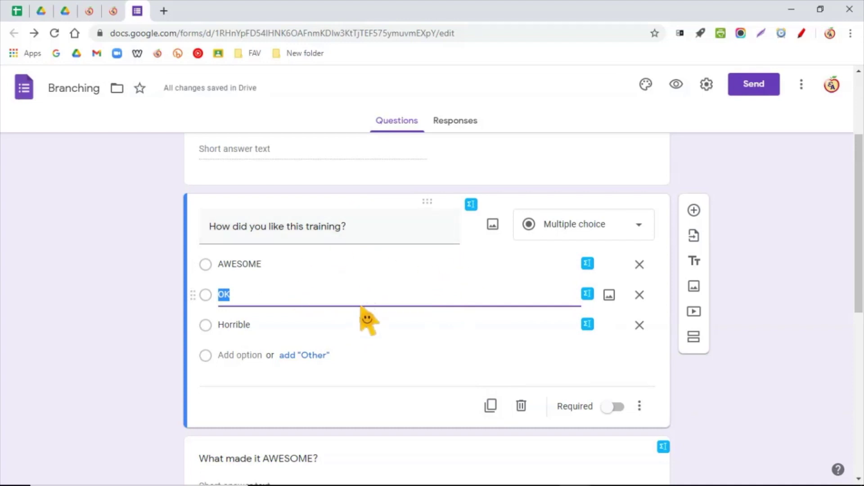
pyautogui.scroll(-4, 362, 308)
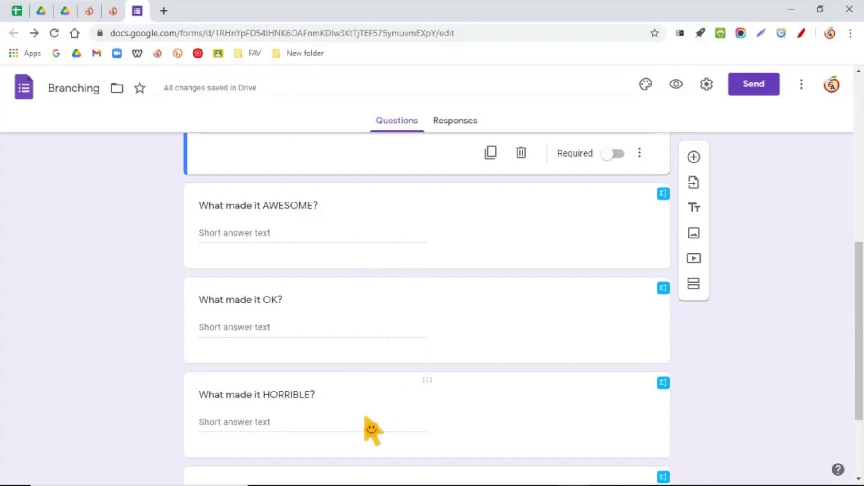
pyautogui.scroll(4, 388, 373)
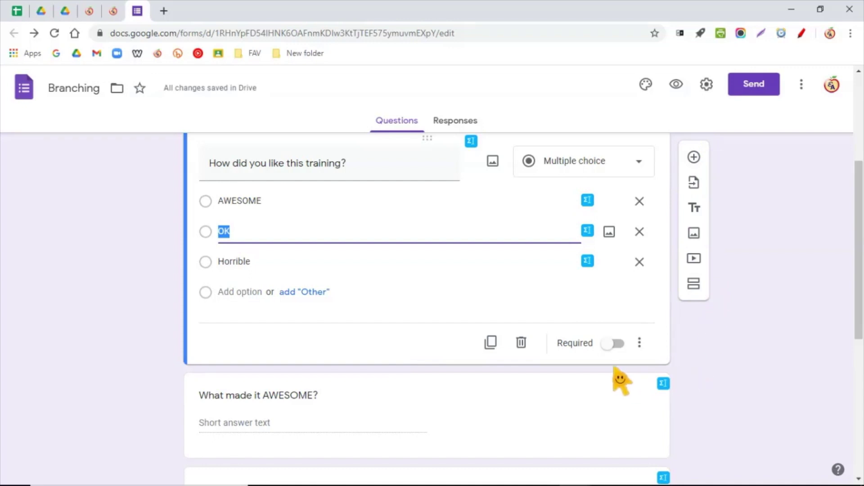
pyautogui.scroll(1, 256, 369)
pyautogui.scroll(-2, 257, 367)
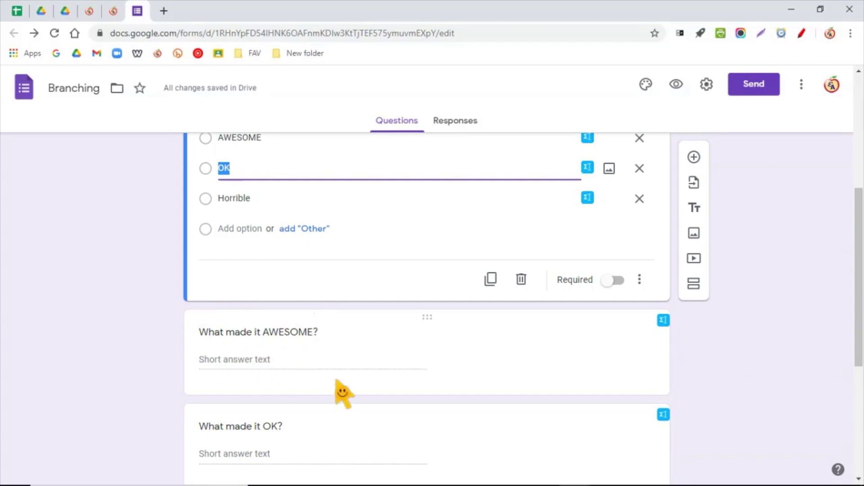
pyautogui.scroll(1, 342, 391)
pyautogui.scroll(1, 345, 390)
pyautogui.click(316, 227)
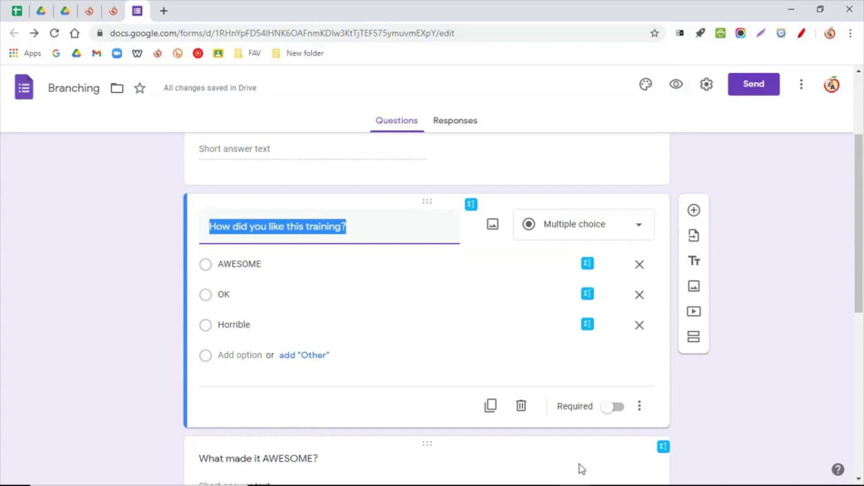
# - Add a new section after the training question and title it AWESOME
pyautogui.click(693, 338)
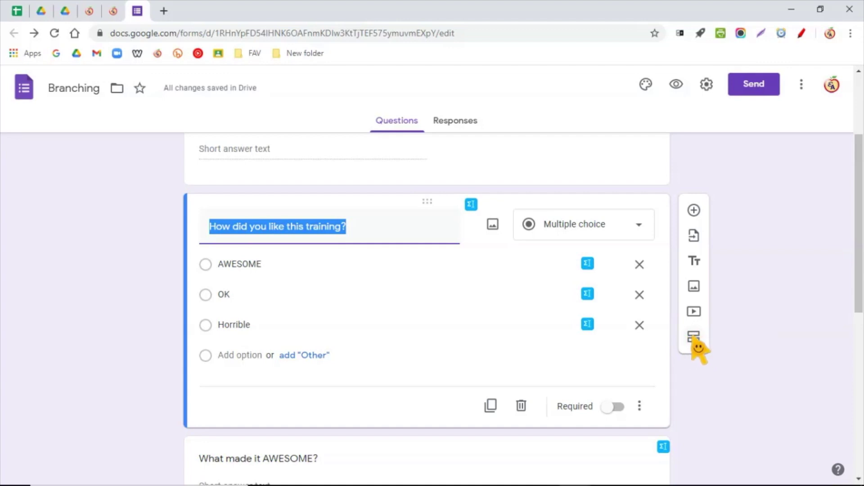
pyautogui.click(694, 338)
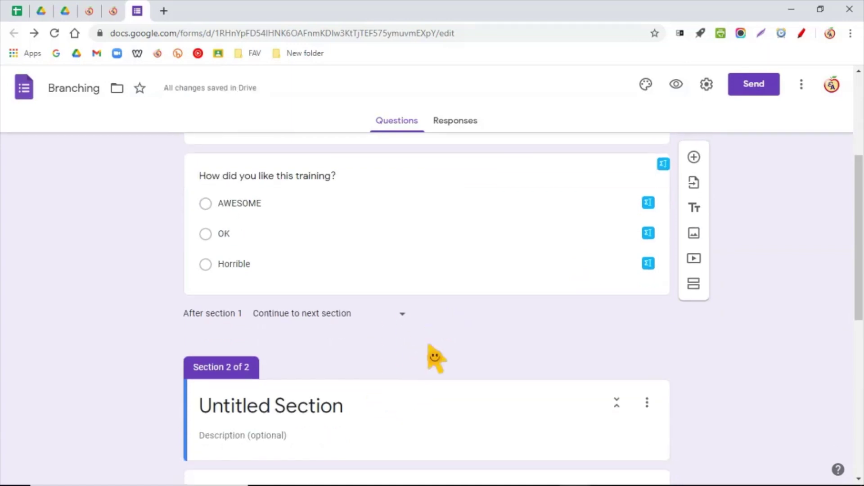
pyautogui.scroll(-3, 396, 430)
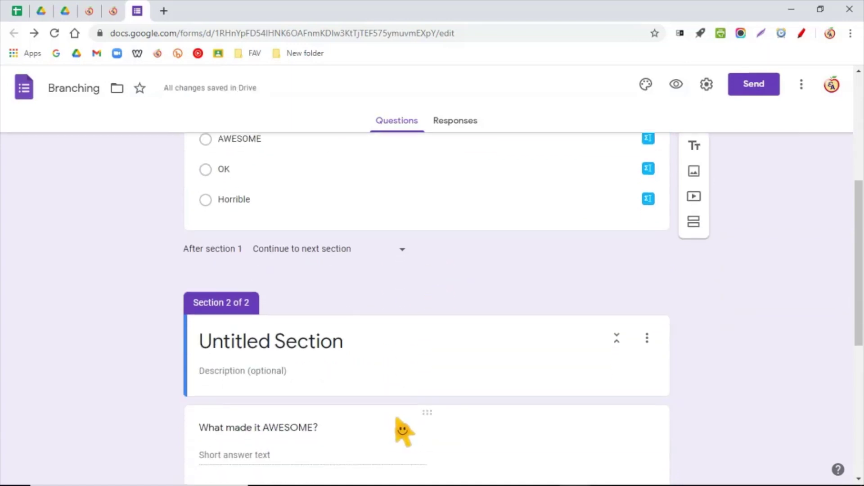
pyautogui.scroll(2, 401, 413)
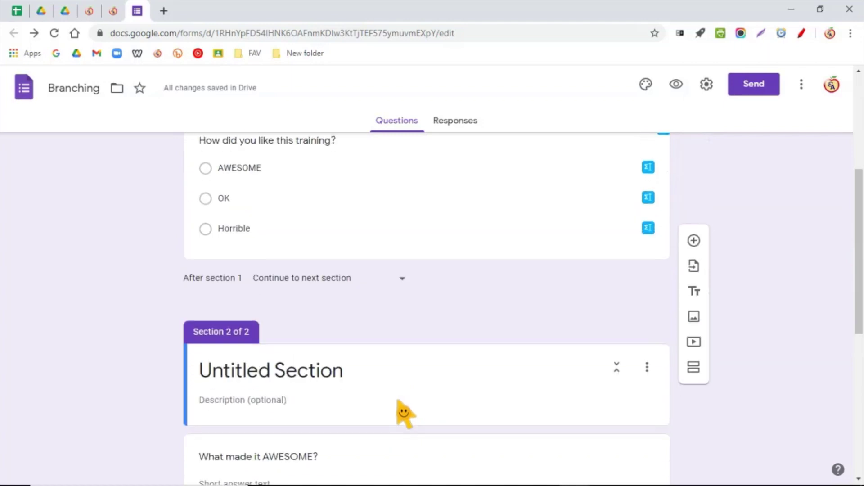
pyautogui.scroll(-2, 401, 413)
pyautogui.scroll(-2, 404, 411)
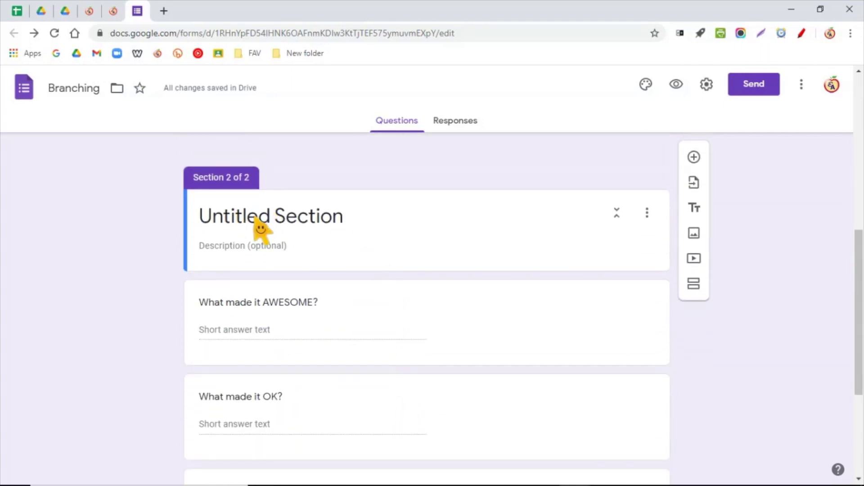
pyautogui.click(320, 224)
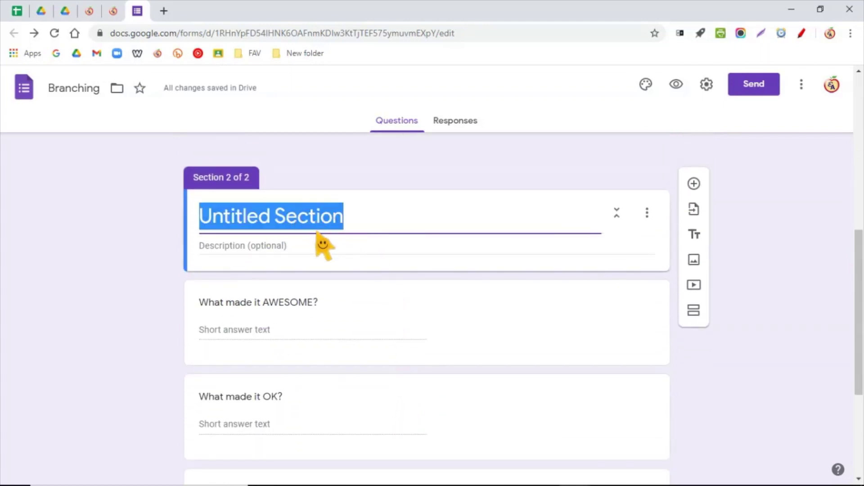
pyautogui.press('BackSpace')
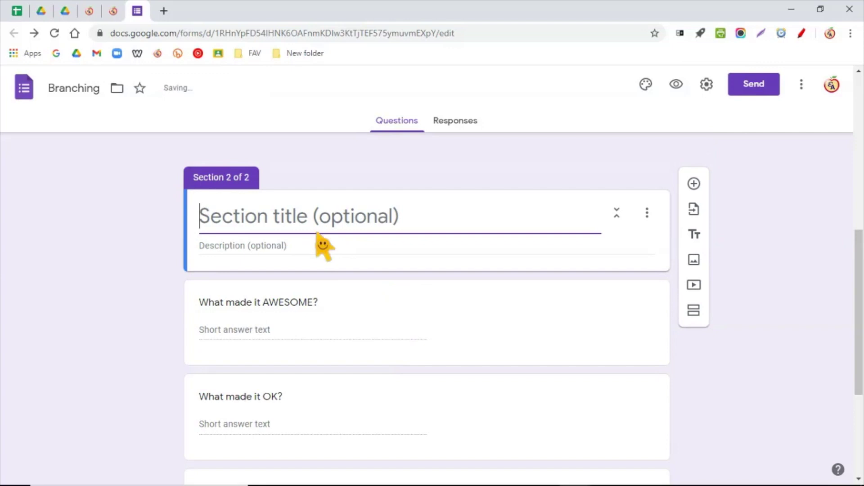
pyautogui.write('AWESOME')
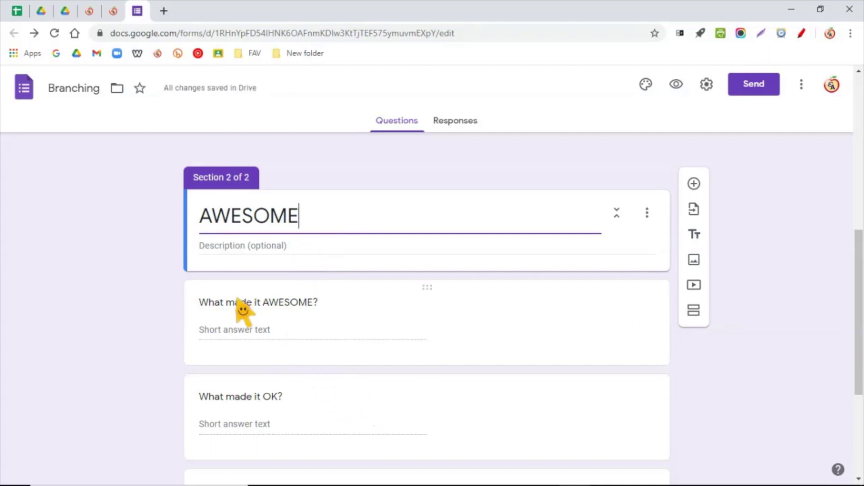
# - Add another untitled section after the 'What made it AWESOME?' question
pyautogui.click(237, 330)
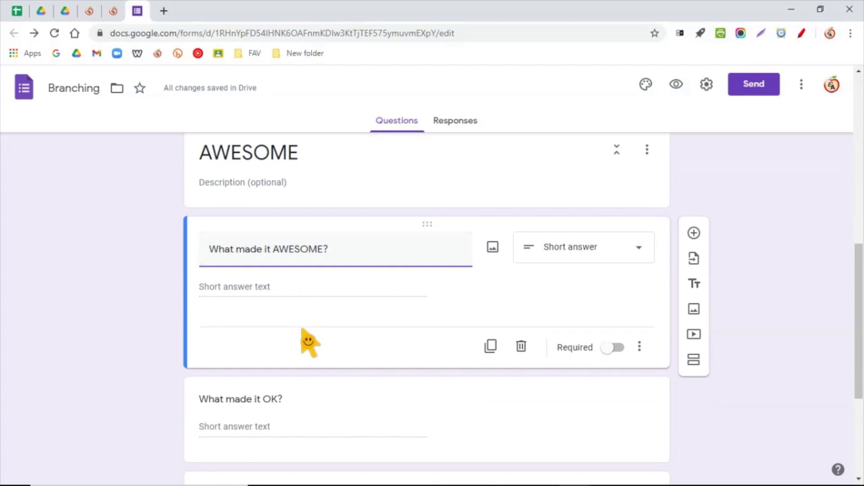
pyautogui.scroll(1, 301, 329)
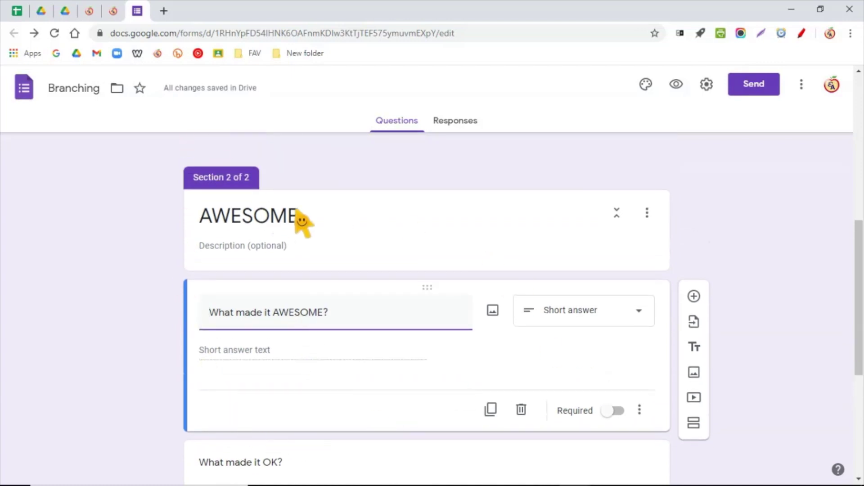
pyautogui.click(696, 424)
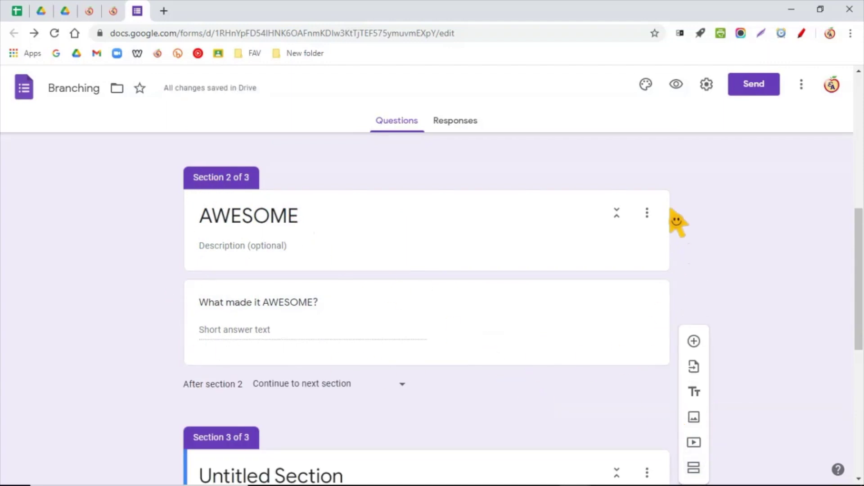
pyautogui.scroll(-4, 280, 212)
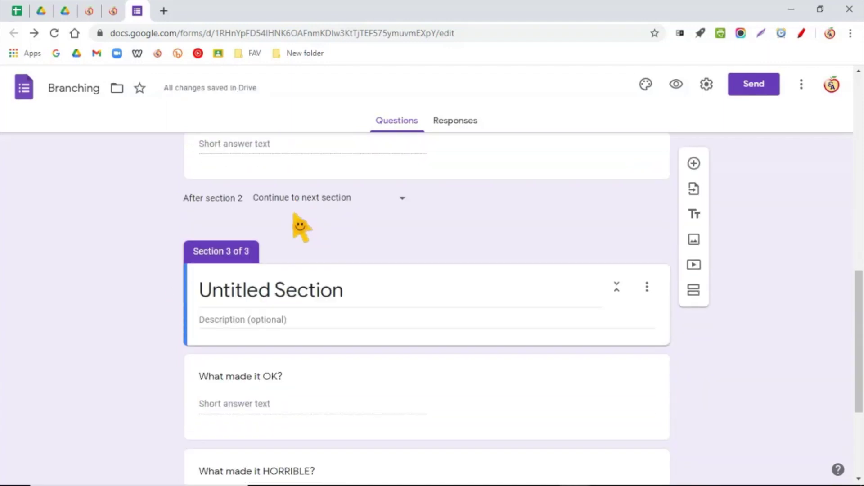
# - Title the third section OK
pyautogui.click(305, 290)
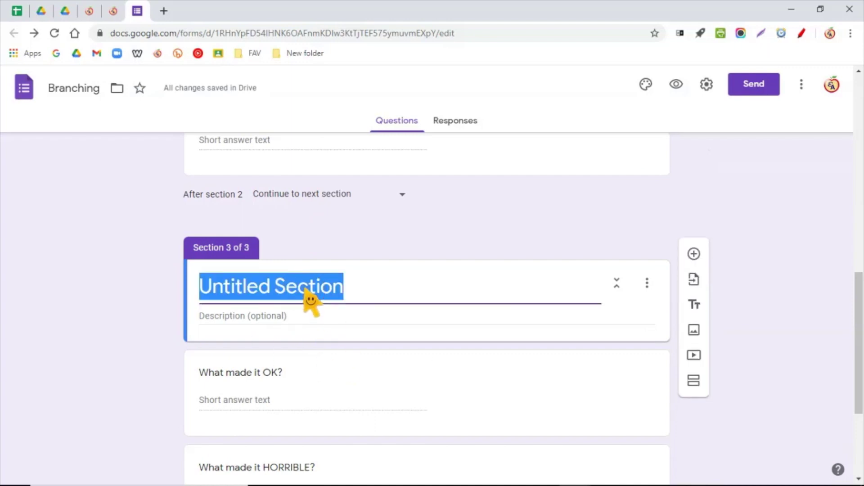
pyautogui.write('OK')
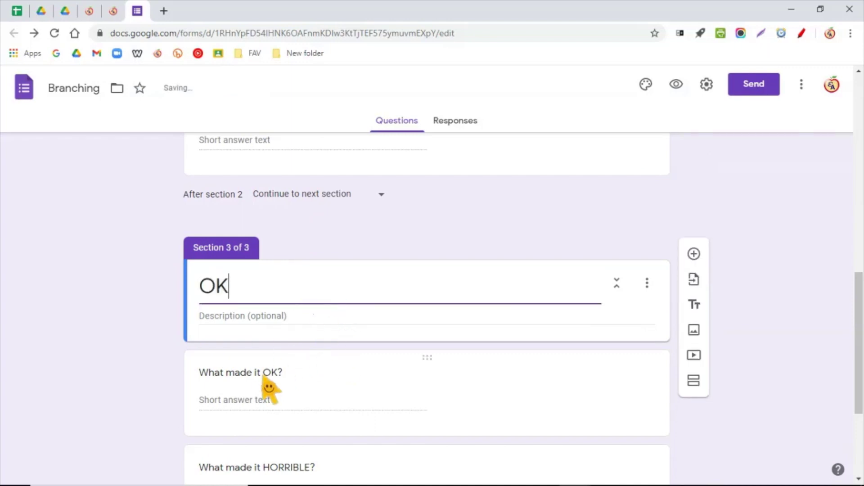
pyautogui.click(255, 384)
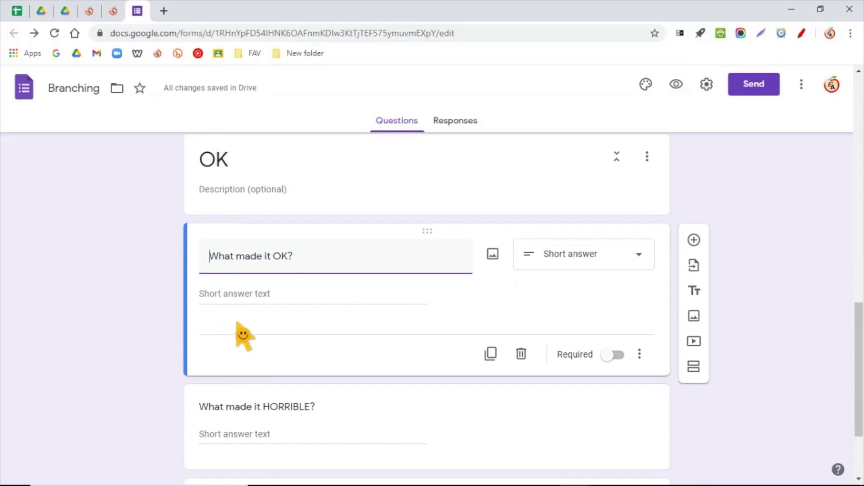
# - Add a new section before 'What made it HORRIBLE?' and title it HORRIBLE
pyautogui.click(694, 367)
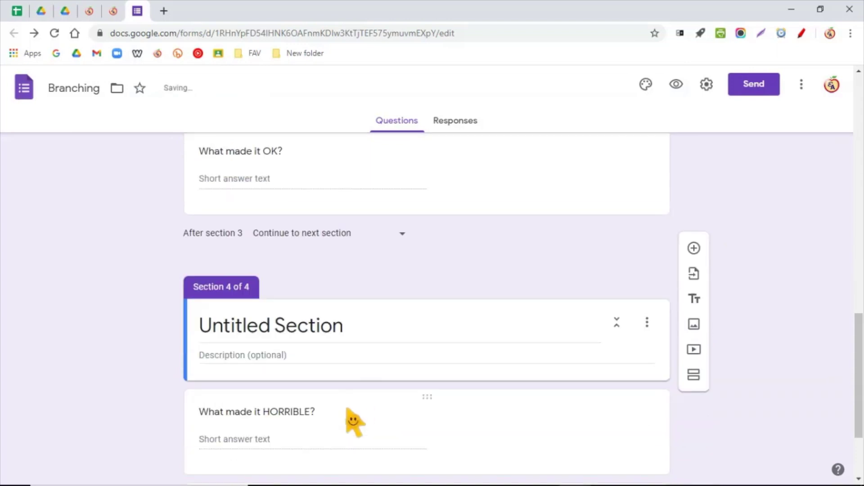
pyautogui.scroll(6, 325, 325)
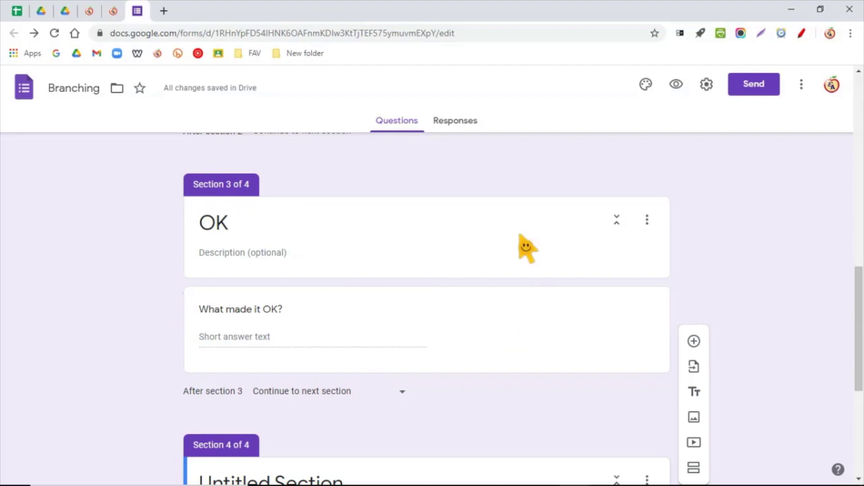
pyautogui.scroll(-4, 358, 353)
pyautogui.scroll(-2, 358, 354)
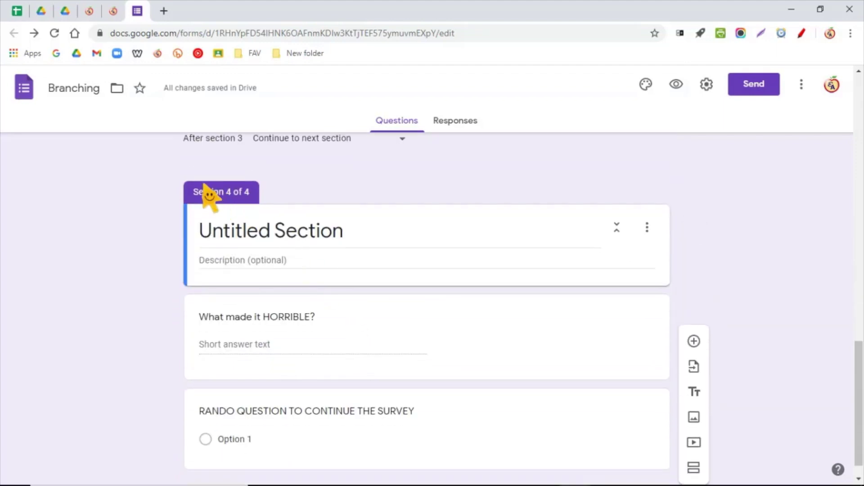
pyautogui.click(265, 231)
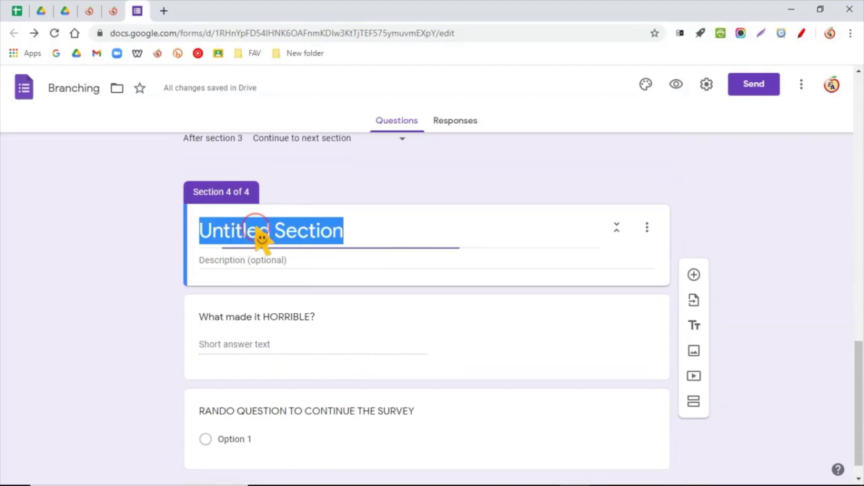
pyautogui.press('BackSpace')
pyautogui.write('HORRIBLE')
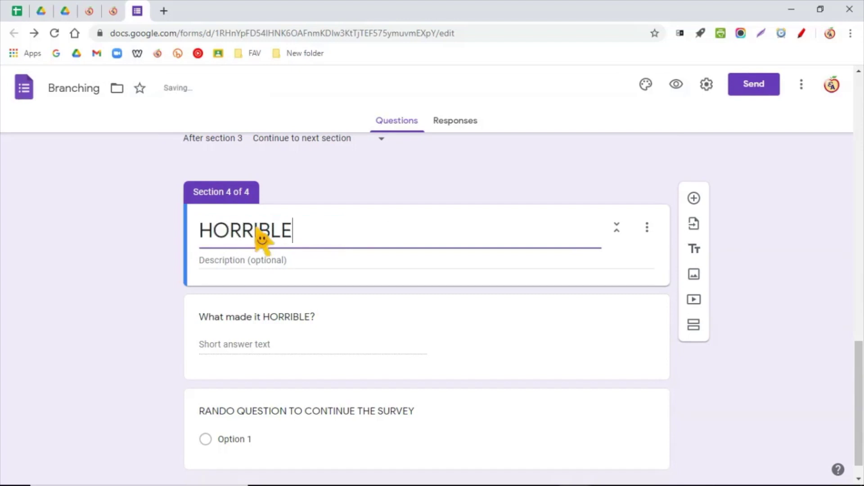
# - Add an untitled fifth section after the 'What made it HORRIBLE?' question
pyautogui.scroll(-1, 279, 361)
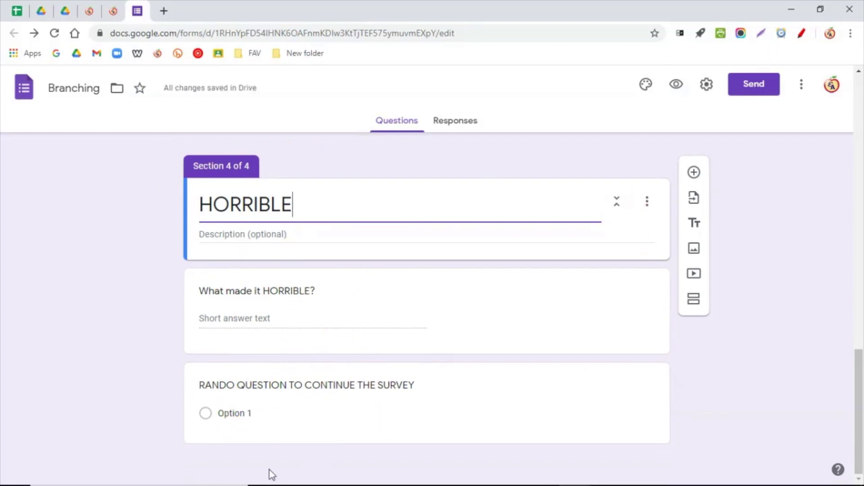
pyautogui.click(254, 316)
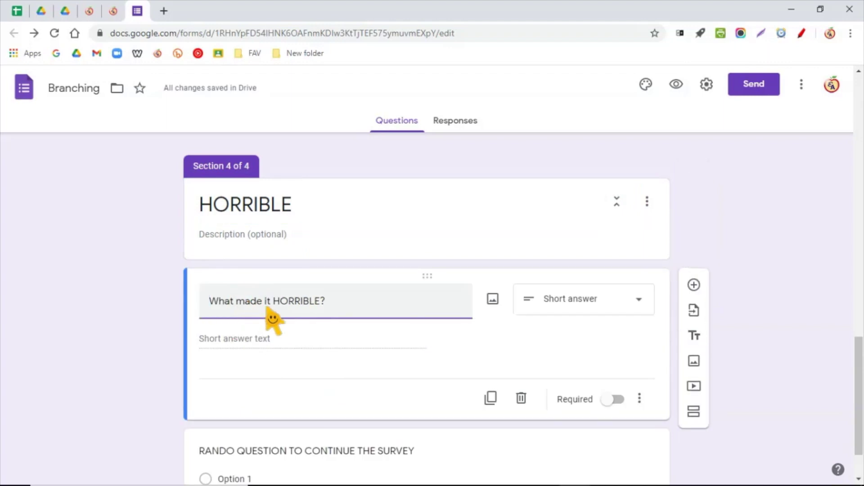
pyautogui.click(694, 412)
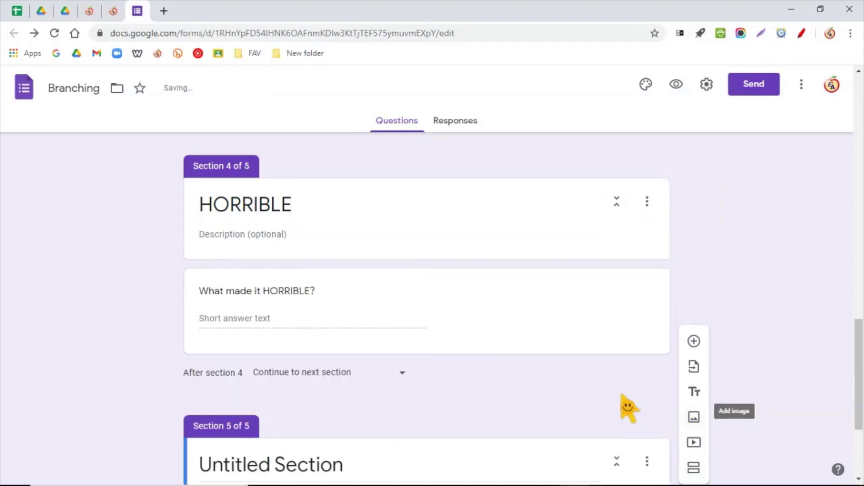
pyautogui.scroll(10, 550, 401)
pyautogui.scroll(4, 550, 401)
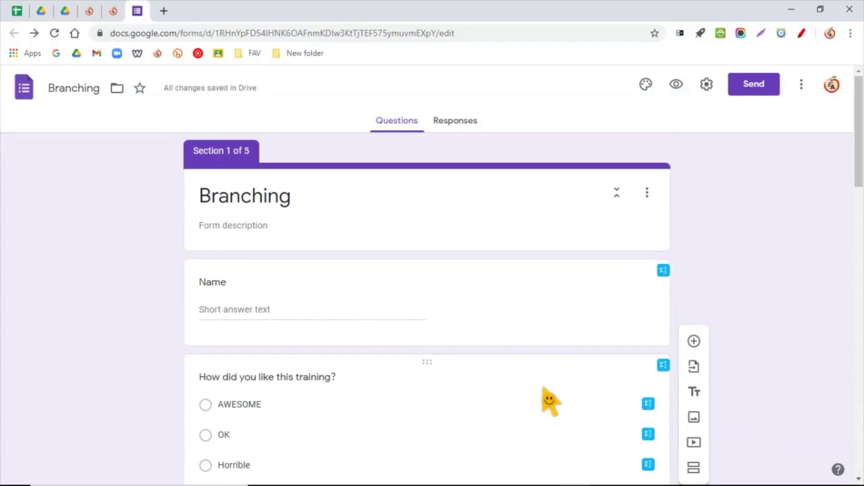
pyautogui.scroll(-12, 550, 401)
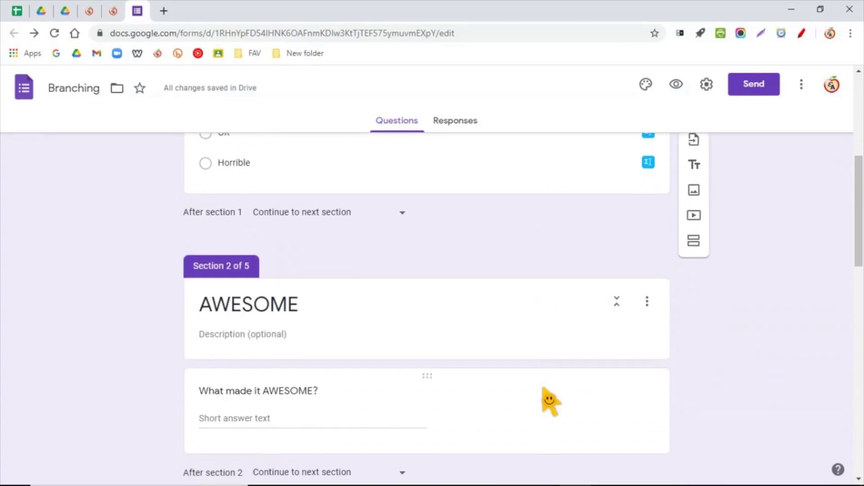
pyautogui.scroll(-9, 551, 401)
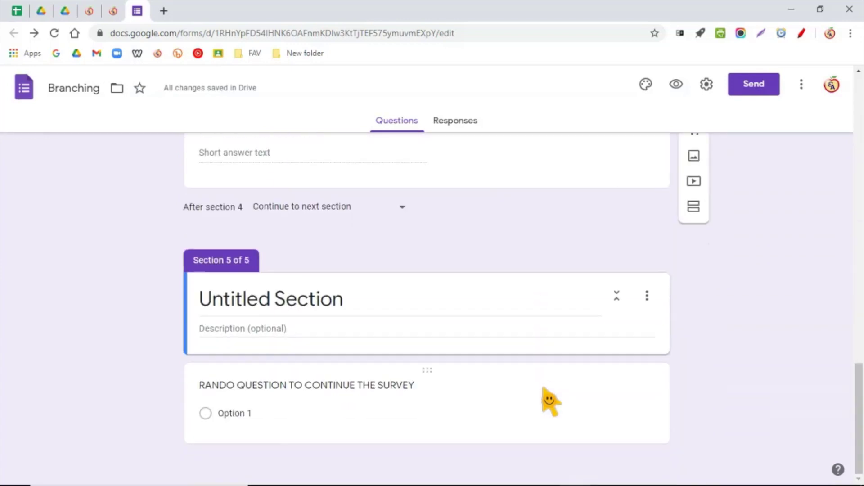
pyautogui.scroll(2, 548, 402)
pyautogui.scroll(15, 548, 402)
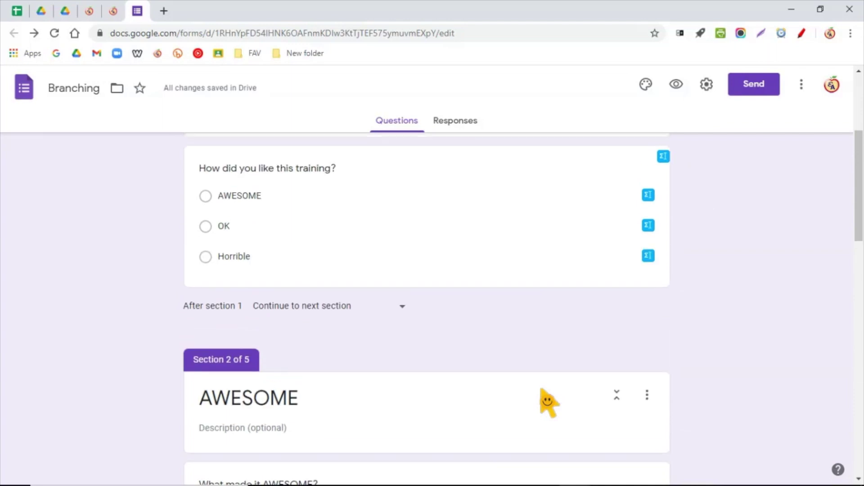
pyautogui.scroll(-8, 546, 401)
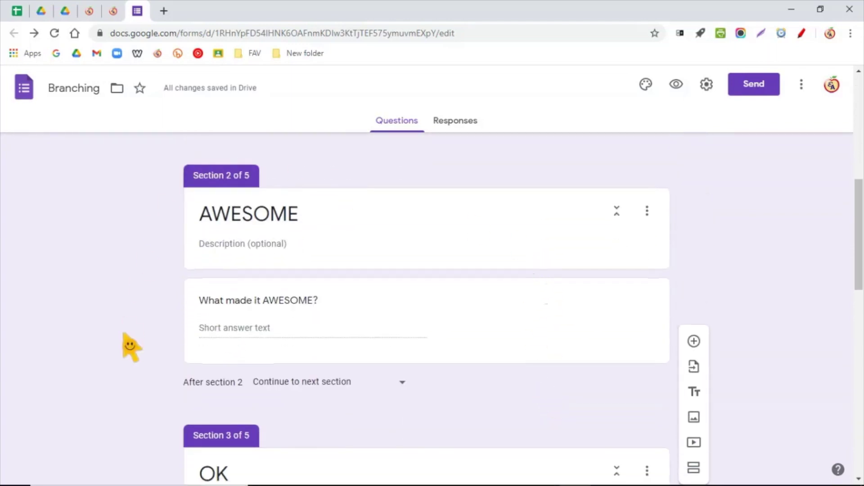
pyautogui.scroll(-5, 149, 304)
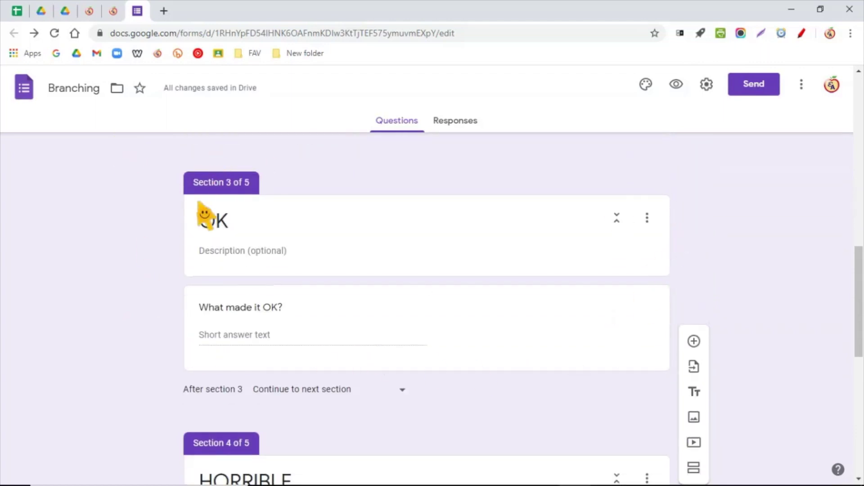
pyautogui.scroll(-5, 198, 202)
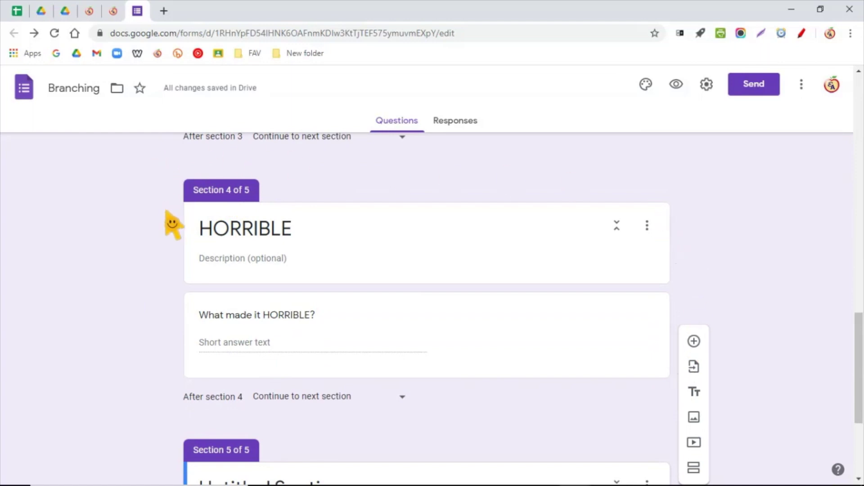
pyautogui.scroll(10, 171, 225)
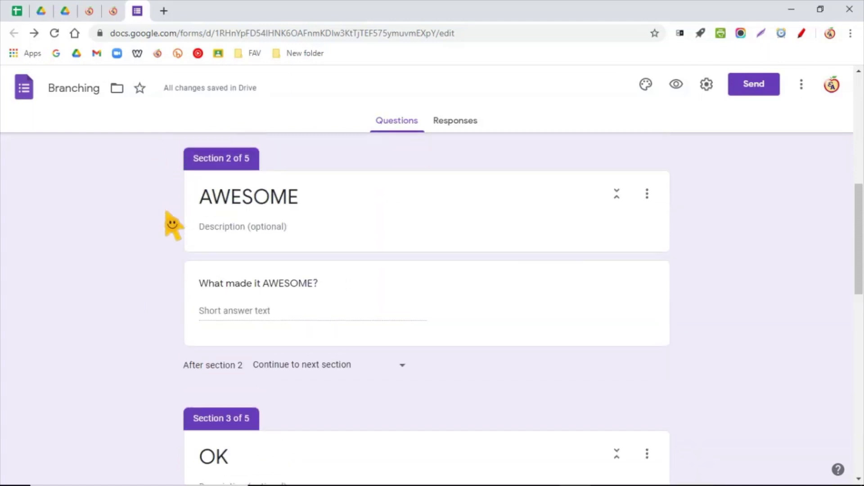
pyautogui.scroll(4, 171, 225)
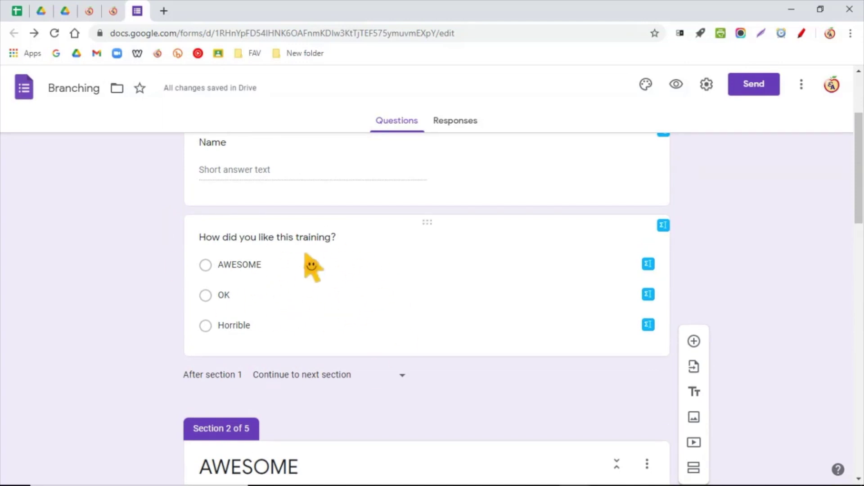
# - Turn on 'Go to section based on answer' for the training rating question
pyautogui.click(304, 285)
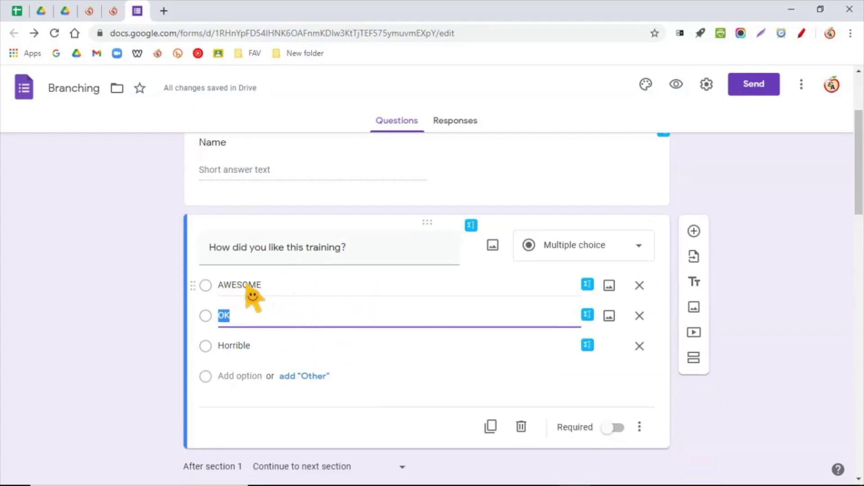
pyautogui.scroll(-5, 250, 297)
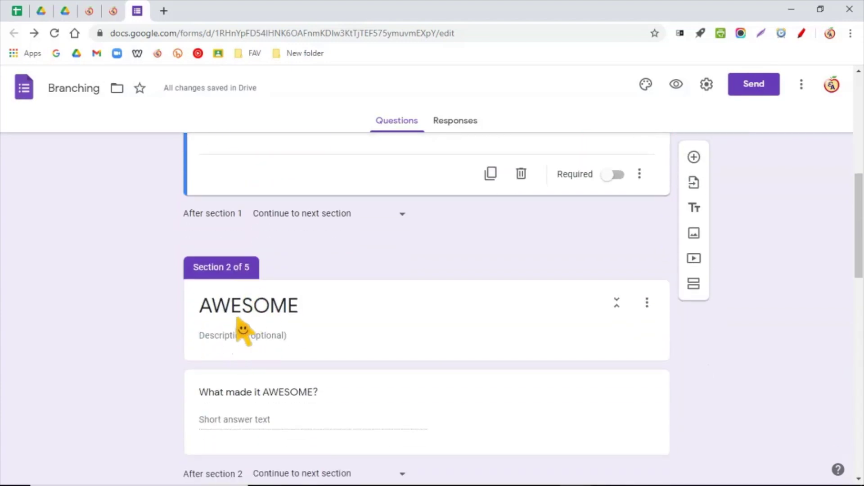
pyautogui.scroll(5, 380, 382)
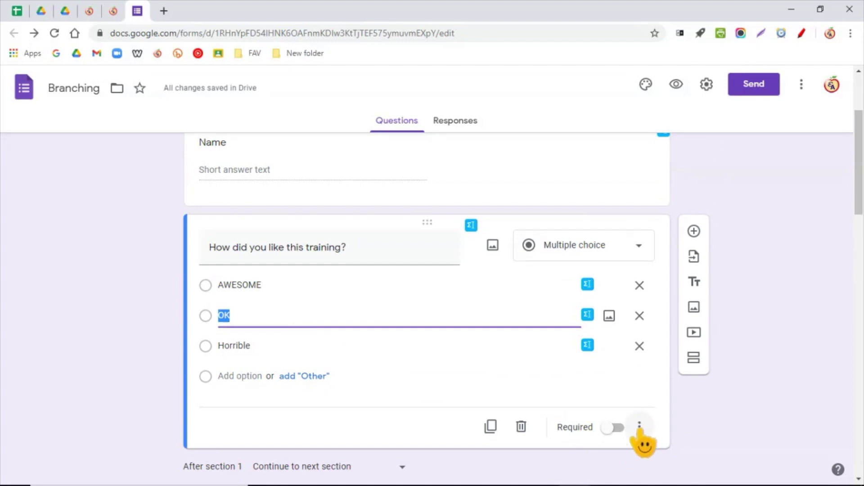
pyautogui.click(639, 426)
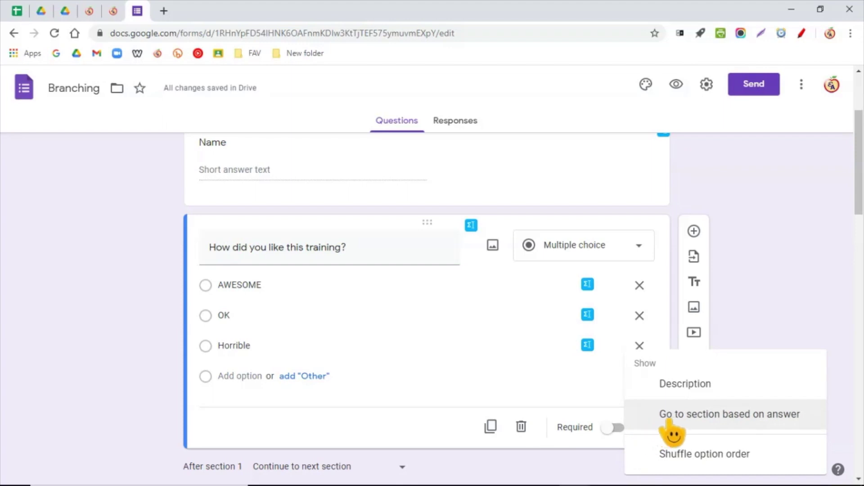
pyautogui.click(790, 416)
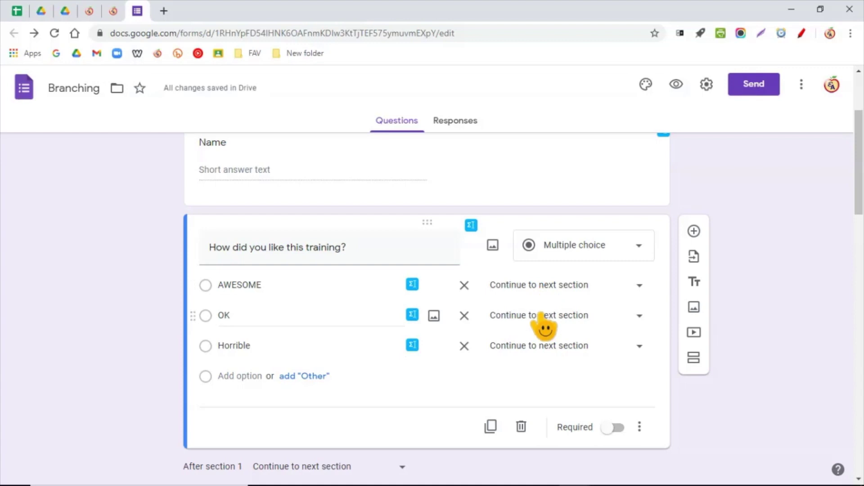
# - Review the destination section choices for the AWESOME answer without changing them
pyautogui.scroll(-5, 540, 360)
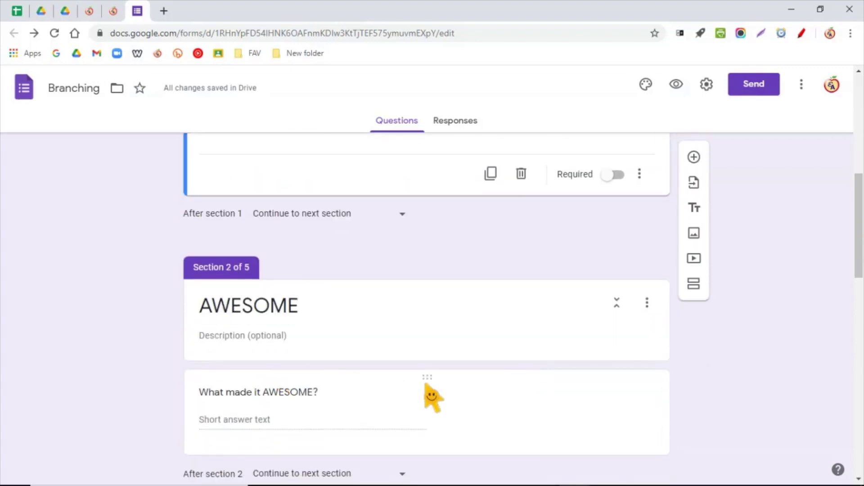
pyautogui.scroll(2, 428, 396)
pyautogui.scroll(-3, 428, 396)
pyautogui.scroll(5, 377, 367)
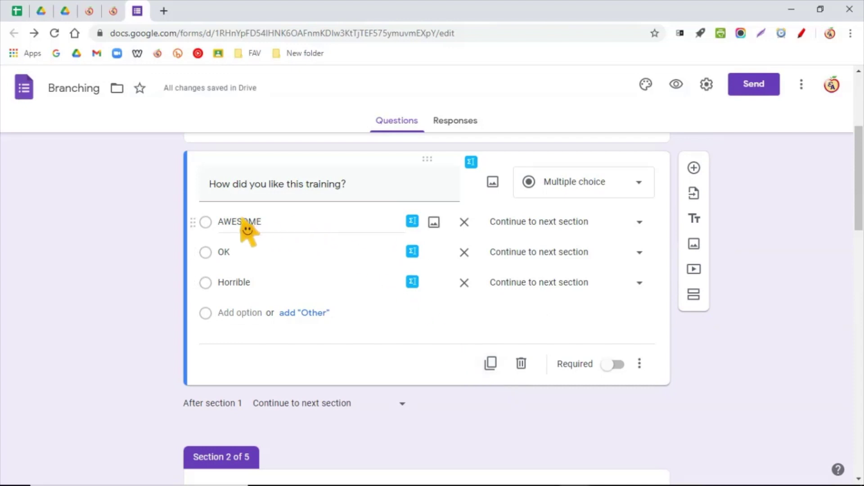
pyautogui.click(556, 229)
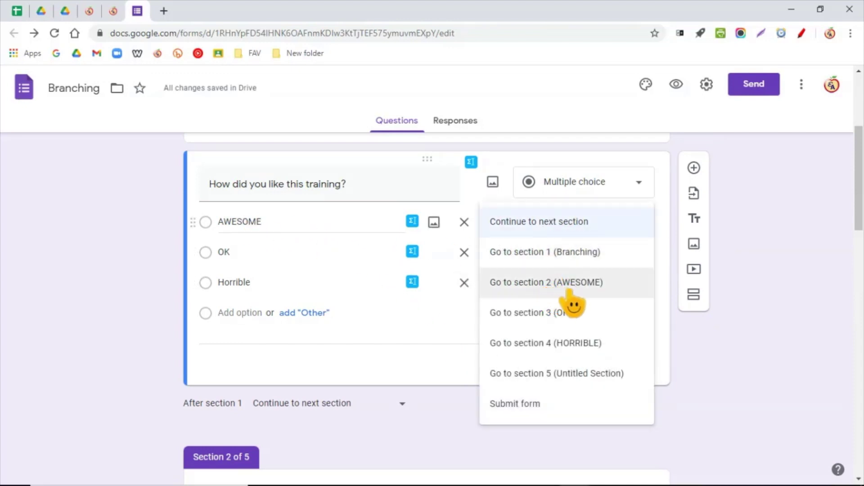
pyautogui.click(82, 399)
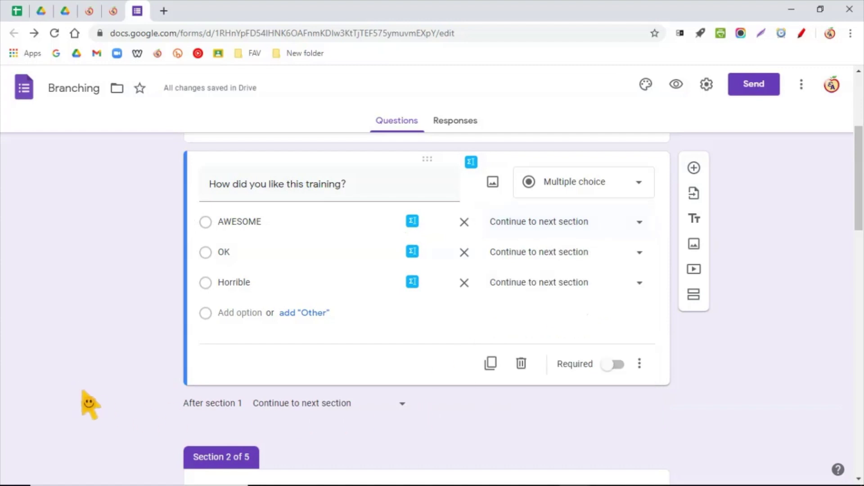
pyautogui.scroll(-3, 187, 428)
pyautogui.scroll(5, 445, 405)
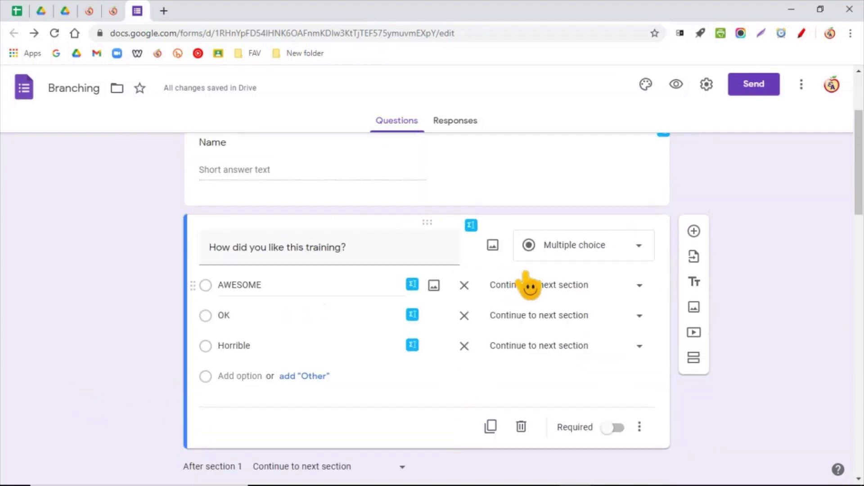
pyautogui.click(572, 289)
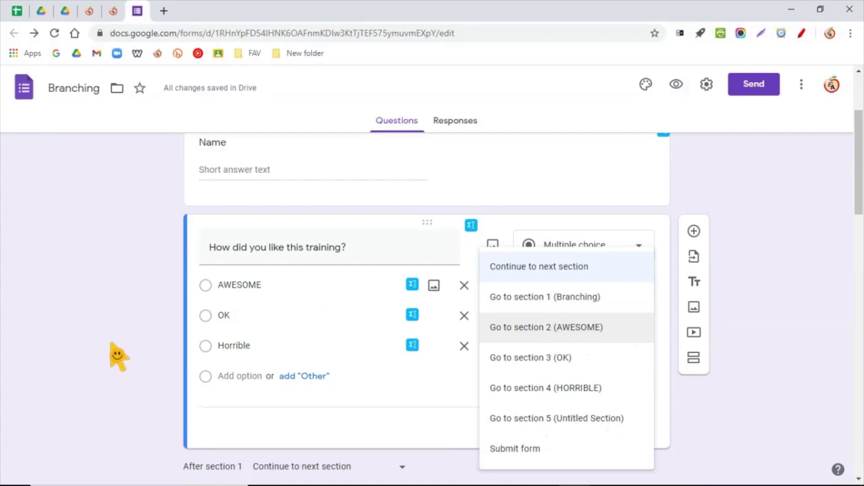
pyautogui.click(118, 355)
pyautogui.scroll(-4, 118, 360)
# - Retype section 2's title as AWESOME
pyautogui.click(253, 367)
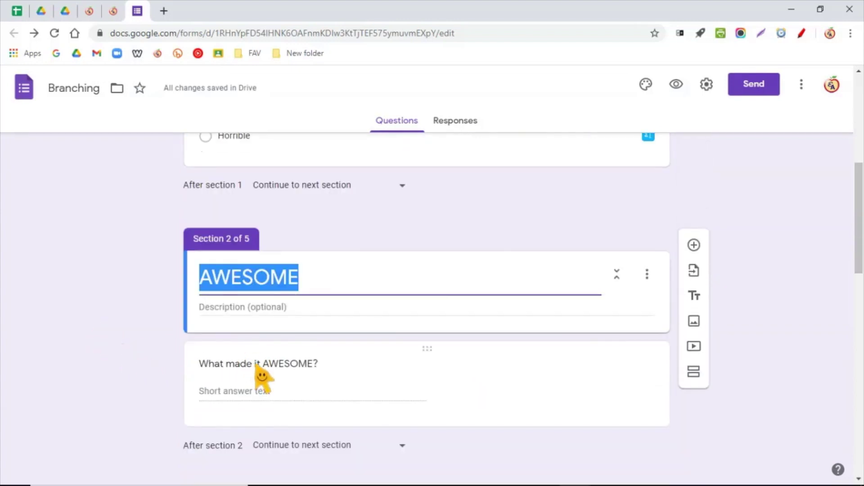
pyautogui.press('BackSpace')
pyautogui.scroll(5, 435, 341)
pyautogui.scroll(-1, 504, 331)
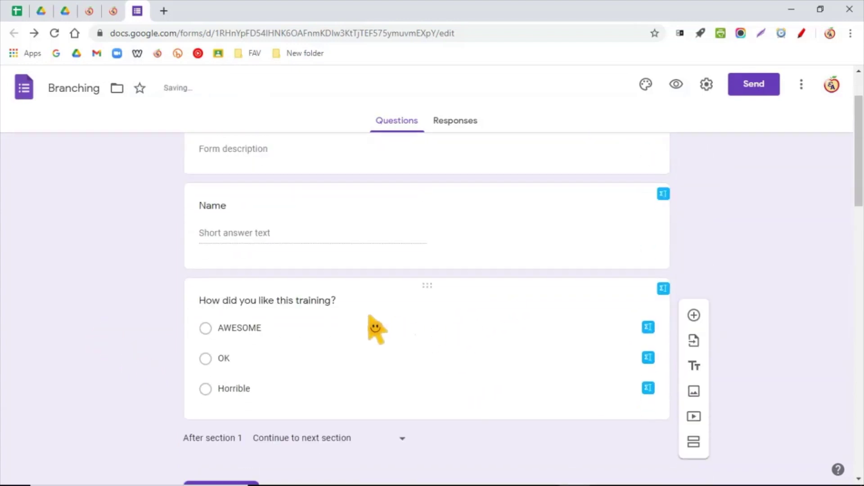
pyautogui.click(369, 321)
pyautogui.click(549, 348)
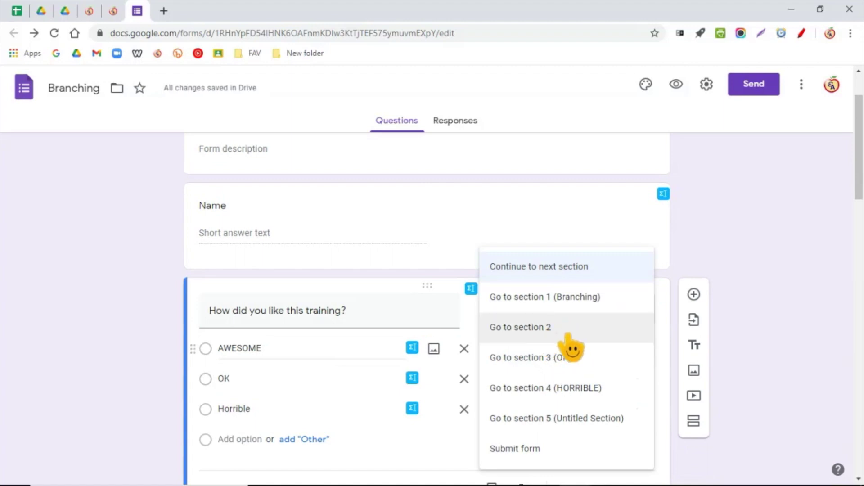
pyautogui.click(130, 369)
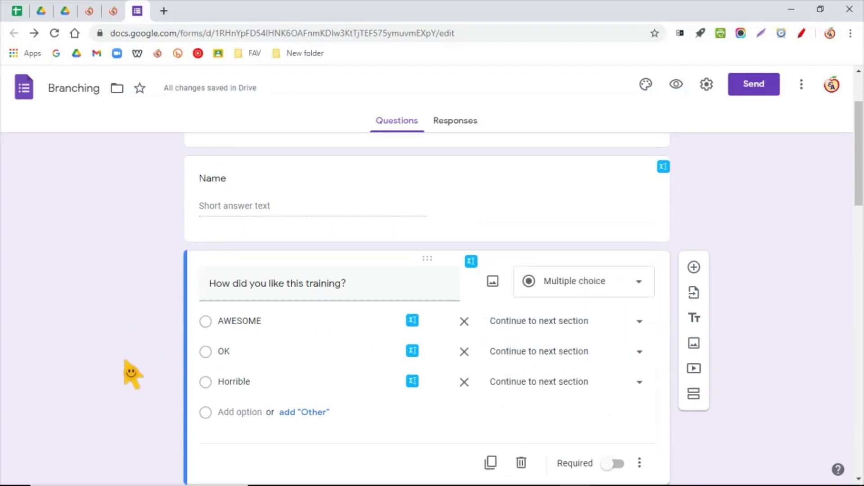
pyautogui.scroll(-4, 180, 373)
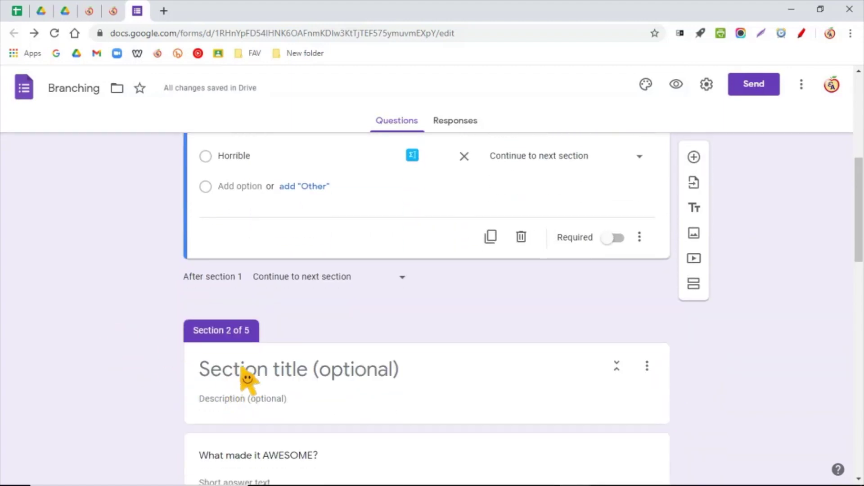
pyautogui.click(247, 378)
pyautogui.write('AW')
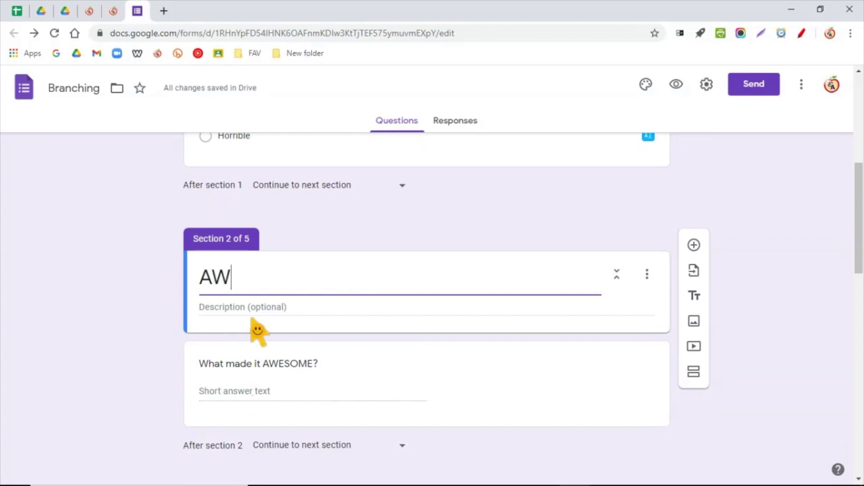
# - Route AWESOME to section 2, OK to section 3 and Horrible to section 4
pyautogui.scroll(4, 247, 357)
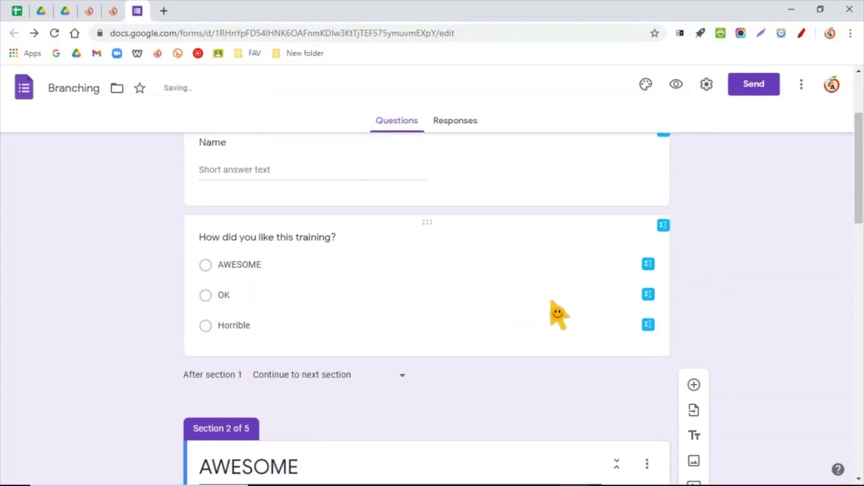
pyautogui.click(392, 284)
pyautogui.click(550, 285)
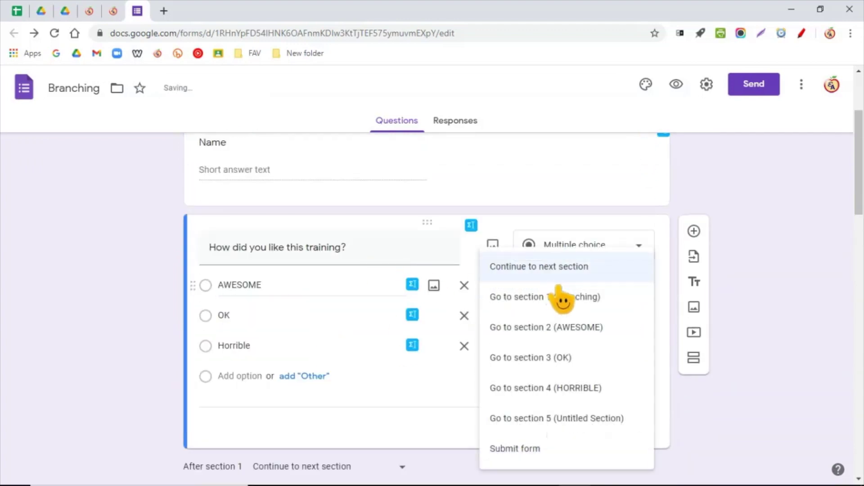
pyautogui.click(575, 327)
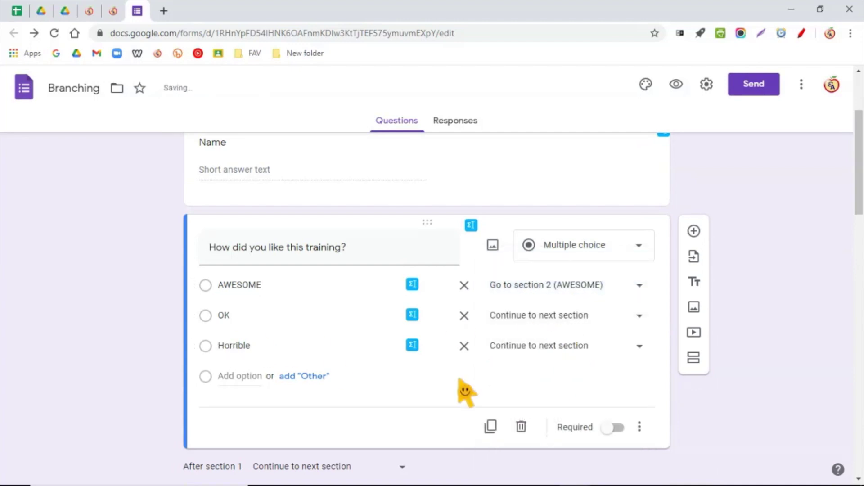
pyautogui.click(559, 320)
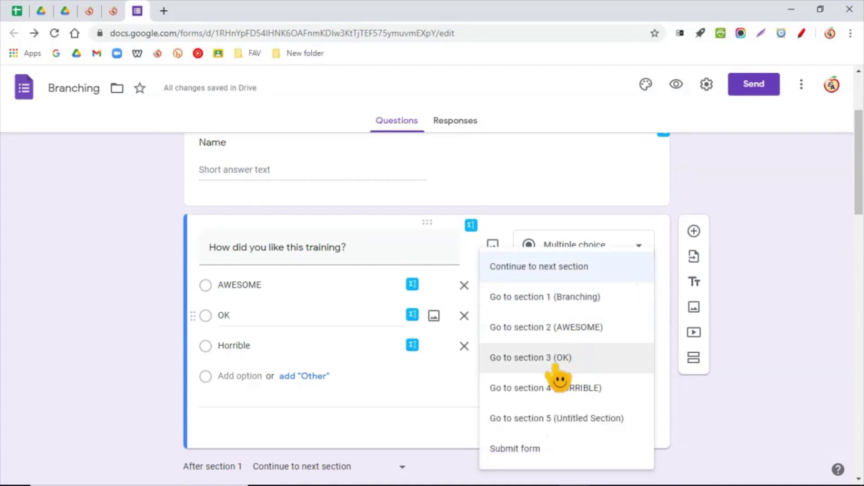
pyautogui.scroll(-10, 29, 353)
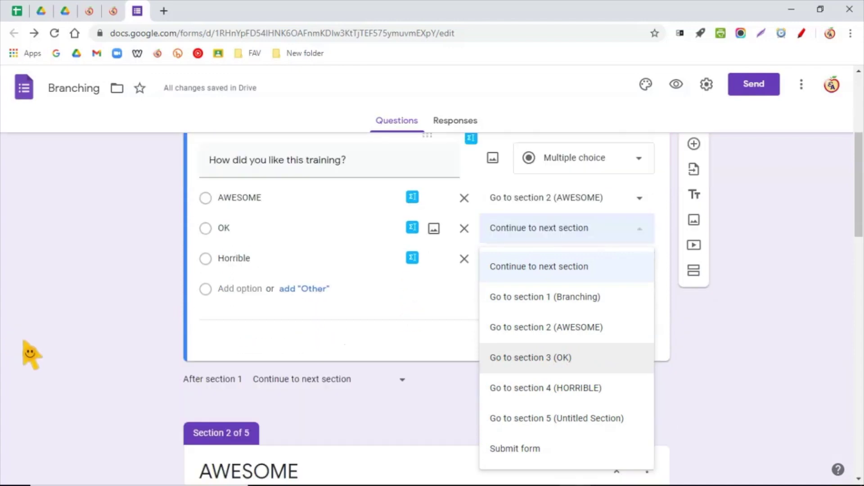
pyautogui.scroll(-4, 77, 365)
pyautogui.scroll(1, 73, 363)
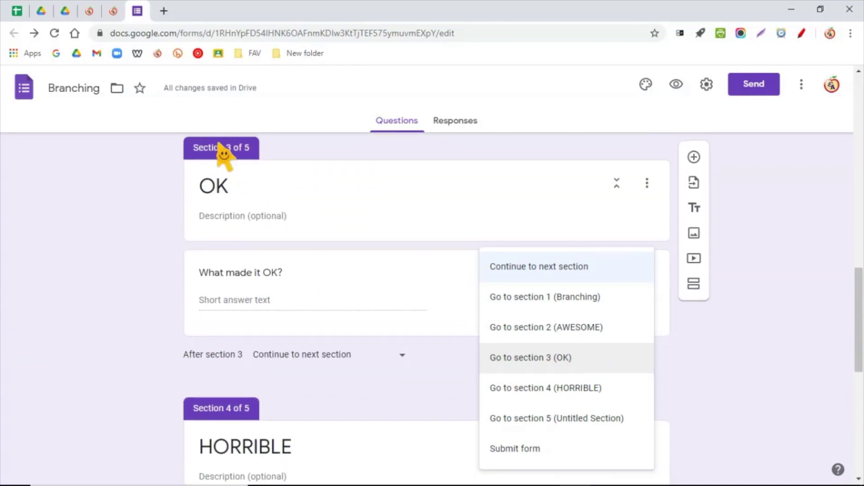
pyautogui.scroll(8, 350, 329)
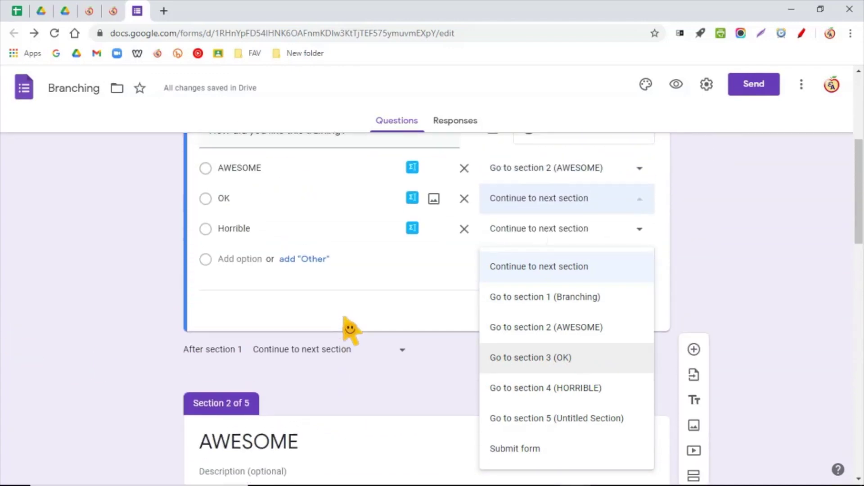
pyautogui.click(558, 357)
pyautogui.click(562, 283)
pyautogui.click(573, 390)
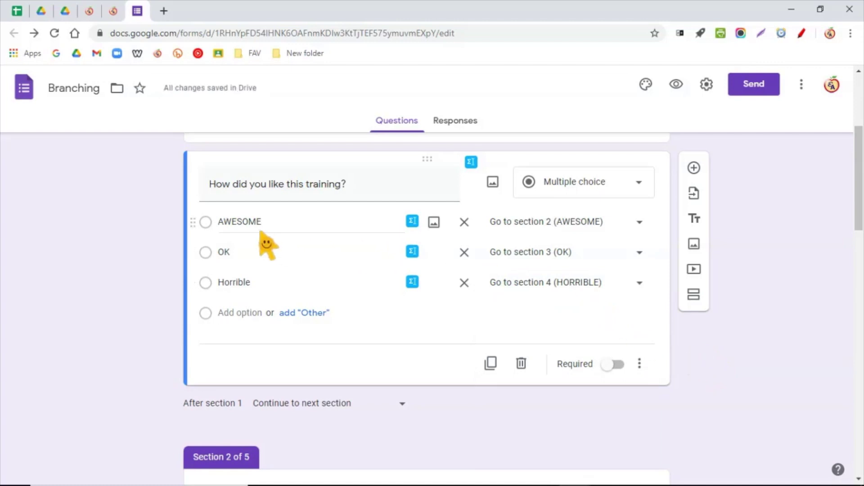
# - Correct the OK answer's destination back to section 3 (OK) after briefly choosing section 4
pyautogui.click(546, 256)
pyautogui.click(560, 284)
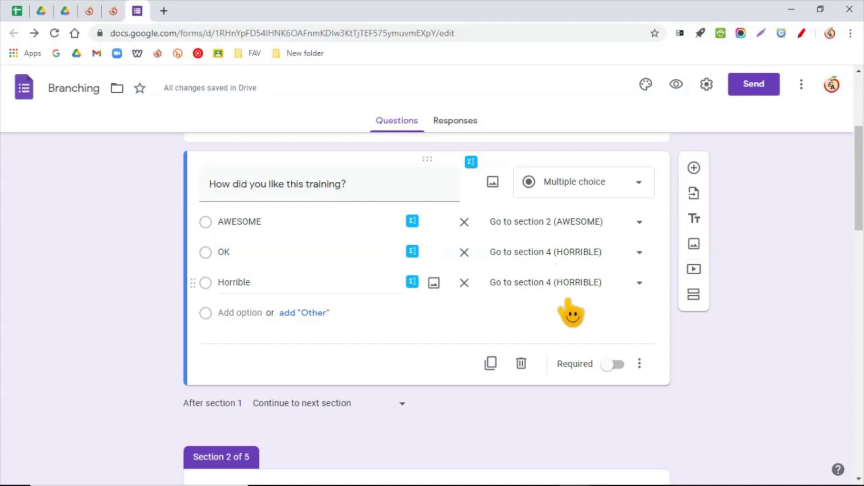
pyautogui.click(569, 253)
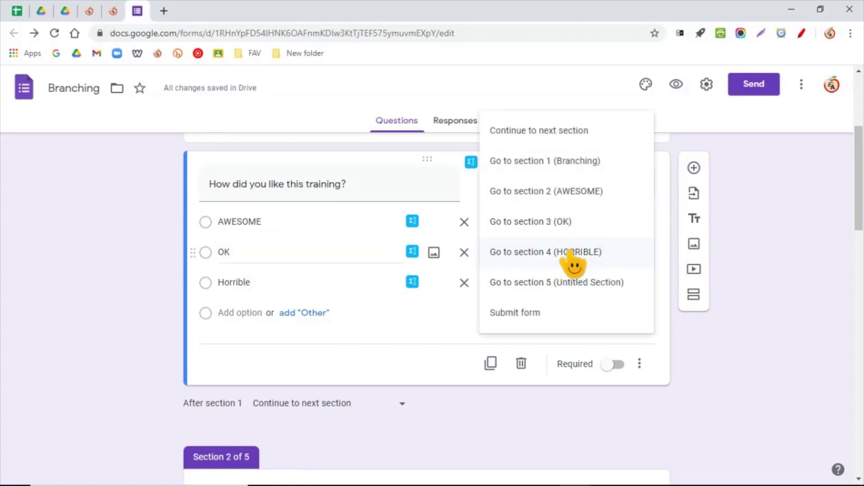
pyautogui.click(561, 222)
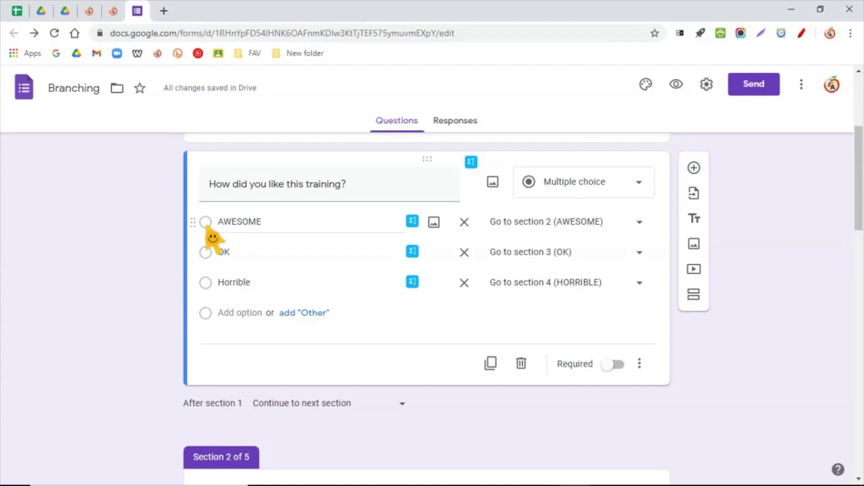
pyautogui.scroll(-7, 280, 314)
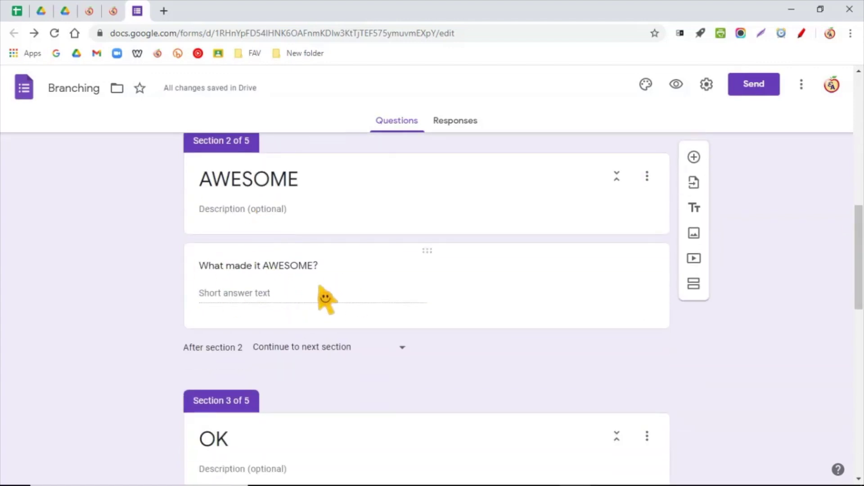
# - Highlight the 'After section 2' routing rule below the AWESOME section
pyautogui.scroll(-8, 325, 299)
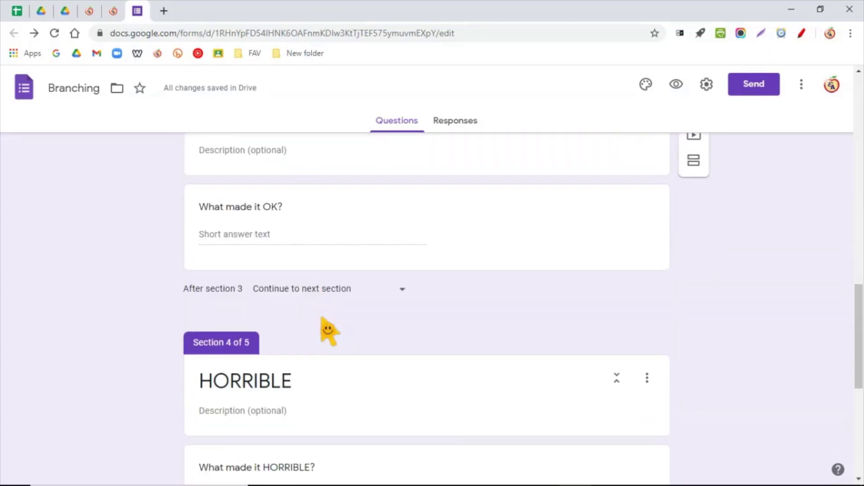
pyautogui.scroll(10, 328, 331)
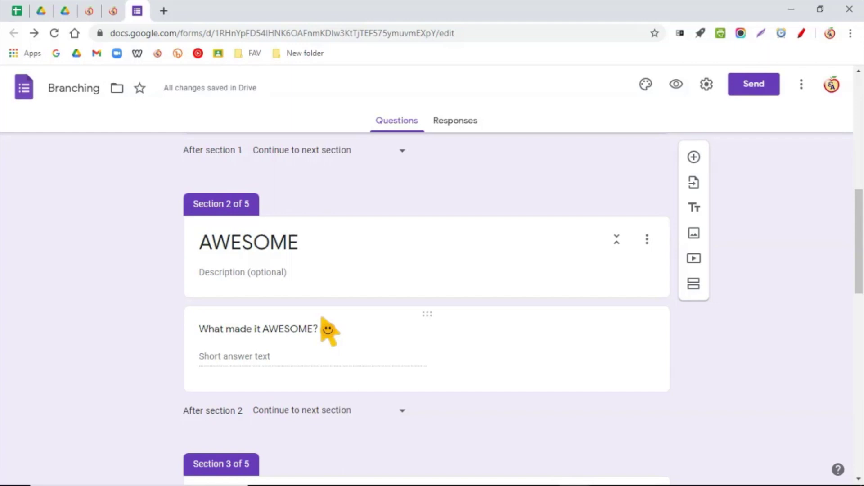
pyautogui.scroll(-1, 328, 331)
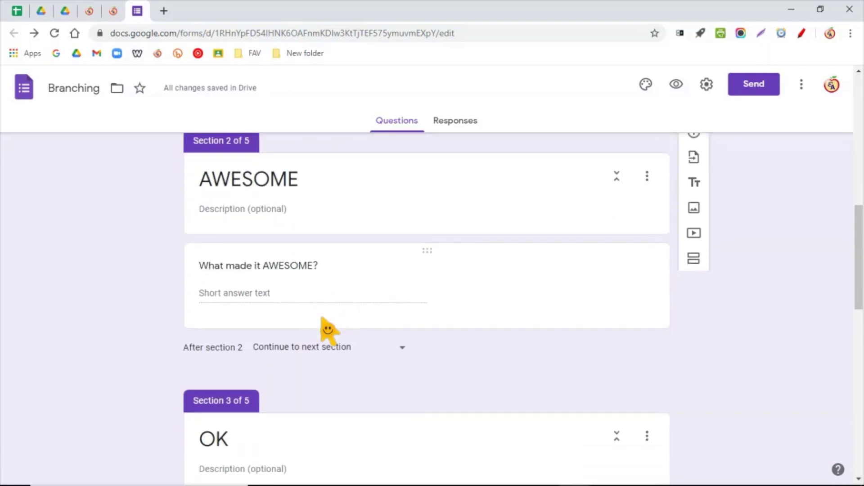
pyautogui.click(185, 352)
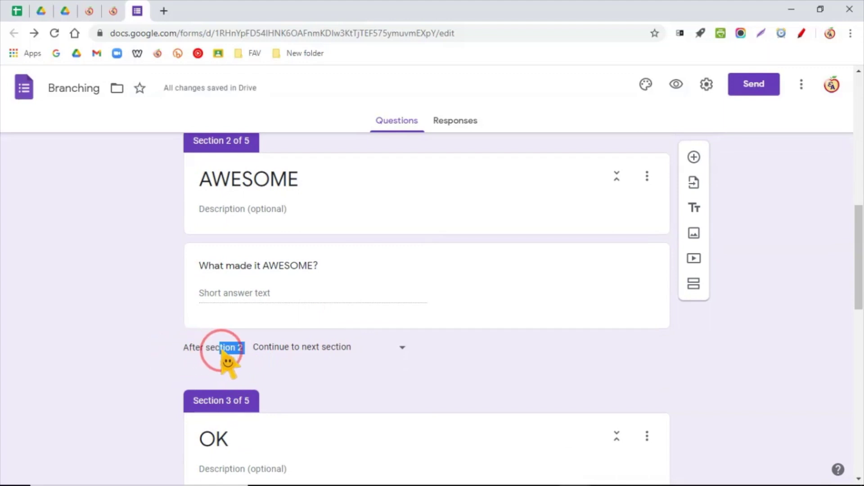
pyautogui.tripleClick(185, 350)
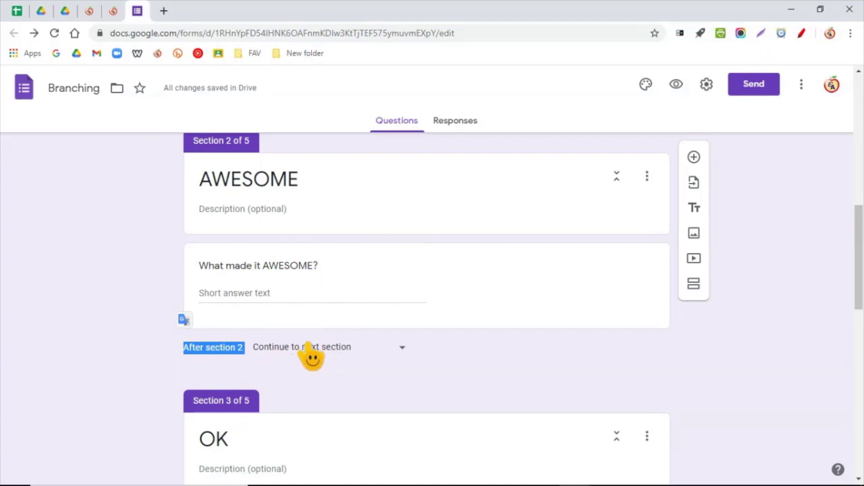
# - Clear section 5's 'Untitled Section' title, leaving it blank
pyautogui.scroll(-15, 329, 374)
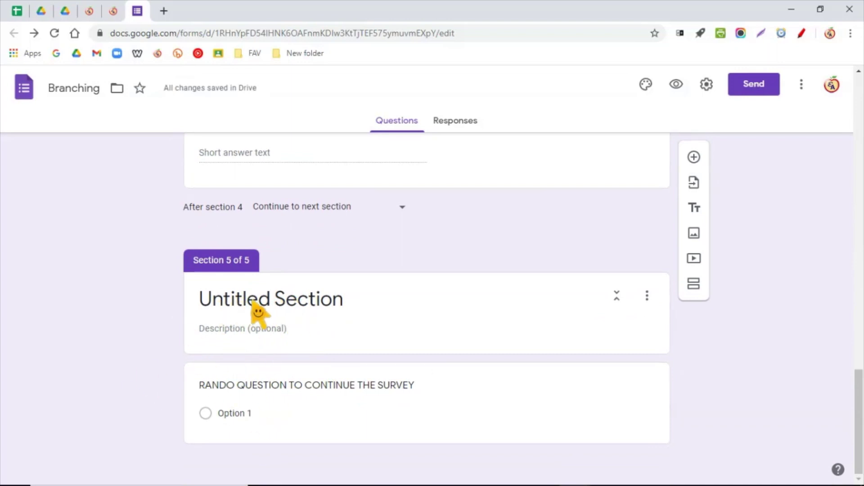
pyautogui.click(272, 305)
pyautogui.press('BackSpace')
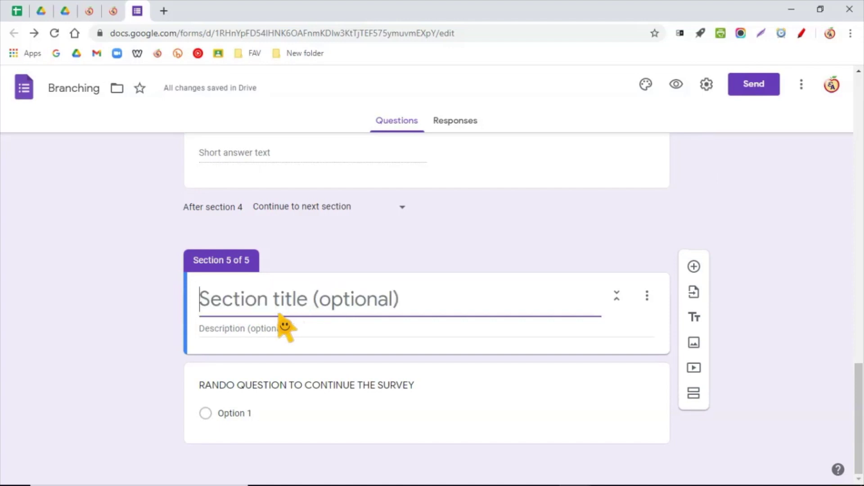
pyautogui.doubleClick(227, 260)
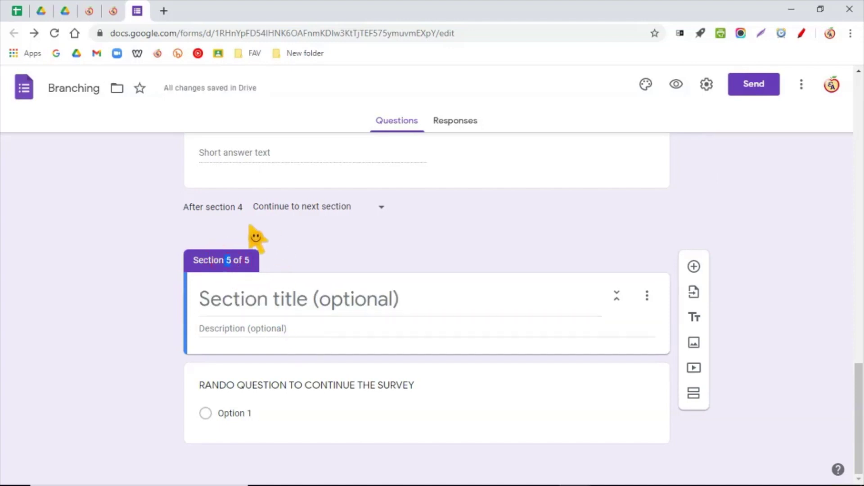
pyautogui.scroll(15, 417, 385)
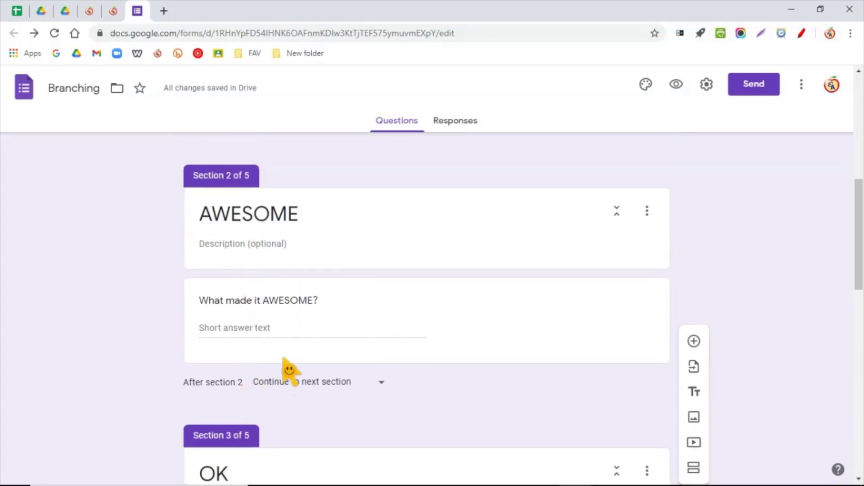
# - Set sections 2 (AWESOME) and 3 (OK) to continue to section 5
pyautogui.click(298, 383)
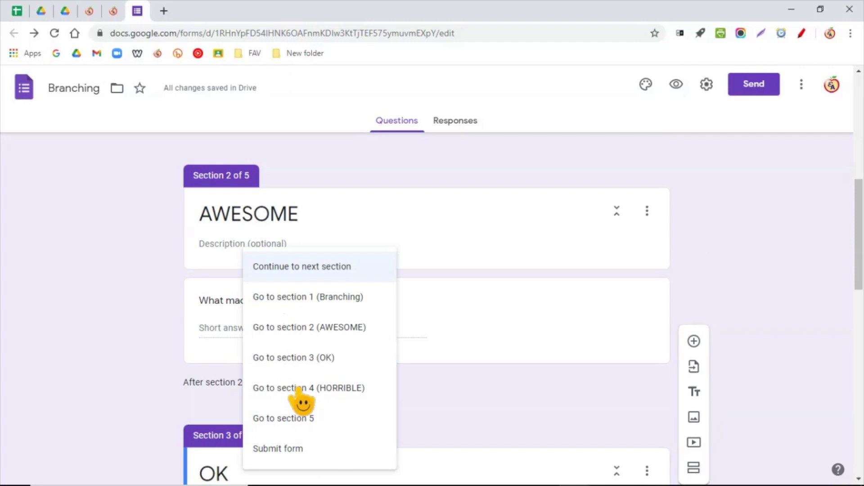
pyautogui.click(293, 423)
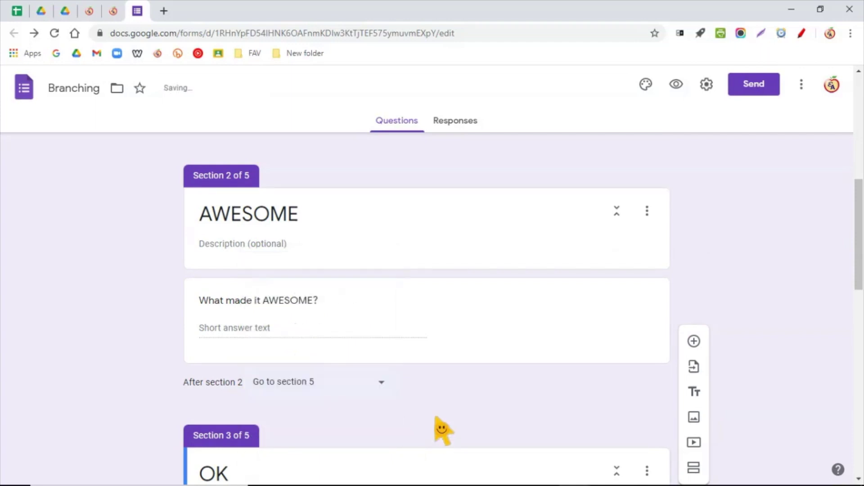
pyautogui.scroll(-5, 434, 427)
pyautogui.scroll(-2, 432, 432)
pyautogui.click(334, 324)
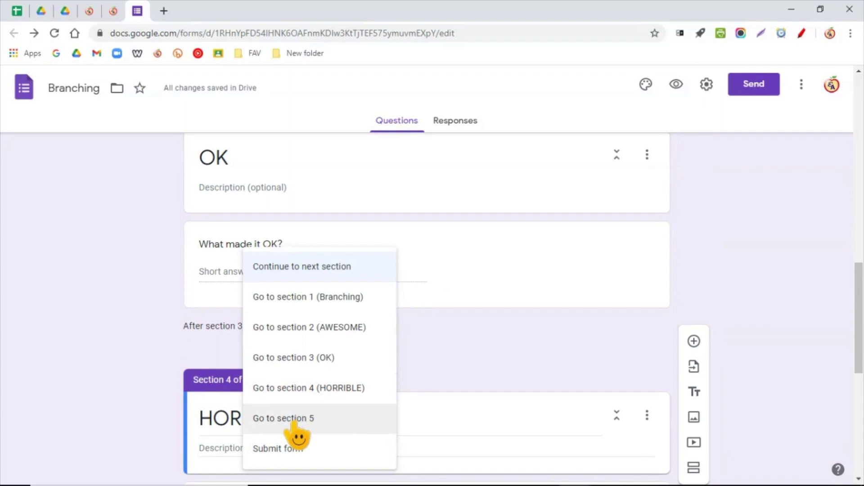
pyautogui.click(316, 422)
# - Make the form submit after section 4 (HORRIBLE)
pyautogui.scroll(-6, 469, 417)
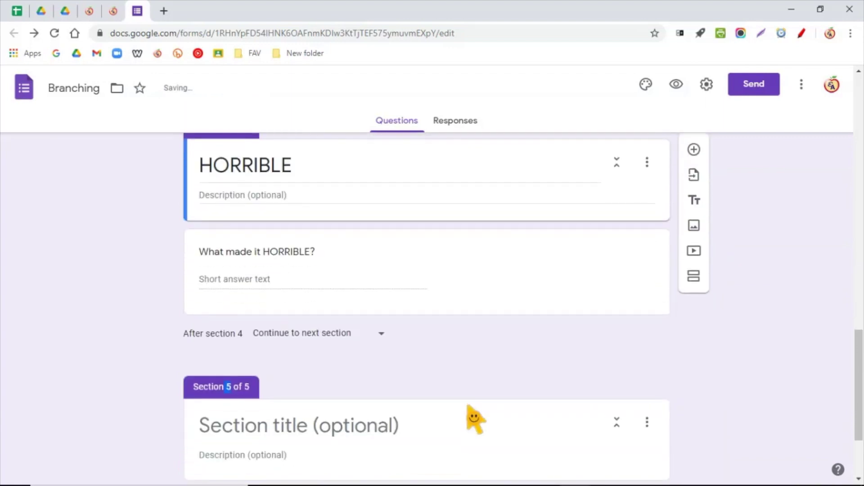
pyautogui.click(340, 341)
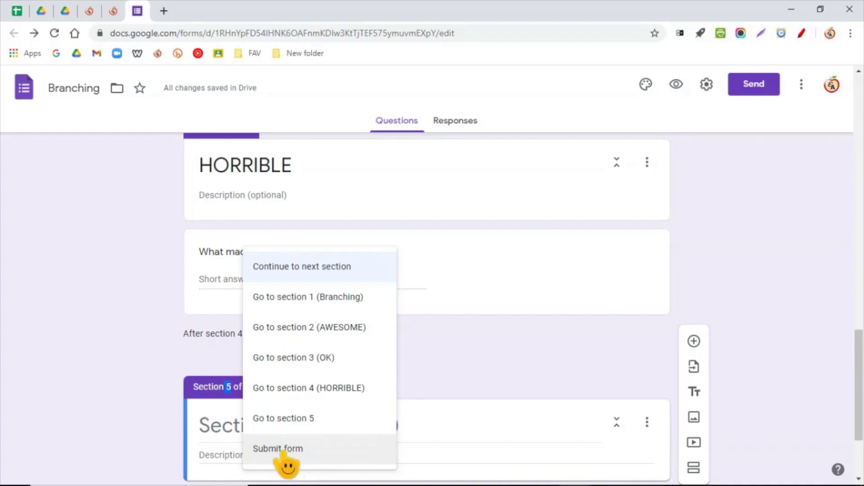
pyautogui.click(283, 449)
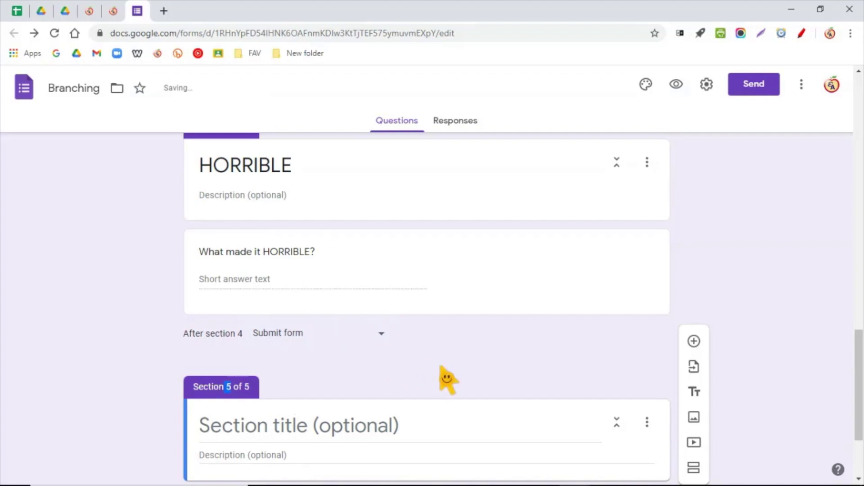
pyautogui.scroll(2, 449, 386)
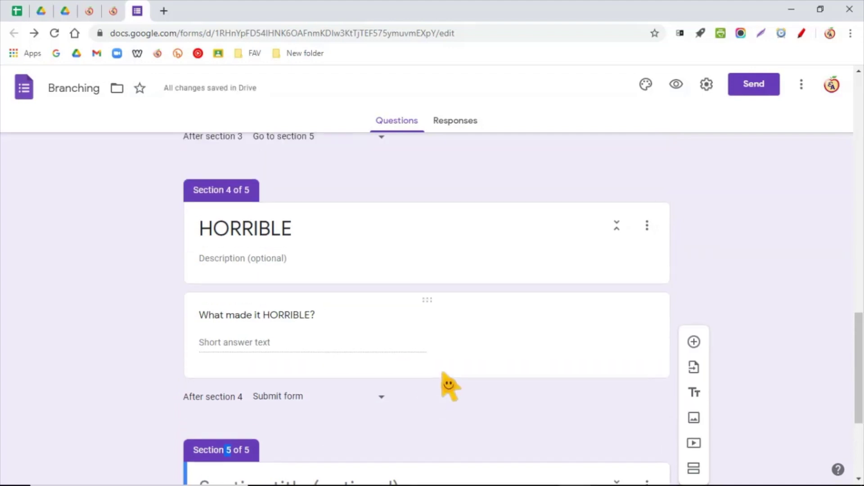
pyautogui.scroll(8, 449, 386)
pyautogui.scroll(8, 449, 387)
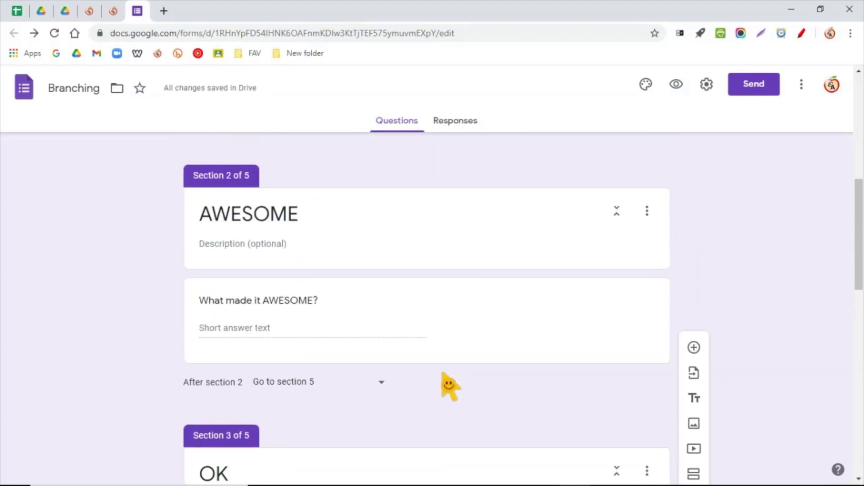
pyautogui.scroll(3, 449, 386)
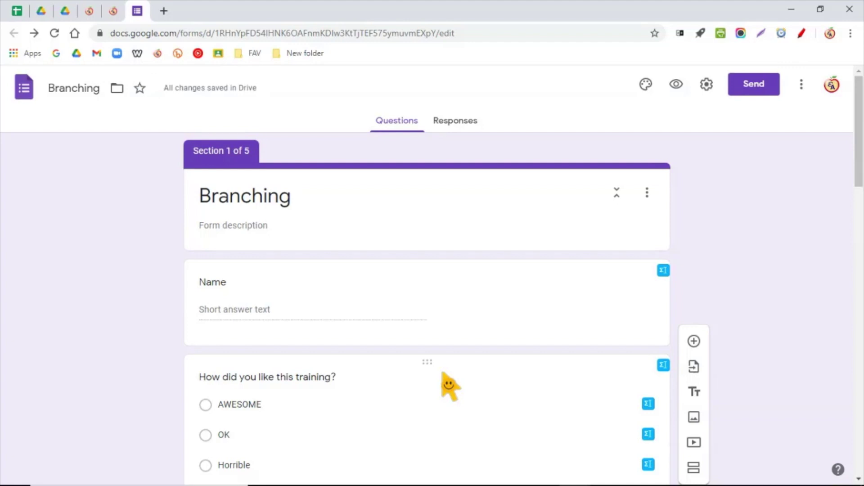
# - Preview the form and confirm AWESOME leads to the AWESOME section, then go back
pyautogui.click(677, 85)
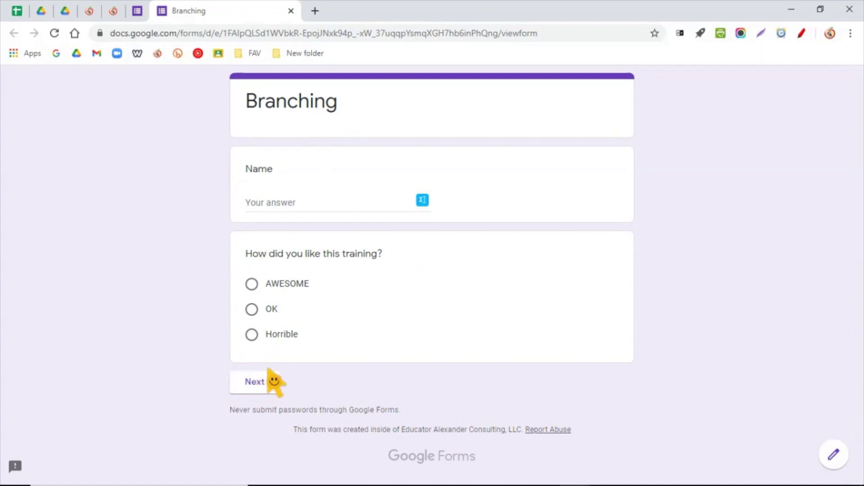
pyautogui.click(252, 284)
pyautogui.click(250, 408)
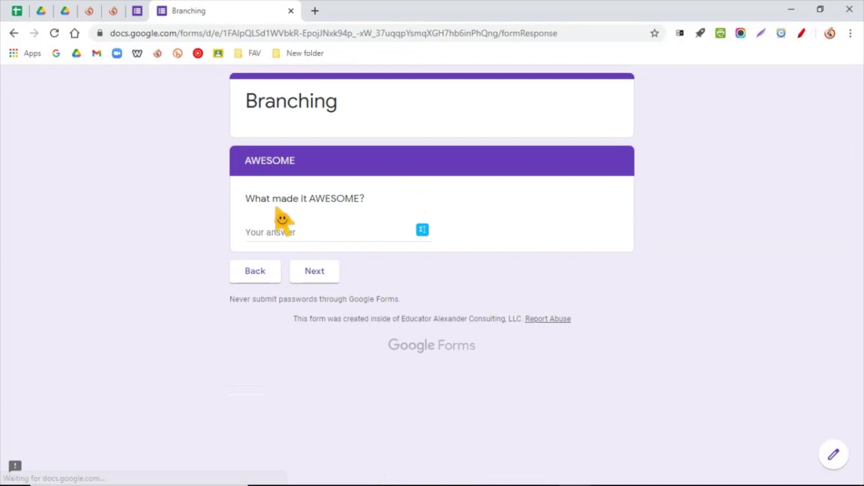
pyautogui.click(335, 269)
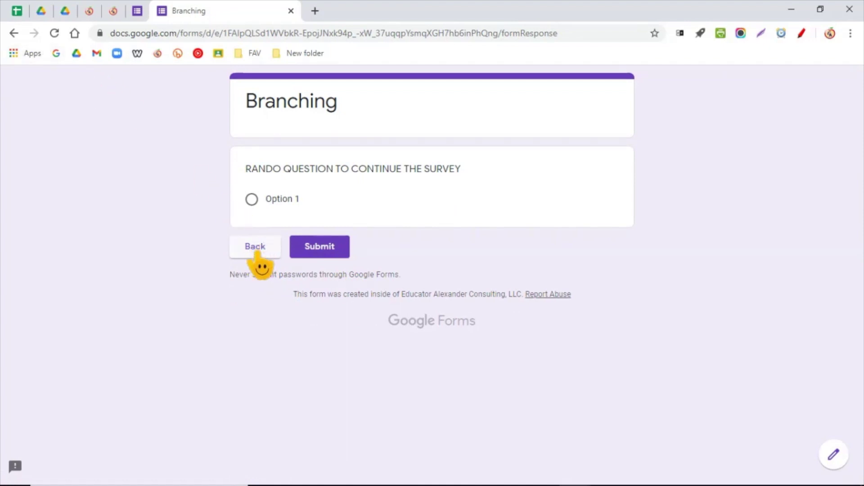
pyautogui.click(257, 252)
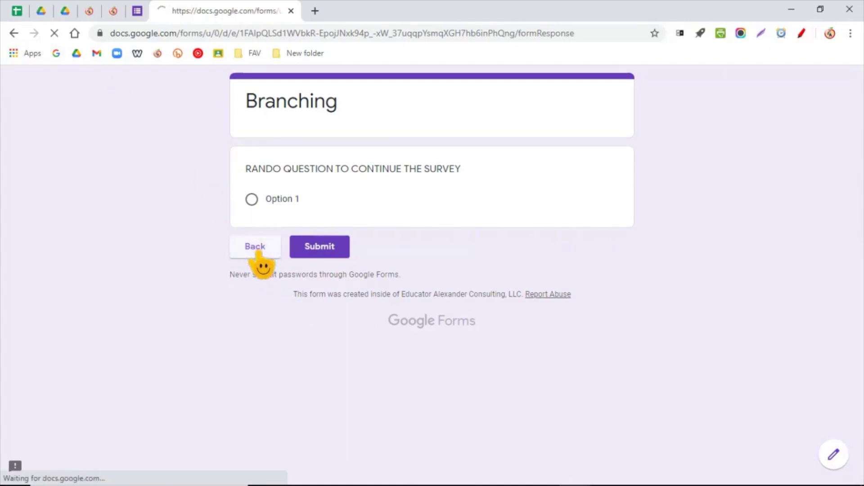
pyautogui.click(257, 272)
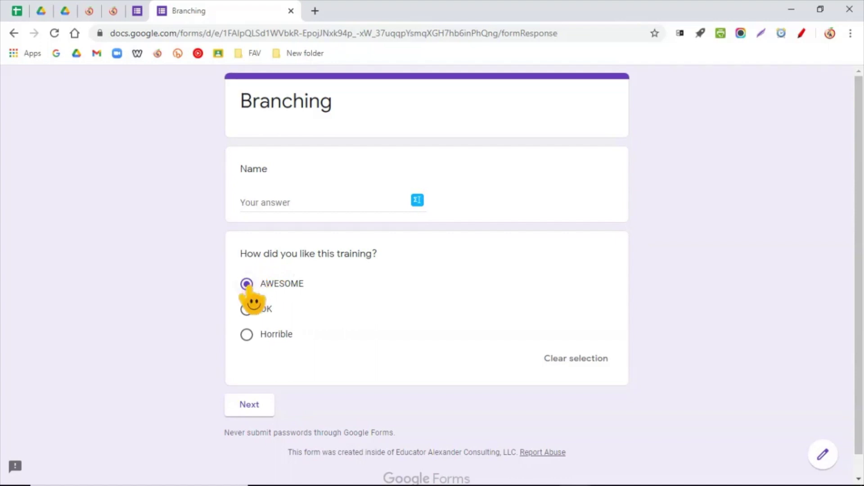
# - Confirm the OK rating leads to the OK section, then return to the rating question
pyautogui.click(247, 310)
pyautogui.click(250, 404)
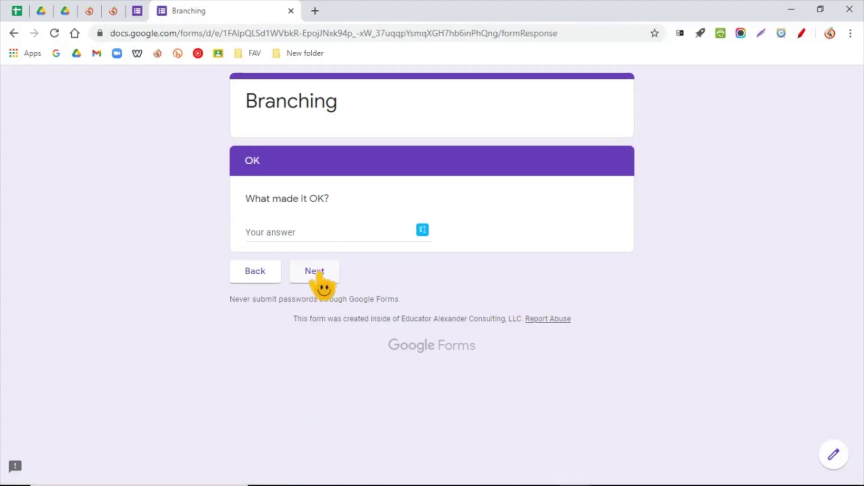
pyautogui.click(315, 275)
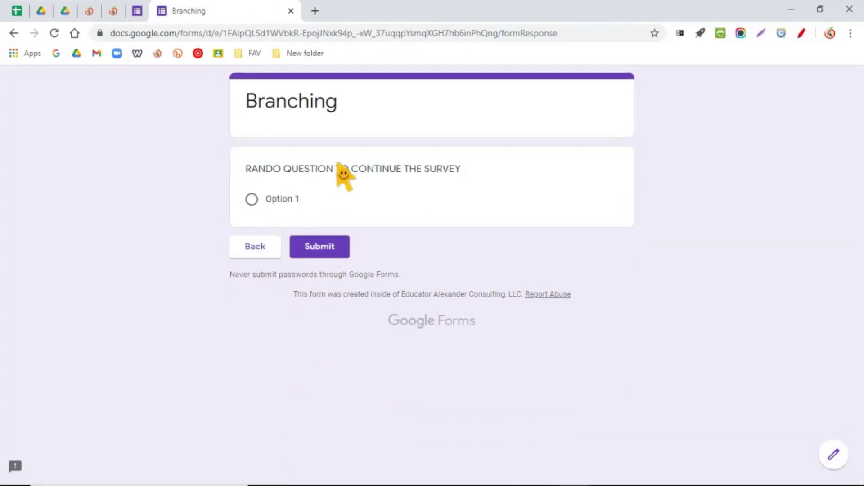
pyautogui.click(255, 252)
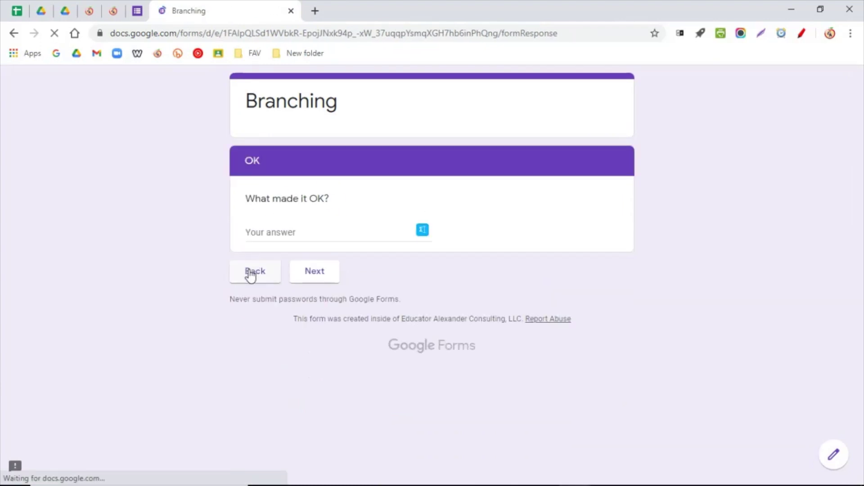
pyautogui.click(251, 273)
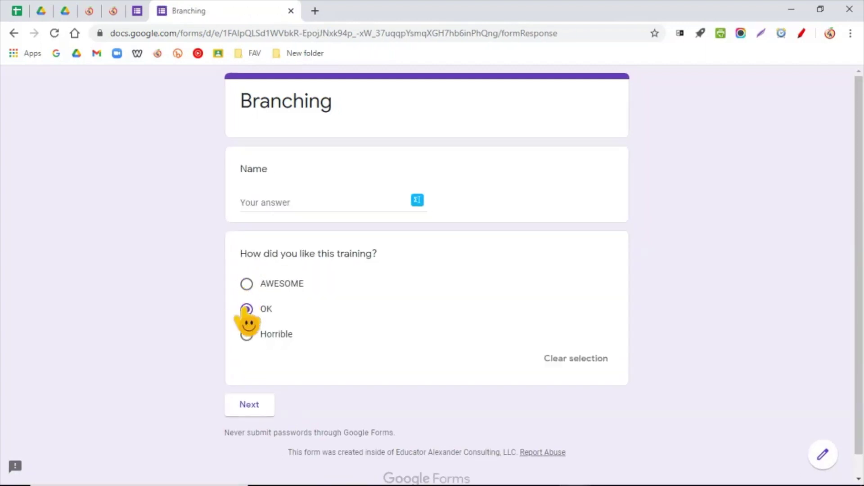
# - Confirm Horrible leads to the HORRIBLE section, then close the preview and leave
pyautogui.click(247, 334)
pyautogui.click(255, 404)
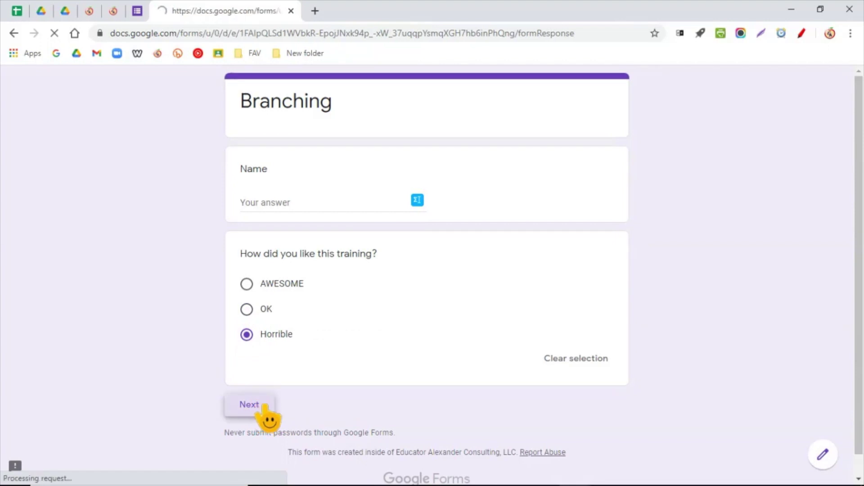
pyautogui.click(315, 273)
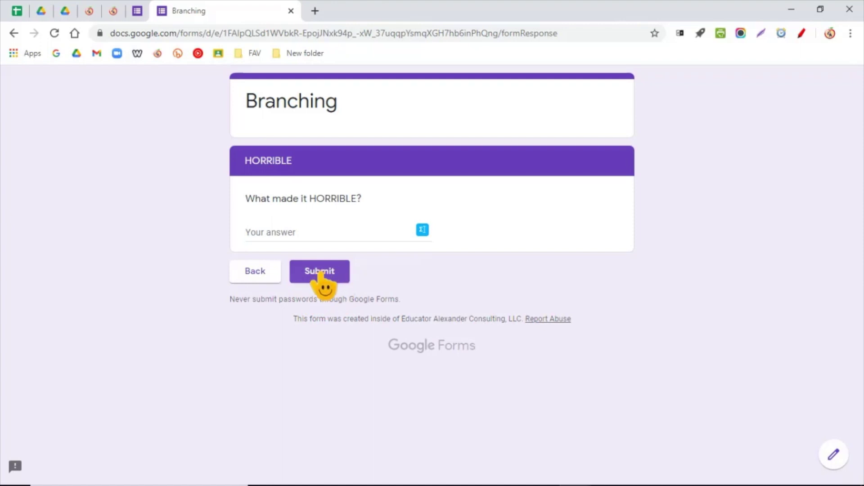
pyautogui.click(252, 272)
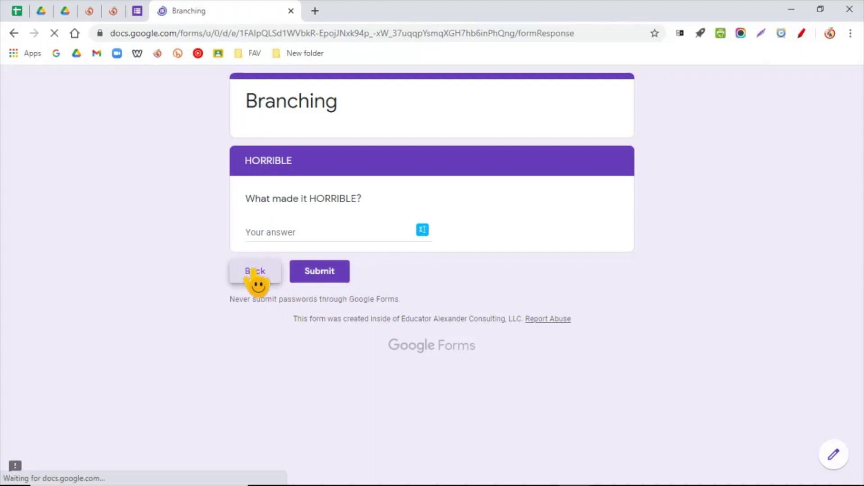
pyautogui.click(248, 335)
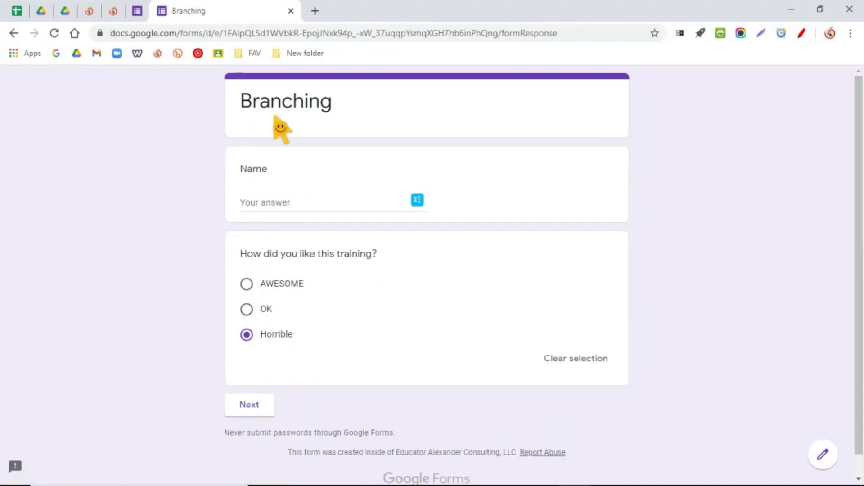
pyautogui.click(291, 10)
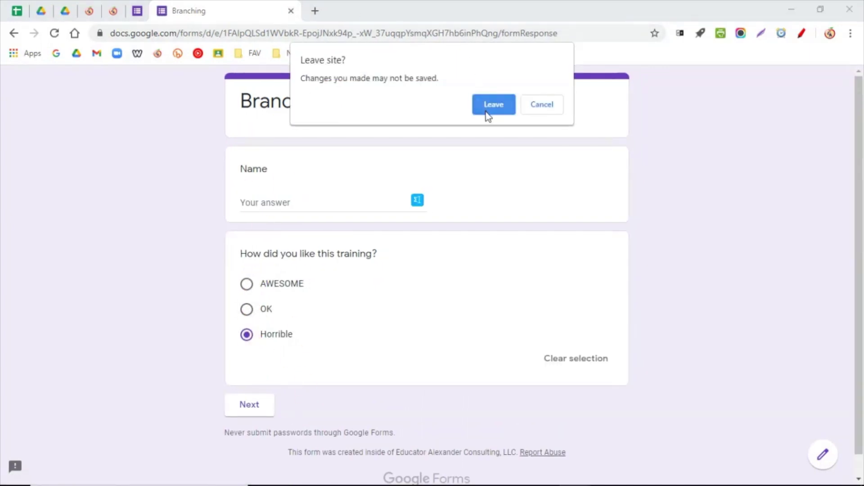
pyautogui.click(494, 104)
# - Change the 'After section 3' routing from section 5 to 'Go to section 1 (Branching)'
pyautogui.scroll(-10, 468, 333)
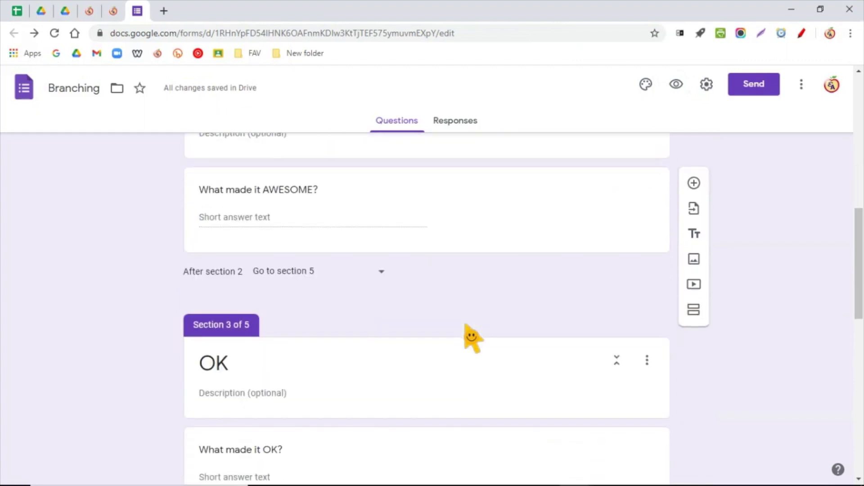
pyautogui.scroll(-12, 471, 338)
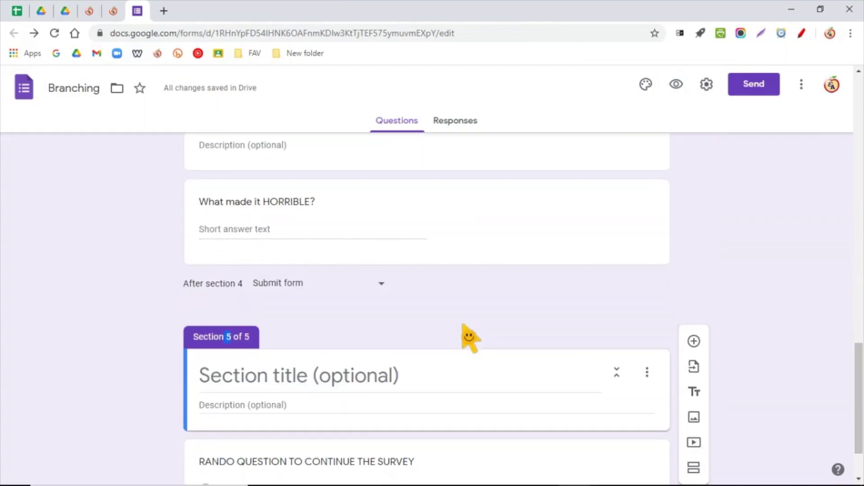
pyautogui.scroll(-2, 470, 339)
pyautogui.scroll(10, 465, 338)
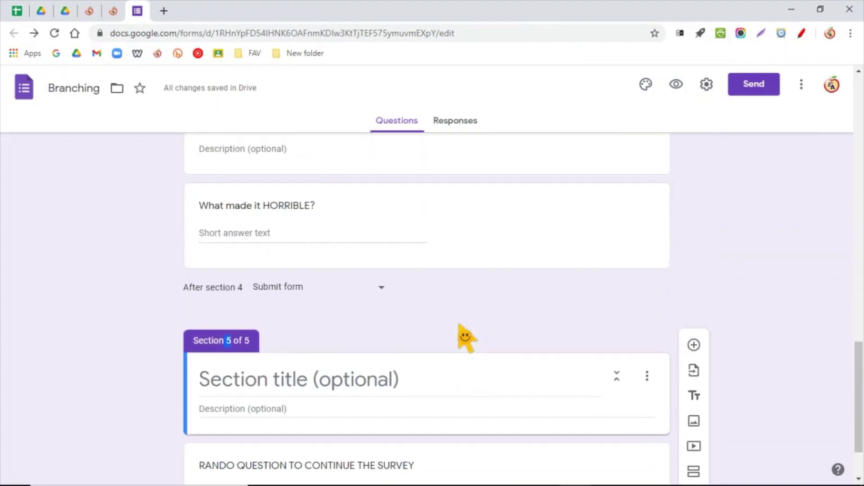
pyautogui.click(298, 275)
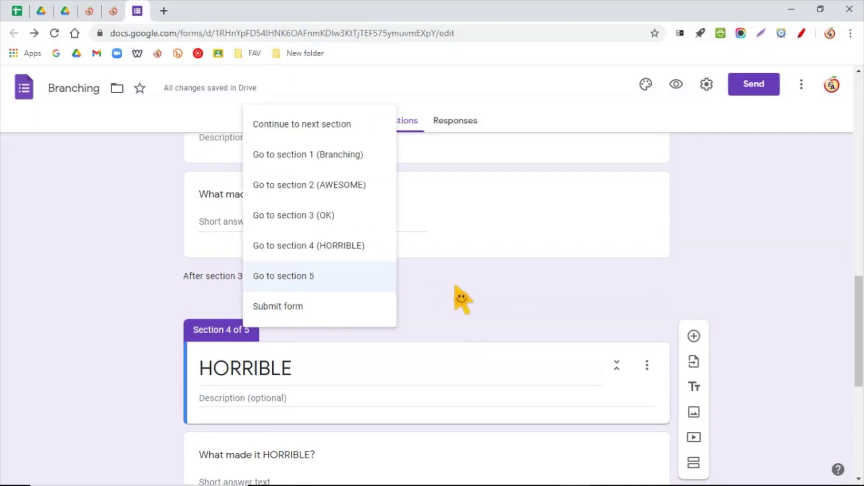
pyautogui.click(413, 258)
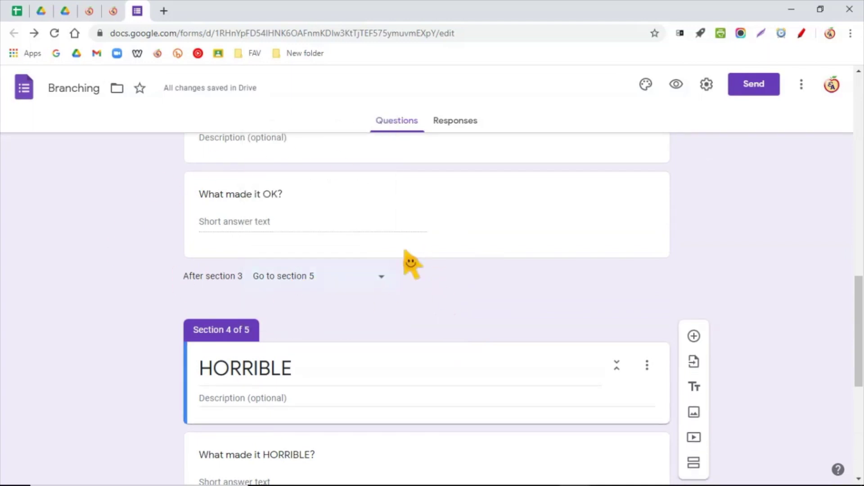
pyautogui.scroll(1, 241, 238)
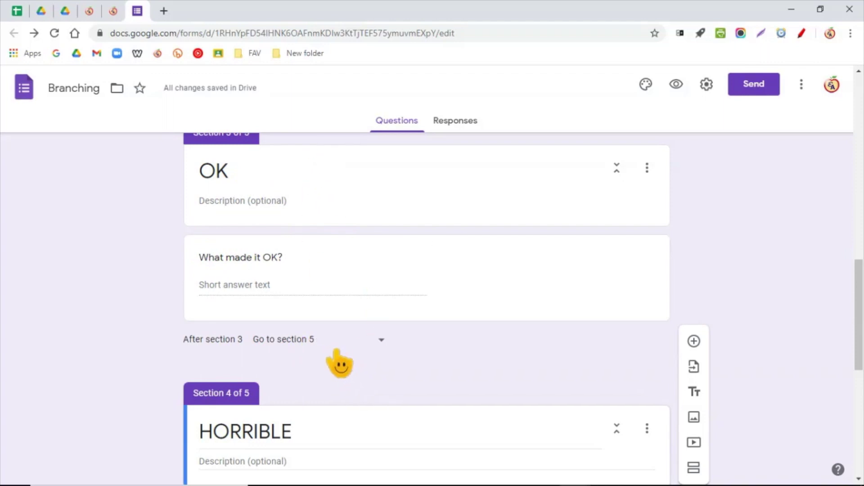
pyautogui.click(304, 344)
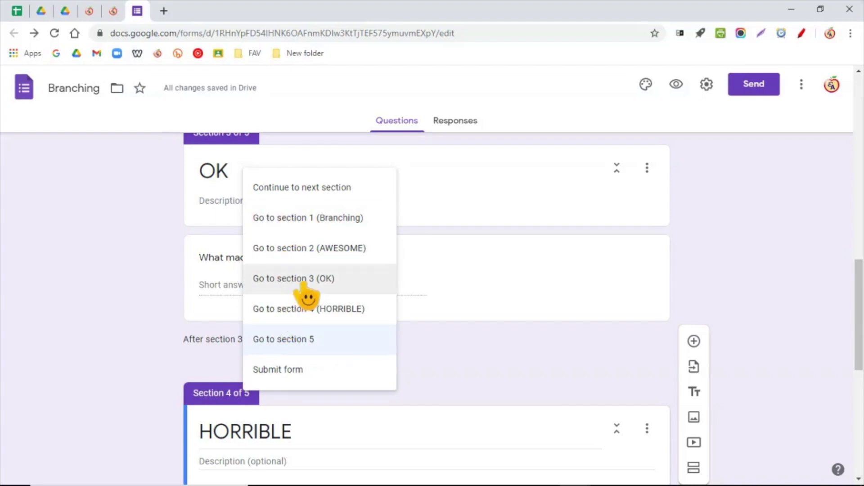
pyautogui.click(334, 225)
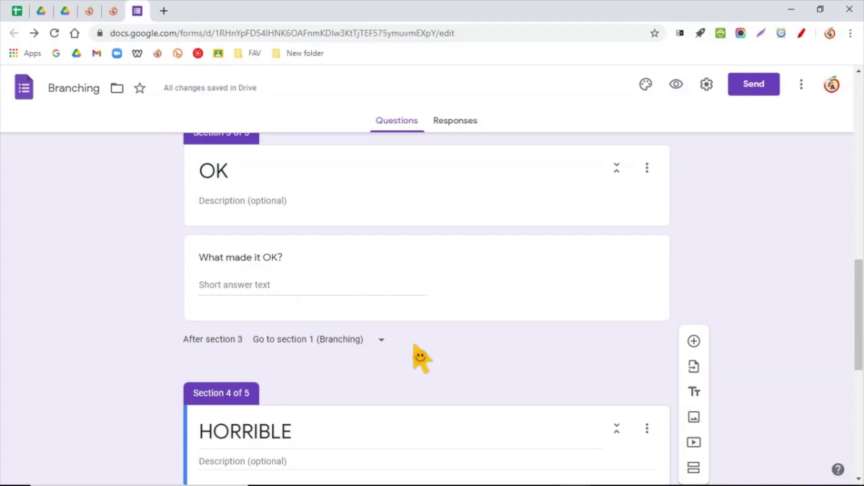
pyautogui.scroll(-1, 416, 352)
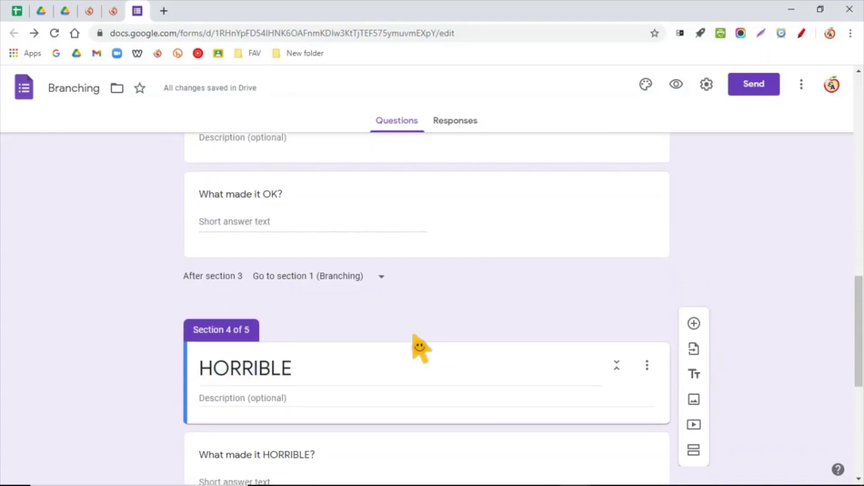
pyautogui.scroll(5, 358, 264)
pyautogui.scroll(8, 343, 306)
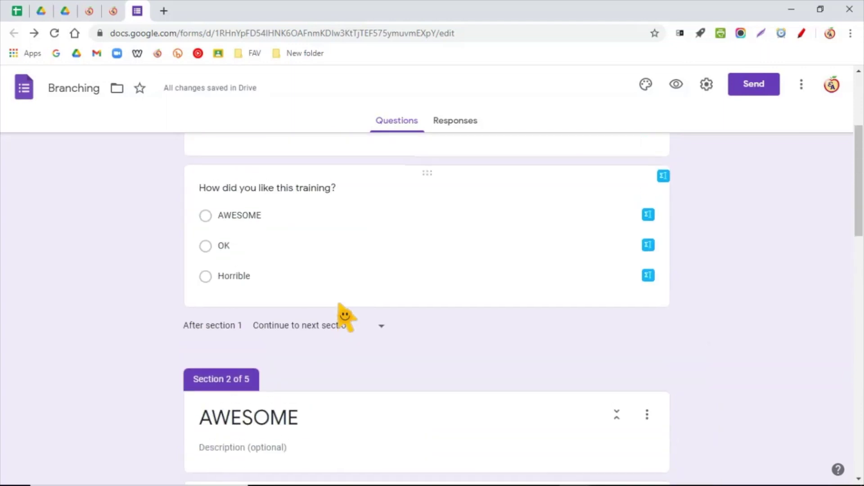
pyautogui.click(239, 342)
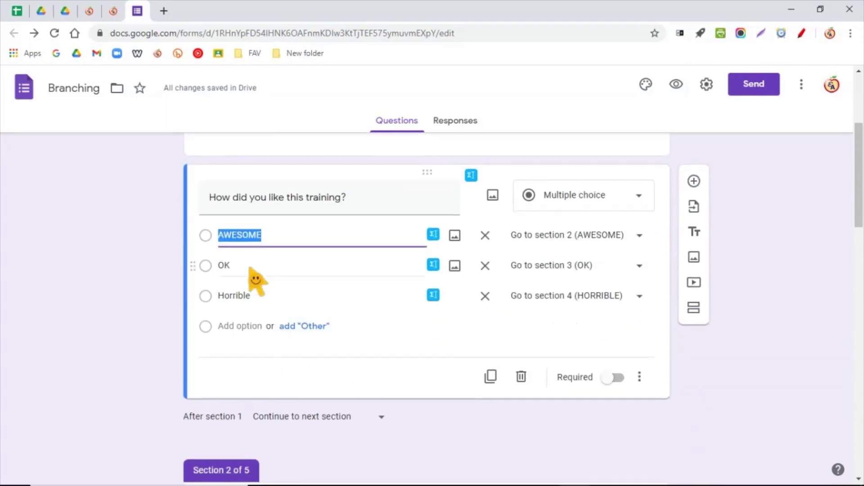
pyautogui.scroll(-4, 254, 252)
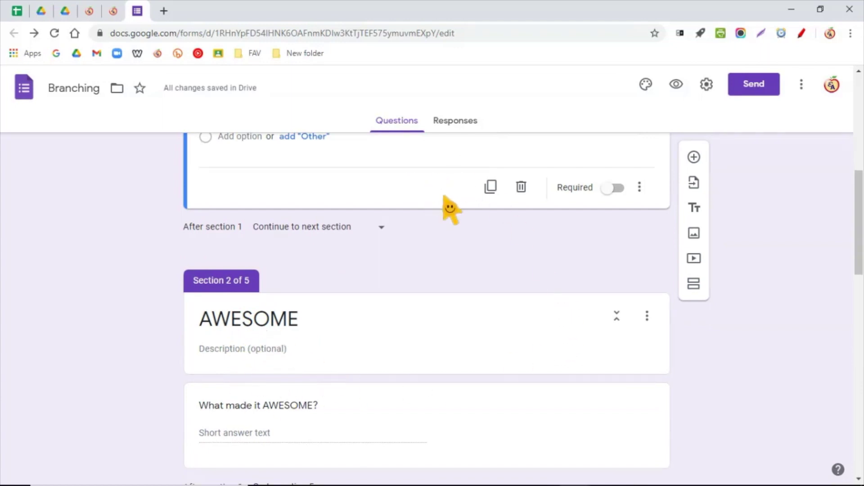
pyautogui.scroll(-1, 395, 342)
pyautogui.scroll(-10, 392, 346)
pyautogui.scroll(8, 351, 334)
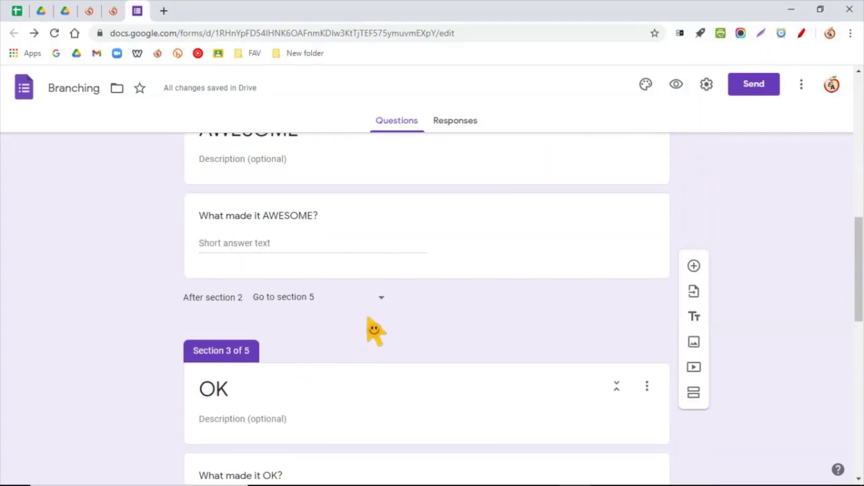
pyautogui.scroll(-1, 370, 304)
pyautogui.scroll(2, 371, 305)
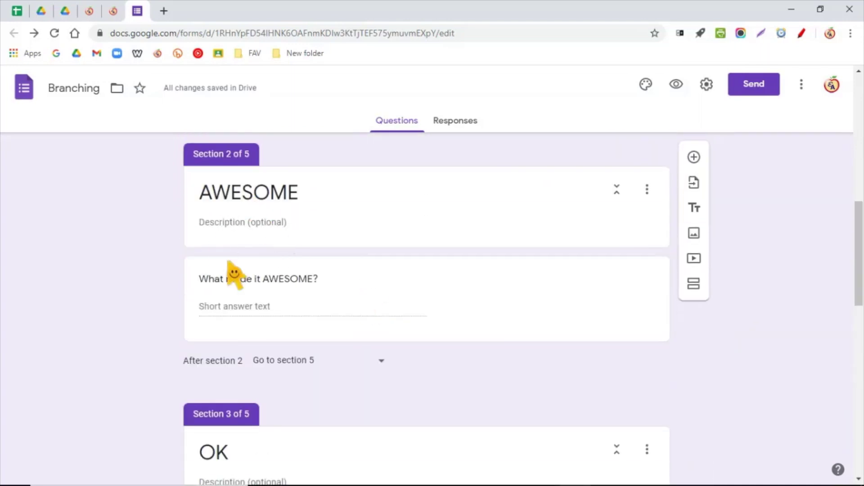
pyautogui.scroll(-14, 290, 371)
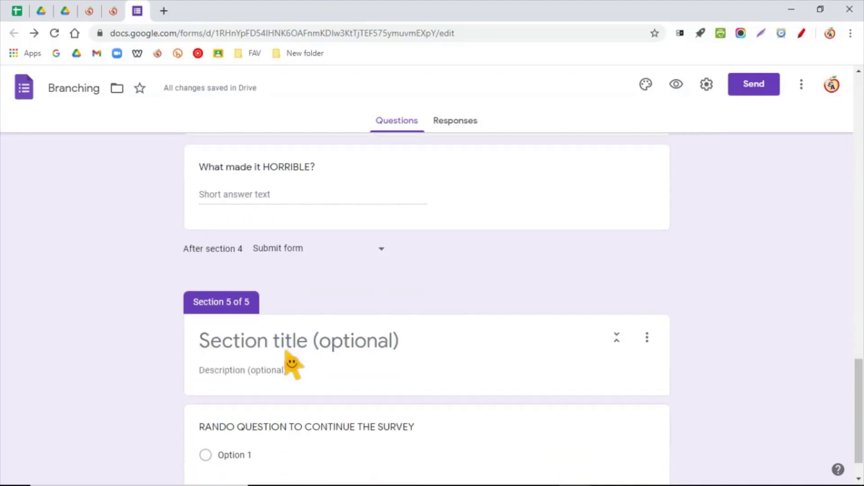
pyautogui.scroll(-1, 195, 401)
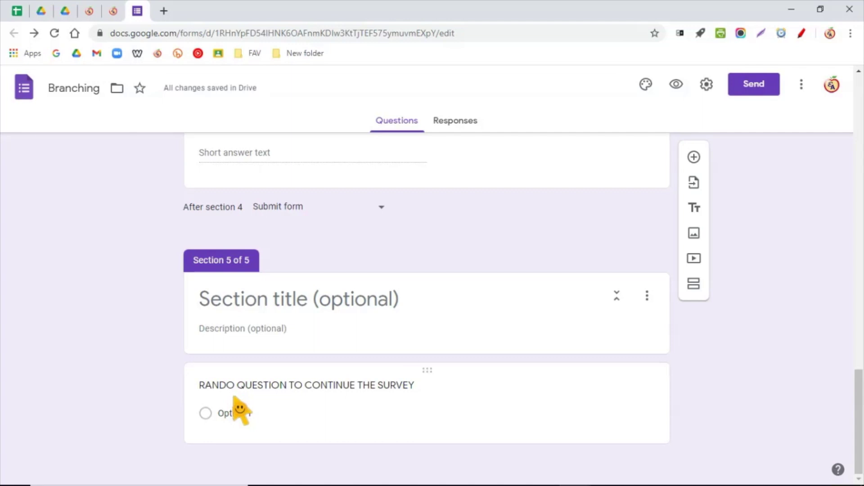
pyautogui.scroll(5, 240, 406)
pyautogui.scroll(-2, 306, 410)
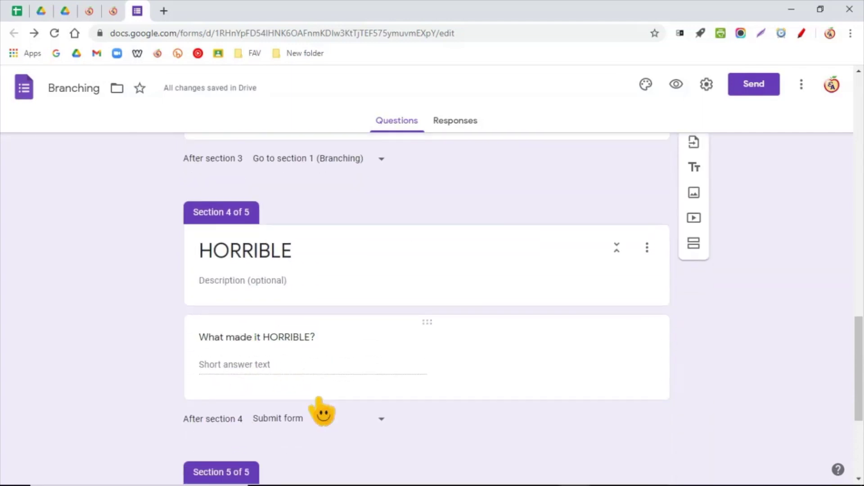
pyautogui.click(372, 373)
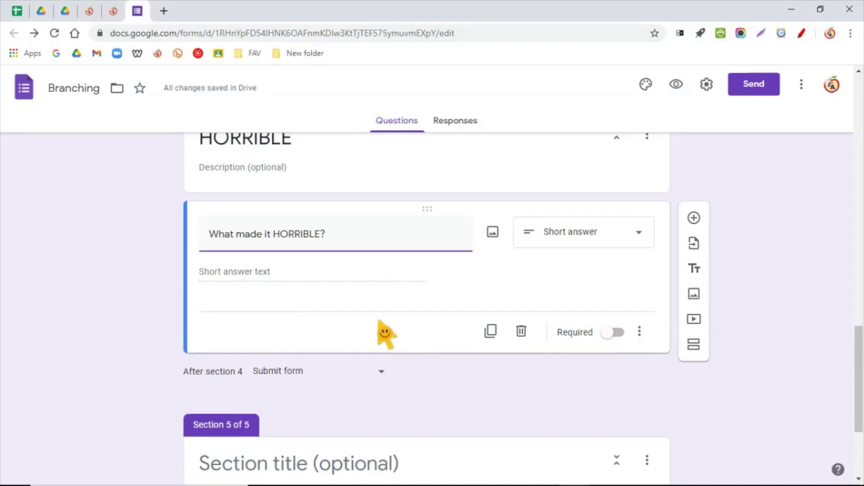
pyautogui.scroll(3, 385, 333)
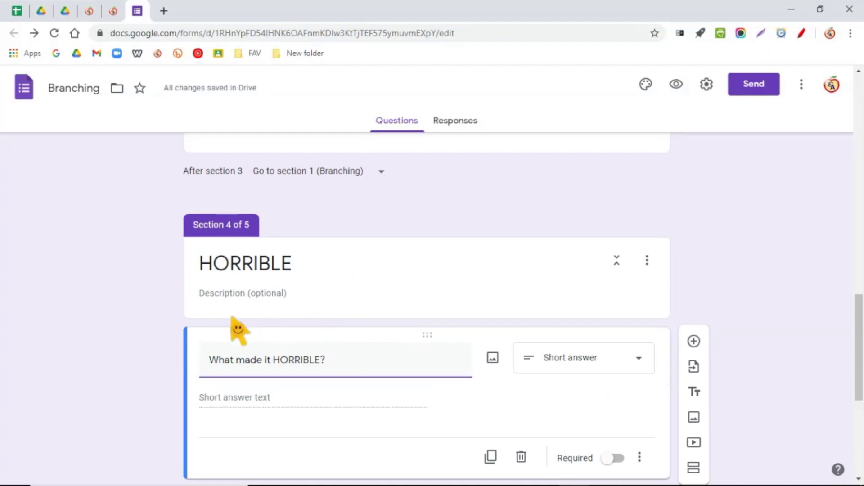
pyautogui.scroll(7, 223, 324)
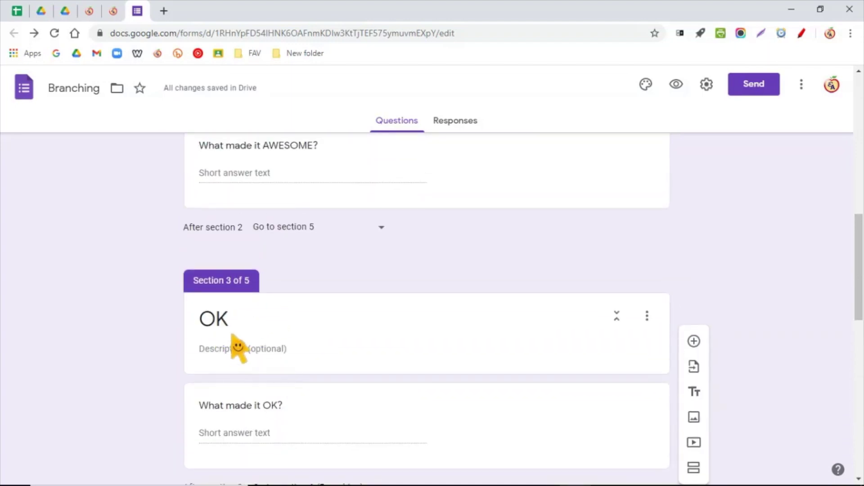
pyautogui.scroll(-7, 239, 349)
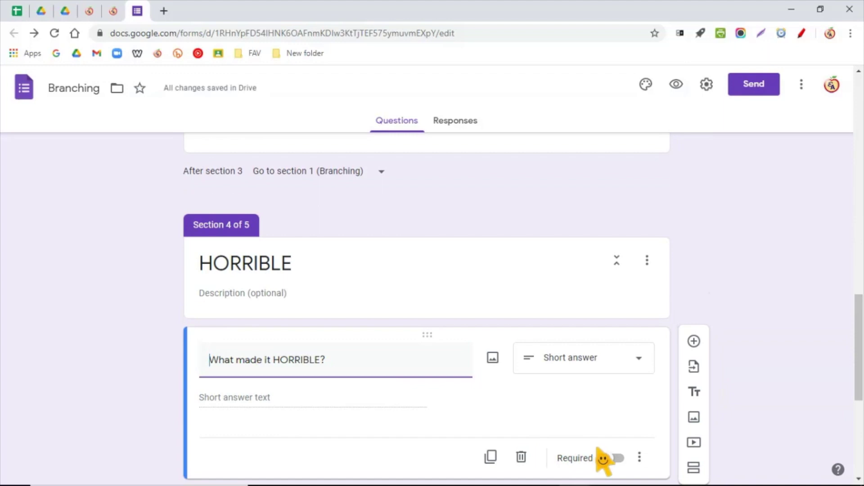
pyautogui.scroll(4, 335, 309)
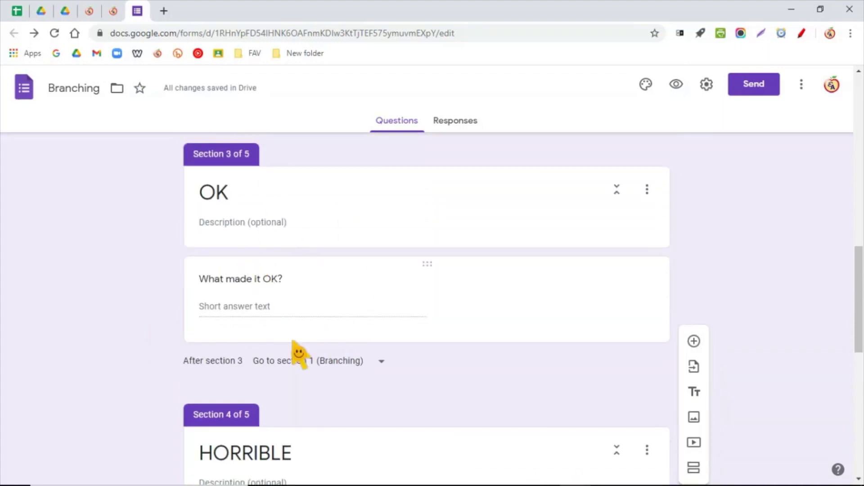
pyautogui.scroll(-3, 333, 391)
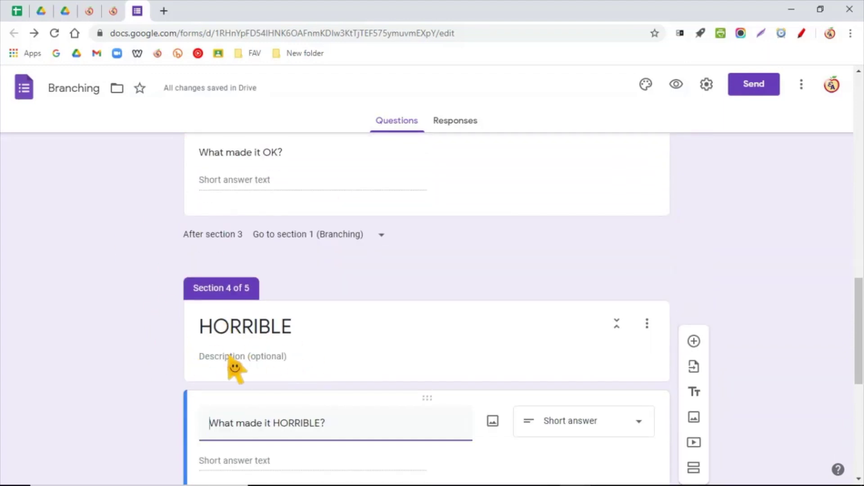
pyautogui.scroll(12, 235, 370)
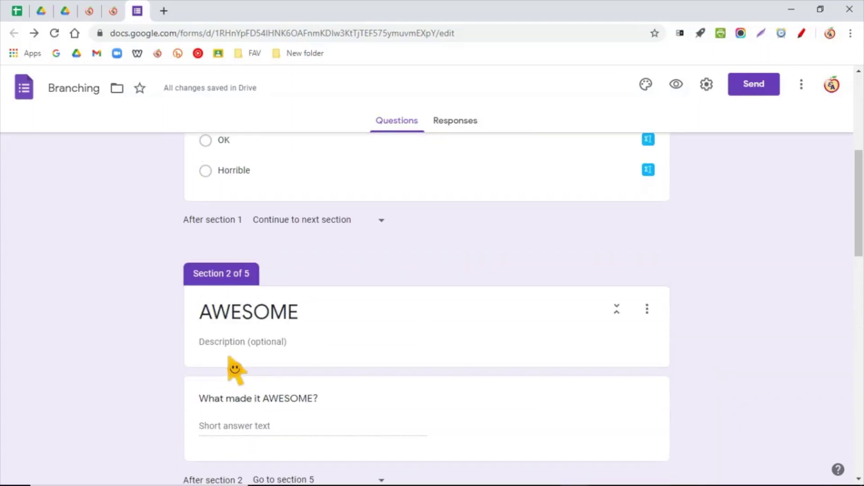
pyautogui.scroll(3, 234, 370)
pyautogui.click(299, 335)
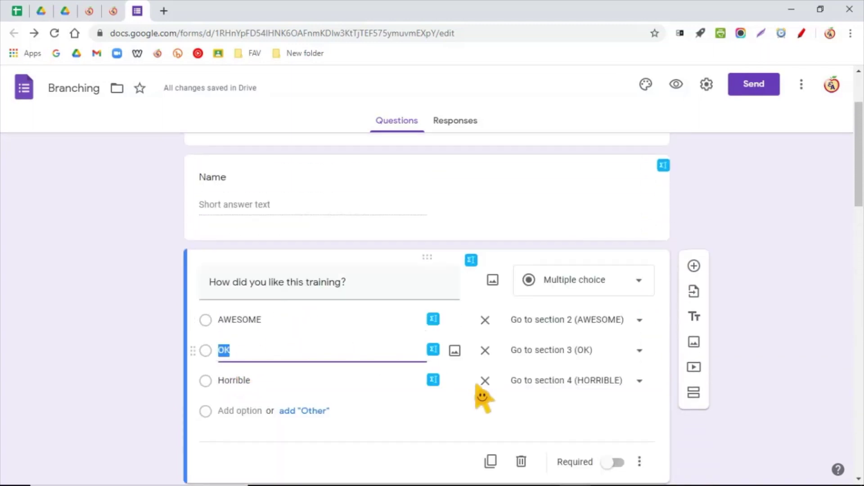
pyautogui.scroll(-3, 476, 395)
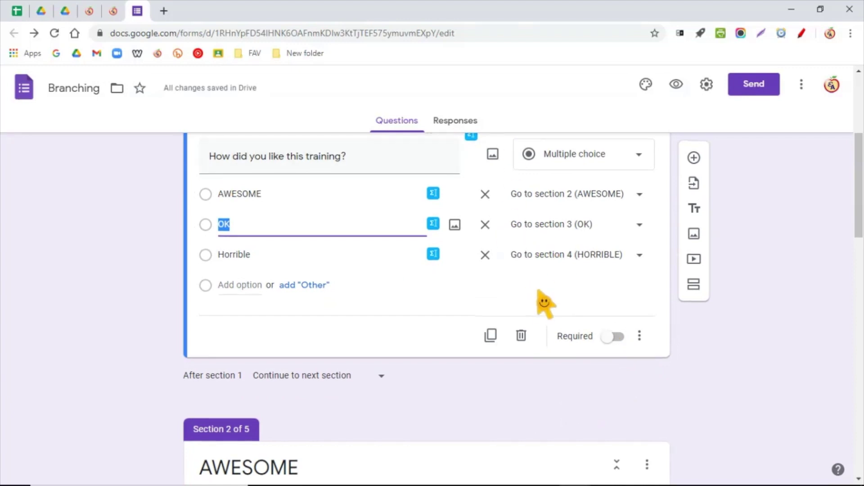
pyautogui.scroll(2, 536, 299)
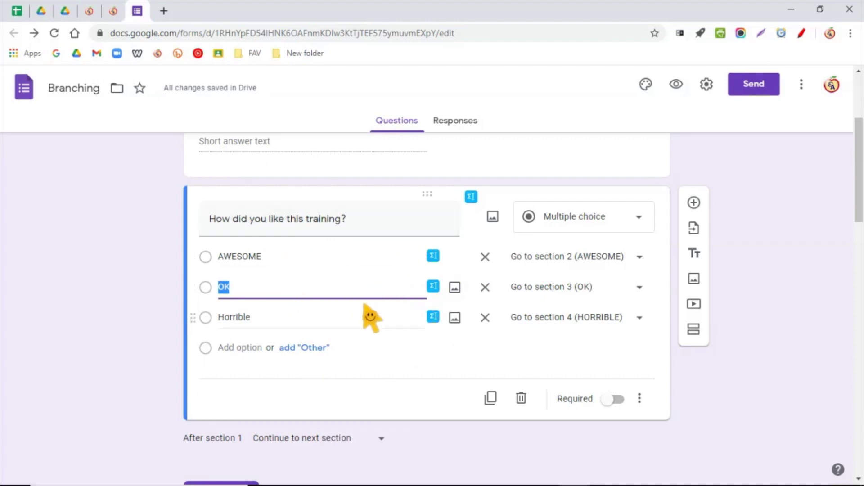
pyautogui.scroll(-1, 333, 336)
pyautogui.scroll(-2, 338, 402)
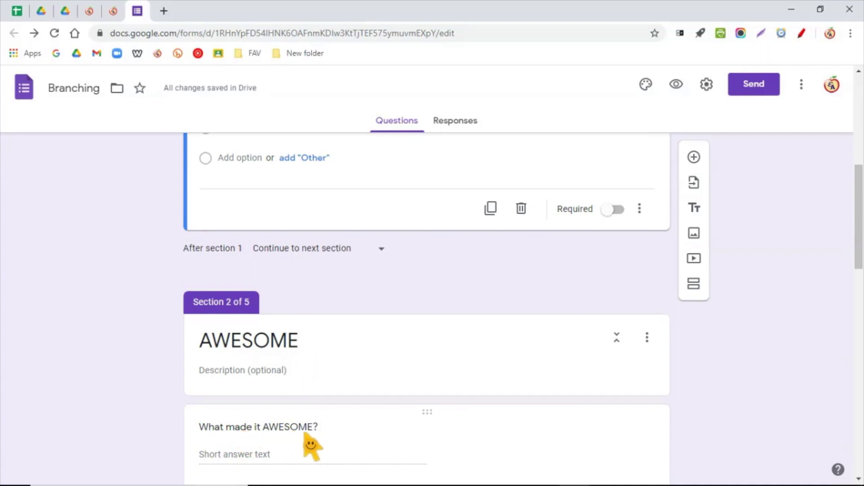
pyautogui.scroll(3, 369, 396)
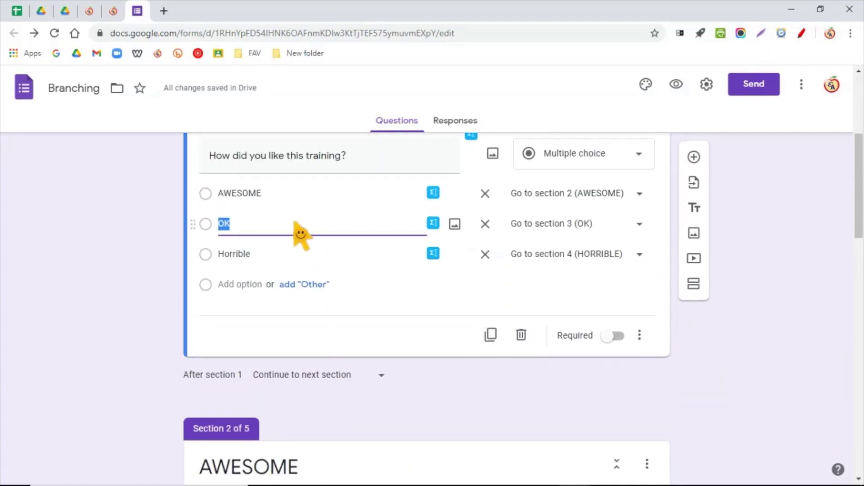
pyautogui.scroll(-4, 304, 261)
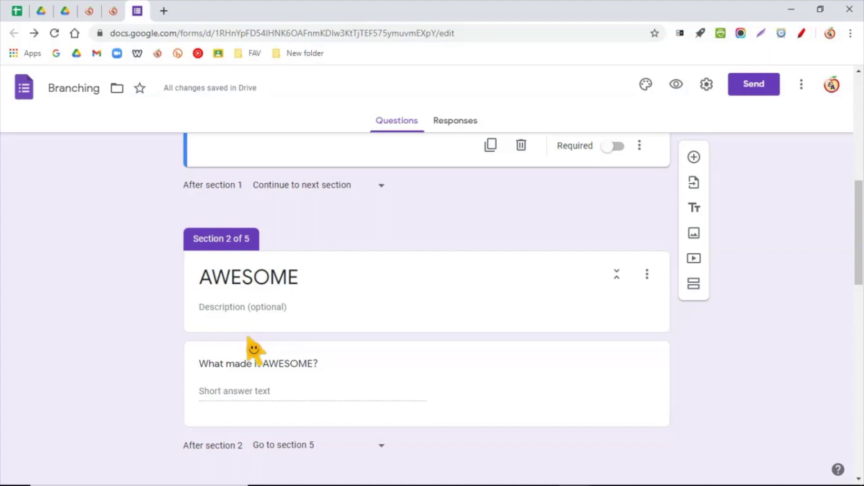
pyautogui.scroll(5, 252, 348)
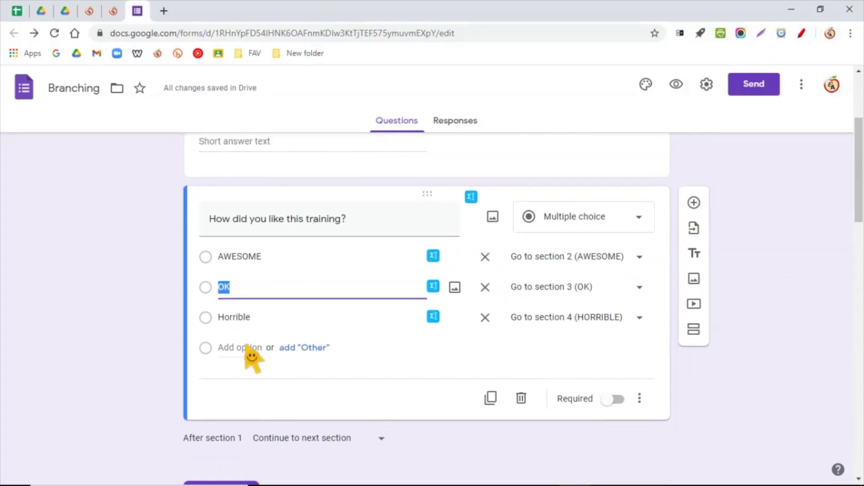
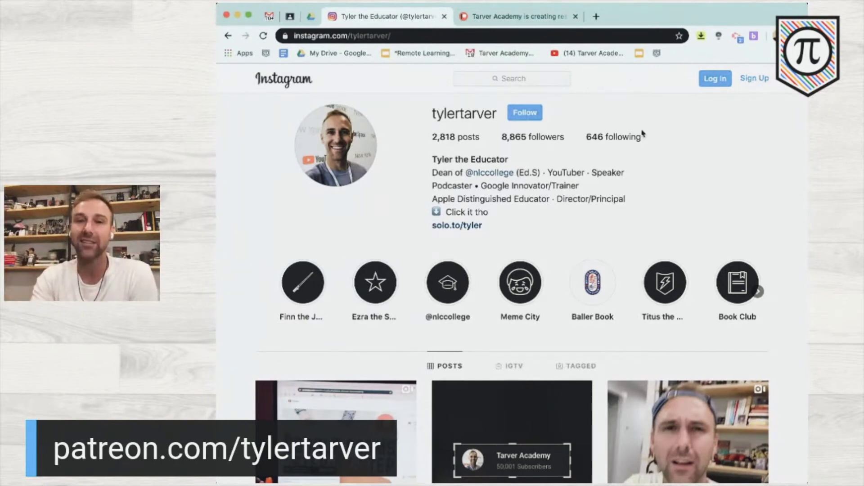
# - Scroll back up the educator's Instagram profile to reach the bio links
pyautogui.scroll(1, 643, 133)
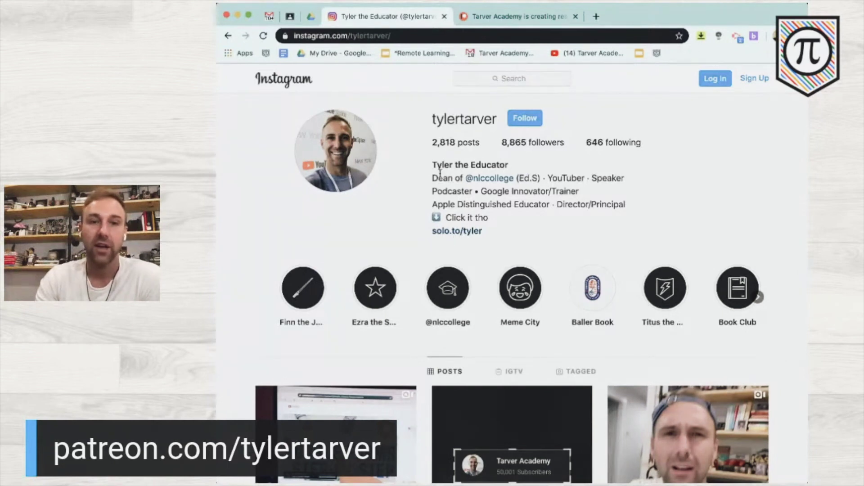
# - Open the solo.to link from the bio and scroll through its resource links
pyautogui.click(452, 233)
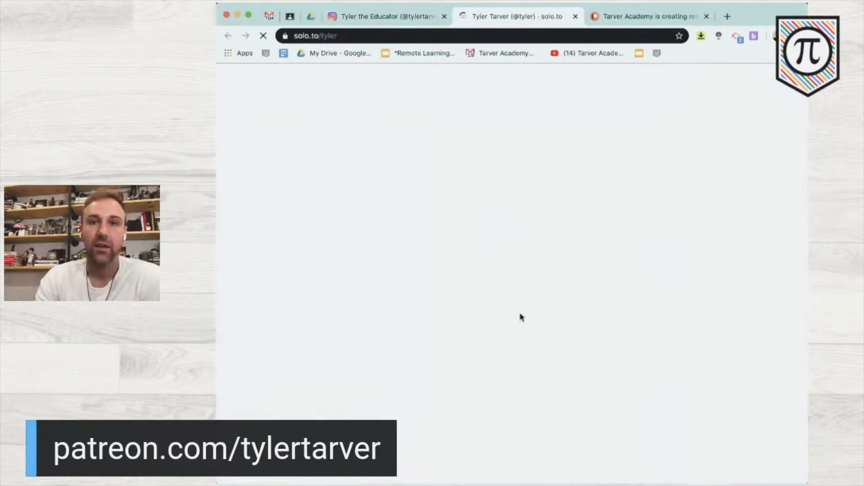
pyautogui.scroll(-5, 502, 285)
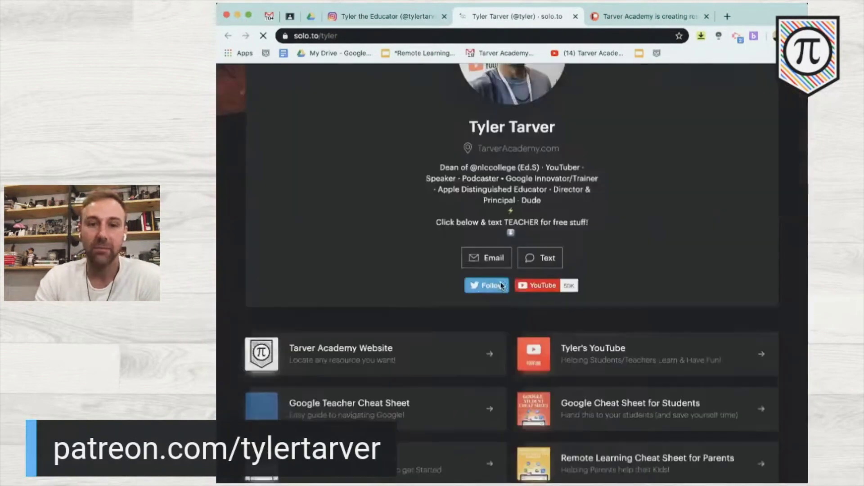
pyautogui.scroll(-6, 502, 286)
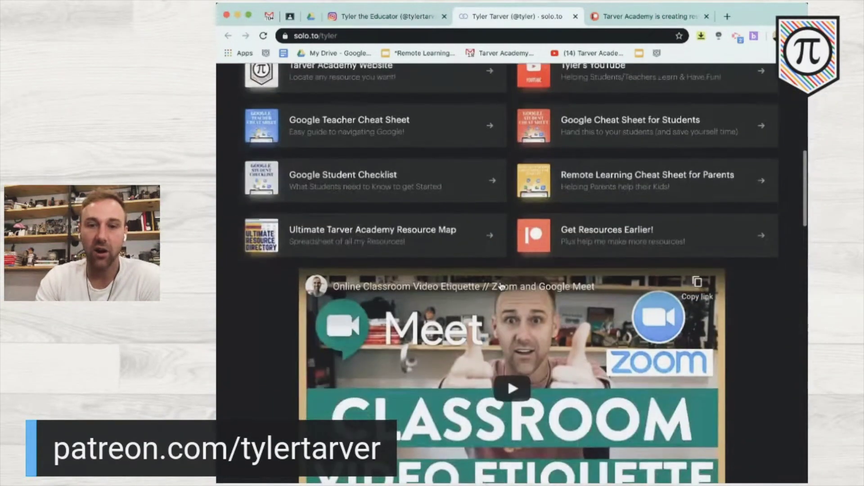
pyautogui.scroll(-7, 502, 287)
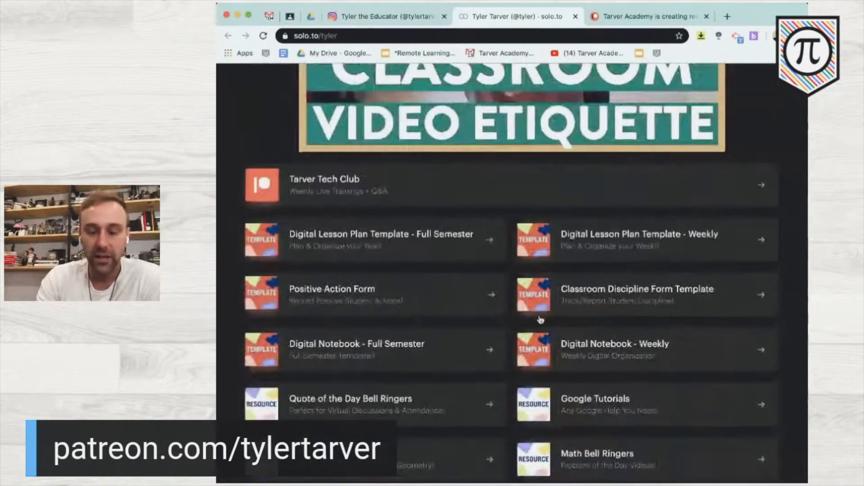
pyautogui.scroll(-1, 541, 369)
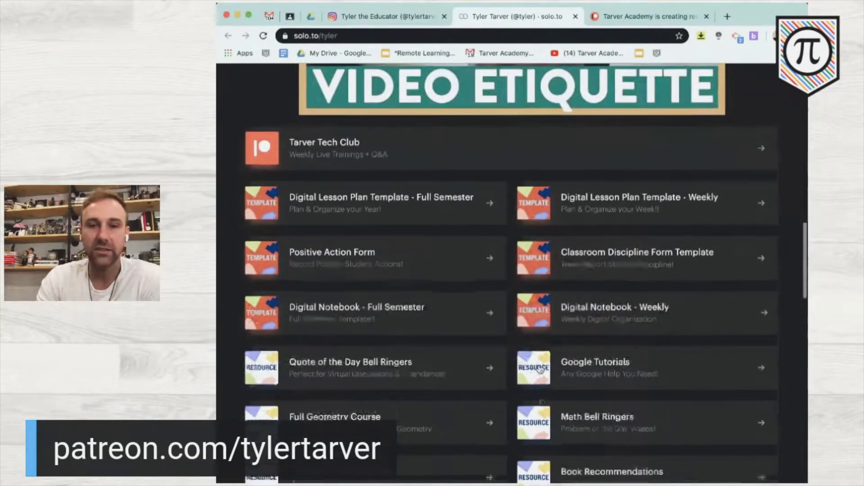
pyautogui.scroll(-5, 545, 356)
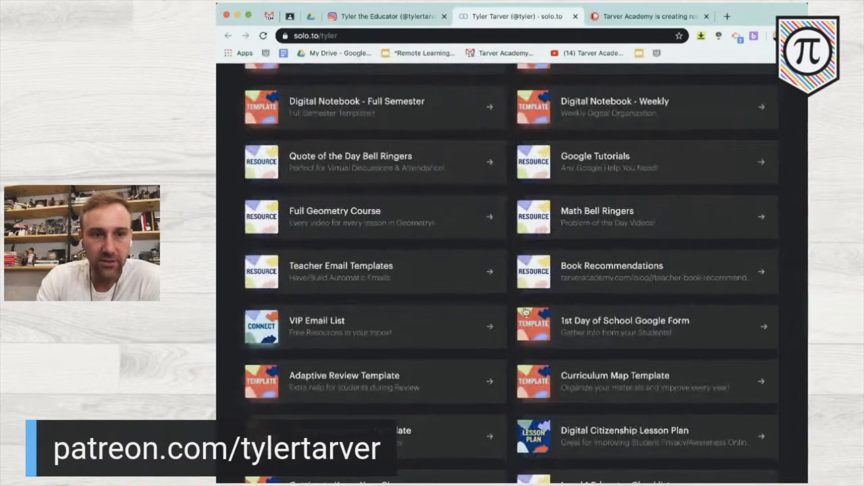
pyautogui.scroll(-2, 525, 312)
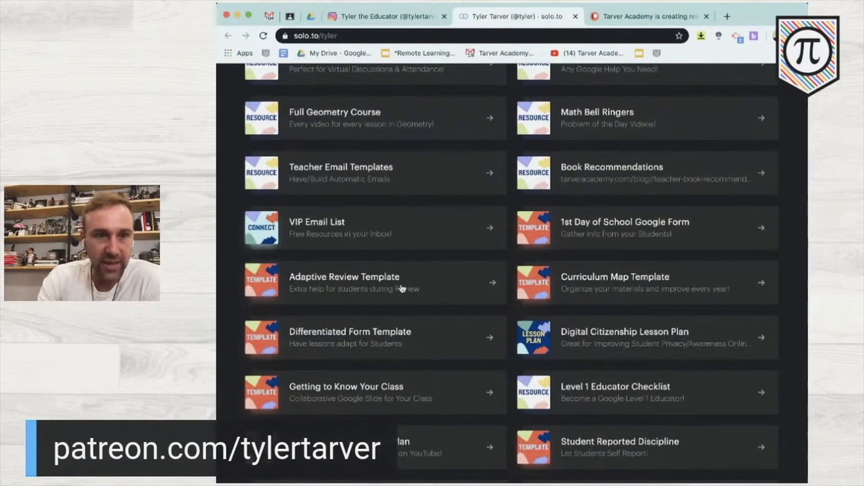
# - Open the Adaptive Review Template and make your own copy of the review form
pyautogui.scroll(5, 306, 282)
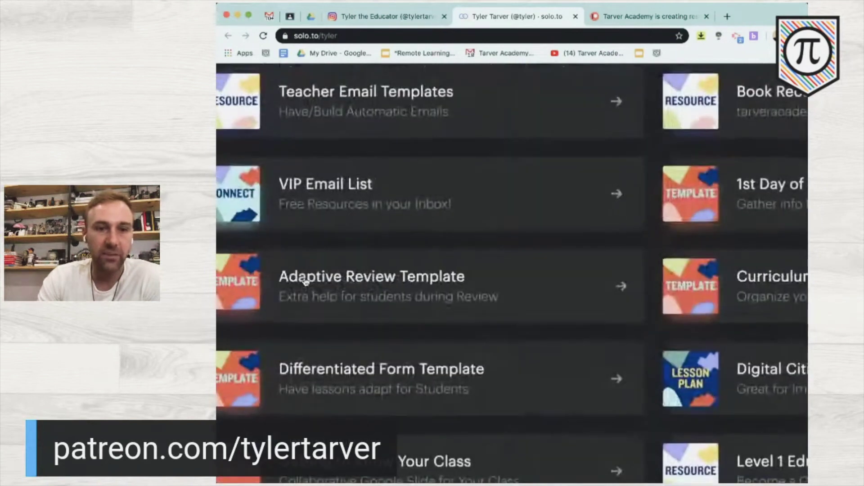
pyautogui.scroll(-5, 306, 282)
pyautogui.click(311, 282)
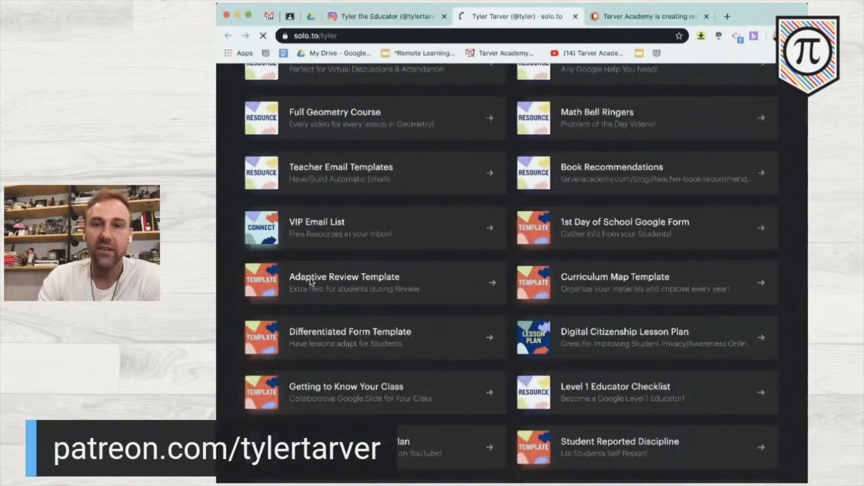
pyautogui.click(358, 251)
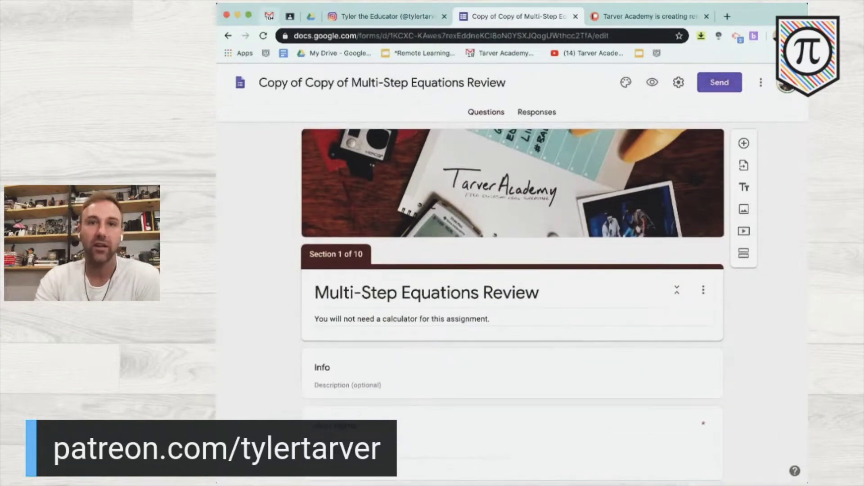
# - Return to solo.to and copy the Differentiated Form Template (1.1 The Lesson Topic)
pyautogui.click(229, 35)
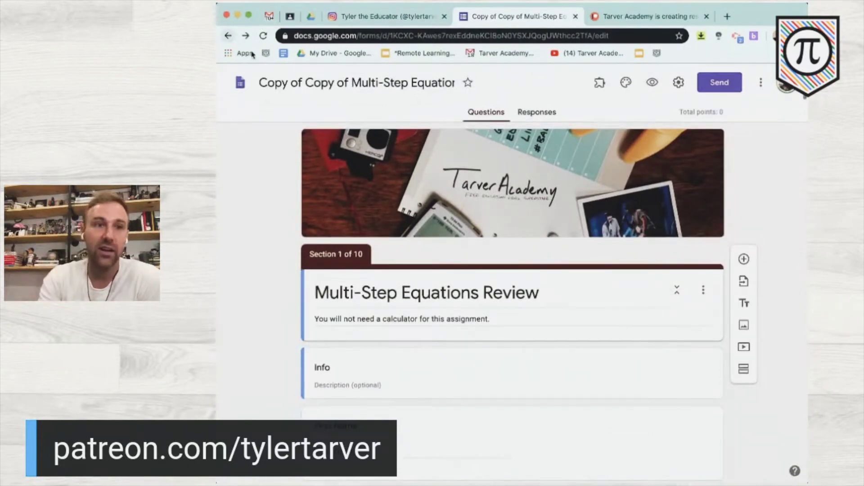
pyautogui.click(228, 36)
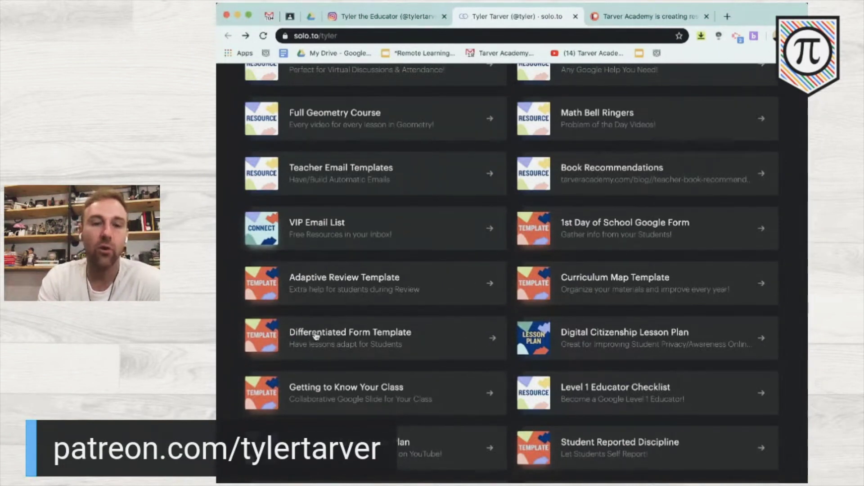
pyautogui.scroll(5, 310, 340)
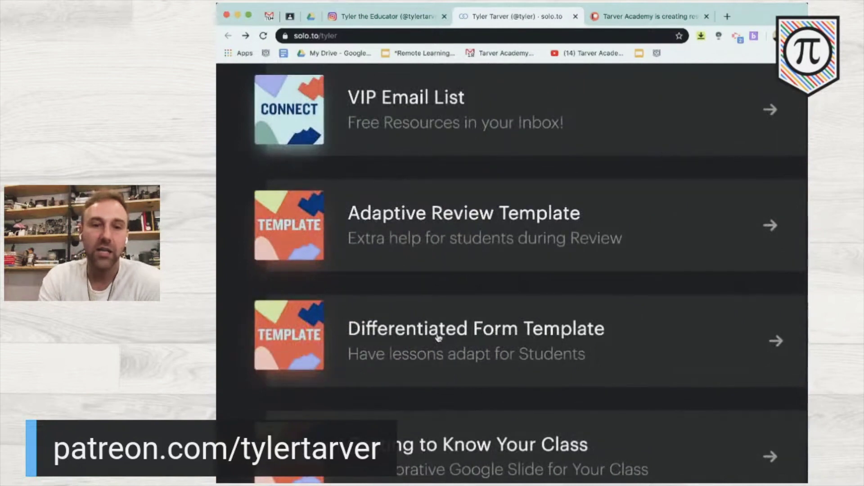
pyautogui.click(438, 338)
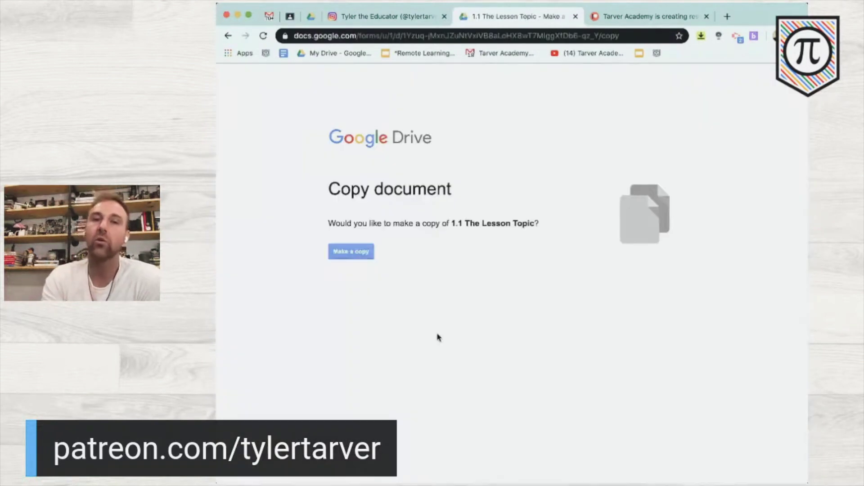
pyautogui.click(359, 248)
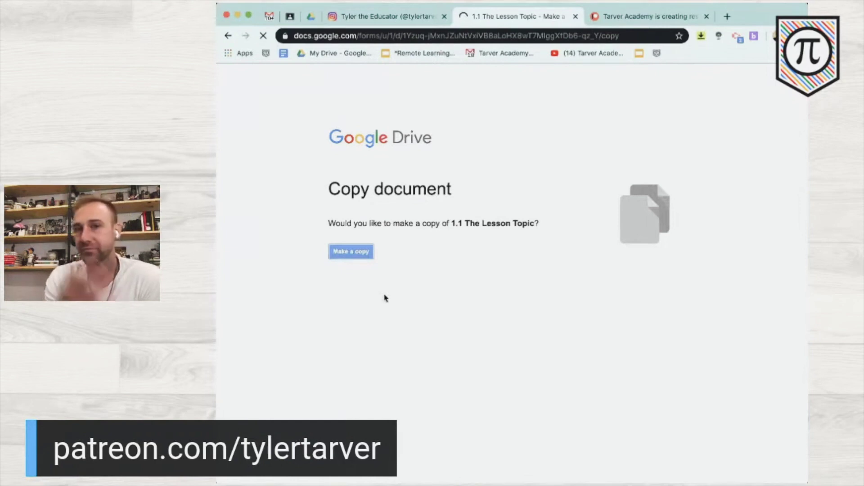
# - Look over the copied lesson sections, dismiss the upload-folder warning, and close the copy
pyautogui.scroll(-3, 385, 298)
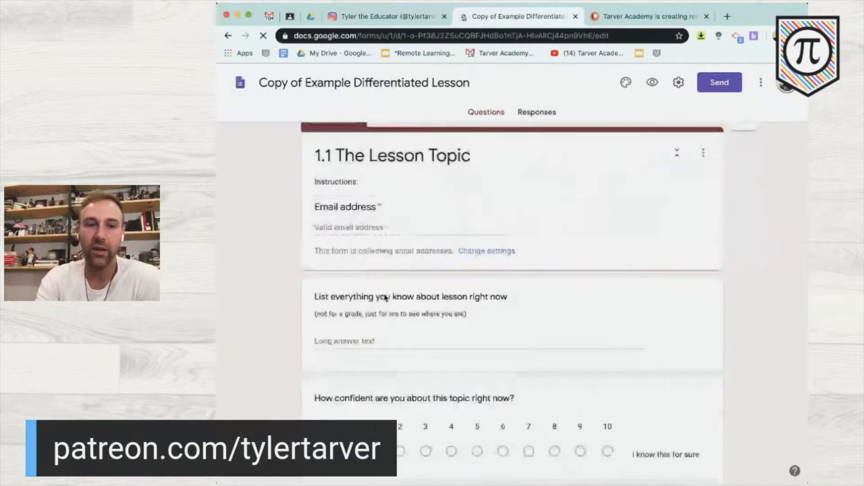
pyautogui.scroll(-3, 385, 298)
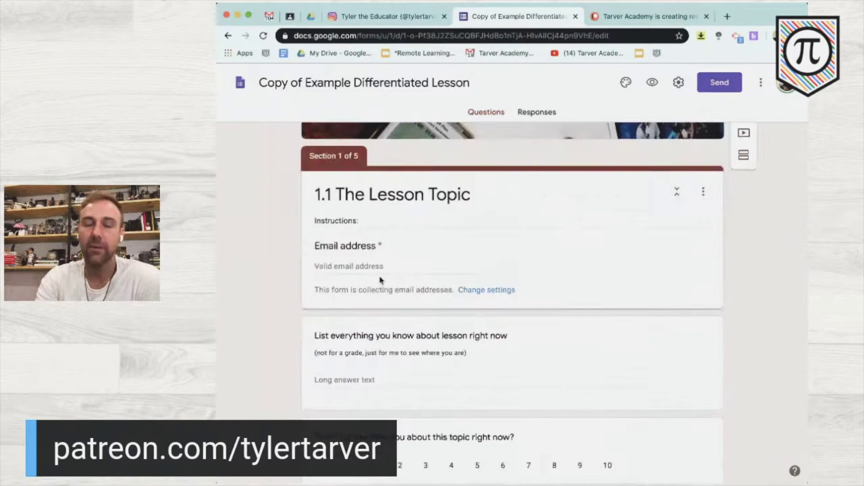
pyautogui.scroll(-10, 380, 280)
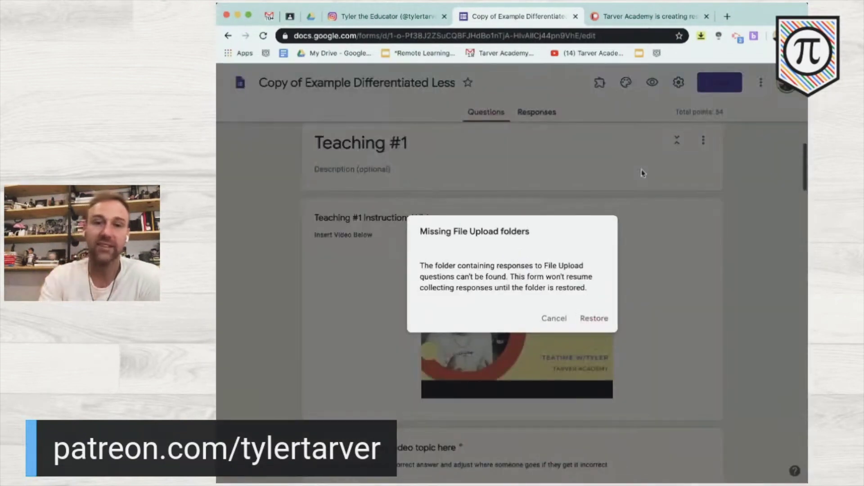
pyautogui.click(547, 319)
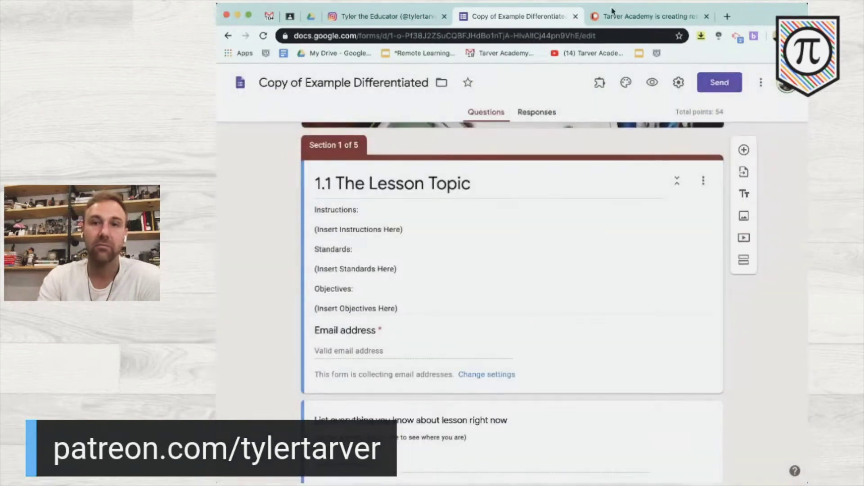
pyautogui.click(576, 16)
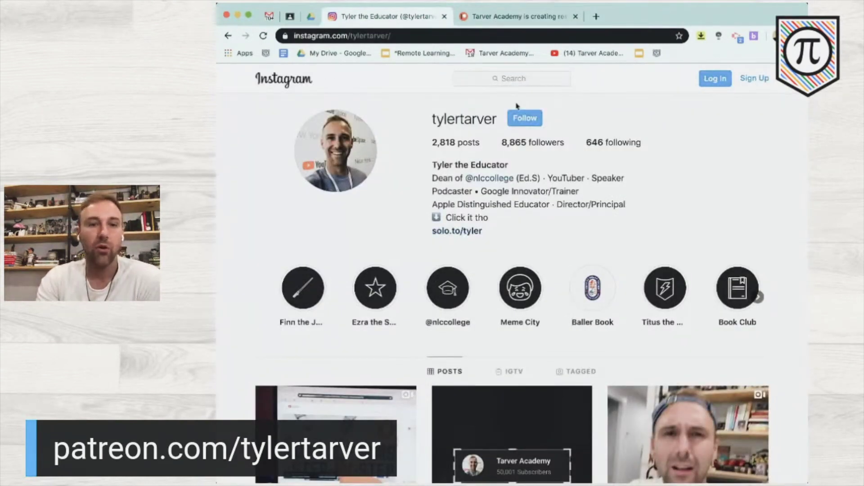
# - Close the Instagram profile tab and switch to My Drive in Google Drive
pyautogui.click(445, 17)
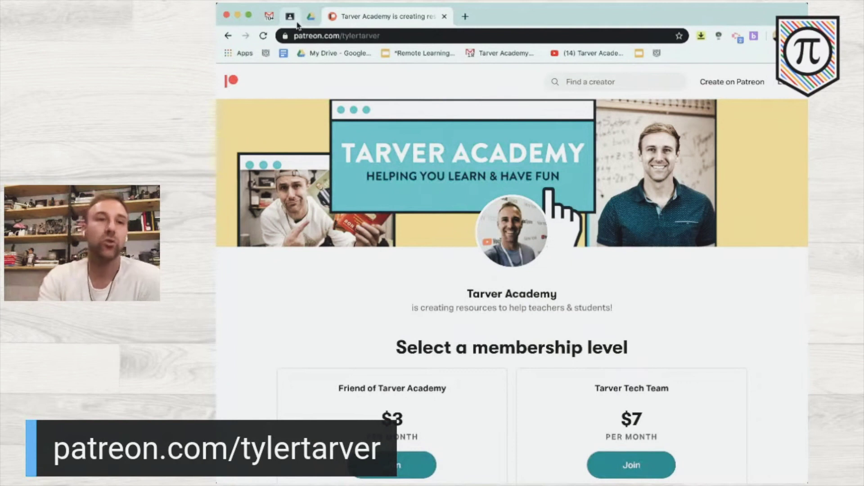
pyautogui.click(317, 21)
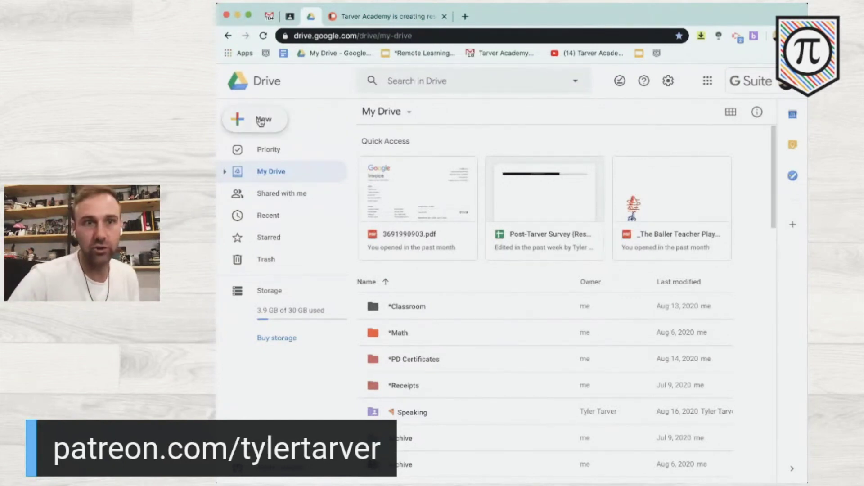
# - Create a blank Google Form from Drive's New > More menu
pyautogui.click(260, 121)
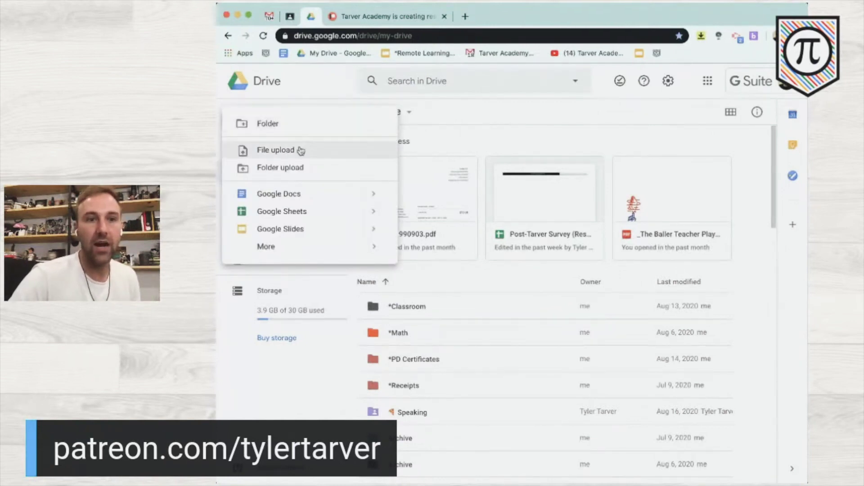
pyautogui.moveTo(304, 247)
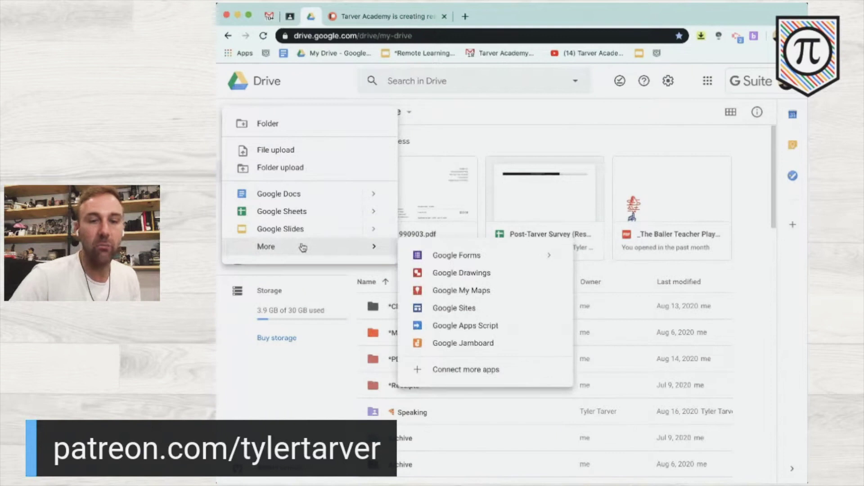
pyautogui.moveTo(270, 246)
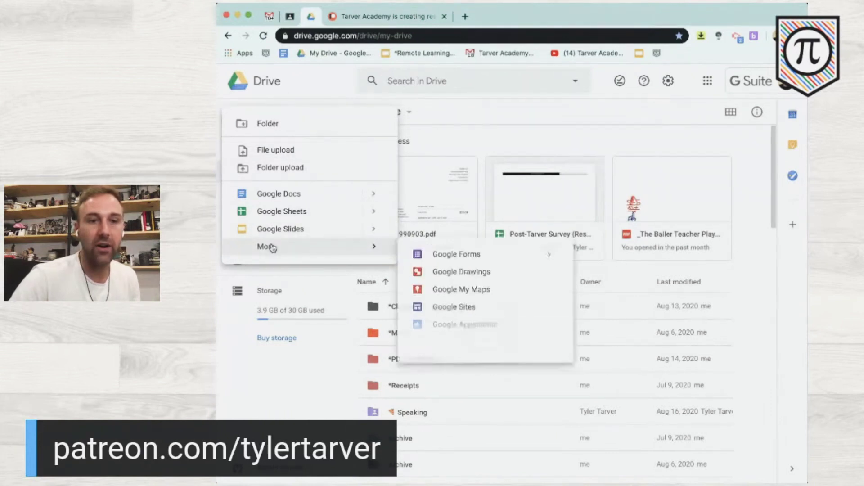
pyautogui.click(470, 263)
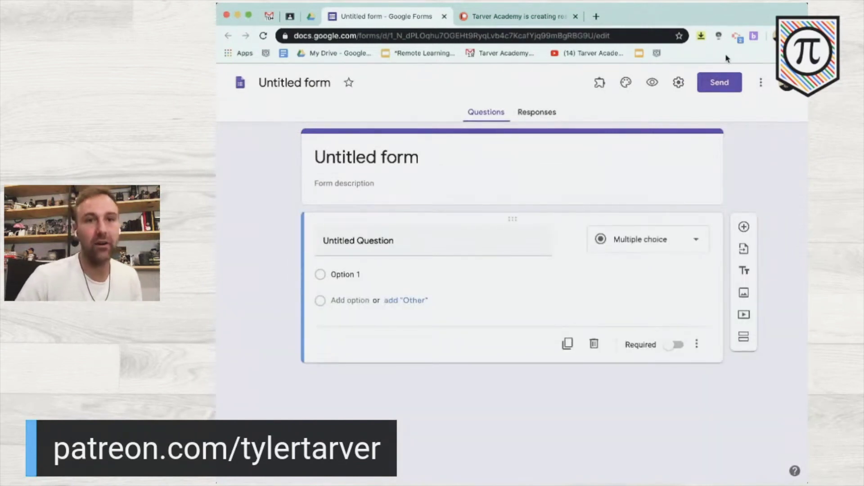
# - Rename the untitled form to '1.7 Slope Lesson'
pyautogui.click(400, 157)
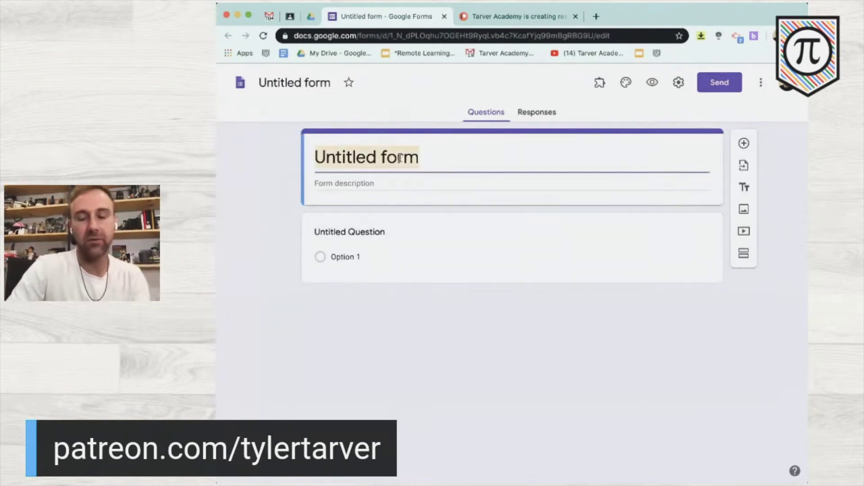
pyautogui.write('Slope ')
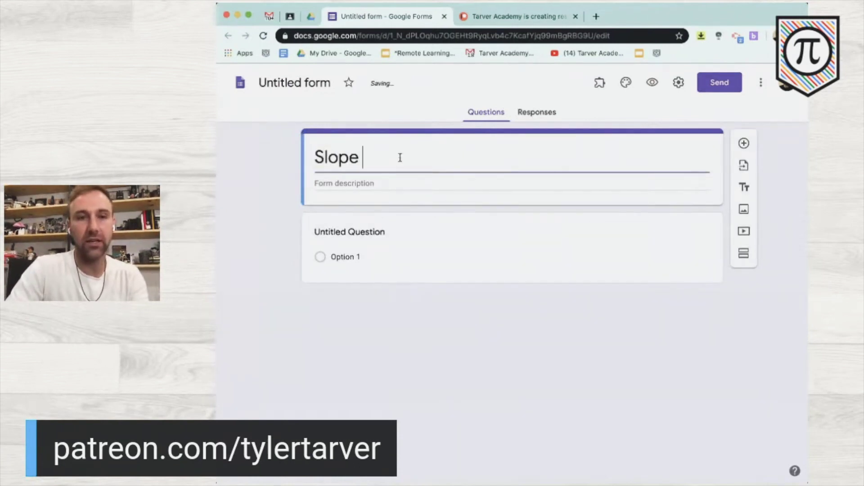
pyautogui.write('Lesson')
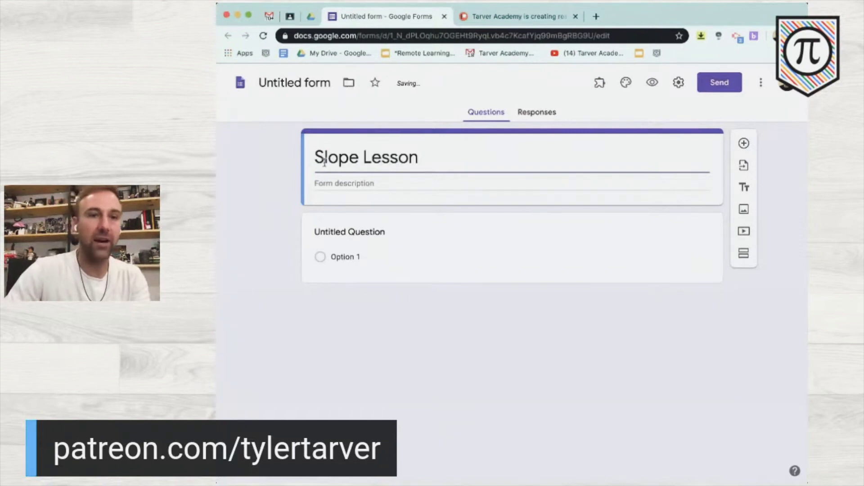
pyautogui.click(315, 156)
pyautogui.write('1.7')
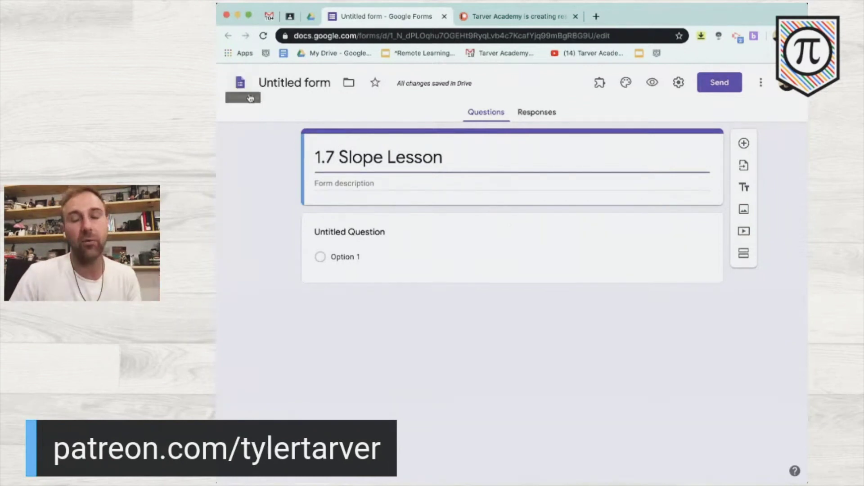
pyautogui.scroll(5, 252, 95)
pyautogui.scroll(-5, 252, 96)
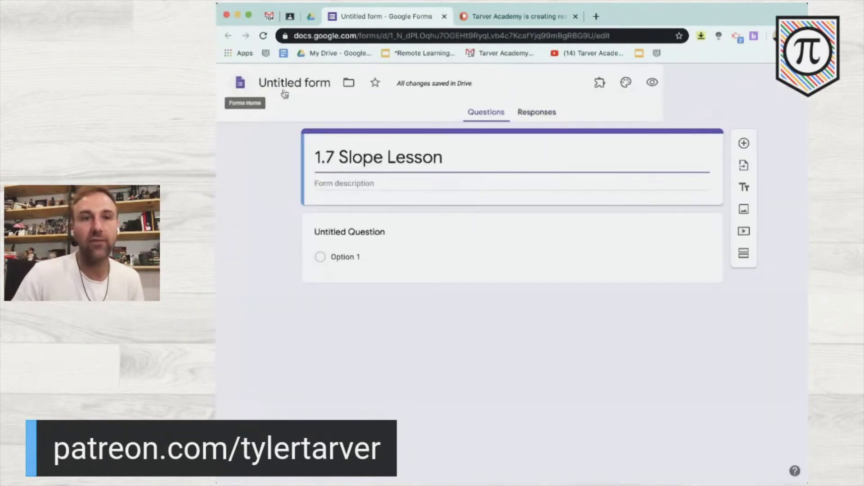
pyautogui.click(250, 202)
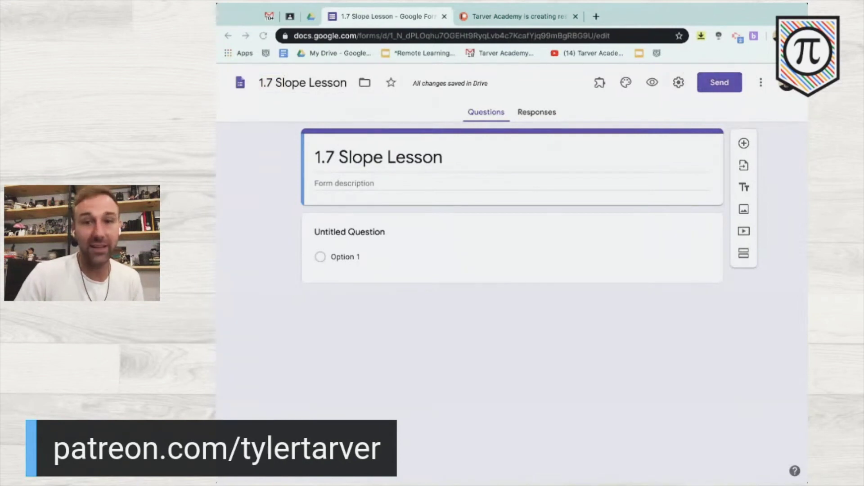
# - Place the cursor in the form description and open a new browser tab
pyautogui.click(358, 331)
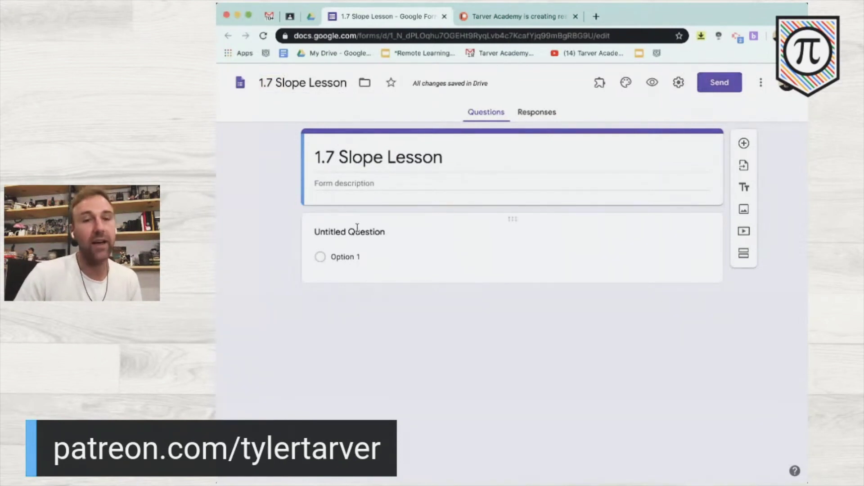
pyautogui.click(341, 185)
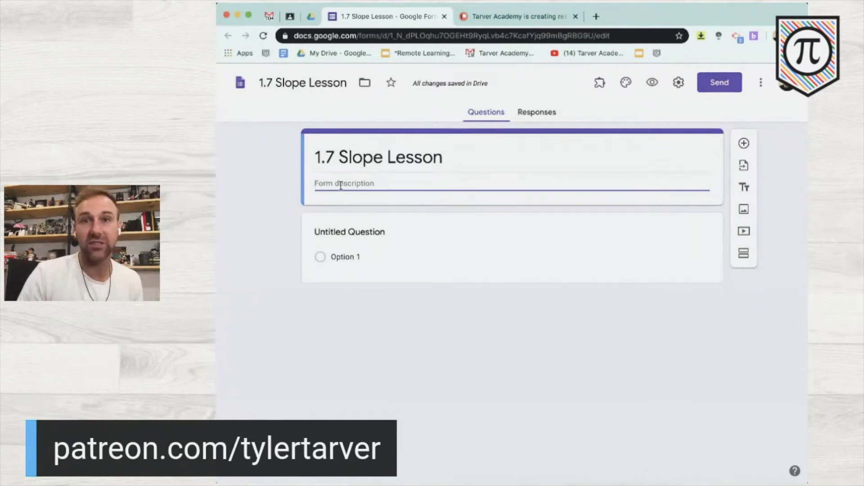
pyautogui.click(597, 16)
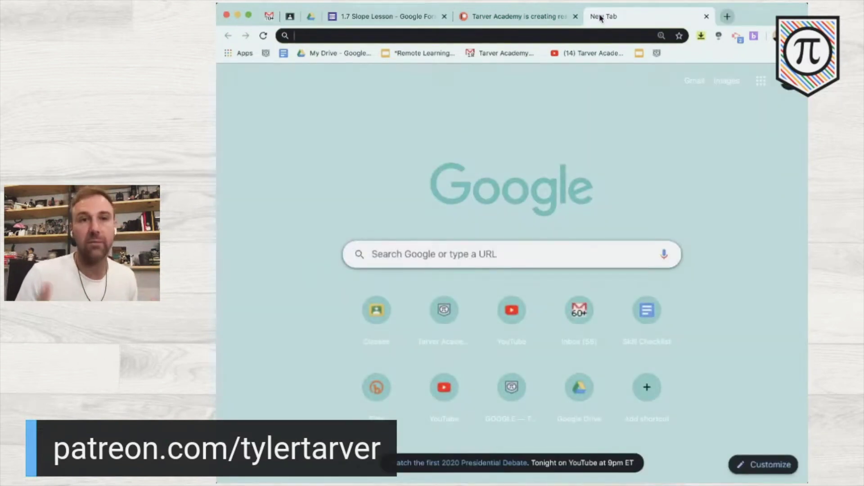
# - Search 'arkansas state standards slope furmula' and open the Arkansas Mathematics Standards Grades 6-8 PDF
pyautogui.write('arkansas st')
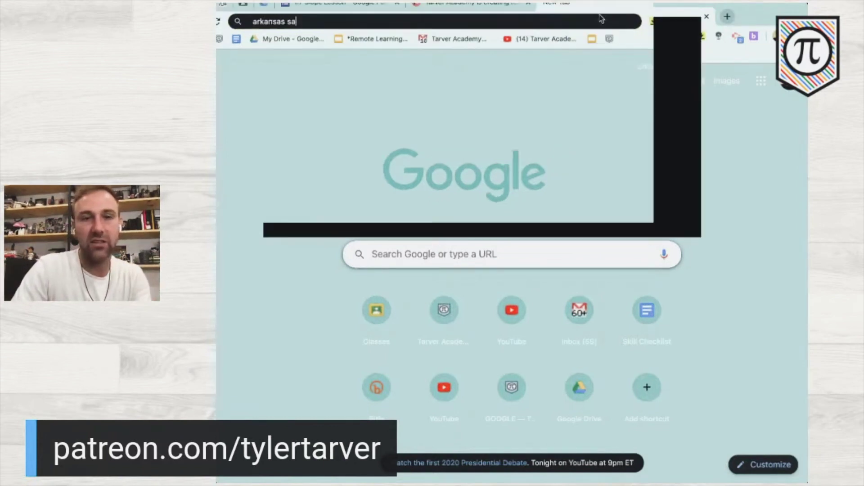
pyautogui.write('ate')
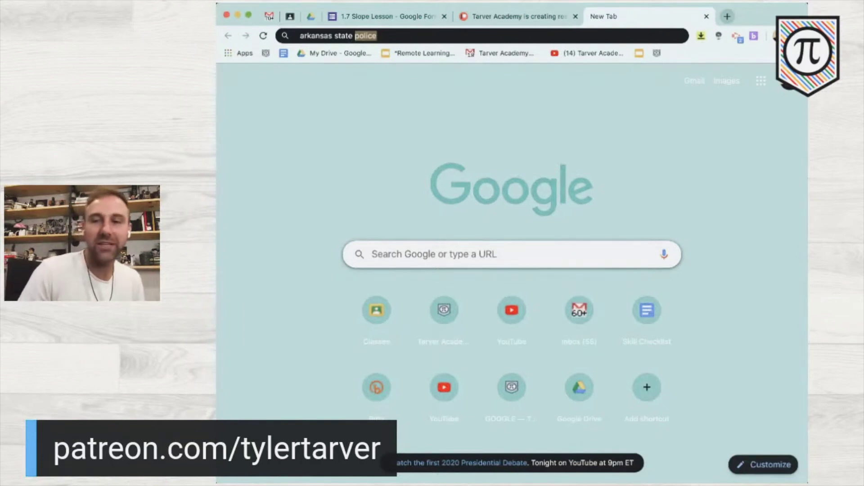
pyautogui.write('standards slope furmula')
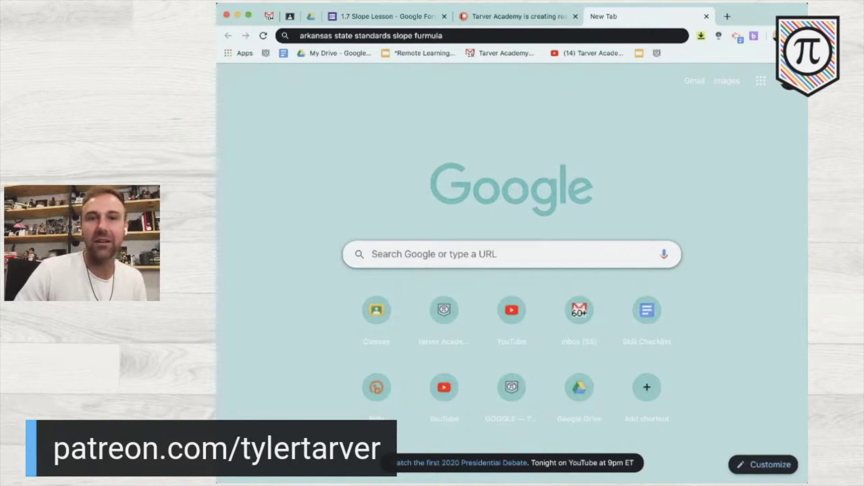
pyautogui.press('Return')
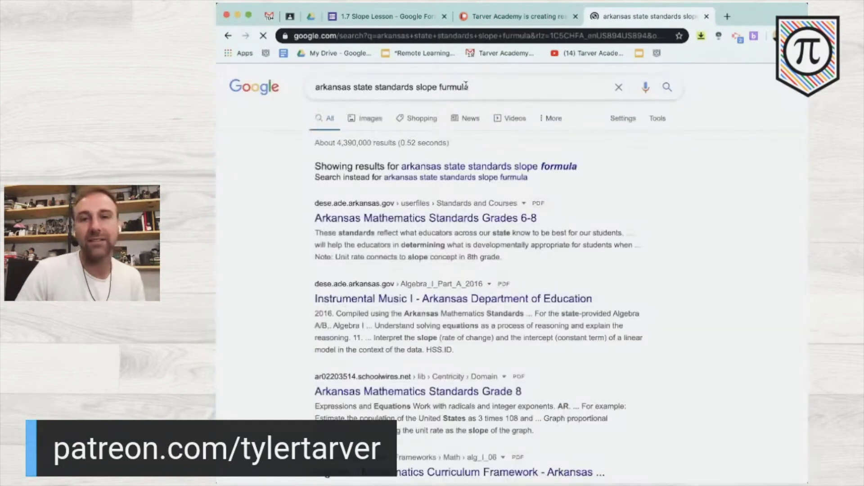
pyautogui.click(433, 218)
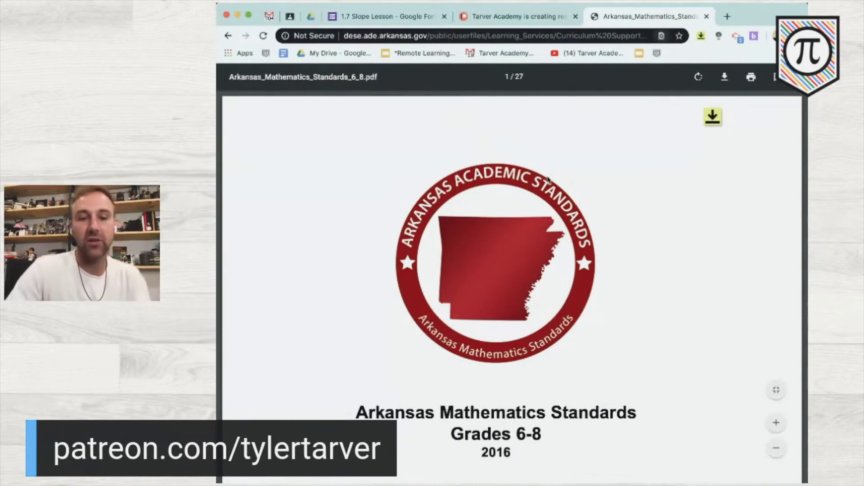
# - Find the slope standard in the PDF and paste code AR.Math.Content.8.EE.B.5 into the description
pyautogui.scroll(-20, 548, 179)
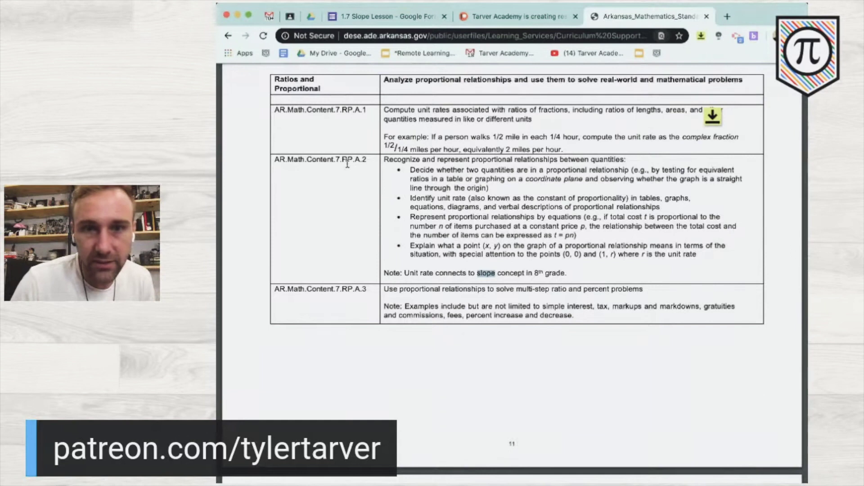
pyautogui.press('Return')
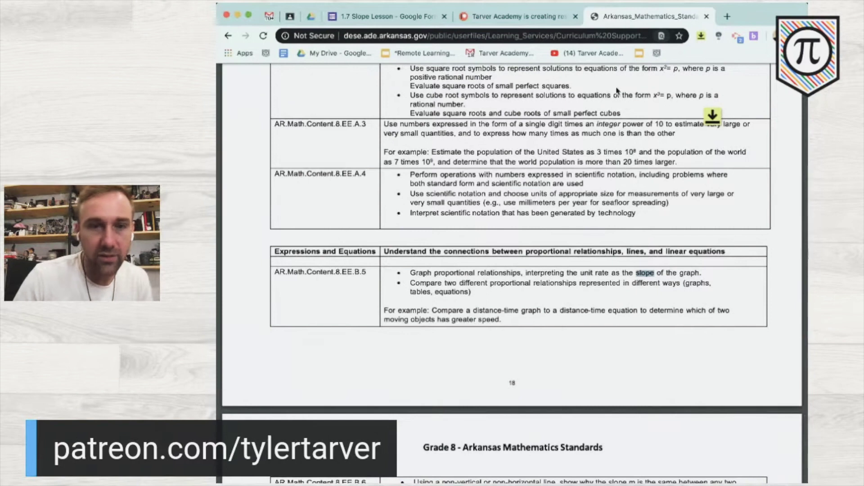
pyautogui.moveTo(367, 271); pyautogui.dragTo(273, 273)
pyautogui.hotkey('ctrl', 'c')
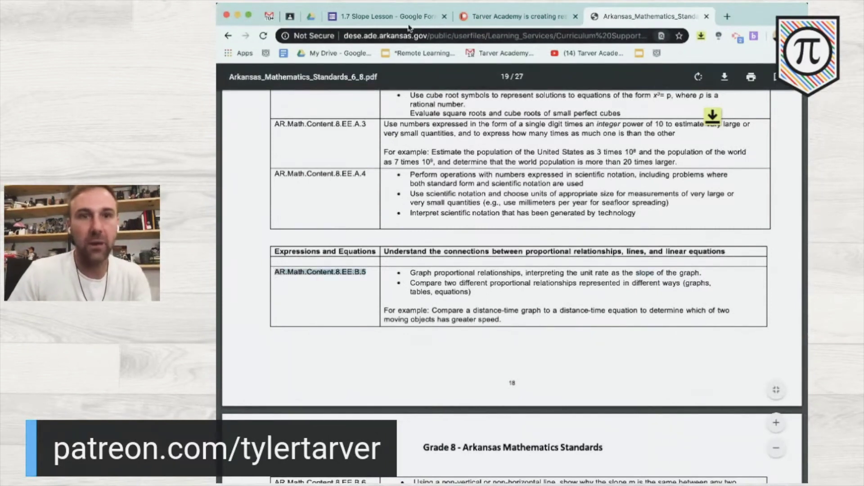
pyautogui.click(408, 18)
pyautogui.hotkey('ctrl', 'v')
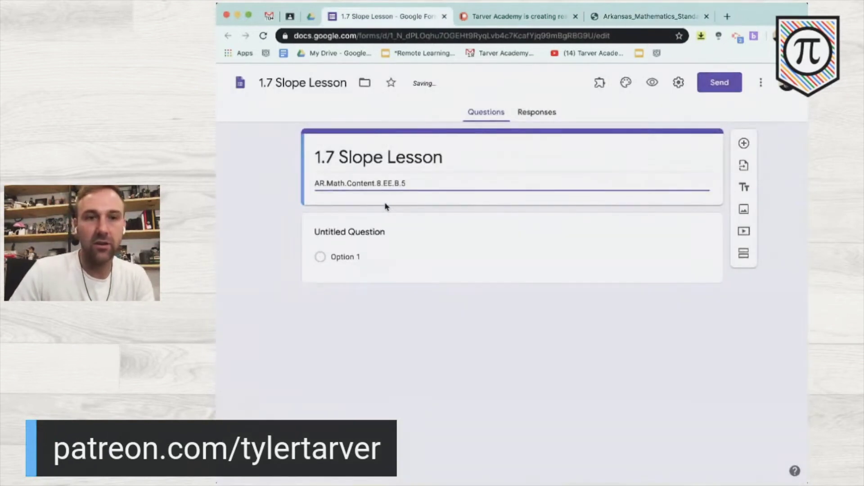
pyautogui.press('Return')
# - Paste the 8.EE.B.5 standard's text below the code and delete the extra blank line
pyautogui.click(648, 16)
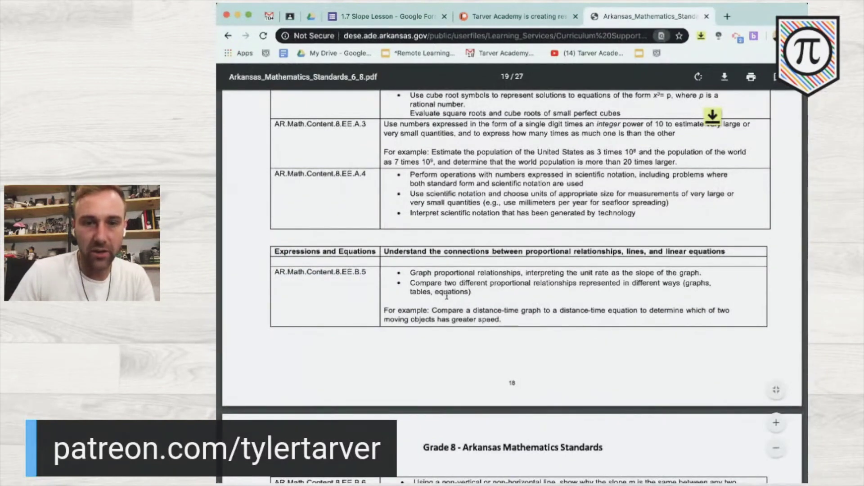
pyautogui.moveTo(502, 320); pyautogui.dragTo(405, 273)
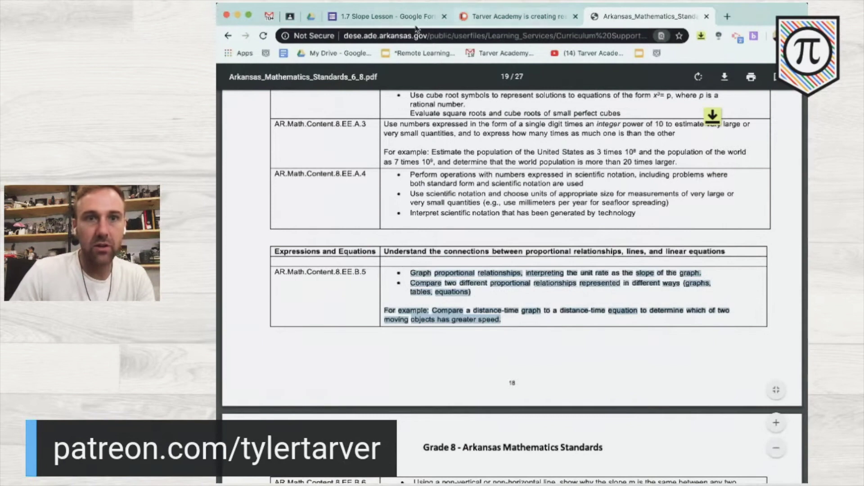
pyautogui.click(408, 17)
pyautogui.write('• Graph proportional relationships, interpreting the unit rate as the slope of the graph. • Compare two different proportional relationships represented in different ways (graphs, tables, equations) For example: Compare a distance-time graph to a distance-time equation to determine which of two moving objects has greater speed.')
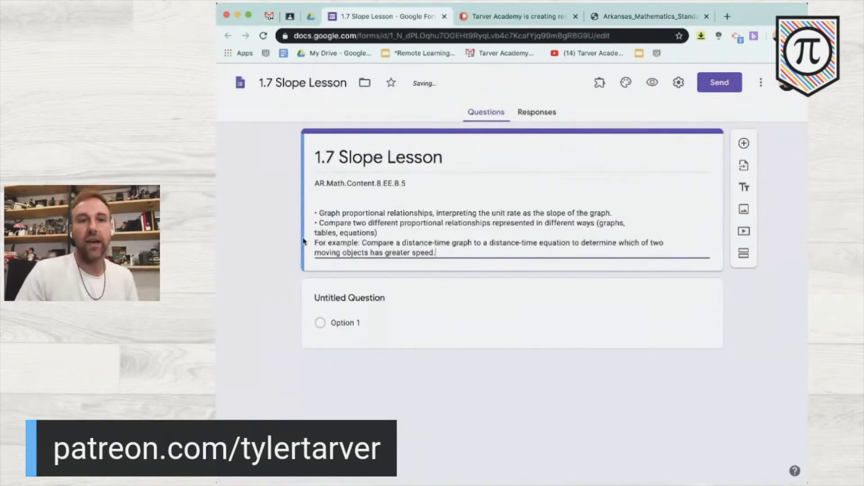
pyautogui.click(337, 203)
pyautogui.press('BackSpace')
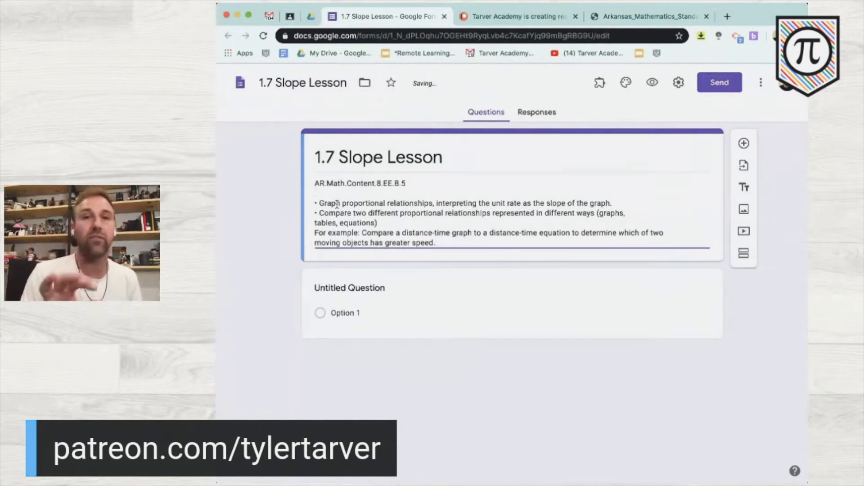
# - Title the first untitled question 'Student Name'
pyautogui.click(364, 284)
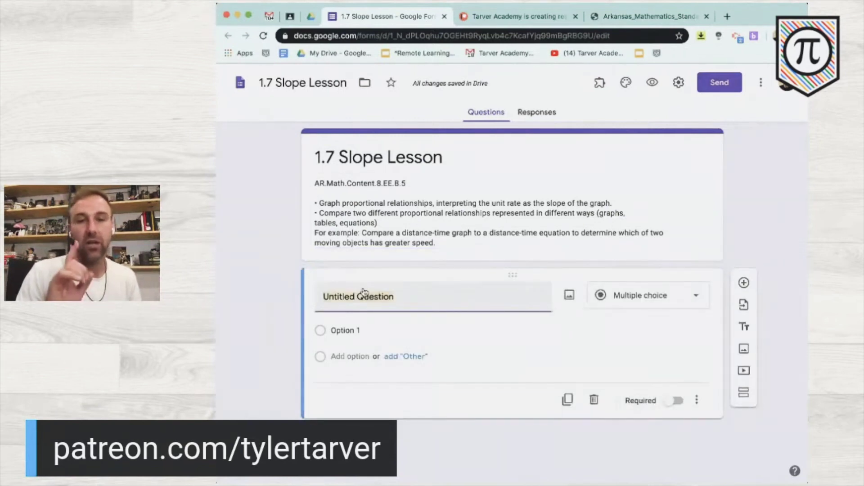
pyautogui.write('Student Name')
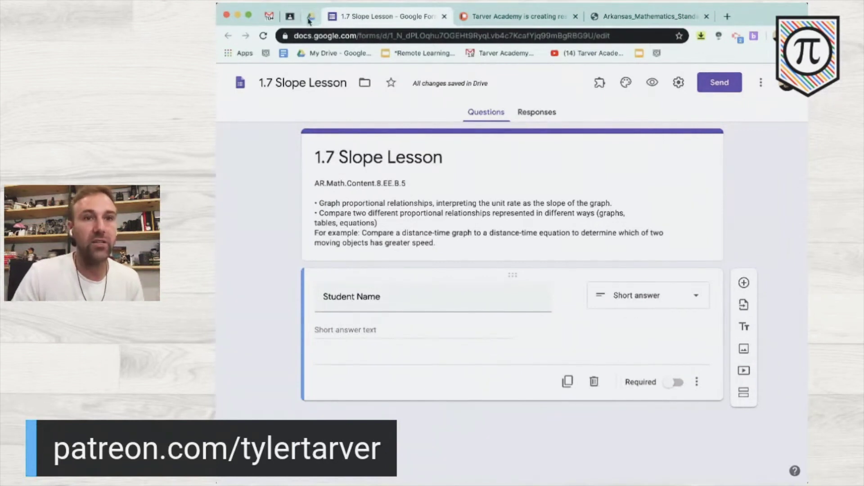
# - Filter Drive to forms, open Copy of First day of school student info, check responses, close it
pyautogui.click(310, 16)
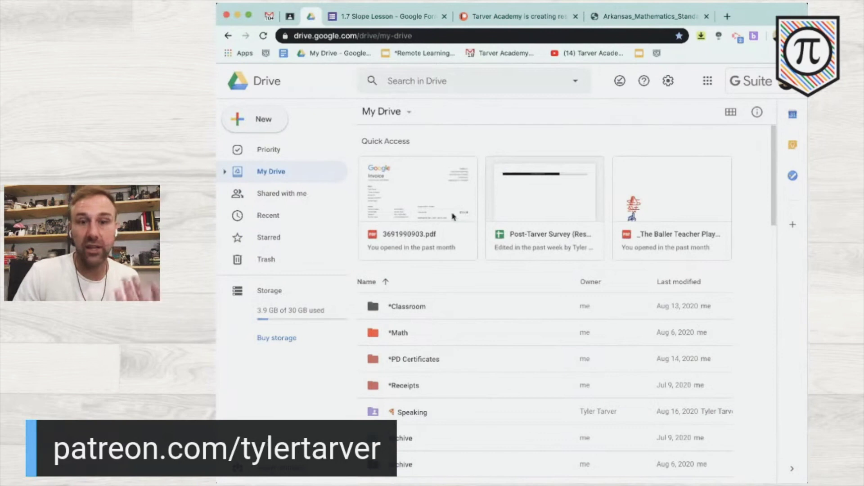
pyautogui.click(575, 81)
pyautogui.click(572, 119)
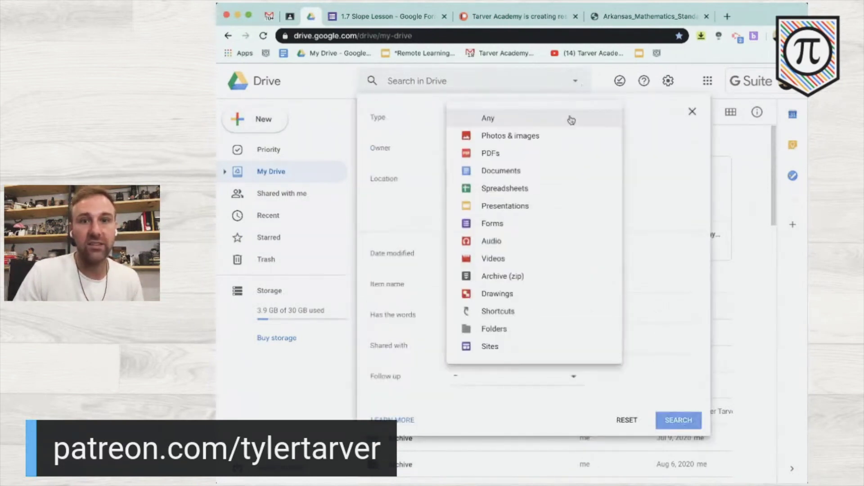
pyautogui.click(528, 222)
pyautogui.click(684, 418)
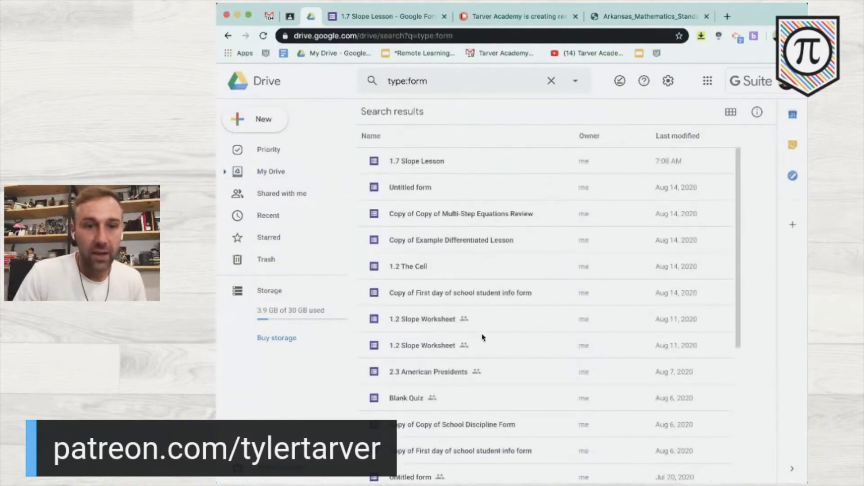
pyautogui.scroll(-1, 497, 370)
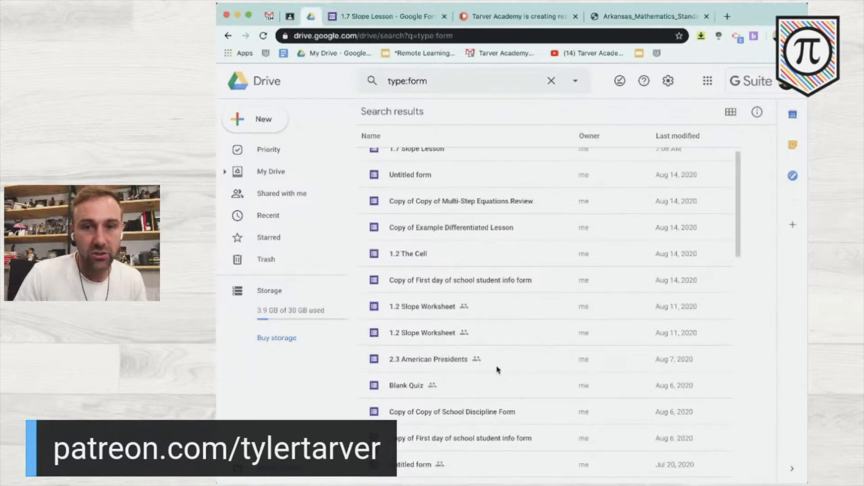
pyautogui.doubleClick(488, 289)
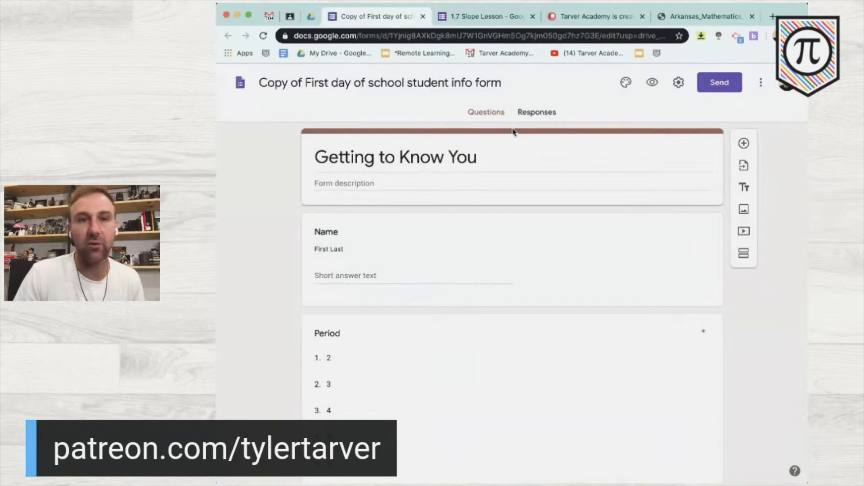
pyautogui.click(532, 114)
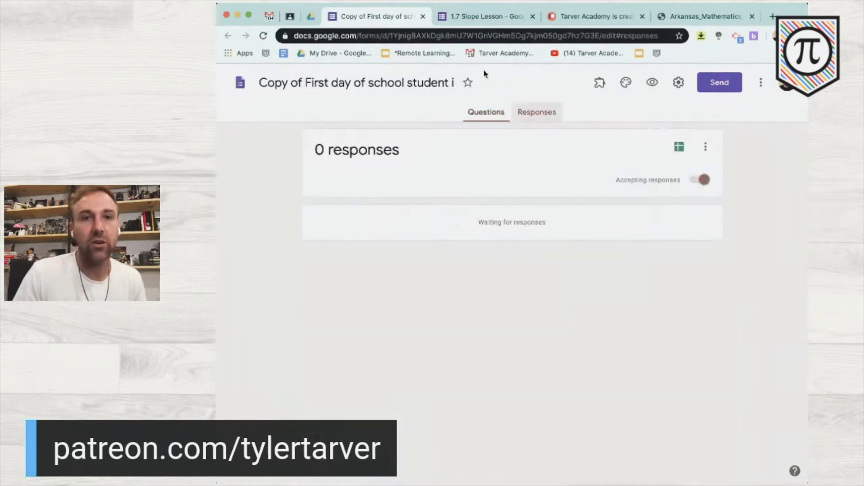
pyautogui.click(423, 17)
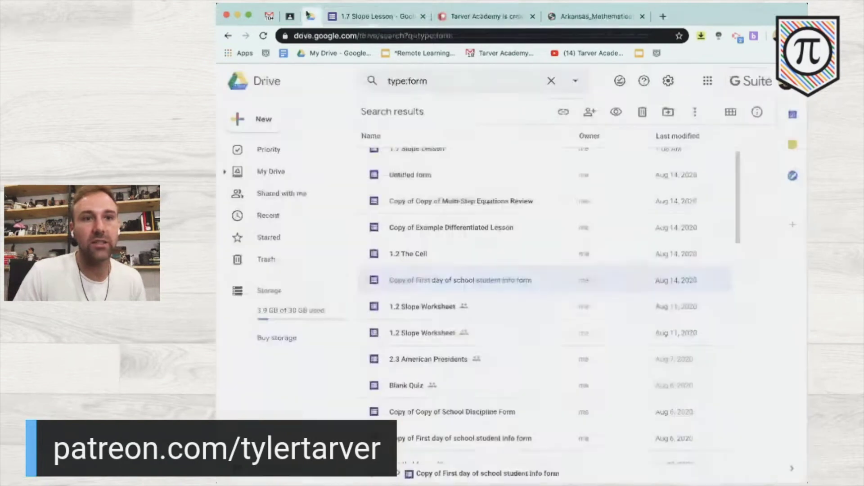
# - Filter Drive to spreadsheets and open Copy of greatest peeps on earth (1)
pyautogui.click(552, 85)
pyautogui.click(574, 81)
pyautogui.click(566, 116)
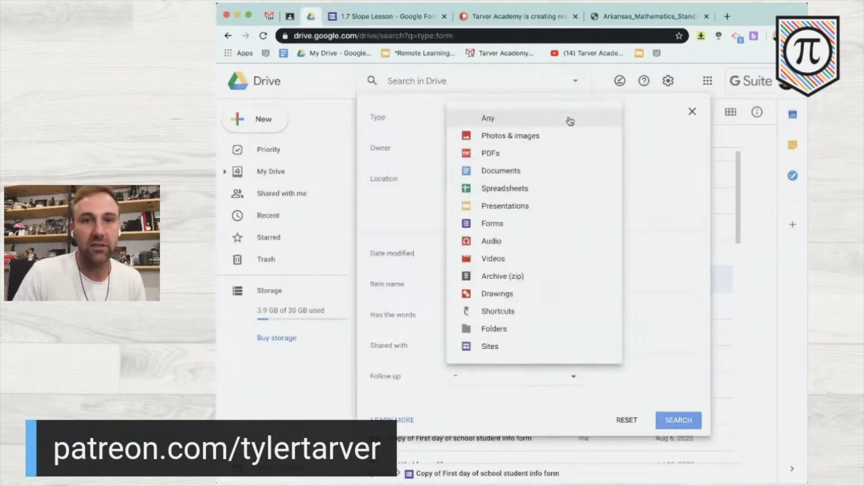
pyautogui.click(552, 185)
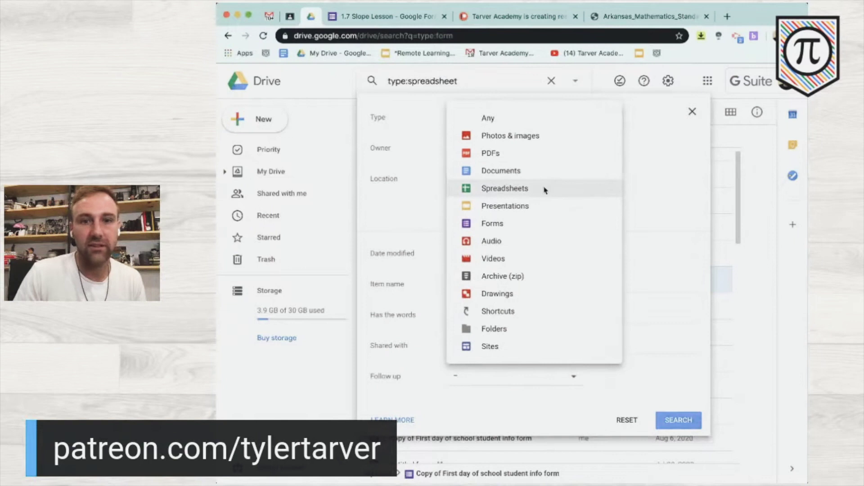
pyautogui.click(677, 421)
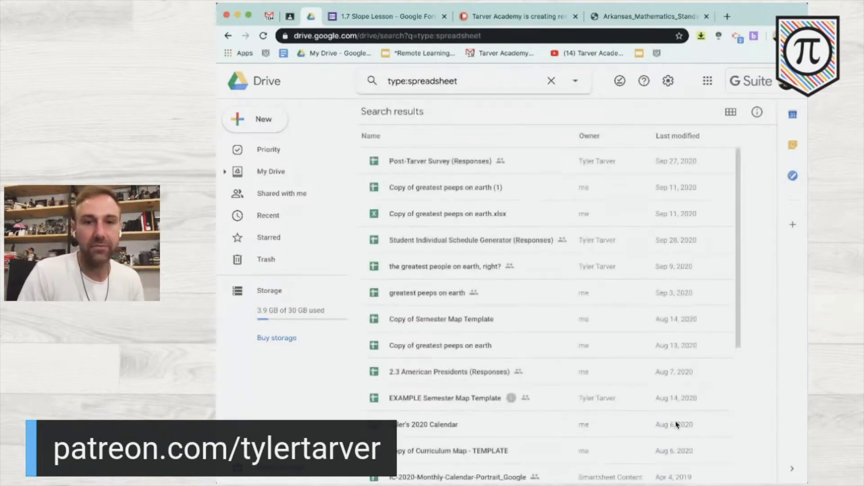
pyautogui.doubleClick(474, 195)
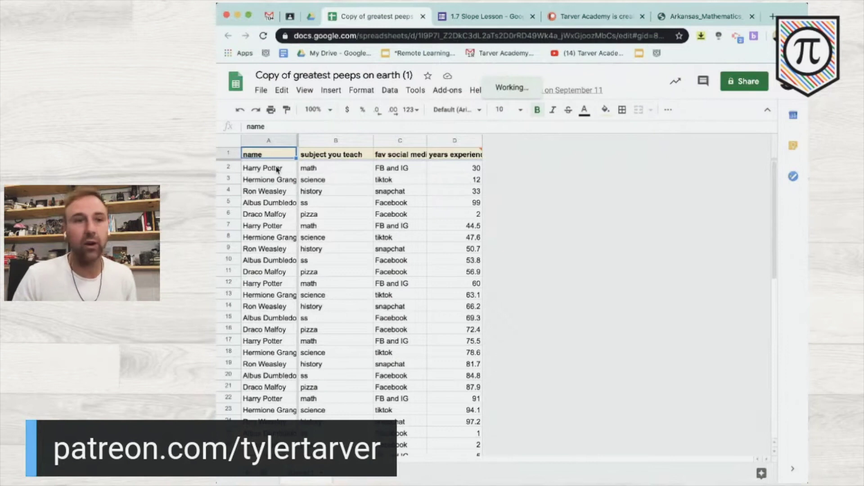
# - Select the 18 student names in A2:A19 and return to the 1.7 Slope Lesson form
pyautogui.click(277, 170)
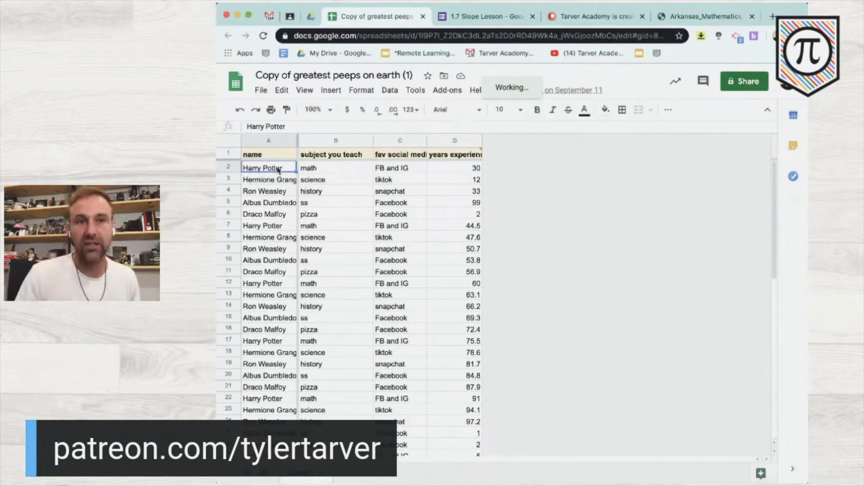
pyautogui.keyDown('shift'); pyautogui.click(275, 365); pyautogui.keyUp('shift')
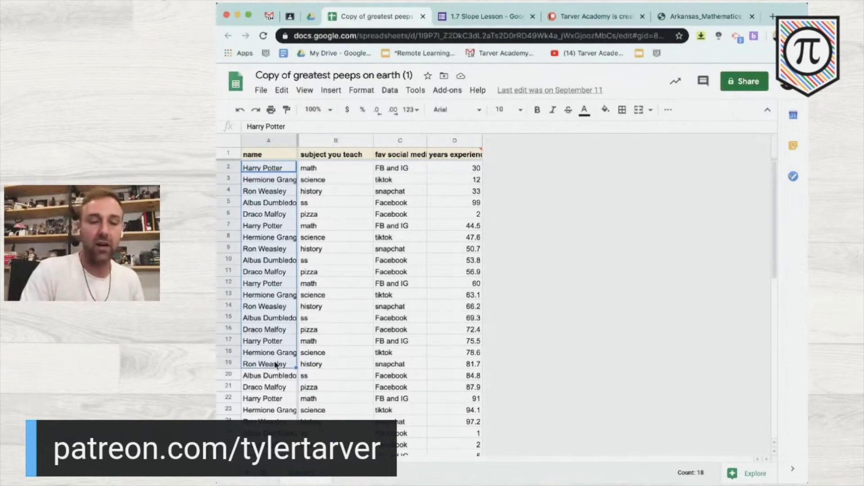
pyautogui.click(580, 17)
pyautogui.click(493, 17)
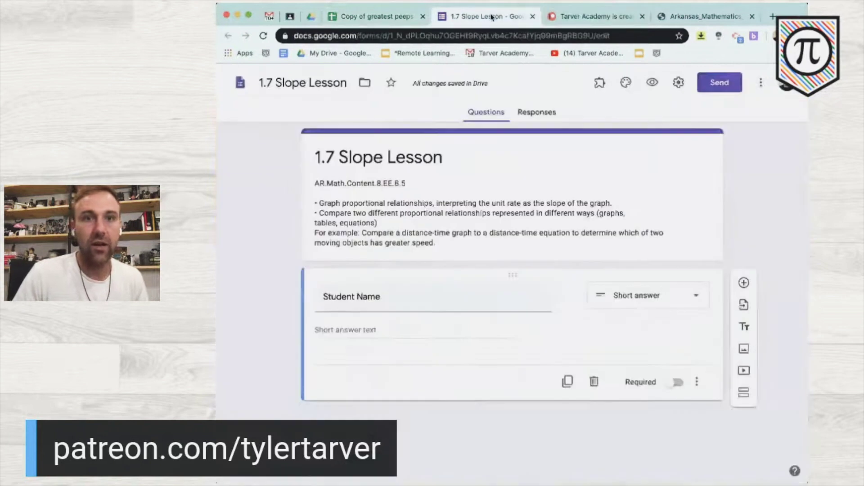
# - Make Student Name a dropdown question and paste the copied student names as its options
pyautogui.click(673, 306)
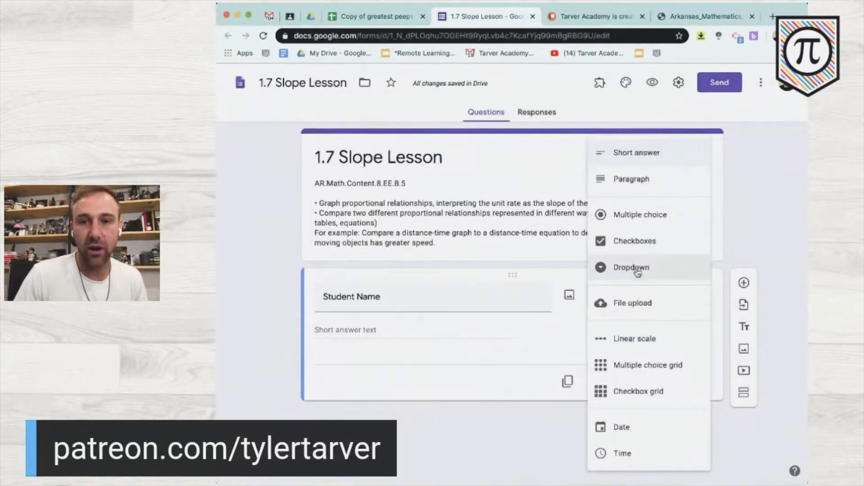
pyautogui.click(635, 269)
pyautogui.click(402, 326)
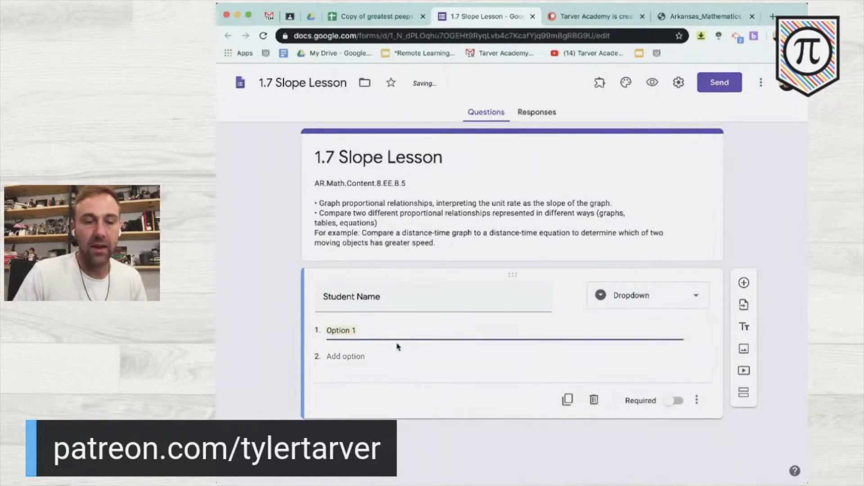
pyautogui.write('Harry Potter Hermione Granger Ron Weasley Albus Dumbledore Draco Malfoy Harry Potter Hermione Granger Ron Weasley Albus Dumbledore Draco Malfoy Harry Potter Hermione Granger Ron Weasley Albus Dumbledore Draco Malfoy Harry Potter Hermione Granger Ron Weasley')
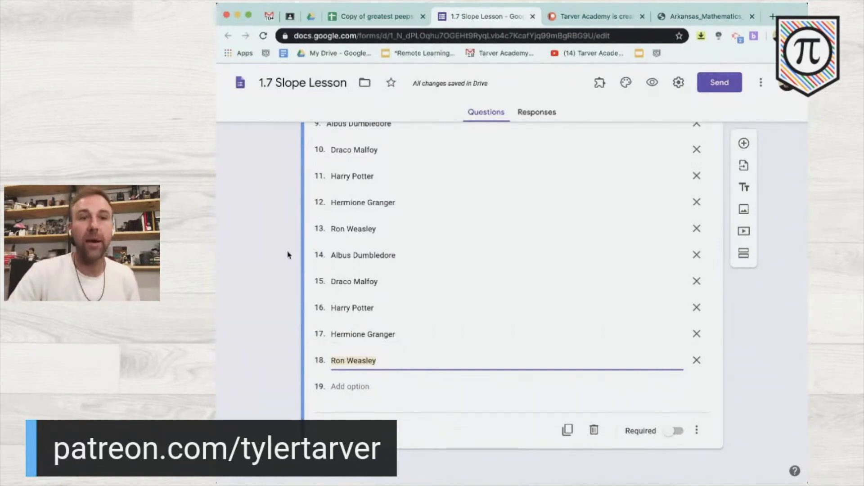
# - Delete the leftover placeholder options from the Student Name dropdown
pyautogui.scroll(9, 288, 263)
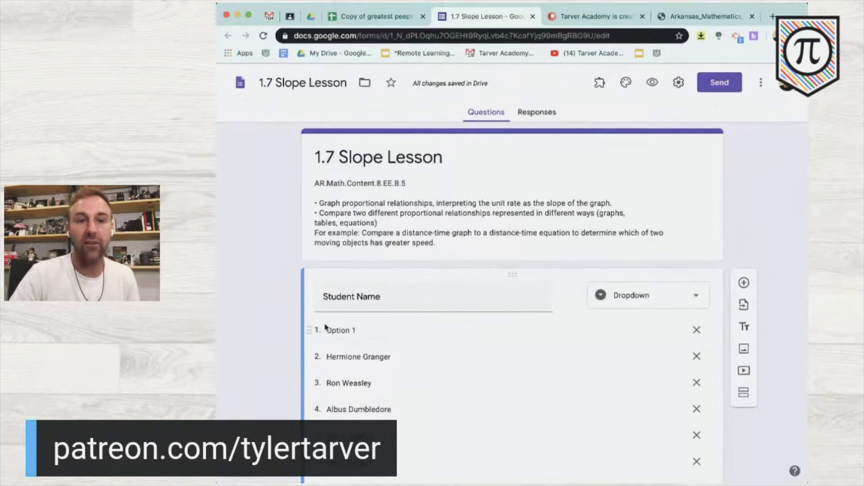
pyautogui.click(697, 330)
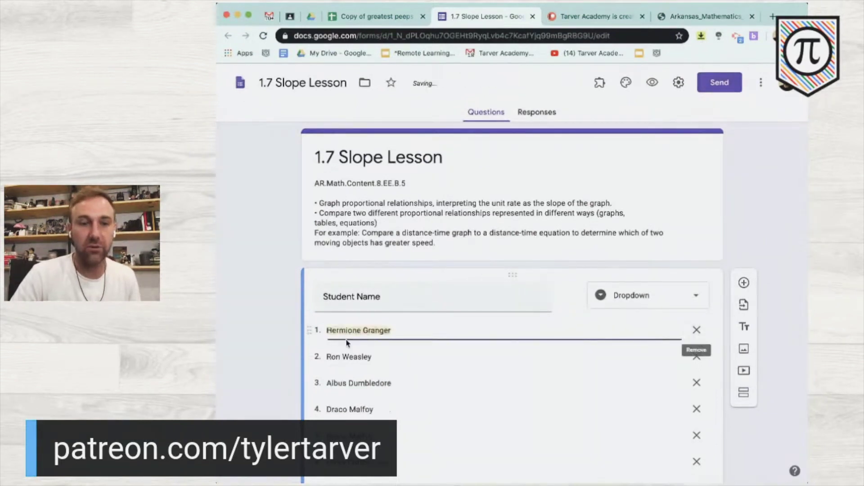
pyautogui.scroll(-9, 260, 353)
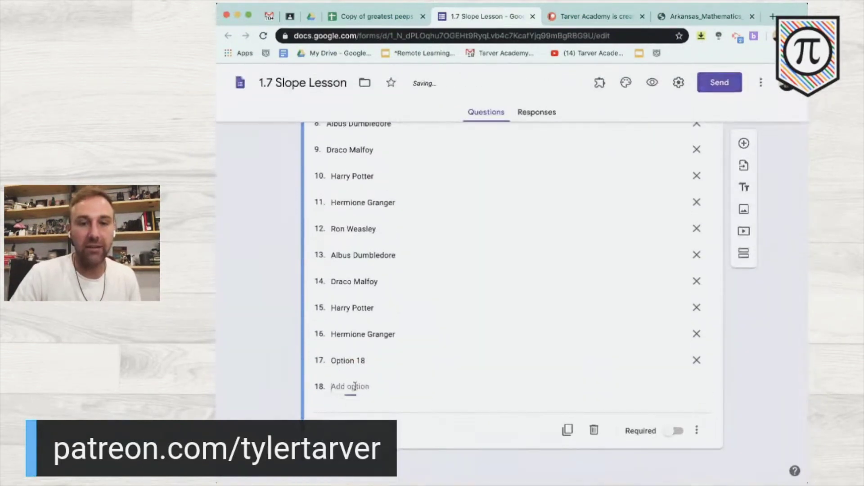
pyautogui.click(352, 387)
pyautogui.click(697, 388)
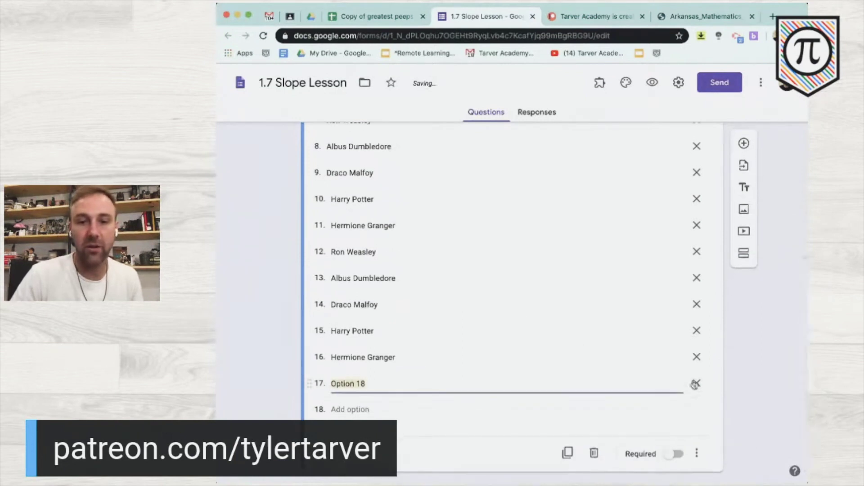
pyautogui.click(697, 383)
pyautogui.scroll(10, 314, 277)
pyautogui.scroll(-2, 315, 275)
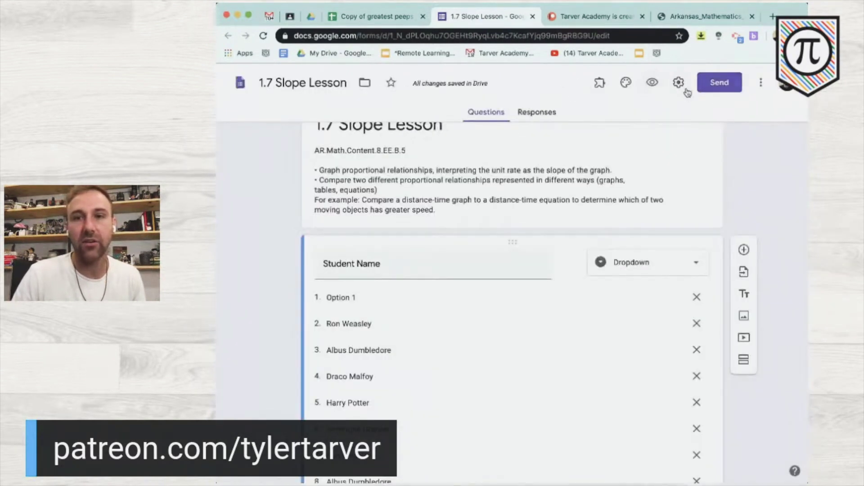
# - Turn on email address collection in the form settings, leaving response receipts off
pyautogui.click(679, 82)
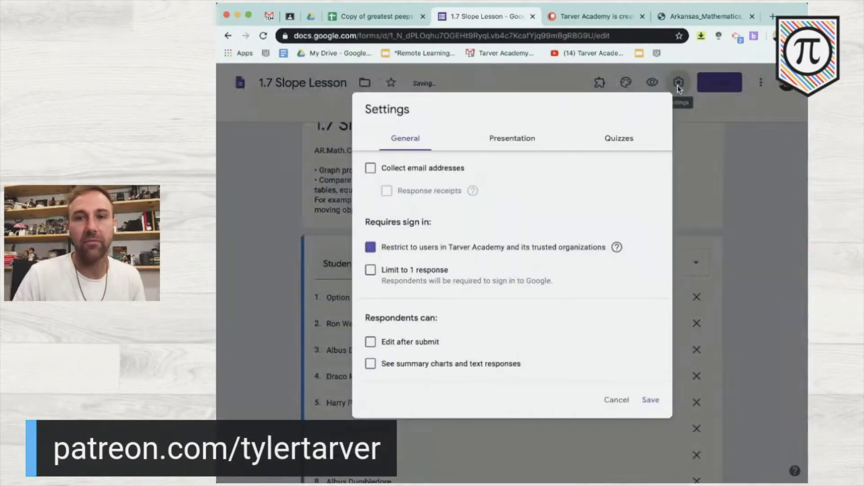
pyautogui.click(368, 167)
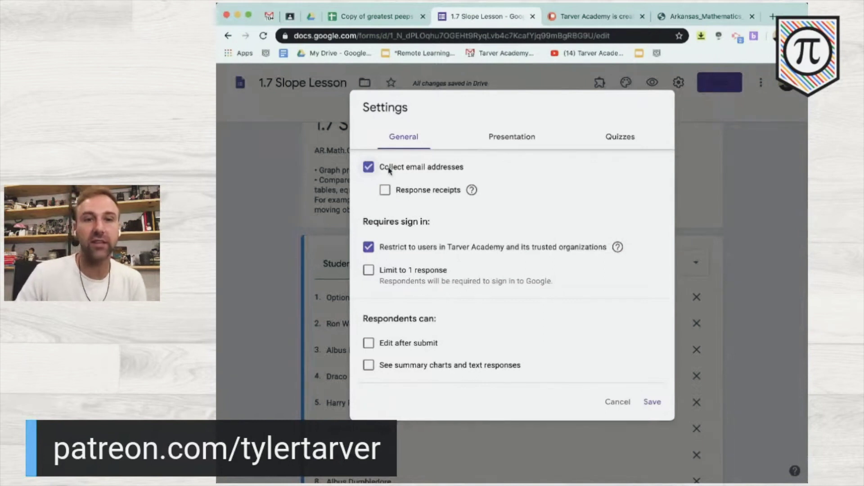
pyautogui.click(403, 193)
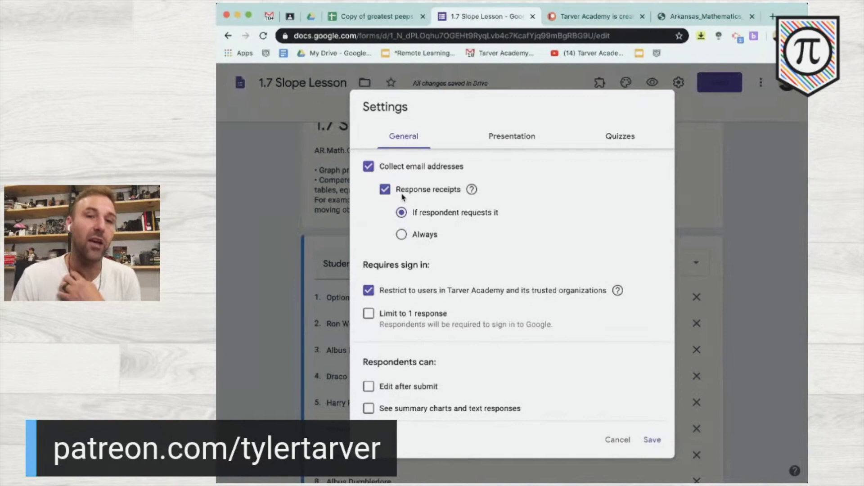
pyautogui.click(401, 235)
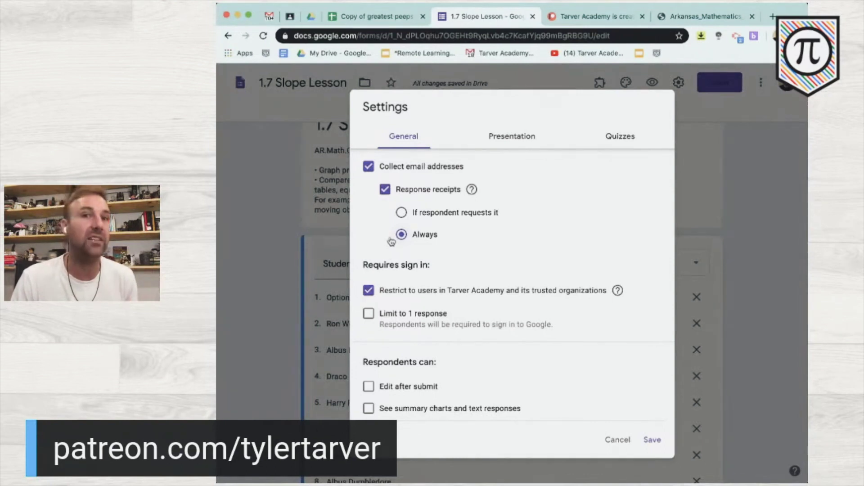
pyautogui.click(385, 190)
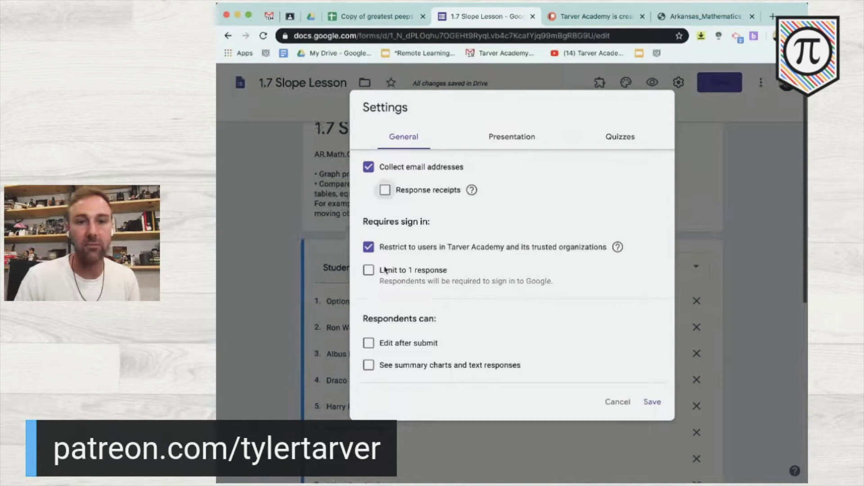
# - Keep responses restricted to the organization and limit each respondent to 1 response
pyautogui.click(400, 251)
pyautogui.click(400, 251)
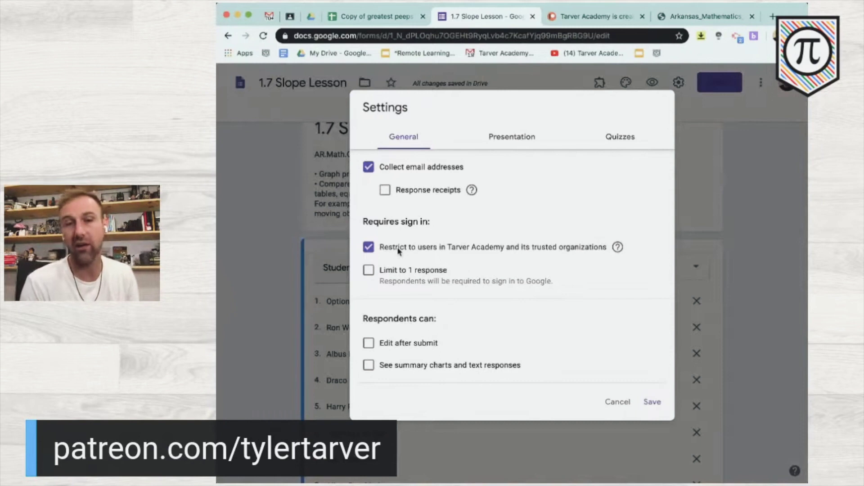
pyautogui.click(369, 270)
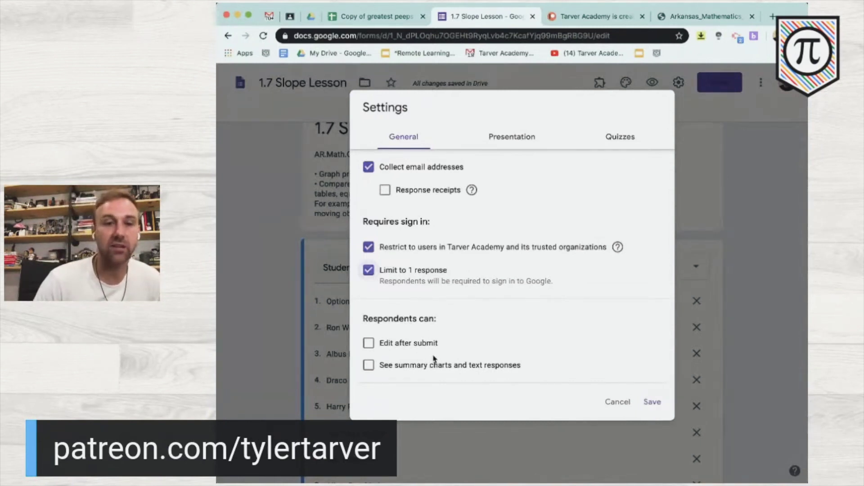
pyautogui.scroll(-1, 426, 358)
pyautogui.scroll(1, 402, 345)
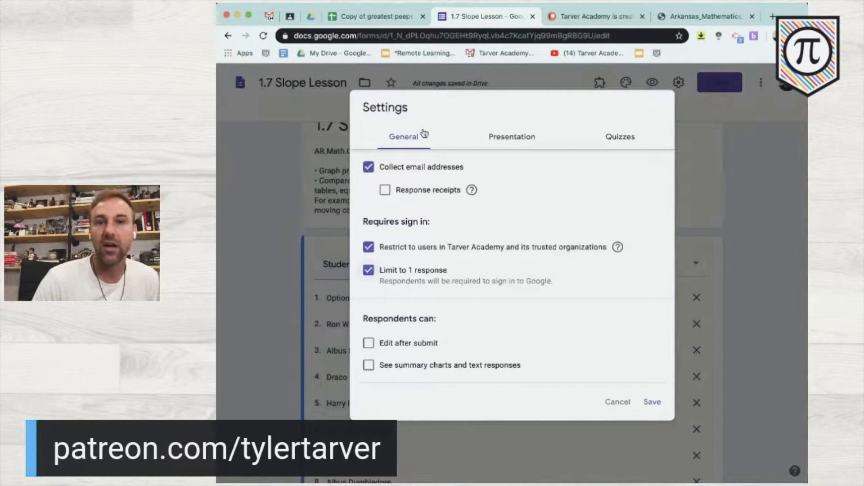
pyautogui.click(496, 144)
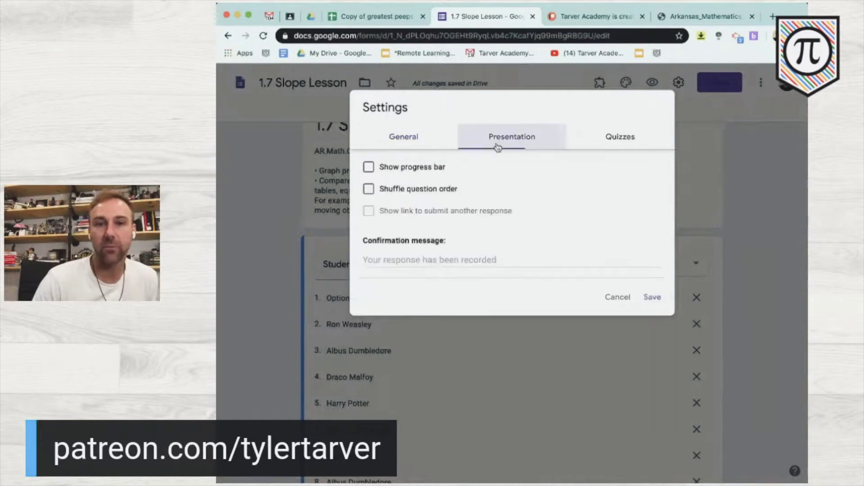
# - Show a progress bar and set the confirmation message 'Great job. Check Google Classroom… hit submit in Google Classroom'
pyautogui.click(369, 167)
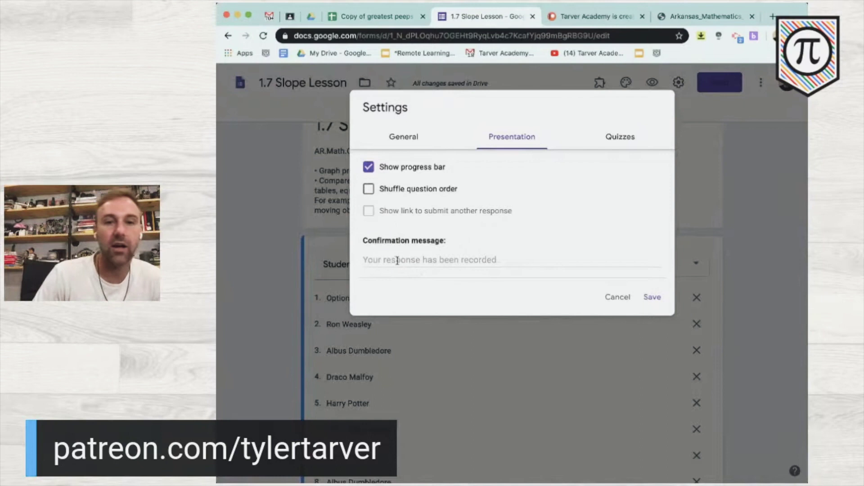
pyautogui.click(392, 256)
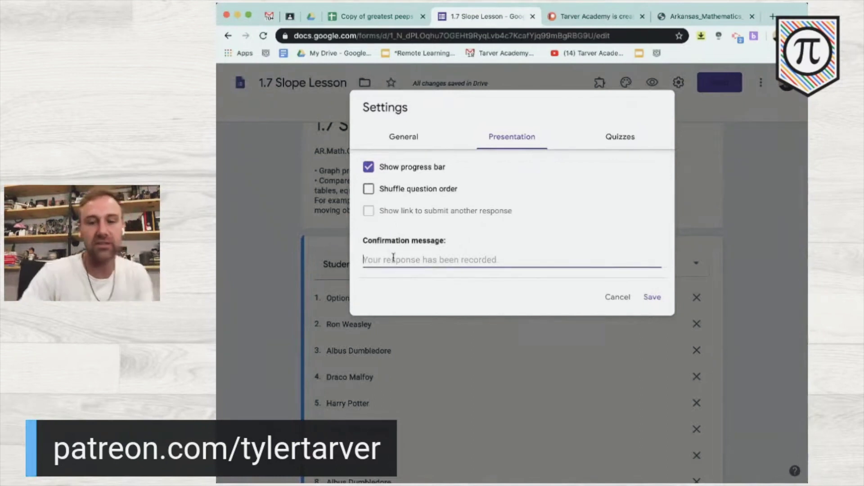
pyautogui.write('Great job')
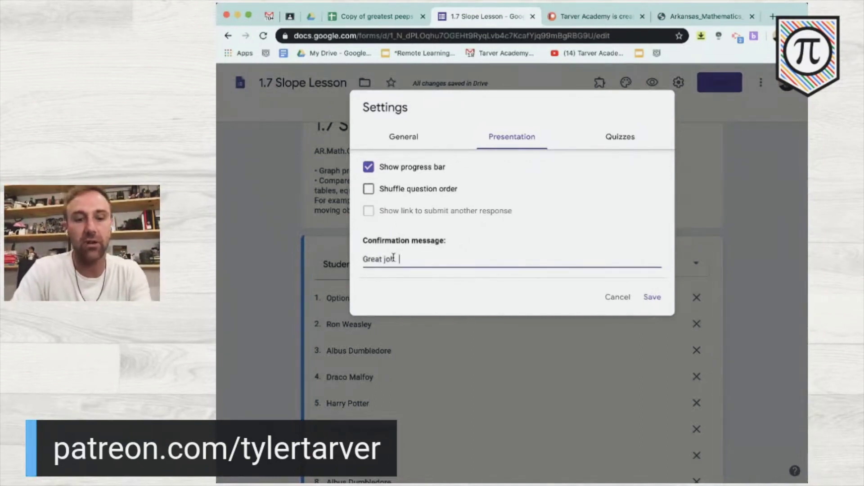
pyautogui.write('. Check Google')
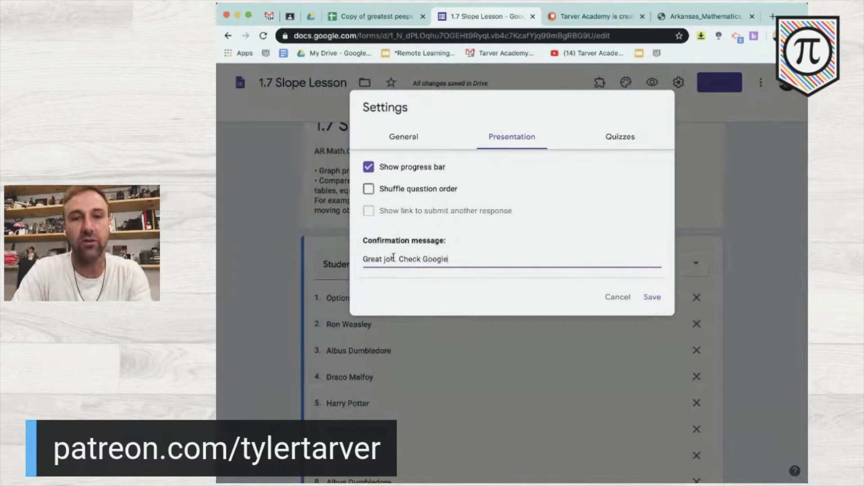
pyautogui.write(' Classroom')
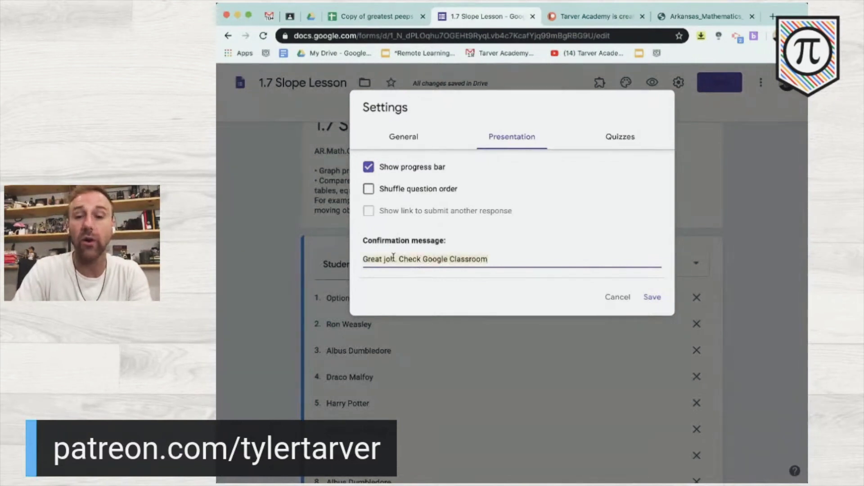
pyautogui.write('Make sure y')
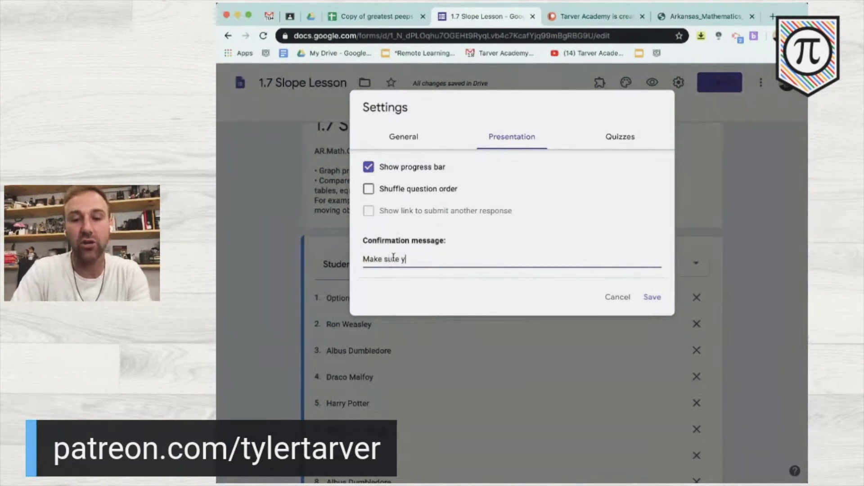
pyautogui.write('ou hit submit in ')
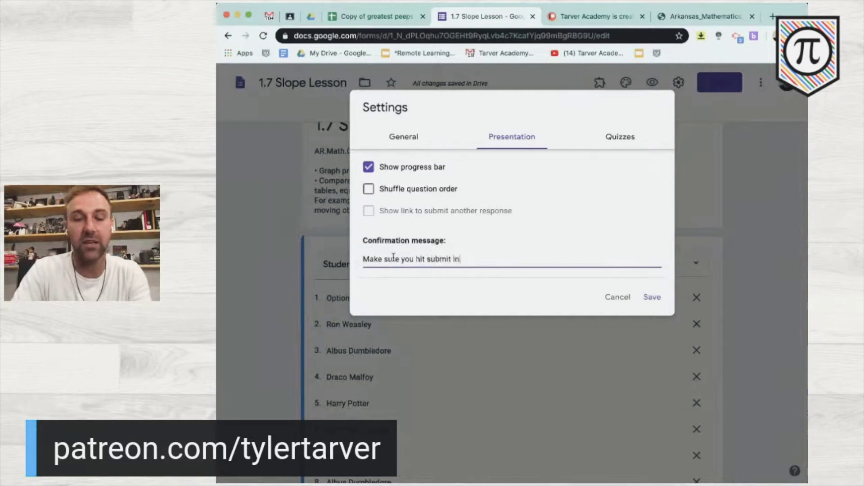
pyautogui.write('Google Cl')
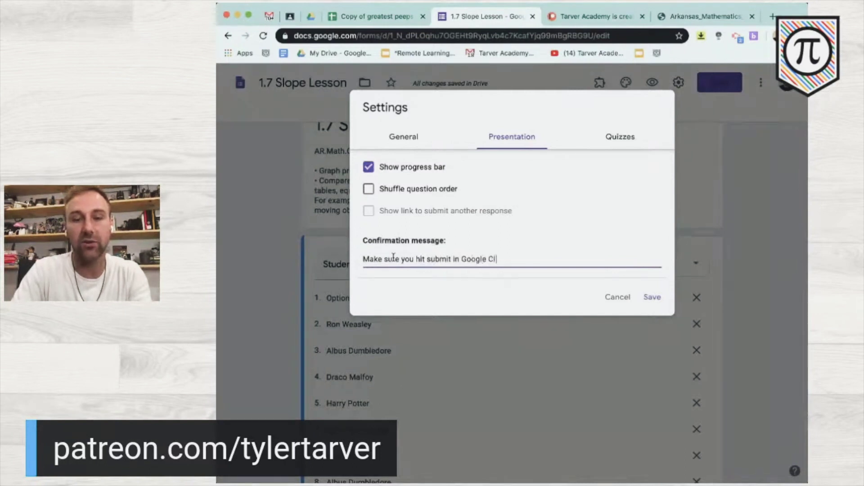
pyautogui.write('assroom to show you ')
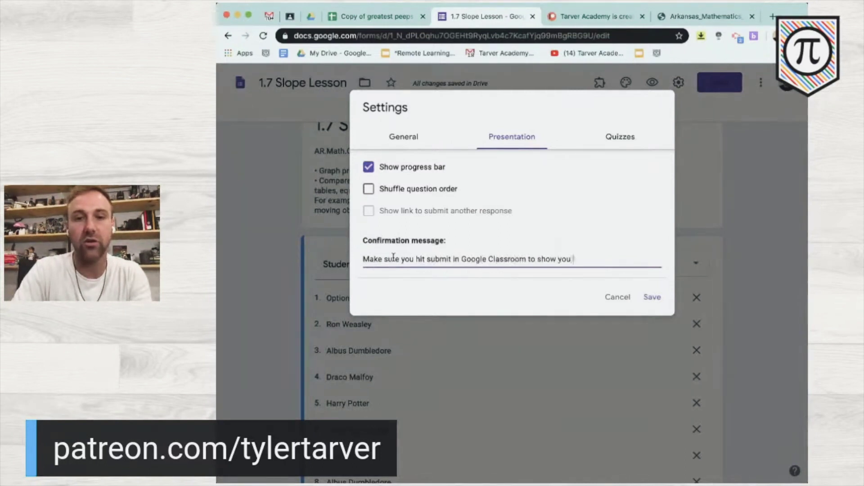
pyautogui.write('finished')
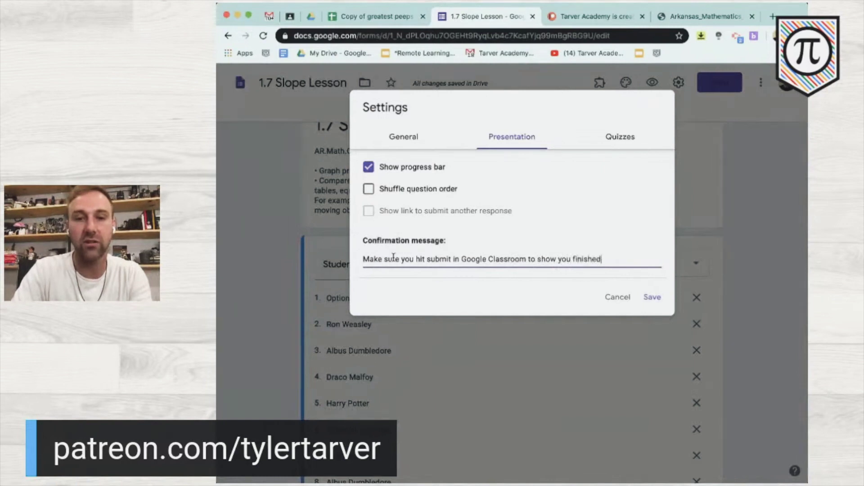
pyautogui.write(' the lesson.')
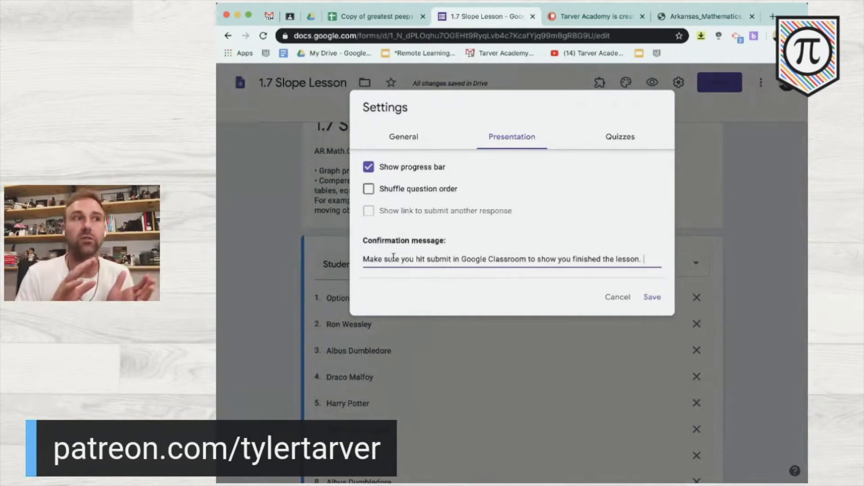
pyautogui.click(613, 141)
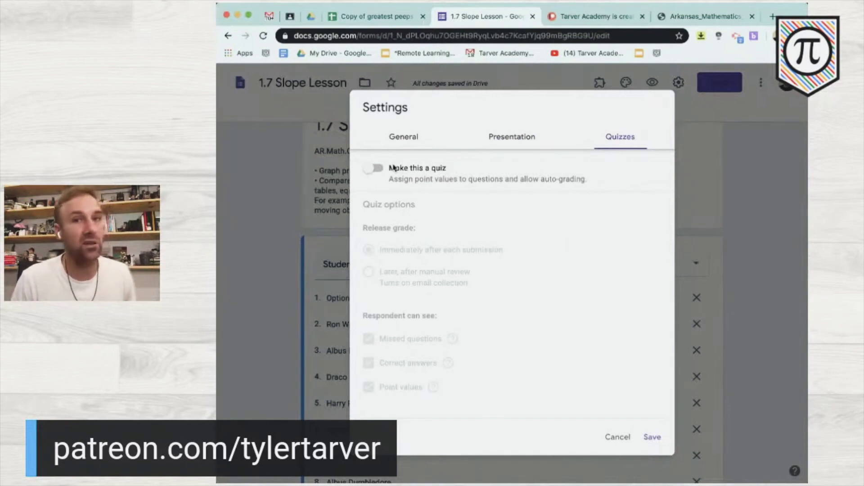
# - Make the form a quiz, hide missed questions and correct answers from students, and save
pyautogui.click(393, 168)
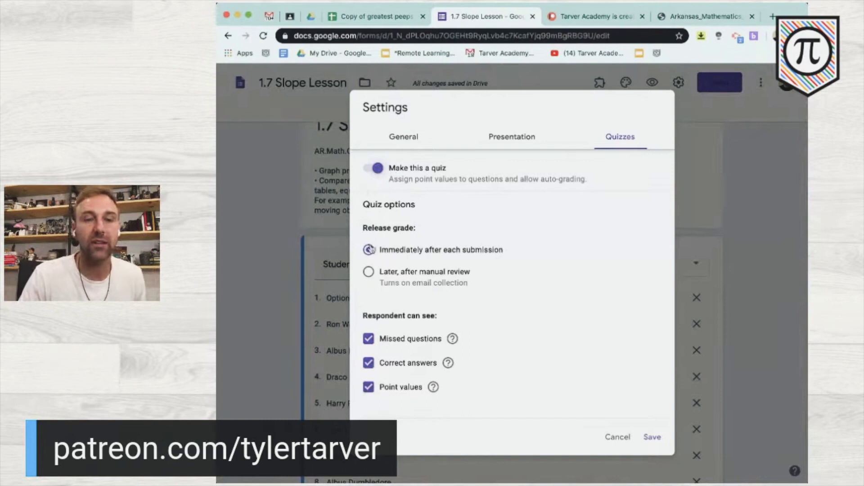
pyautogui.click(368, 339)
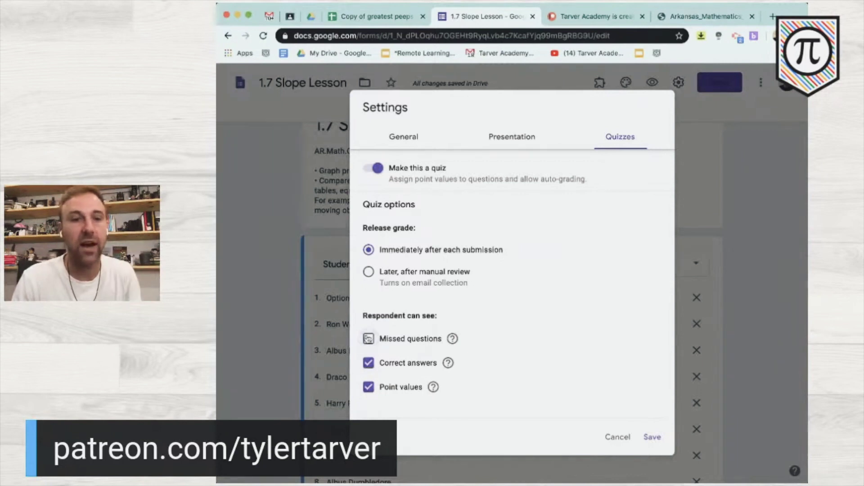
pyautogui.click(369, 363)
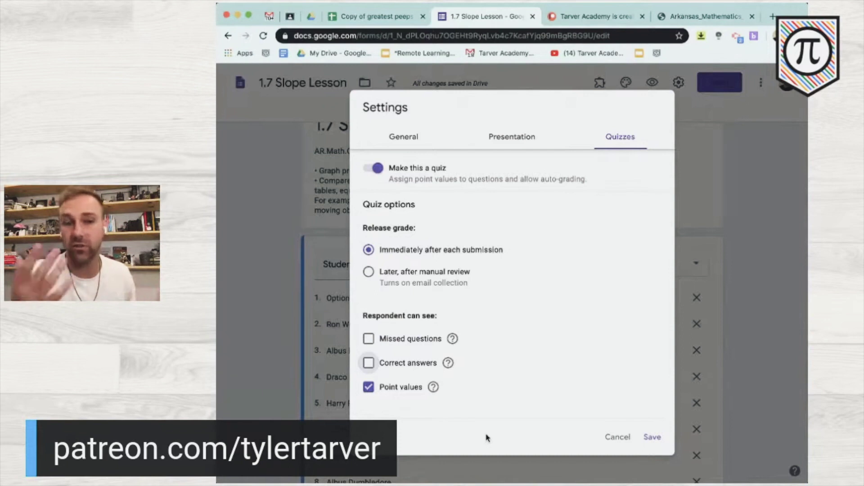
pyautogui.click(652, 437)
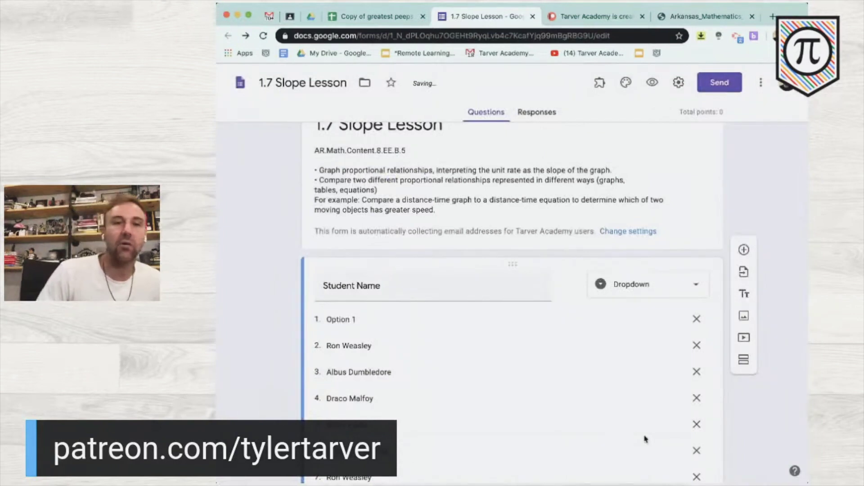
# - Add a new question titled 'Class Period' below the student name list
pyautogui.scroll(-4, 643, 435)
pyautogui.scroll(4, 626, 405)
pyautogui.scroll(-2, 562, 271)
pyautogui.scroll(-5, 533, 220)
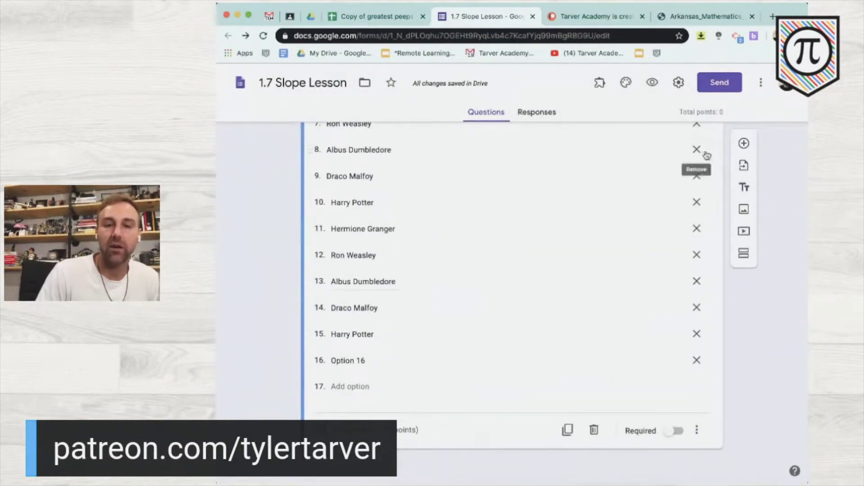
pyautogui.click(744, 144)
pyautogui.write('Class Period')
# - Give Class Period answer choices 1, 2, 3, 5, 6 and 7, then duplicate the question
pyautogui.click(401, 440)
pyautogui.write('1')
pyautogui.press('Return')
pyautogui.write('2')
pyautogui.press('Return')
pyautogui.write('3')
pyautogui.press('Return')
pyautogui.write('5')
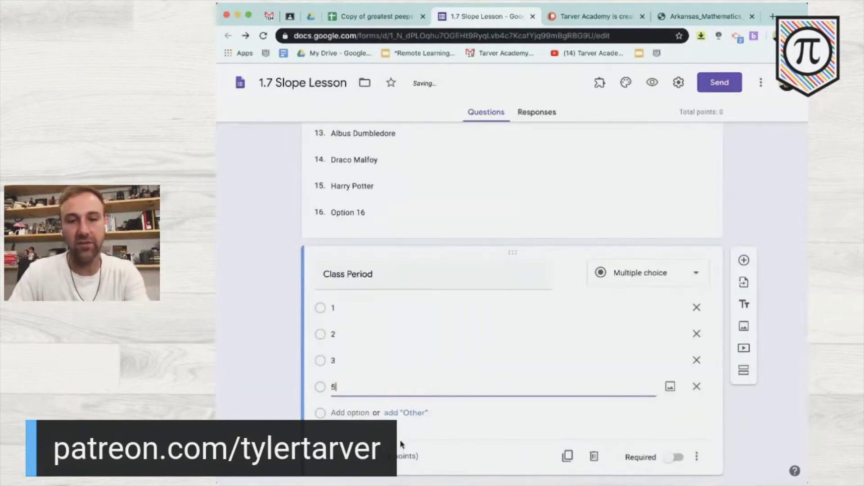
pyautogui.press('Return')
pyautogui.write('6')
pyautogui.press('Return')
pyautogui.write('7')
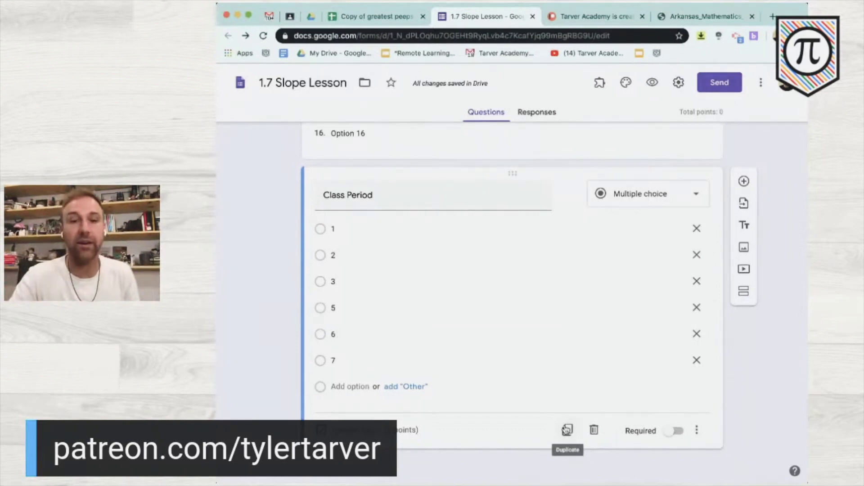
pyautogui.click(566, 430)
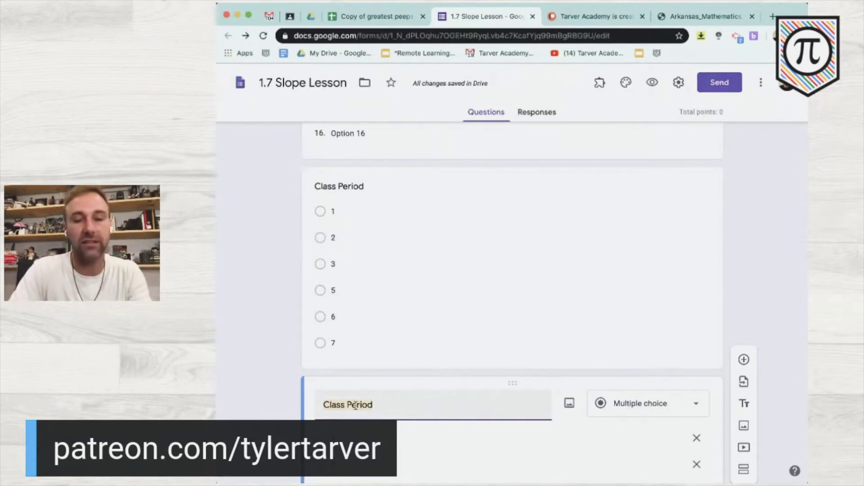
# - Retitle the copy 'How much do you know about Slope right now?' as a 1–5 scale labelled 'Nothing' to 'I got it already'
pyautogui.write('How ')
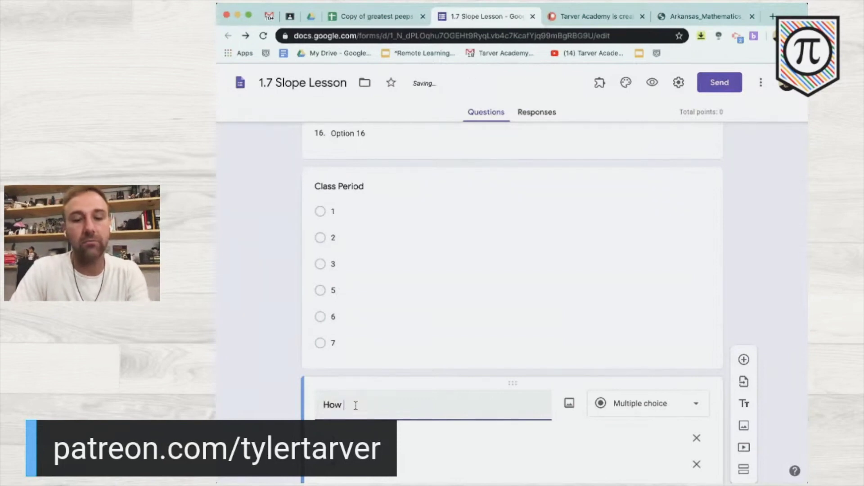
pyautogui.write('much do you know ')
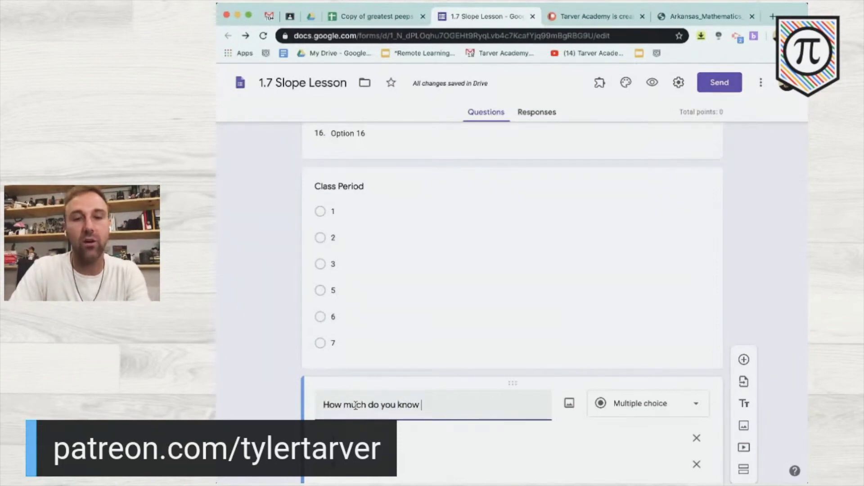
pyautogui.write('about Slope rig')
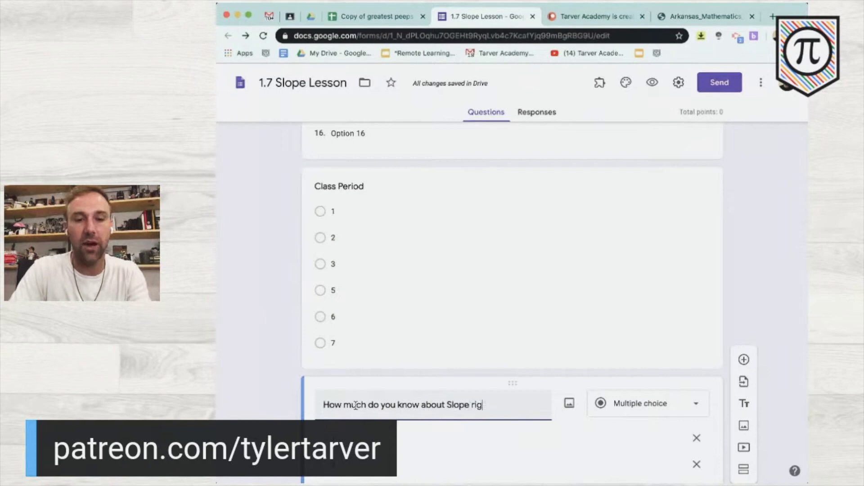
pyautogui.write('ht now?')
pyautogui.scroll(-3, 729, 364)
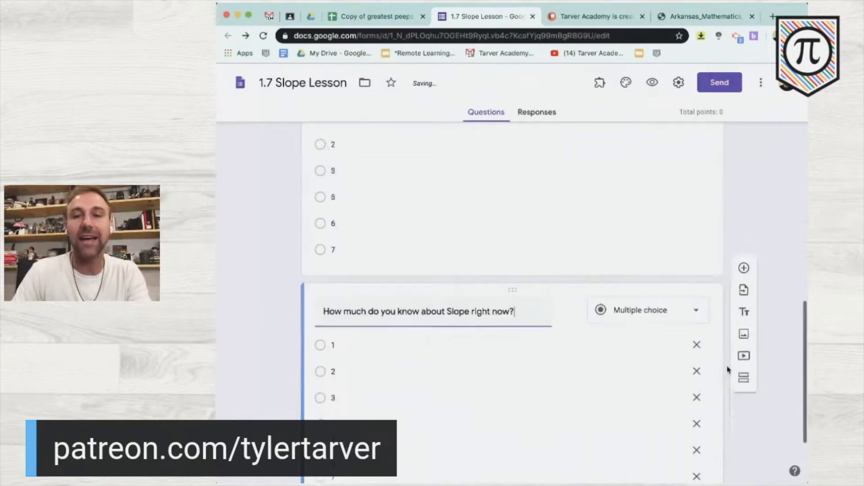
pyautogui.click(694, 305)
pyautogui.click(658, 339)
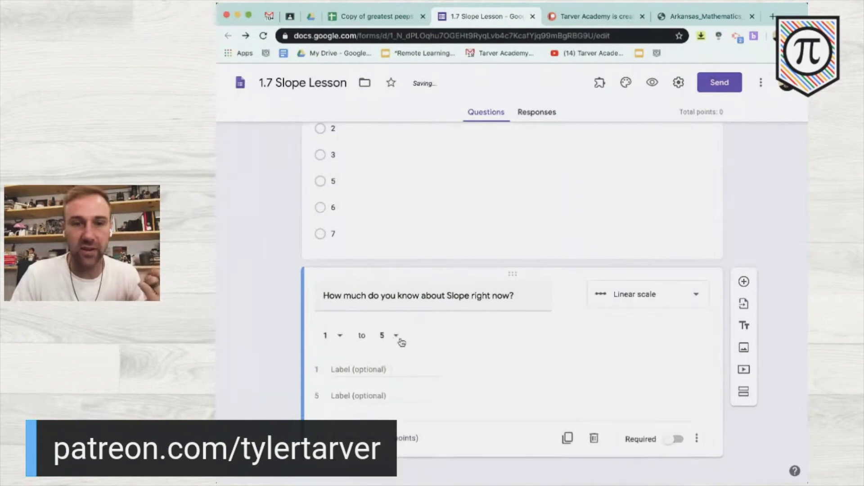
pyautogui.click(358, 368)
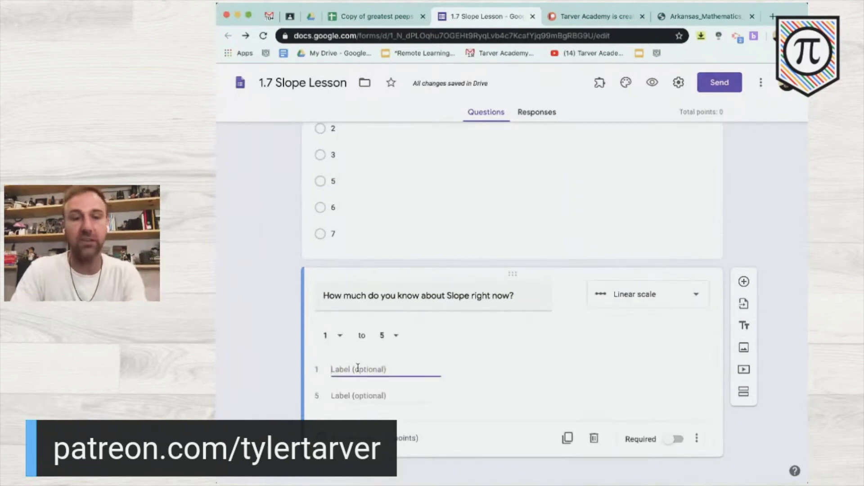
pyautogui.write('Nothing')
pyautogui.click(364, 395)
pyautogui.write('I got it already')
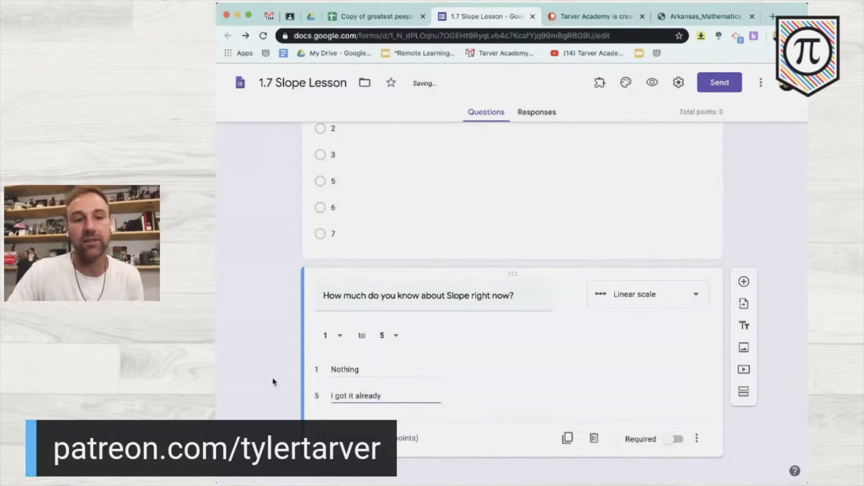
pyautogui.click(273, 381)
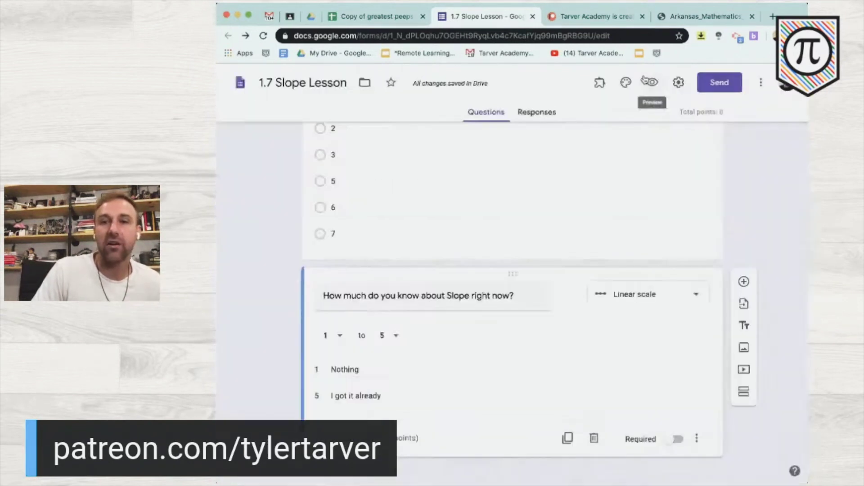
pyautogui.click(644, 80)
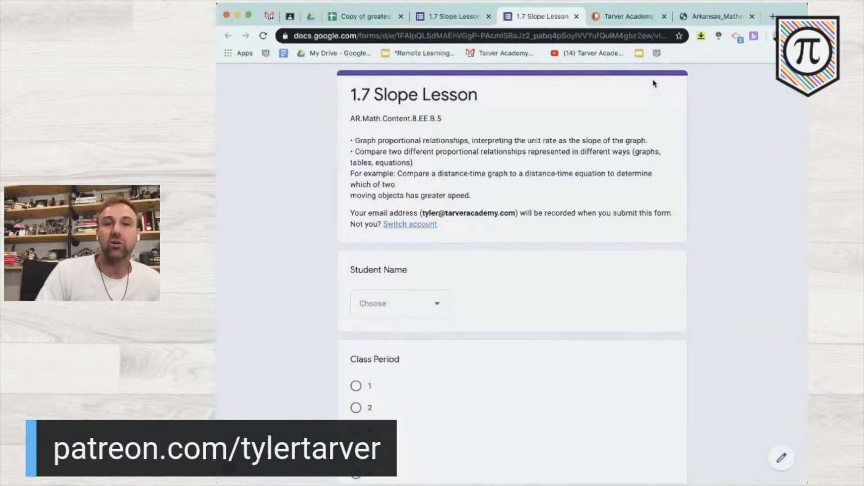
pyautogui.scroll(-3, 640, 227)
pyautogui.click(431, 190)
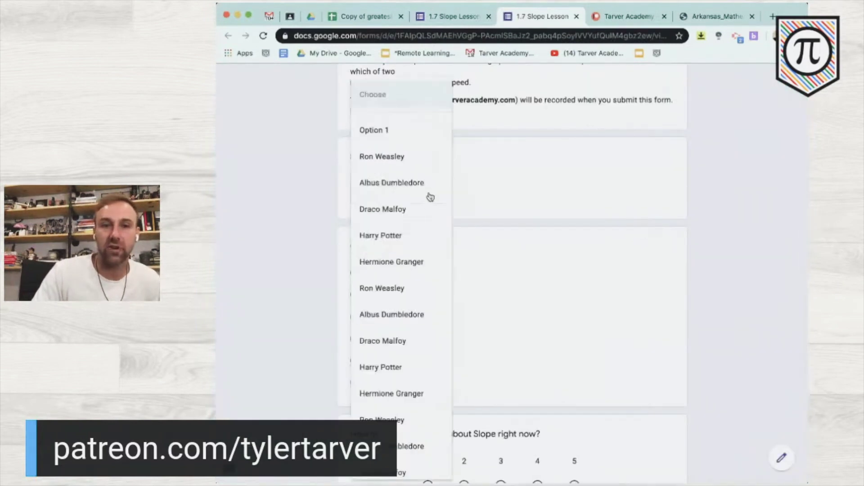
pyautogui.click(387, 235)
pyautogui.click(357, 317)
pyautogui.scroll(-3, 359, 321)
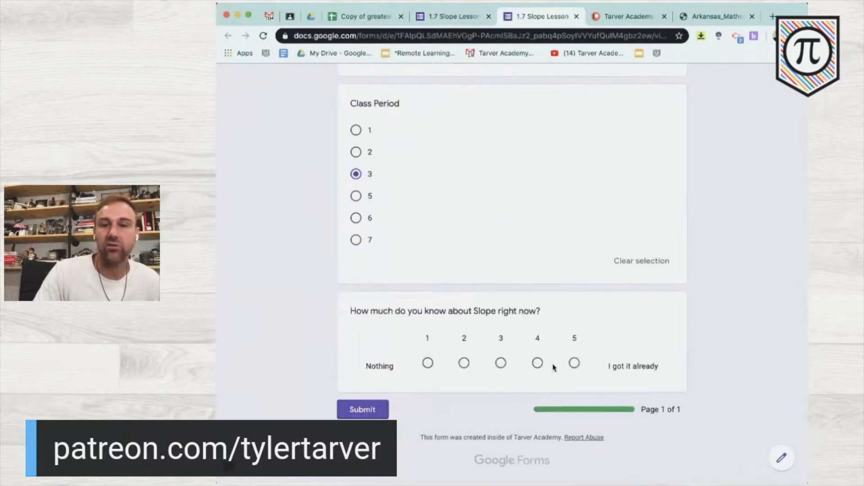
pyautogui.click(537, 363)
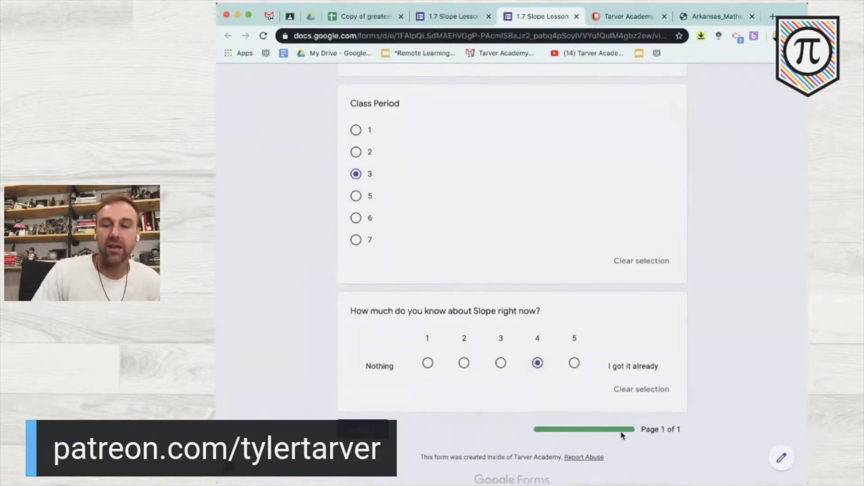
pyautogui.scroll(5, 622, 435)
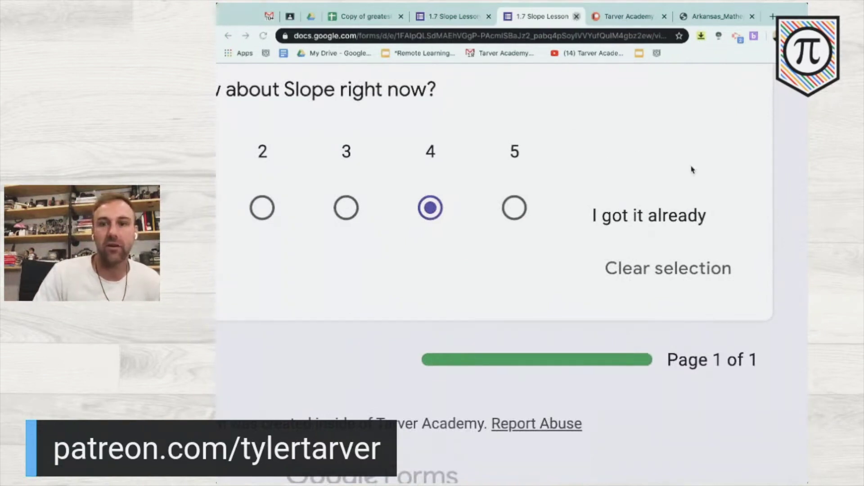
pyautogui.press('super+w')
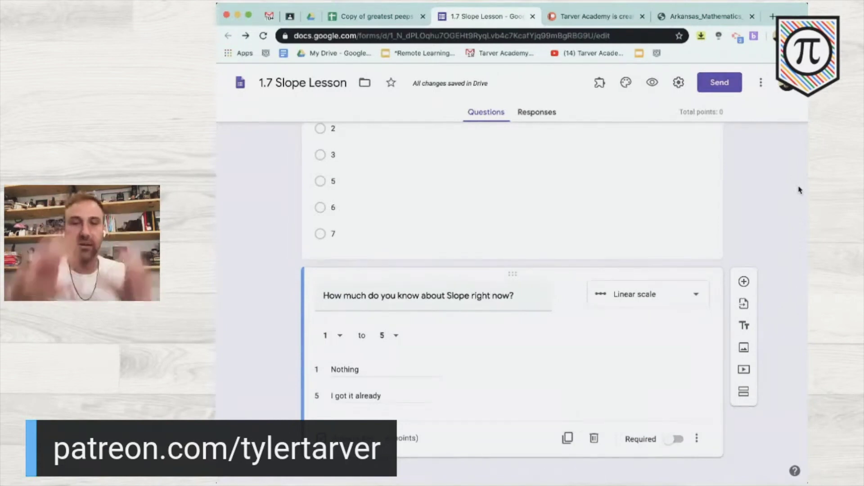
pyautogui.scroll(-1, 799, 190)
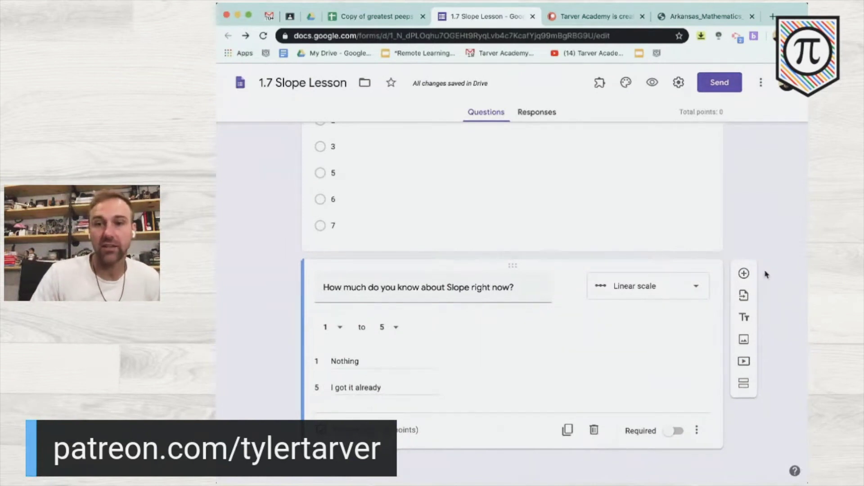
pyautogui.scroll(5, 740, 281)
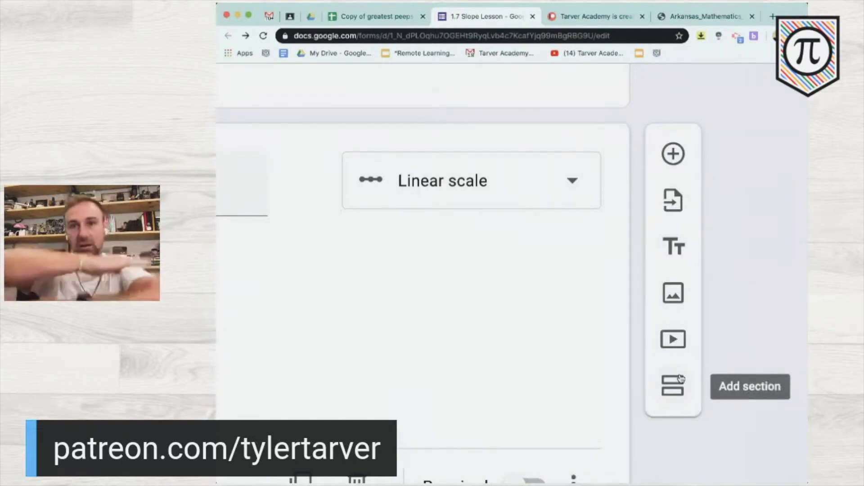
pyautogui.scroll(-5, 680, 385)
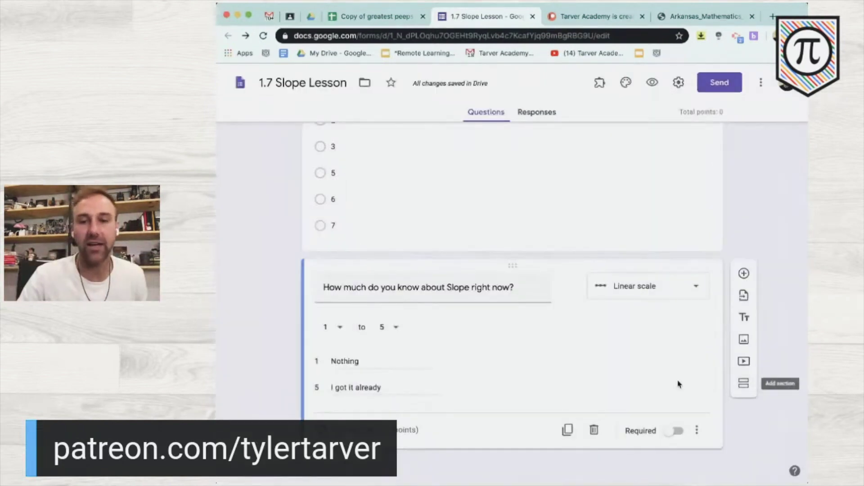
# - Add a new section after the slope question, with section 1 continuing to the next section
pyautogui.click(744, 383)
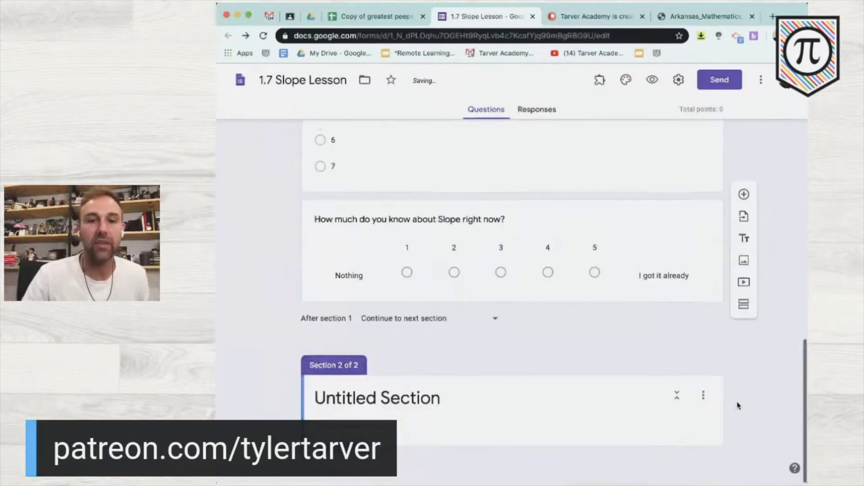
pyautogui.scroll(3, 363, 337)
pyautogui.scroll(-3, 362, 338)
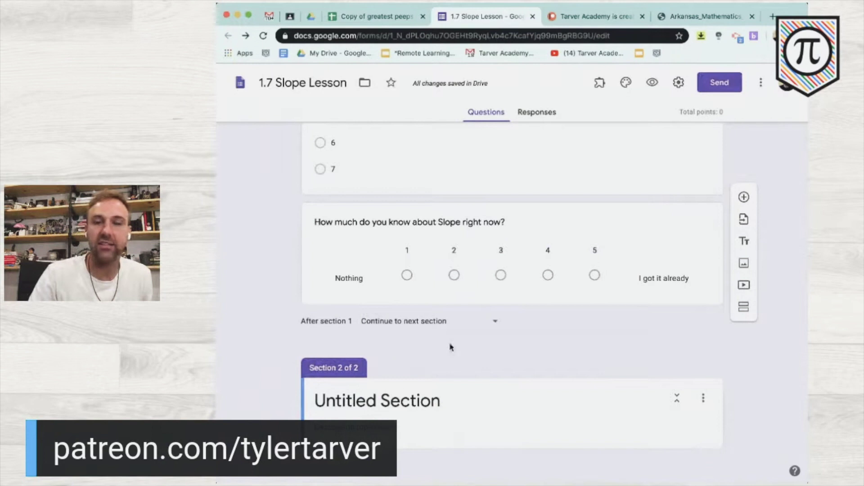
pyautogui.scroll(5, 405, 326)
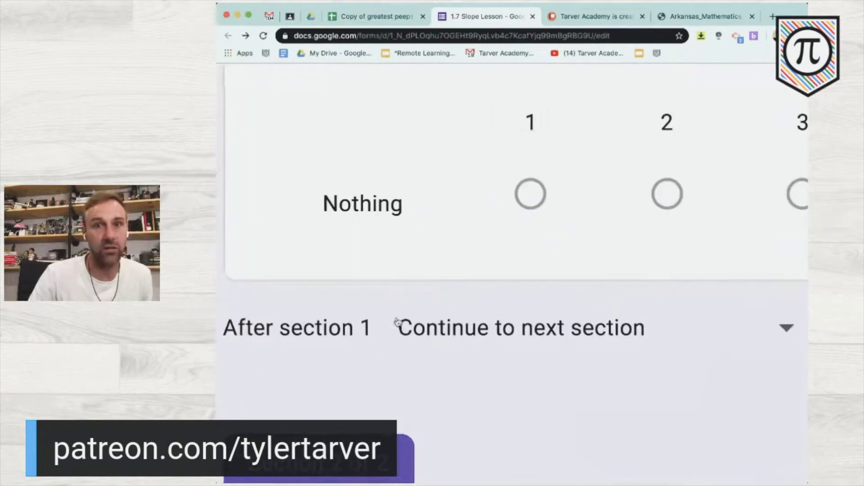
pyautogui.scroll(-5, 397, 323)
pyautogui.click(508, 335)
pyautogui.scroll(-3, 517, 378)
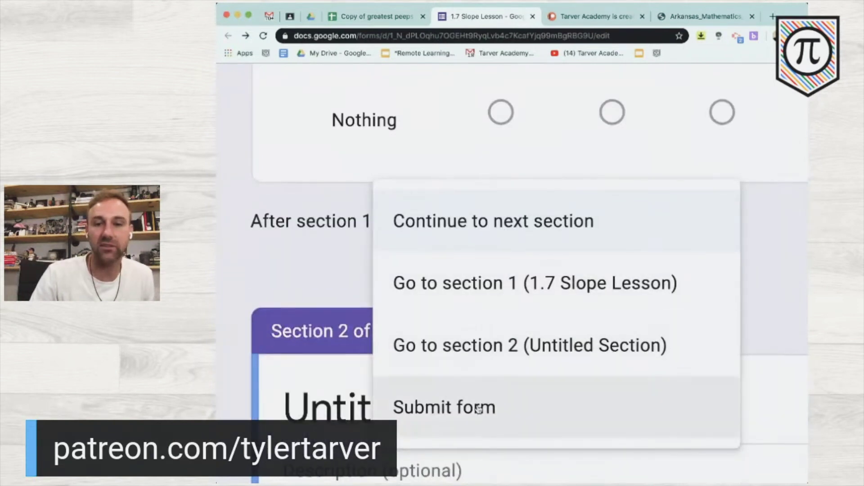
pyautogui.click(320, 255)
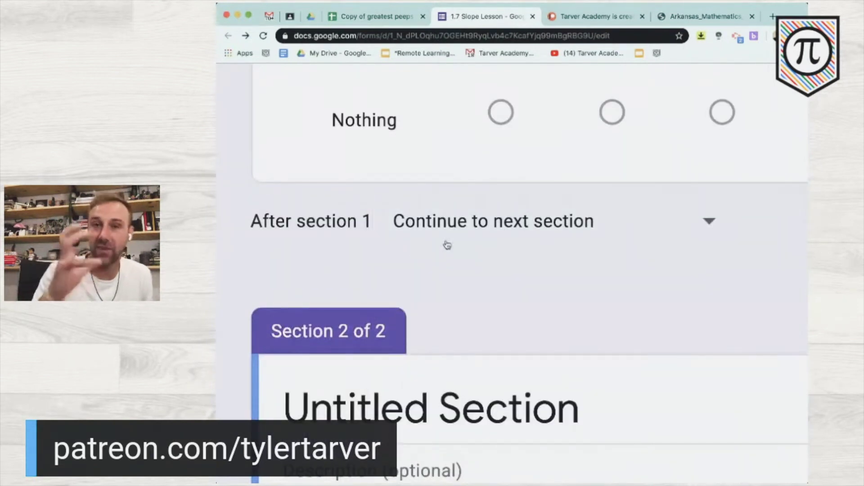
pyautogui.press('super+0')
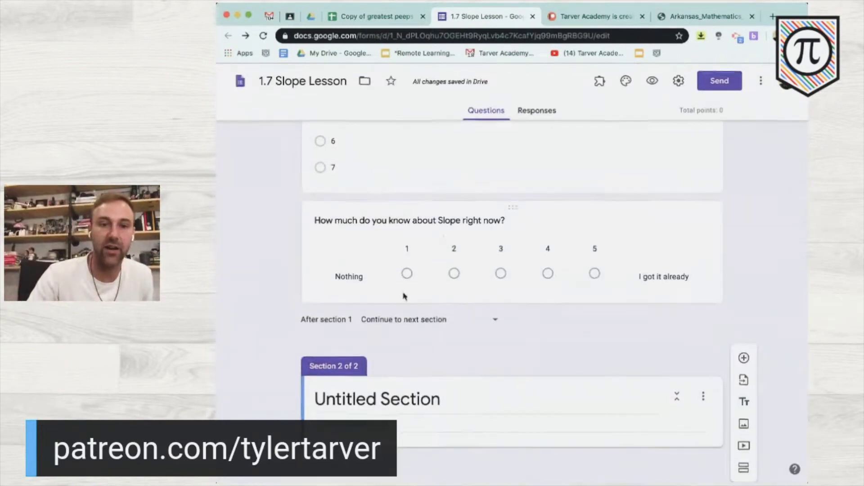
# - Title the second section 'Learning Slope'
pyautogui.click(405, 396)
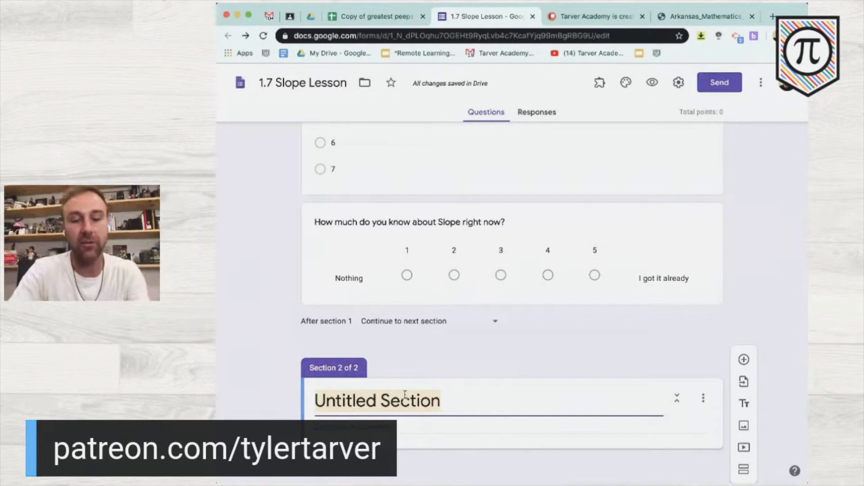
pyautogui.write('Learning Slope')
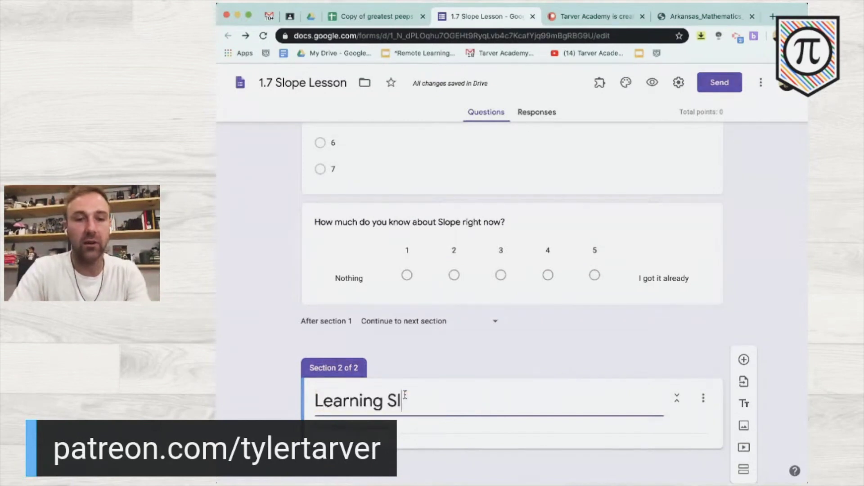
pyautogui.click(281, 386)
pyautogui.scroll(-1, 281, 386)
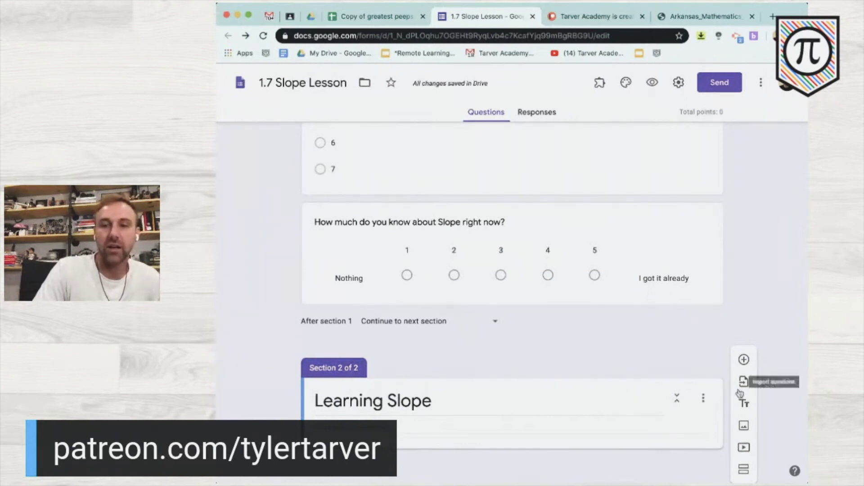
# - Embed the 'How to Find Slope' YouTube video found by searching 'tarver slope'
pyautogui.click(744, 449)
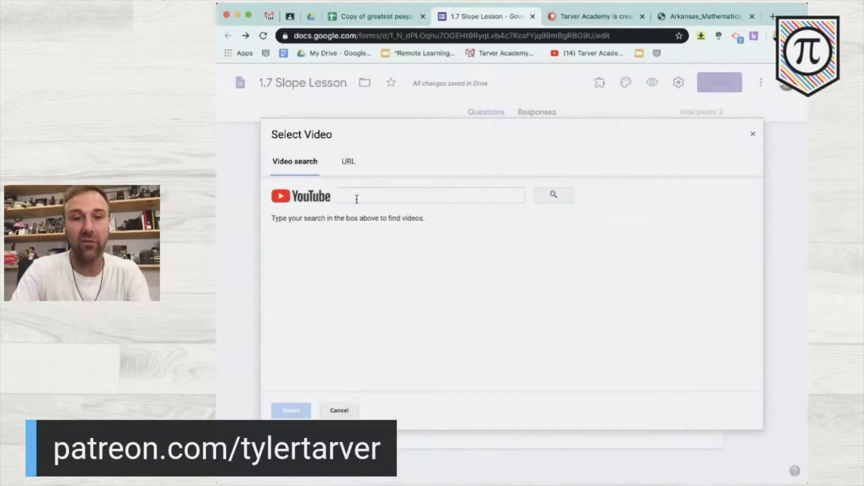
pyautogui.write('tarver slope')
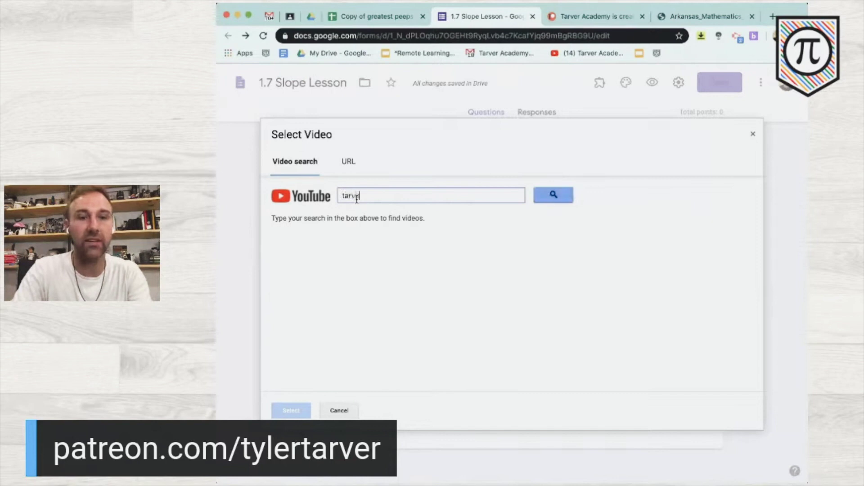
pyautogui.press('Return')
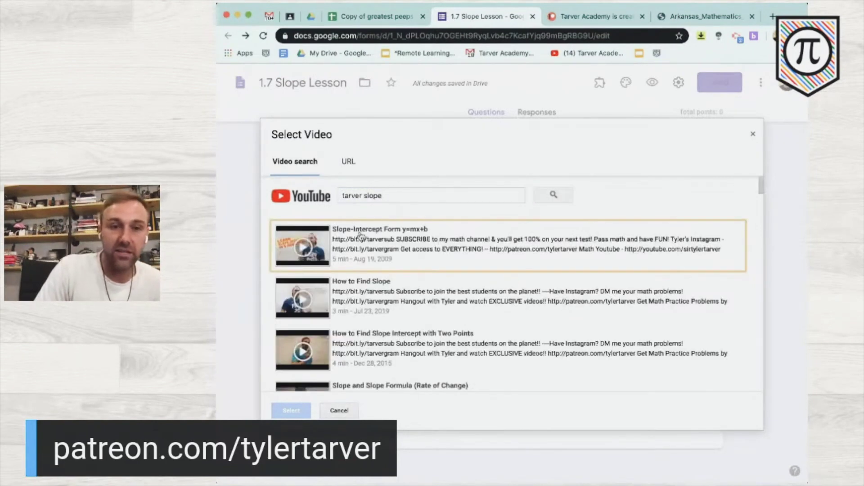
pyautogui.click(368, 242)
pyautogui.click(351, 304)
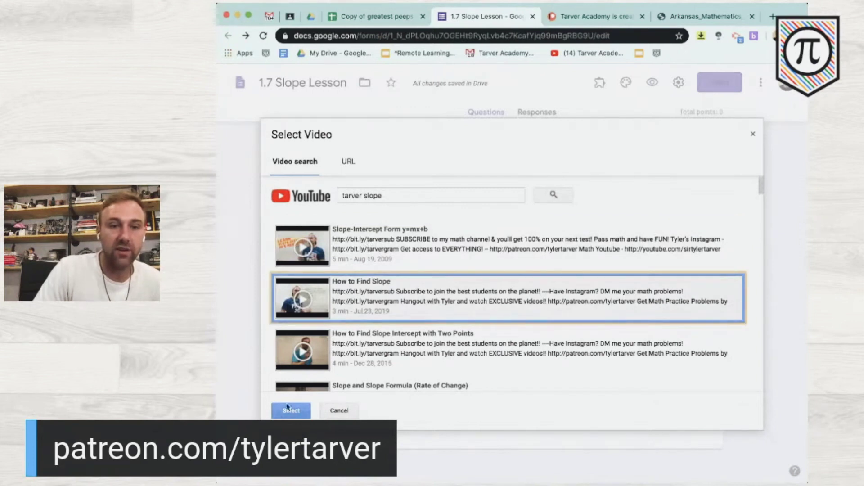
pyautogui.click(280, 412)
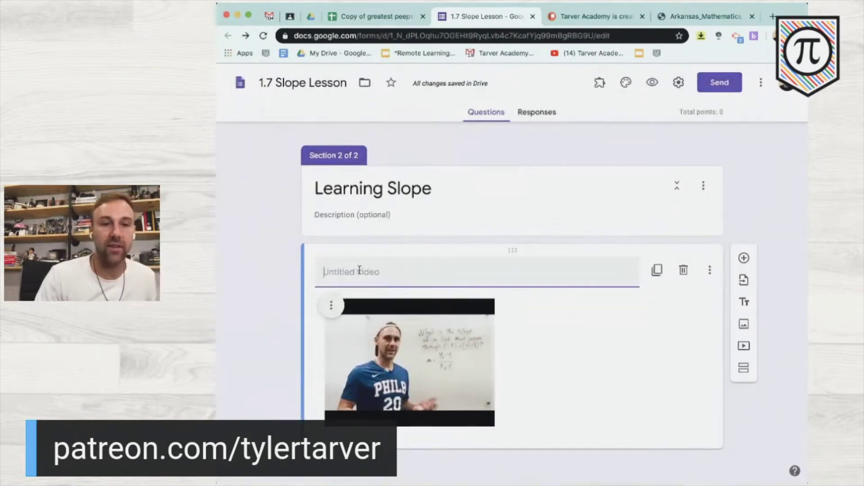
# - Caption the video 'Watch the video, take notes on paper' and add question '1. What is the Slope Formula?'
pyautogui.write('Watch the ')
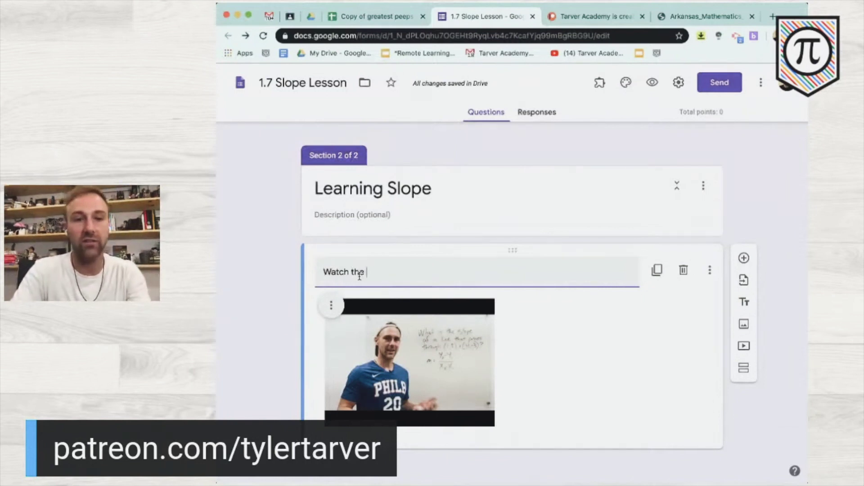
pyautogui.write('video, take notes on')
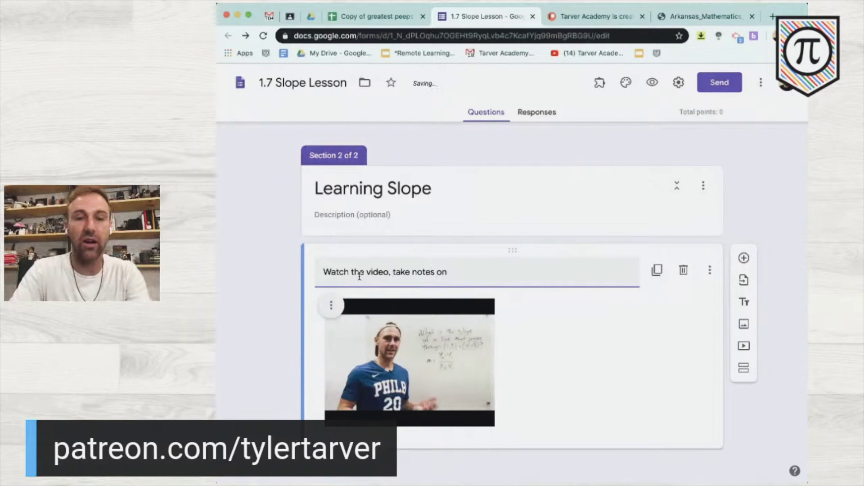
pyautogui.write(' paper')
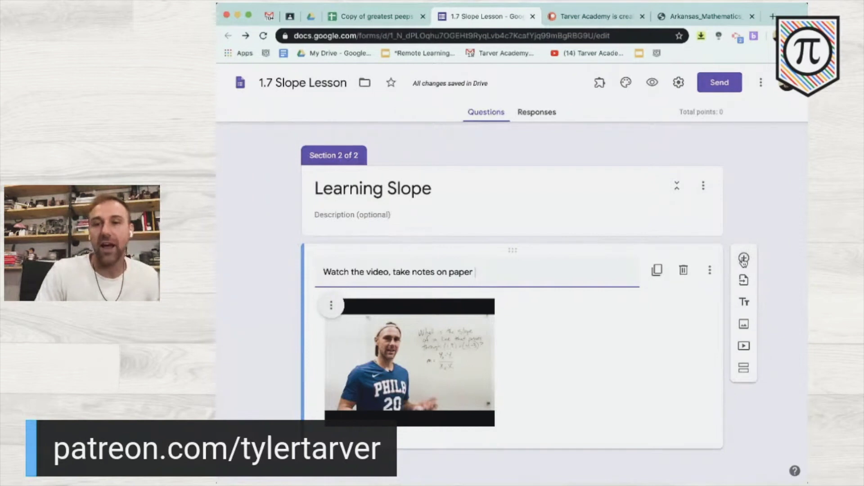
pyautogui.click(745, 259)
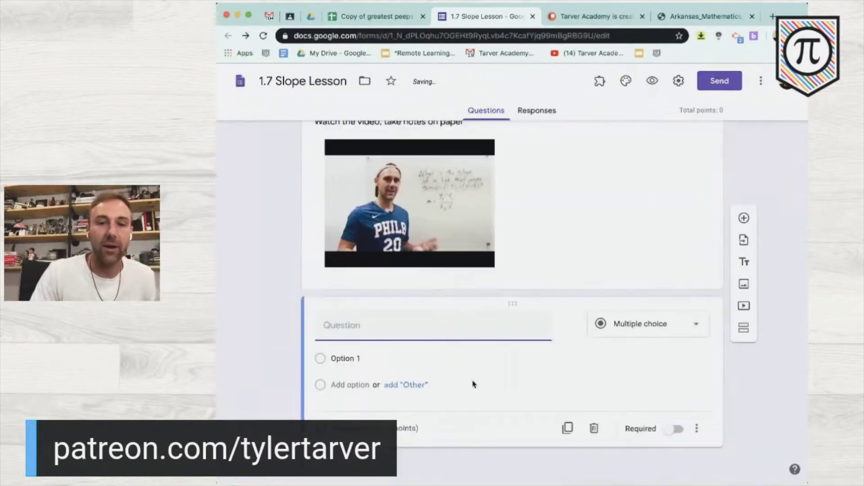
pyautogui.write('1.')
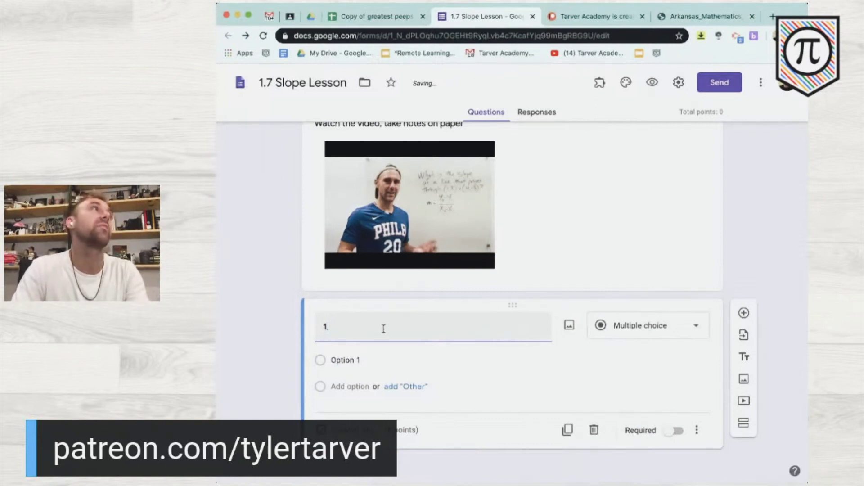
pyautogui.write(' What is the Slope Formula?')
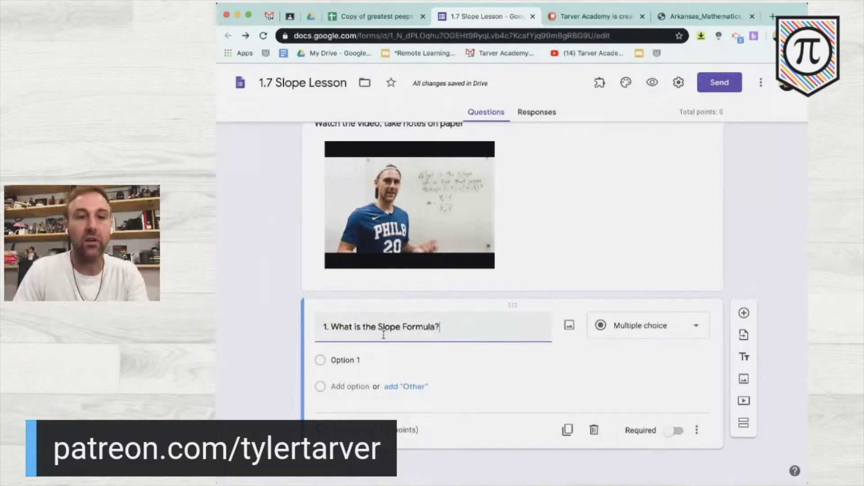
# - Set question 1 to Multiple choice and enter the first answer 'x2^2 - x^1'
pyautogui.click(667, 350)
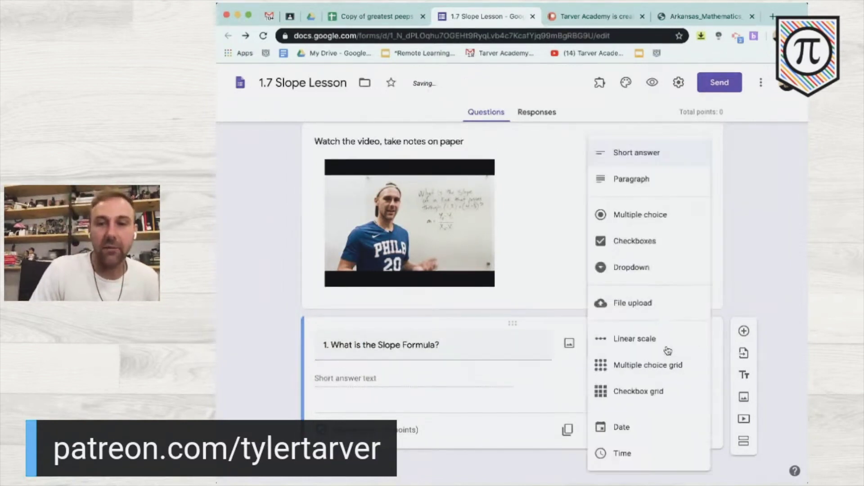
pyautogui.click(662, 218)
pyautogui.click(364, 361)
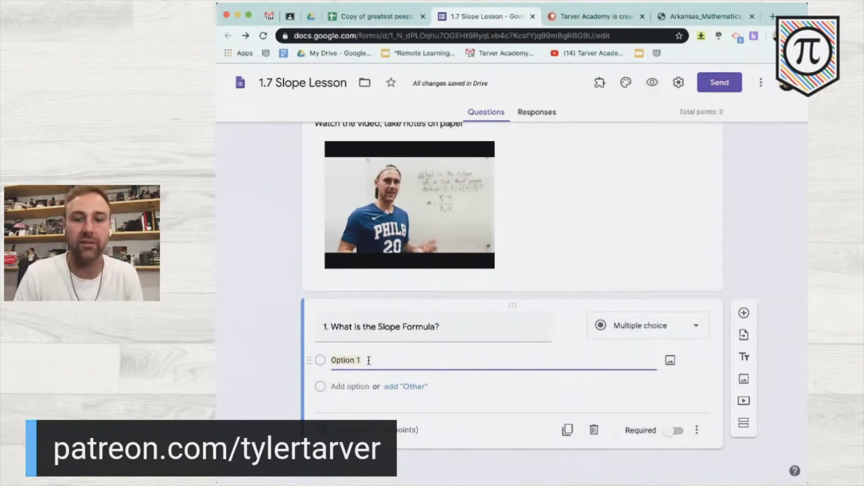
pyautogui.write('x')
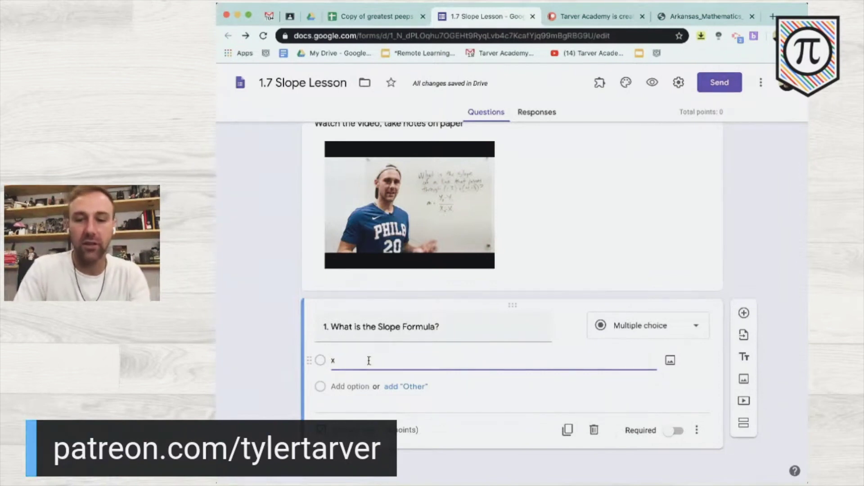
pyautogui.write('2^2')
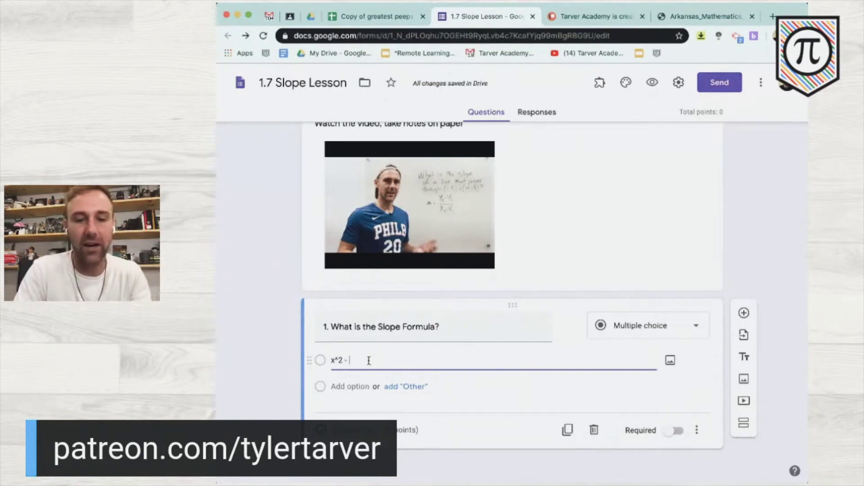
pyautogui.write(' -')
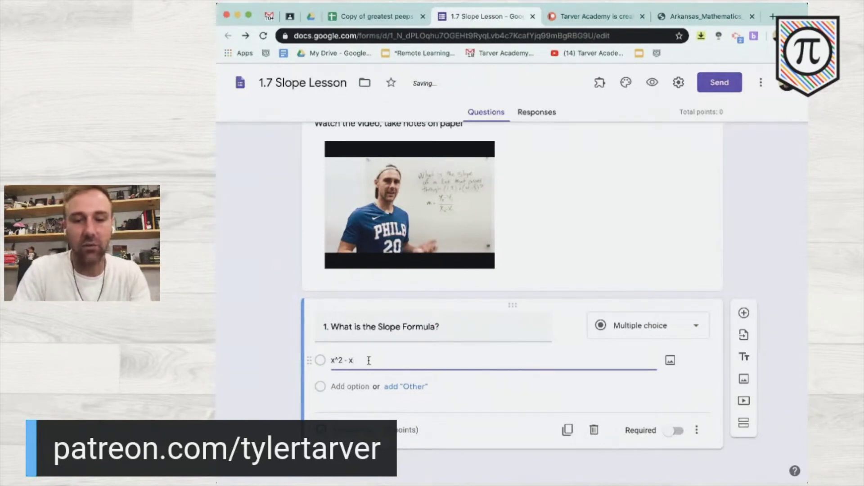
pyautogui.write(' x^')
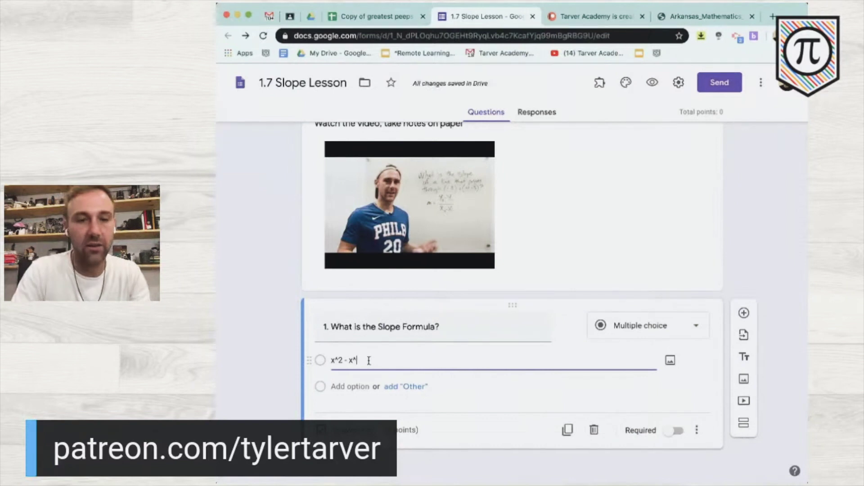
pyautogui.write('1 /')
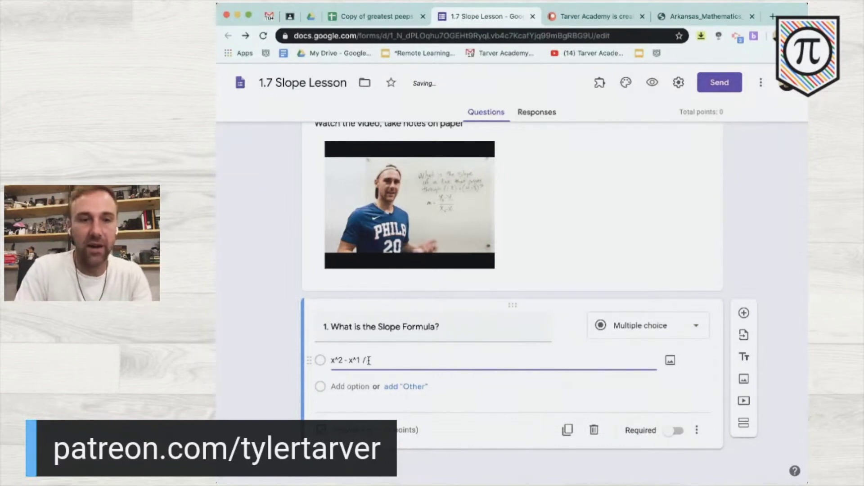
# - Wrap the first answer in parentheses and space out its division slash
pyautogui.click(331, 361)
pyautogui.write('(')
pyautogui.click(362, 361)
pyautogui.write(')')
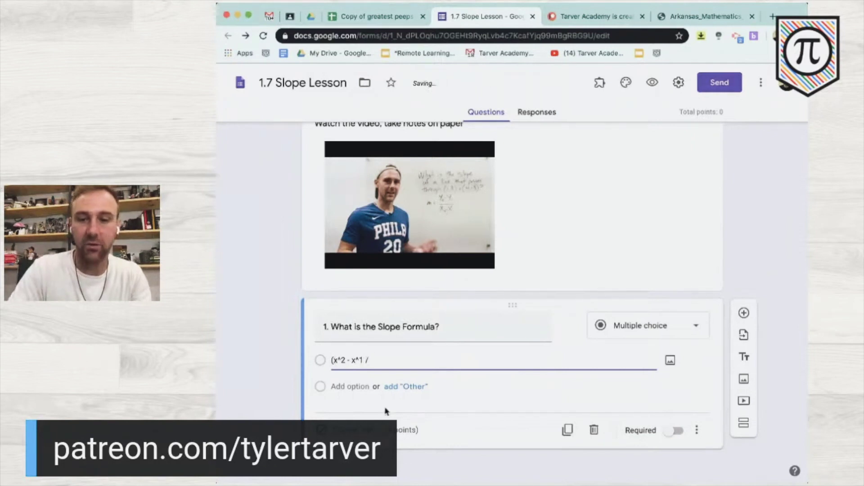
pyautogui.click(405, 358)
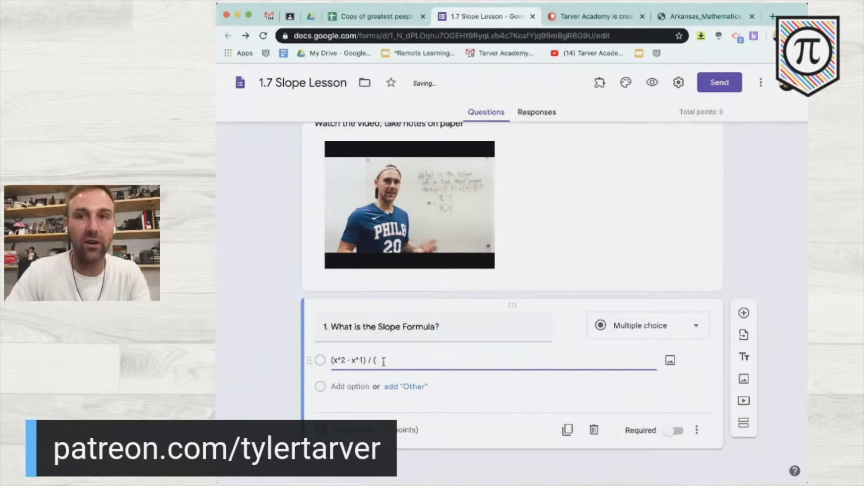
pyautogui.click(730, 16)
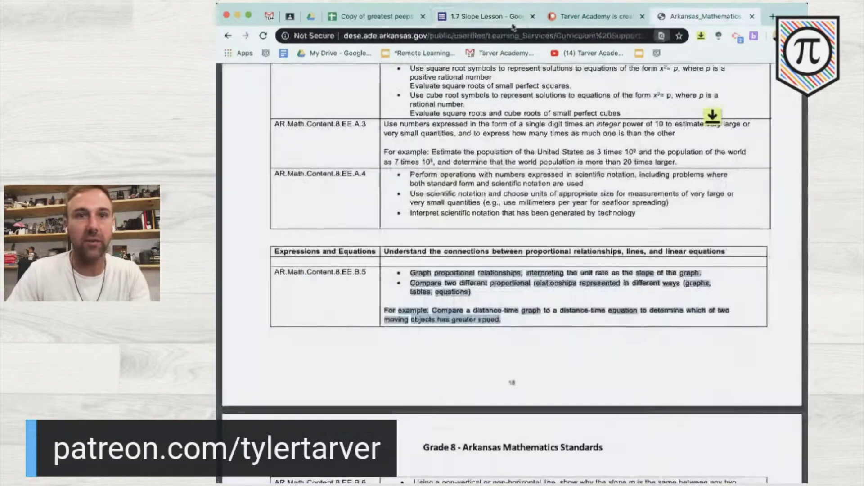
# - Search Google for 'slope formula', then close the results and return to the 1.7 Slope Lesson form
pyautogui.click(508, 35)
pyautogui.write('slope formul')
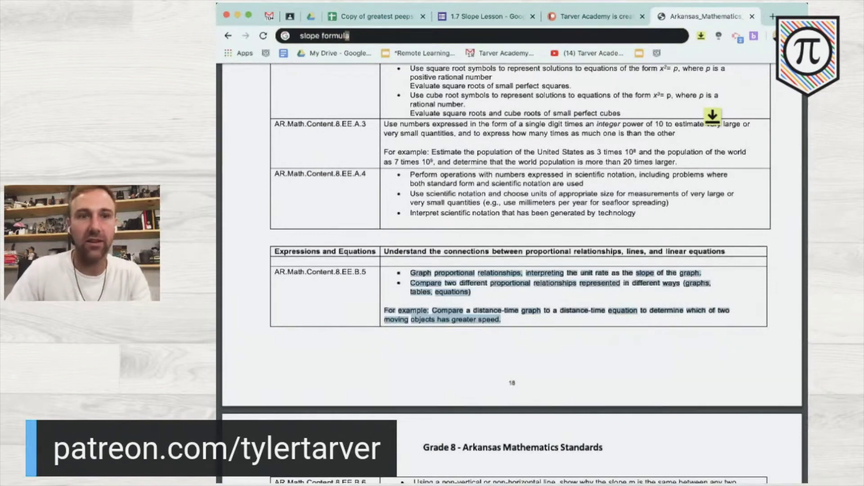
pyautogui.press('Return')
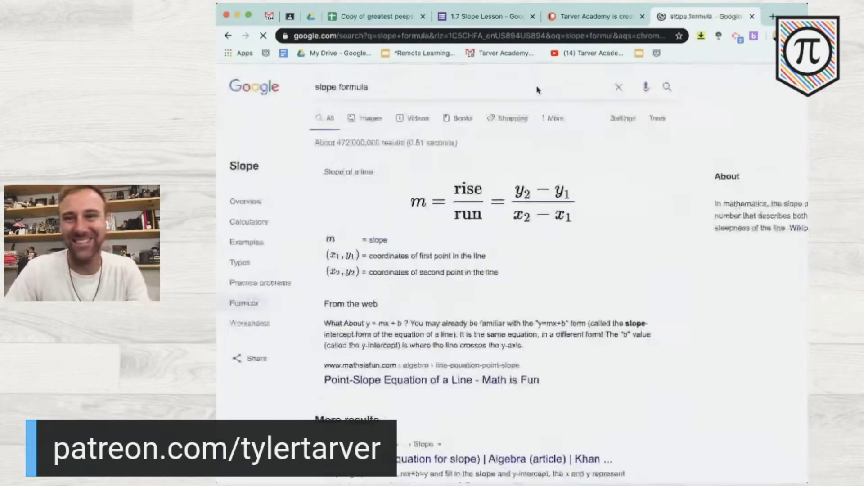
pyautogui.click(752, 17)
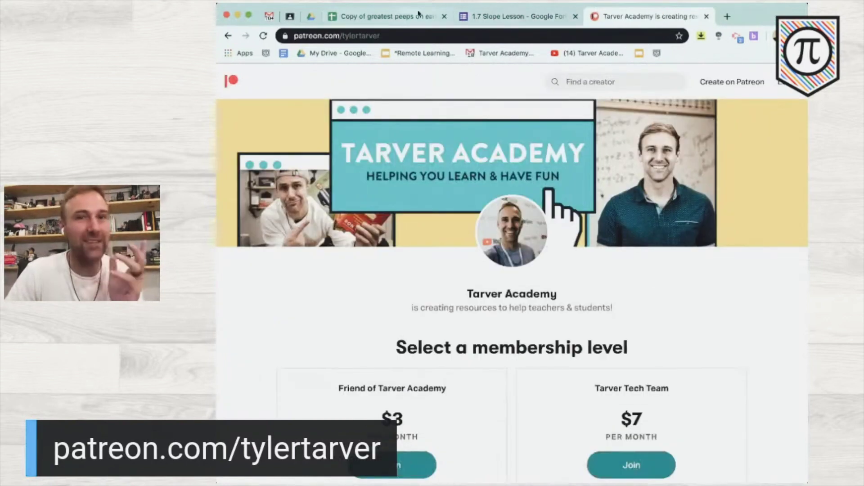
pyautogui.click(517, 18)
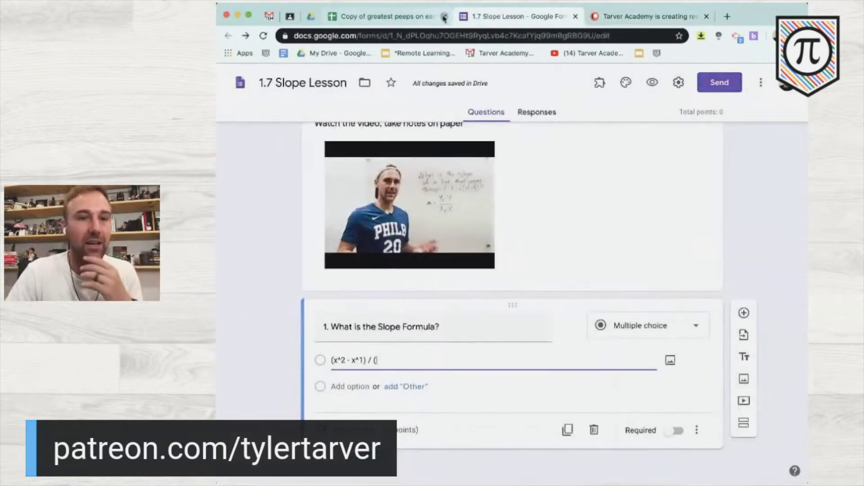
# - Close the spreadsheet copy, change the first answer to (y^2-y^1) / (x^2 - x^1), and add Option 2
pyautogui.click(444, 17)
pyautogui.press('BackSpace')
pyautogui.press('BackSpace')
pyautogui.press('BackSpace')
pyautogui.press('BackSpace')
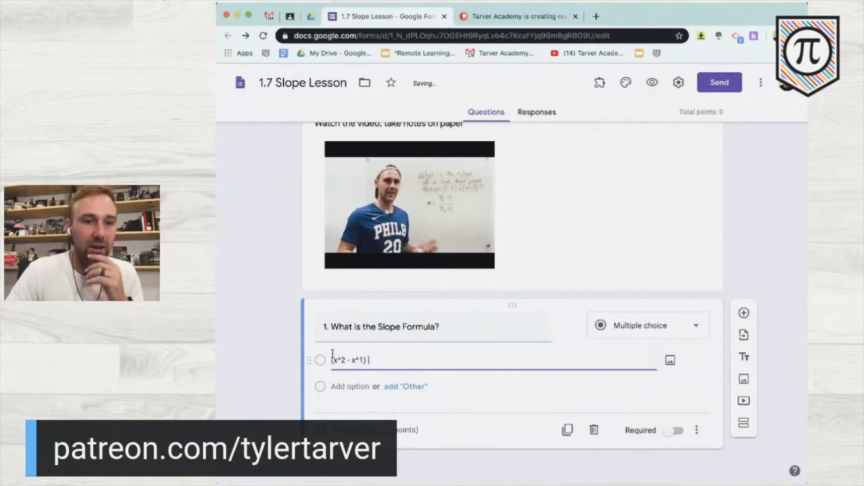
pyautogui.write('(y')
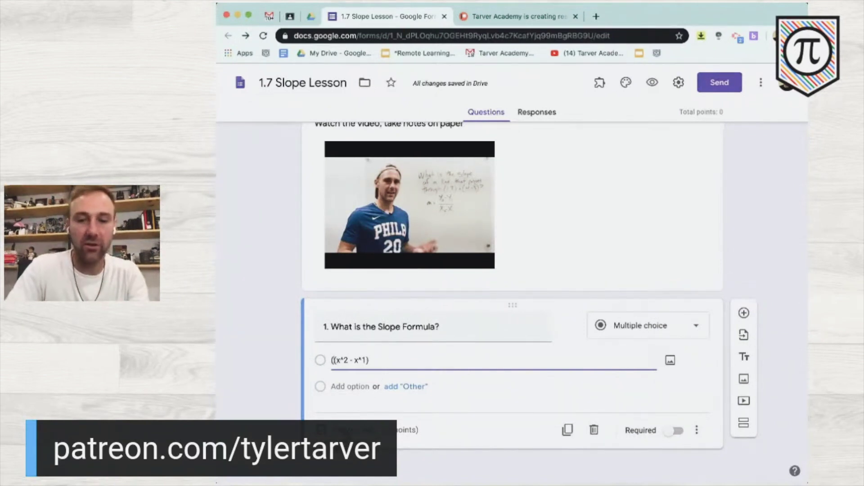
pyautogui.write('^2-')
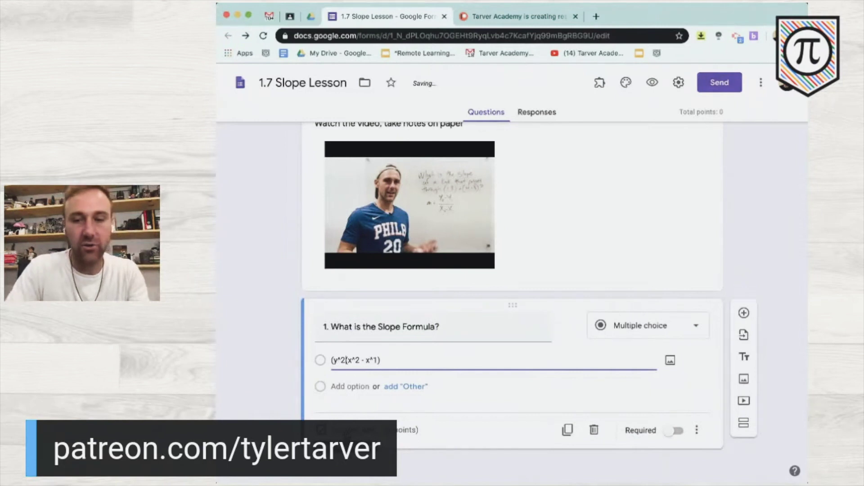
pyautogui.write('y')
pyautogui.write('^1')
pyautogui.write(') /')
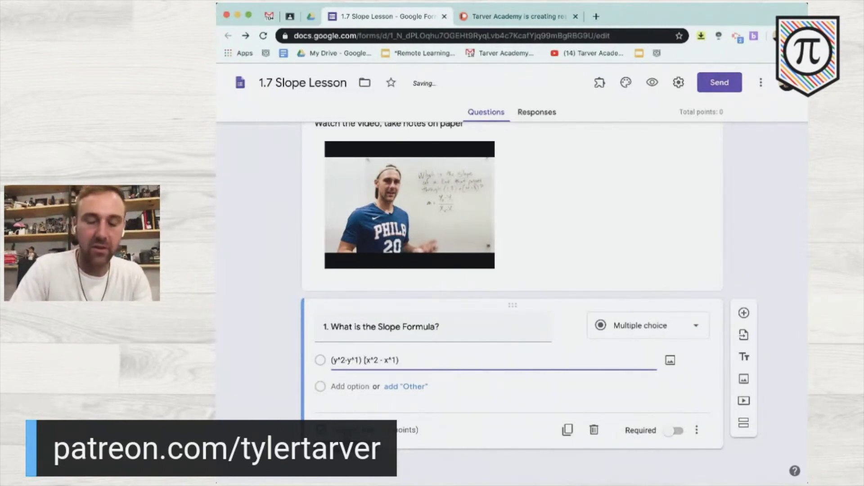
pyautogui.scroll(-1, 295, 366)
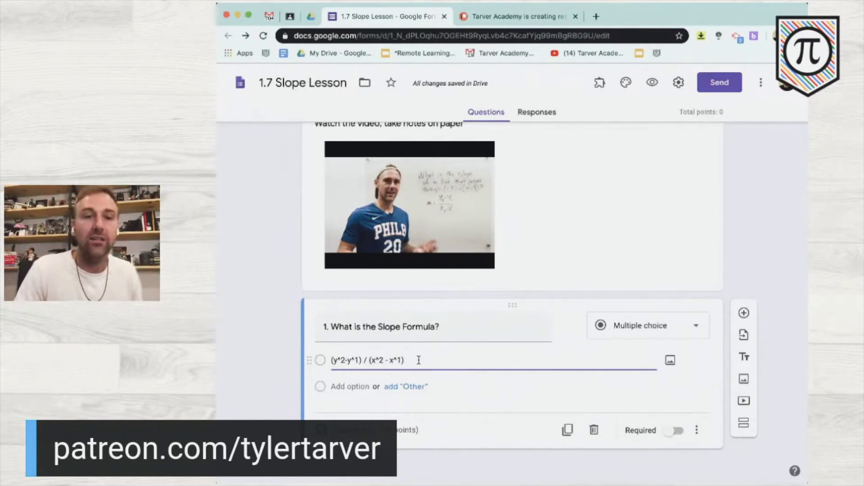
pyautogui.moveTo(419, 360); pyautogui.dragTo(313, 355)
pyautogui.press('super+c')
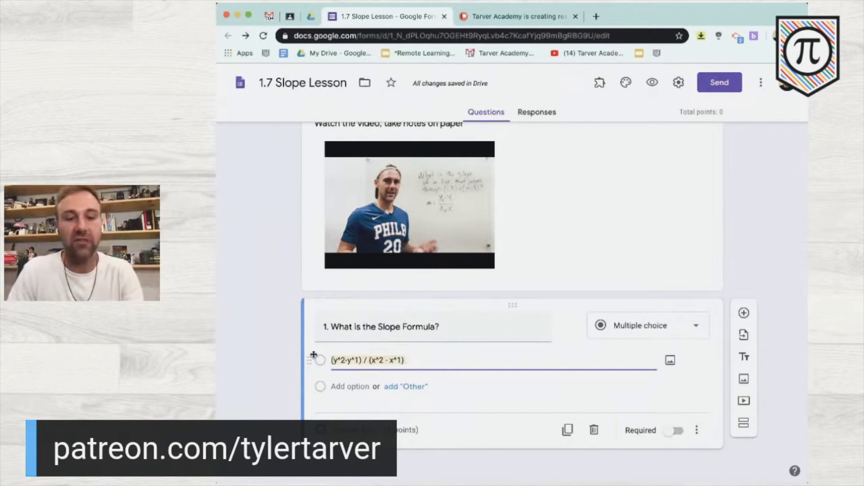
pyautogui.click(451, 361)
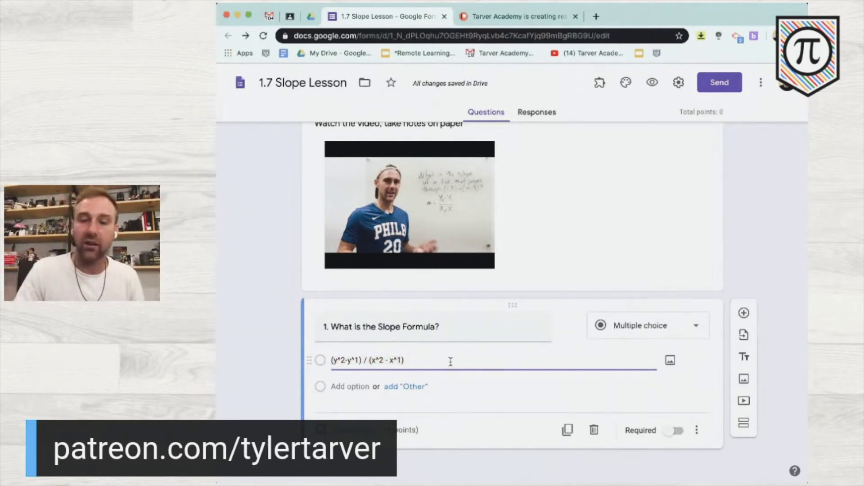
pyautogui.press('Return')
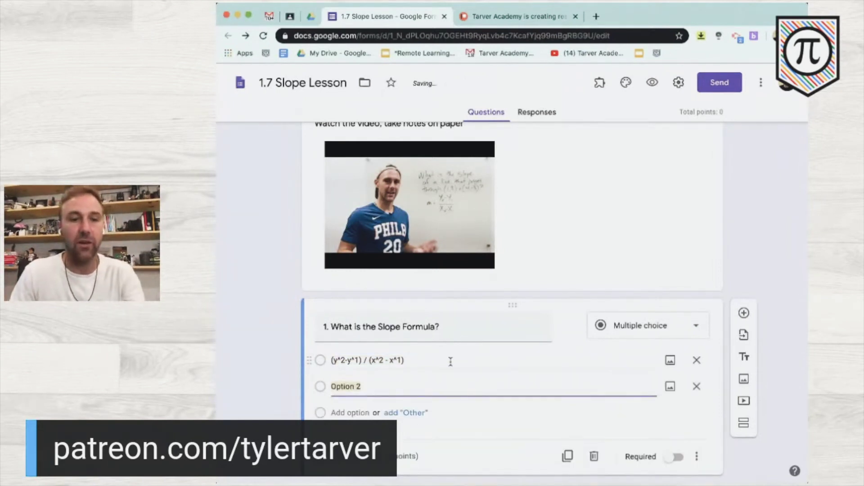
# - Make the second choice y^2-y^1 / x^2 - x^1 by pasting the formula and removing its parentheses
pyautogui.press('super+v')
pyautogui.press('Left')
pyautogui.press('Left')
pyautogui.press('Left')
pyautogui.press('Left')
pyautogui.press('Left')
pyautogui.press('Left')
pyautogui.press('Left')
pyautogui.press('Left')
pyautogui.press('Left')
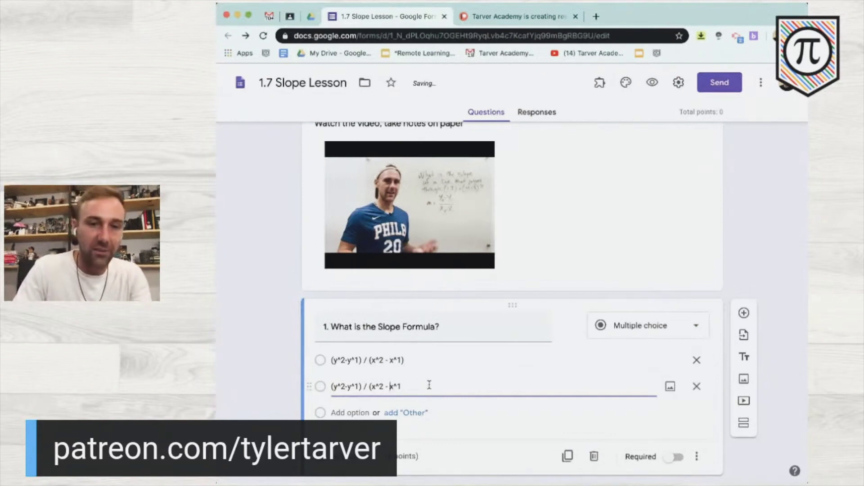
pyautogui.press('BackSpace')
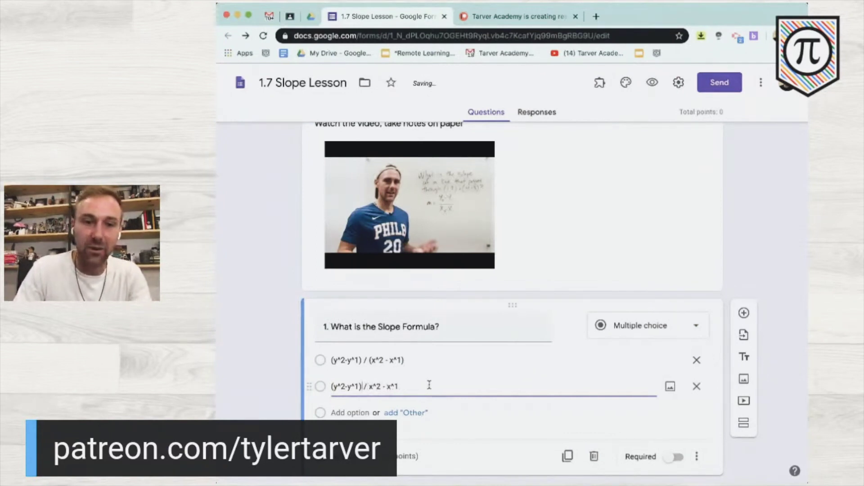
pyautogui.press('BackSpace')
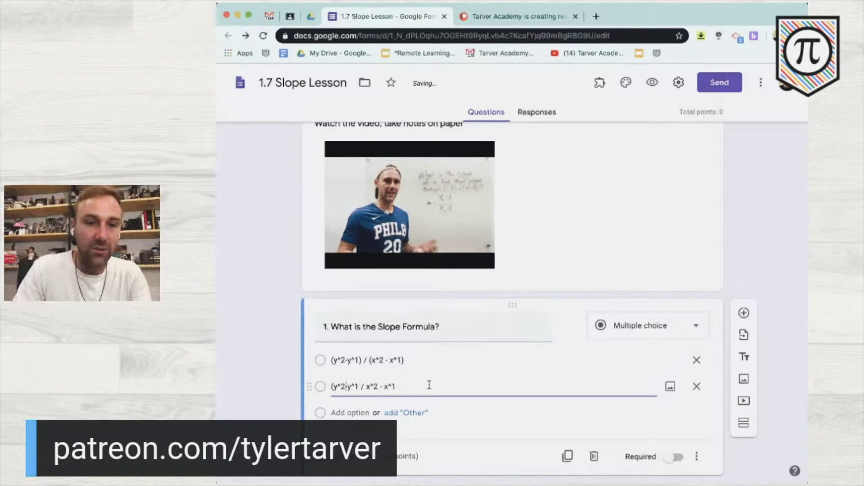
pyautogui.press('BackSpace')
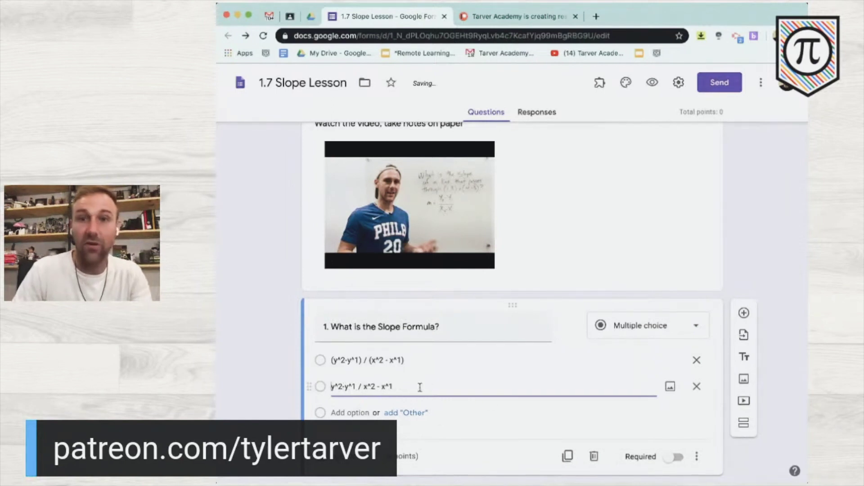
pyautogui.scroll(-1, 439, 420)
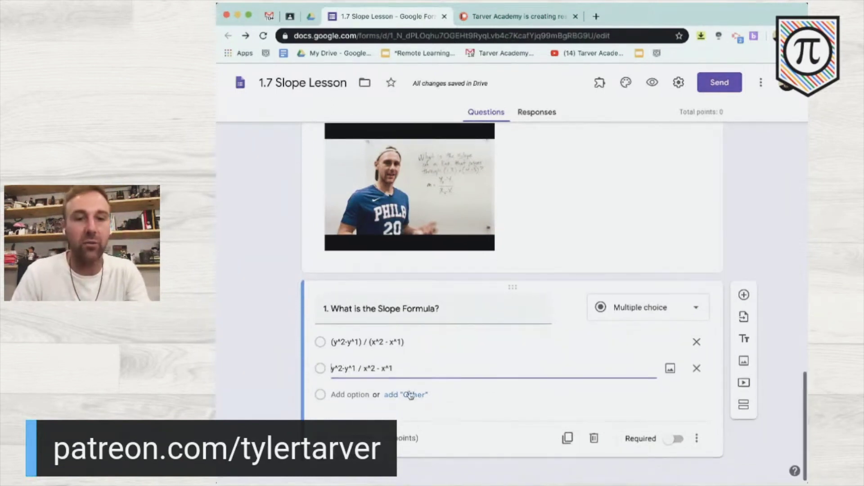
pyautogui.click(400, 372)
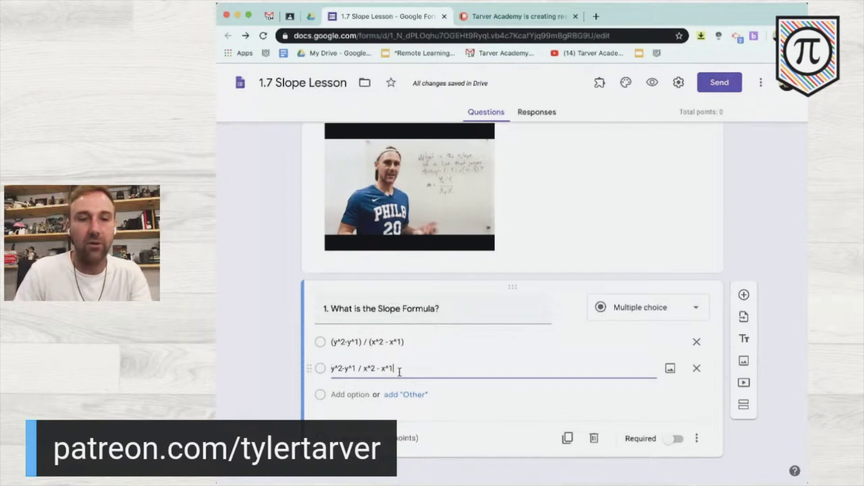
# - Add a third choice with the flipped formula (x^2 - x^1) / (y^2-y^1)
pyautogui.press('Return')
pyautogui.write('(y^2-y^1) / (x^2 - x^1)')
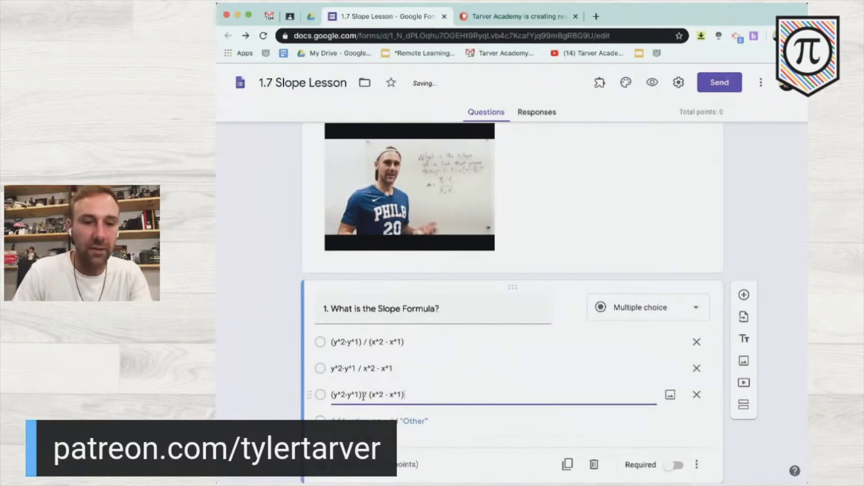
pyautogui.moveTo(363, 396); pyautogui.dragTo(497, 415)
pyautogui.press('BackSpace')
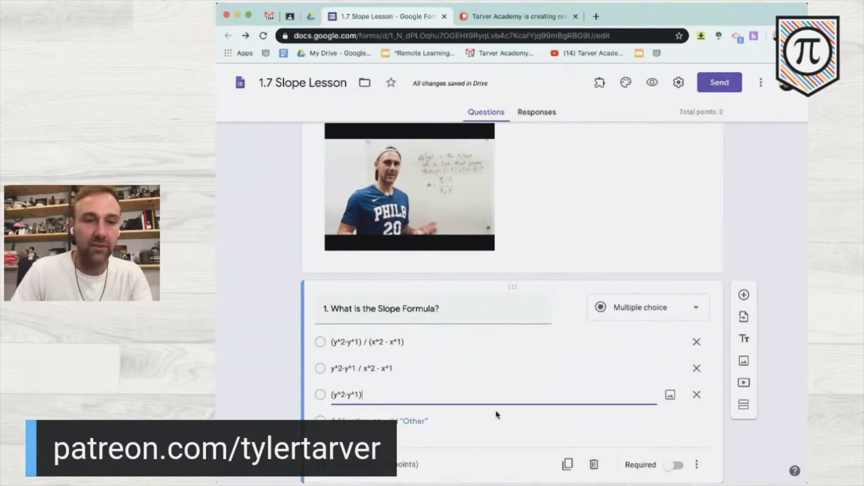
pyautogui.click(333, 396)
pyautogui.write('(x^2 - x^1)')
pyautogui.write('/')
pyautogui.press('BackSpace')
pyautogui.click(366, 397)
pyautogui.write('/')
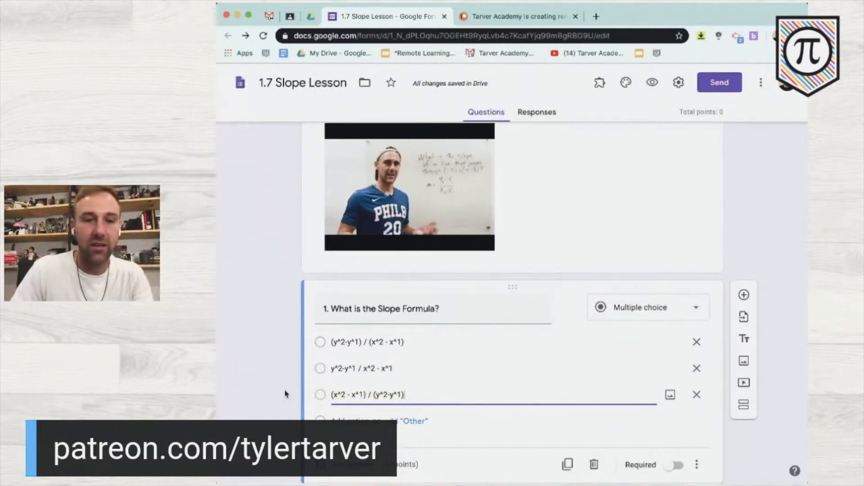
# - Add a fourth choice x^2 - x^1 / y^2-y^1 without parentheses
pyautogui.press('Return')
pyautogui.write('(x^2 - x^1) / (y^2-y^1)')
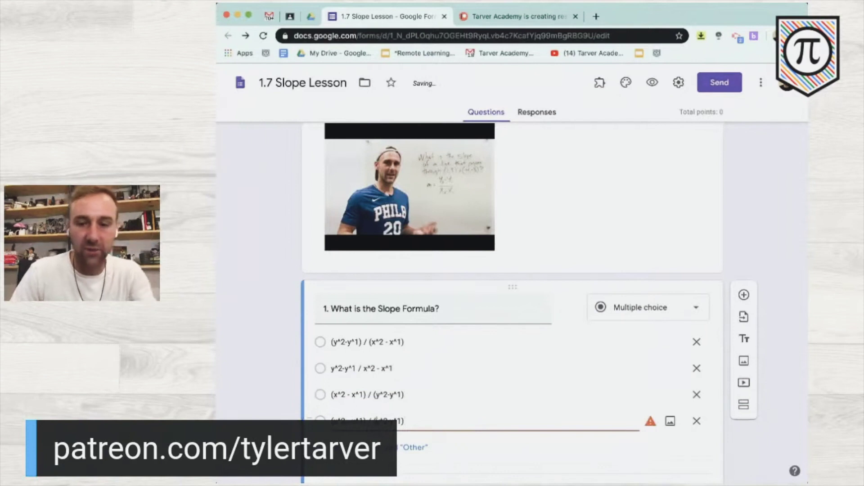
pyautogui.click(377, 421)
pyautogui.press('BackSpace')
pyautogui.click(414, 422)
pyautogui.press('BackSpace')
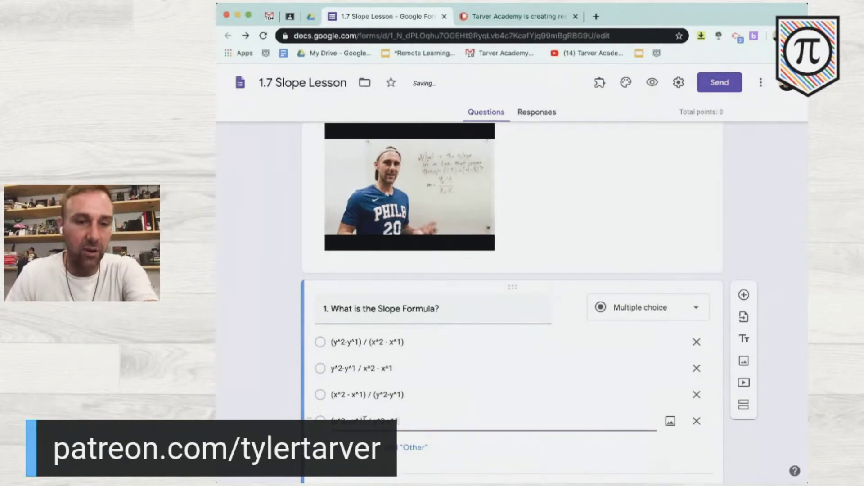
pyautogui.click(367, 421)
pyautogui.press('BackSpace')
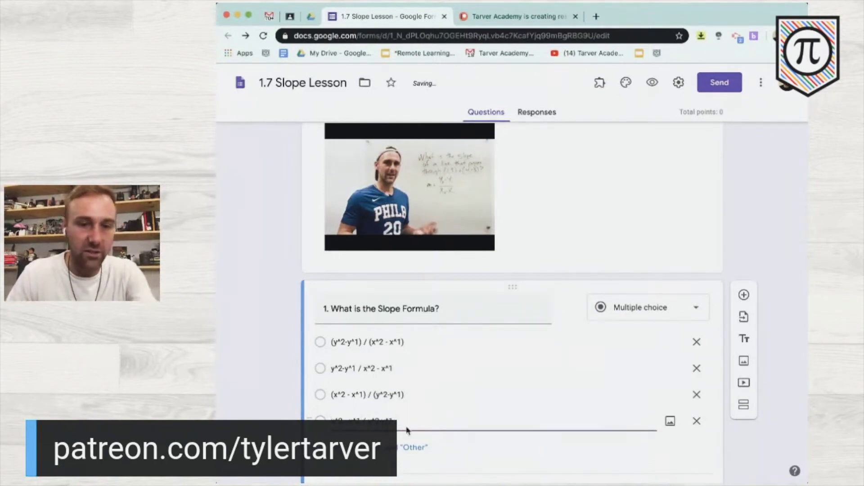
# - Add a fifth choice, y=mx+b, and open question 1's answer key
pyautogui.press('Return')
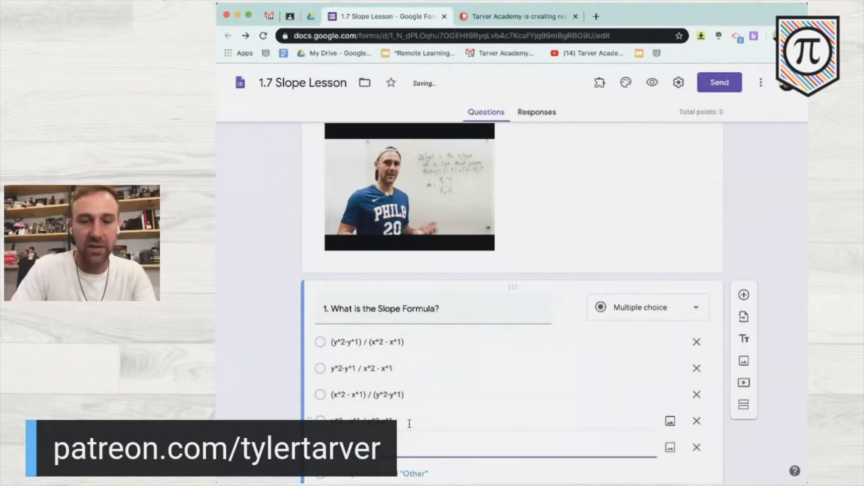
pyautogui.scroll(-3, 297, 370)
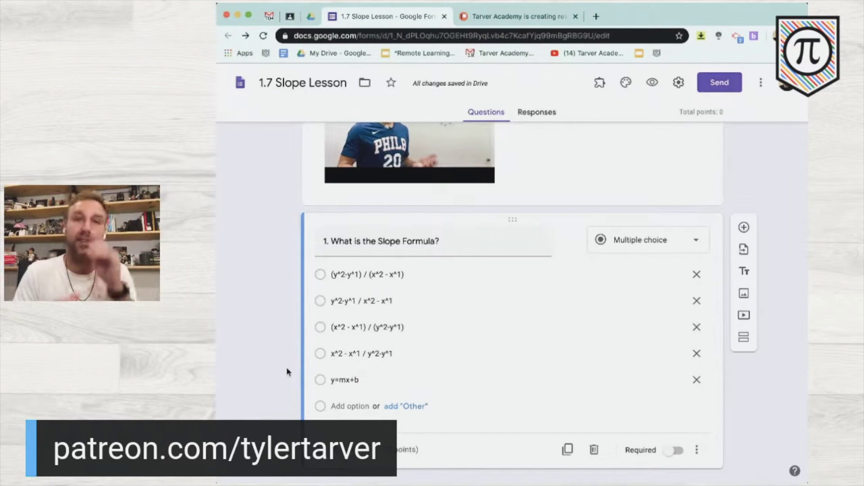
pyautogui.scroll(-1, 287, 367)
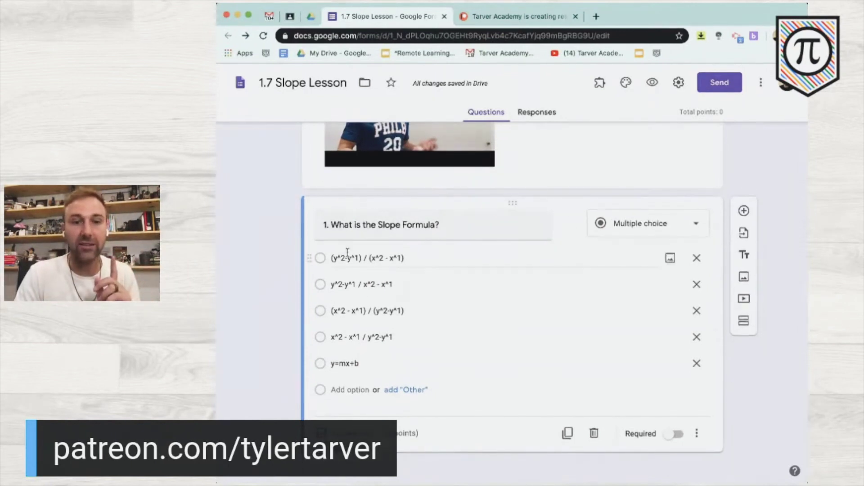
pyautogui.scroll(-1, 324, 363)
pyautogui.click(397, 429)
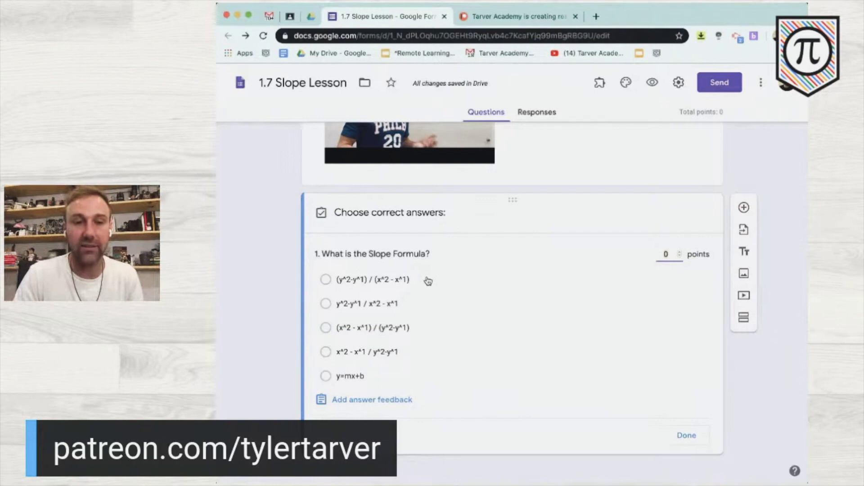
# - Mark (y^2-y^1) / (x^2 - x^1) as the only correct answer, worth 10 points
pyautogui.click(391, 280)
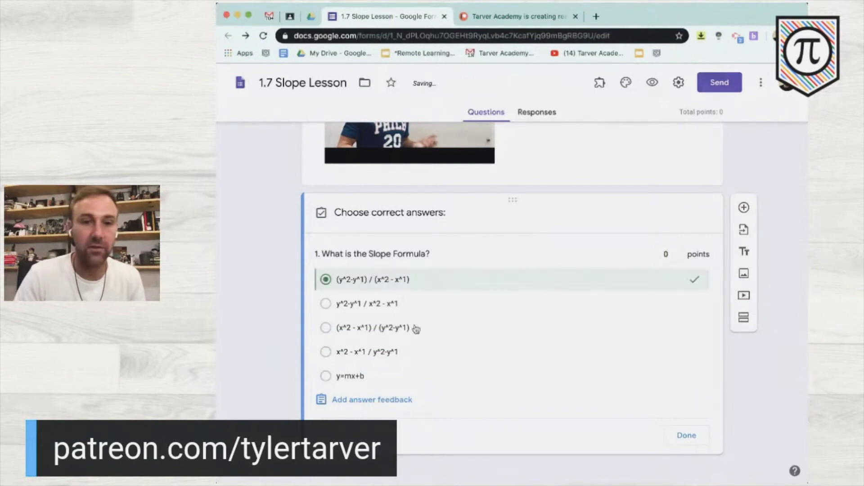
pyautogui.click(437, 351)
pyautogui.click(430, 336)
pyautogui.click(429, 336)
pyautogui.click(424, 354)
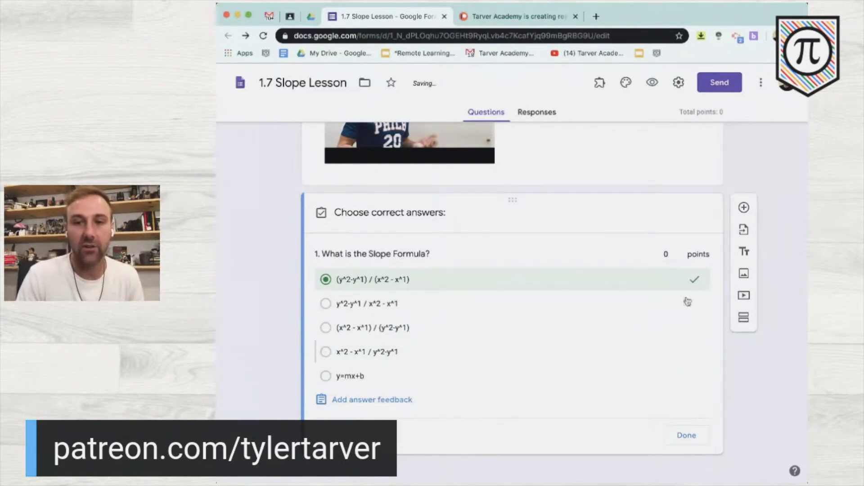
pyautogui.click(666, 254)
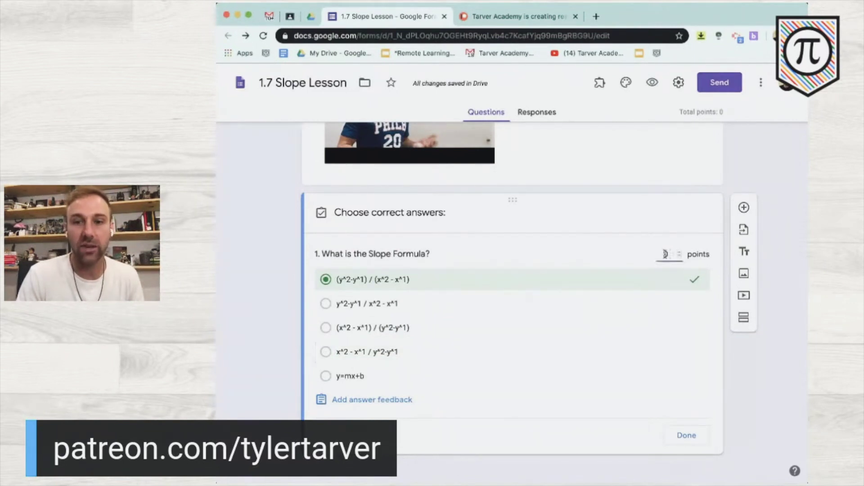
pyautogui.write('10')
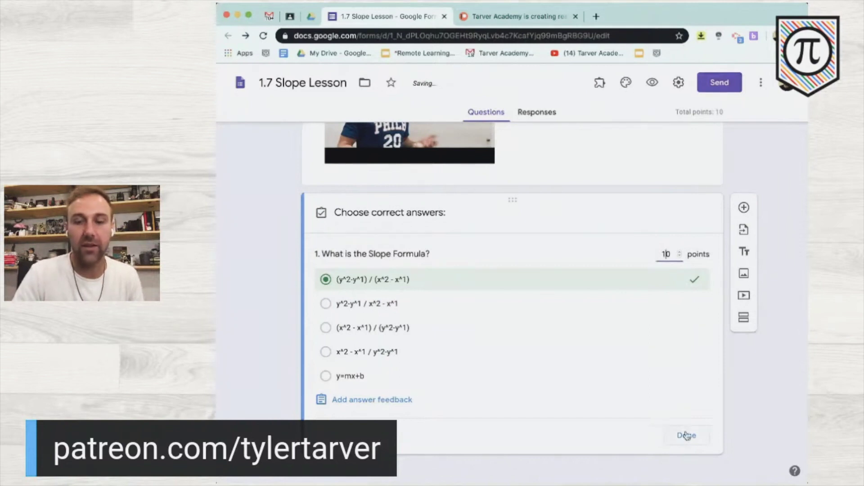
pyautogui.click(687, 436)
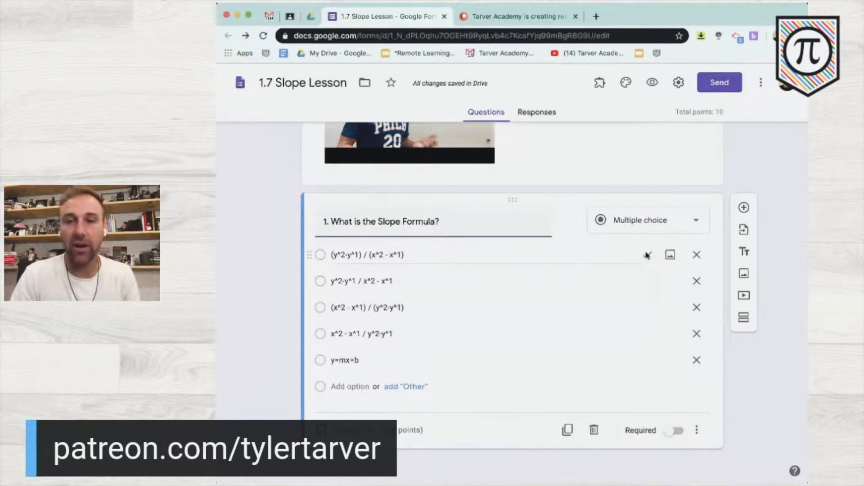
# - Drag the correct slope formula choice further down the list
pyautogui.scroll(5, 647, 256)
pyautogui.scroll(-5, 647, 256)
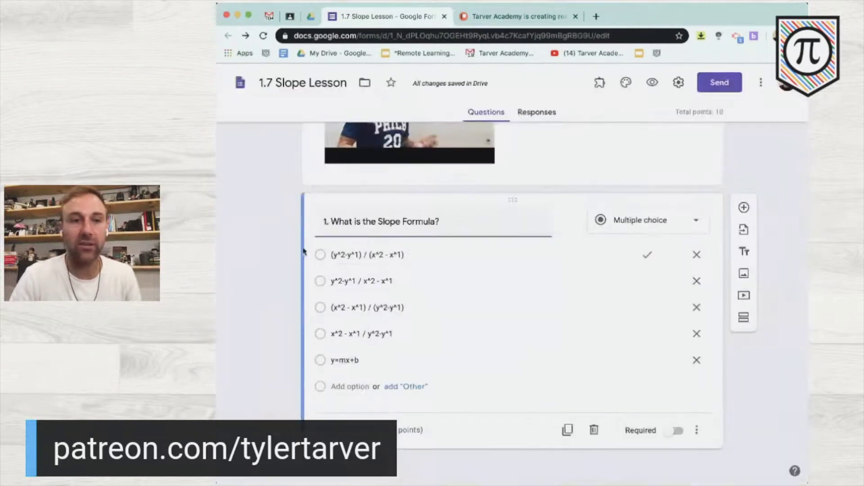
pyautogui.moveTo(311, 255); pyautogui.dragTo(308, 307)
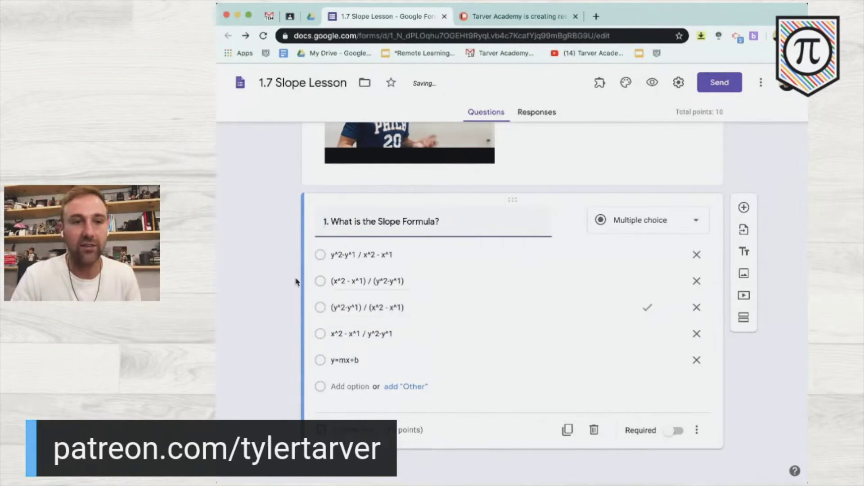
# - Move (x^2 - x^1) / (y^2-y^1) to the top, then put y=mx+b above it
pyautogui.moveTo(311, 283); pyautogui.dragTo(309, 254)
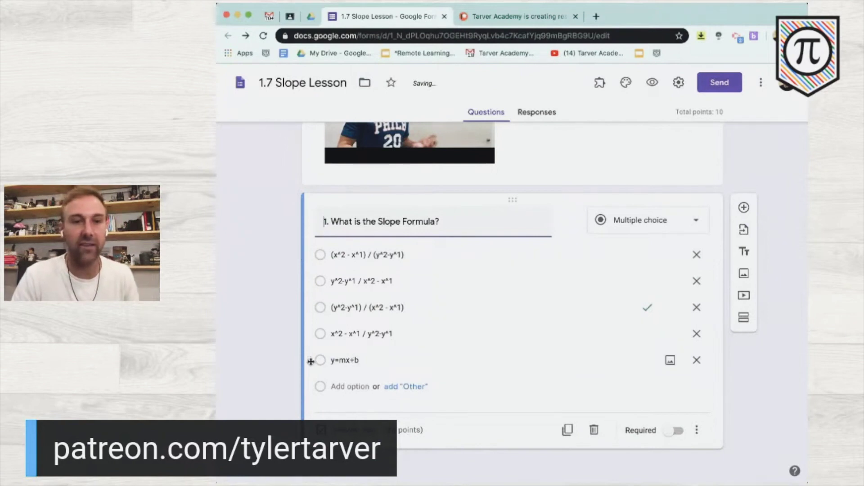
pyautogui.moveTo(309, 359); pyautogui.dragTo(312, 251)
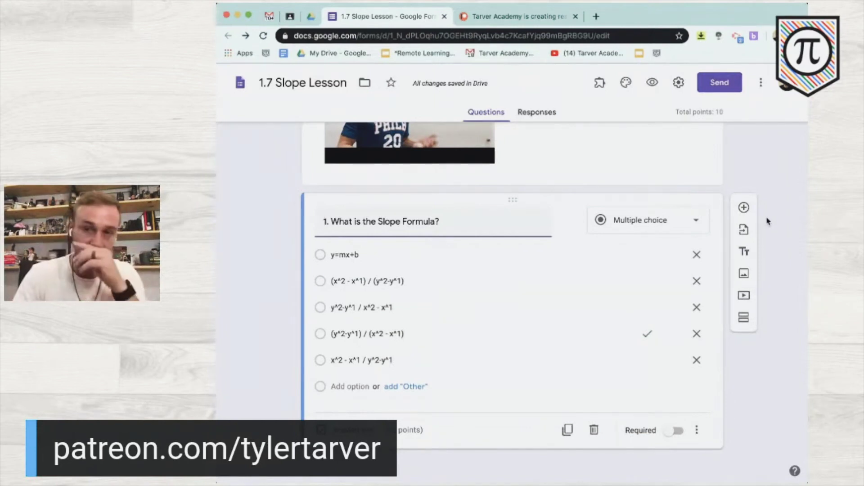
# - Add a 'Slope Extra Help' section with the Slope and Slope Formula (Rate of Change) video, captioned 'Watch video and type notes in the section below'
pyautogui.click(743, 318)
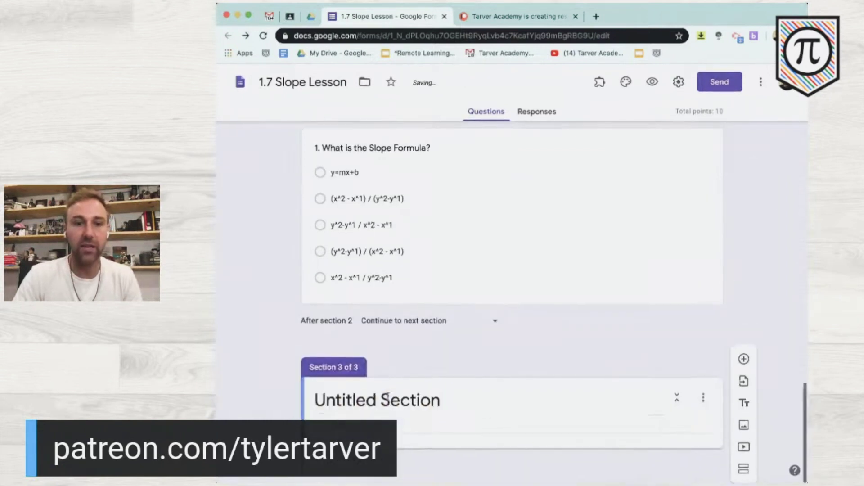
pyautogui.write('Slope ')
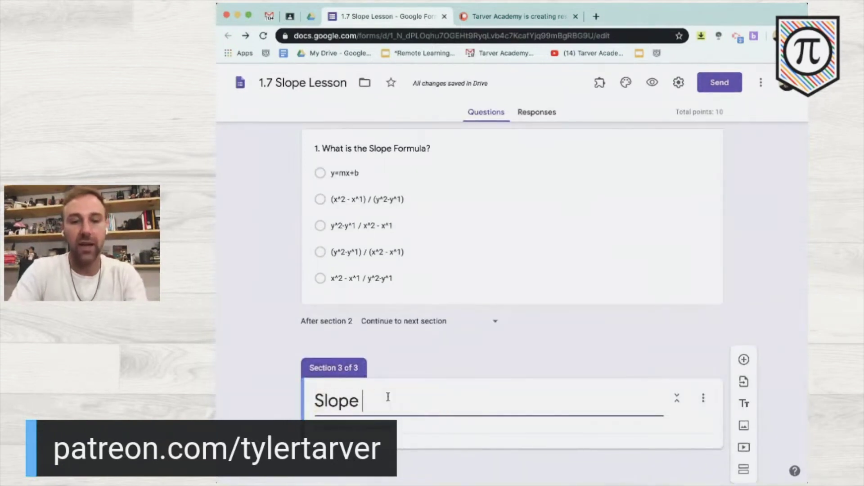
pyautogui.write('Extra Help')
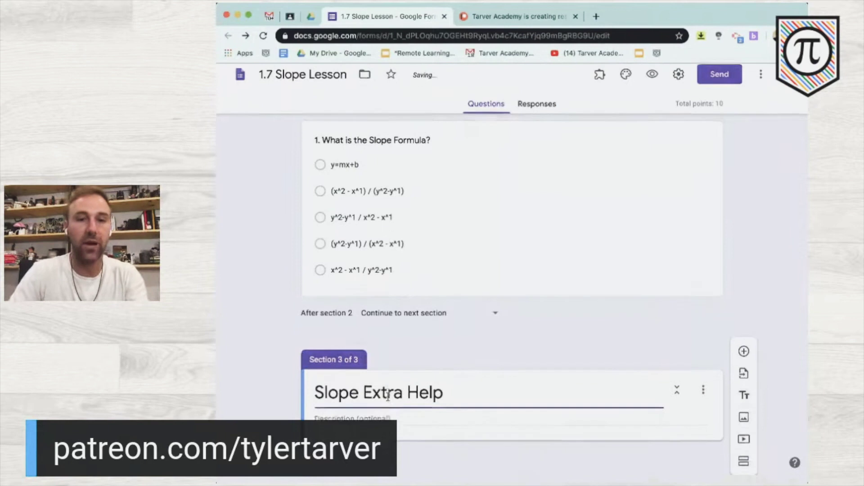
pyautogui.click(742, 447)
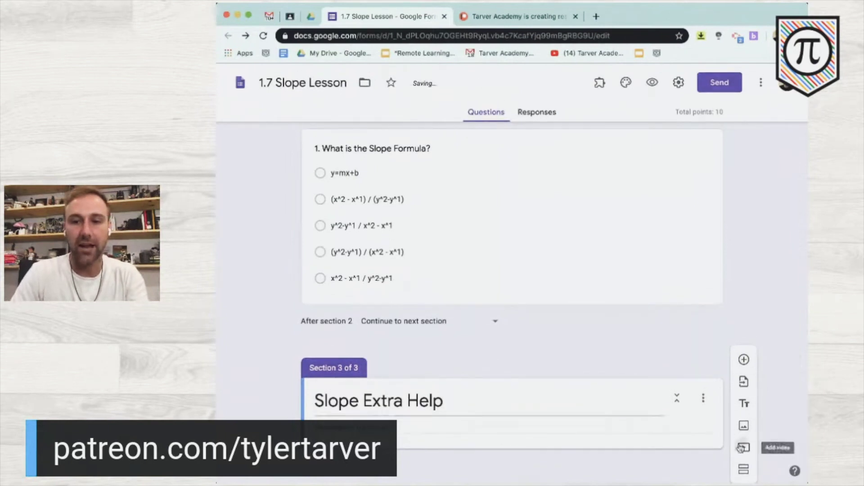
pyautogui.scroll(-1, 390, 333)
pyautogui.scroll(1, 390, 334)
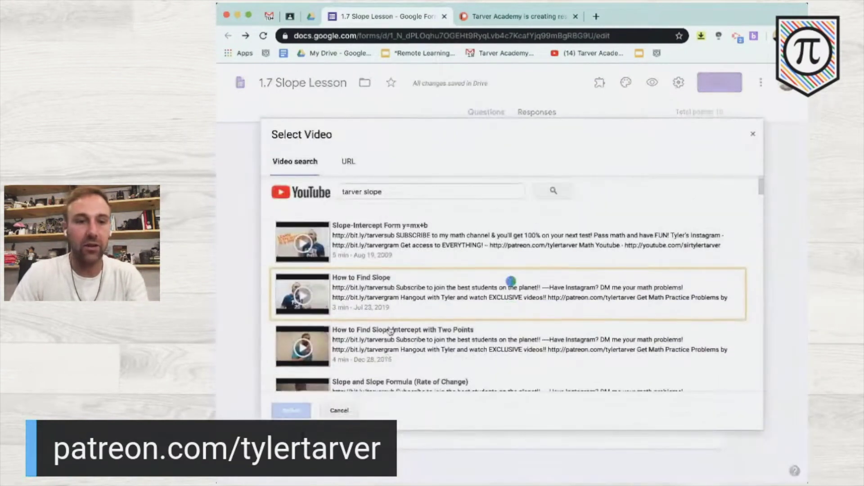
pyautogui.click(449, 346)
pyautogui.scroll(-1, 382, 366)
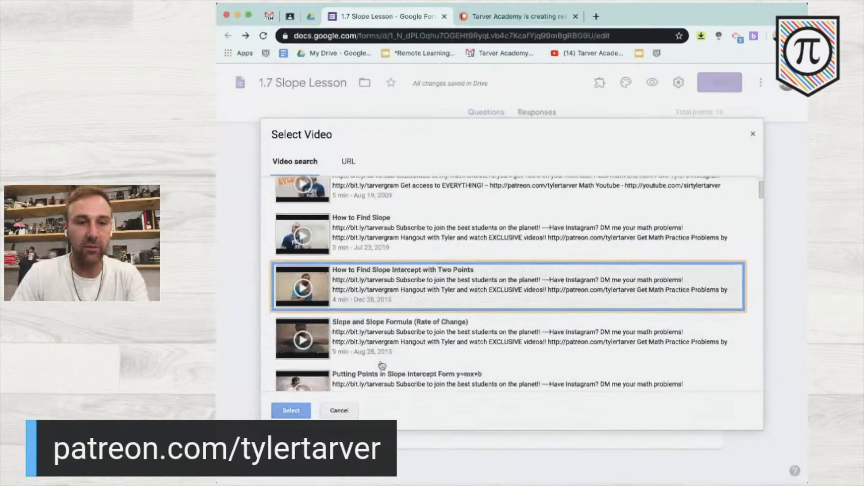
pyautogui.click(443, 328)
pyautogui.click(292, 410)
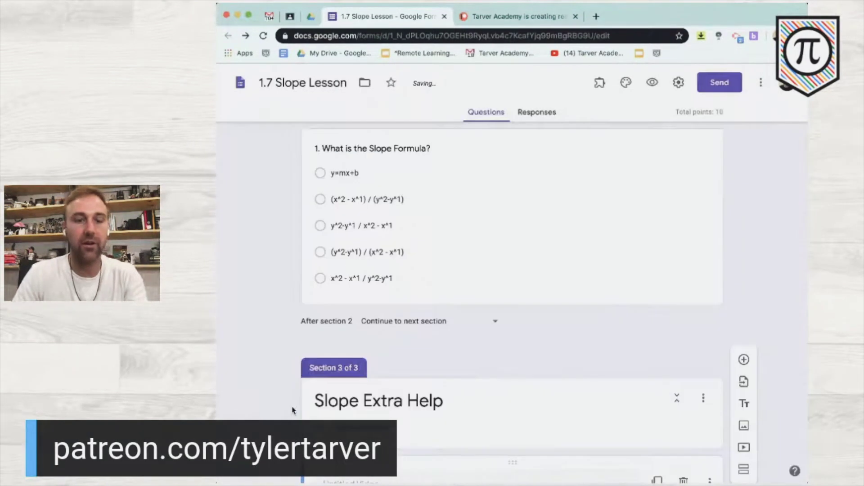
pyautogui.write('Watch video')
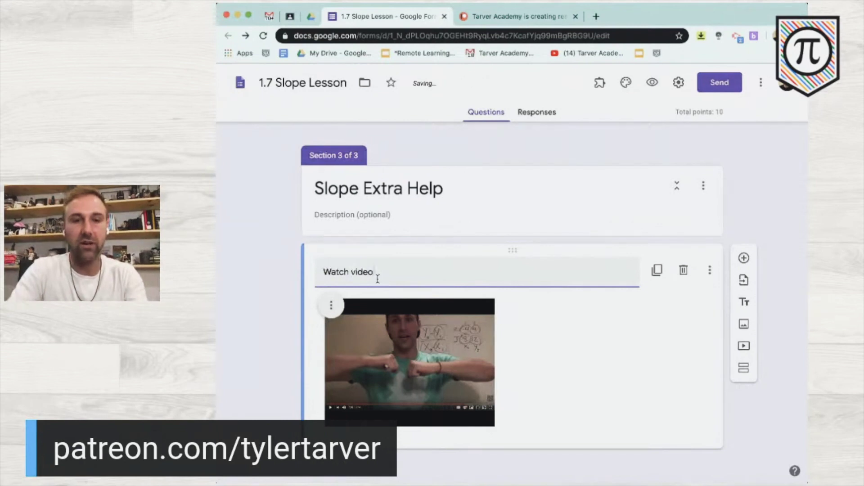
pyautogui.write(' and type notes in the section pelow')
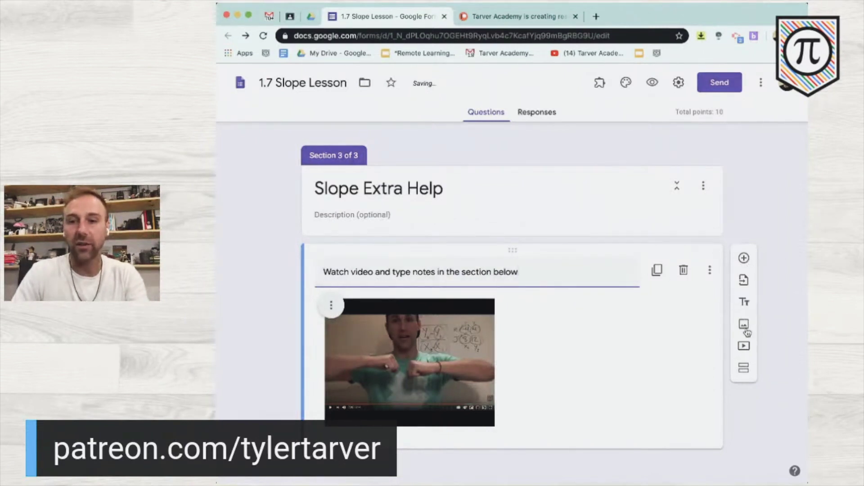
# - Add a Paragraph question 'Type notes from the video here' below the extra-help video
pyautogui.click(744, 259)
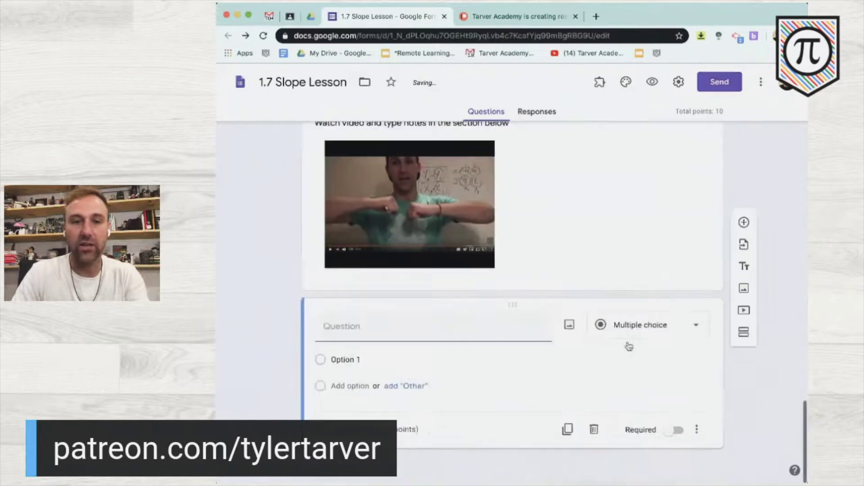
pyautogui.write('Typ')
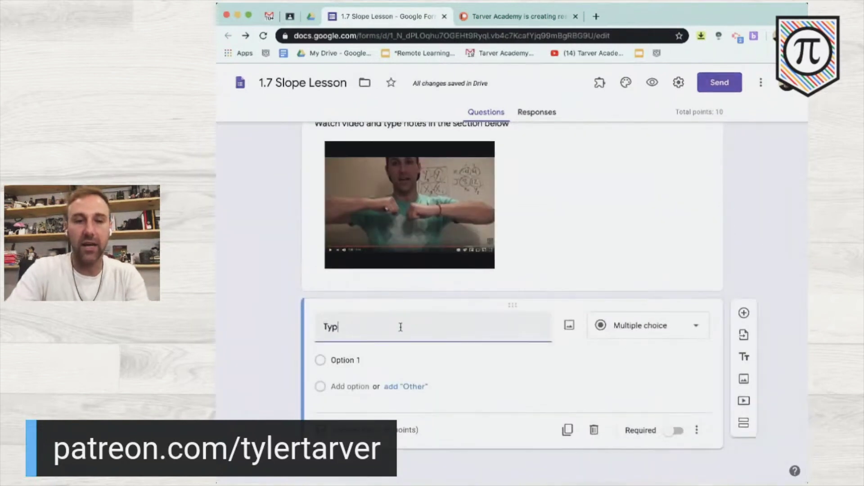
pyautogui.write('e notes from the video here')
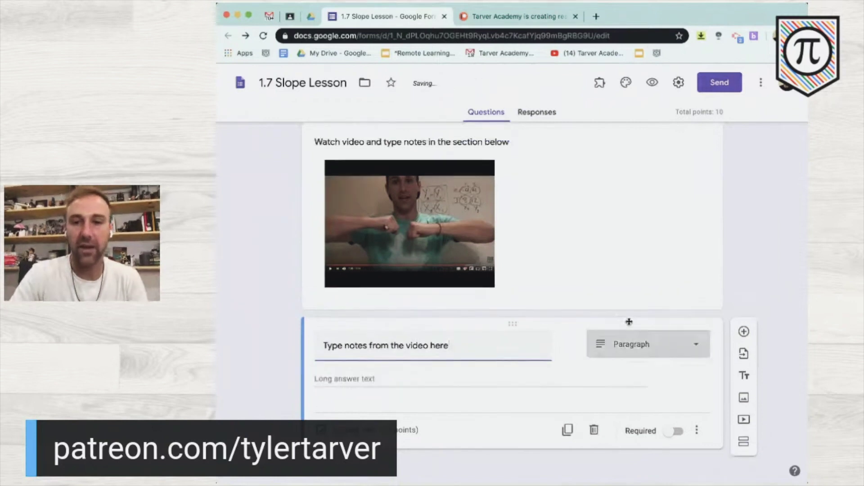
pyautogui.click(636, 346)
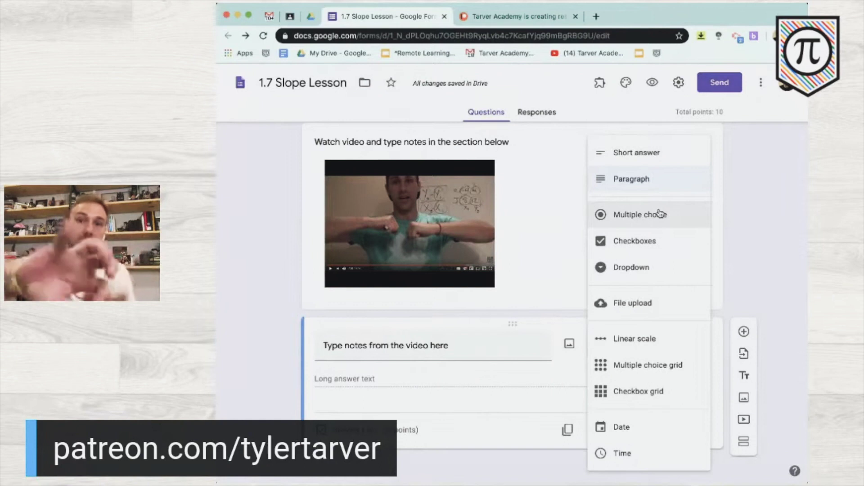
pyautogui.click(658, 179)
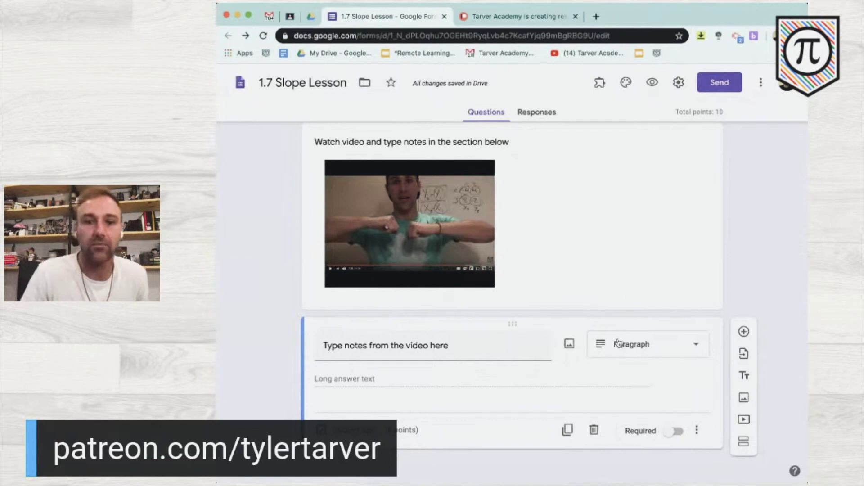
pyautogui.scroll(2, 740, 275)
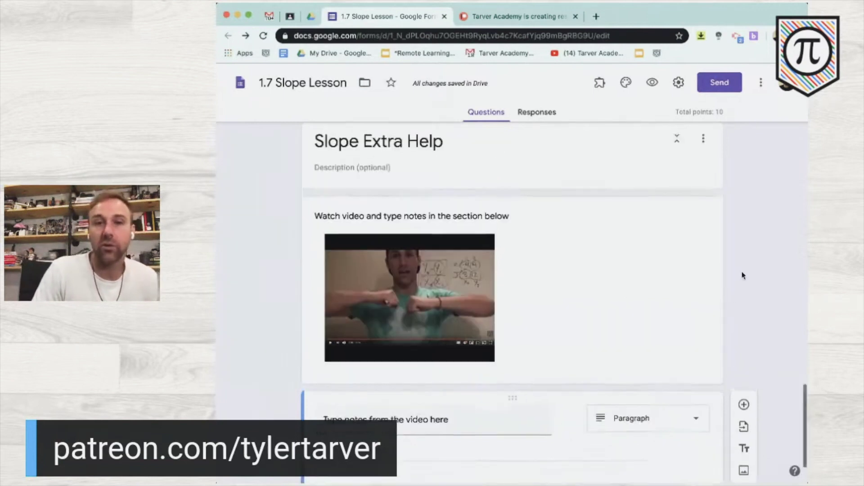
pyautogui.scroll(-2, 740, 275)
pyautogui.scroll(5, 739, 275)
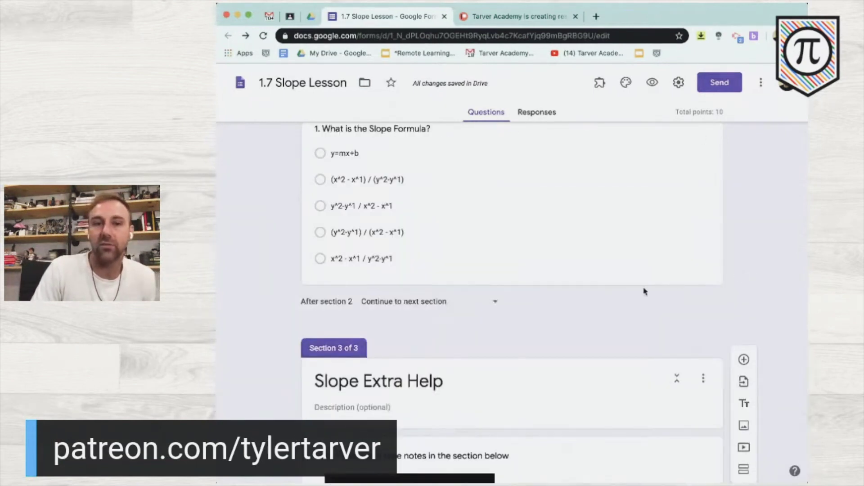
pyautogui.scroll(-5, 646, 290)
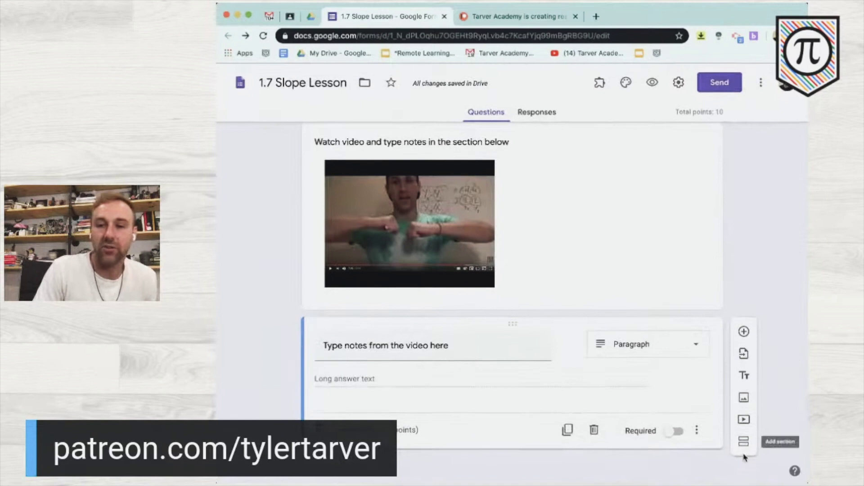
# - Add a section titled '2. Slope Intercept' containing the Slope-Intercept Form y=mx+b video
pyautogui.click(744, 441)
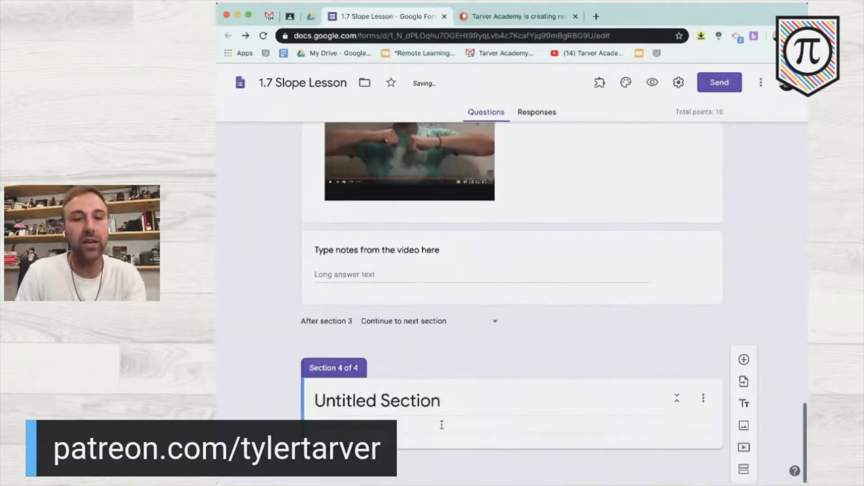
pyautogui.click(412, 401)
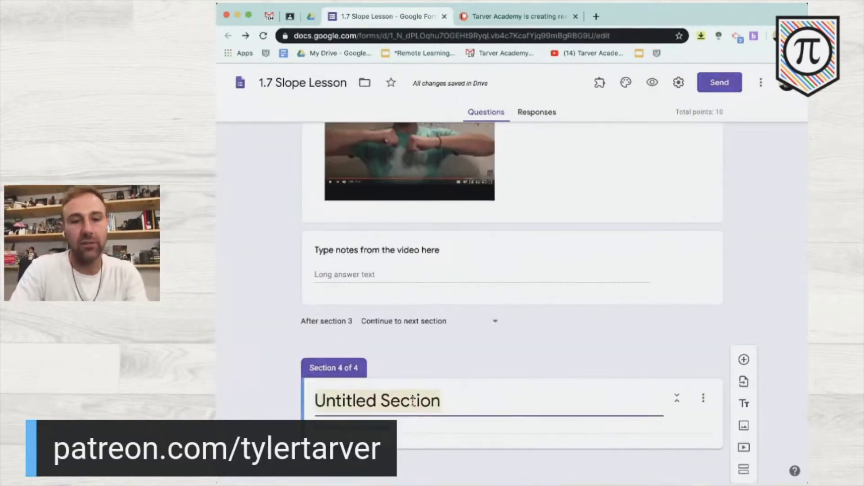
pyautogui.write('2. S')
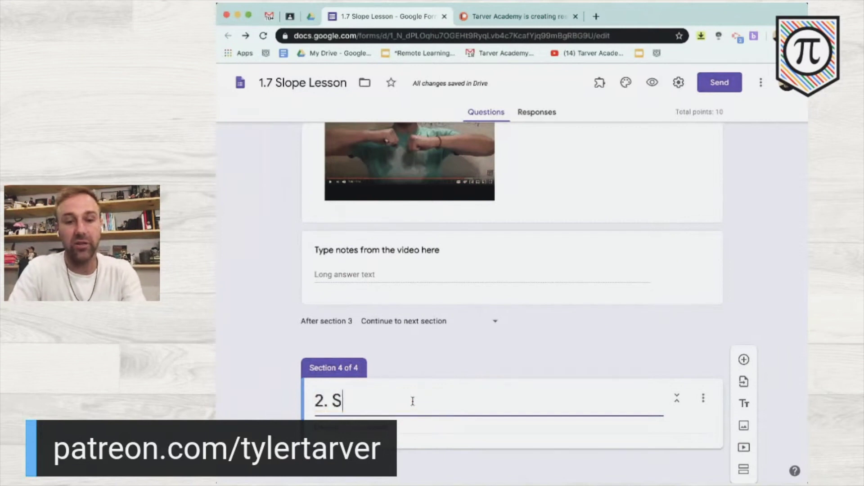
pyautogui.write('lope Intercept')
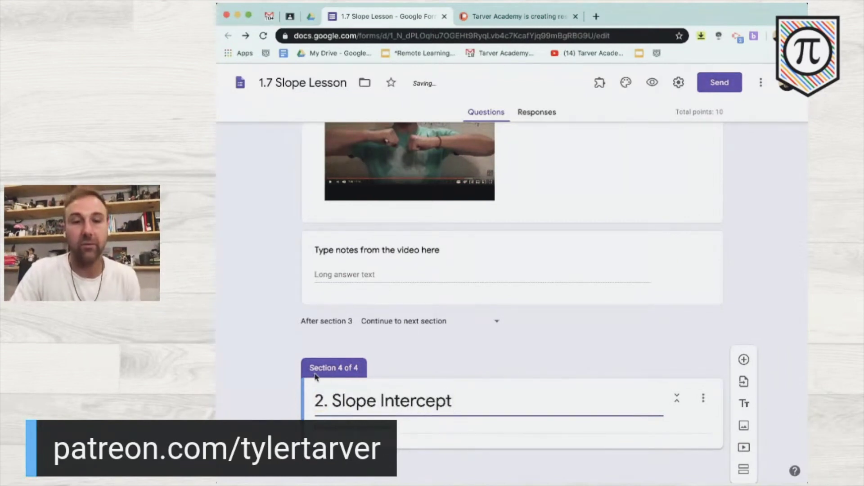
pyautogui.click(260, 389)
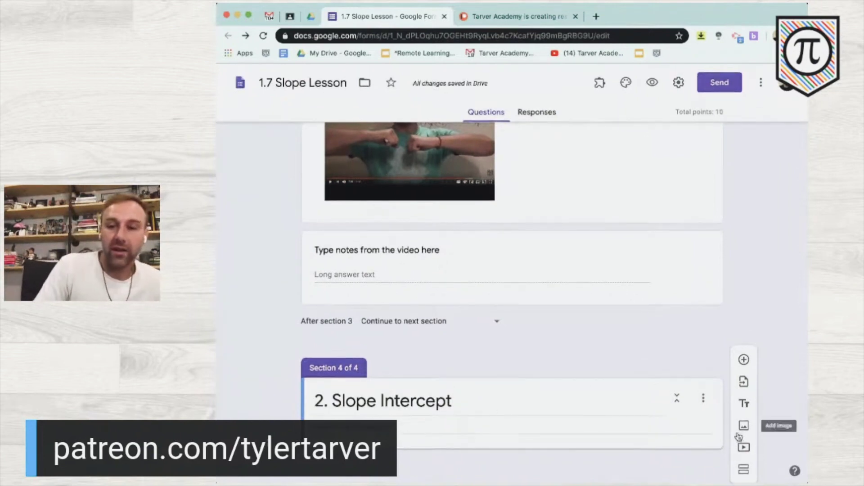
pyautogui.click(744, 447)
pyautogui.scroll(2, 450, 244)
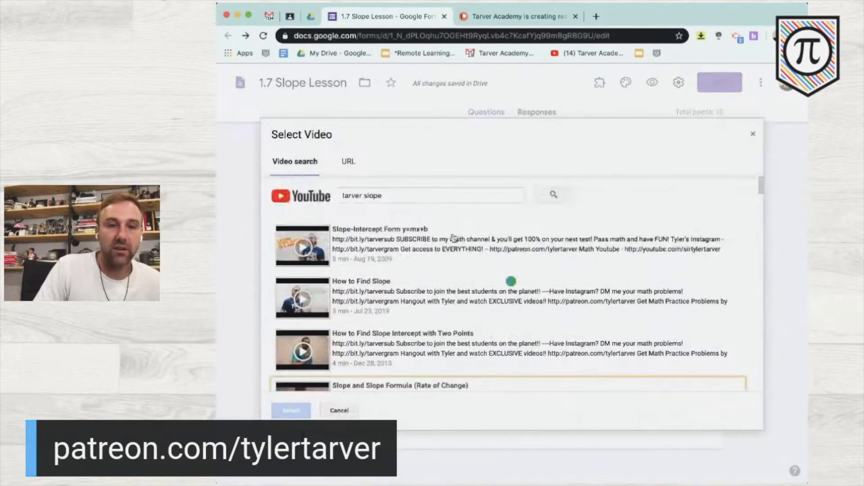
pyautogui.click(431, 245)
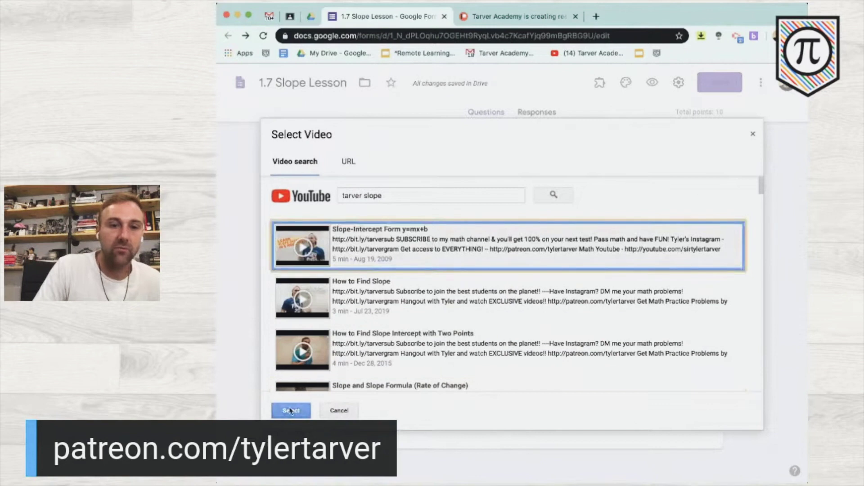
pyautogui.click(291, 410)
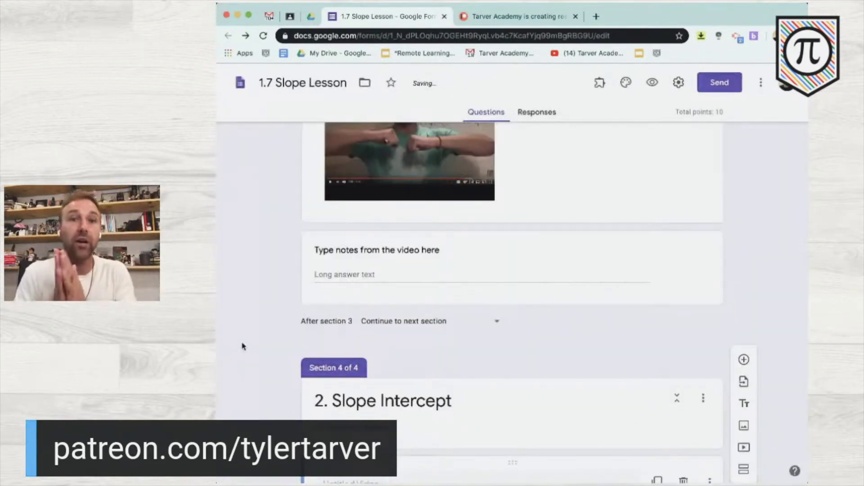
pyautogui.scroll(10, 242, 346)
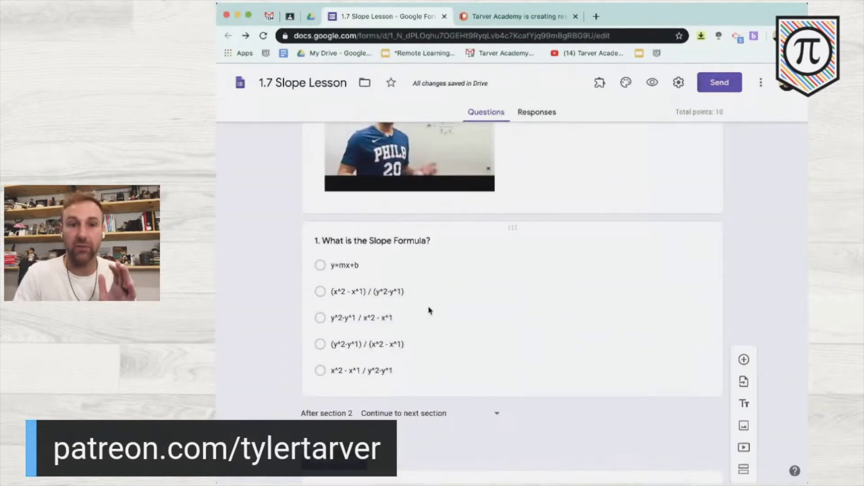
# - Turn on 'Go to section based on answer' for the slope formula question
pyautogui.click(428, 310)
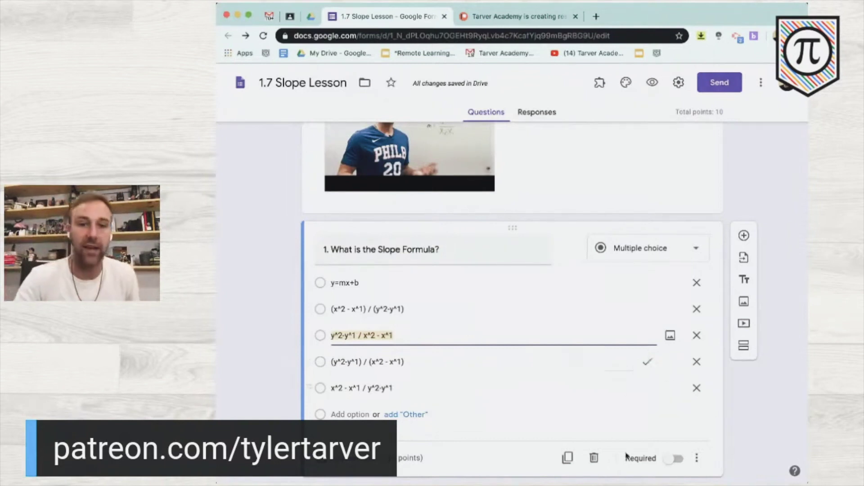
pyautogui.scroll(-1, 626, 399)
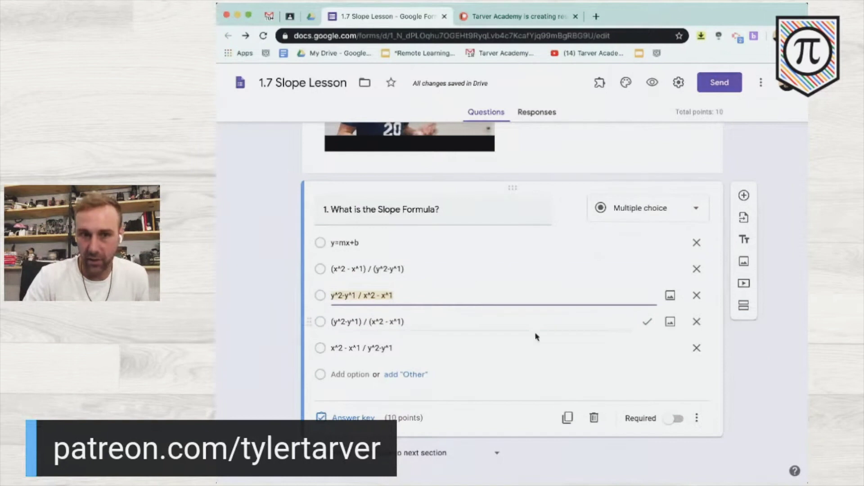
pyautogui.click(696, 418)
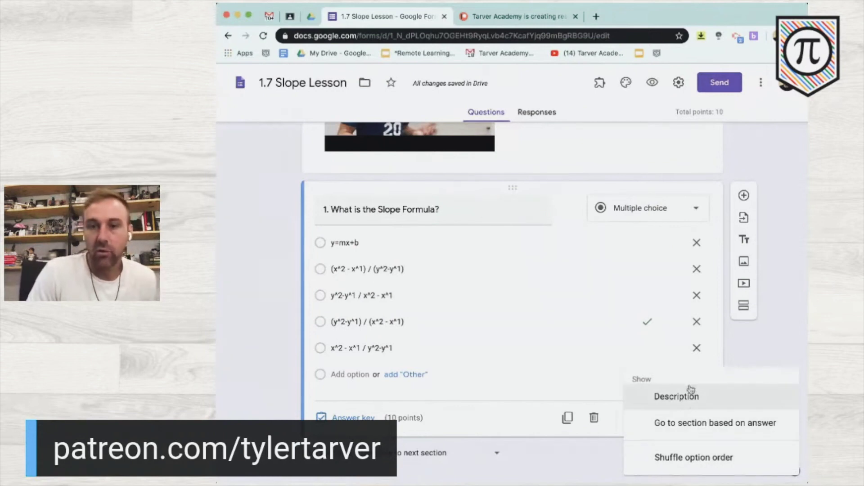
pyautogui.click(706, 425)
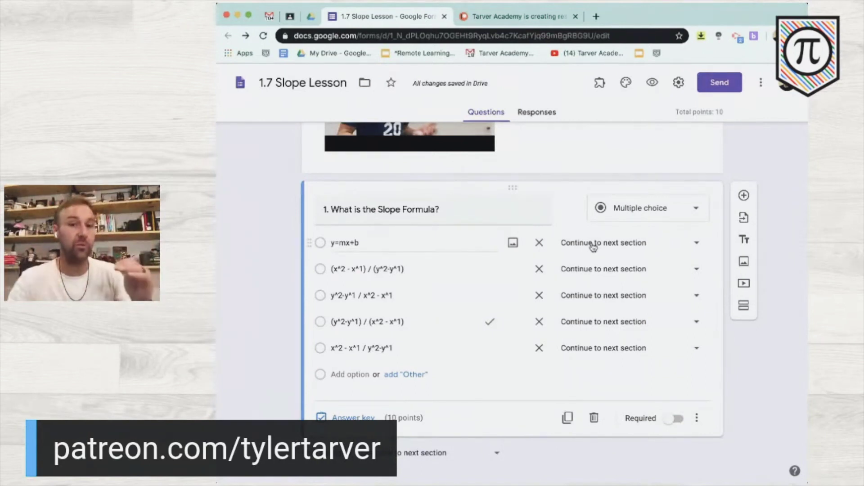
pyautogui.scroll(-5, 593, 247)
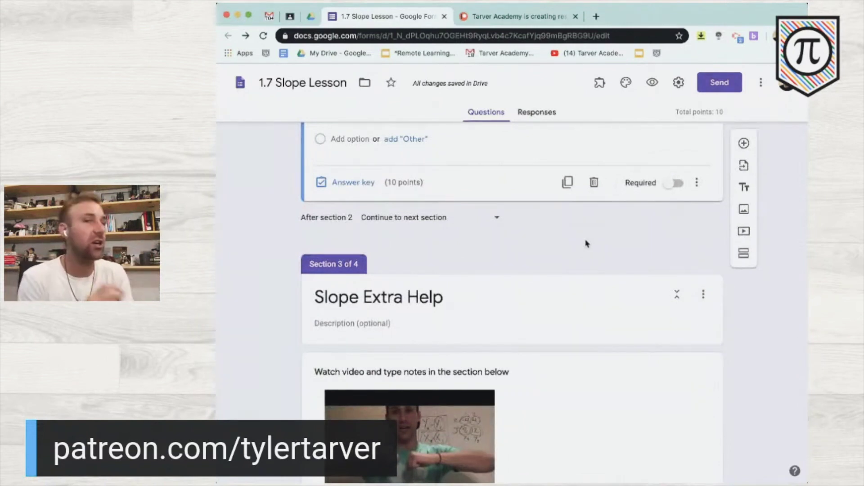
pyautogui.scroll(4, 587, 244)
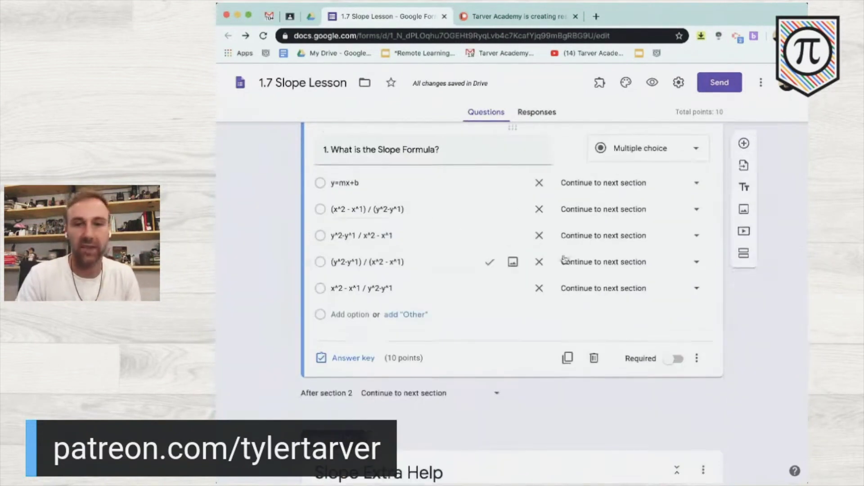
# - Route the correct (y^2-y^1) / (x^2 - x^1) answer to section 4, 2. Slope Intercept
pyautogui.click(638, 267)
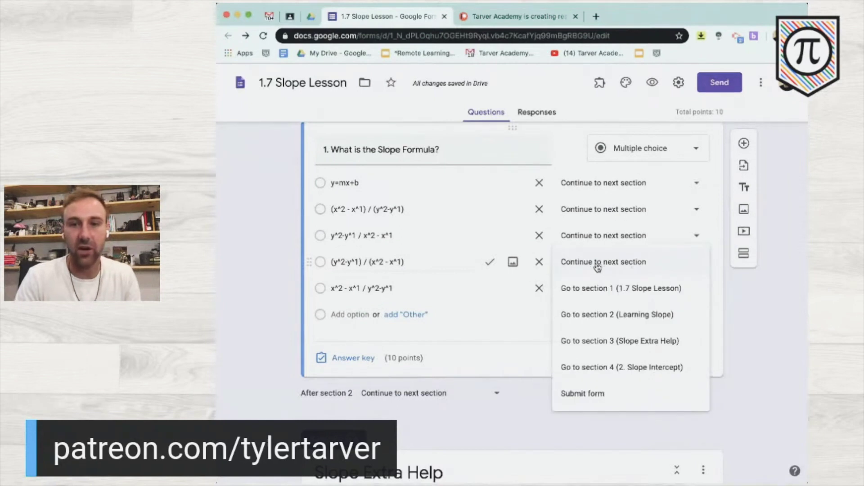
pyautogui.click(606, 367)
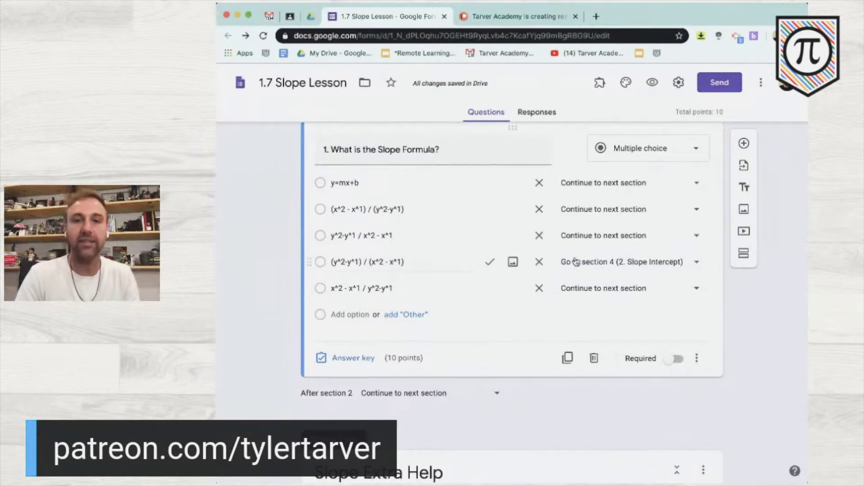
pyautogui.scroll(-10, 577, 262)
pyautogui.scroll(-3, 576, 261)
pyautogui.scroll(12, 576, 261)
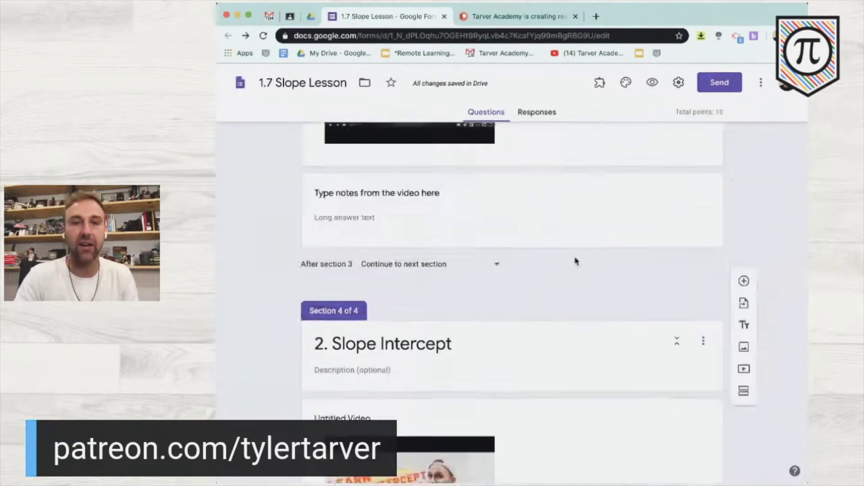
pyautogui.scroll(-3, 576, 261)
pyautogui.scroll(9, 576, 261)
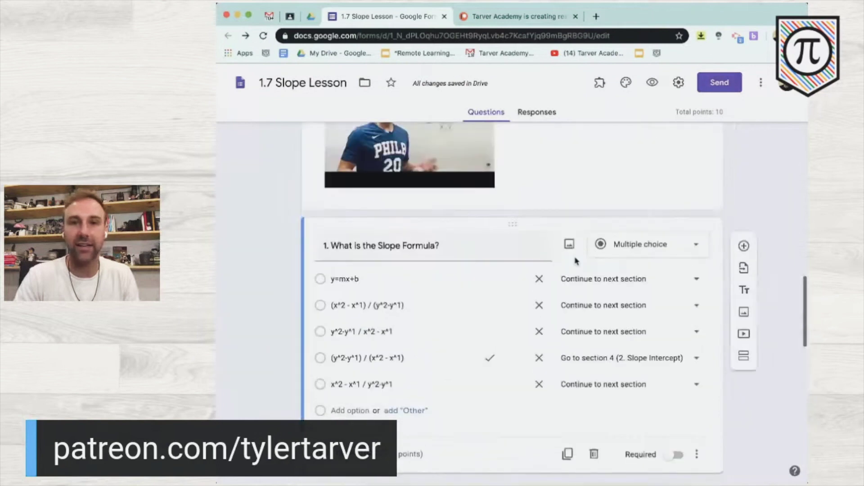
pyautogui.scroll(-6, 576, 261)
pyautogui.scroll(5, 648, 266)
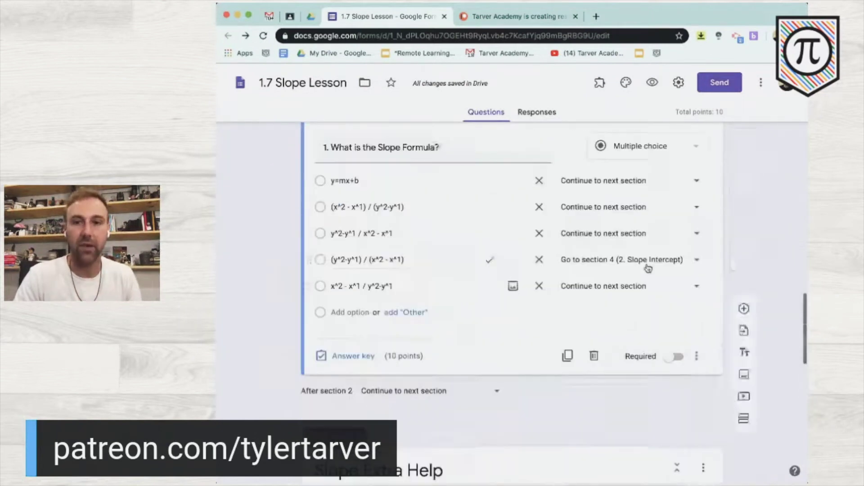
pyautogui.scroll(-10, 648, 268)
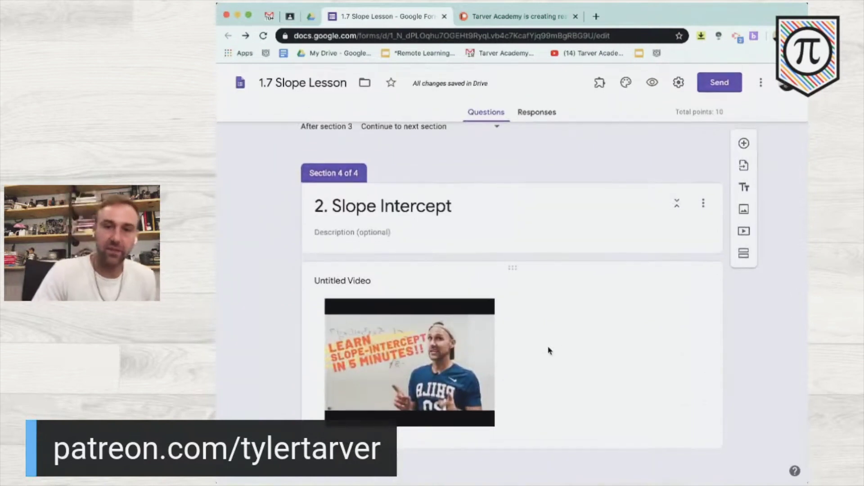
# - Add a question below the Slope-Intercept video titled '2. What is the slope of the following equation:'
pyautogui.click(561, 342)
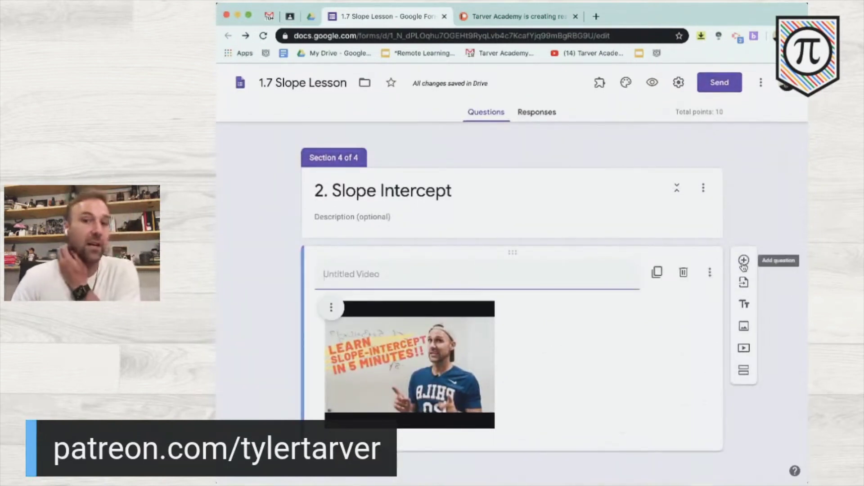
pyautogui.click(744, 262)
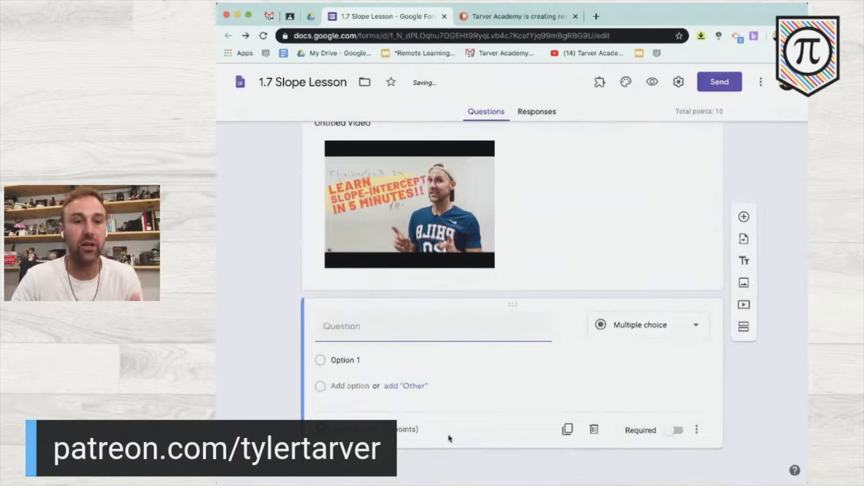
pyautogui.write('2.')
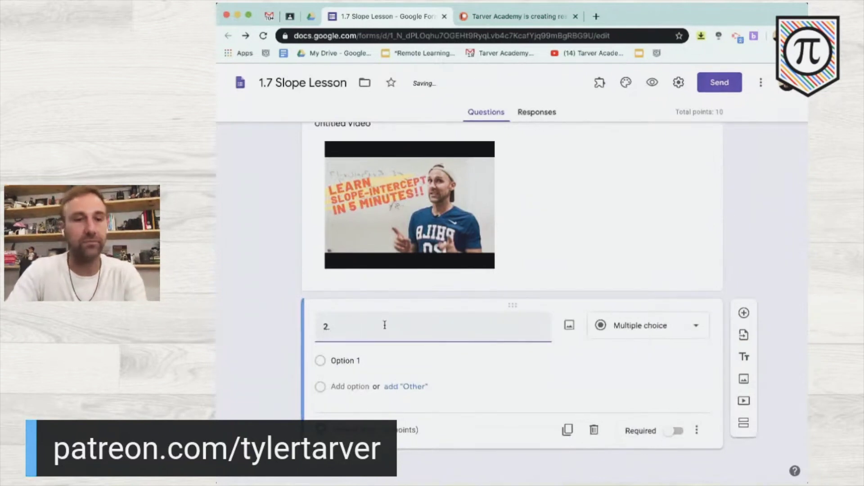
pyautogui.write(' Sl')
pyautogui.press('BackSpace')
pyautogui.write('WHa')
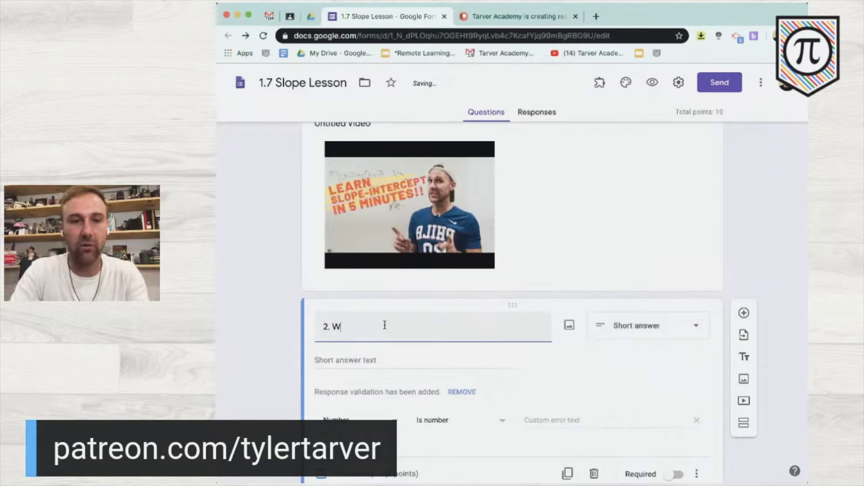
pyautogui.press('BackSpace')
pyautogui.press('BackSpace')
pyautogui.write('hat i')
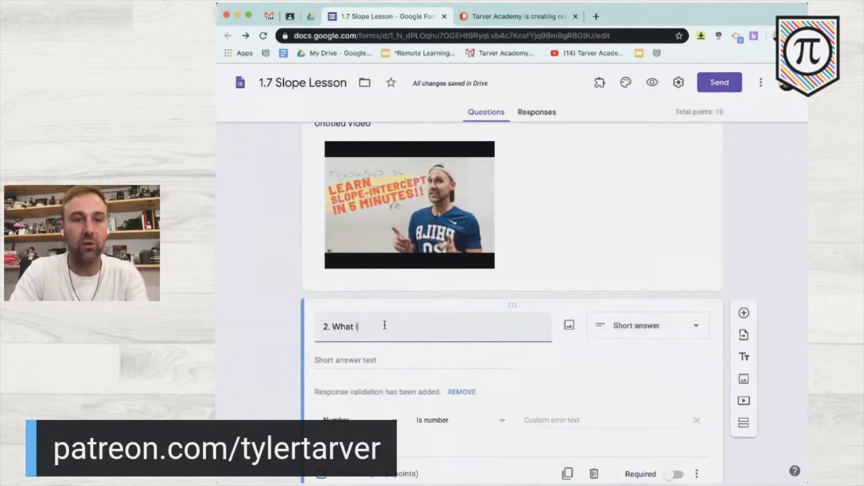
pyautogui.write('s the lope')
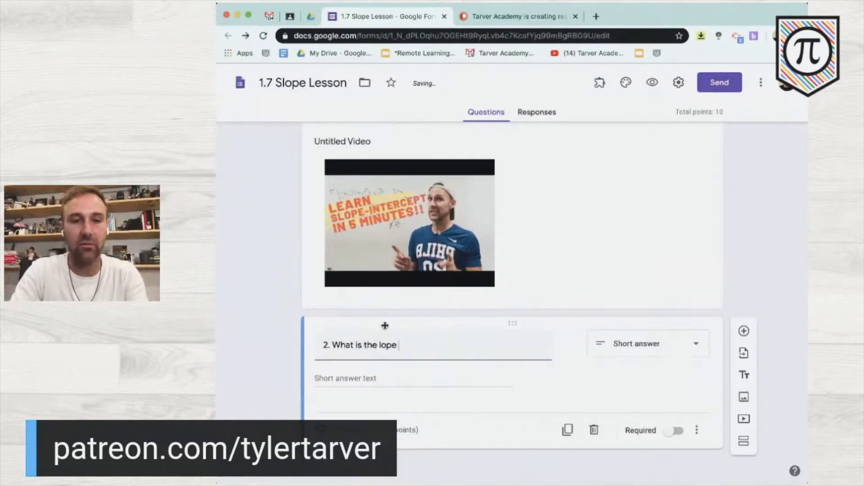
pyautogui.write('slope of ')
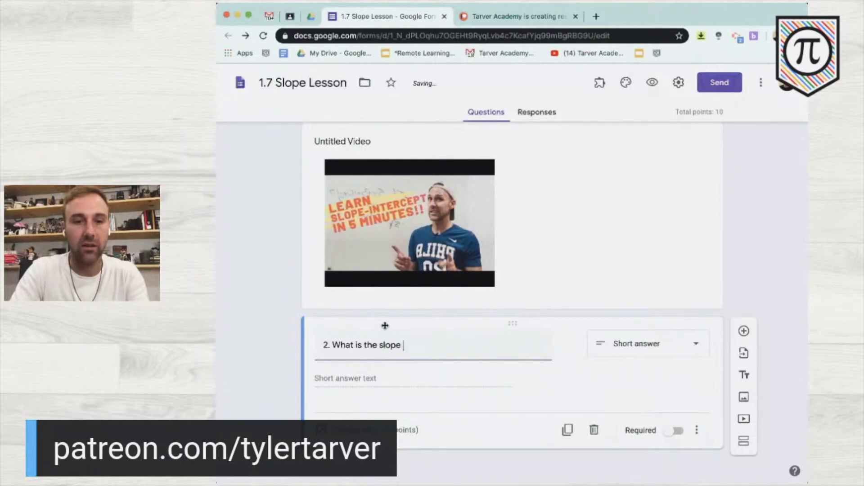
pyautogui.write('the following eqau')
pyautogui.press('BackSpace')
pyautogui.press('BackSpace')
pyautogui.write('uation')
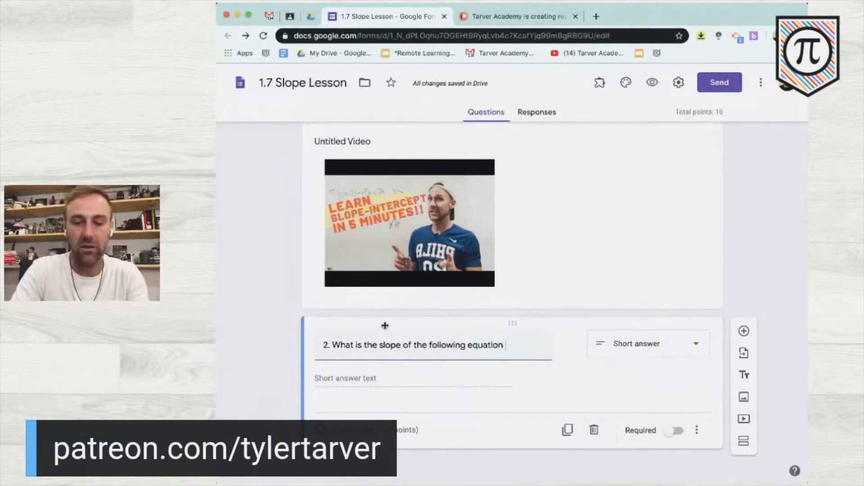
pyautogui.write(':')
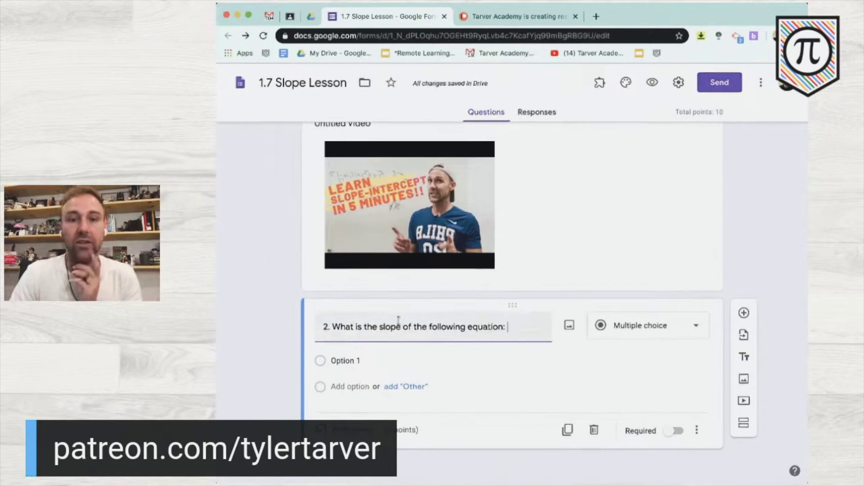
# - Search the web for a 'slope example question' picture for question 2
pyautogui.click(569, 325)
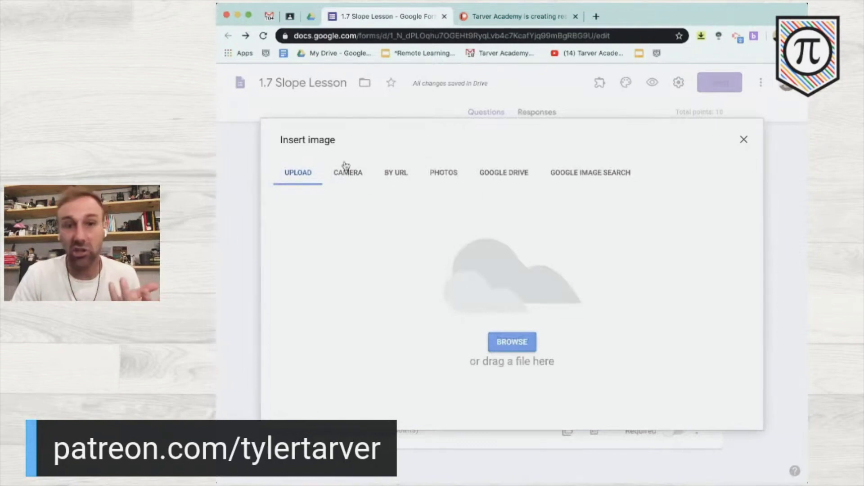
pyautogui.click(559, 175)
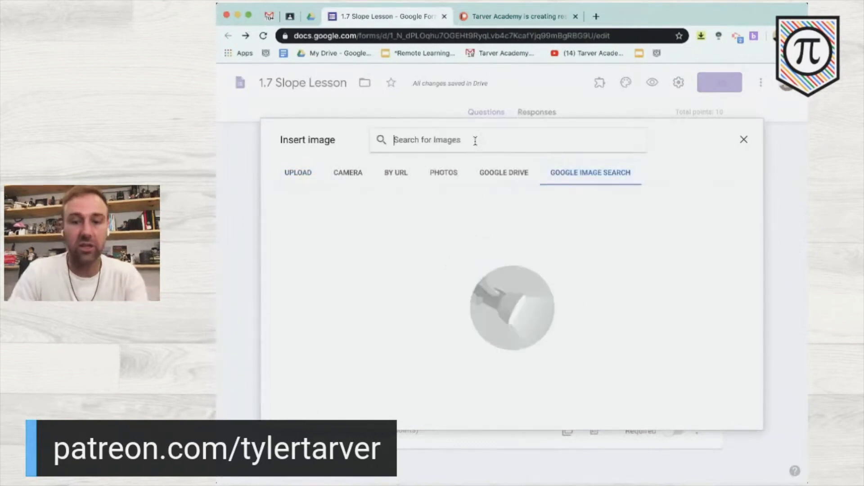
pyautogui.write('slope example question')
pyautogui.press('Return')
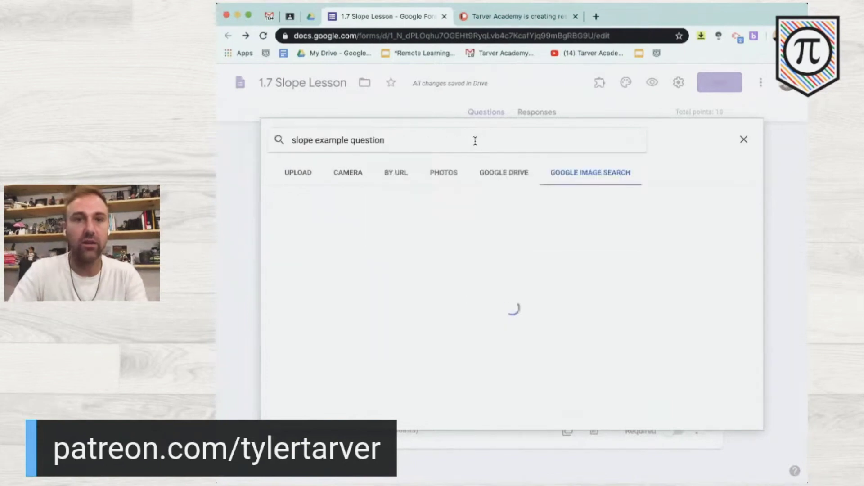
pyautogui.scroll(-5, 449, 262)
pyautogui.scroll(5, 449, 263)
# - Refine the image search to 'slope example formula', then 'slope intercept formula'
pyautogui.click(313, 138)
pyautogui.doubleClick(360, 141)
pyautogui.write('formula')
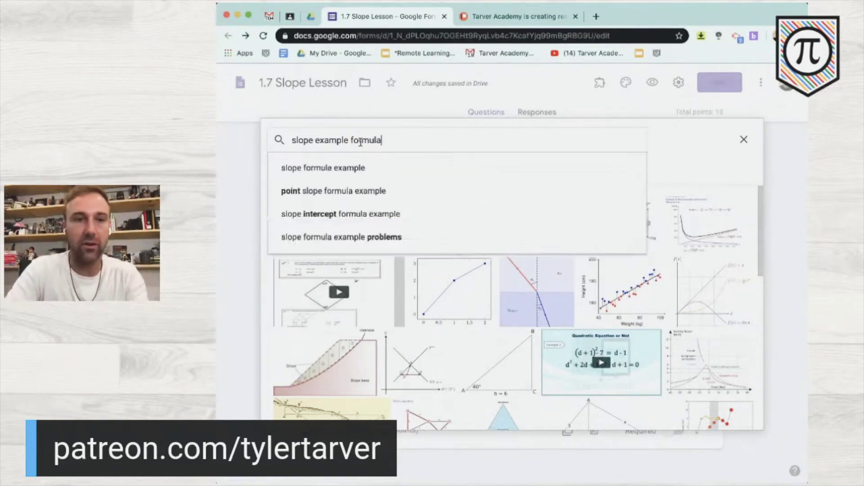
pyautogui.press('Return')
pyautogui.scroll(-5, 627, 286)
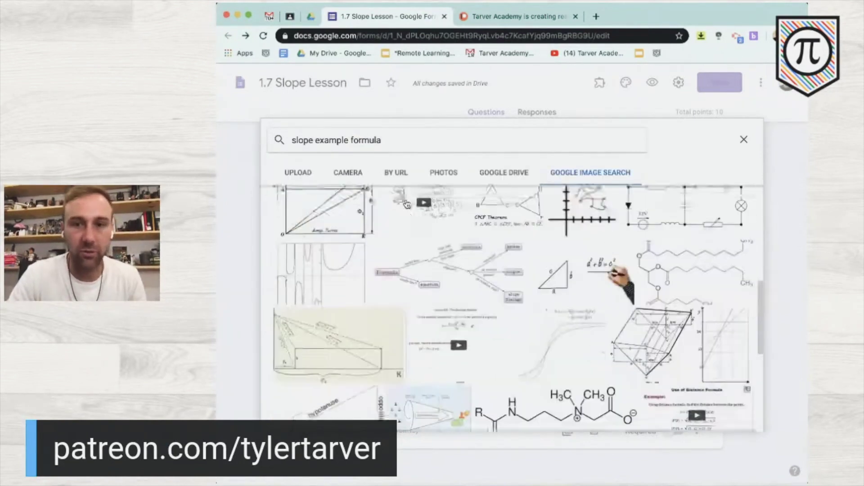
pyautogui.scroll(5, 621, 281)
pyautogui.click(336, 140)
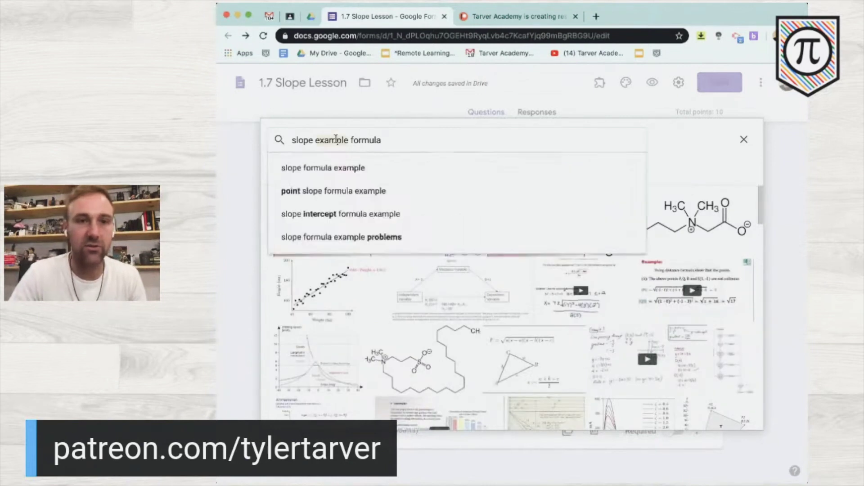
pyautogui.write('intercept')
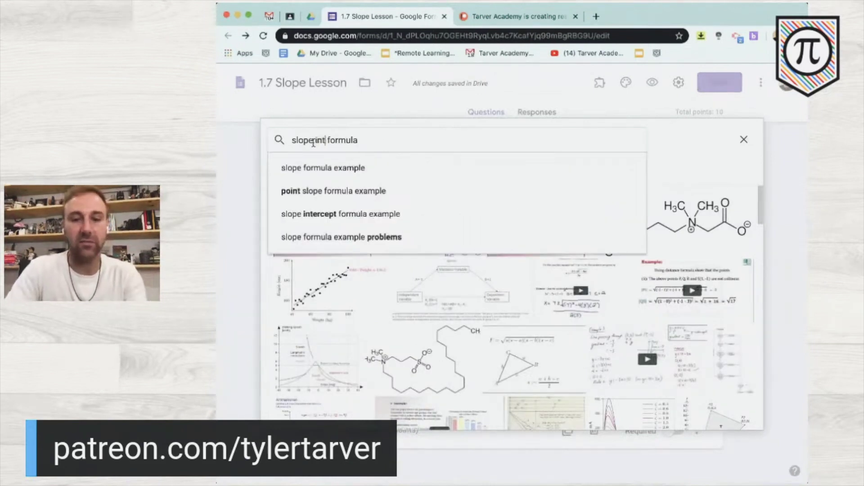
pyautogui.press('Return')
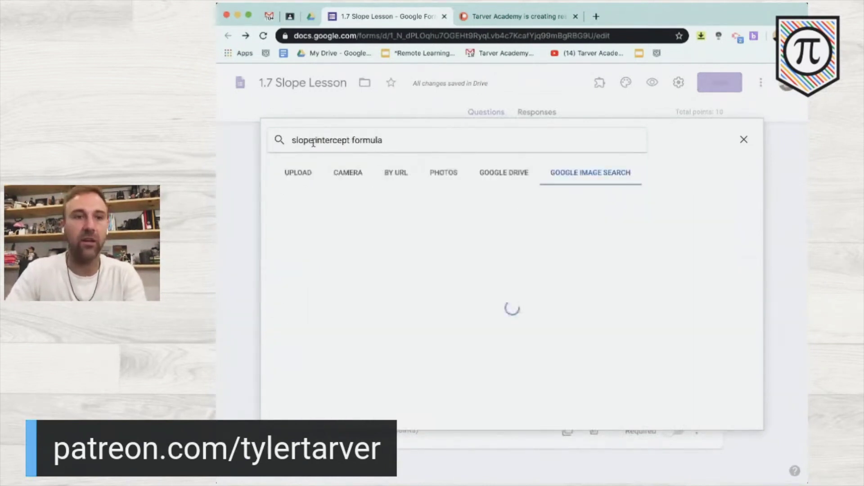
# - Insert the second search result into question 2
pyautogui.scroll(-10, 497, 325)
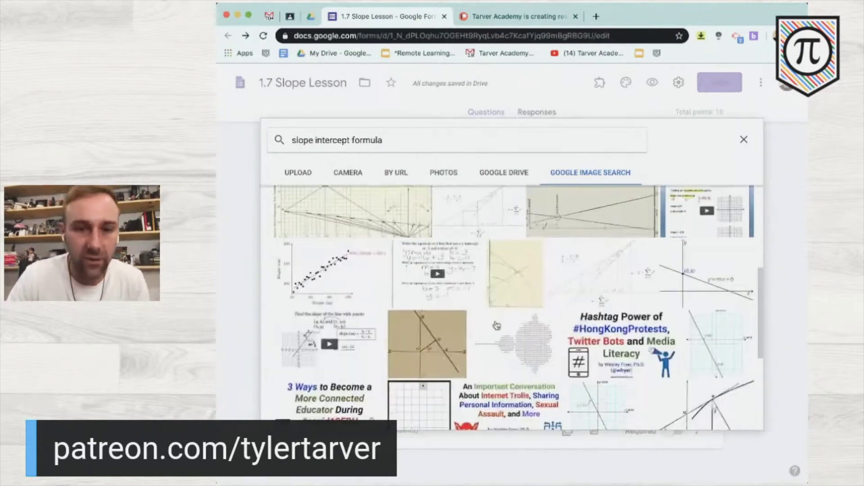
pyautogui.scroll(-10, 497, 325)
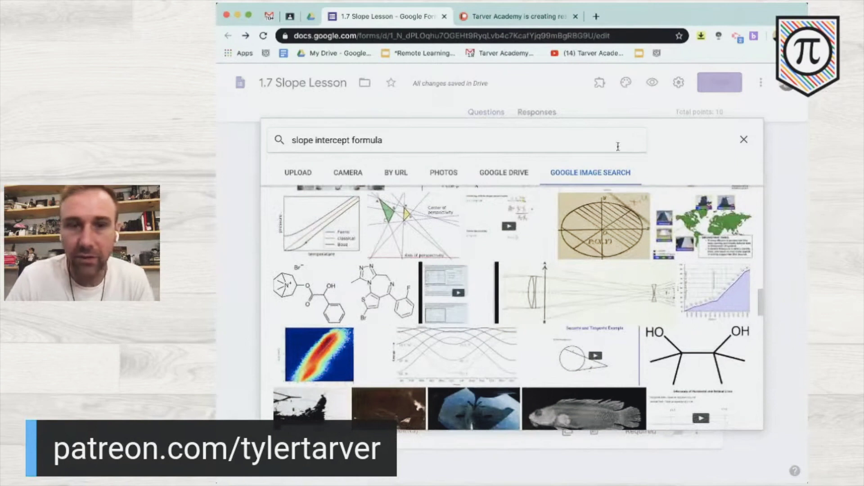
pyautogui.scroll(-10, 564, 292)
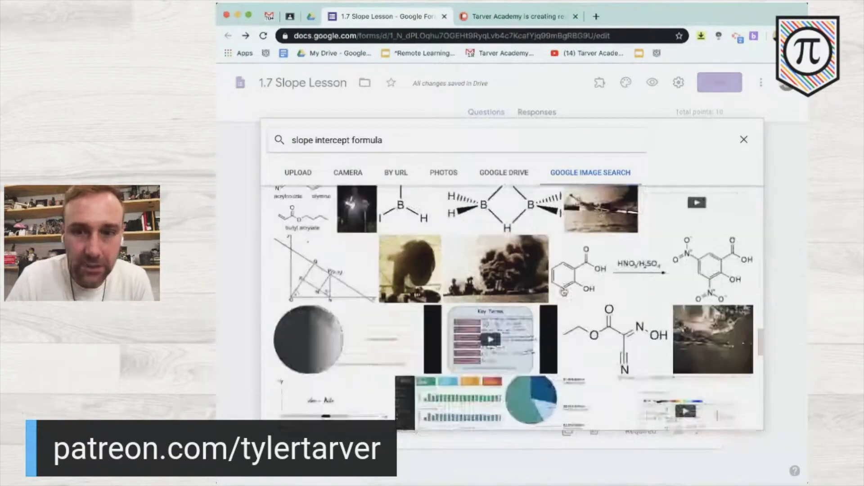
pyautogui.scroll(20, 564, 292)
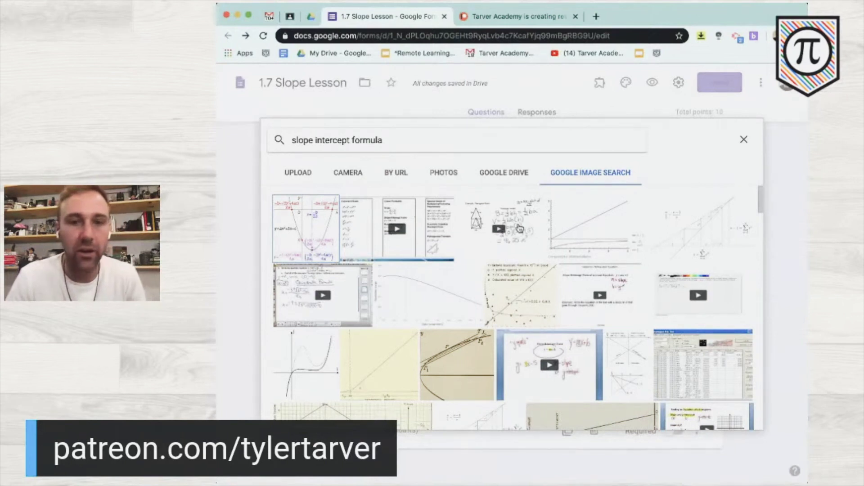
pyautogui.click(509, 231)
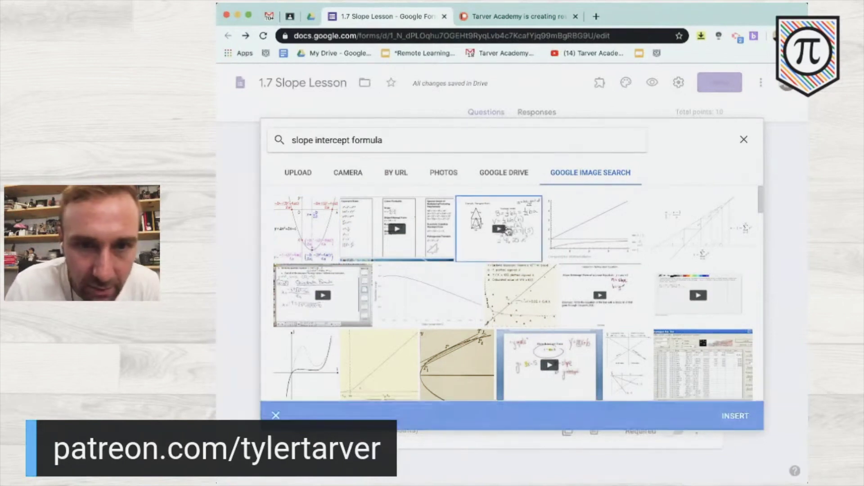
pyautogui.click(741, 417)
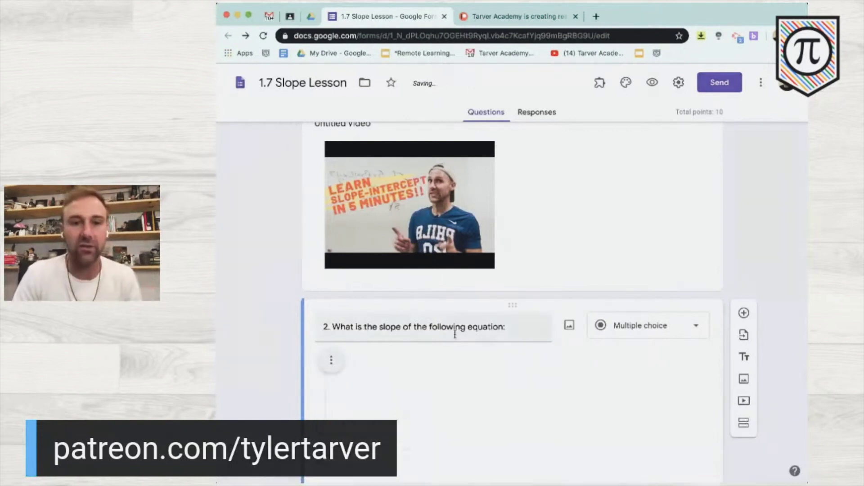
# - Remove the inserted video from question 2
pyautogui.scroll(-3, 283, 346)
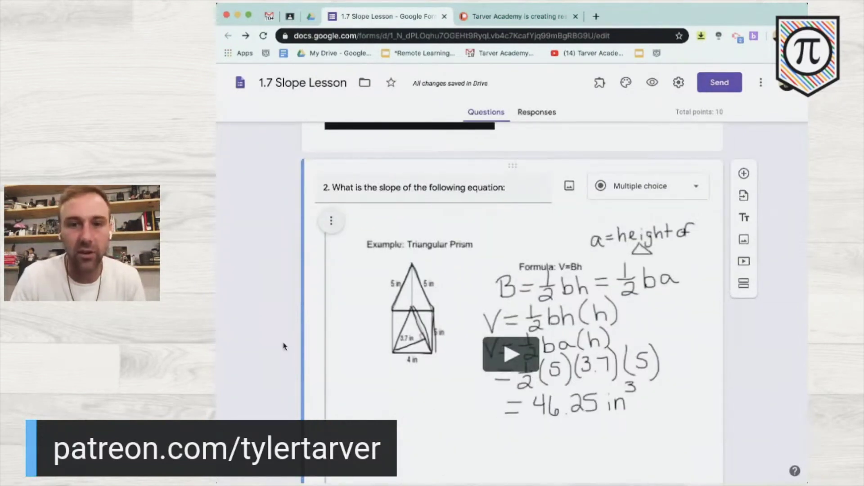
pyautogui.scroll(-1, 284, 346)
pyautogui.click(331, 200)
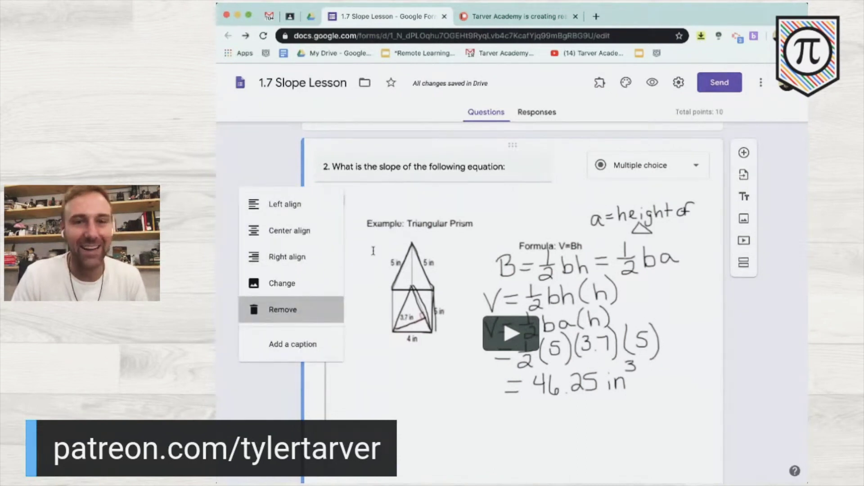
pyautogui.click(301, 311)
# - Complete question 2's title with 'y = 2x+5' and enter choices 2/1, 1/2, -2, 2
pyautogui.click(520, 325)
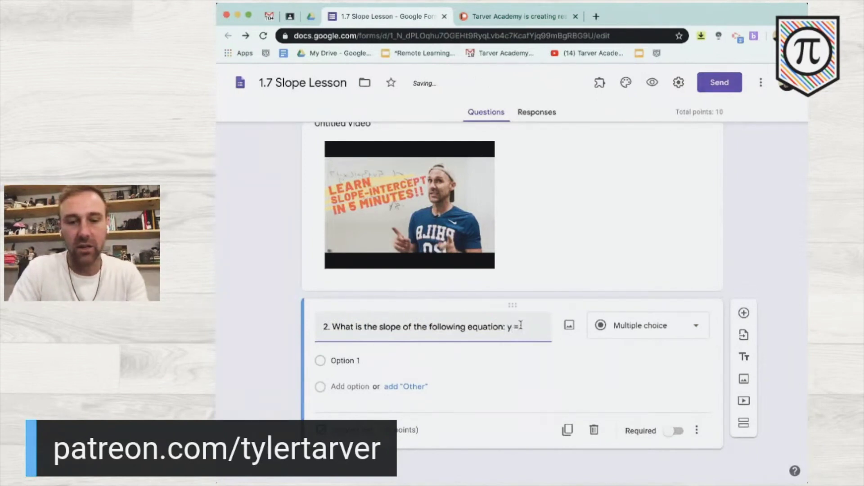
pyautogui.write('2x+5')
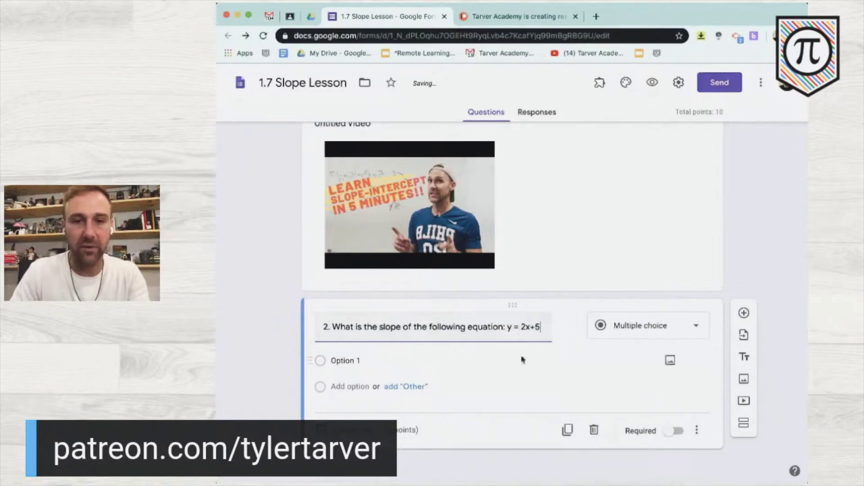
pyautogui.click(363, 361)
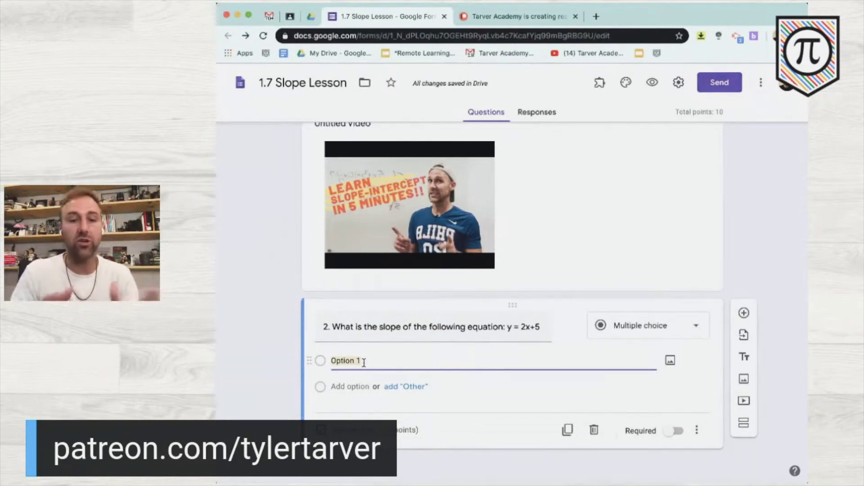
pyautogui.write('2/1')
pyautogui.press('Return')
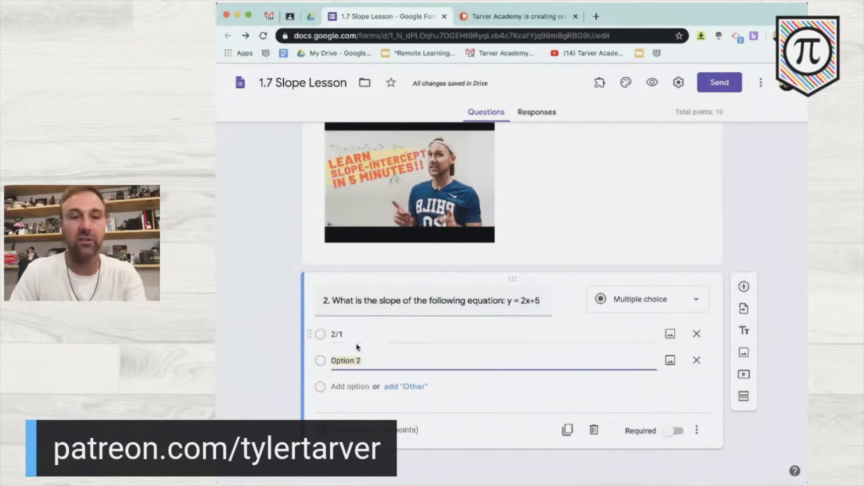
pyautogui.write('1')
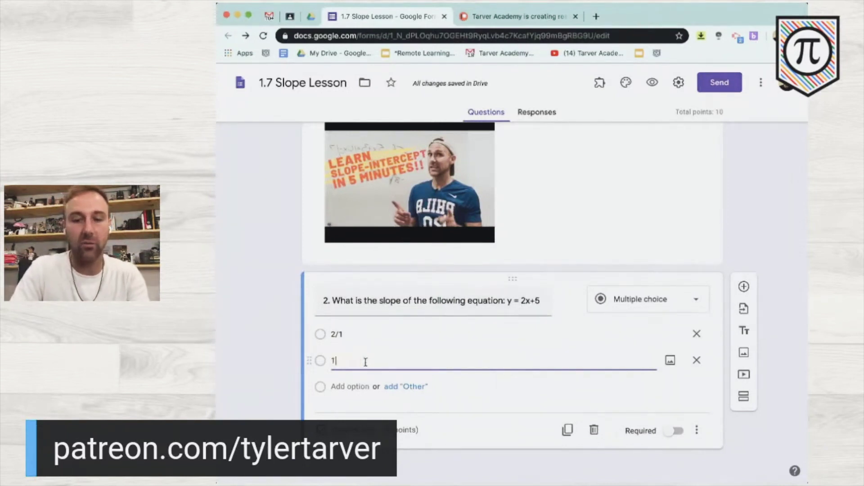
pyautogui.write('/2')
pyautogui.press('Return')
pyautogui.write('-2')
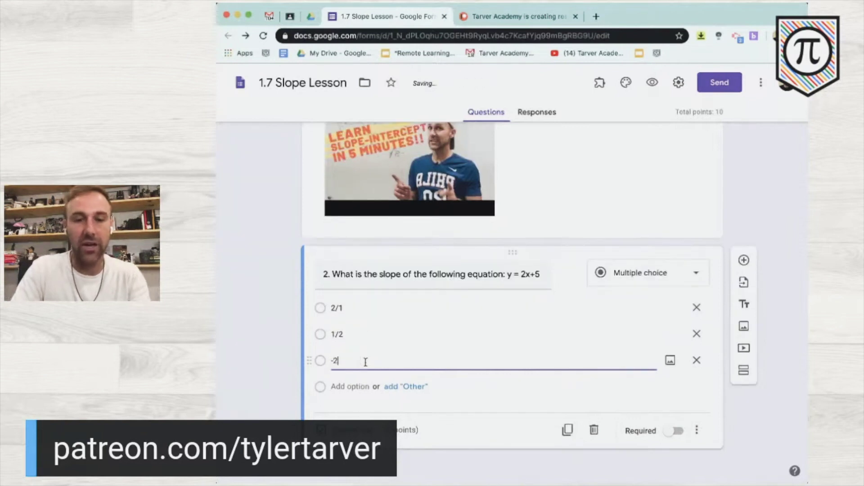
pyautogui.press('Return')
pyautogui.write('2')
# - Add the remaining answer choices 5, -5, 2/5 and 5/2
pyautogui.press('Return')
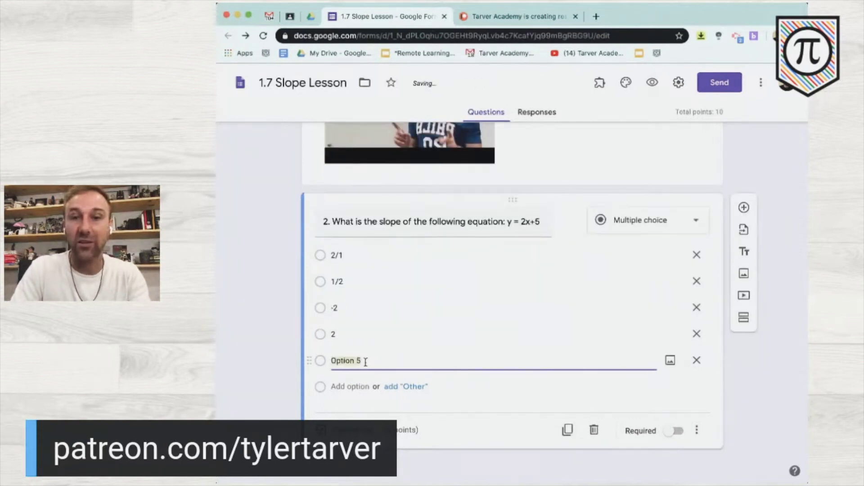
pyautogui.write('5')
pyautogui.press('Return')
pyautogui.write('-5')
pyautogui.press('Return')
pyautogui.write('2/')
pyautogui.press('Return')
pyautogui.write('5/')
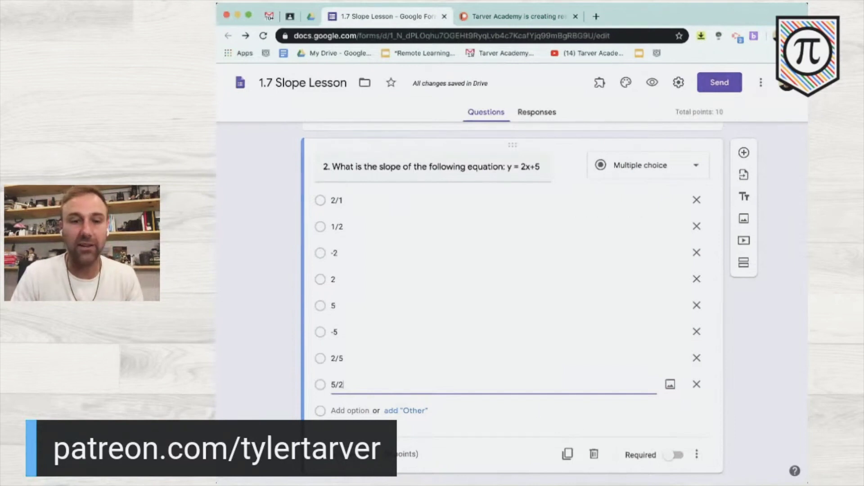
# - Set question 2's answer key to 10 points with 2/1 as correct
pyautogui.click(356, 454)
pyautogui.click(665, 199)
pyautogui.write('10')
pyautogui.click(333, 225)
pyautogui.click(688, 454)
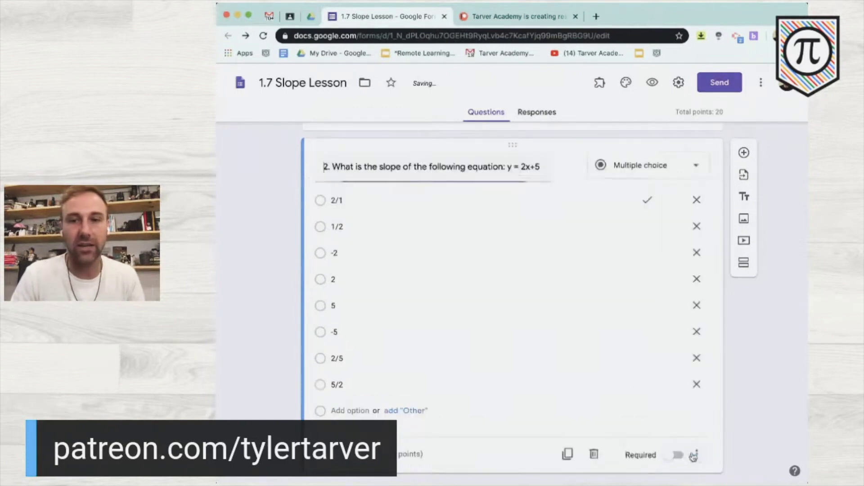
pyautogui.scroll(-1, 703, 460)
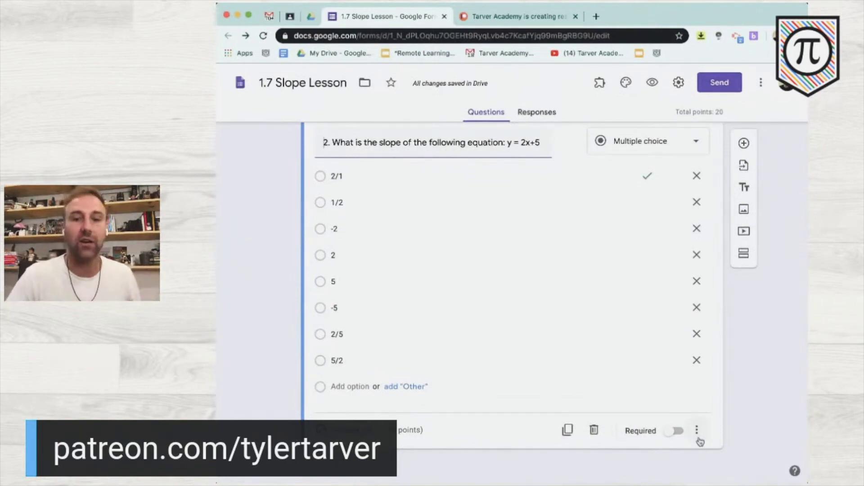
# - Add a new section titled 'Slope Intercept Extra Help', fixing the spelling of Intercept
pyautogui.click(745, 255)
pyautogui.write('Slope Intef')
pyautogui.press('BackSpace')
pyautogui.write('cept Exrtr')
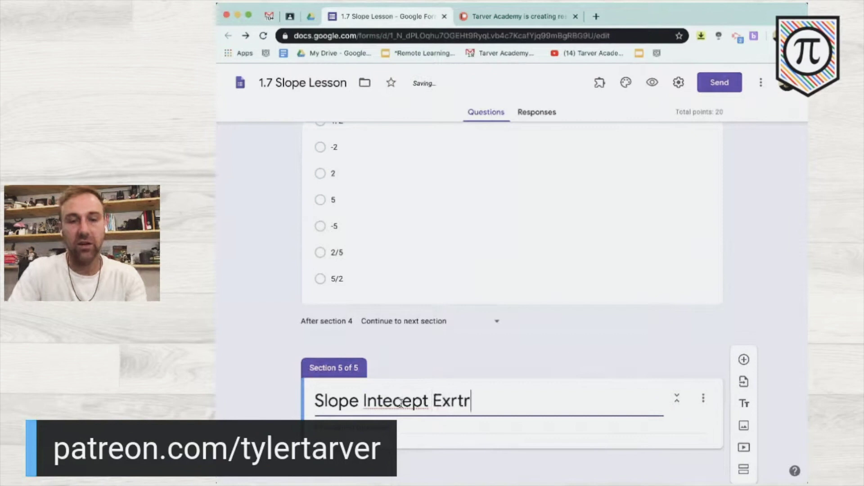
pyautogui.press('BackSpace')
pyautogui.press('BackSpace')
pyautogui.press('BackSpace')
pyautogui.write('tra Help')
pyautogui.click(383, 400)
pyautogui.rightClick(384, 401)
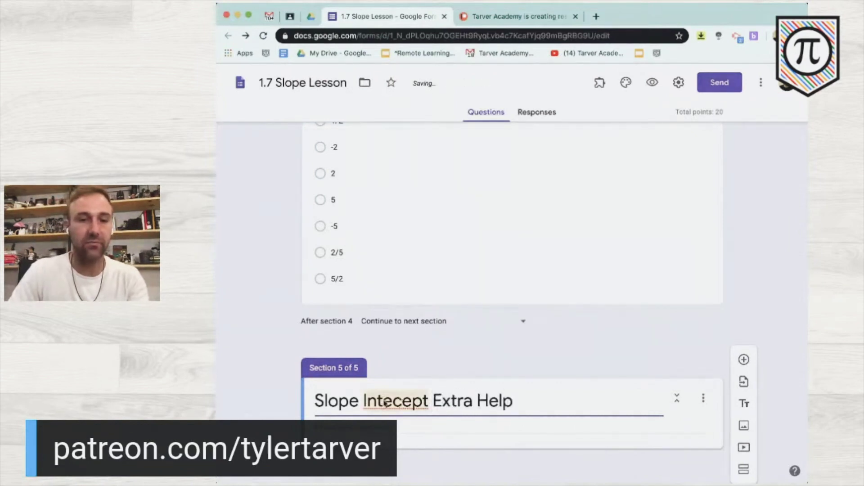
pyautogui.click(425, 321)
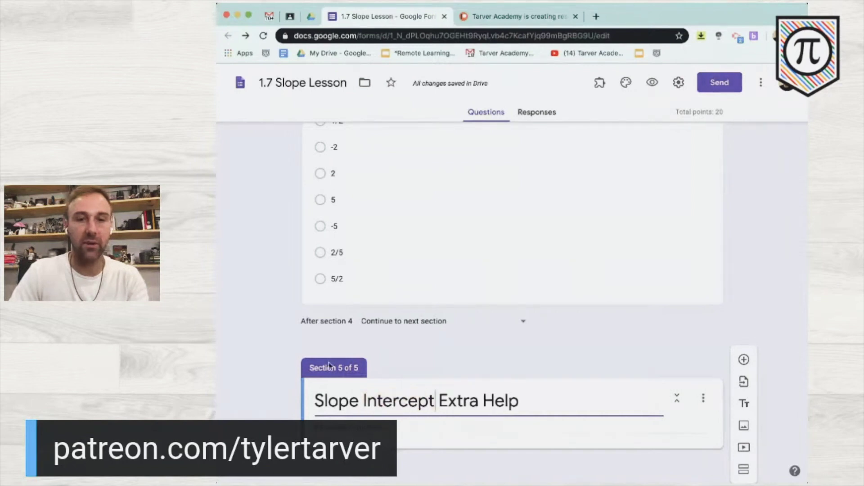
# - Insert the 'Putting Points in Slope Intercept Form' video, captioned 'Work the equation with the video'
pyautogui.click(743, 447)
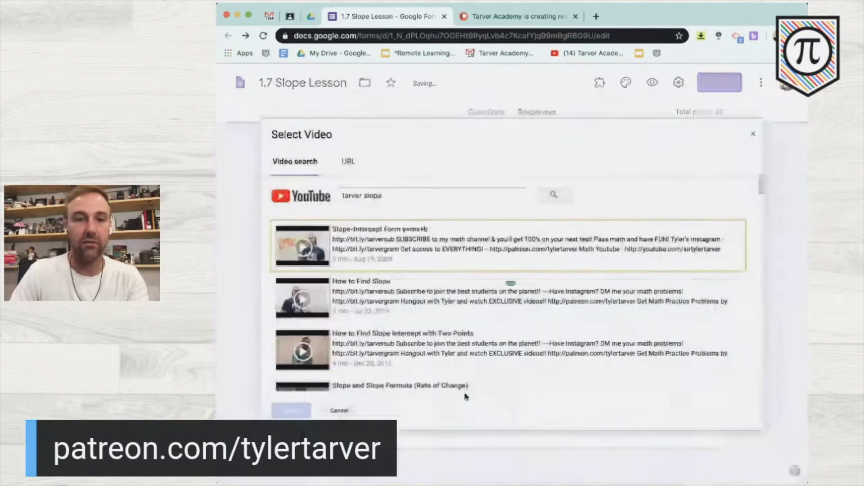
pyautogui.scroll(-2, 412, 276)
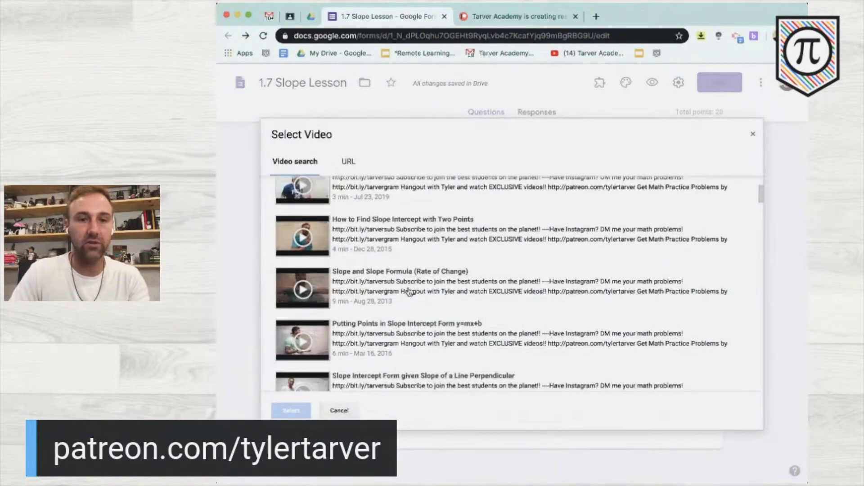
pyautogui.click(411, 292)
pyautogui.click(372, 320)
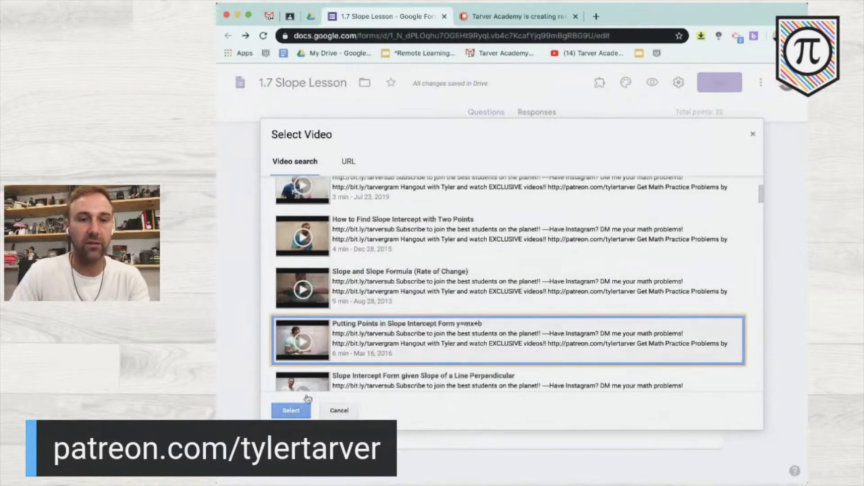
pyautogui.click(290, 411)
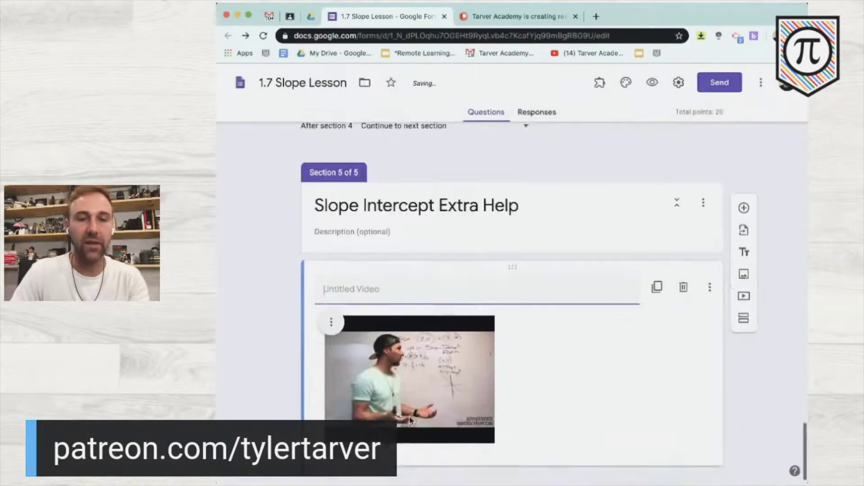
pyautogui.write('Work the equation with the video and put notes in the box!')
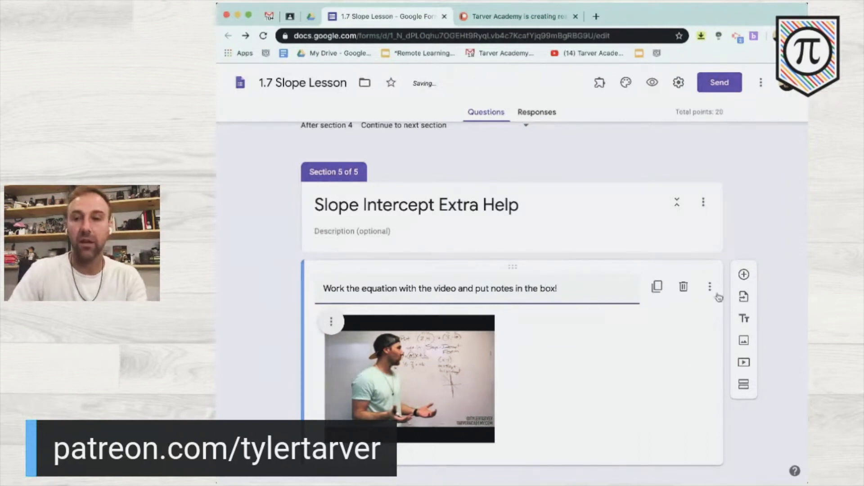
# - Add a 'Notes here' question below the video
pyautogui.scroll(-1, 720, 358)
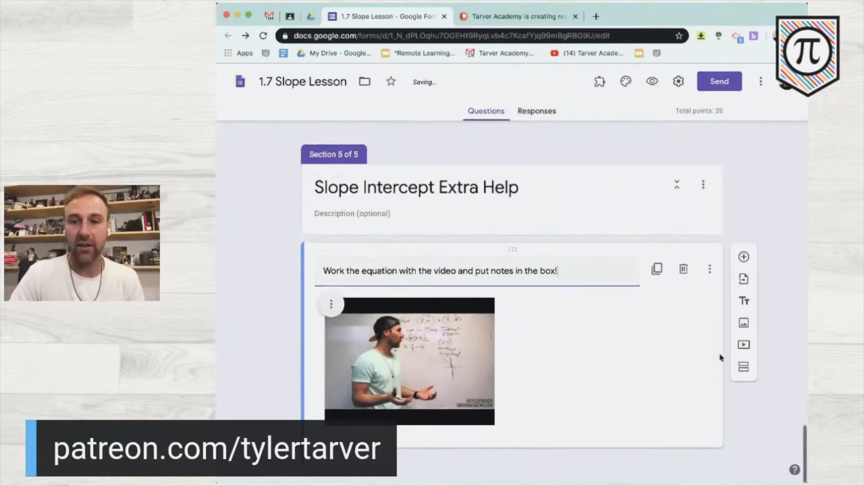
pyautogui.click(744, 257)
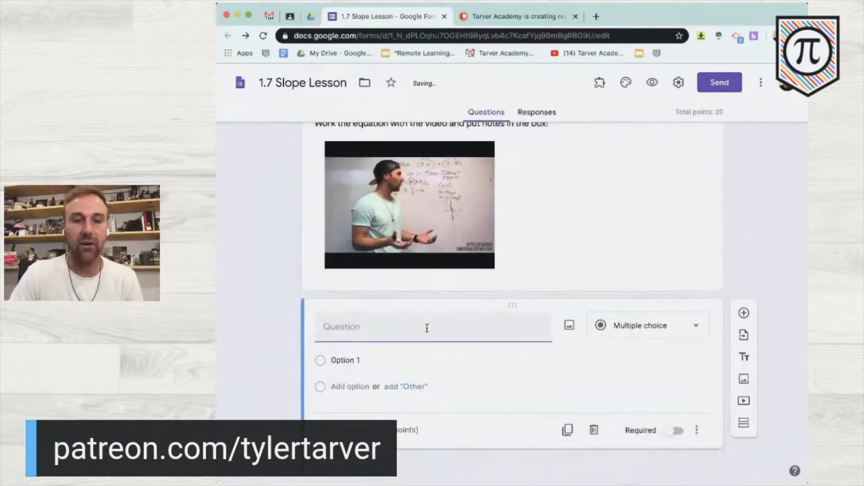
pyautogui.write('Notes here')
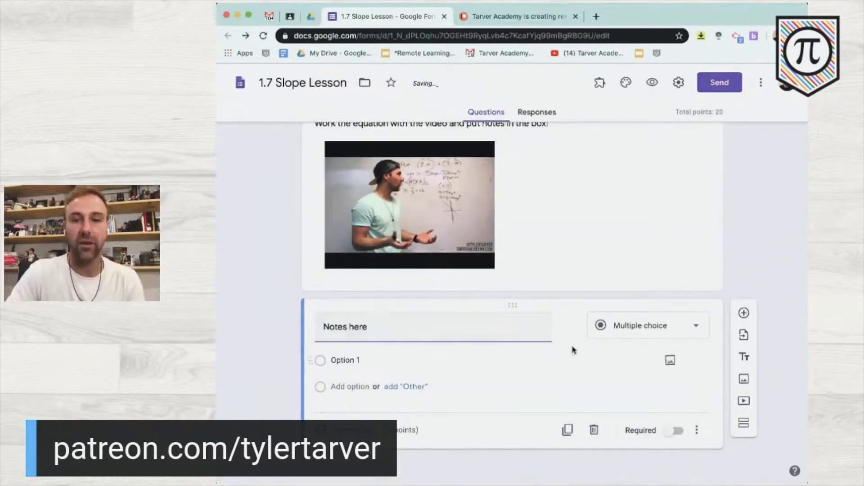
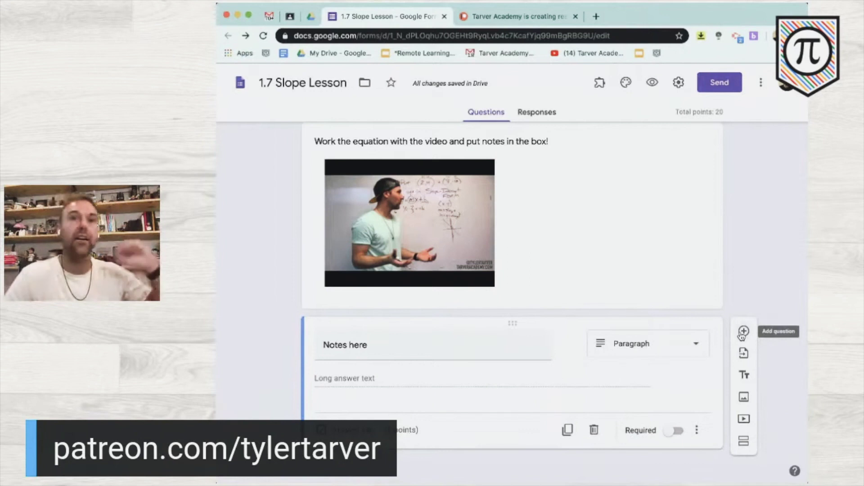
# - Add a sixth section titled 'Exit Information' at the end of the form
pyautogui.click(743, 442)
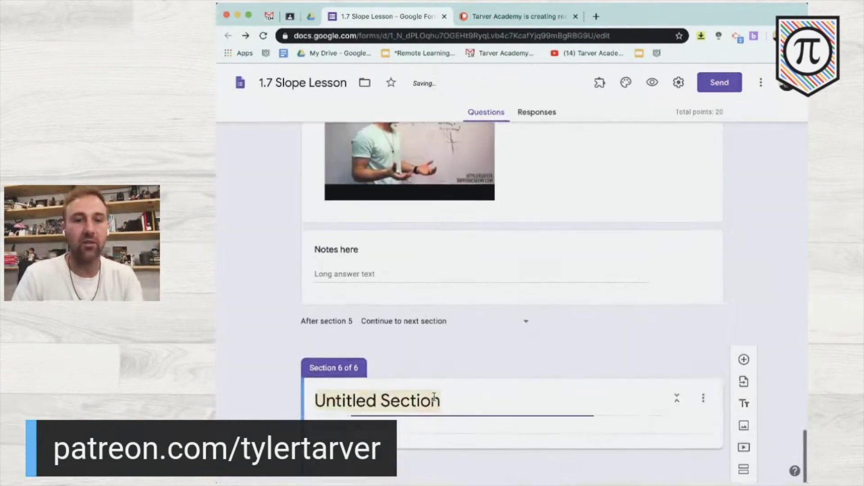
pyautogui.write('Exit ')
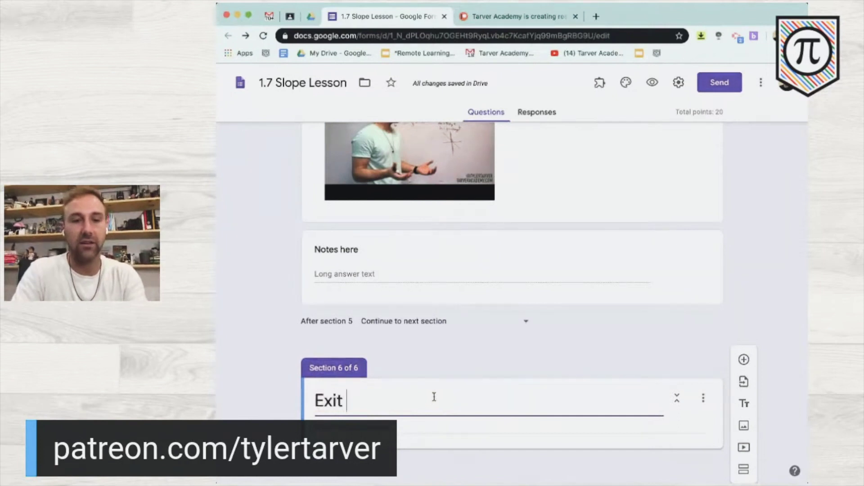
pyautogui.write('Information')
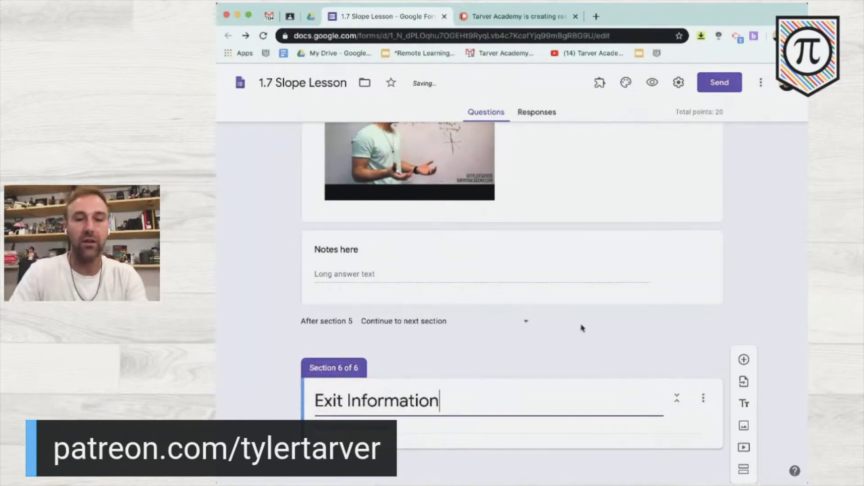
pyautogui.scroll(10, 775, 323)
pyautogui.scroll(3, 775, 322)
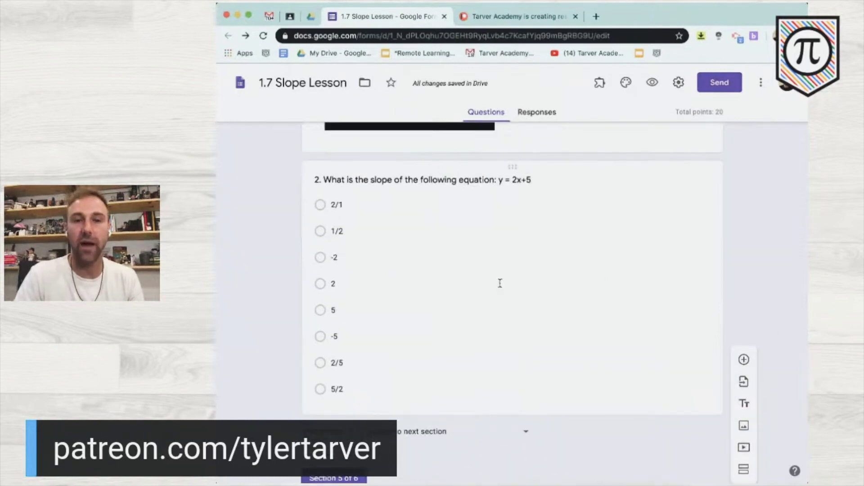
# - Turn on section jumps for question 2 and send the 2/1 answer to section 6, Exit Information
pyautogui.click(500, 283)
pyautogui.scroll(-2, 544, 332)
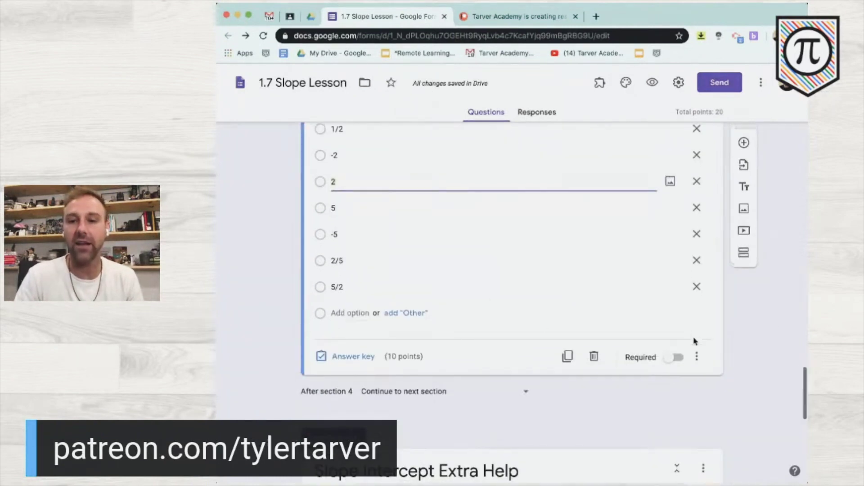
pyautogui.click(697, 356)
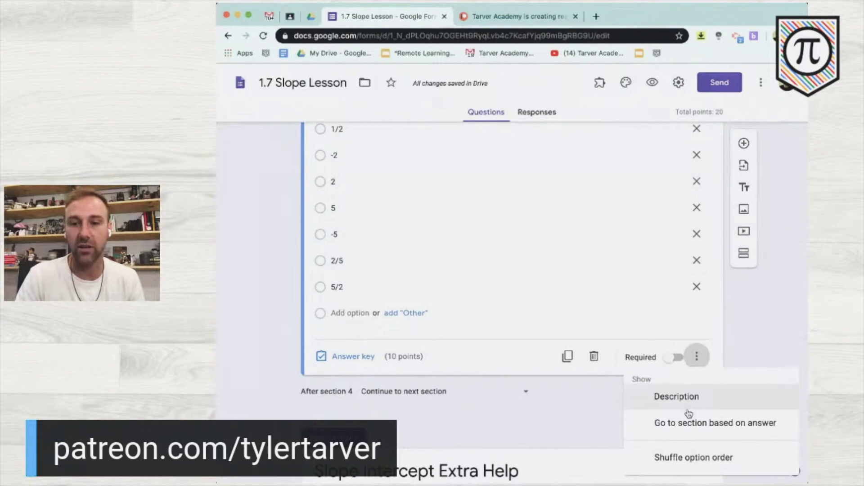
pyautogui.click(670, 423)
pyautogui.scroll(3, 594, 320)
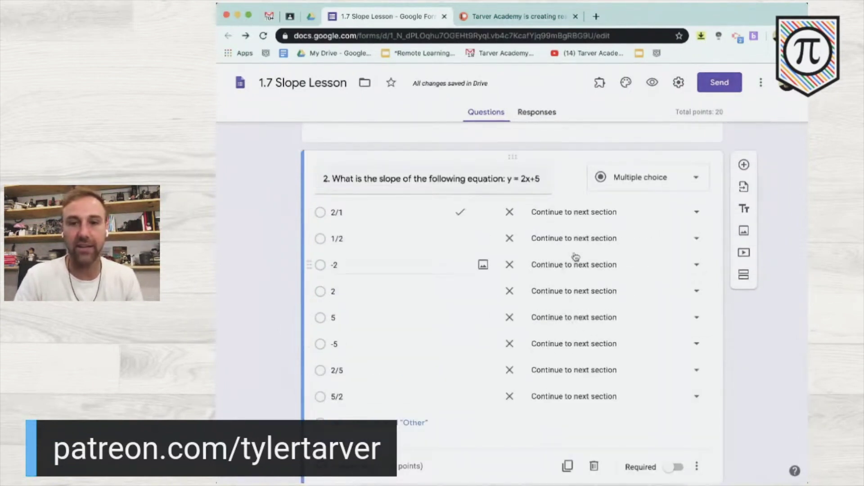
pyautogui.click(600, 215)
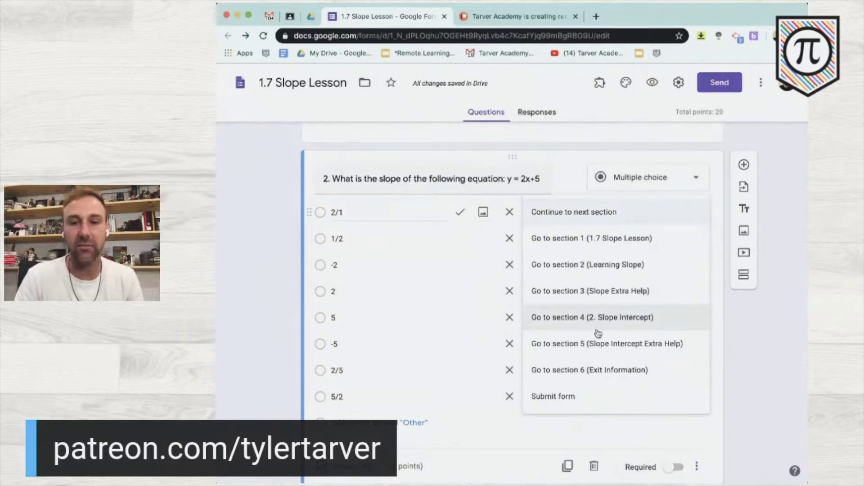
pyautogui.click(602, 371)
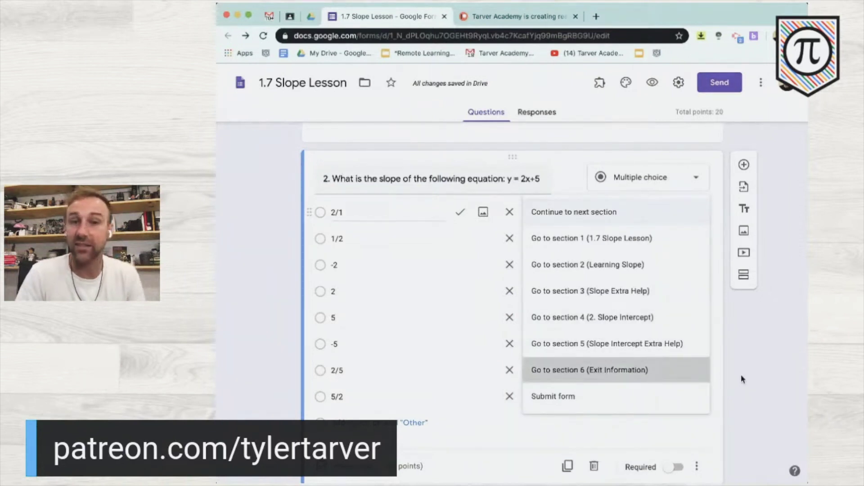
pyautogui.scroll(-15, 743, 379)
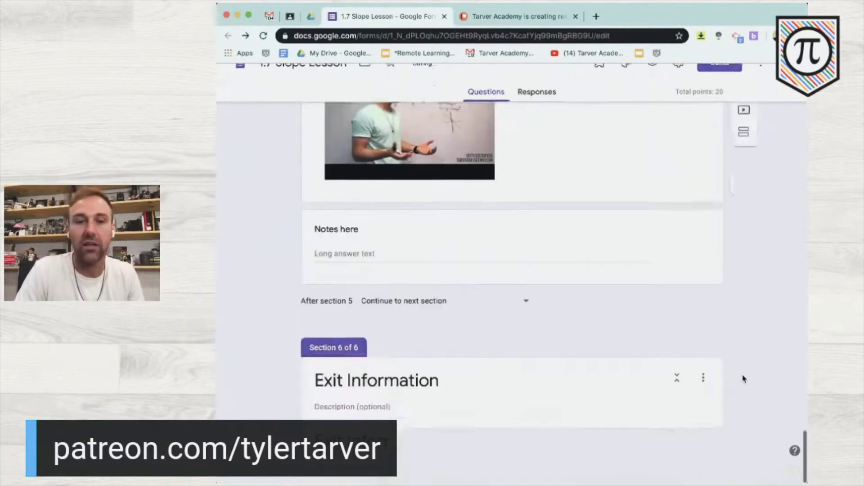
pyautogui.click(699, 441)
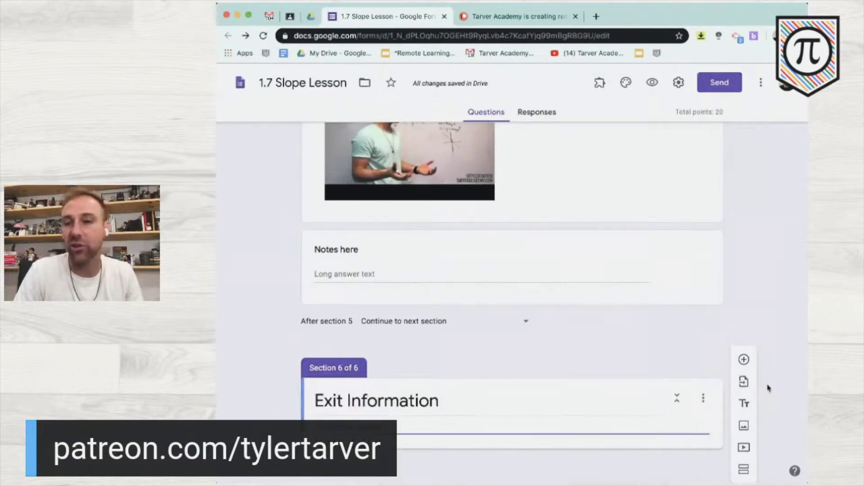
# - Add the paragraph question 'What did you learn?' and a duplicate retitled 'What was the most helpful part of the lesson?'
pyautogui.click(744, 360)
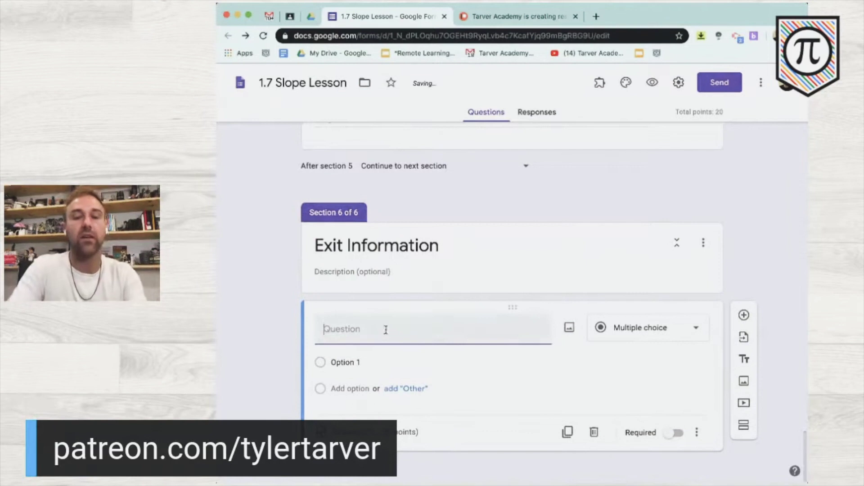
pyautogui.write('What ')
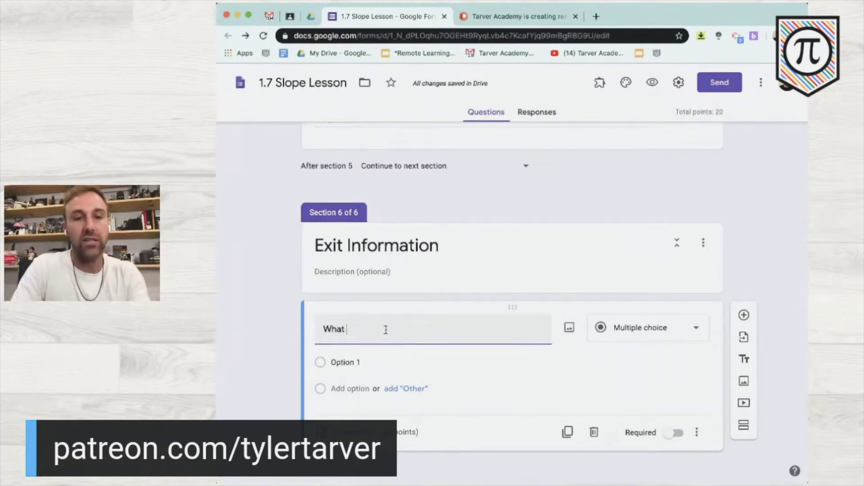
pyautogui.write('did you learn')
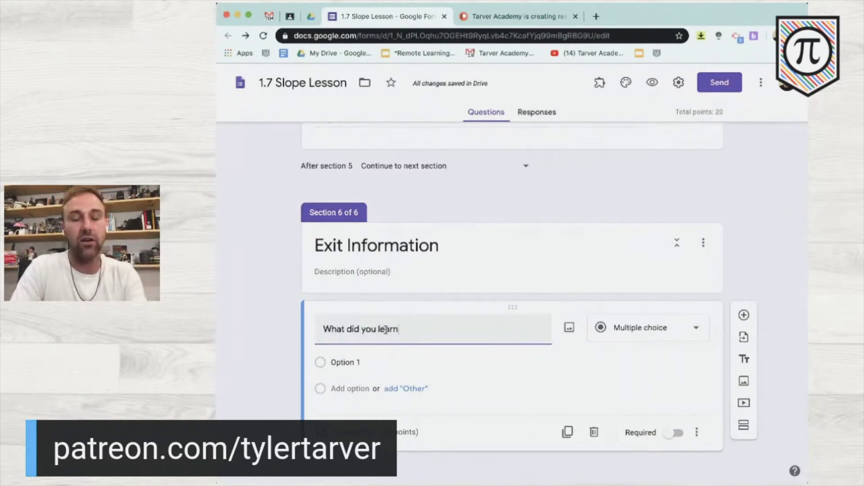
pyautogui.write('?')
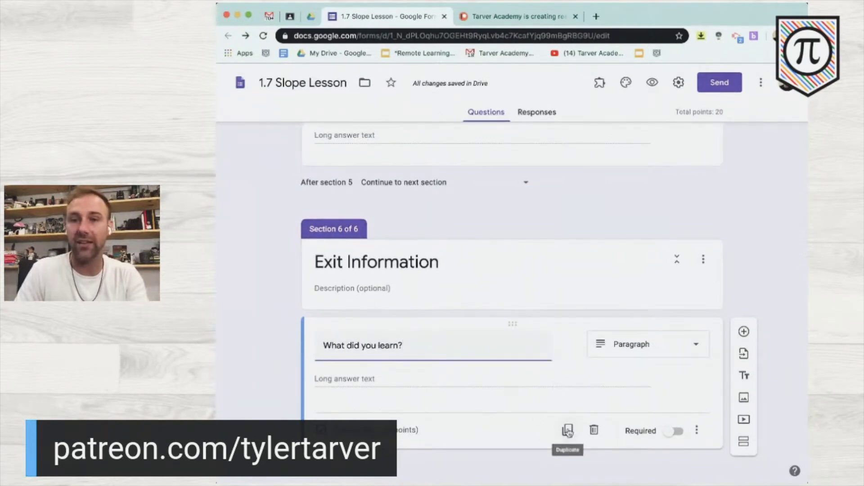
pyautogui.click(568, 432)
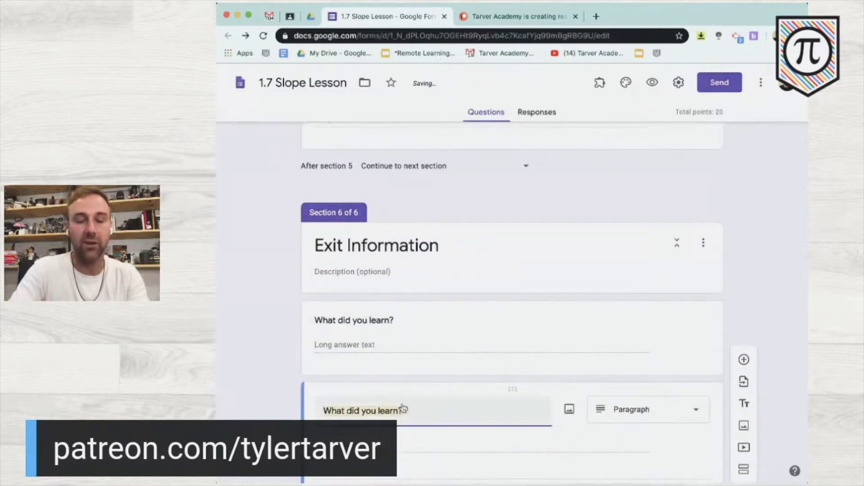
pyautogui.write('What was the most helpful part of the lesson?')
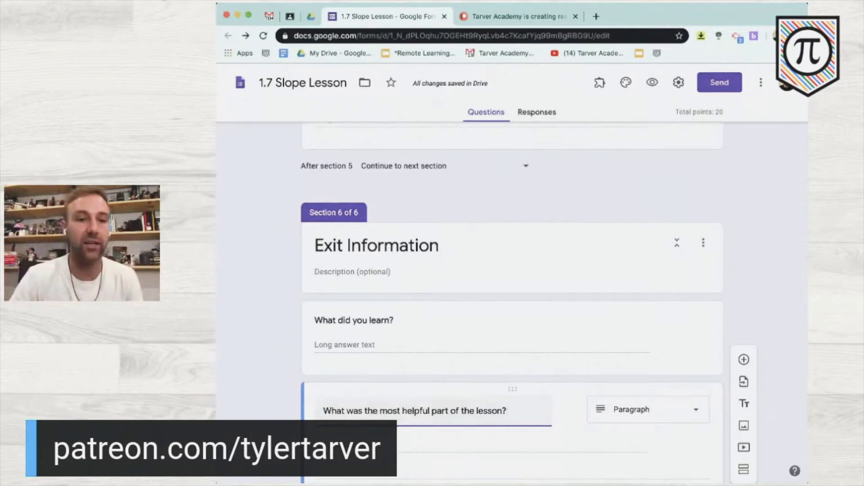
pyautogui.scroll(-1, 373, 410)
pyautogui.scroll(-2, 574, 430)
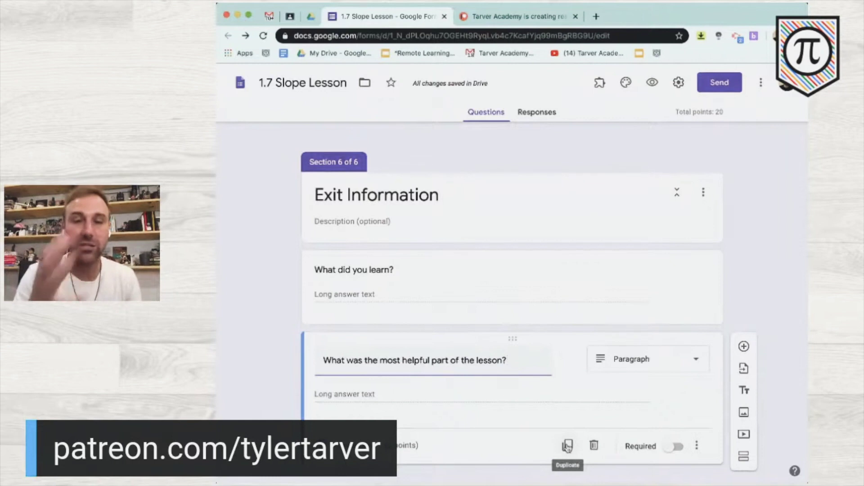
# - Add a 1–5 linear scale question 'How much to you know about this information now', labelled 'Still noth' to 'ALL OF IT!'
pyautogui.click(744, 347)
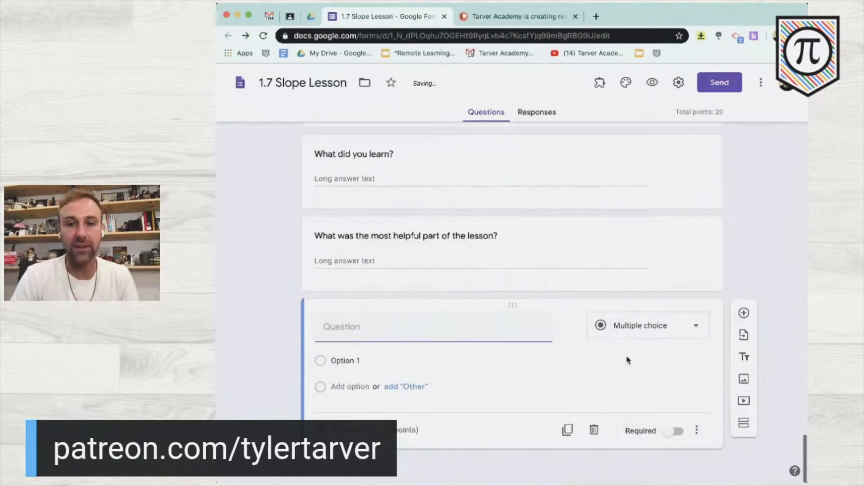
pyautogui.click(628, 326)
pyautogui.click(636, 337)
pyautogui.click(463, 330)
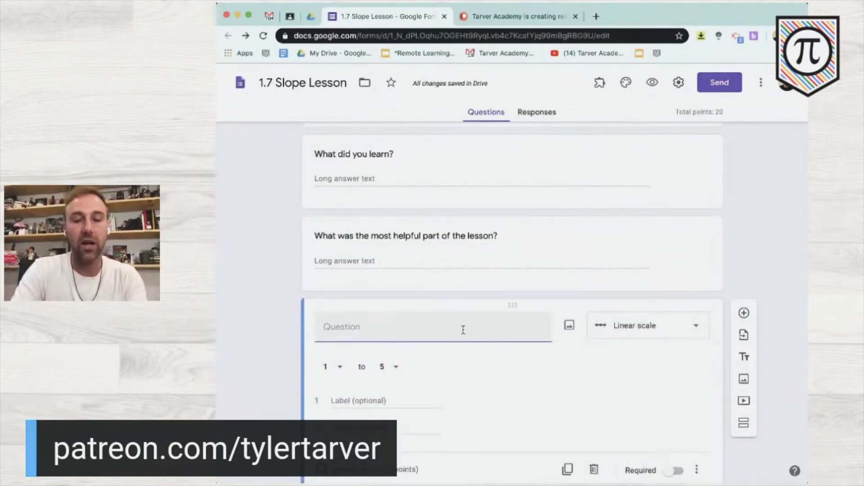
pyautogui.write('How much t')
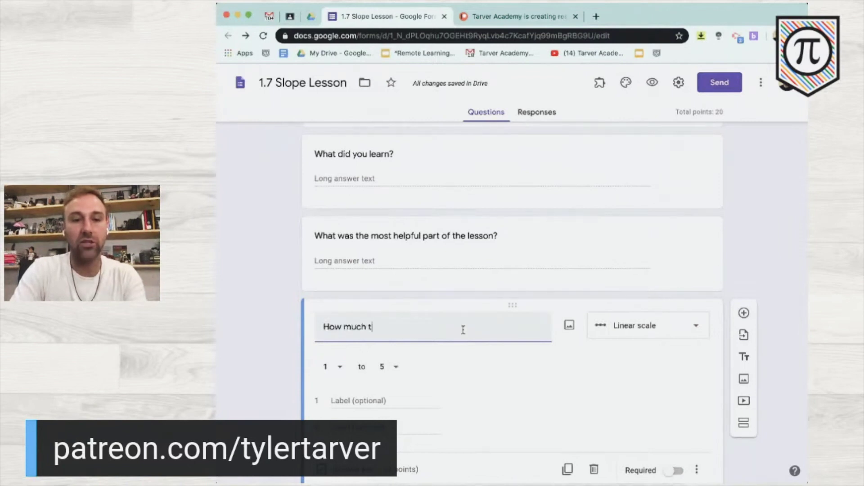
pyautogui.press('BackSpace')
pyautogui.write('do you know about slope now?')
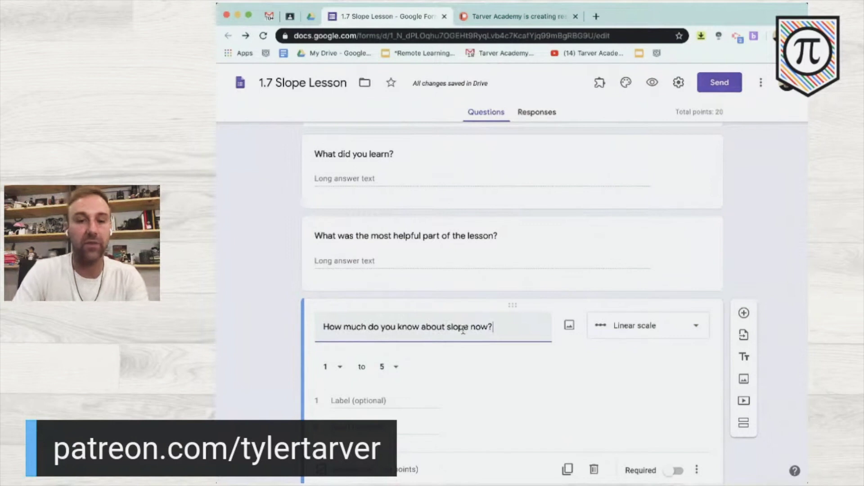
pyautogui.doubleClick(457, 327)
pyautogui.write('this ')
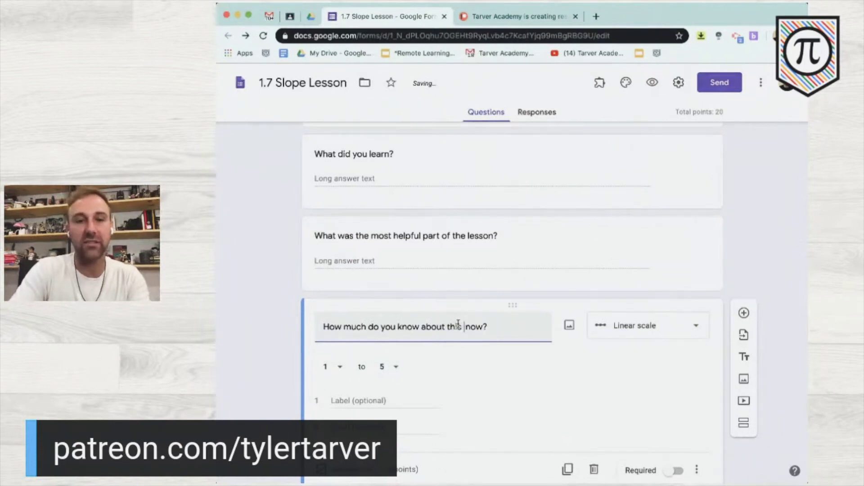
pyautogui.write('informati')
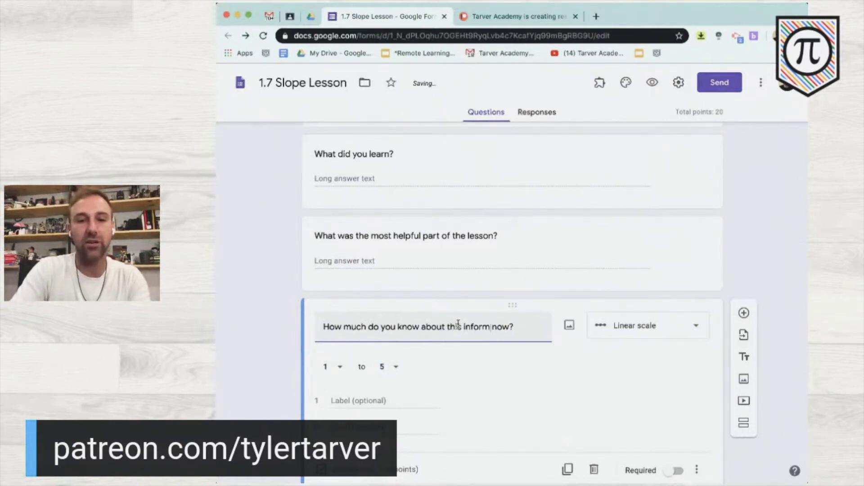
pyautogui.write('on')
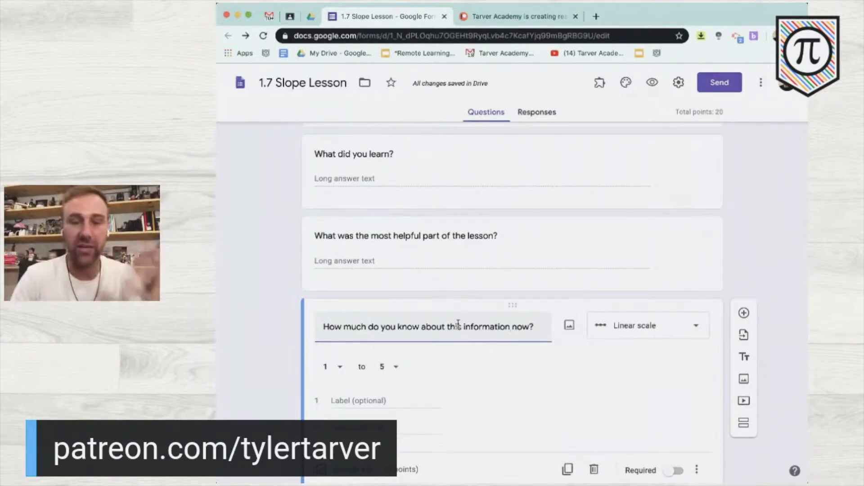
pyautogui.click(366, 401)
pyautogui.write('Still nothing')
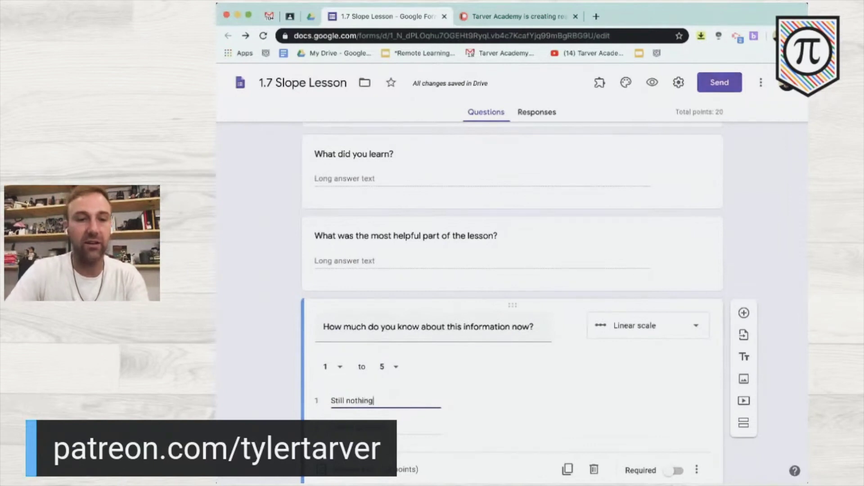
pyautogui.press('Tab')
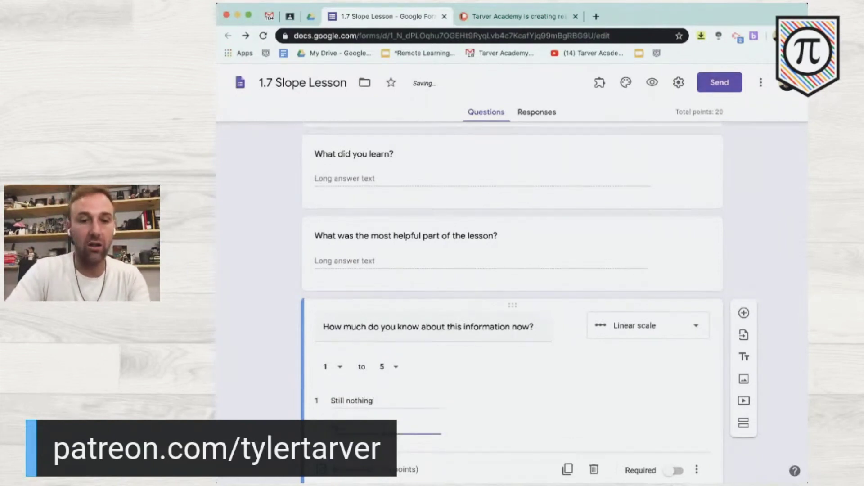
pyautogui.write('ALL OF IT!')
pyautogui.scroll(-1, 354, 415)
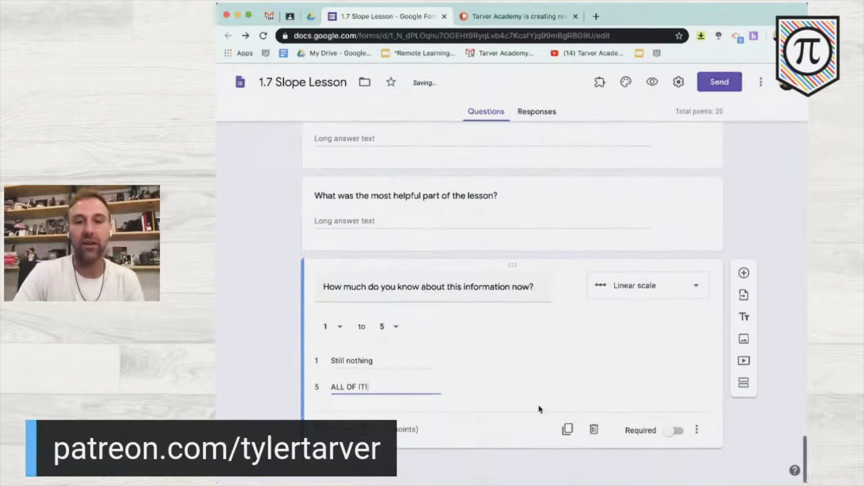
# - Shorten the form's sharing link to forms.gle, then switch to the Google Classroom tab
pyautogui.click(719, 82)
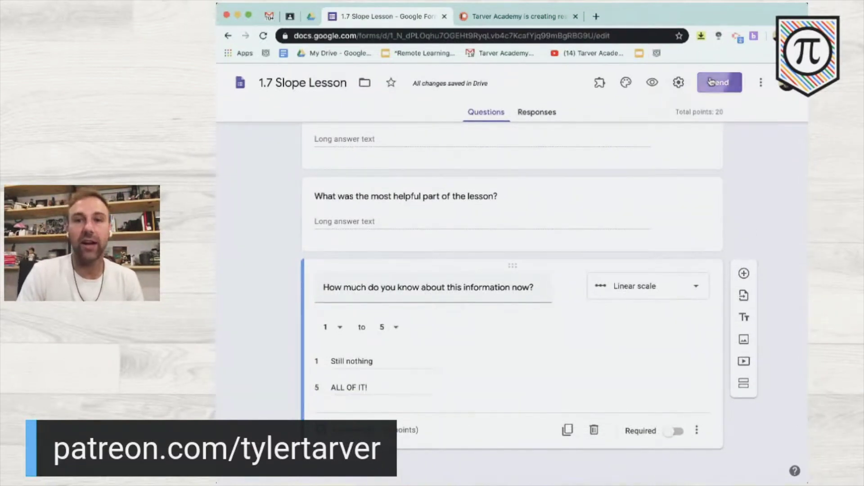
pyautogui.click(469, 163)
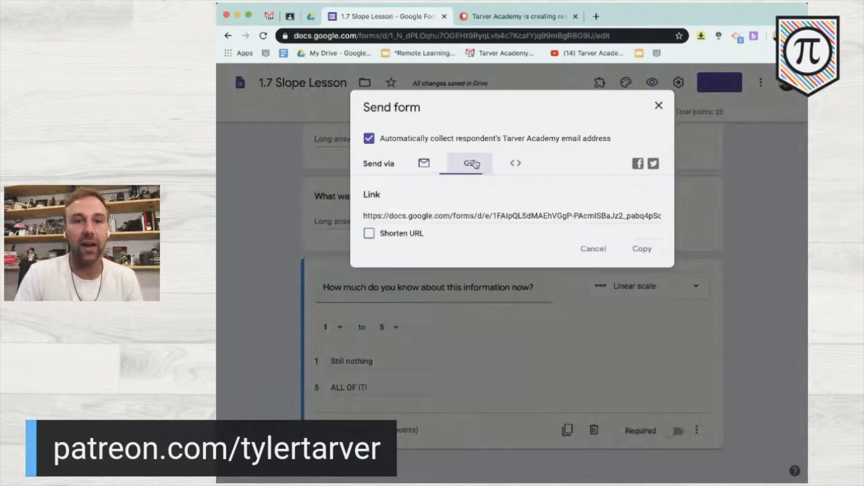
pyautogui.click(369, 234)
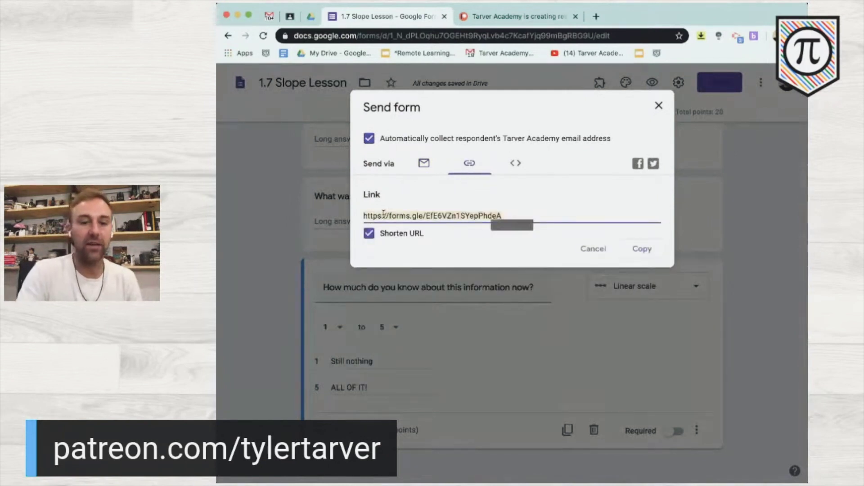
pyautogui.click(658, 106)
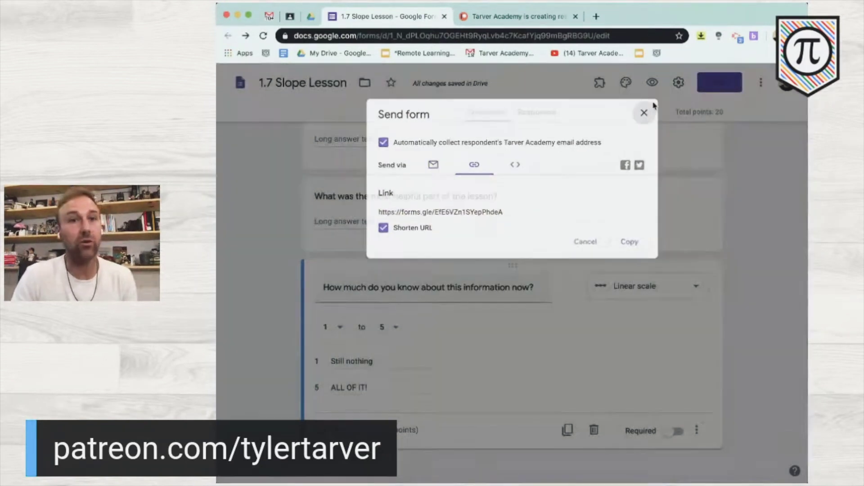
pyautogui.click(295, 16)
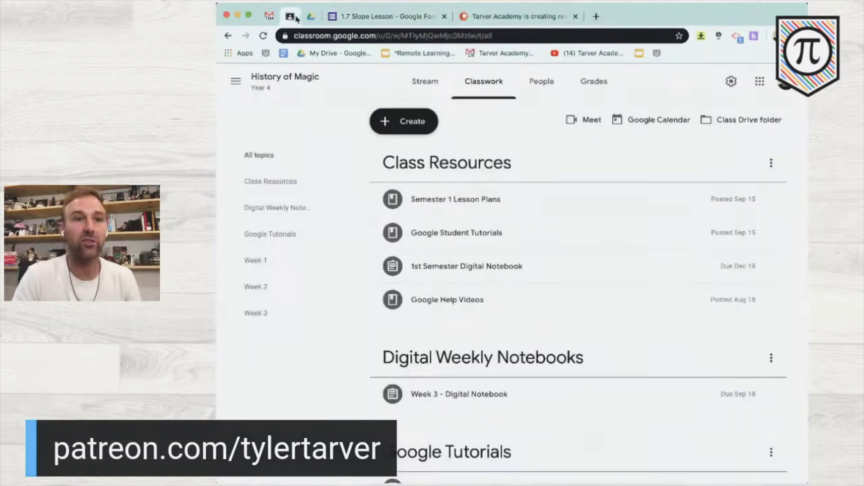
# - Create an assignment titled '1.7 Slope' with the instruction '1. Click on the Form linked.'
pyautogui.click(396, 126)
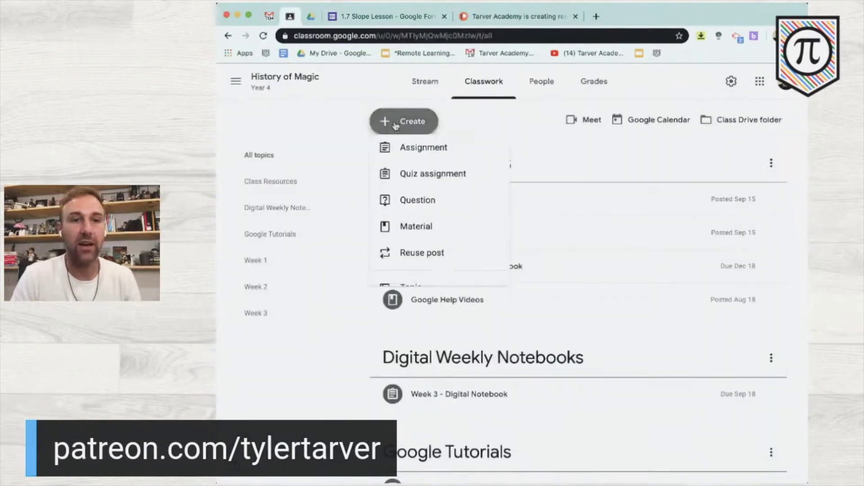
pyautogui.click(413, 168)
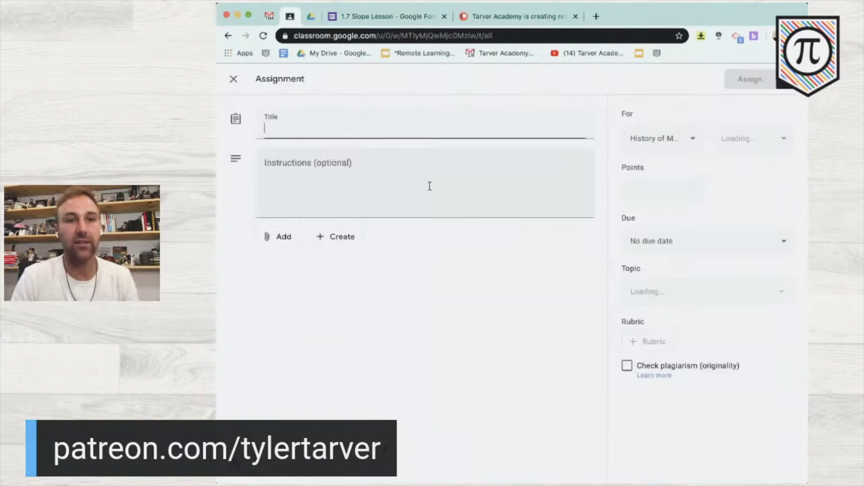
pyautogui.write('1.7 Slope')
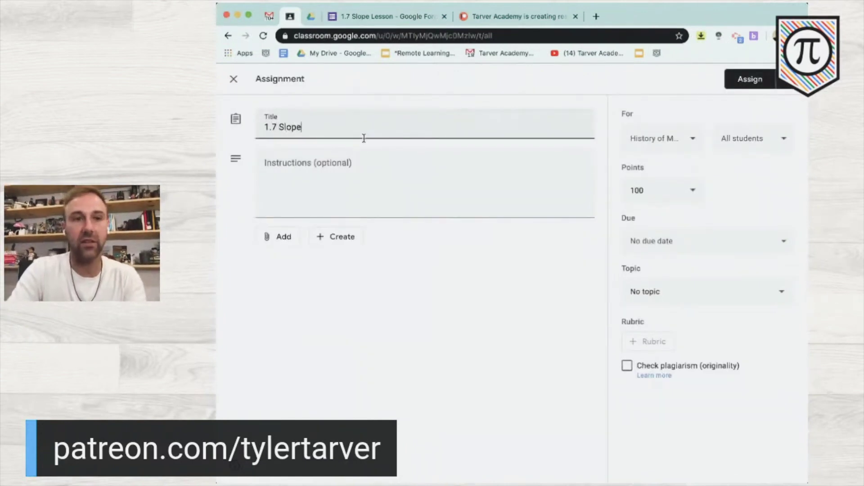
pyautogui.click(365, 191)
pyautogui.write('Click on hte')
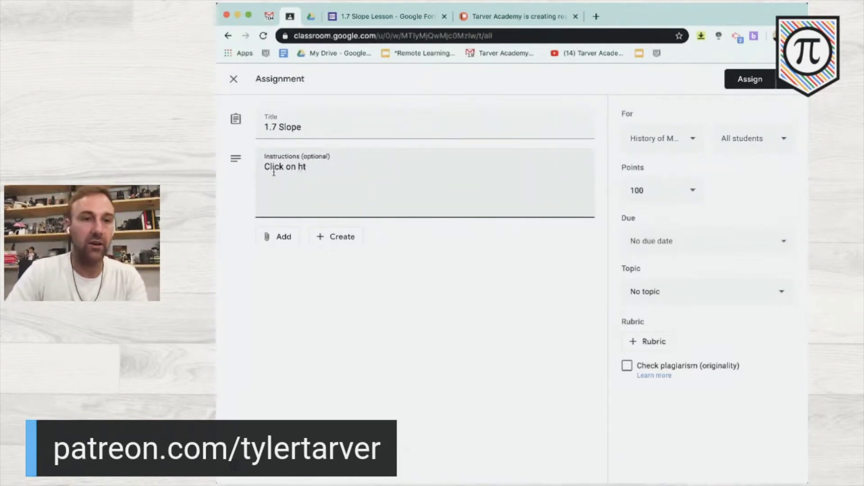
pyautogui.click(263, 169)
pyautogui.write('1.')
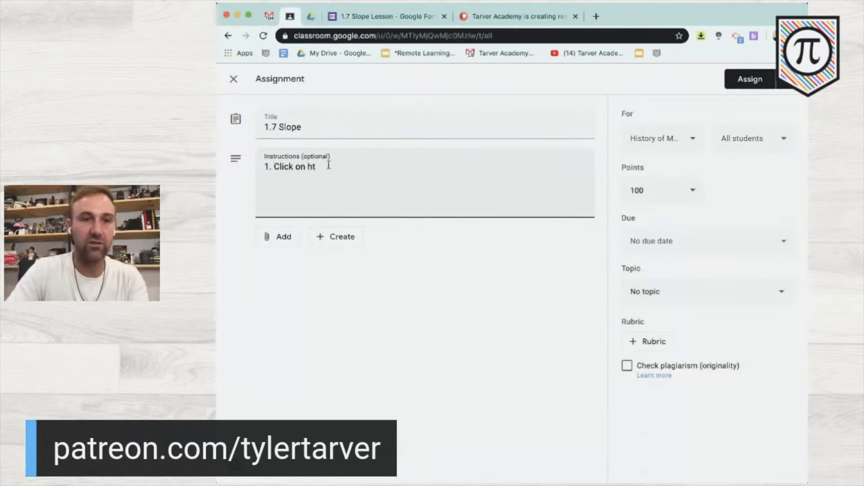
pyautogui.click(325, 170)
pyautogui.press('BackSpace')
pyautogui.press('BackSpace')
pyautogui.write('the')
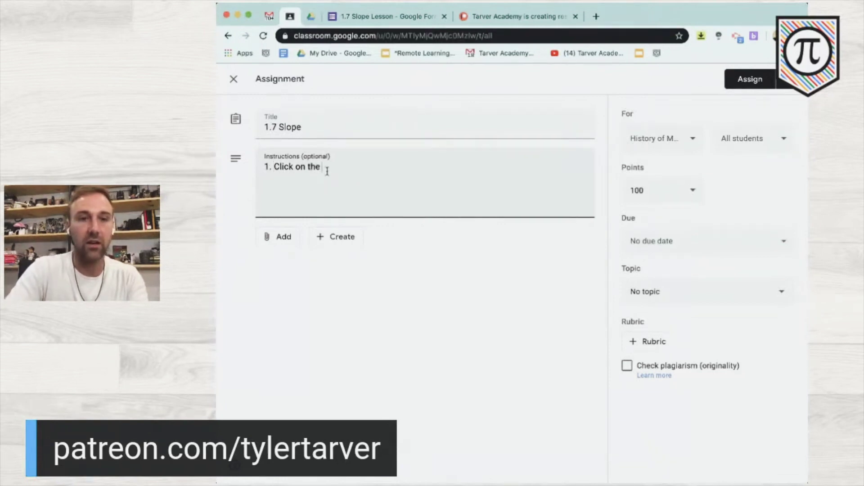
pyautogui.write(' Form linked.')
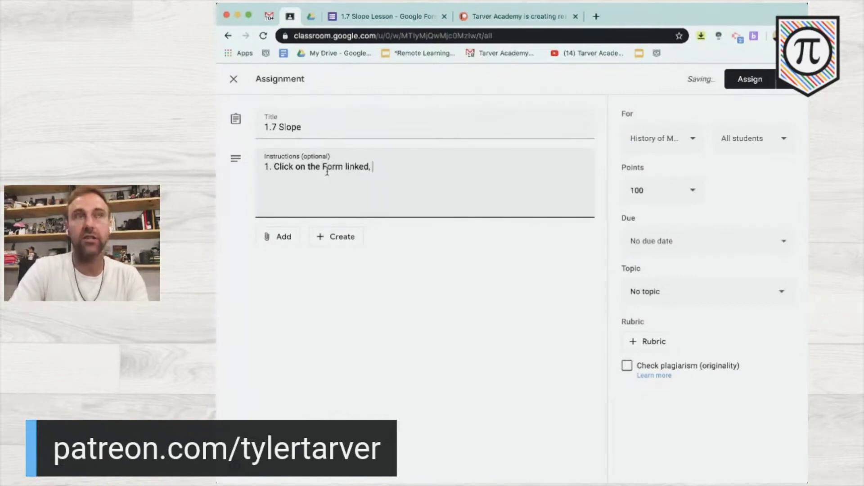
# - Add instructions '2. Complete the full lesson (for a grade)' and '3. Come back here and submit assignment'
pyautogui.press('Return')
pyautogui.write('2. ')
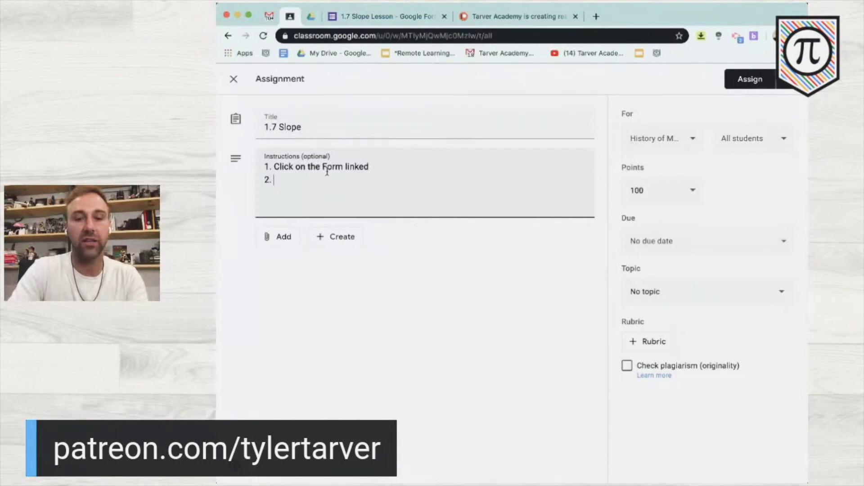
pyautogui.write('Complete the full lesso')
pyautogui.press('BackSpace')
pyautogui.write('(for a grade) 3. ')
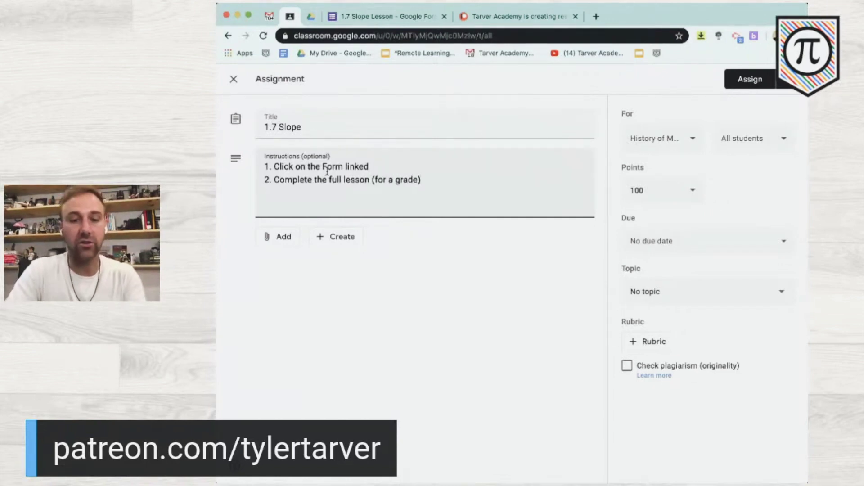
pyautogui.write('Come back here and ')
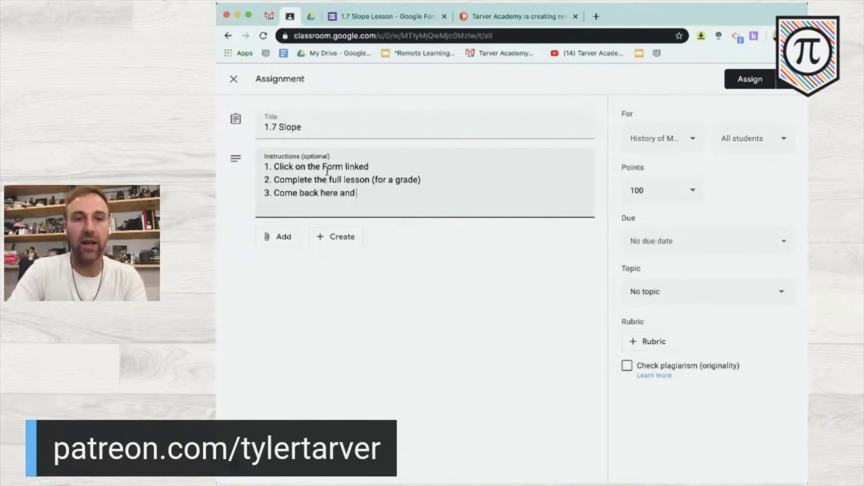
pyautogui.write('submit assignment.')
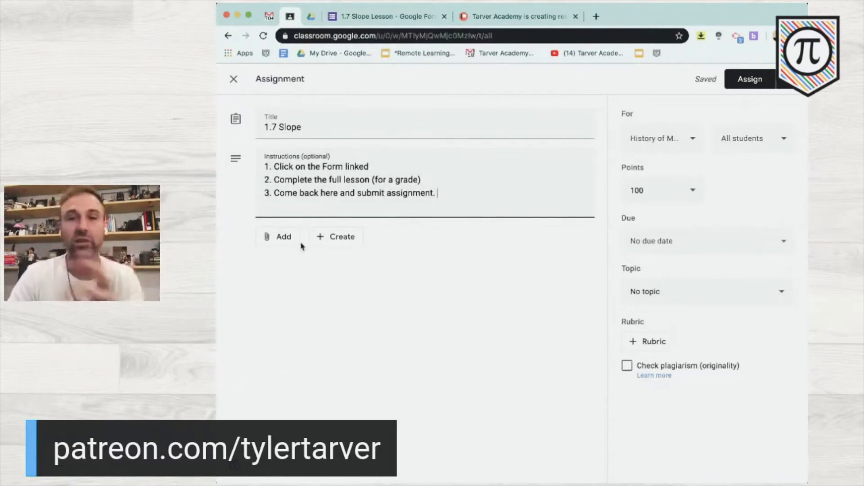
# - Make the assignment worth 20 points and file it under a new topic 'Week 4'
pyautogui.click(692, 193)
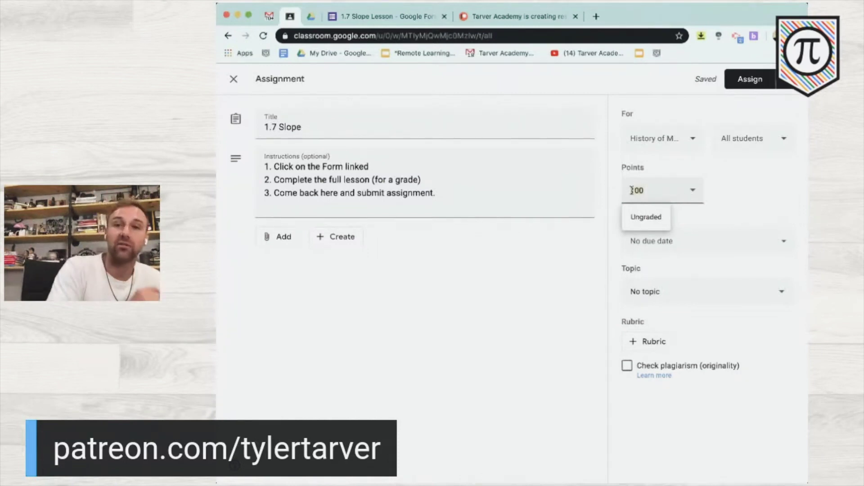
pyautogui.doubleClick(632, 190)
pyautogui.write('20')
pyautogui.click(740, 176)
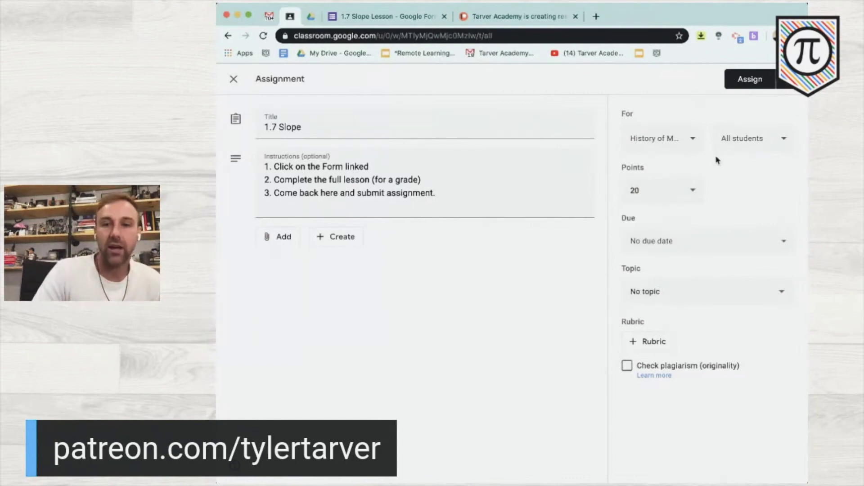
pyautogui.click(658, 293)
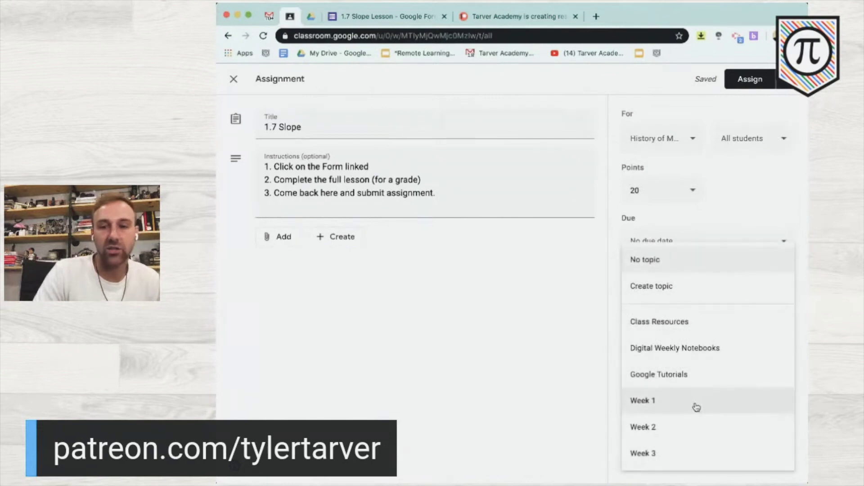
pyautogui.click(677, 288)
pyautogui.write('Week 4')
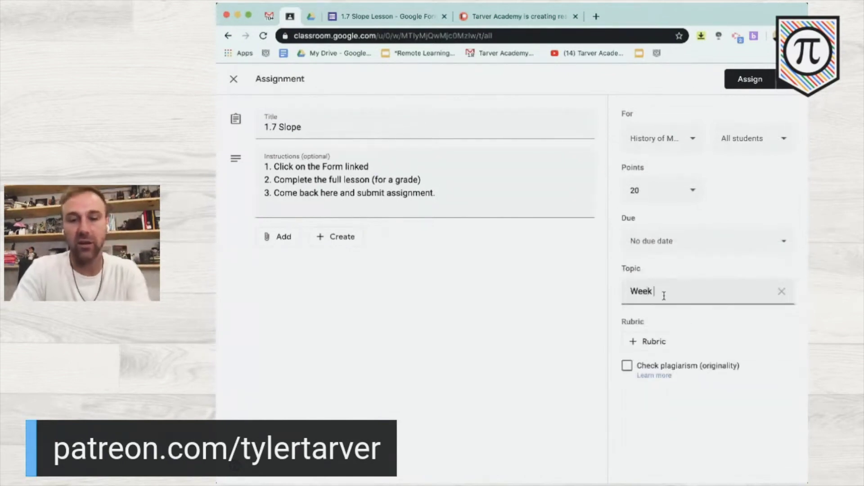
# - Set the assignment's due date to Wednesday, October 7, 2020
pyautogui.click(729, 232)
pyautogui.click(741, 207)
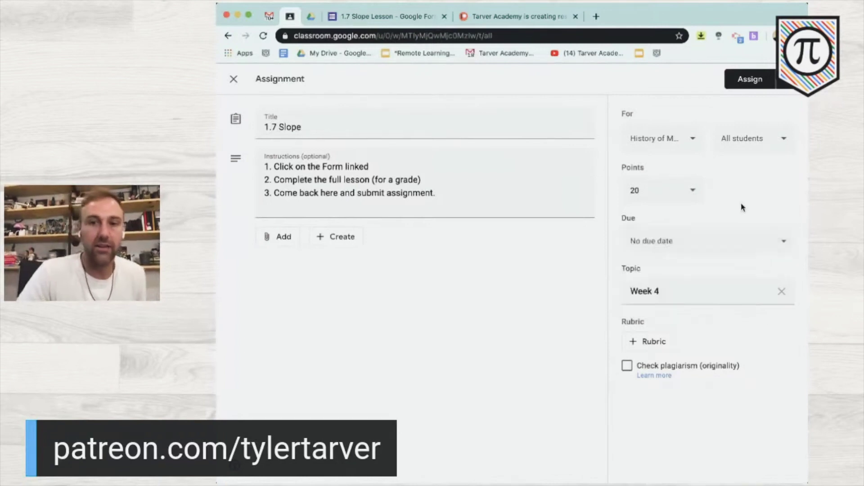
pyautogui.click(722, 244)
pyautogui.click(702, 278)
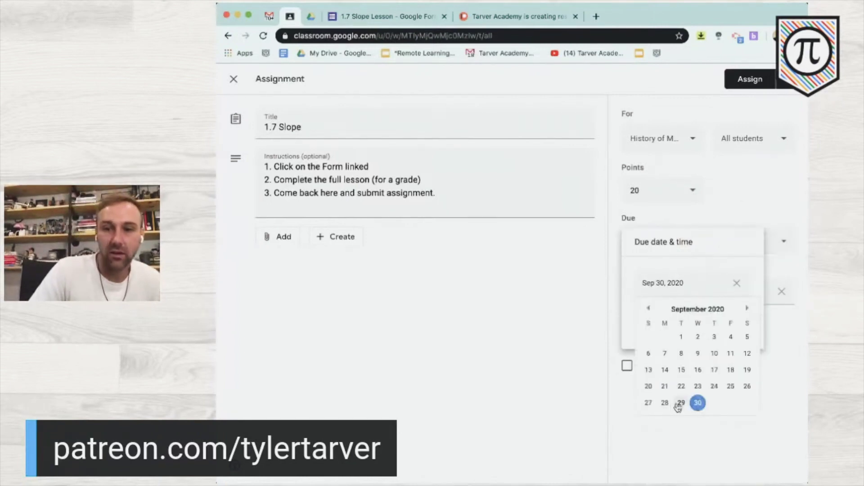
pyautogui.click(747, 309)
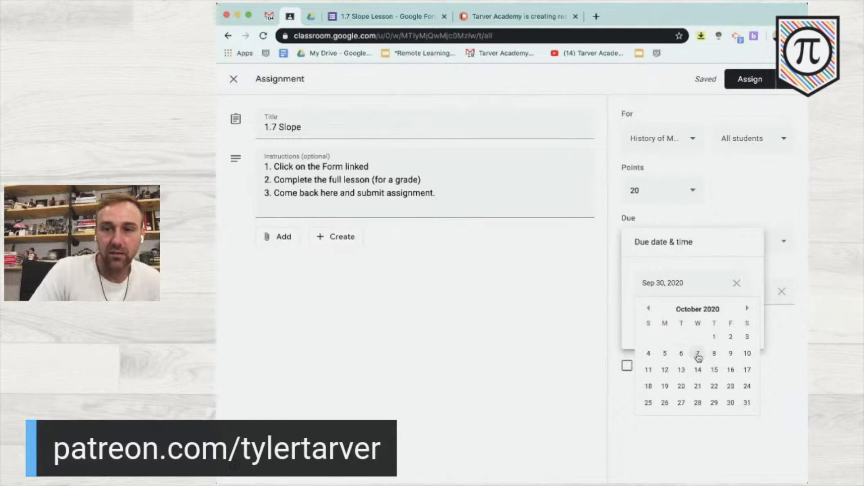
pyautogui.click(697, 354)
pyautogui.click(735, 207)
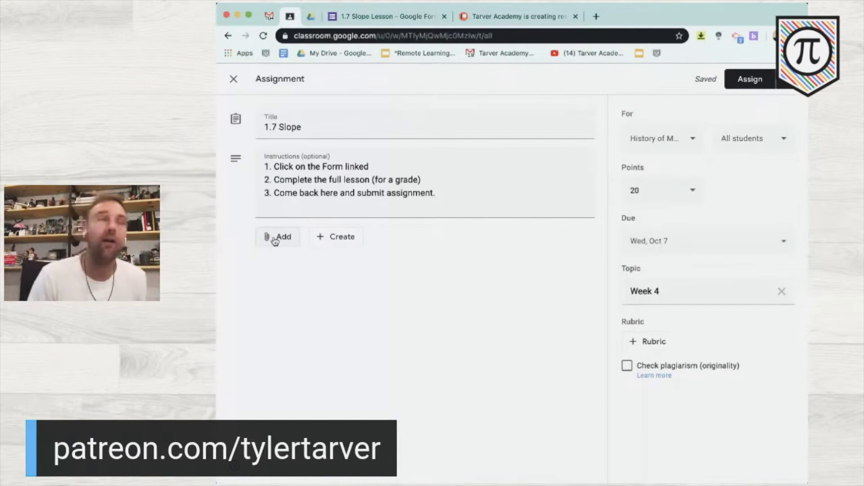
# - Attach the '1.7 Slope Lesson' form from Google Drive to the assignment
pyautogui.click(275, 242)
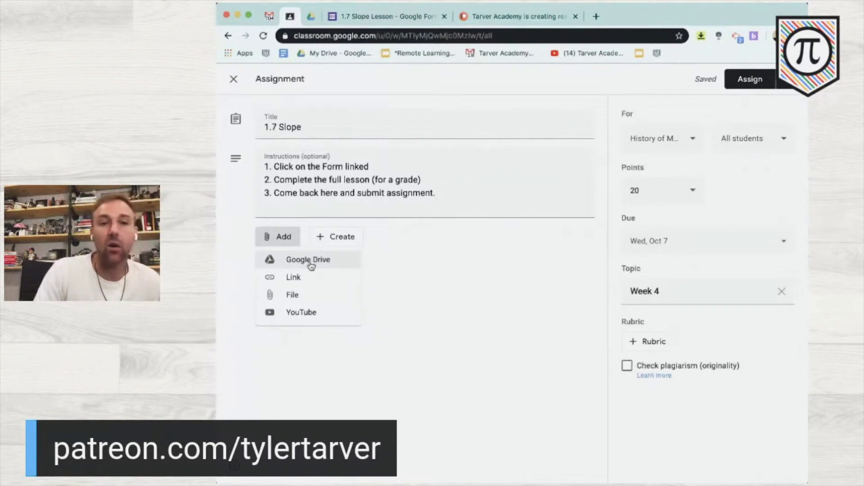
pyautogui.click(310, 261)
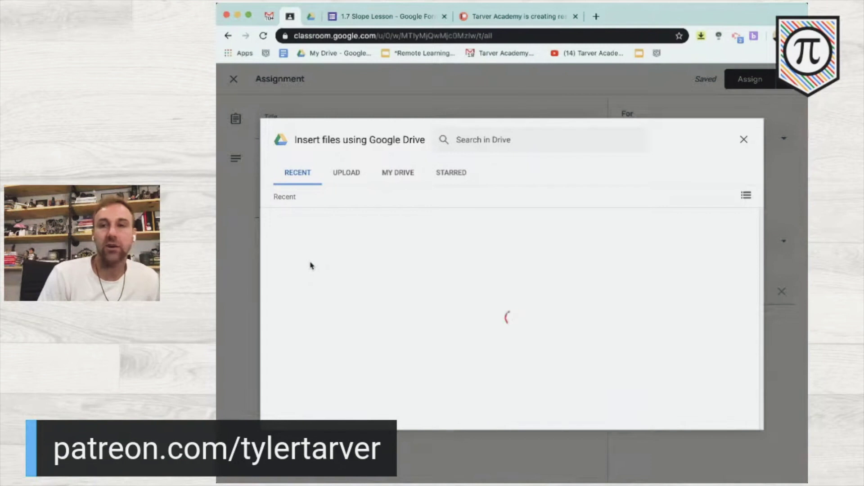
pyautogui.click(310, 266)
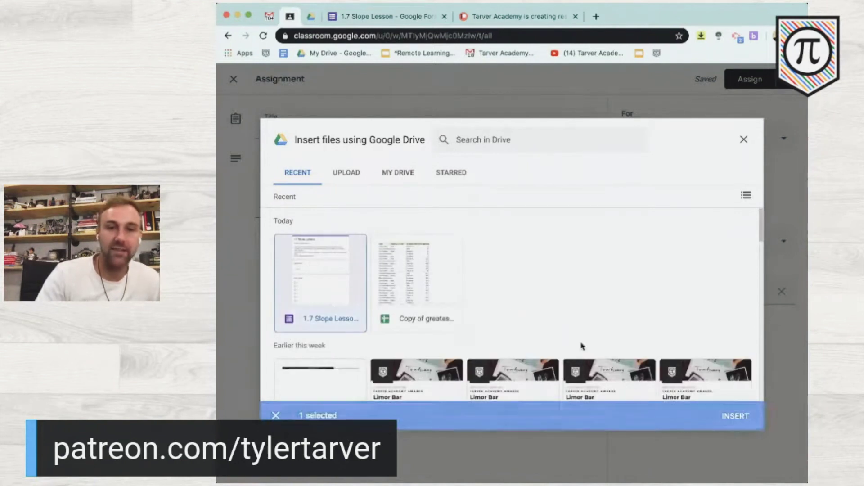
pyautogui.click(736, 416)
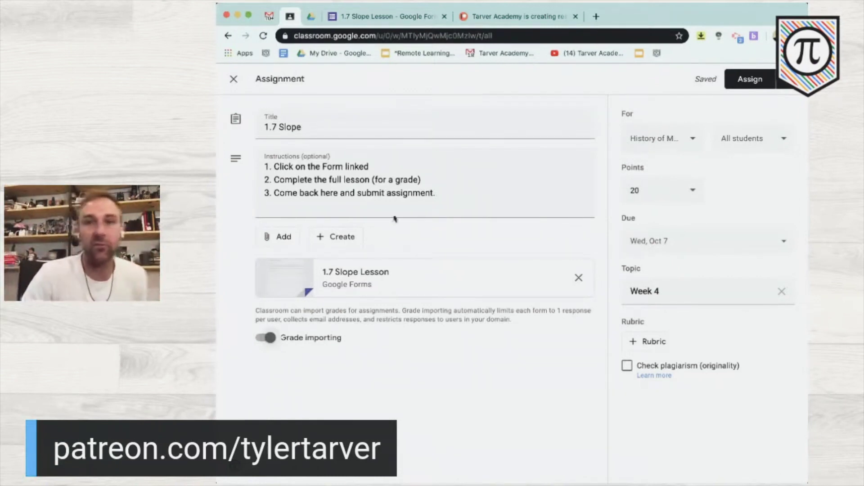
# - Assign the post to all students, then open its attached form from the posted assignment
pyautogui.click(750, 80)
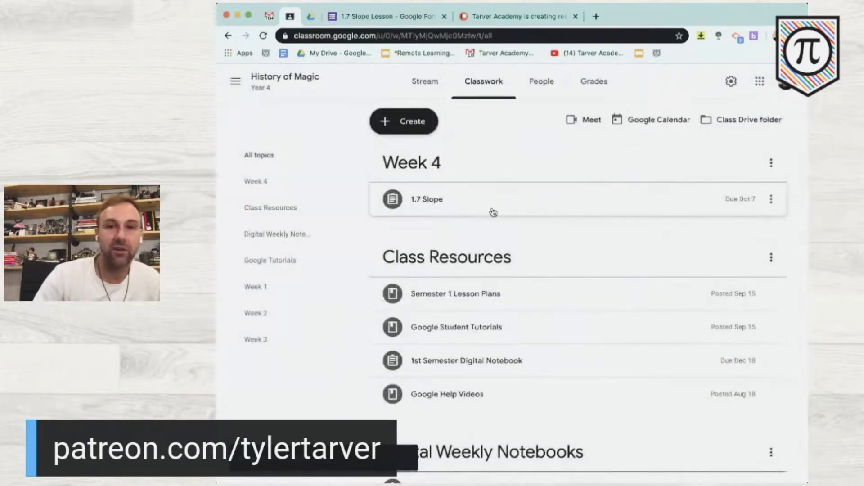
pyautogui.click(492, 210)
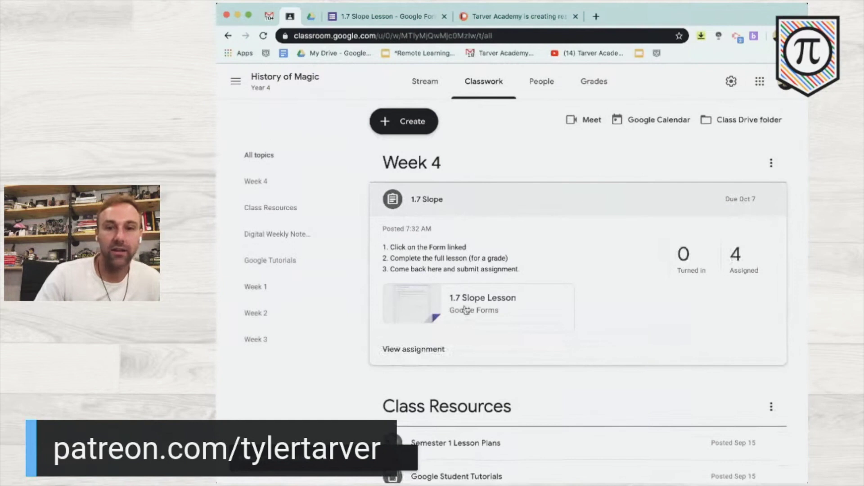
pyautogui.click(466, 311)
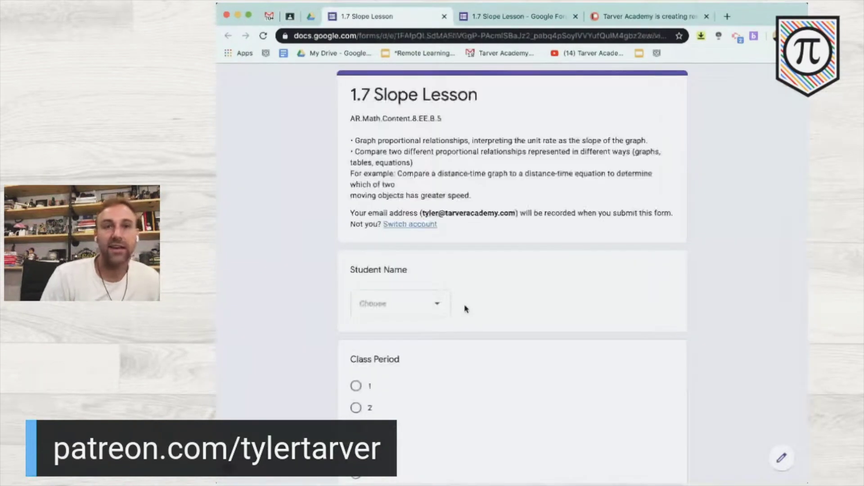
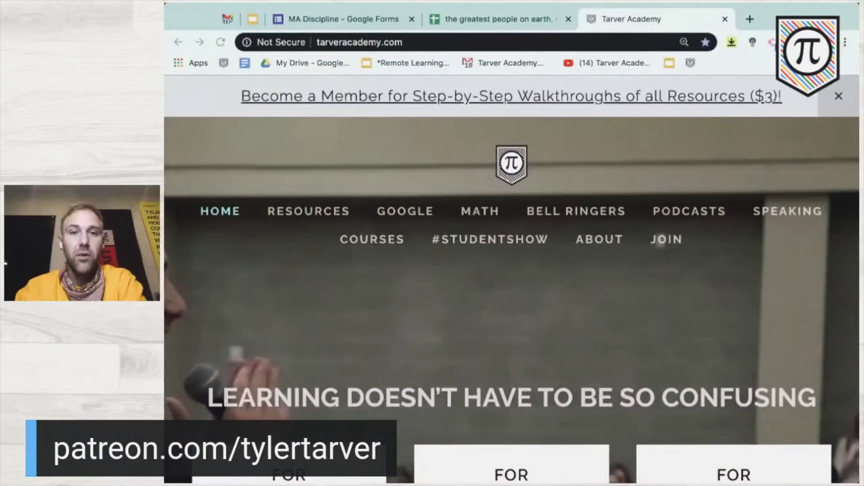
# - Go to the Tarver Academy Resources page and scroll down to the walkthrough links
pyautogui.click(617, 342)
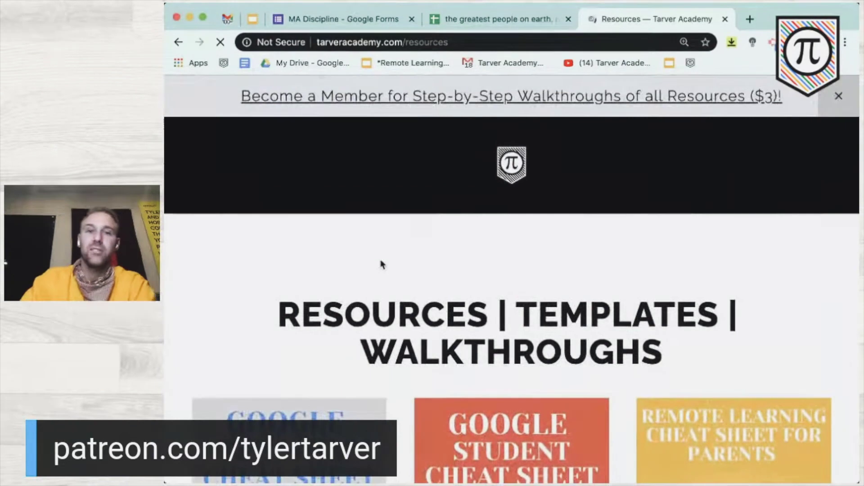
pyautogui.scroll(-20, 381, 264)
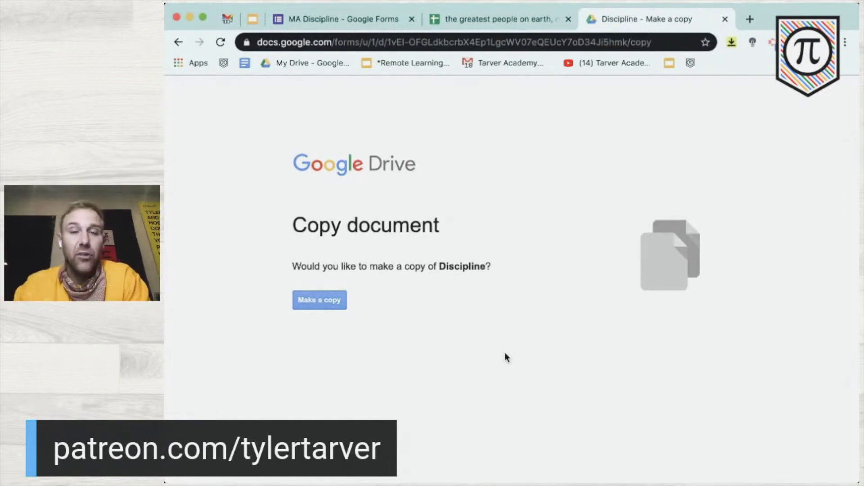
# - Make a copy of the Discipline form and replace 'Copy of' in its title with the teacher's name
pyautogui.click(324, 306)
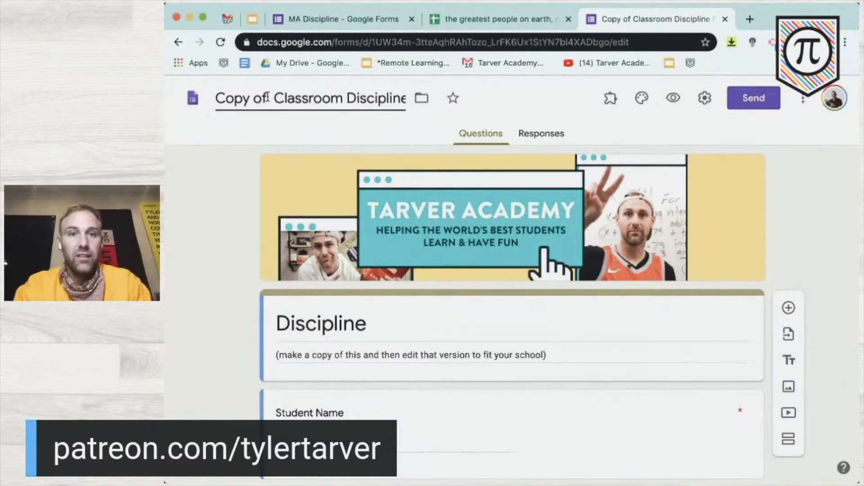
pyautogui.moveTo(273, 99); pyautogui.dragTo(174, 95)
pyautogui.write("Mr. Tarver's ")
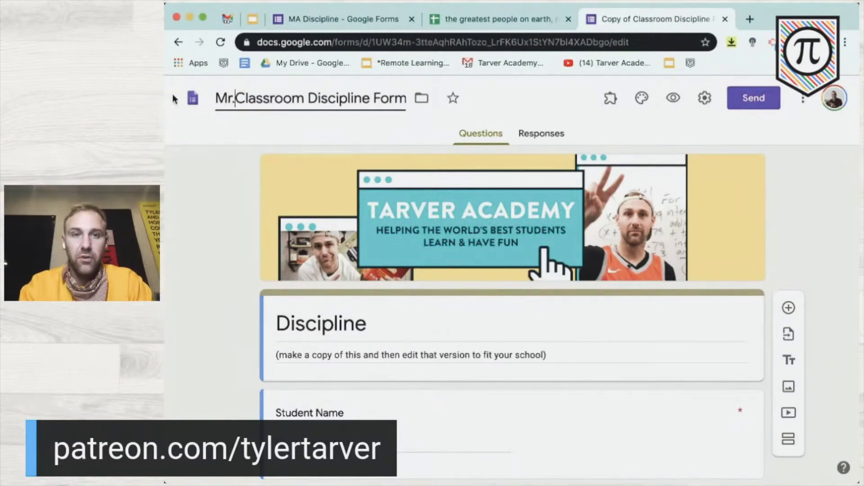
pyautogui.write('/')
pyautogui.press('BackSpace')
pyautogui.press('BackSpace')
pyautogui.press('BackSpace')
pyautogui.write("'s //")
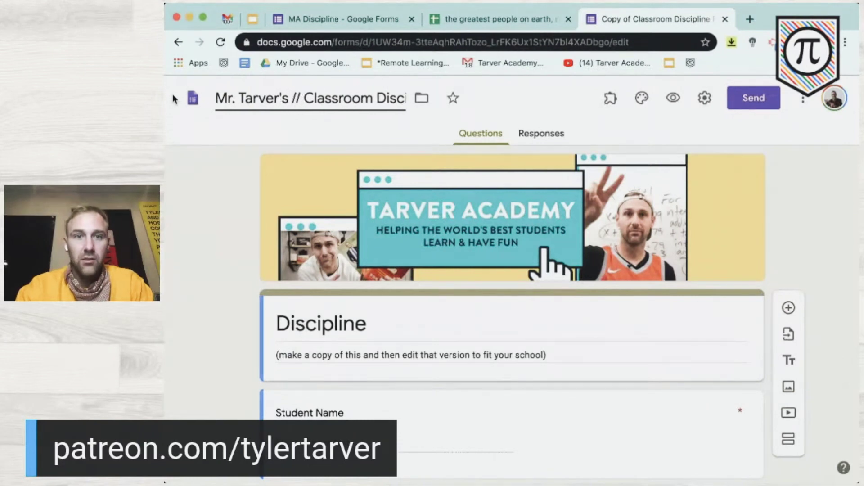
pyautogui.press('BackSpace')
pyautogui.press('BackSpace')
pyautogui.press('BackSpace')
pyautogui.press('BackSpace')
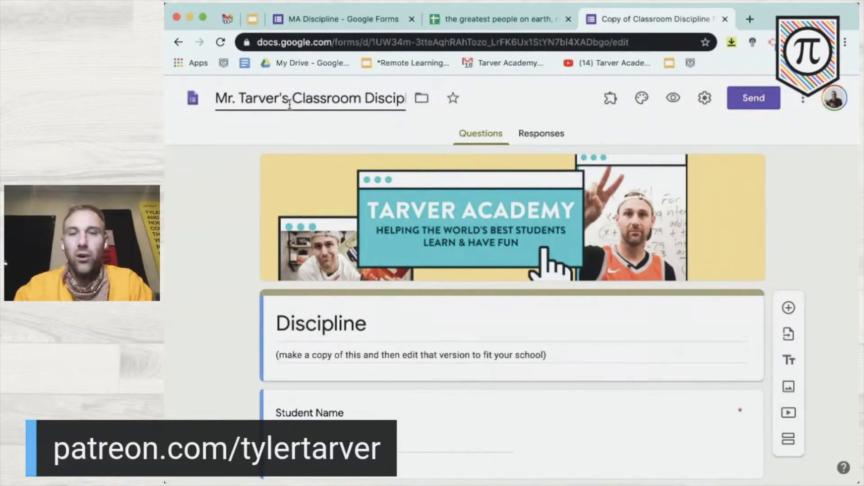
pyautogui.click(232, 230)
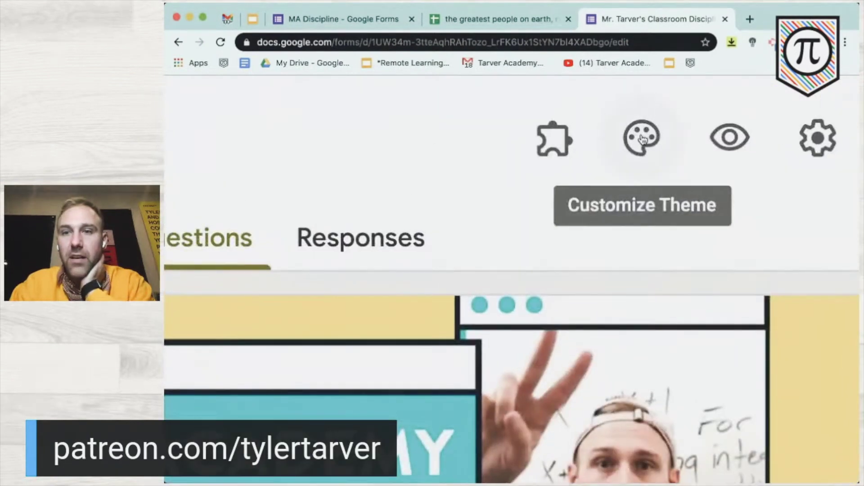
# - Remove the header image and set an orange theme colour with the lightest cream background
pyautogui.click(642, 99)
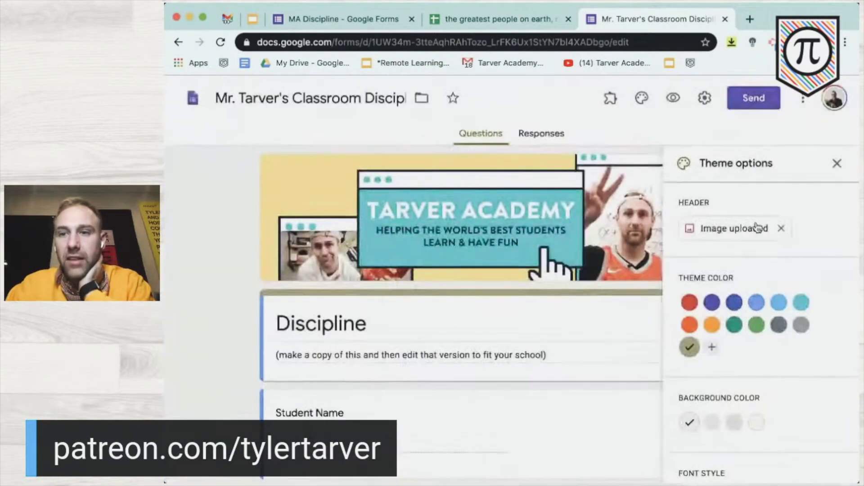
pyautogui.click(783, 229)
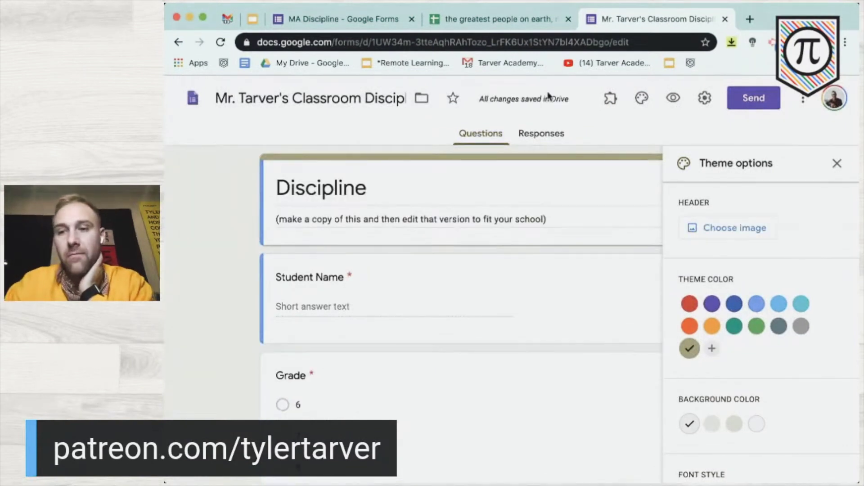
pyautogui.click(712, 327)
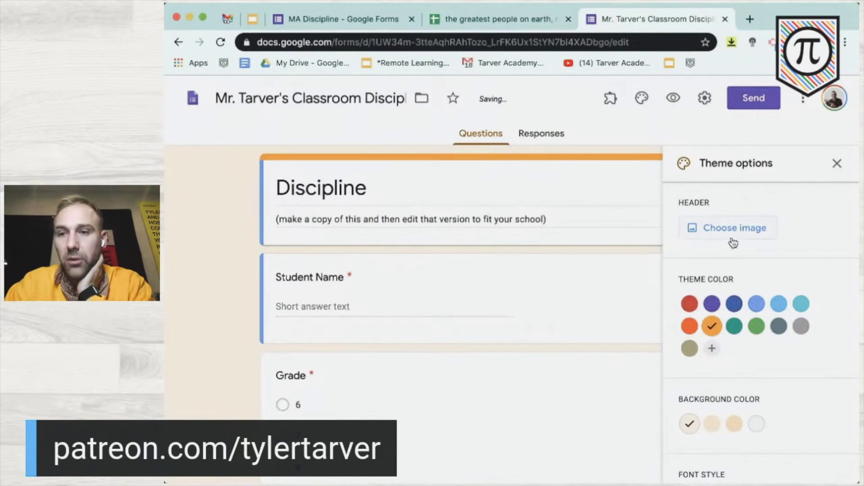
pyautogui.scroll(-1, 733, 243)
pyautogui.click(712, 370)
pyautogui.click(693, 373)
pyautogui.scroll(-3, 702, 387)
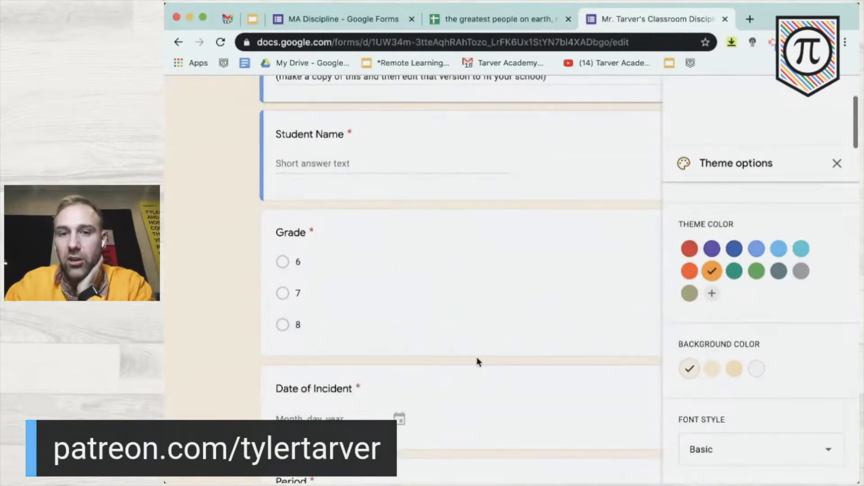
pyautogui.scroll(4, 479, 358)
# - Preview the Decorative, Formal and Playful fonts, then keep the Basic font style
pyautogui.click(696, 452)
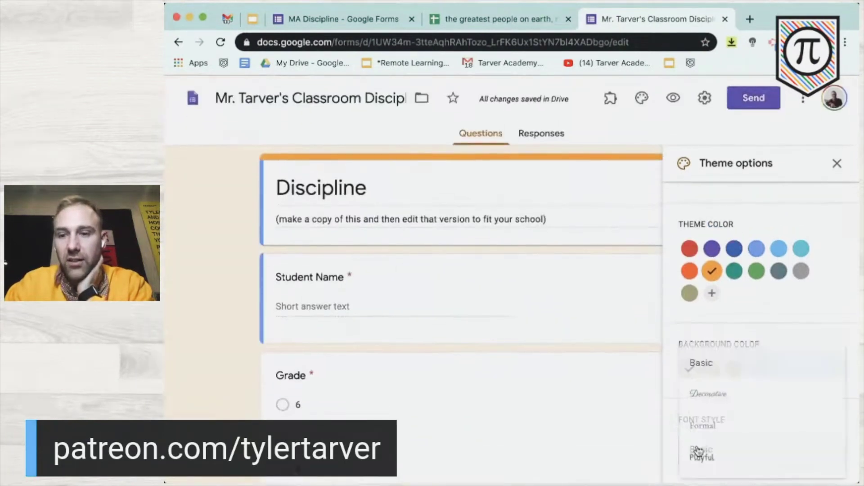
pyautogui.click(704, 394)
pyautogui.click(719, 451)
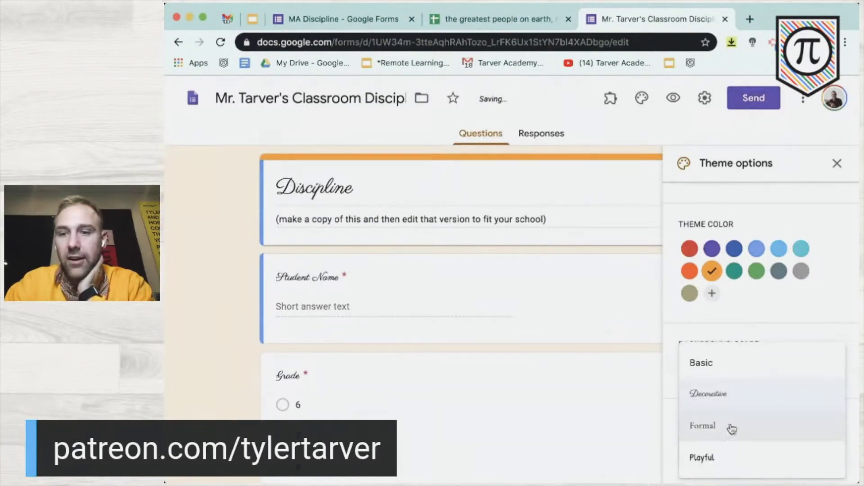
pyautogui.click(731, 427)
pyautogui.click(731, 448)
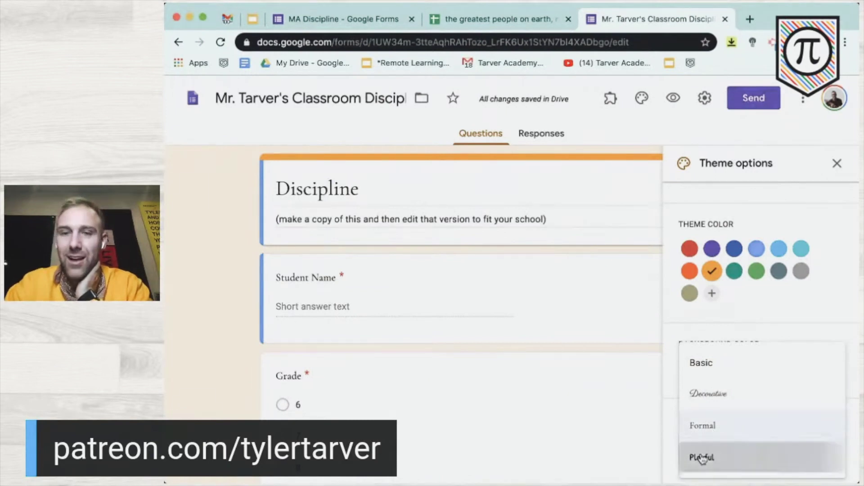
pyautogui.click(701, 458)
pyautogui.click(702, 451)
pyautogui.click(720, 370)
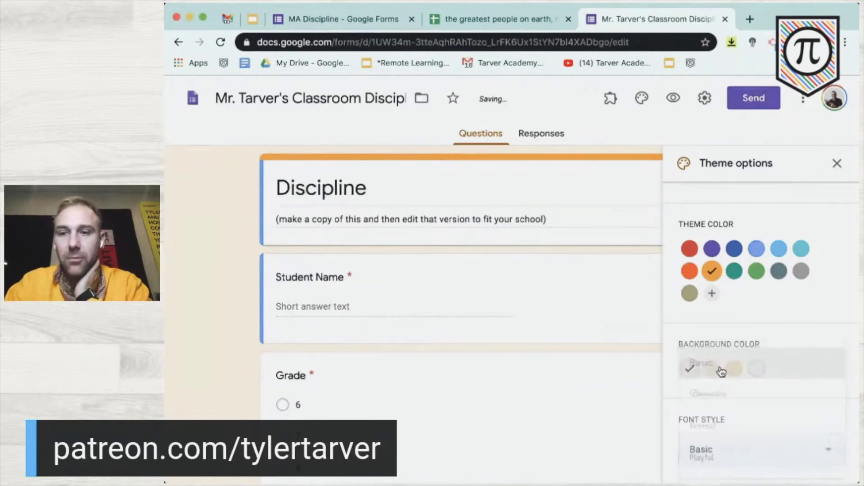
pyautogui.click(836, 163)
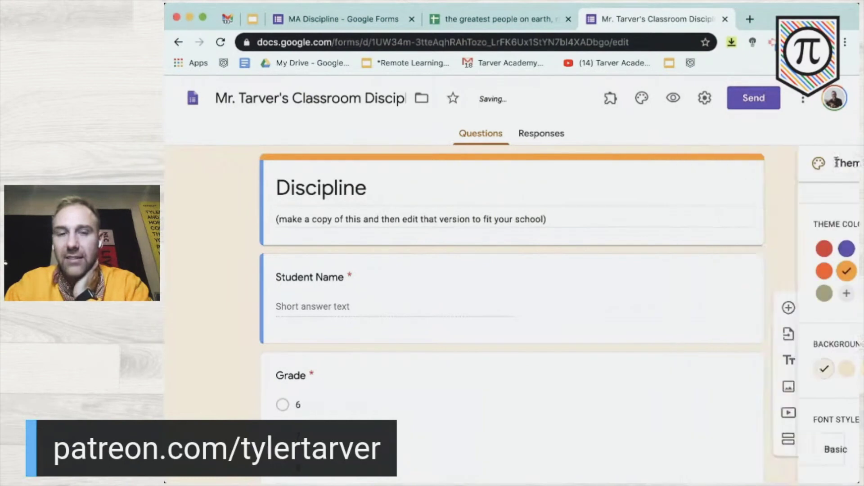
# - Delete all of the form's description text, then select the Student Name question
pyautogui.click(391, 219)
pyautogui.hotkey('ctrl', 'a')
pyautogui.press('BackSpace')
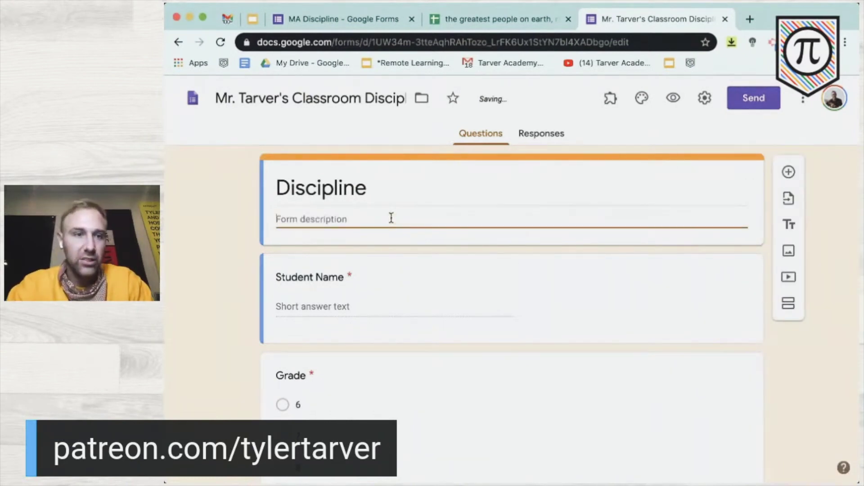
pyautogui.click(215, 294)
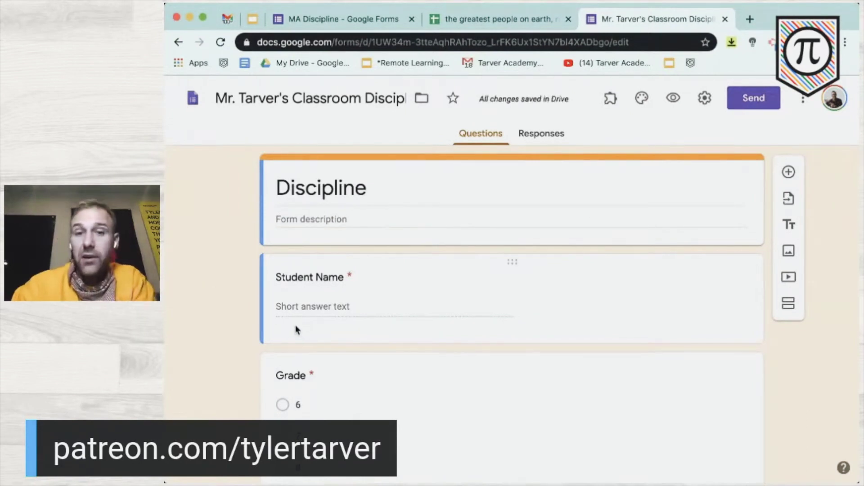
pyautogui.click(322, 304)
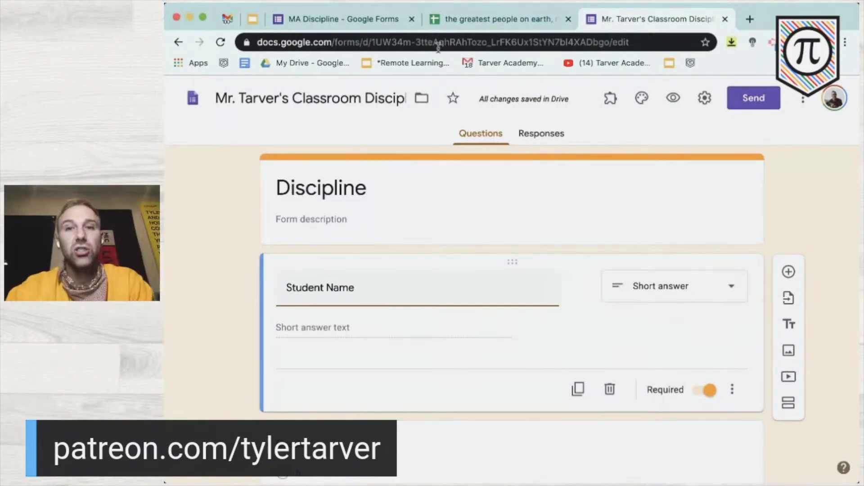
# - Copy the ten student full names in roster cells C2:C11 and return to the form
pyautogui.click(484, 20)
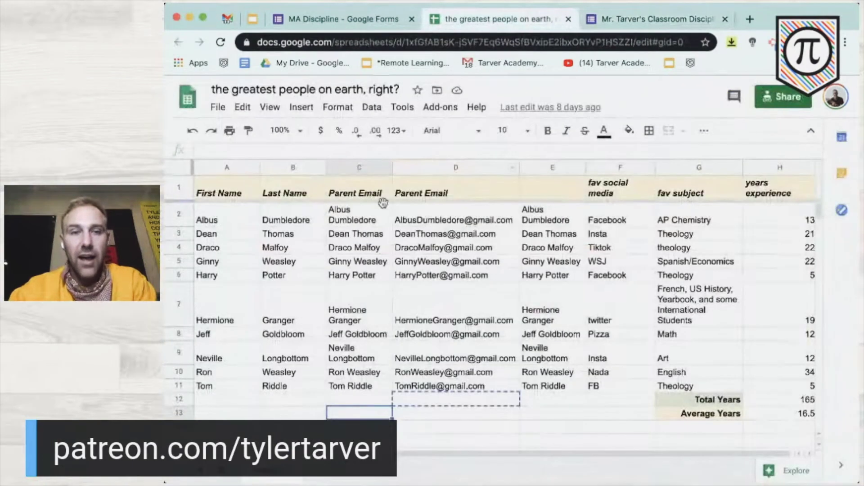
pyautogui.click(364, 224)
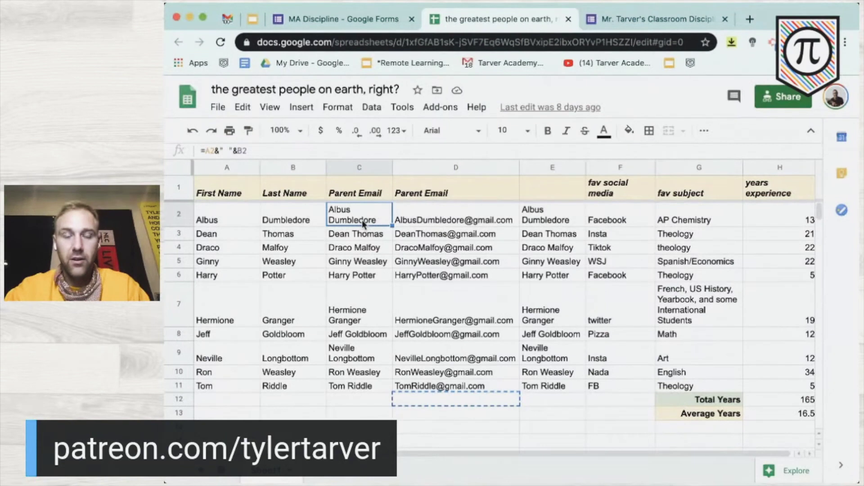
pyautogui.keyDown('shift'); pyautogui.click(360, 387); pyautogui.keyUp('shift')
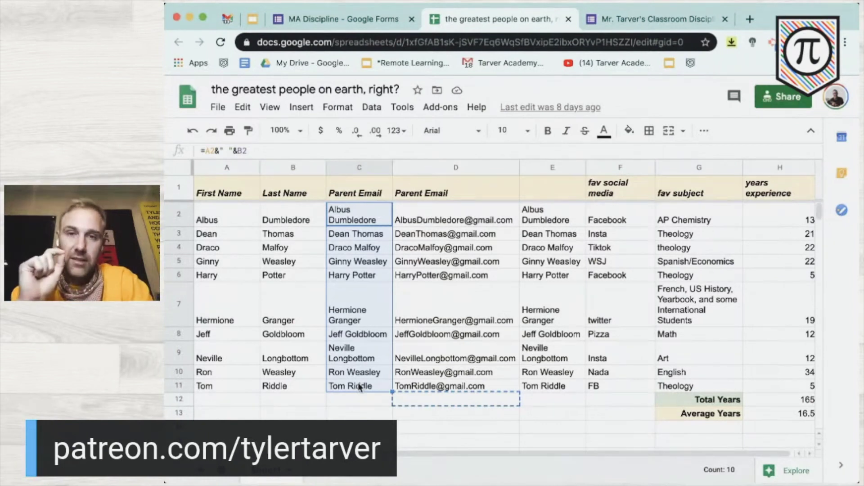
pyautogui.hotkey('ctrl', 'c')
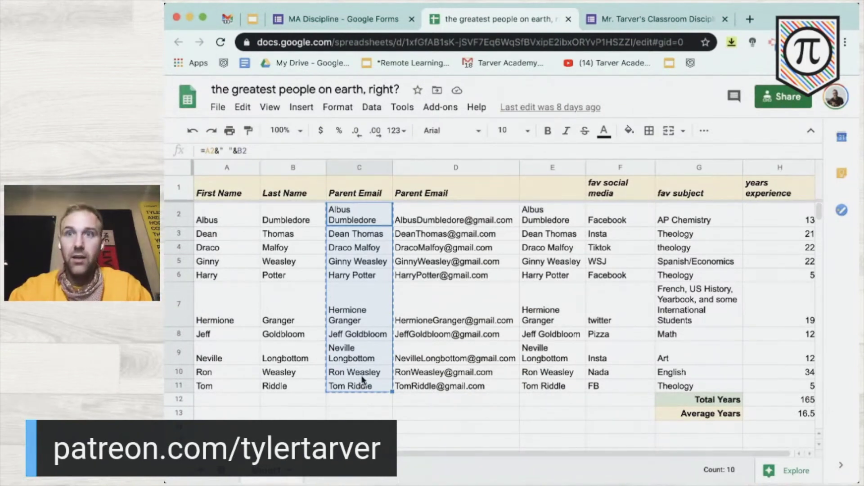
pyautogui.click(656, 21)
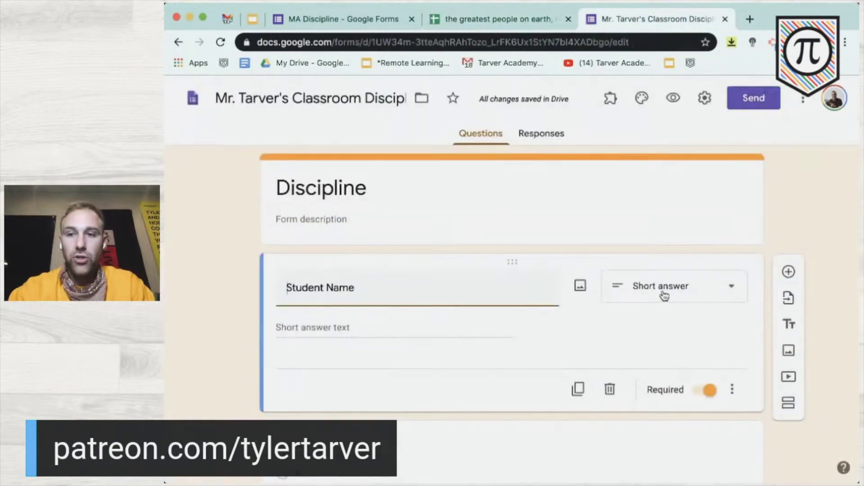
# - Change Student Name to a Dropdown question and paste the ten copied names as its options
pyautogui.click(664, 297)
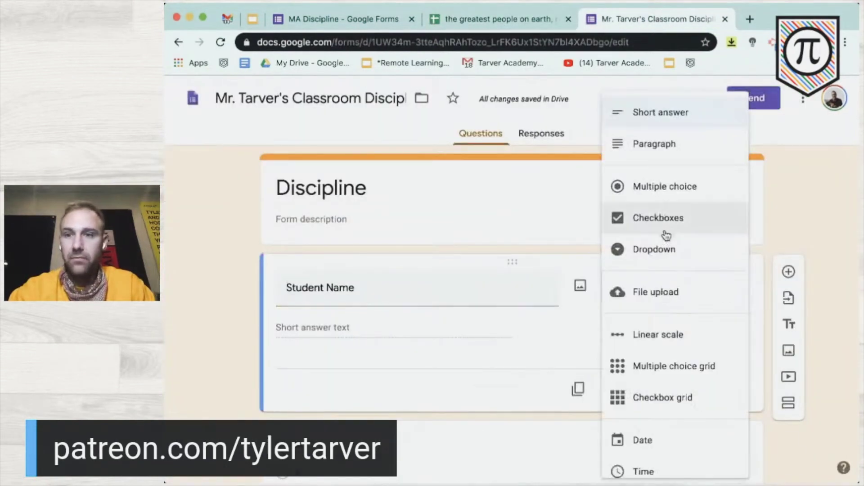
pyautogui.click(666, 258)
pyautogui.click(345, 326)
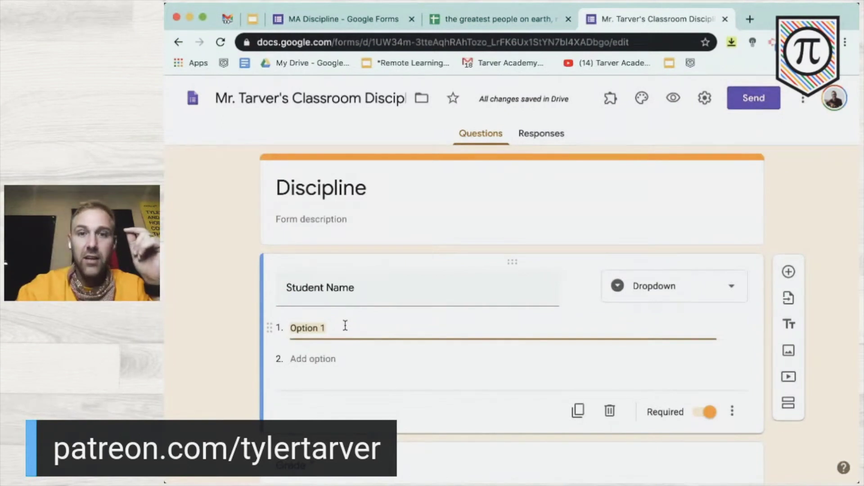
pyautogui.press('super+v')
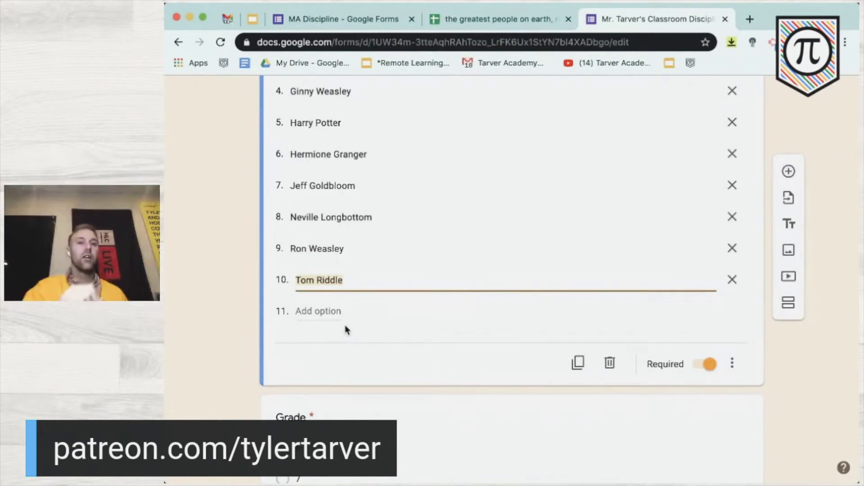
pyautogui.click(253, 311)
pyautogui.scroll(4, 253, 311)
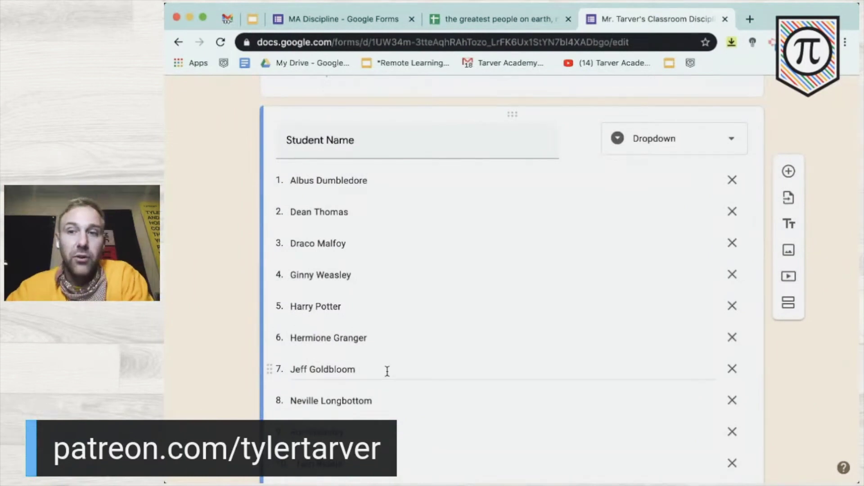
pyautogui.scroll(-1, 388, 371)
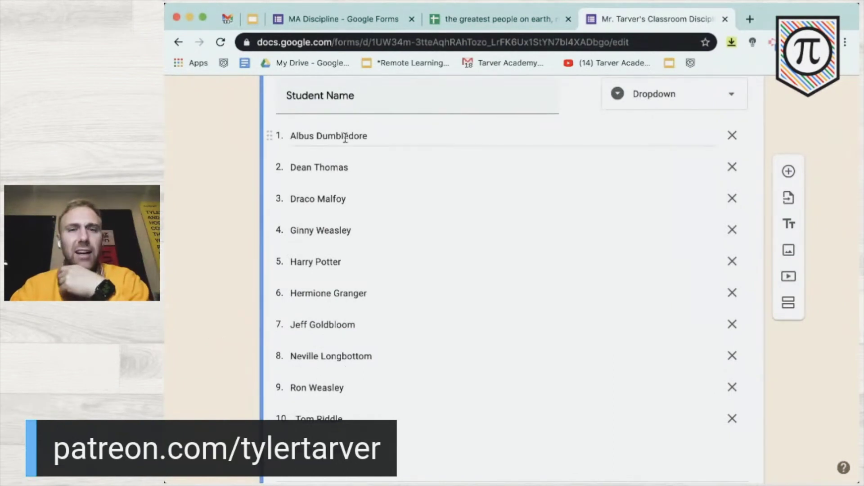
pyautogui.scroll(-1, 347, 295)
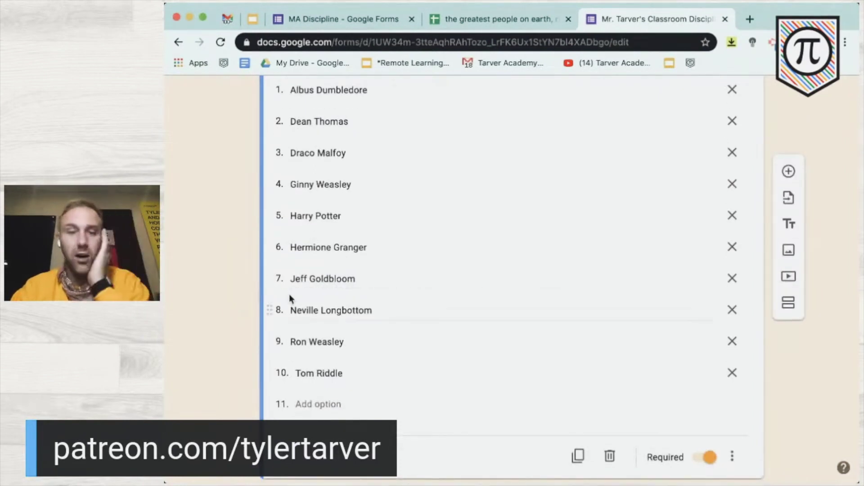
# - Delete the Grade choice 6 and add choices 9 and 10 after 8
pyautogui.scroll(-5, 315, 289)
pyautogui.scroll(-2, 272, 292)
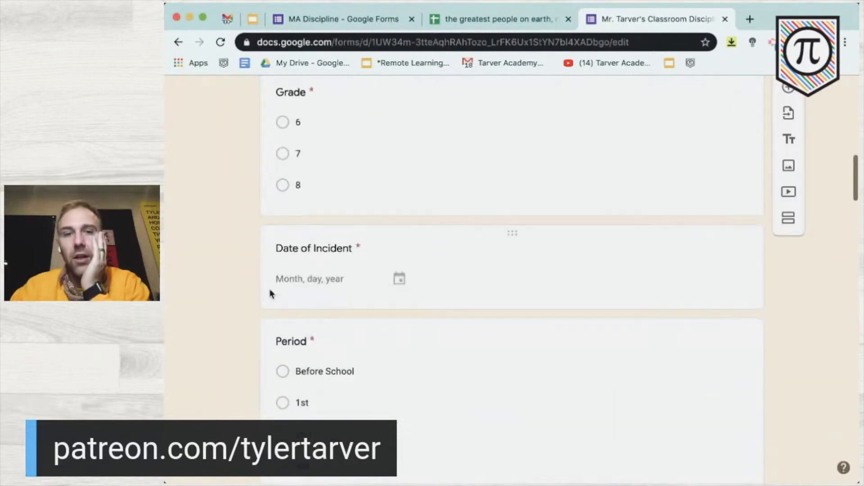
pyautogui.scroll(2, 271, 293)
pyautogui.click(355, 200)
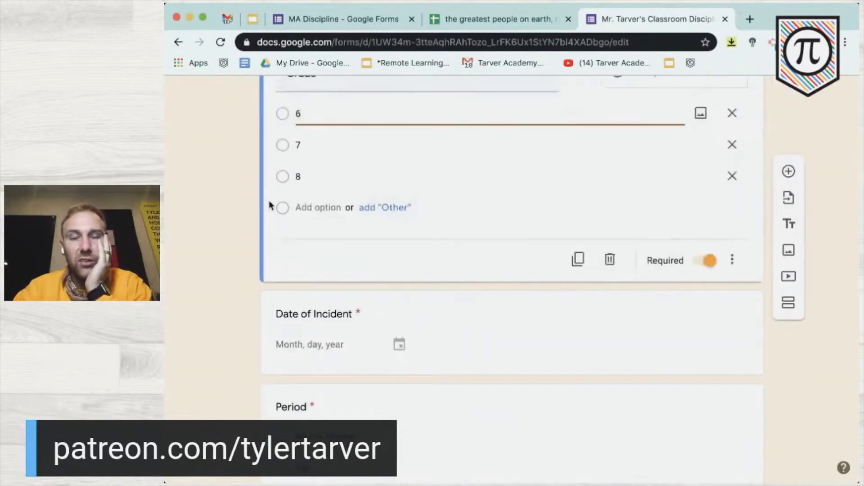
pyautogui.scroll(2, 270, 205)
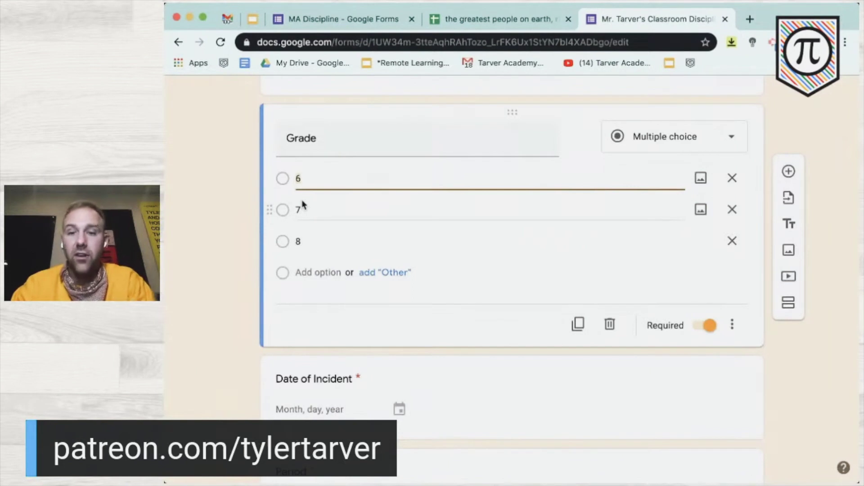
pyautogui.click(733, 178)
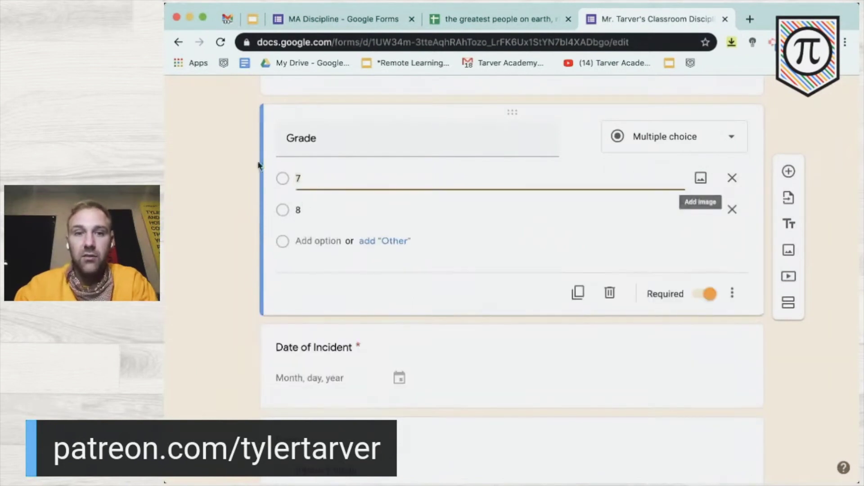
pyautogui.click(348, 211)
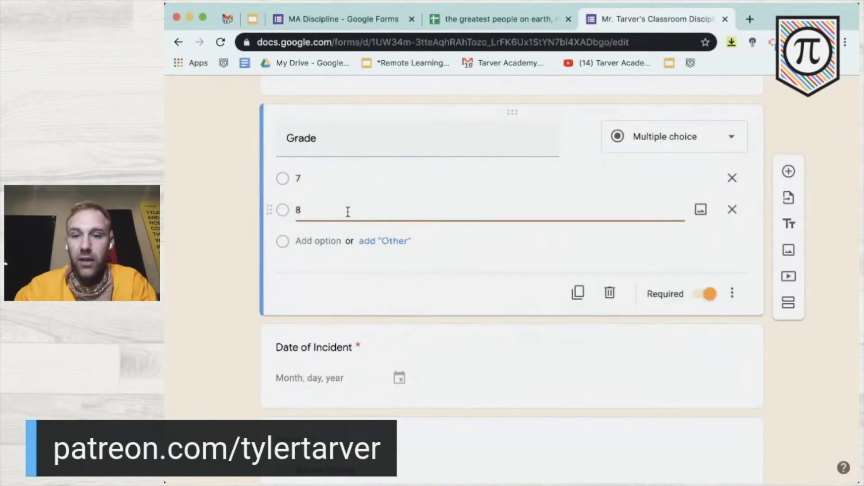
pyautogui.press('Return')
pyautogui.write('9')
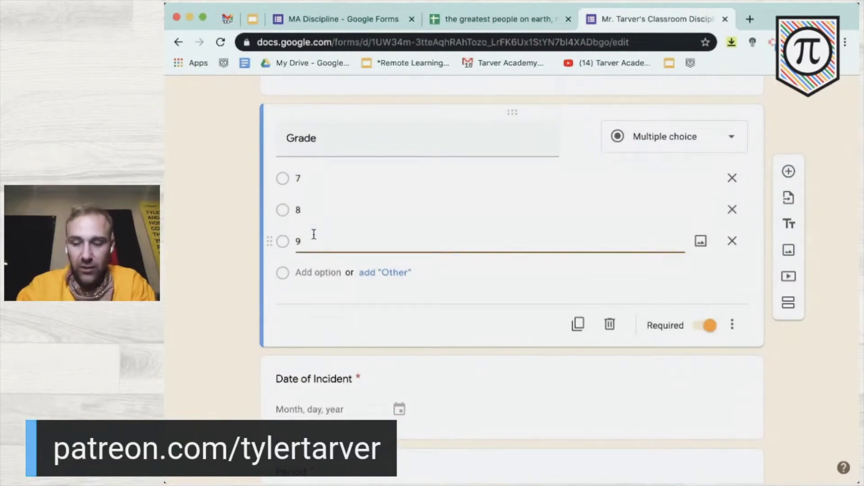
pyautogui.press('Return')
pyautogui.write('10')
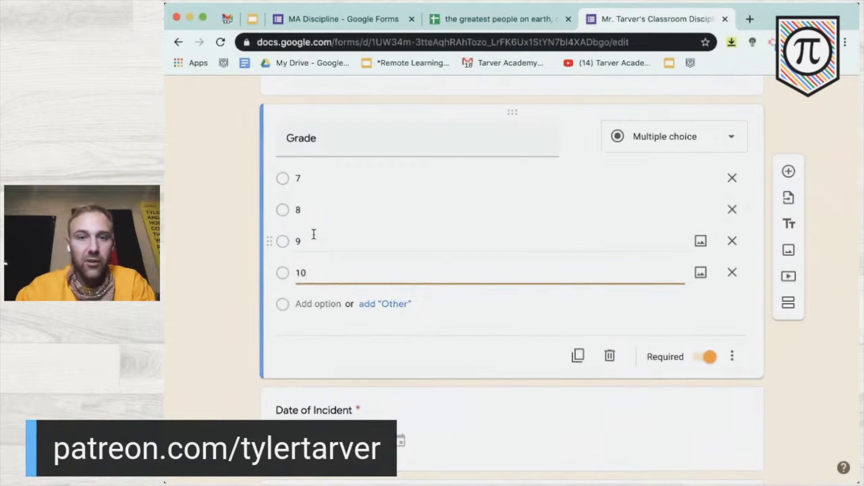
pyautogui.click(191, 274)
# - Select the Date of Incident date question below the Student Name dropdown
pyautogui.scroll(-3, 191, 275)
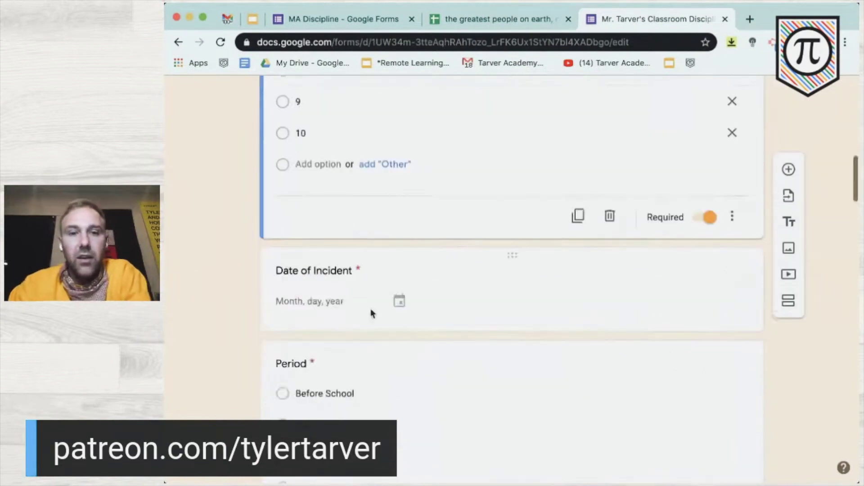
pyautogui.click(340, 298)
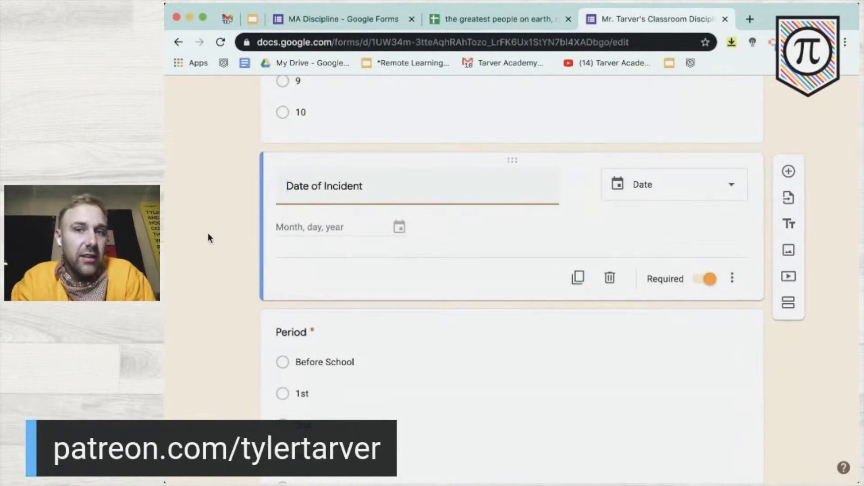
pyautogui.scroll(3, 610, 279)
pyautogui.scroll(-3, 610, 279)
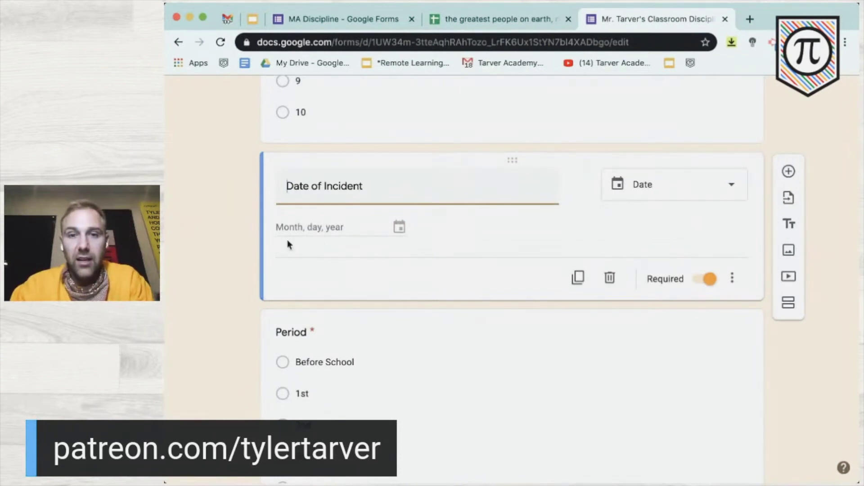
# - In the Period question, delete the 5th and 4th choices and rename 3rd to '3rd - Geometry'
pyautogui.scroll(-5, 262, 234)
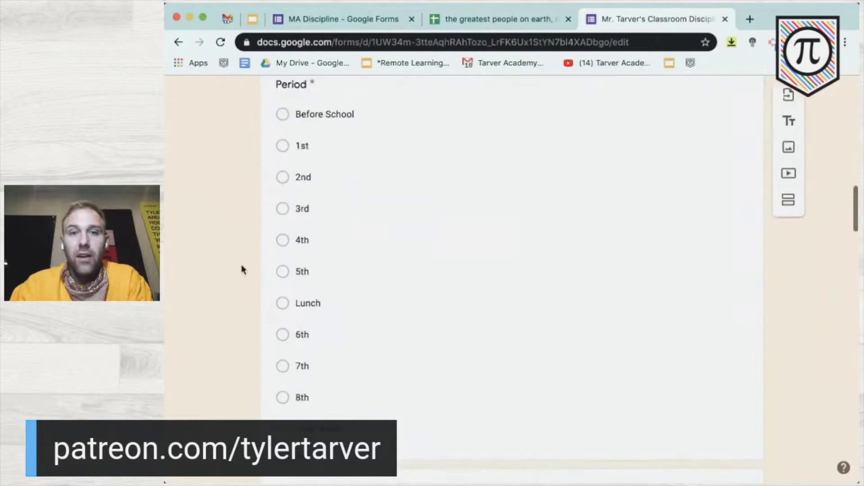
pyautogui.click(302, 271)
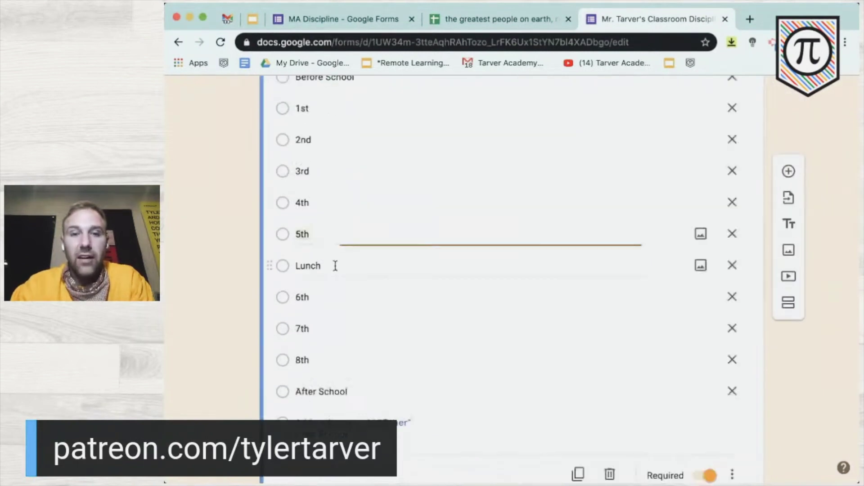
pyautogui.click(731, 234)
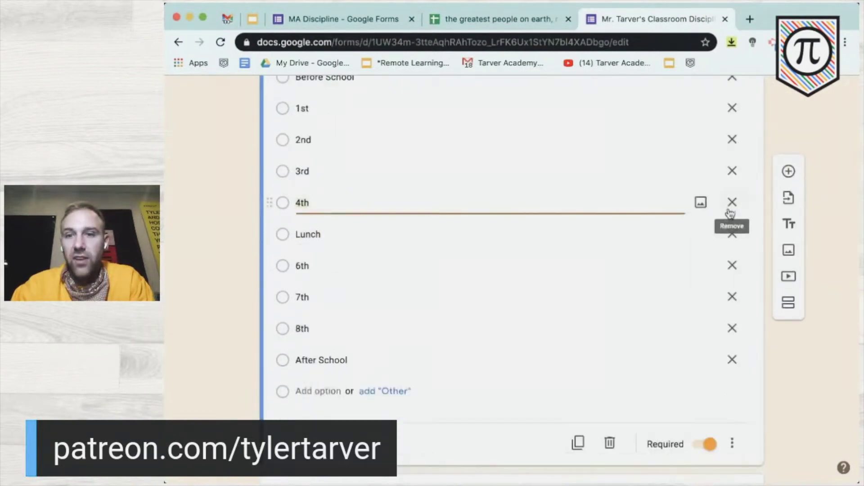
pyautogui.click(730, 212)
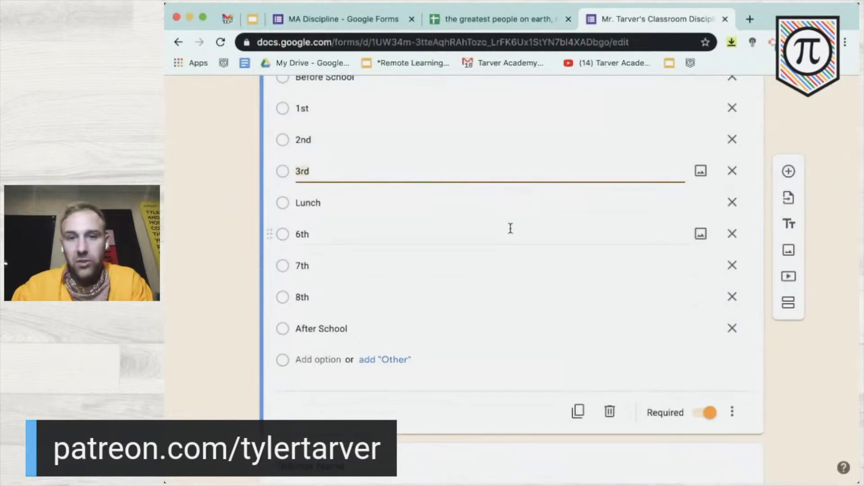
pyautogui.scroll(2, 510, 228)
pyautogui.click(327, 229)
pyautogui.write('- Geometry')
pyautogui.click(173, 314)
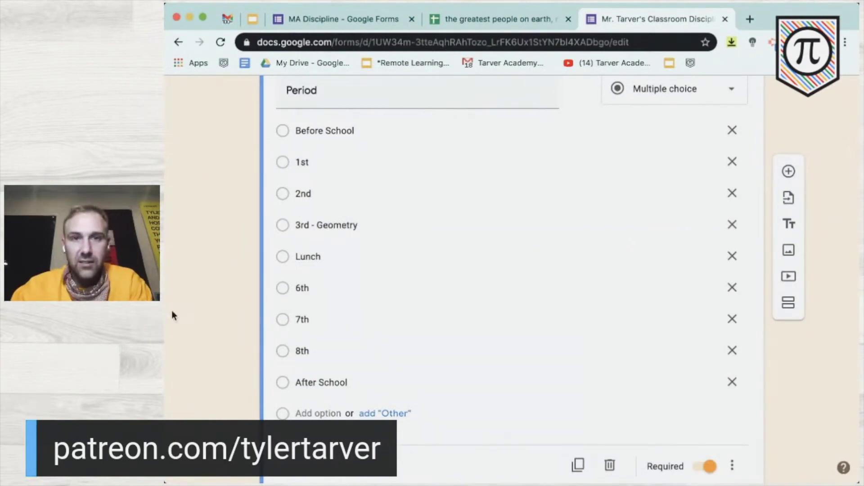
pyautogui.scroll(-4, 171, 310)
pyautogui.scroll(7, 172, 309)
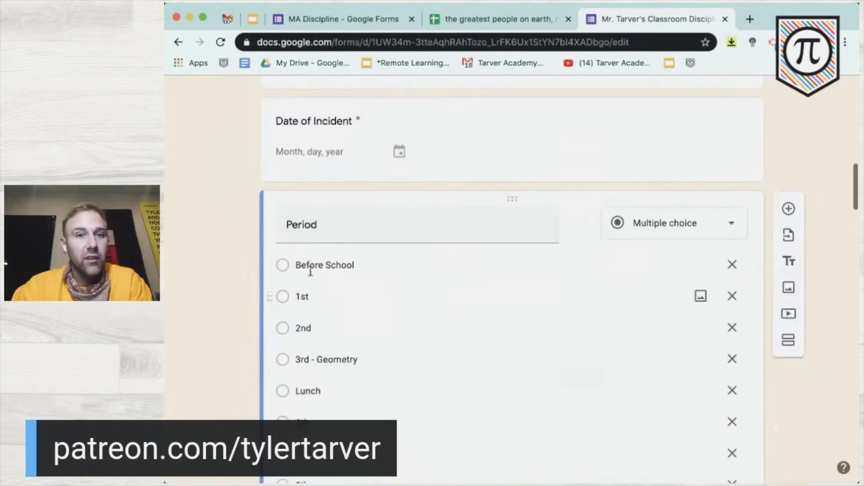
pyautogui.scroll(-7, 215, 285)
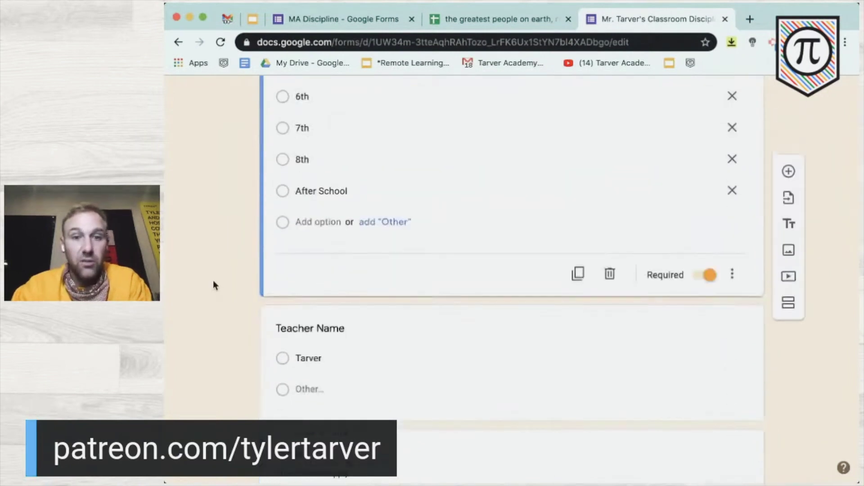
pyautogui.scroll(-2, 214, 284)
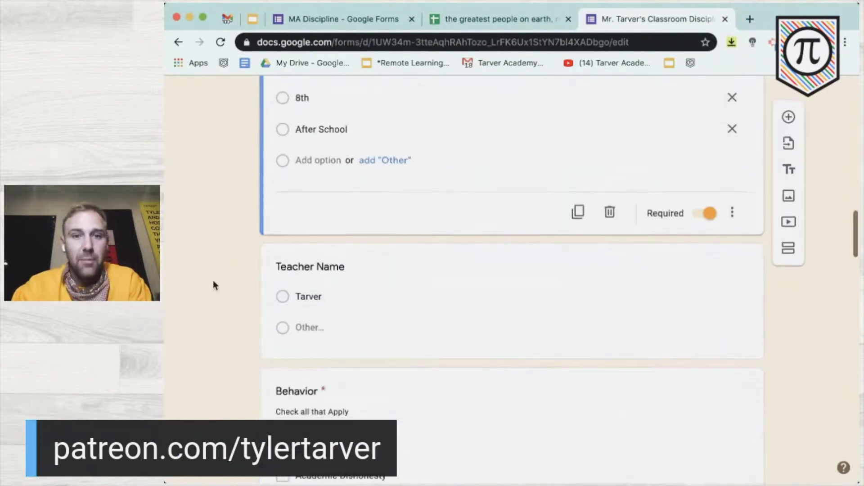
pyautogui.click(362, 301)
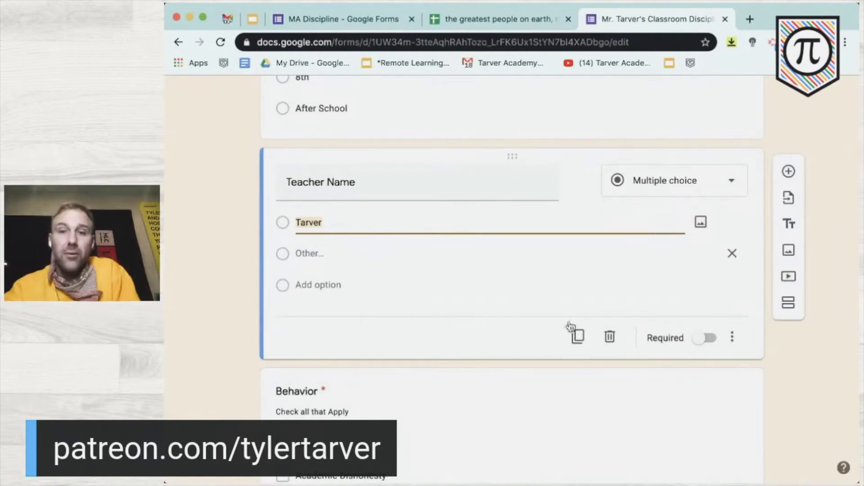
pyautogui.scroll(-5, 285, 285)
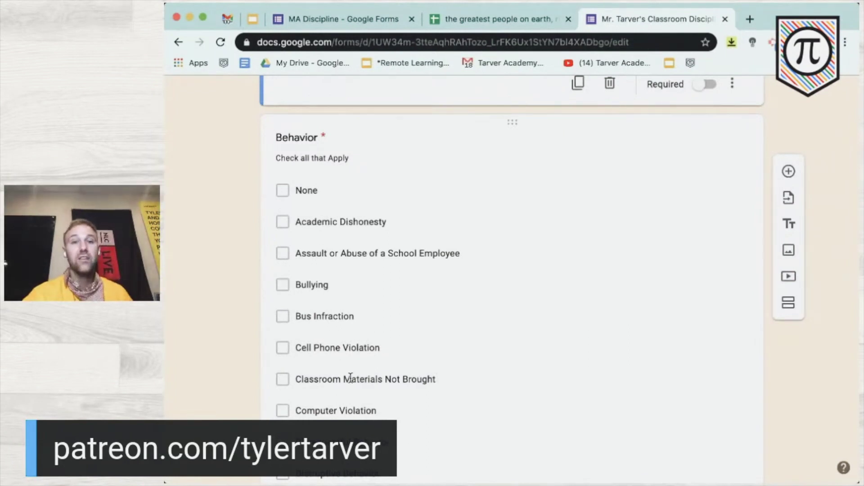
pyautogui.scroll(-3, 351, 378)
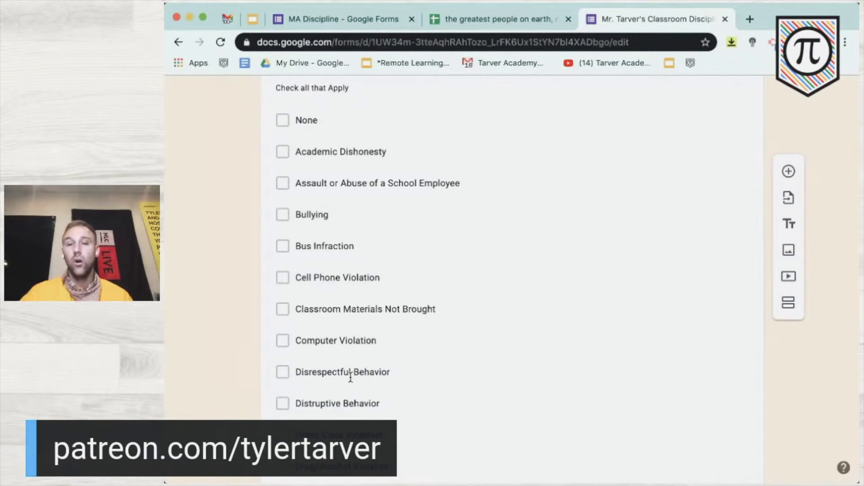
pyautogui.scroll(-5, 350, 378)
pyautogui.scroll(-10, 350, 379)
pyautogui.scroll(-6, 352, 382)
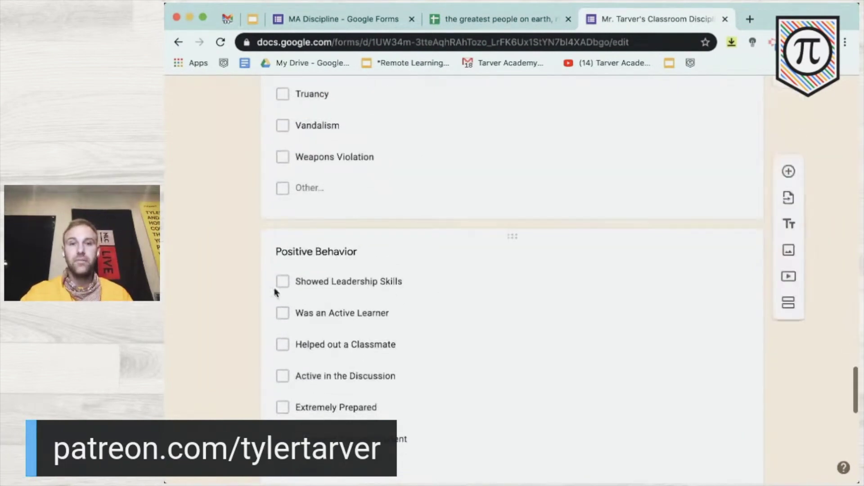
pyautogui.scroll(-2, 323, 353)
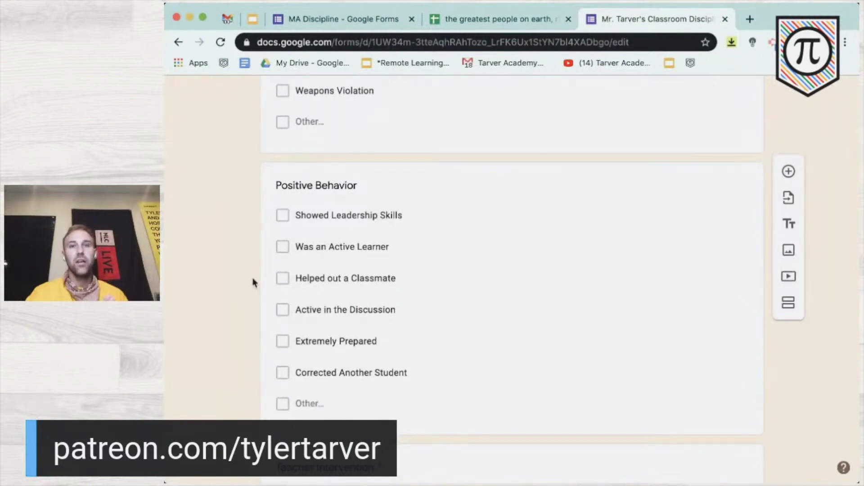
pyautogui.scroll(6, 253, 282)
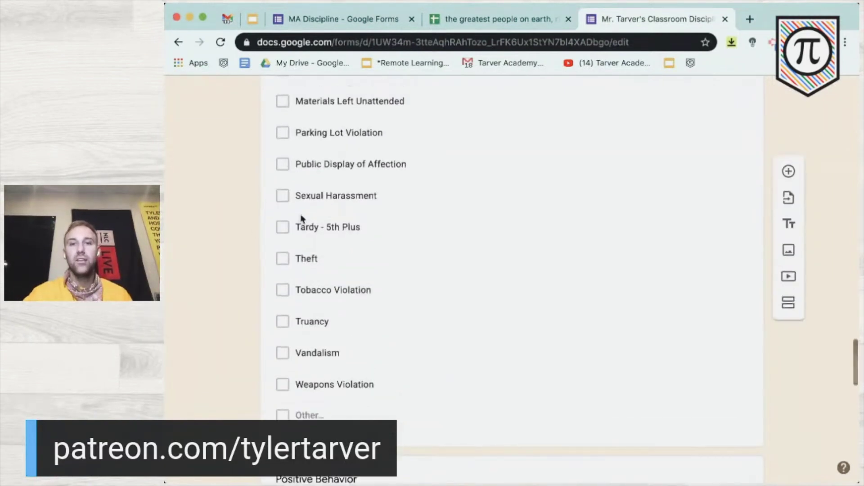
pyautogui.scroll(7, 280, 221)
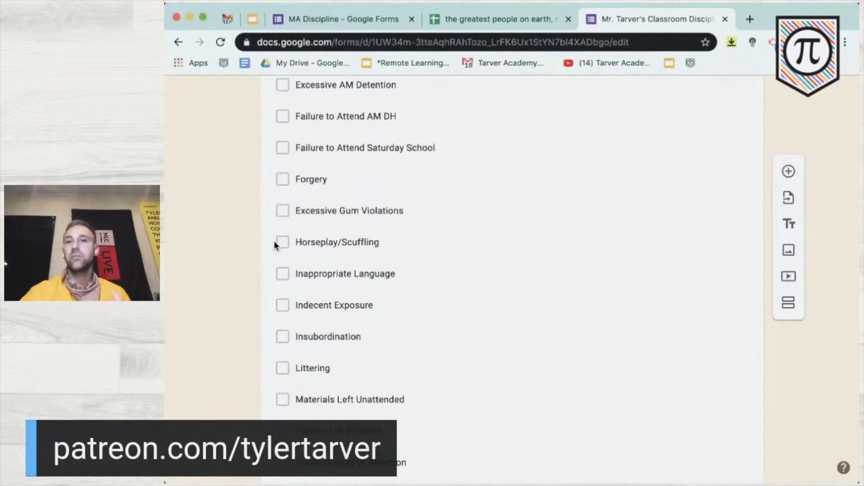
pyautogui.scroll(-7, 274, 242)
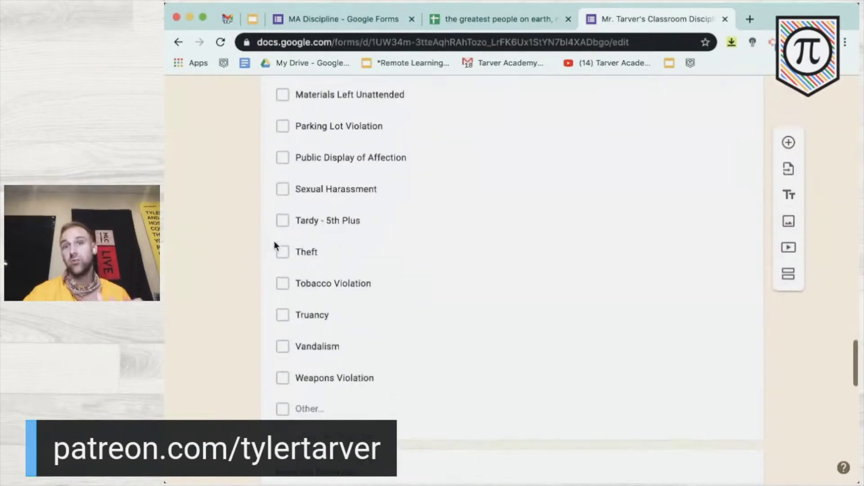
pyautogui.scroll(-6, 274, 243)
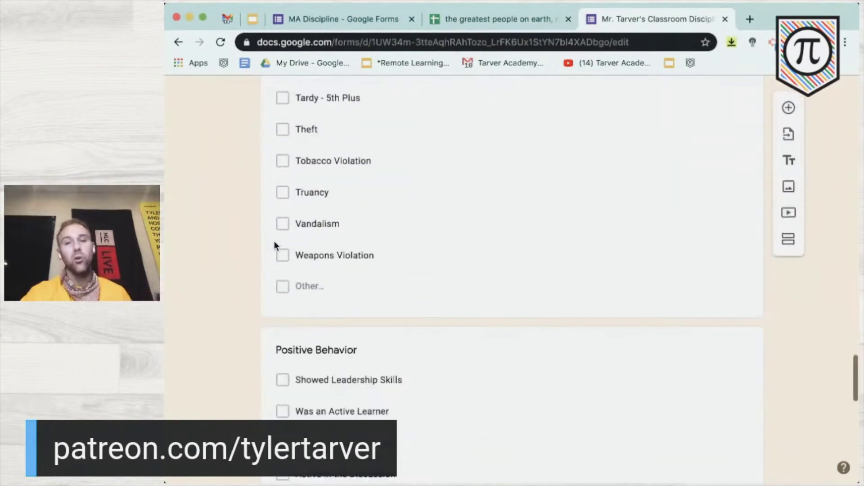
pyautogui.scroll(-1, 274, 241)
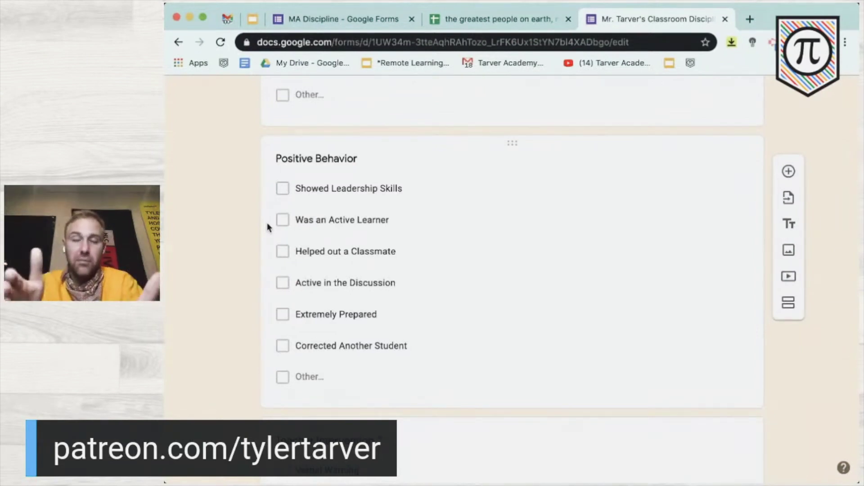
pyautogui.scroll(-3, 267, 223)
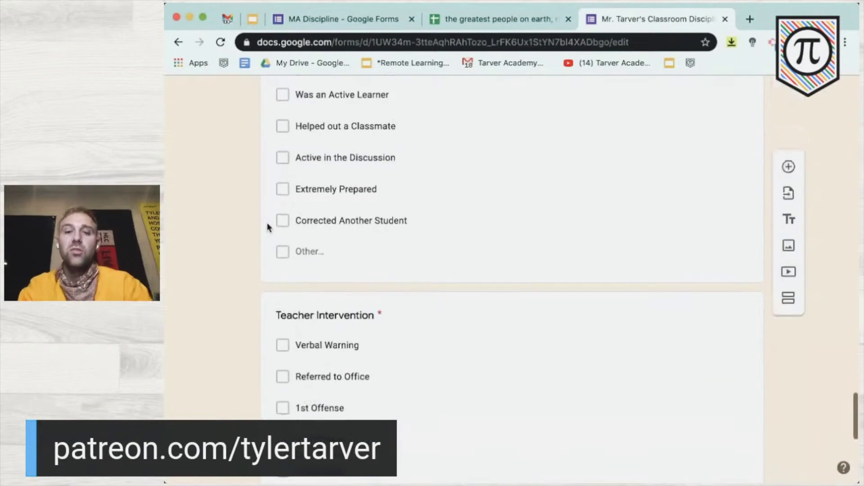
pyautogui.scroll(-5, 266, 223)
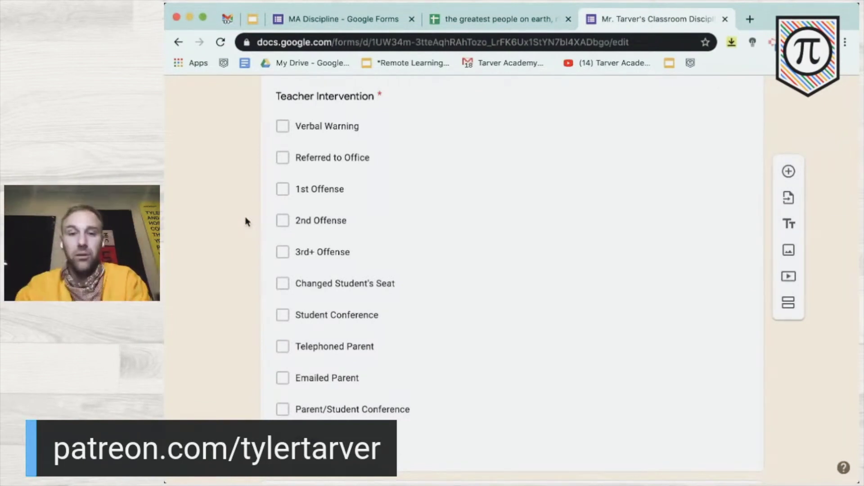
pyautogui.scroll(-3, 245, 222)
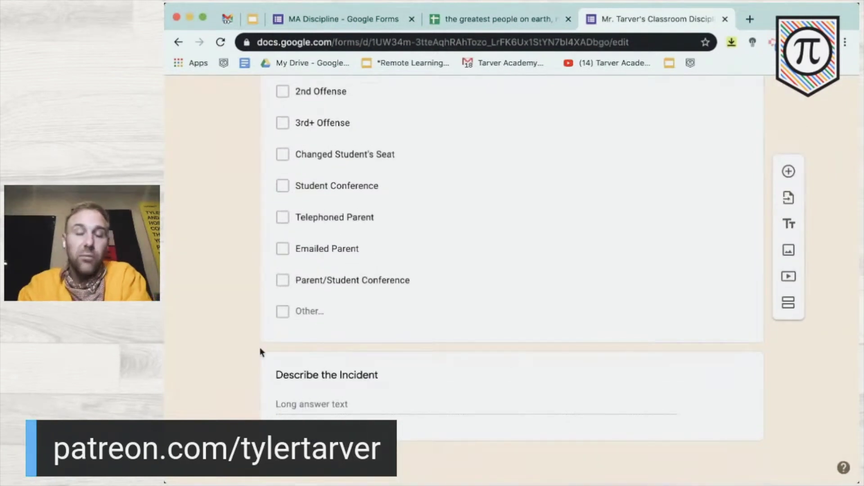
pyautogui.scroll(11, 260, 352)
pyautogui.scroll(-11, 261, 352)
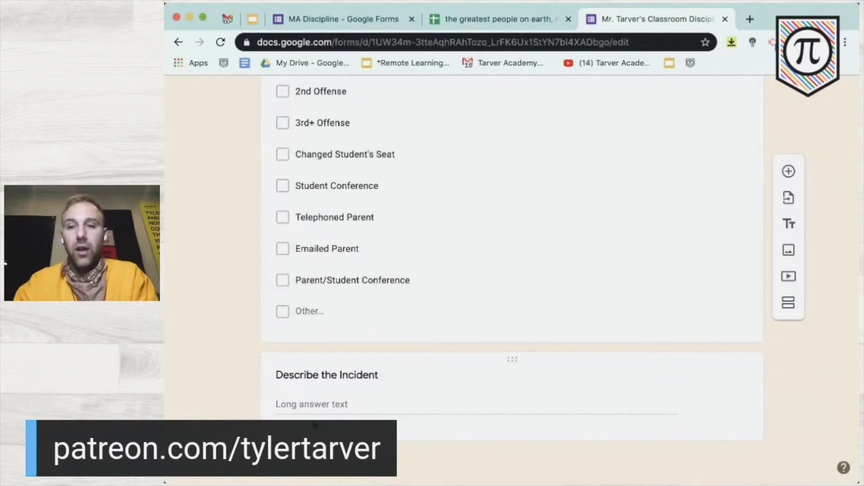
pyautogui.scroll(15, 477, 335)
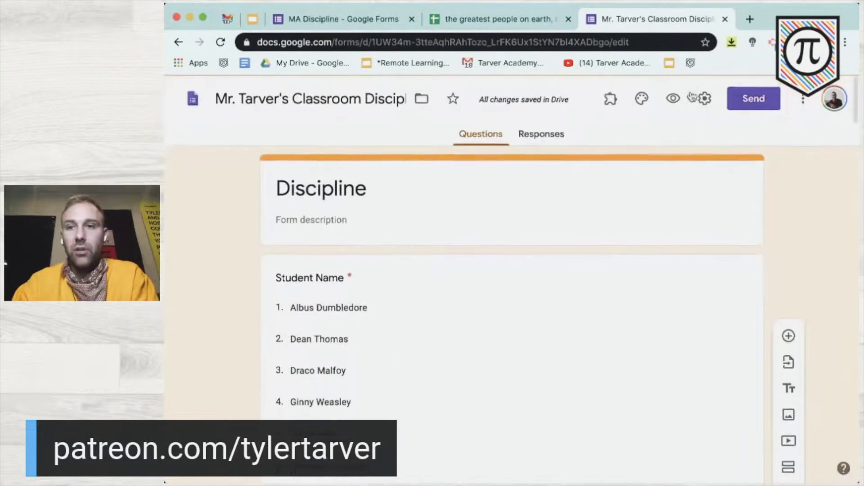
# - Open the form's live preview and answer with a student name, incident date and 1st period
pyautogui.click(676, 97)
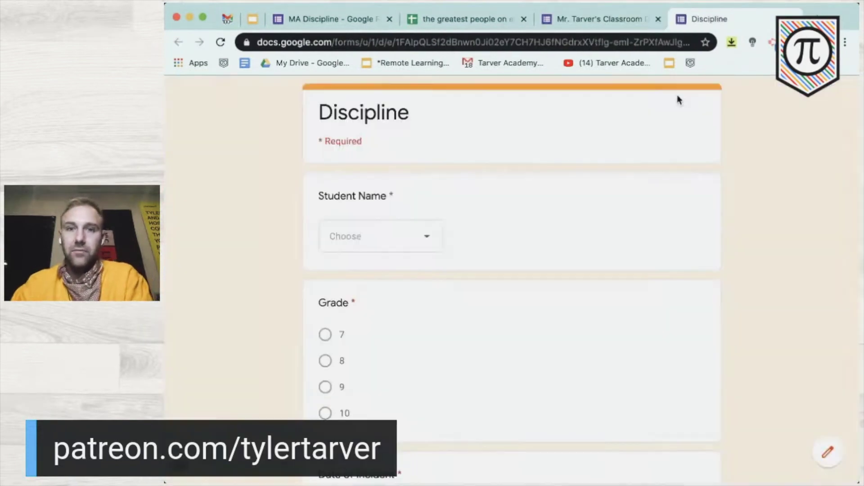
pyautogui.click(604, 20)
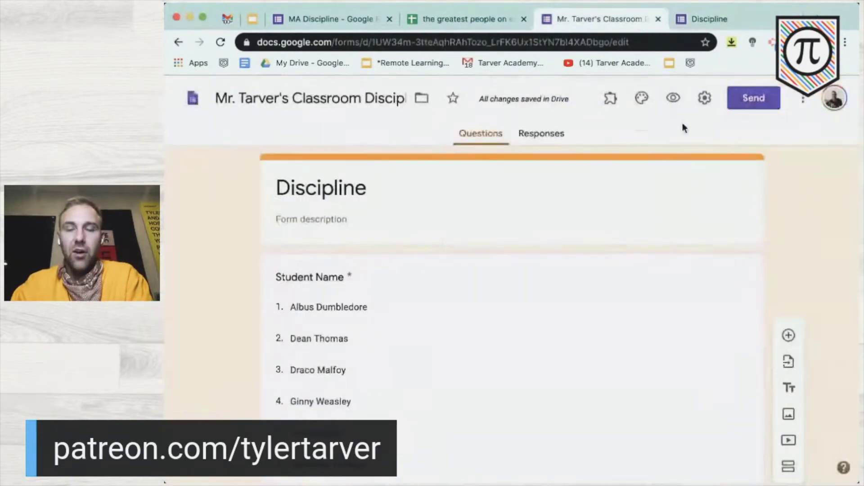
pyautogui.click(705, 19)
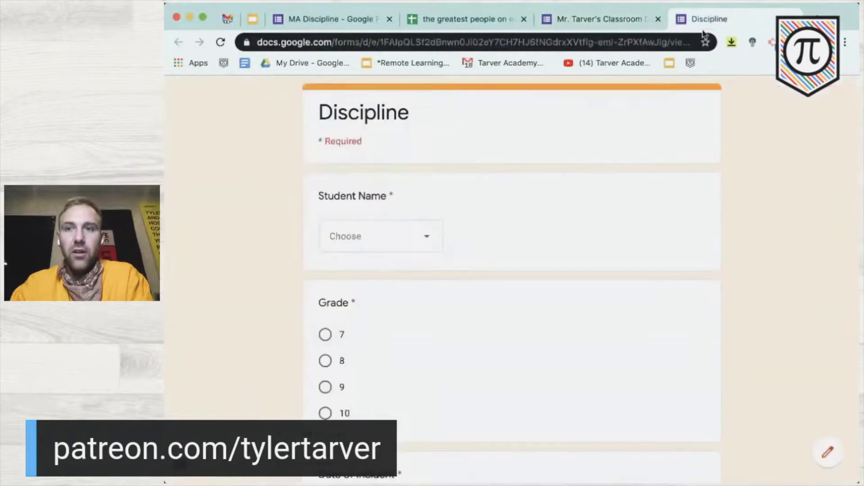
pyautogui.click(419, 236)
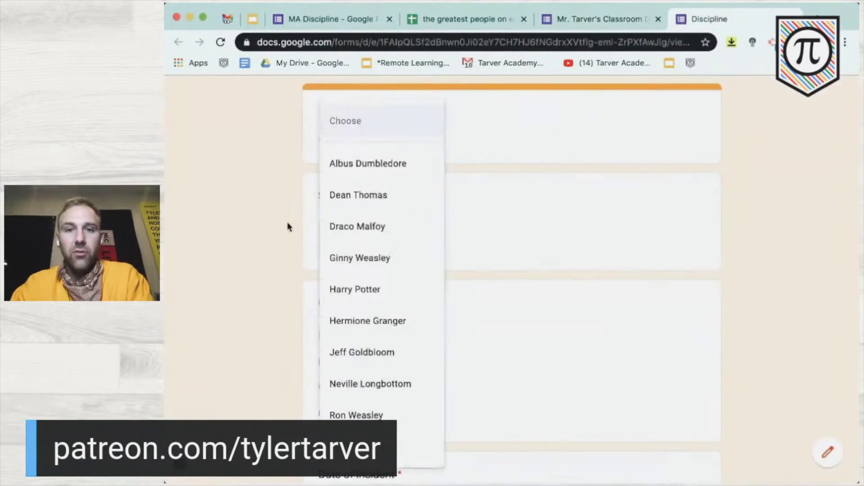
pyautogui.click(353, 226)
pyautogui.scroll(-7, 342, 334)
pyautogui.click(388, 176)
pyautogui.click(371, 243)
pyautogui.click(325, 294)
# - Tick Assault or Abuse of a School Employee, Corrected Another Student and Verbal Warning, describe the incident, then reload
pyautogui.scroll(-9, 329, 294)
pyautogui.click(325, 240)
pyautogui.scroll(-20, 329, 297)
pyautogui.click(325, 220)
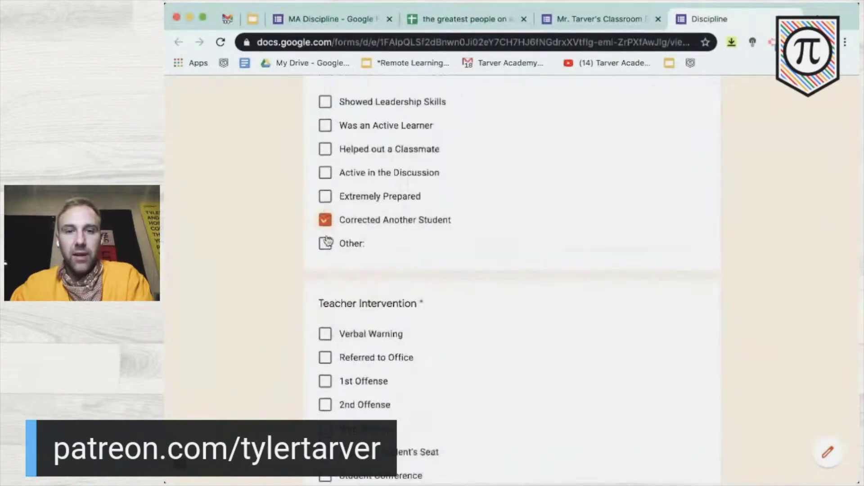
pyautogui.click(325, 334)
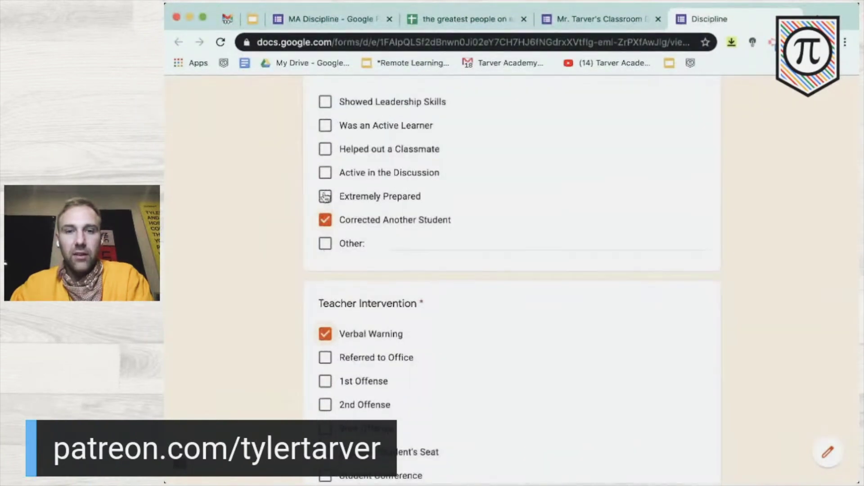
pyautogui.scroll(-8, 359, 329)
pyautogui.click(348, 330)
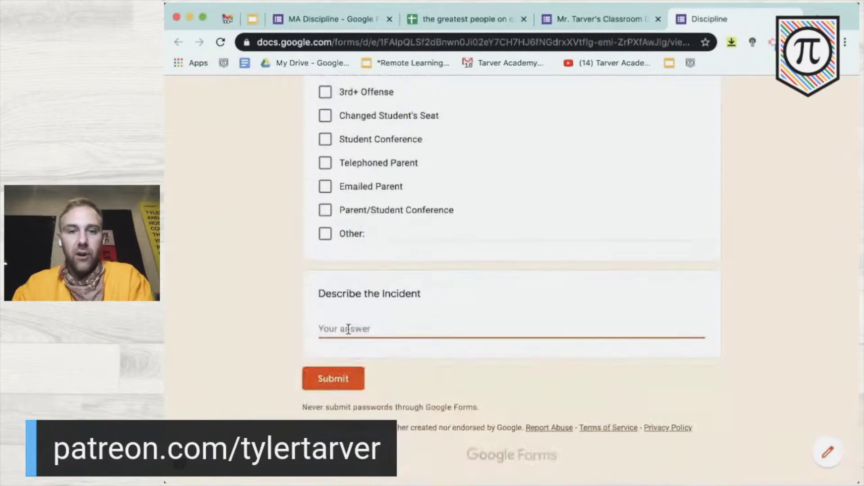
pyautogui.write("l'SKfjv'zdlkfjvgzdfl'")
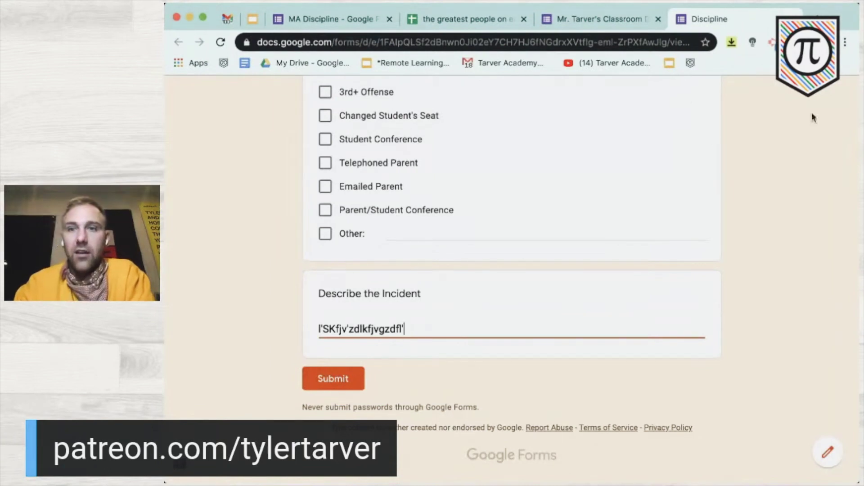
pyautogui.scroll(20, 533, 218)
pyautogui.click(221, 42)
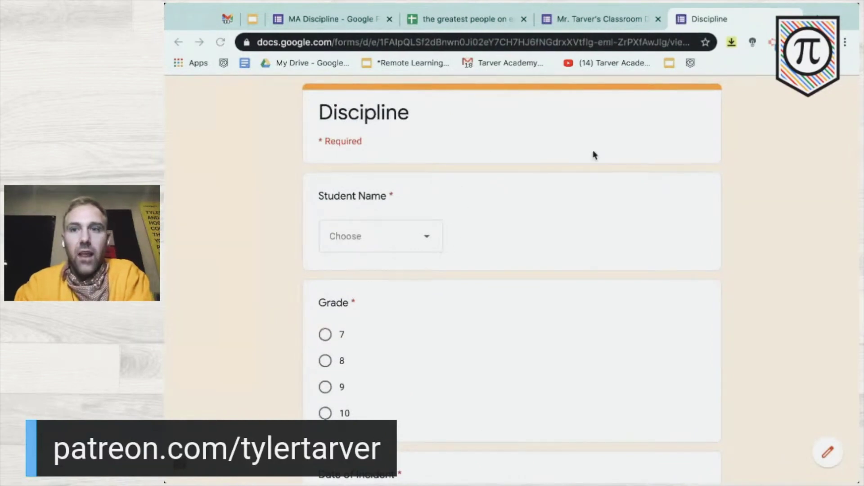
# - Bookmark the live Discipline form, close the preview and editor tabs, and reopen it from the bookmark
pyautogui.click(705, 42)
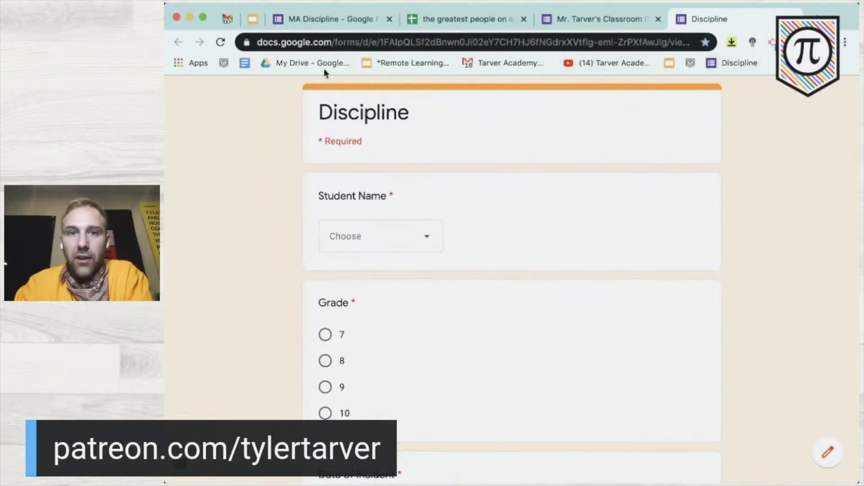
pyautogui.click(793, 19)
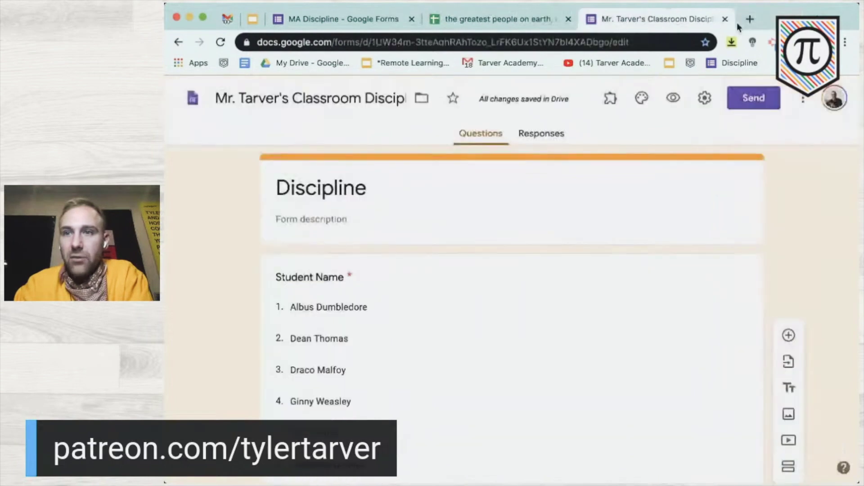
pyautogui.click(748, 19)
pyautogui.click(658, 19)
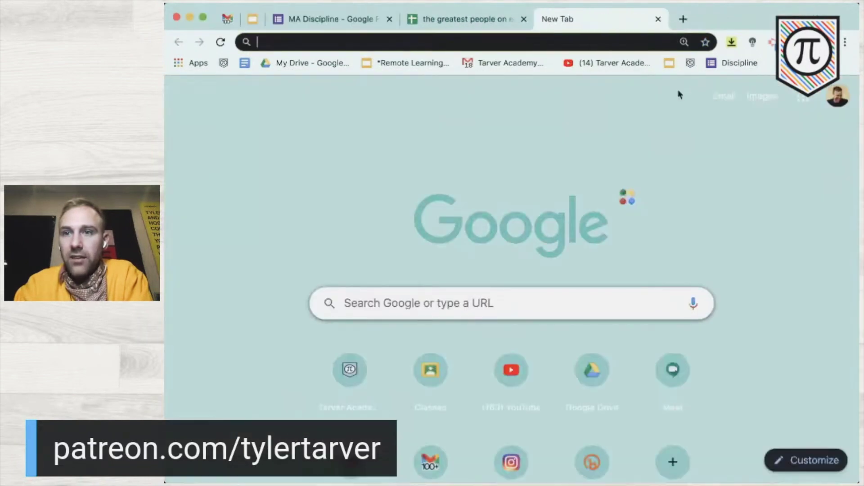
pyautogui.click(731, 63)
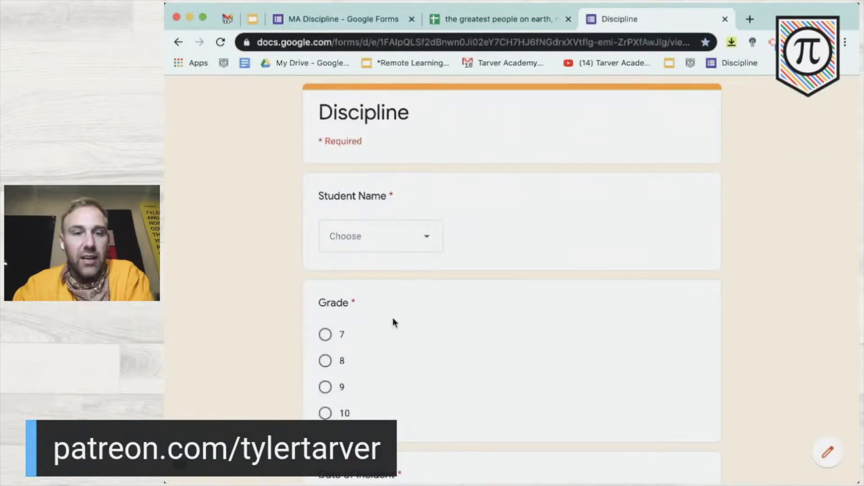
pyautogui.scroll(-10, 362, 372)
pyautogui.scroll(10, 363, 373)
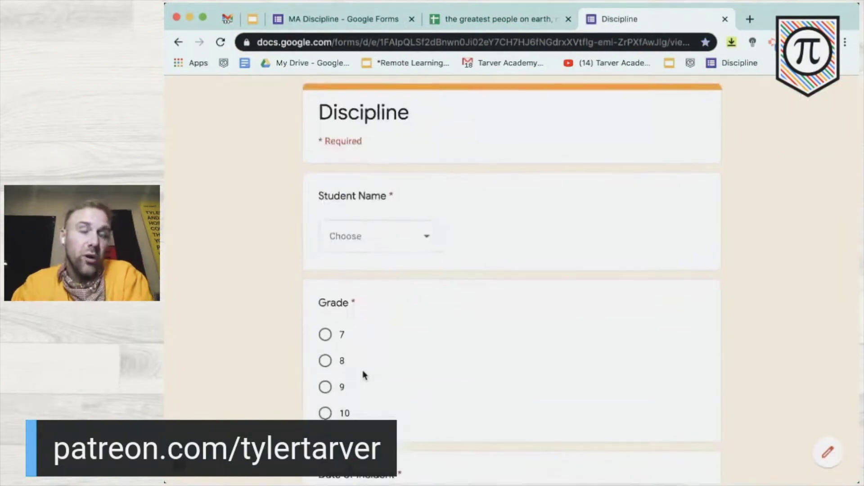
# - Select the live form's web address and drag the link out of the address bar
pyautogui.click(412, 39)
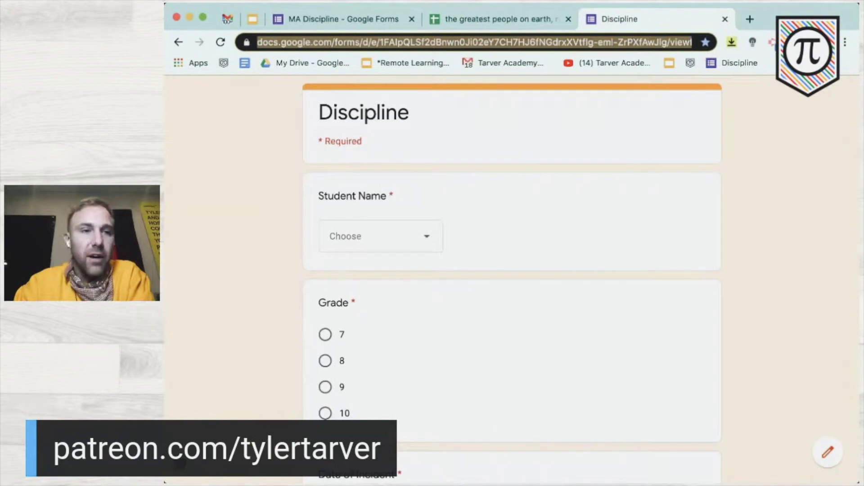
pyautogui.doubleClick(512, 41)
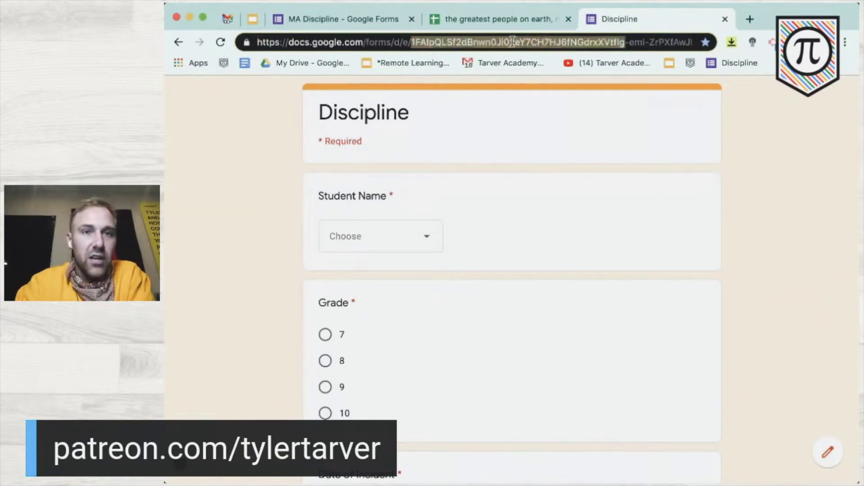
pyautogui.tripleClick(512, 41)
pyautogui.moveTo(512, 42); pyautogui.dragTo(455, 244)
pyautogui.moveTo(189, 169); pyautogui.dragTo(675, 40)
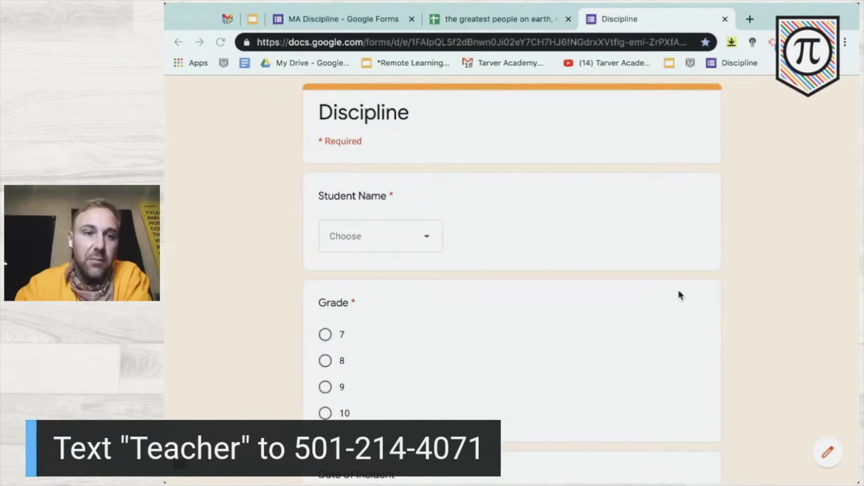
pyautogui.click(798, 234)
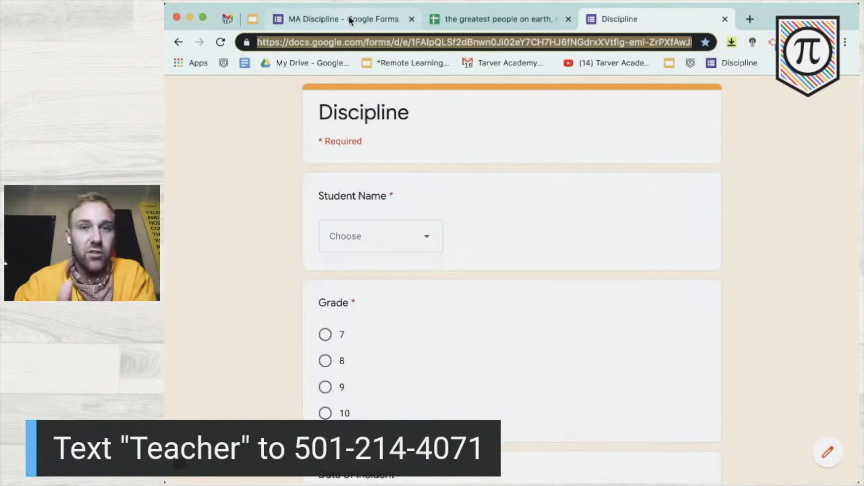
# - Copy the 609-response Grade pie chart from the MA Discipline responses summary to the clipboard
pyautogui.click(349, 19)
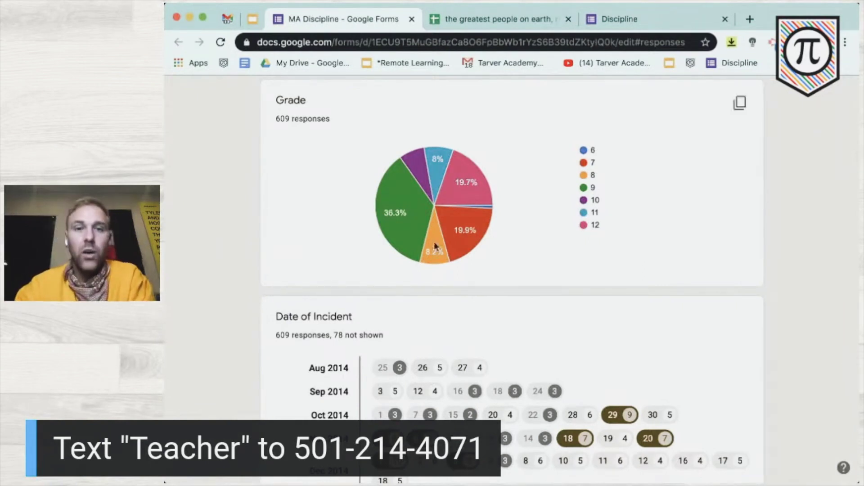
pyautogui.moveTo(455, 190)
pyautogui.moveTo(448, 154)
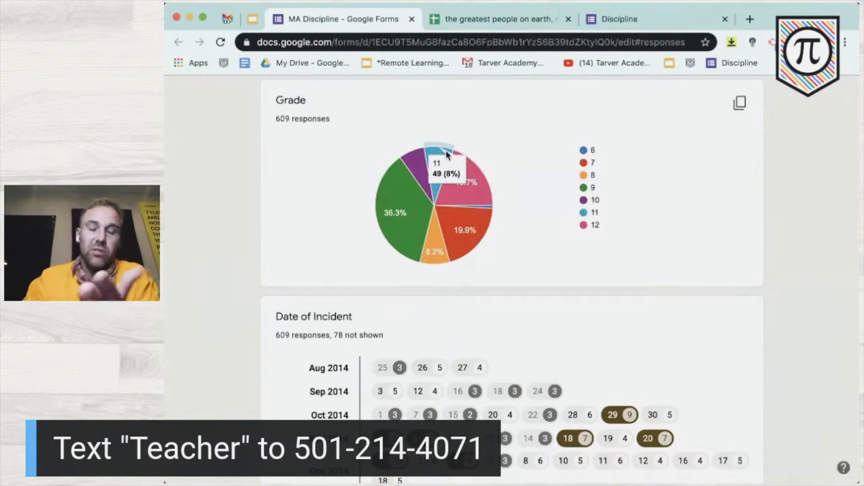
pyautogui.moveTo(407, 190)
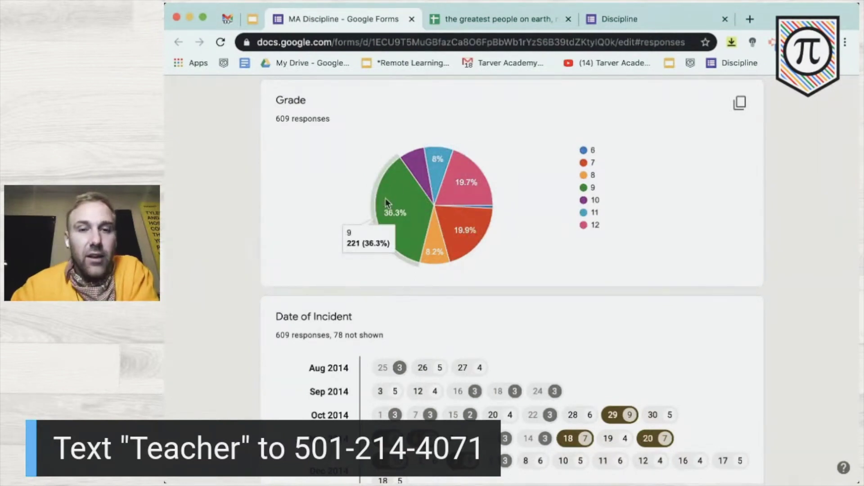
pyautogui.scroll(3, 385, 198)
pyautogui.moveTo(398, 216)
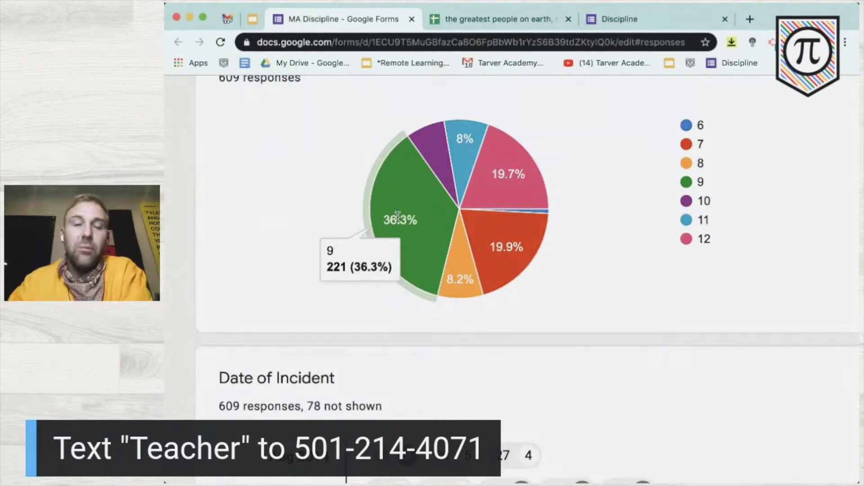
pyautogui.scroll(-3, 398, 218)
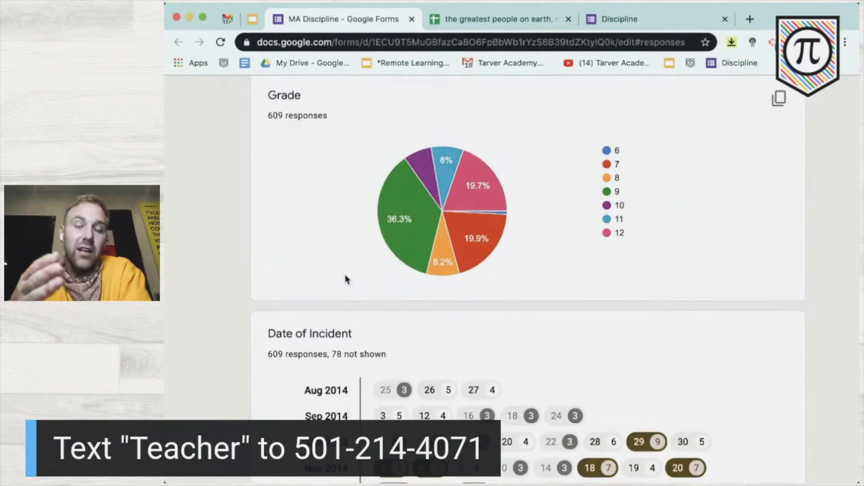
pyautogui.click(783, 103)
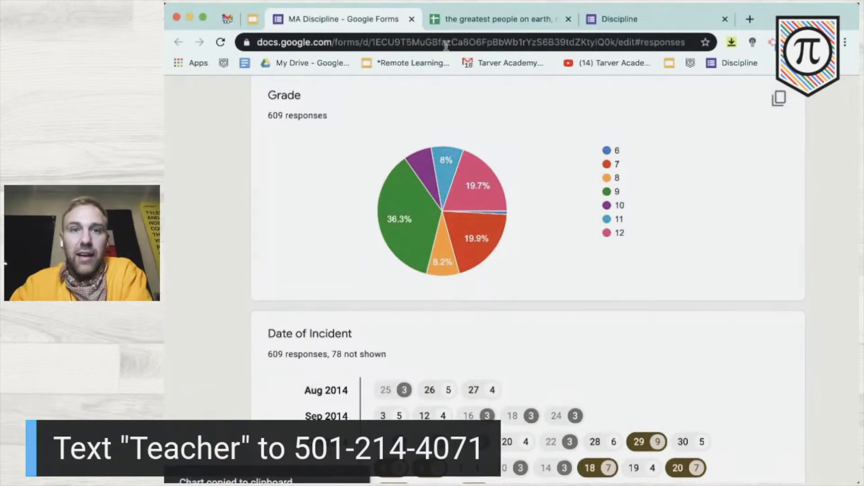
# - Open Google Drive in a new browser tab and create a blank Google Doc
pyautogui.click(253, 19)
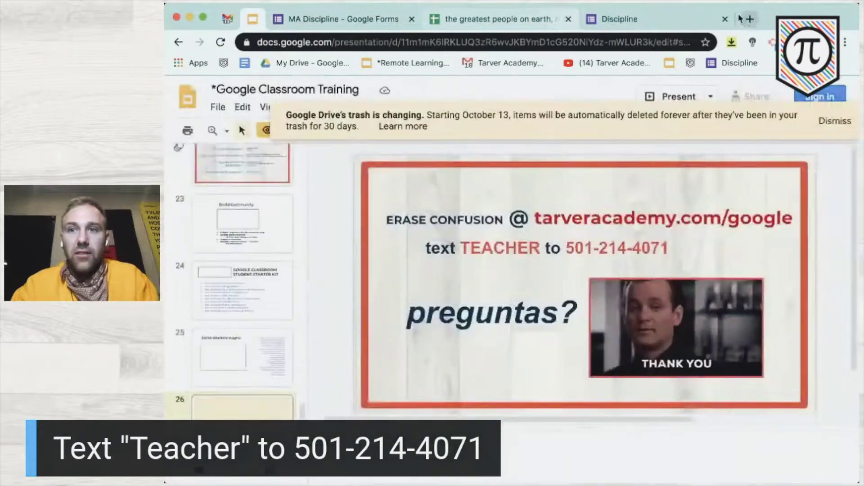
pyautogui.click(748, 19)
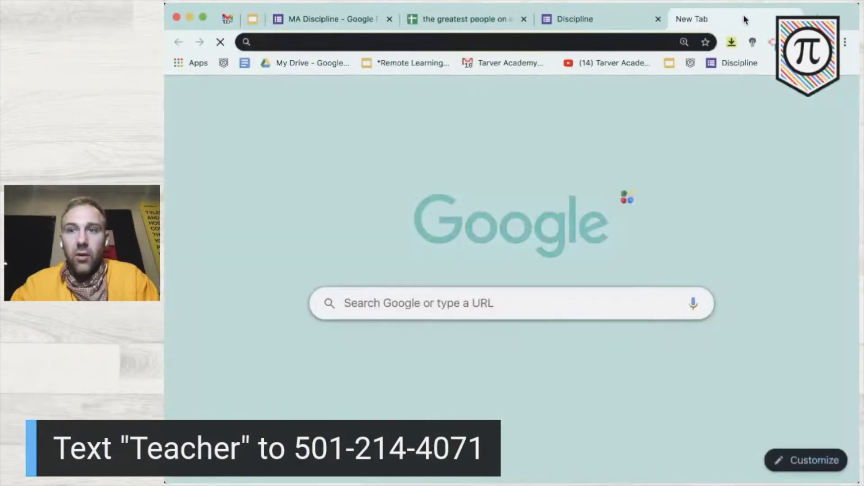
pyautogui.write('dr')
pyautogui.press('Return')
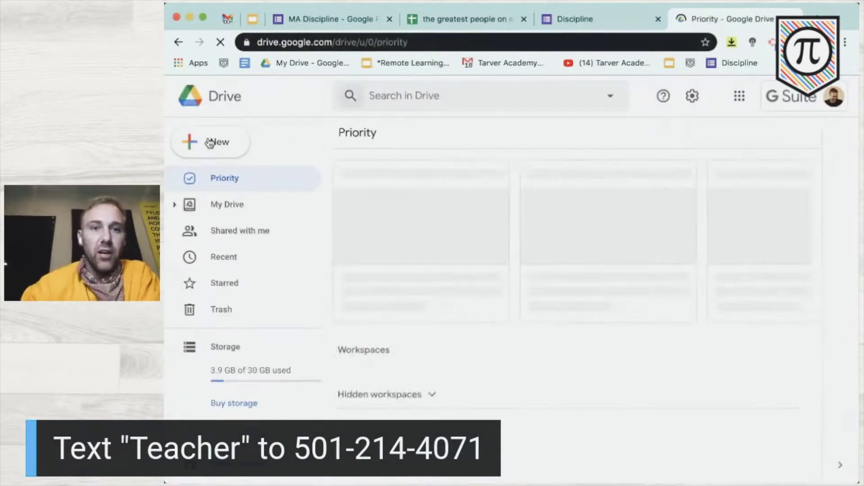
pyautogui.click(209, 143)
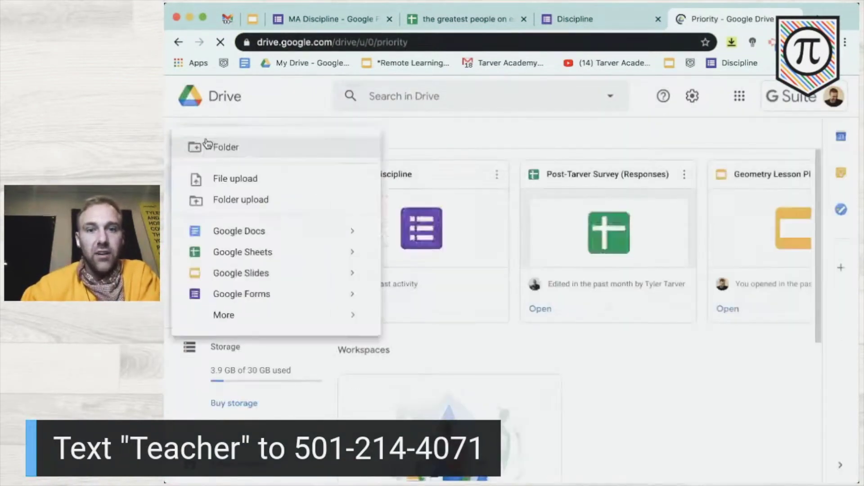
pyautogui.click(224, 237)
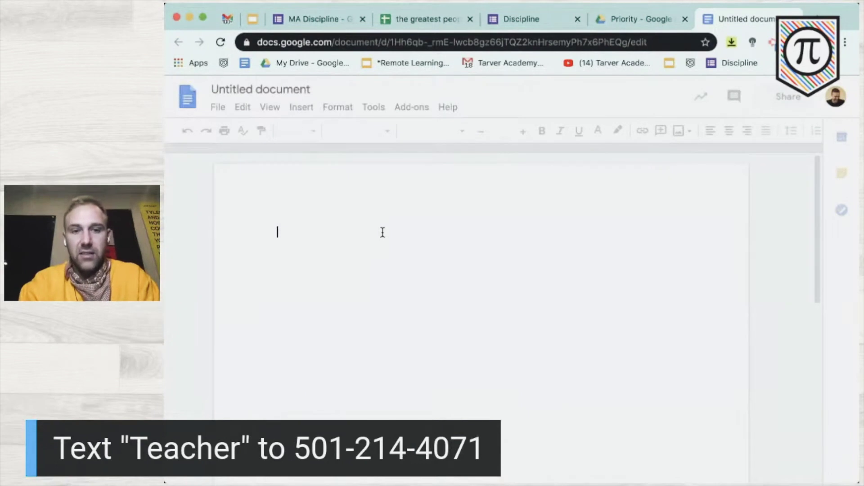
# - Type the heading 'The case for 9th graders:' and paste the Grade chart below it
pyautogui.write('The case for 9th graders')
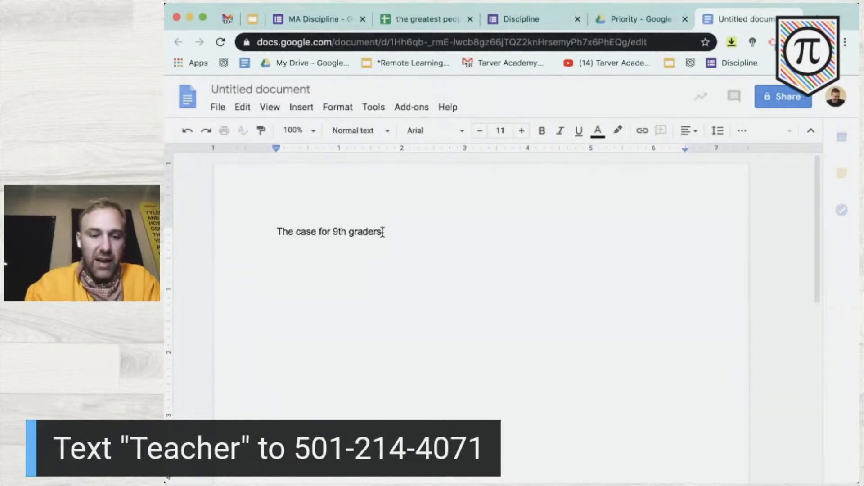
pyautogui.write(':')
pyautogui.press('Return')
pyautogui.press('super+v')
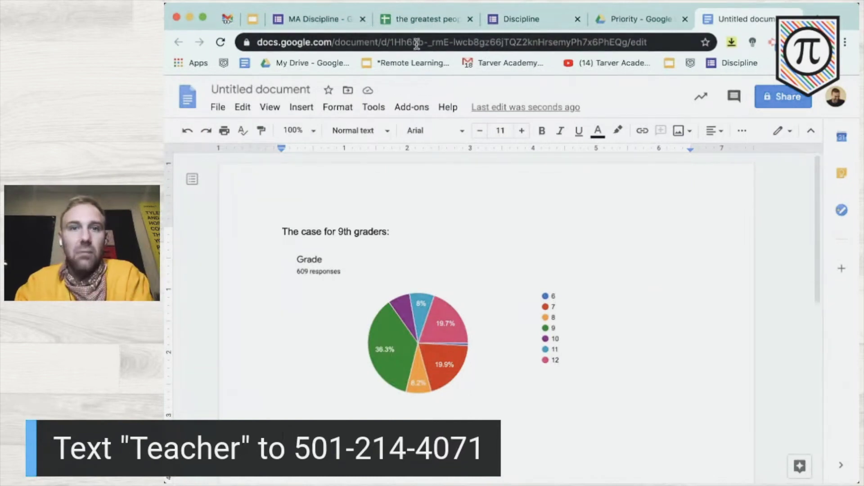
pyautogui.click(538, 21)
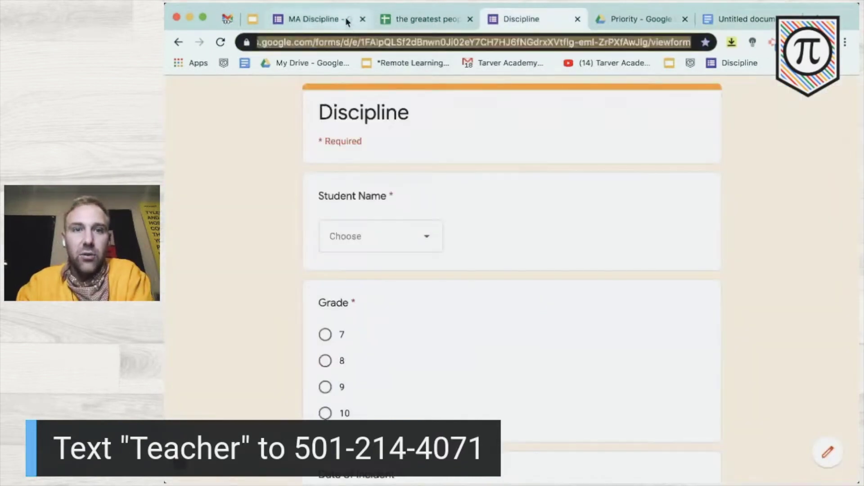
# - Scroll the MA Discipline summary past the Date of Incident chart to the Period pie chart
pyautogui.click(344, 20)
pyautogui.scroll(-5, 373, 355)
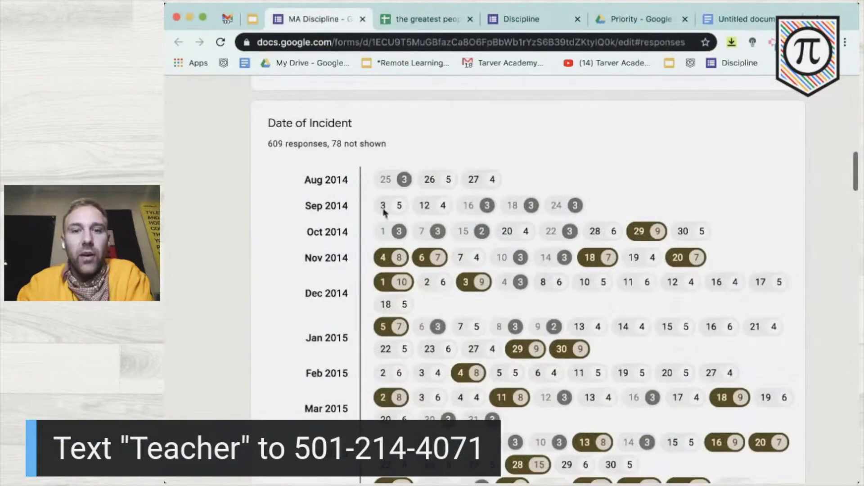
pyautogui.scroll(-2, 442, 288)
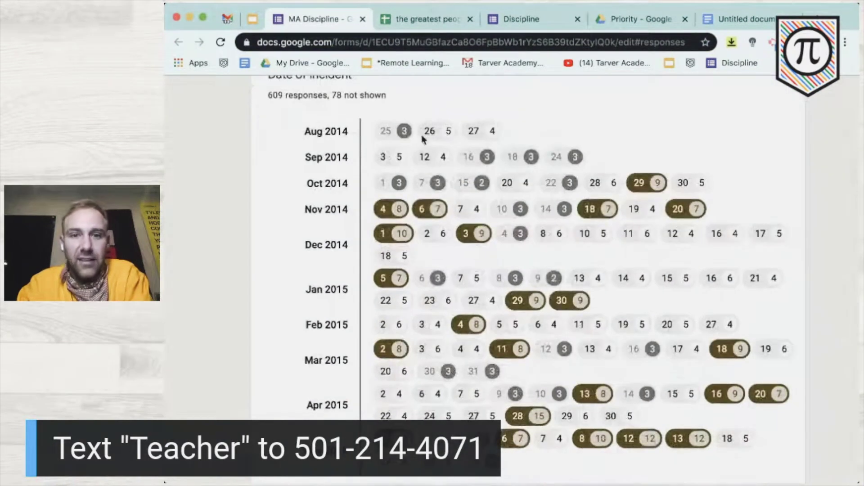
pyautogui.scroll(-2, 526, 400)
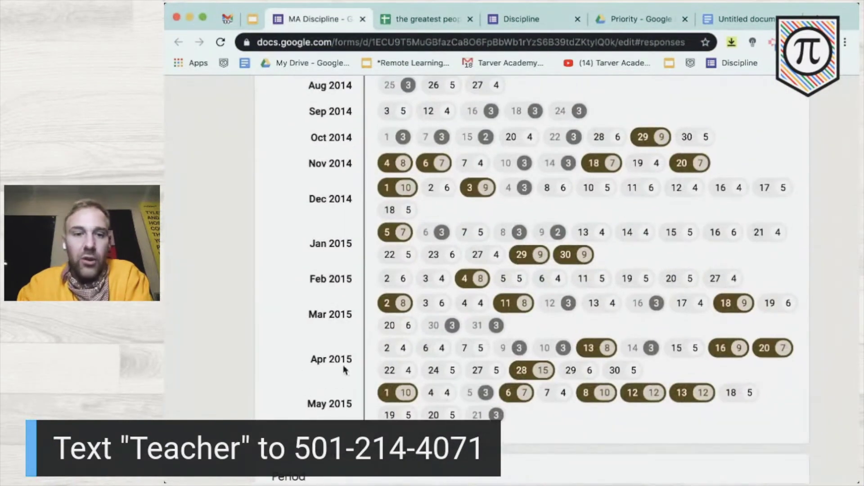
pyautogui.scroll(5, 538, 370)
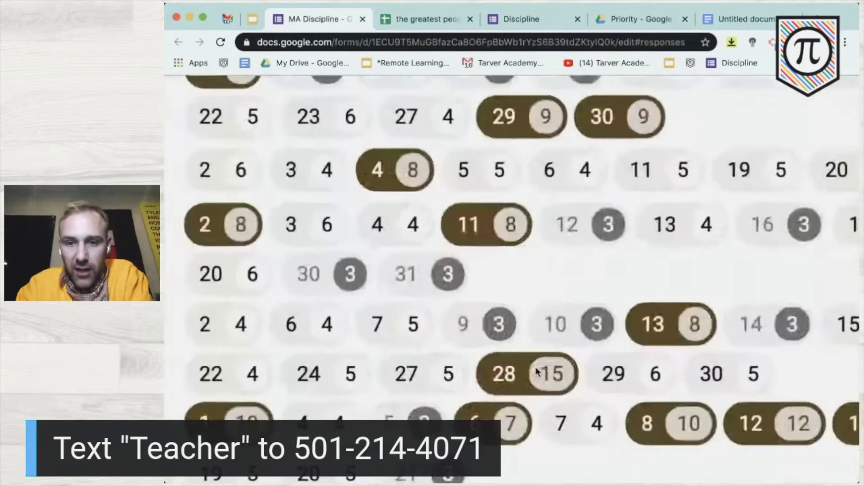
pyautogui.scroll(-1, 537, 372)
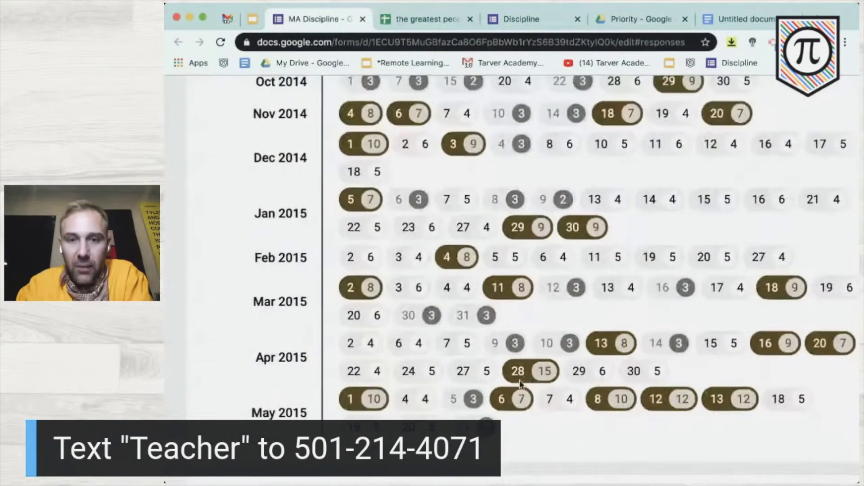
pyautogui.scroll(-1, 539, 363)
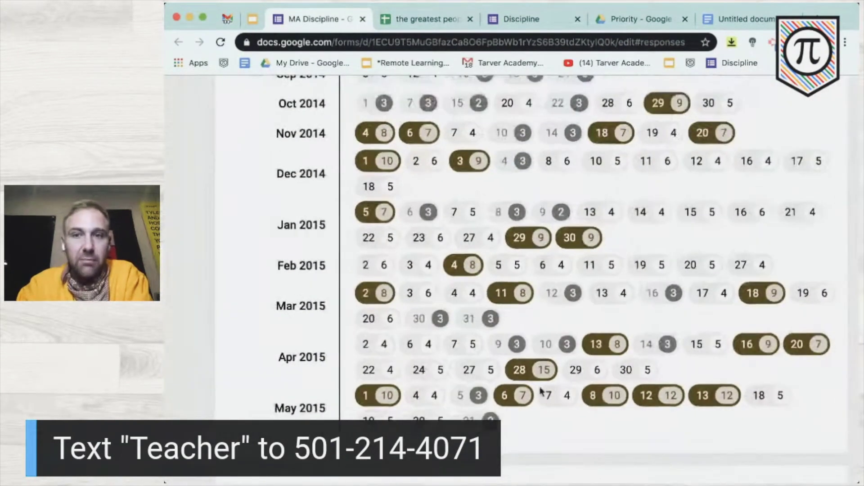
pyautogui.scroll(1, 538, 361)
pyautogui.scroll(-1, 553, 414)
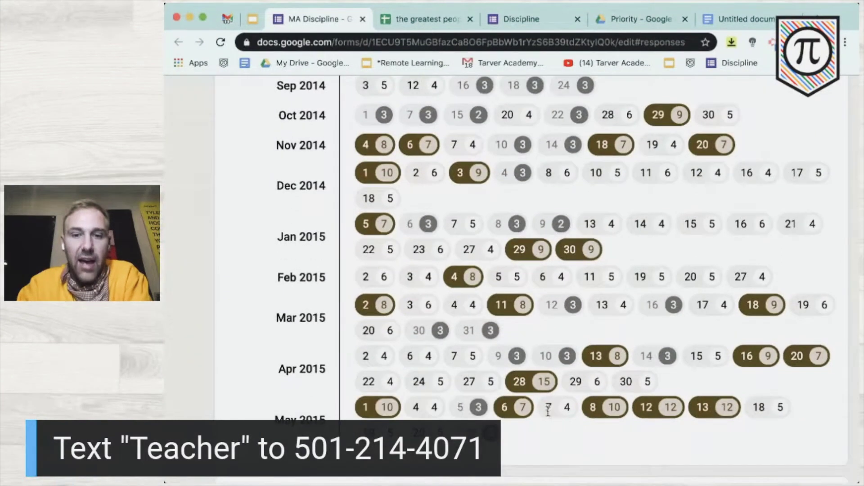
pyautogui.scroll(-2, 514, 402)
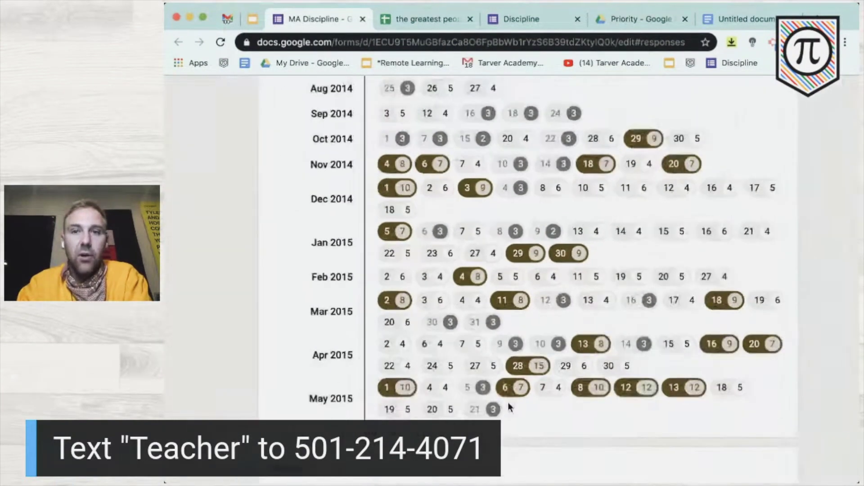
pyautogui.scroll(3, 510, 407)
pyautogui.scroll(-2, 510, 407)
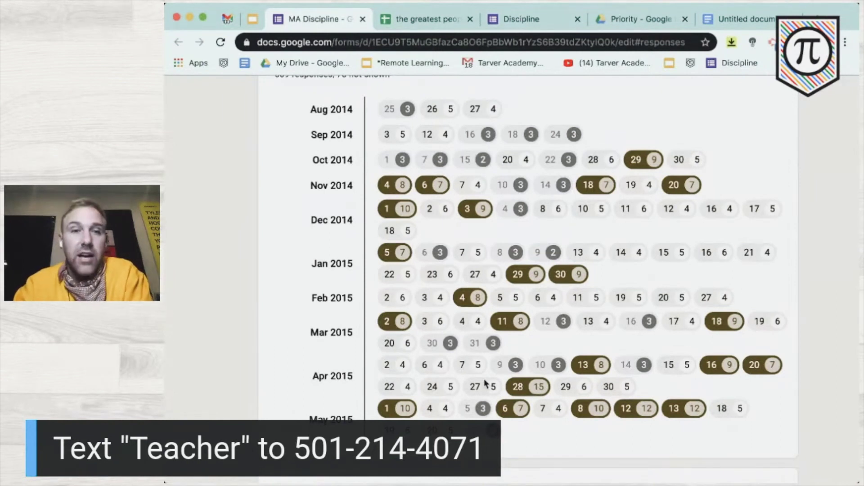
pyautogui.scroll(-6, 486, 383)
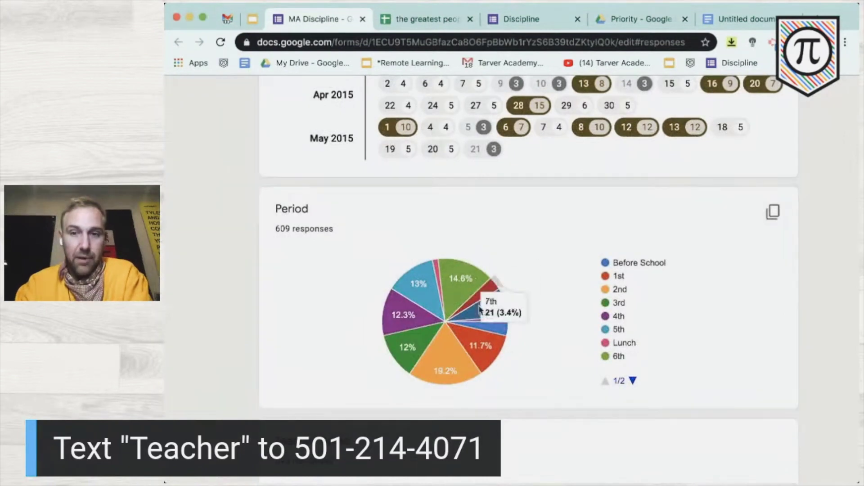
# - Read the Period pie chart values (2nd period: 117, 19.2%), then scroll to Teacher Name
pyautogui.moveTo(444, 337)
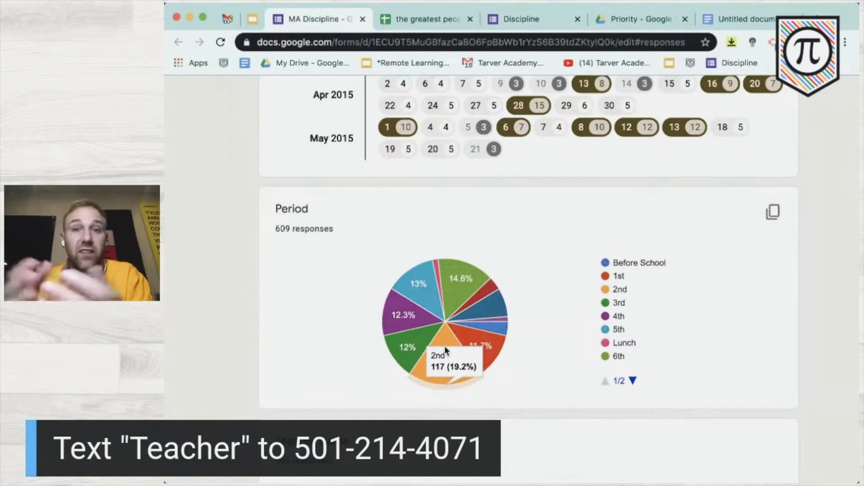
pyautogui.scroll(-6, 445, 351)
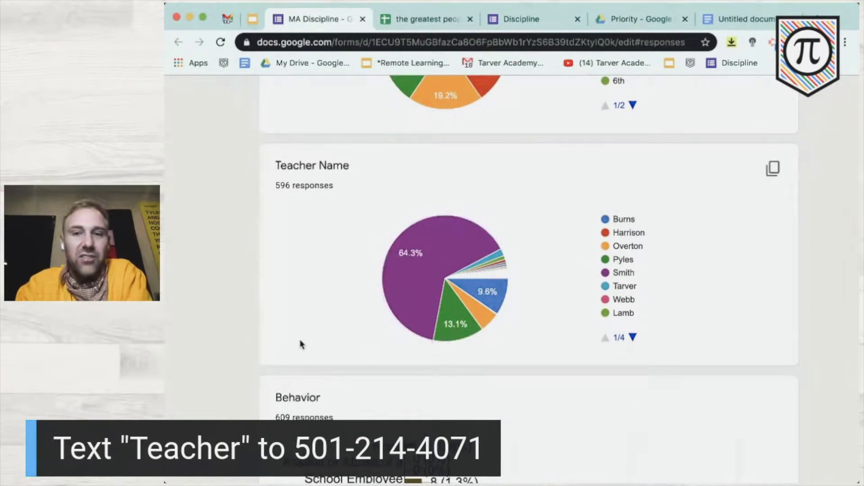
# - Review the Behavior bar chart, checking the 140 responses for trying to sleep in class
pyautogui.scroll(-6, 302, 344)
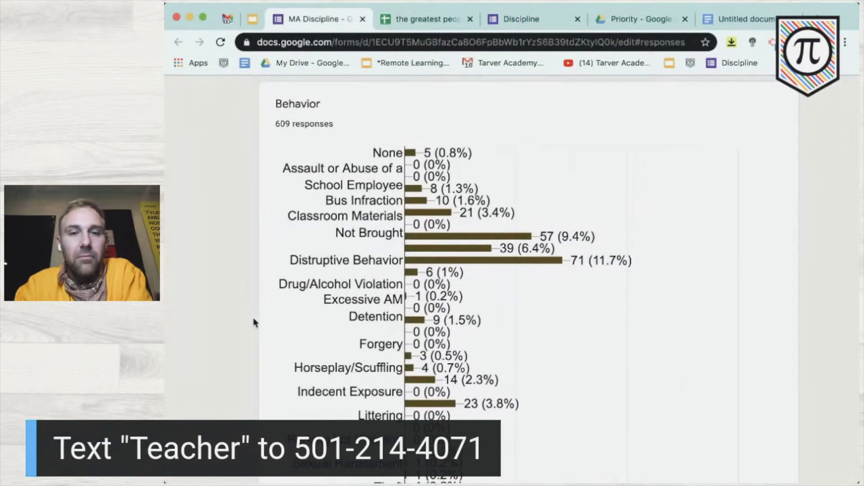
pyautogui.scroll(-5, 254, 322)
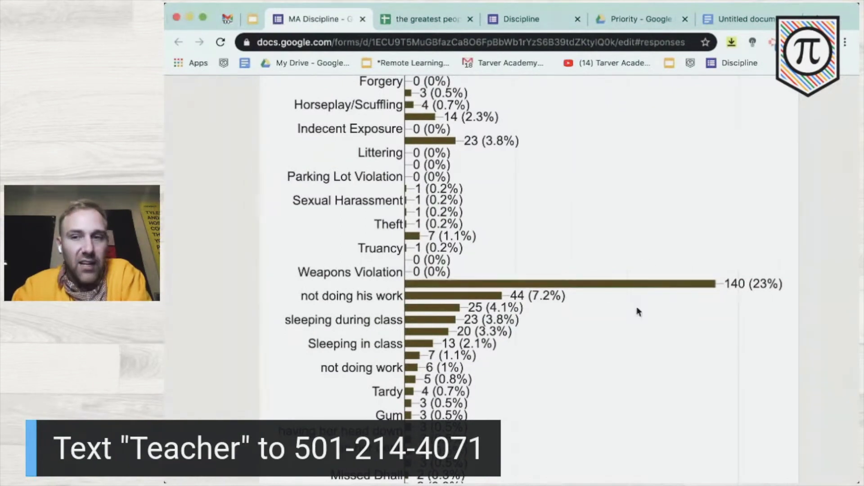
pyautogui.moveTo(639, 291)
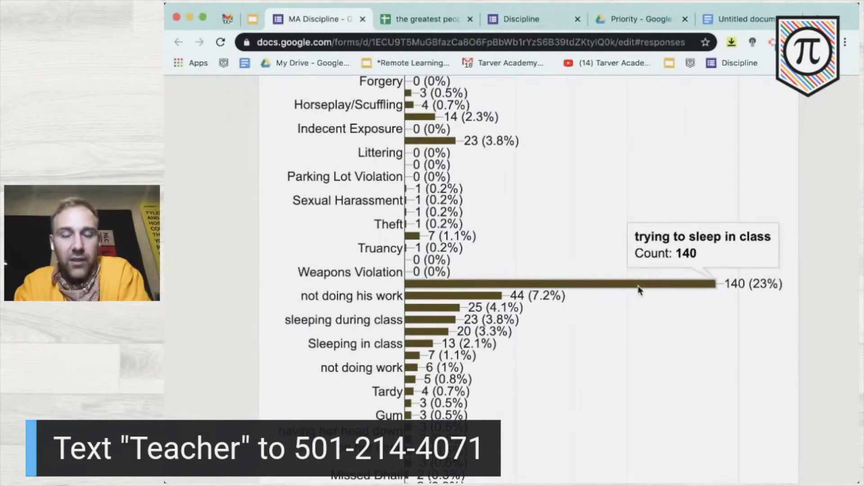
pyautogui.scroll(-2, 639, 285)
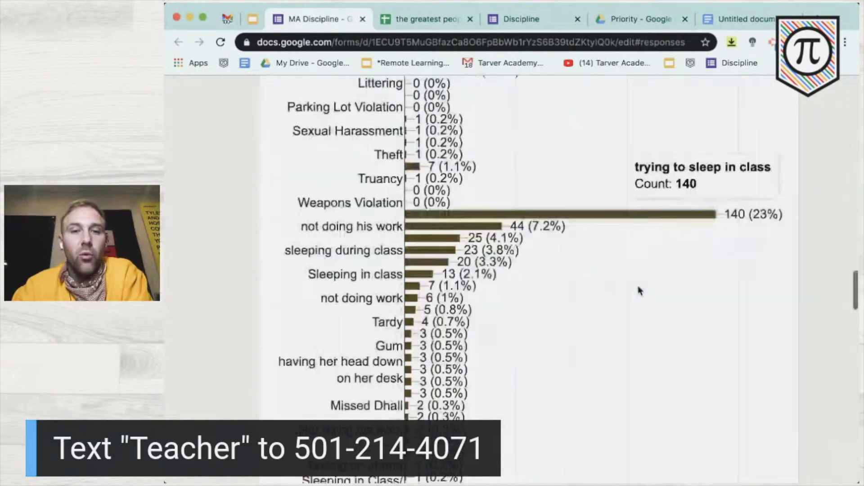
pyautogui.scroll(5, 492, 264)
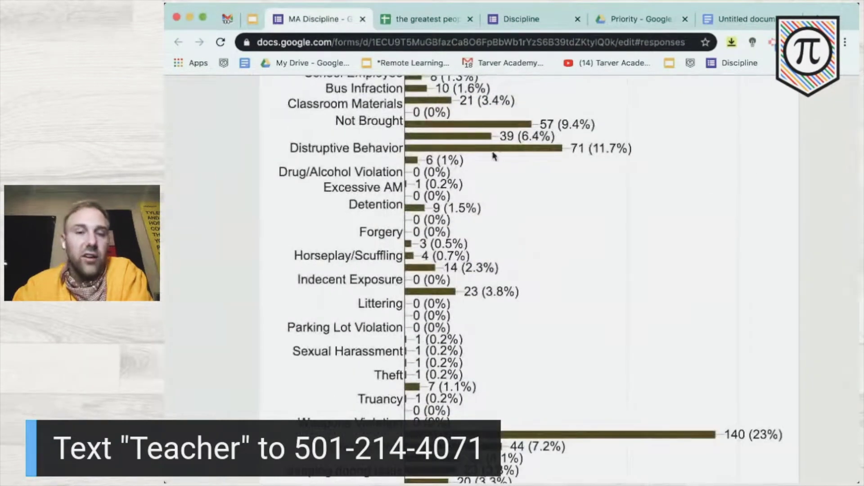
pyautogui.scroll(2, 495, 155)
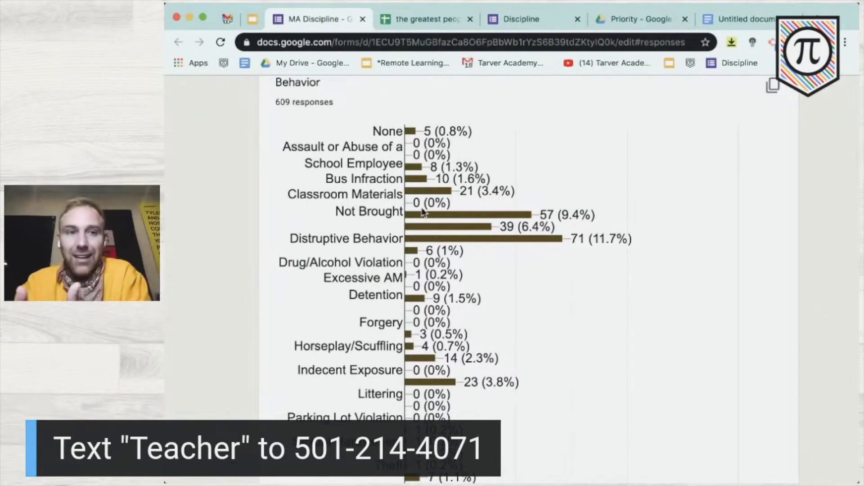
# - Review the Teacher Intervention chart, noting Verbal Warning at 304 (49.9%) of 609 responses
pyautogui.scroll(-20, 423, 212)
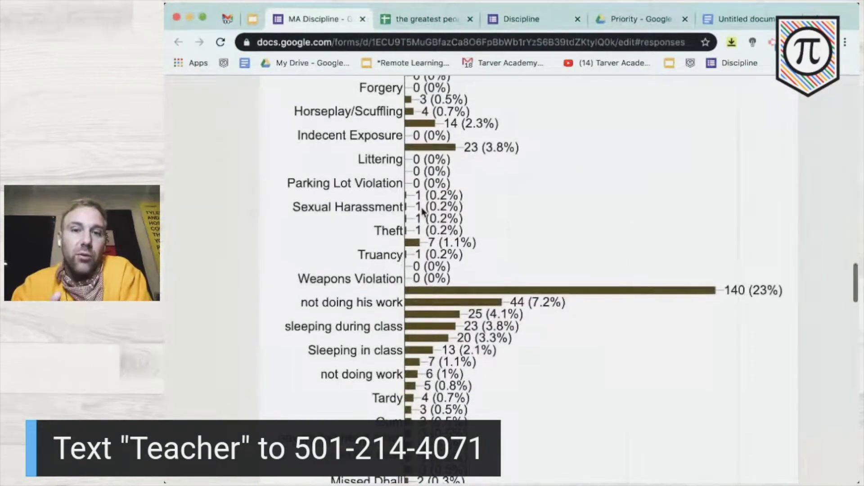
pyautogui.scroll(-3, 423, 211)
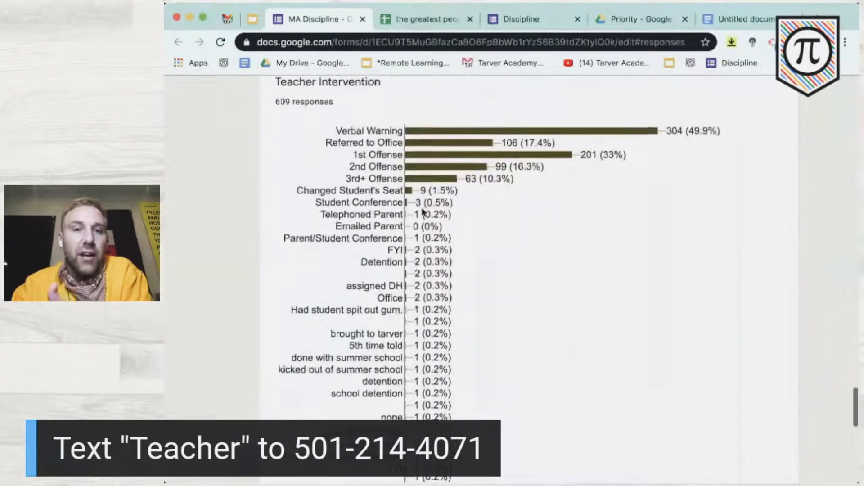
pyautogui.moveTo(460, 126)
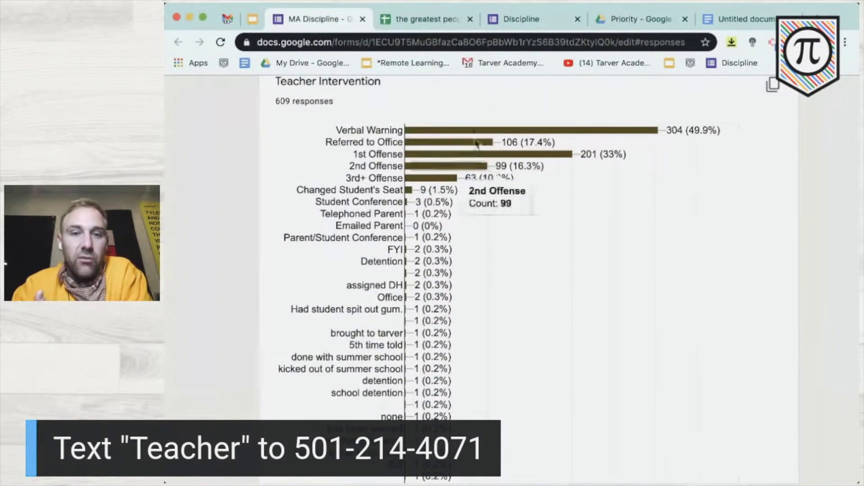
pyautogui.scroll(-15, 455, 215)
pyautogui.scroll(20, 454, 216)
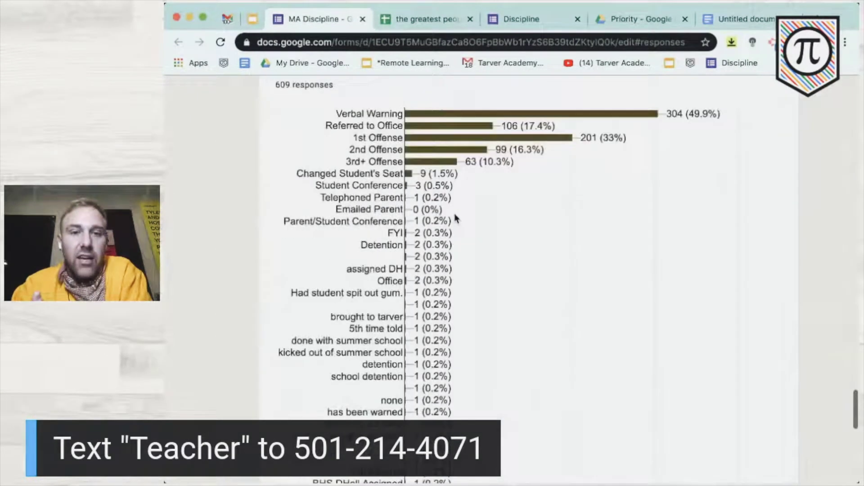